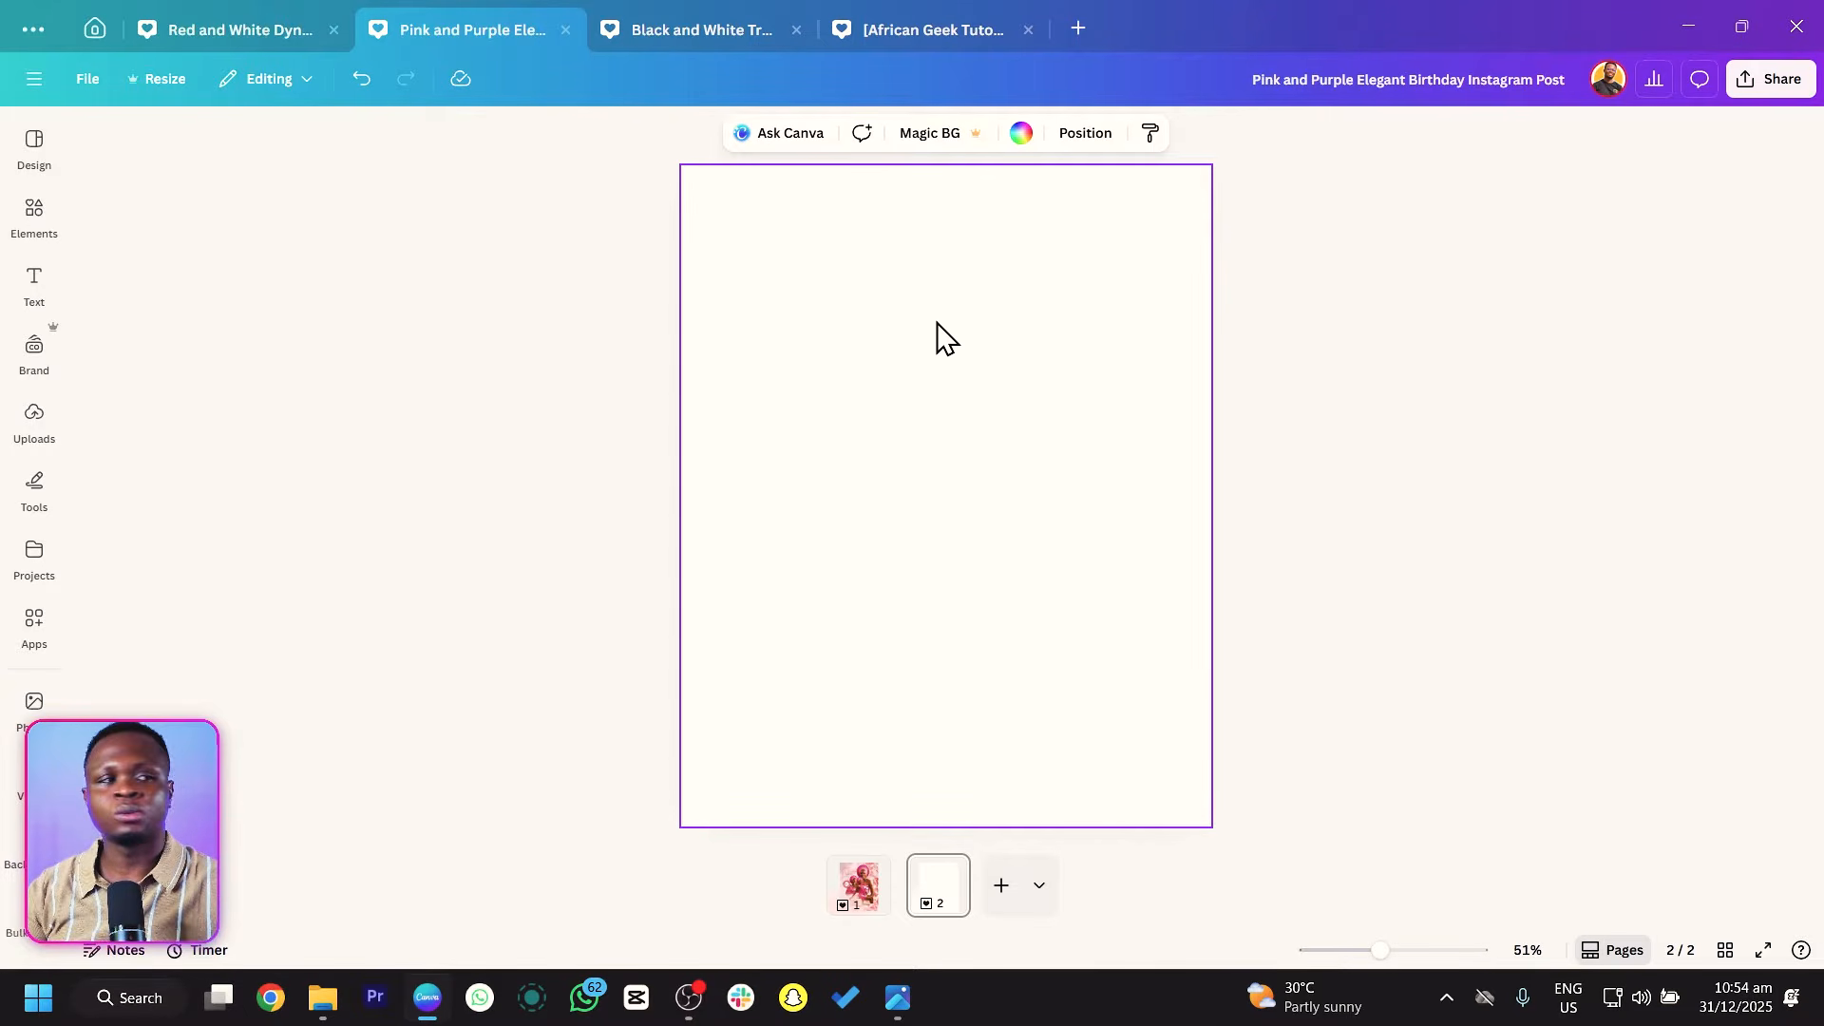
Set the blank second page's background to the light pink document colour #FFD9DC.
{"action": "left_click", "coordinate": [1022, 136]}
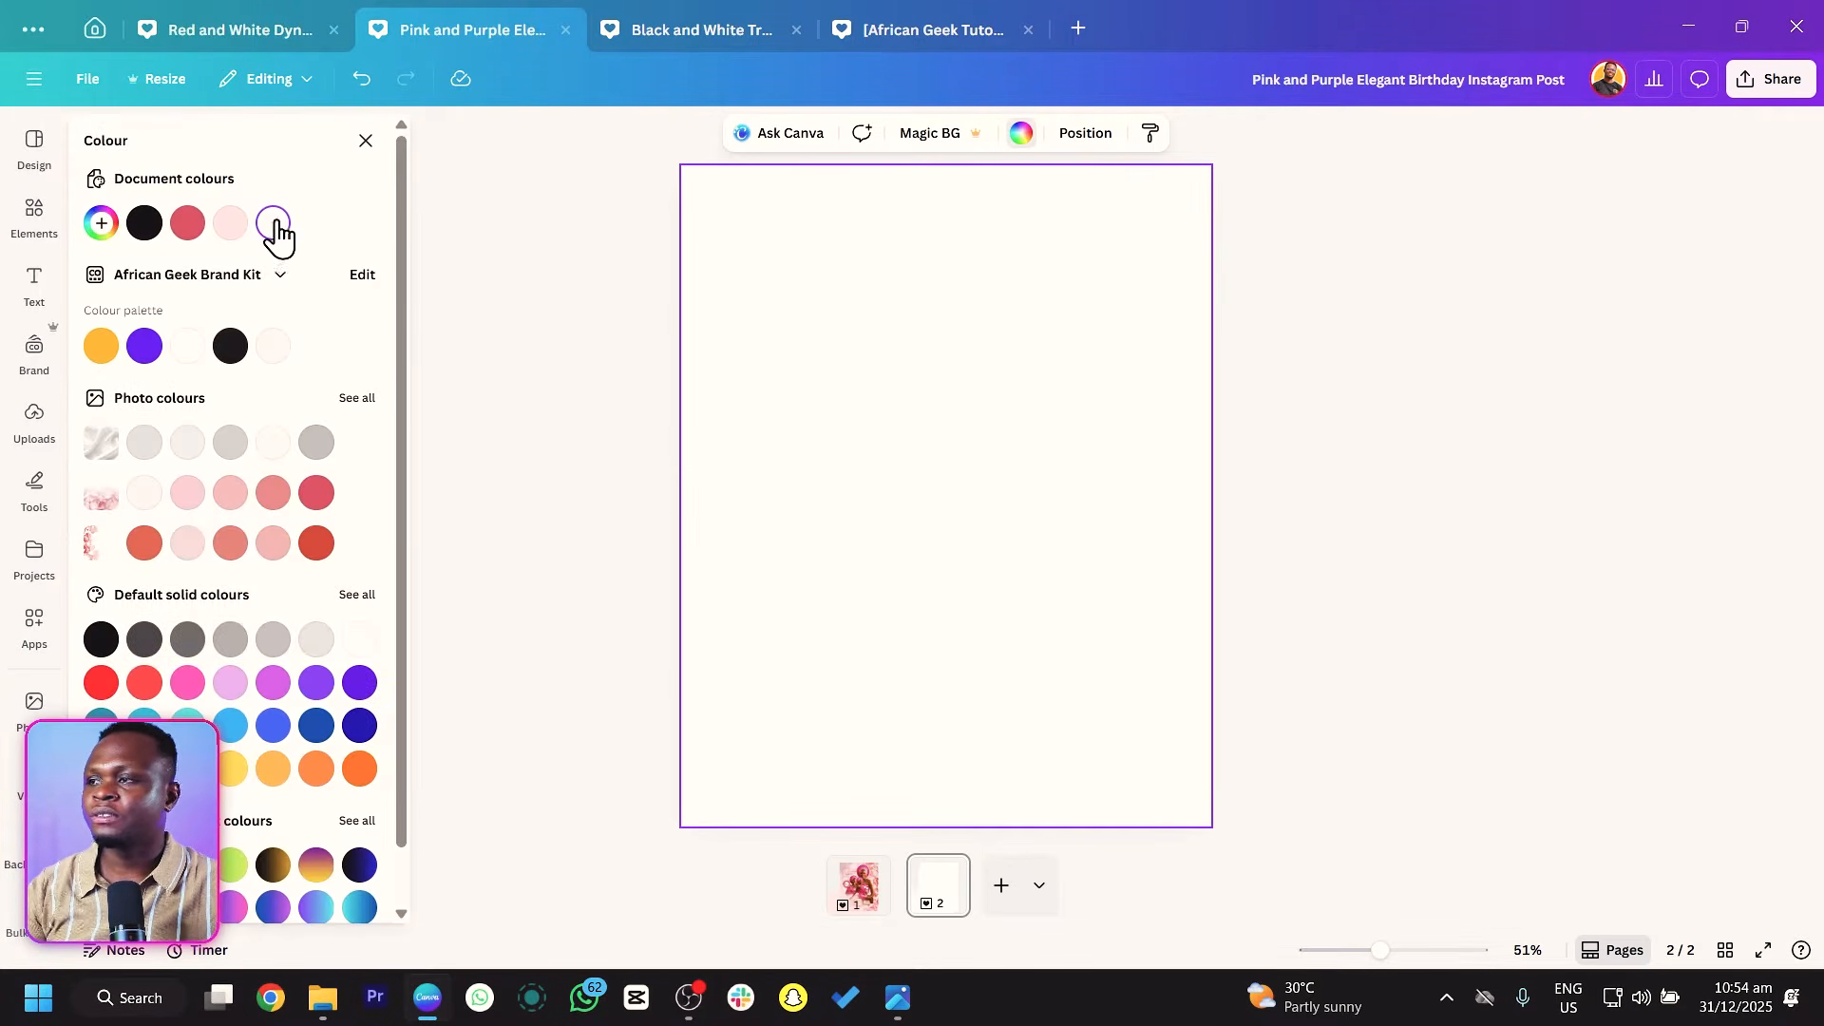
{"action": "left_click", "coordinate": [100, 224]}
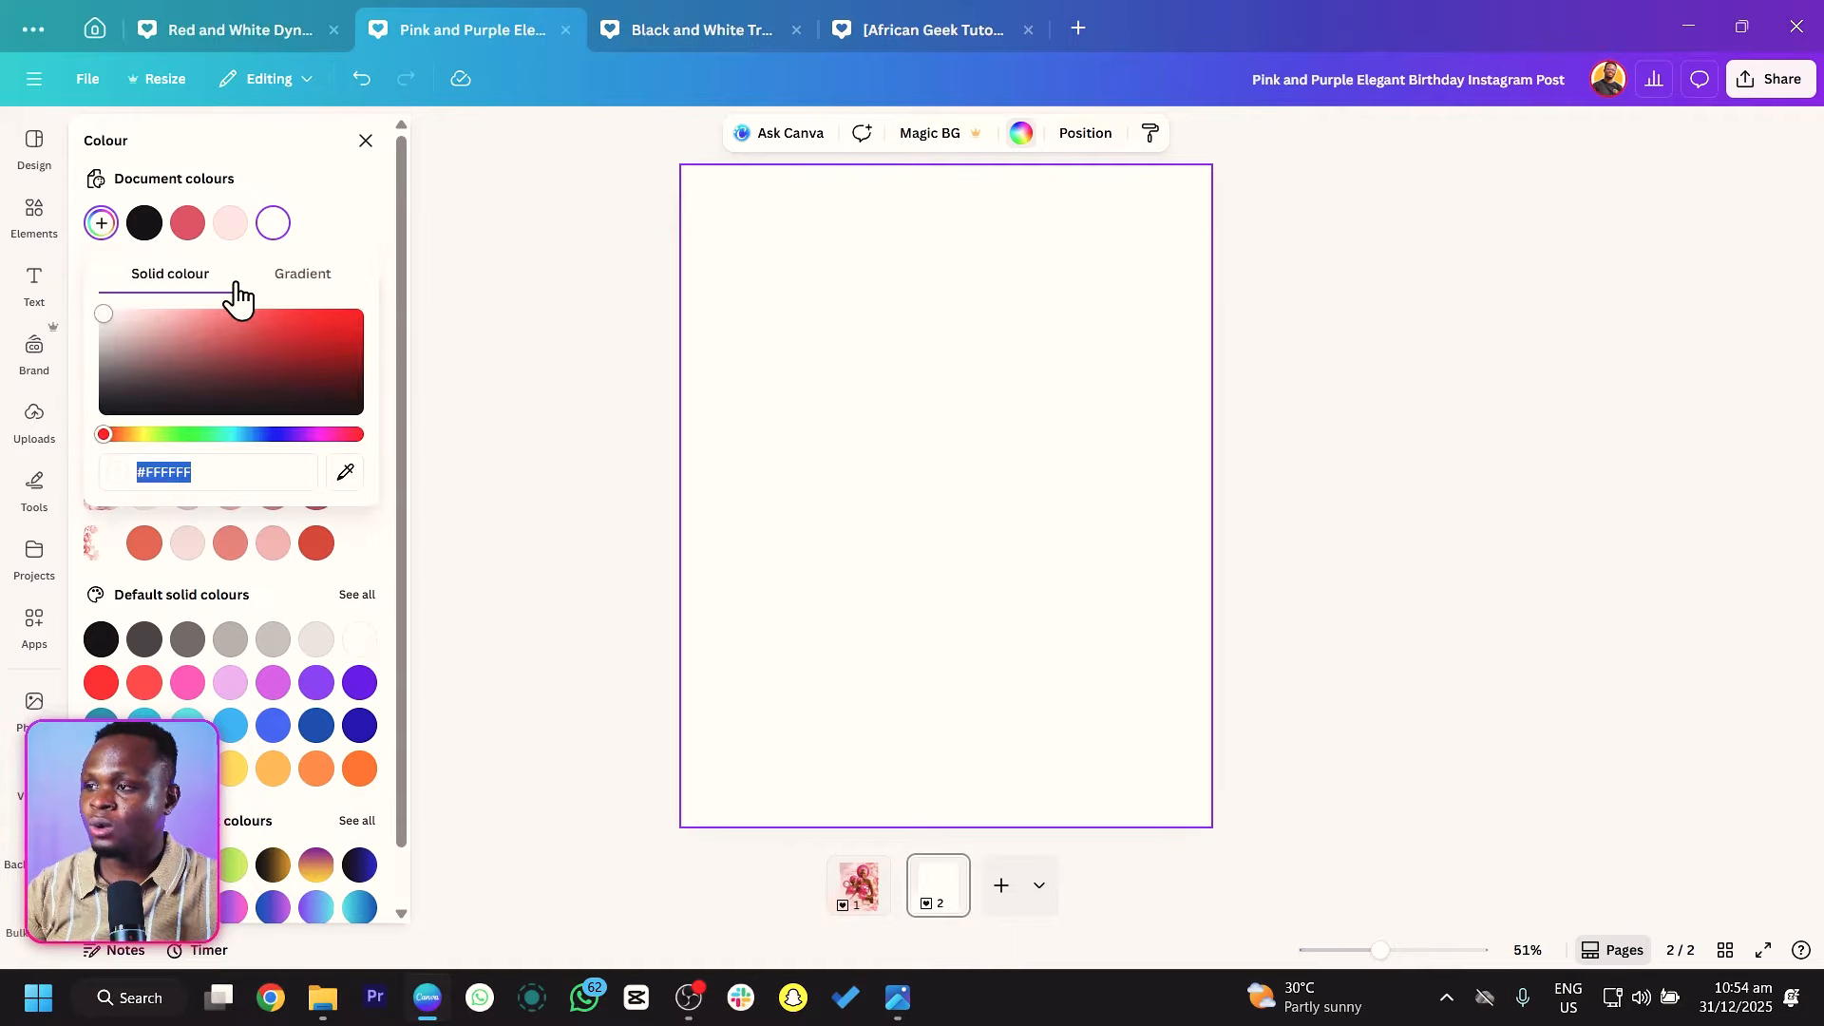
{"action": "left_click", "coordinate": [231, 223]}
{"action": "left_click", "coordinate": [101, 224]}
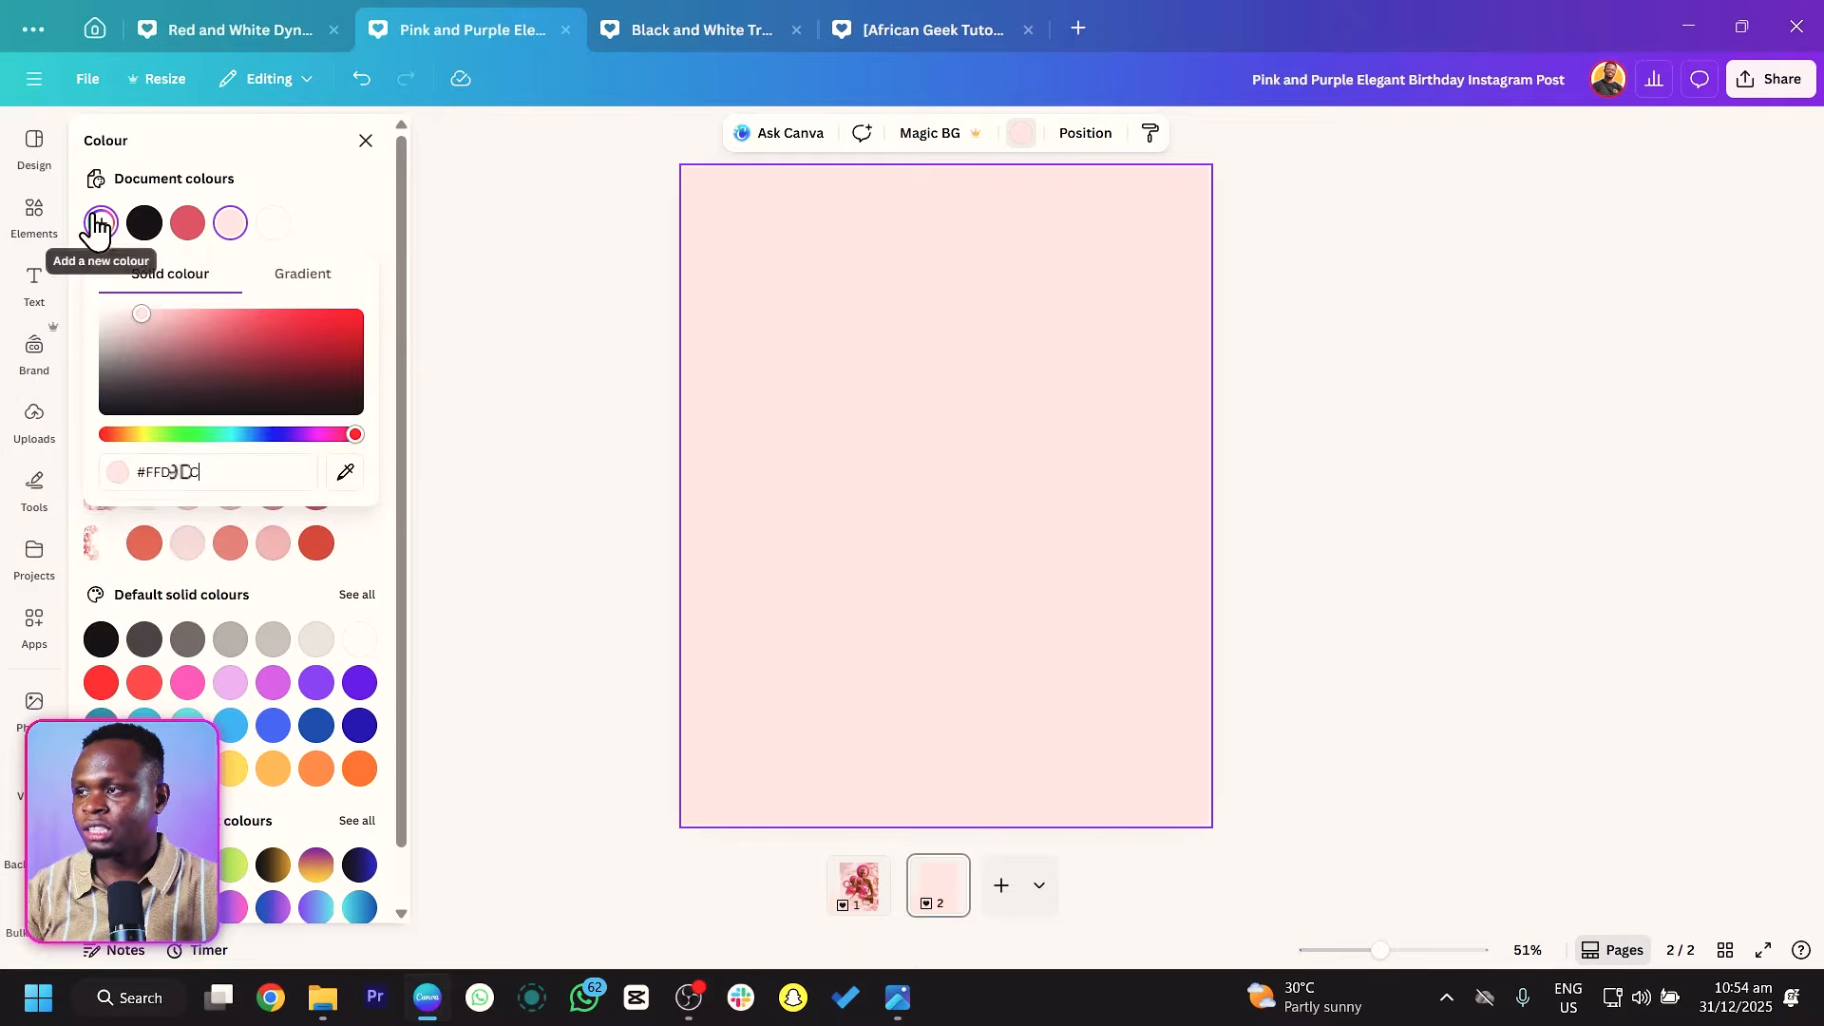
{"action": "left_click", "coordinate": [150, 475]}
{"action": "left_click_drag", "start_coordinate": [140, 470], "coordinate": [206, 472]}
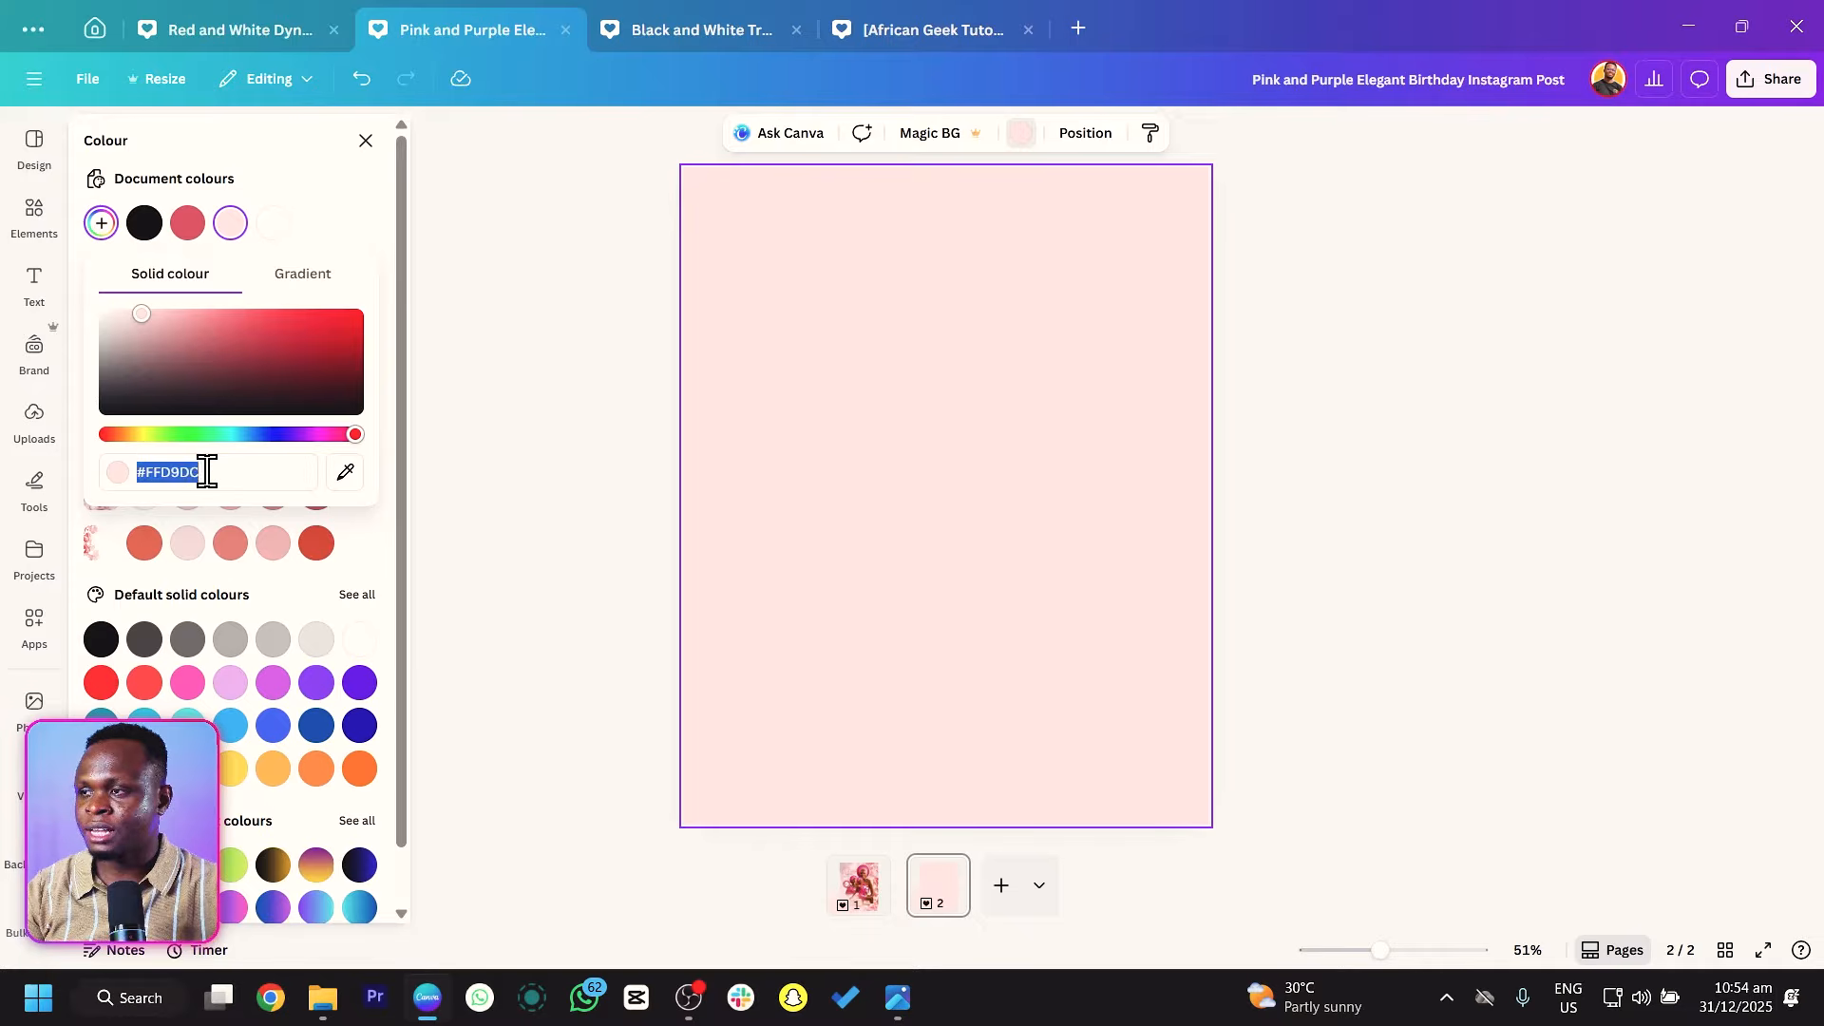
{"action": "left_click", "coordinate": [334, 233]}
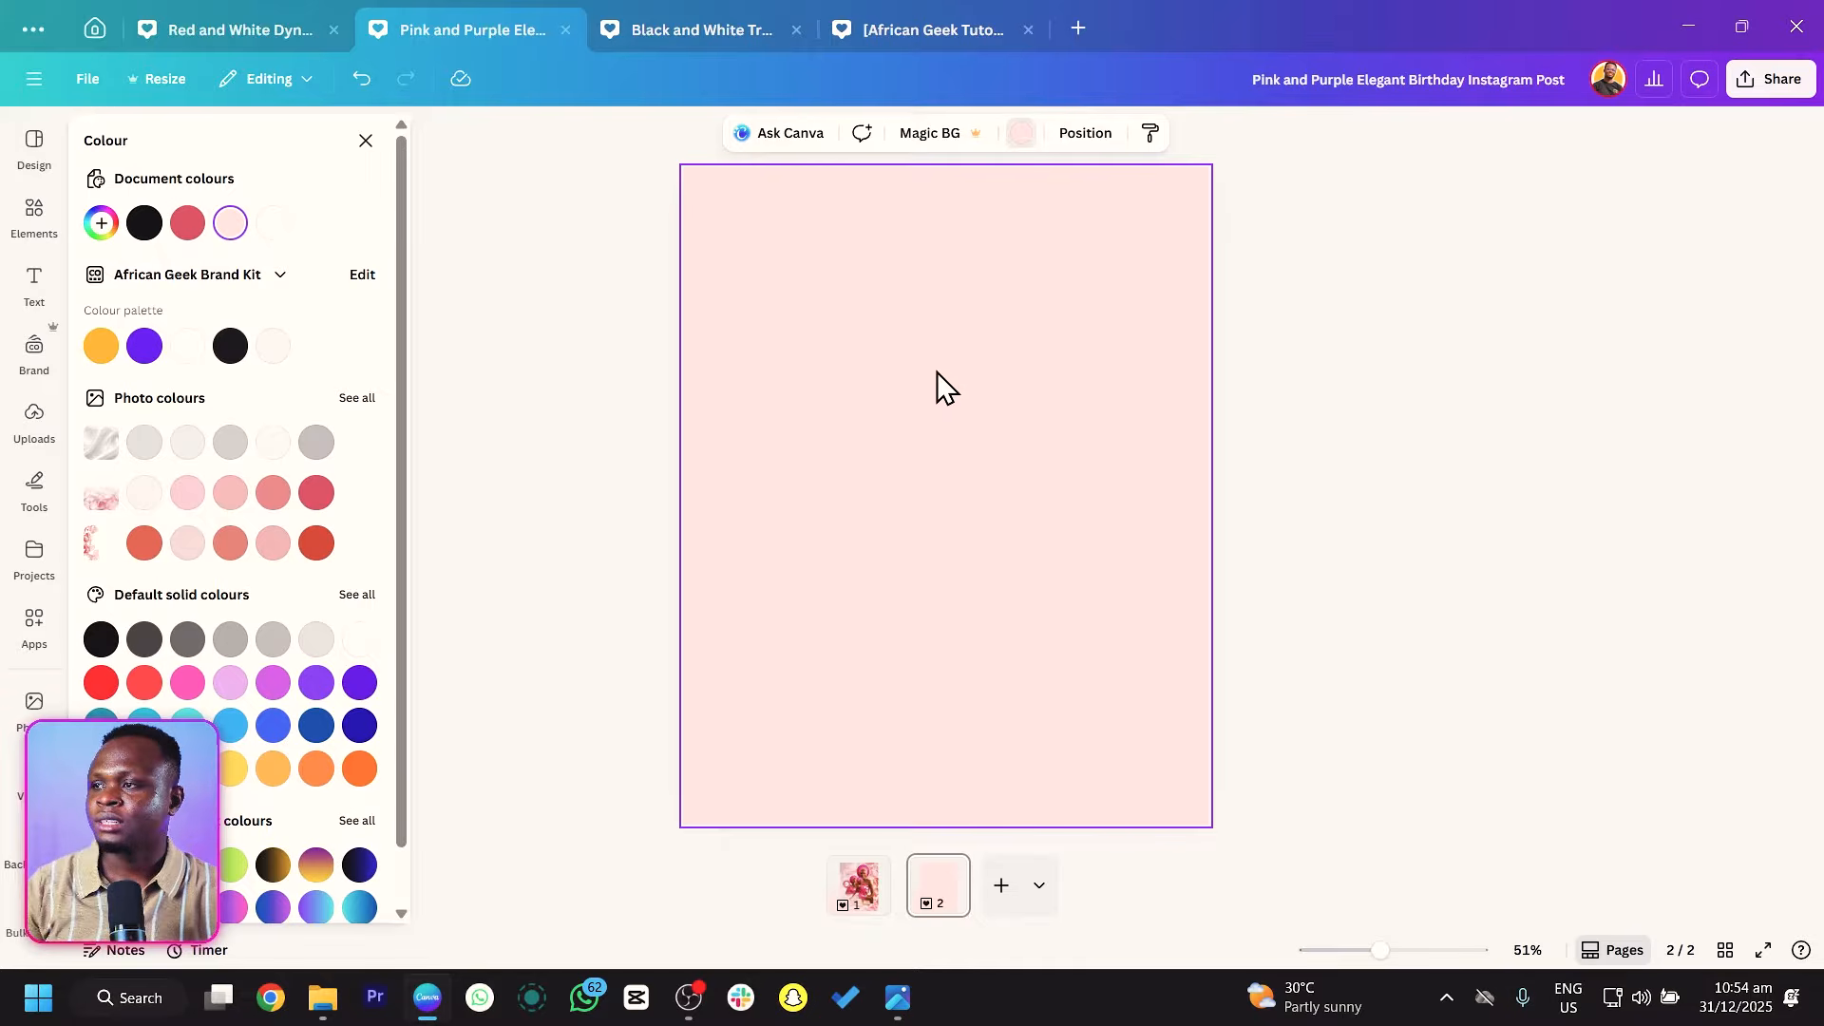
Add the full-frame pink rose petals photo from the recently used elements to the page.
{"action": "left_click", "coordinate": [34, 218]}
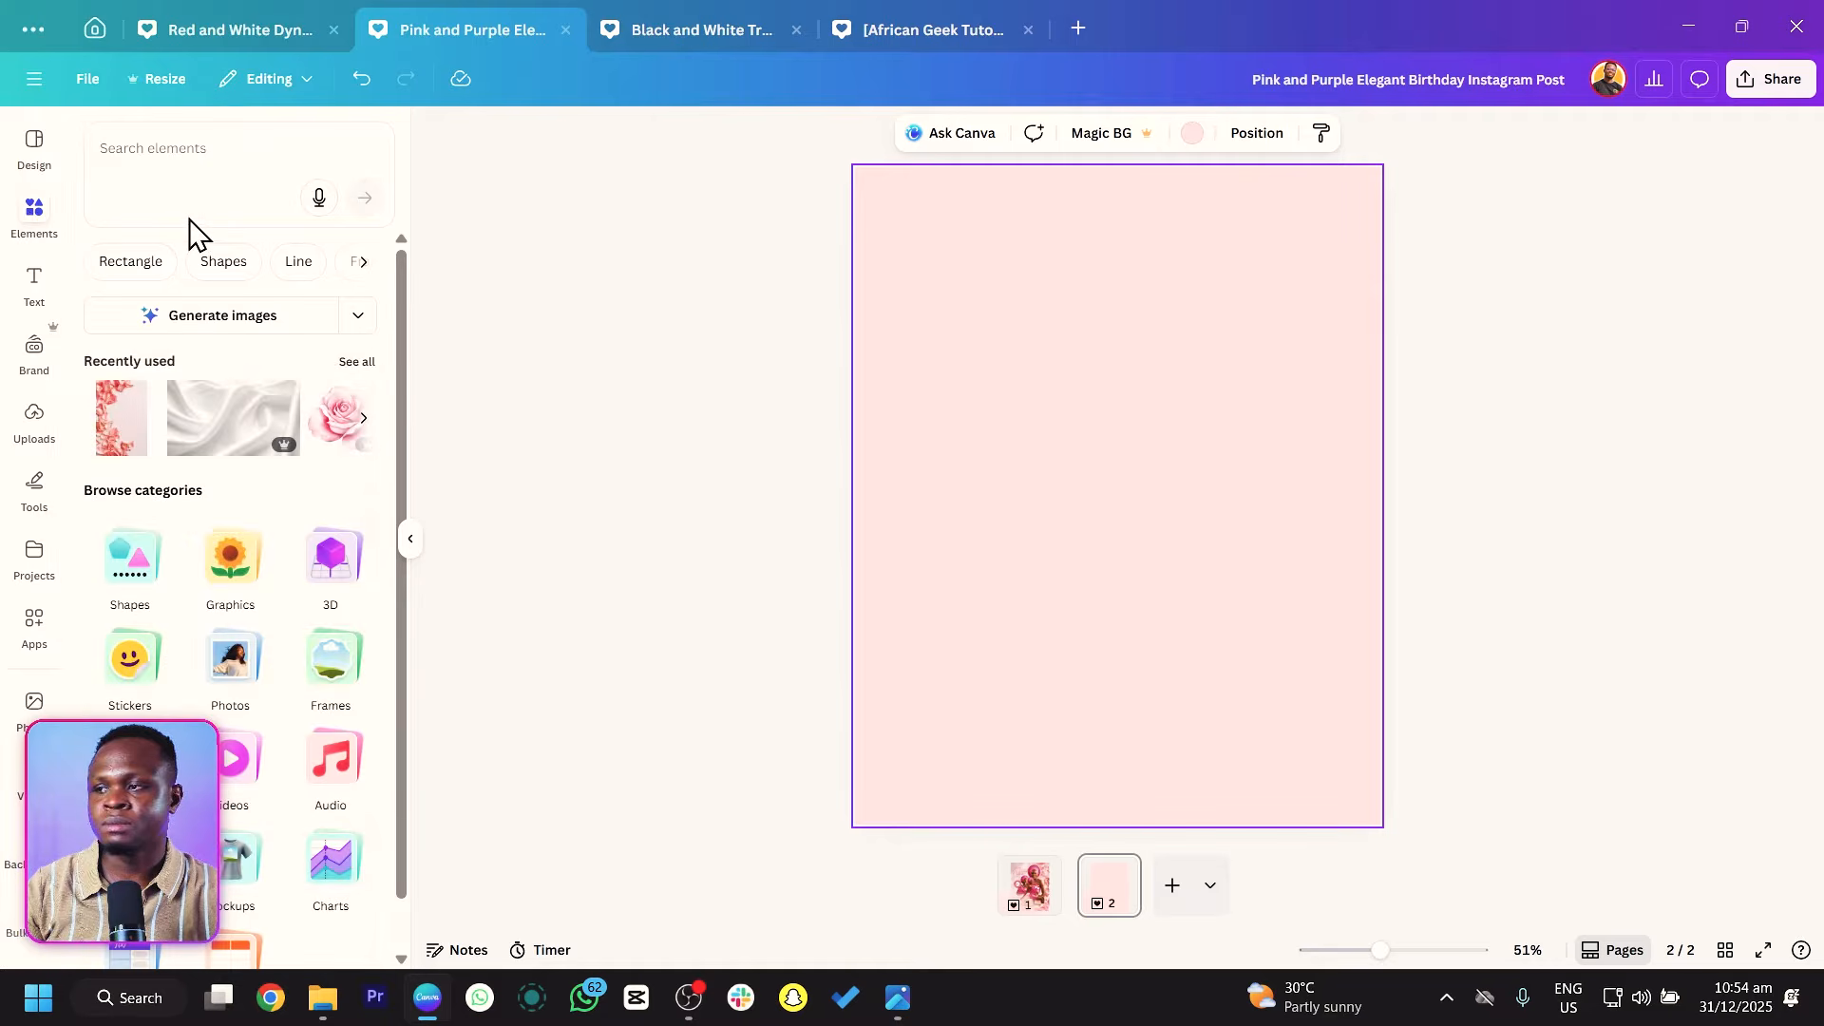
{"action": "left_click", "coordinate": [357, 362]}
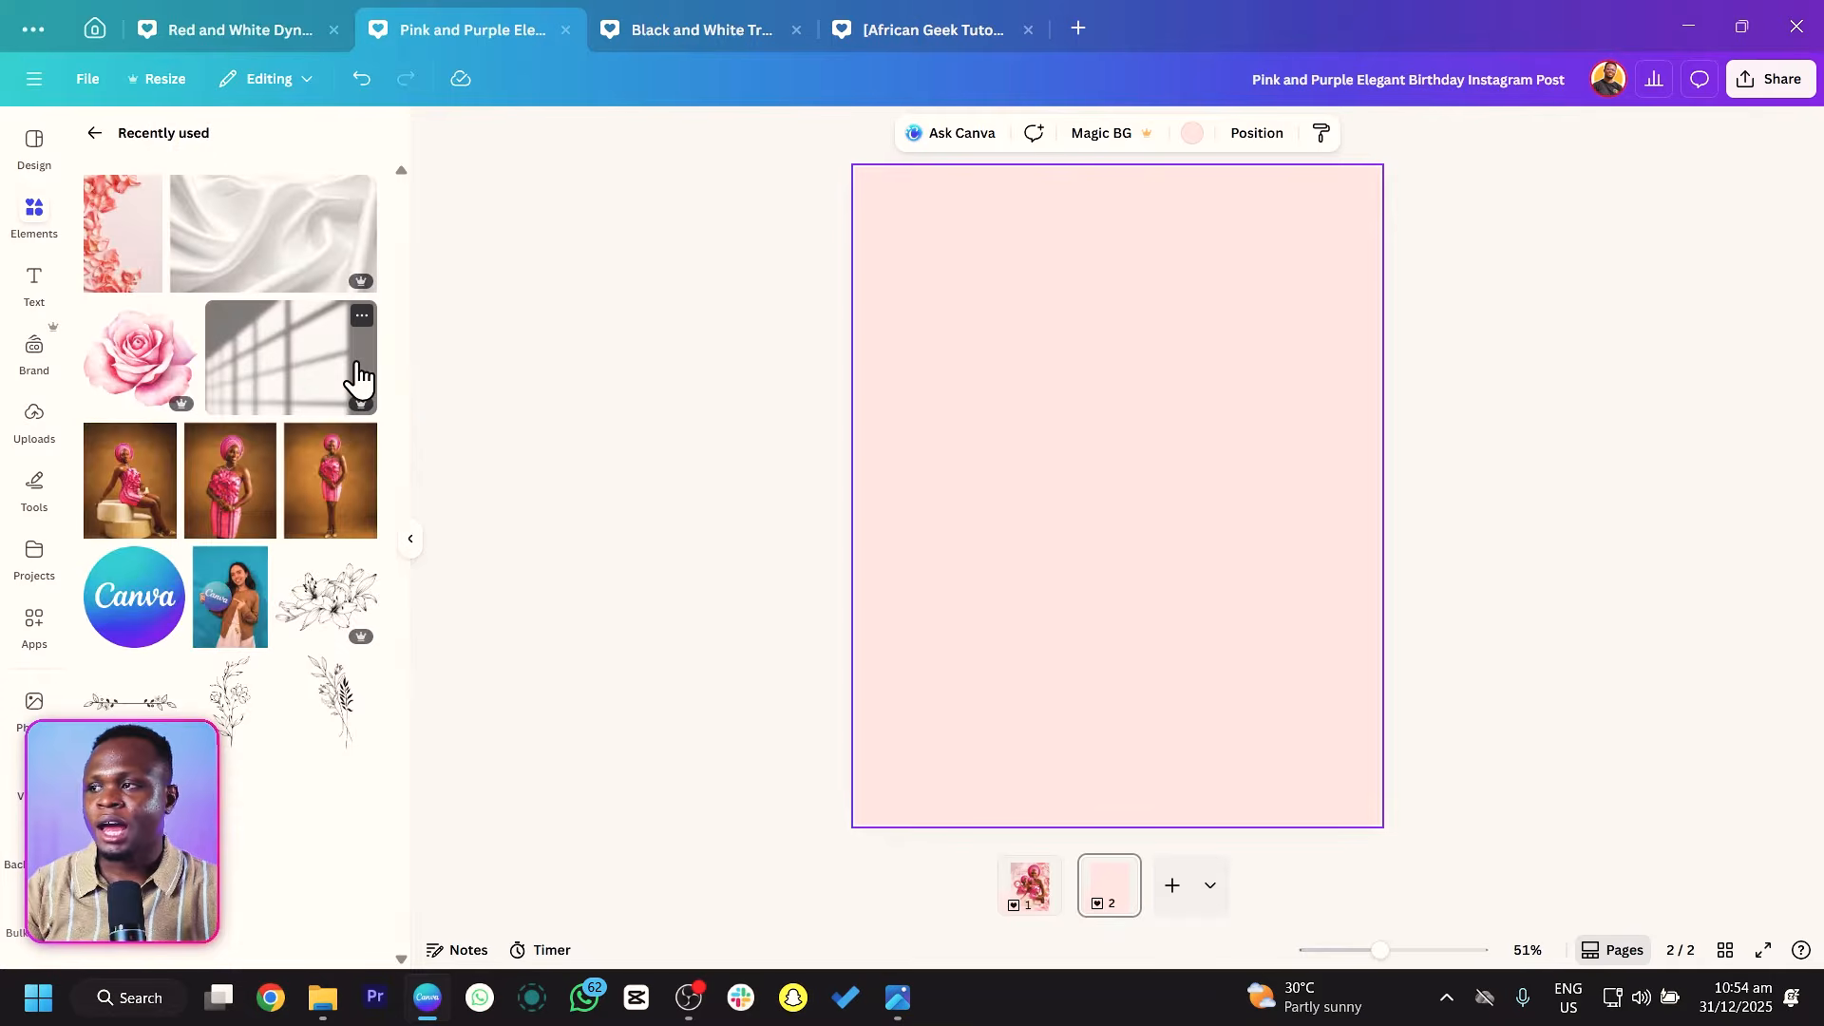
{"action": "scroll", "coordinate": [145, 487], "scroll_direction": "down", "scroll_amount": 3}
{"action": "scroll", "coordinate": [145, 487], "scroll_direction": "down", "scroll_amount": 10}
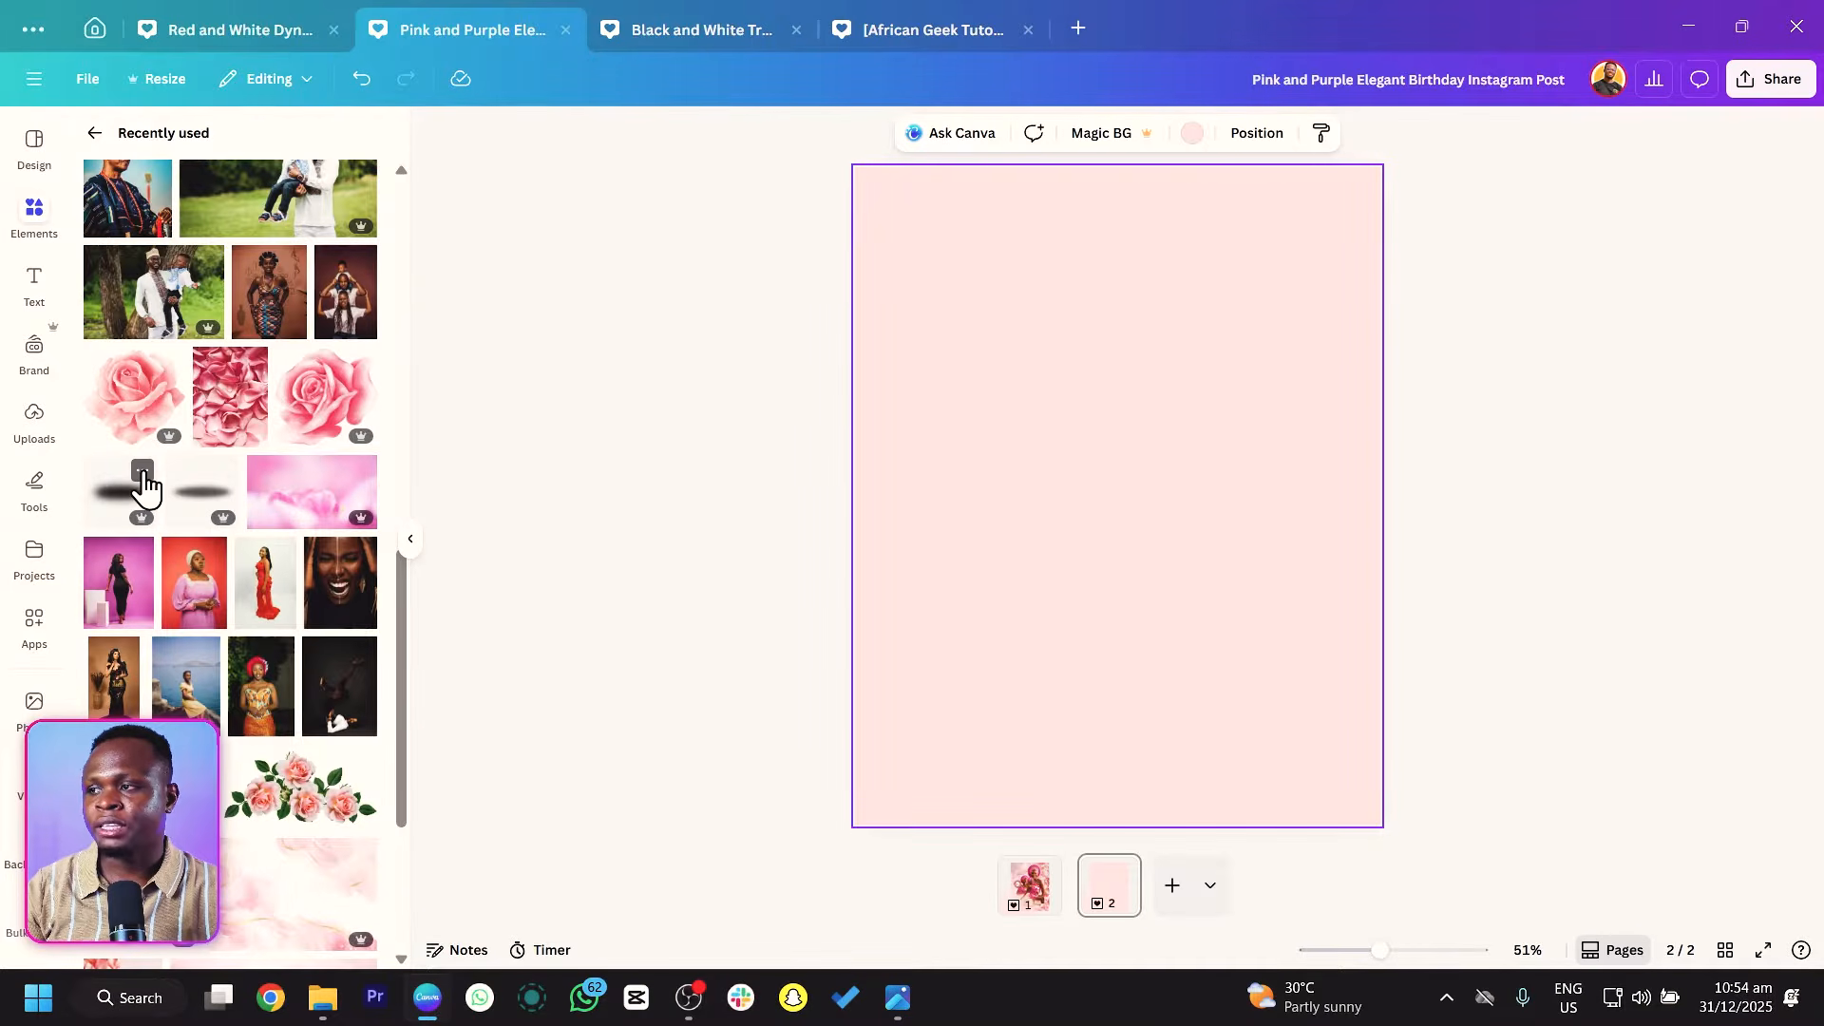
{"action": "left_click", "coordinate": [226, 401]}
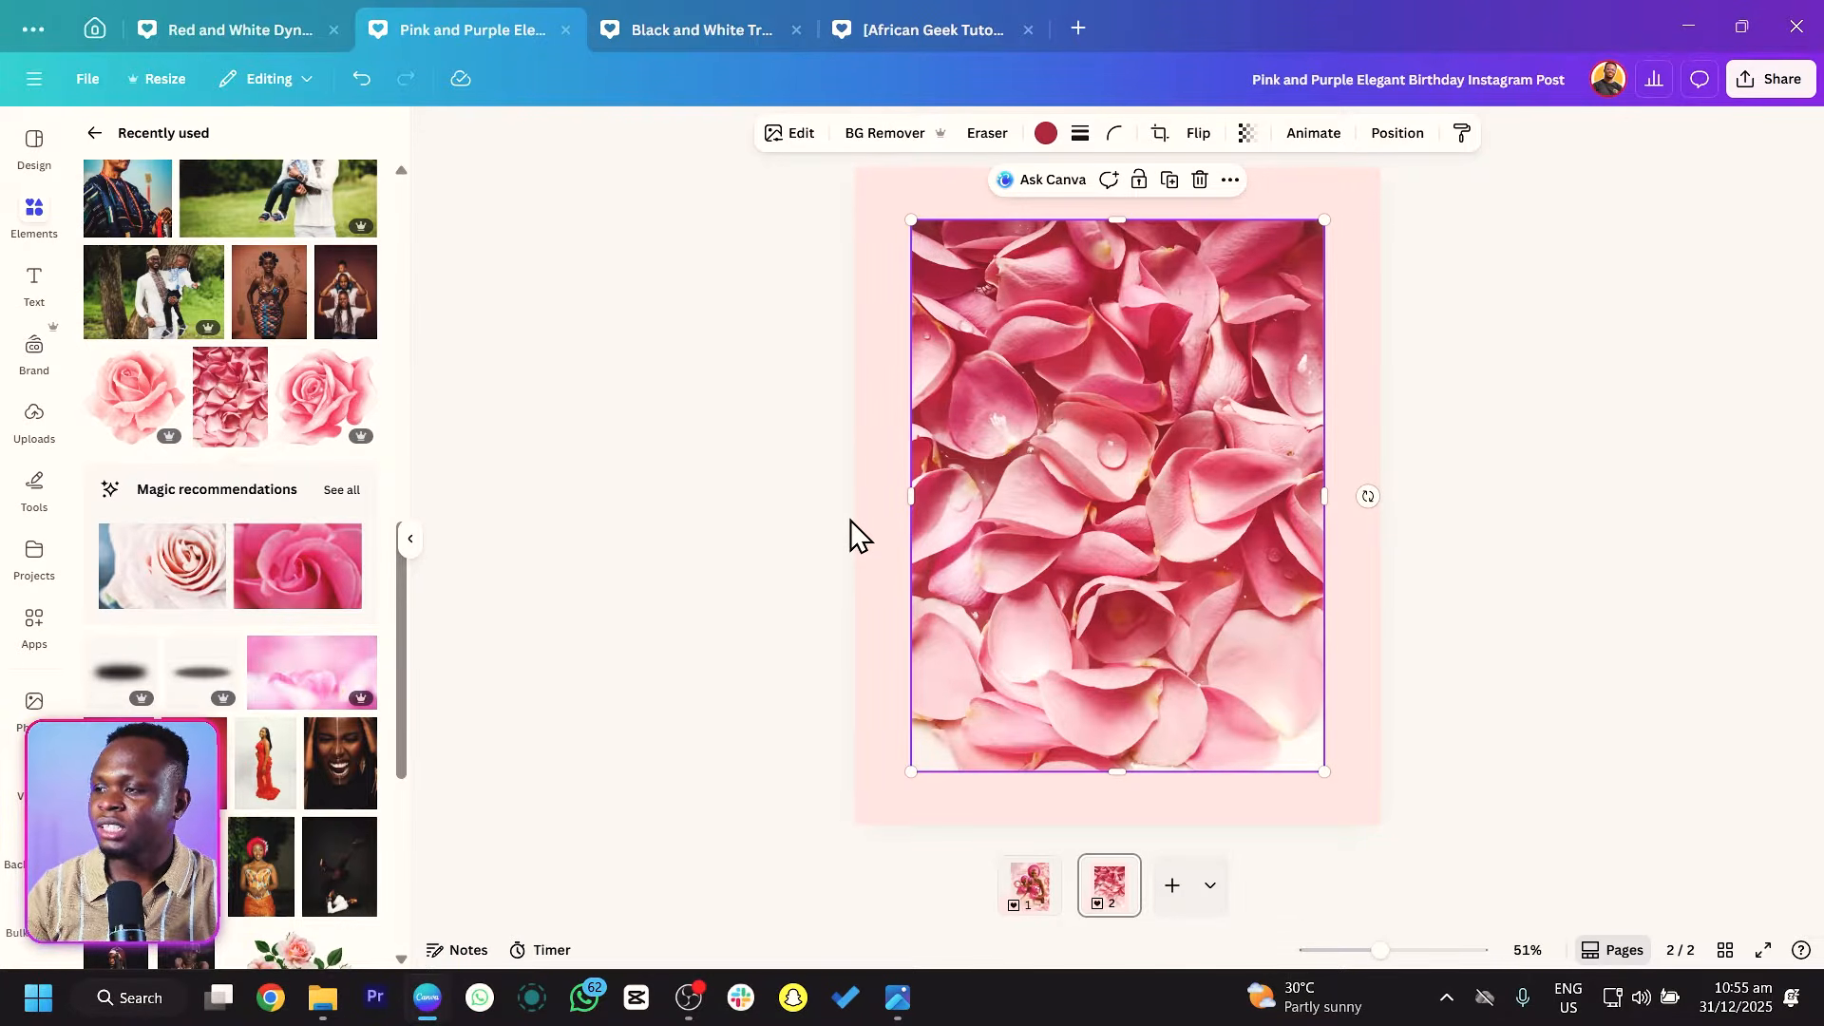
Search the apps for "blend" and open Image Blender for the selected petals photo.
{"action": "left_click", "coordinate": [37, 631]}
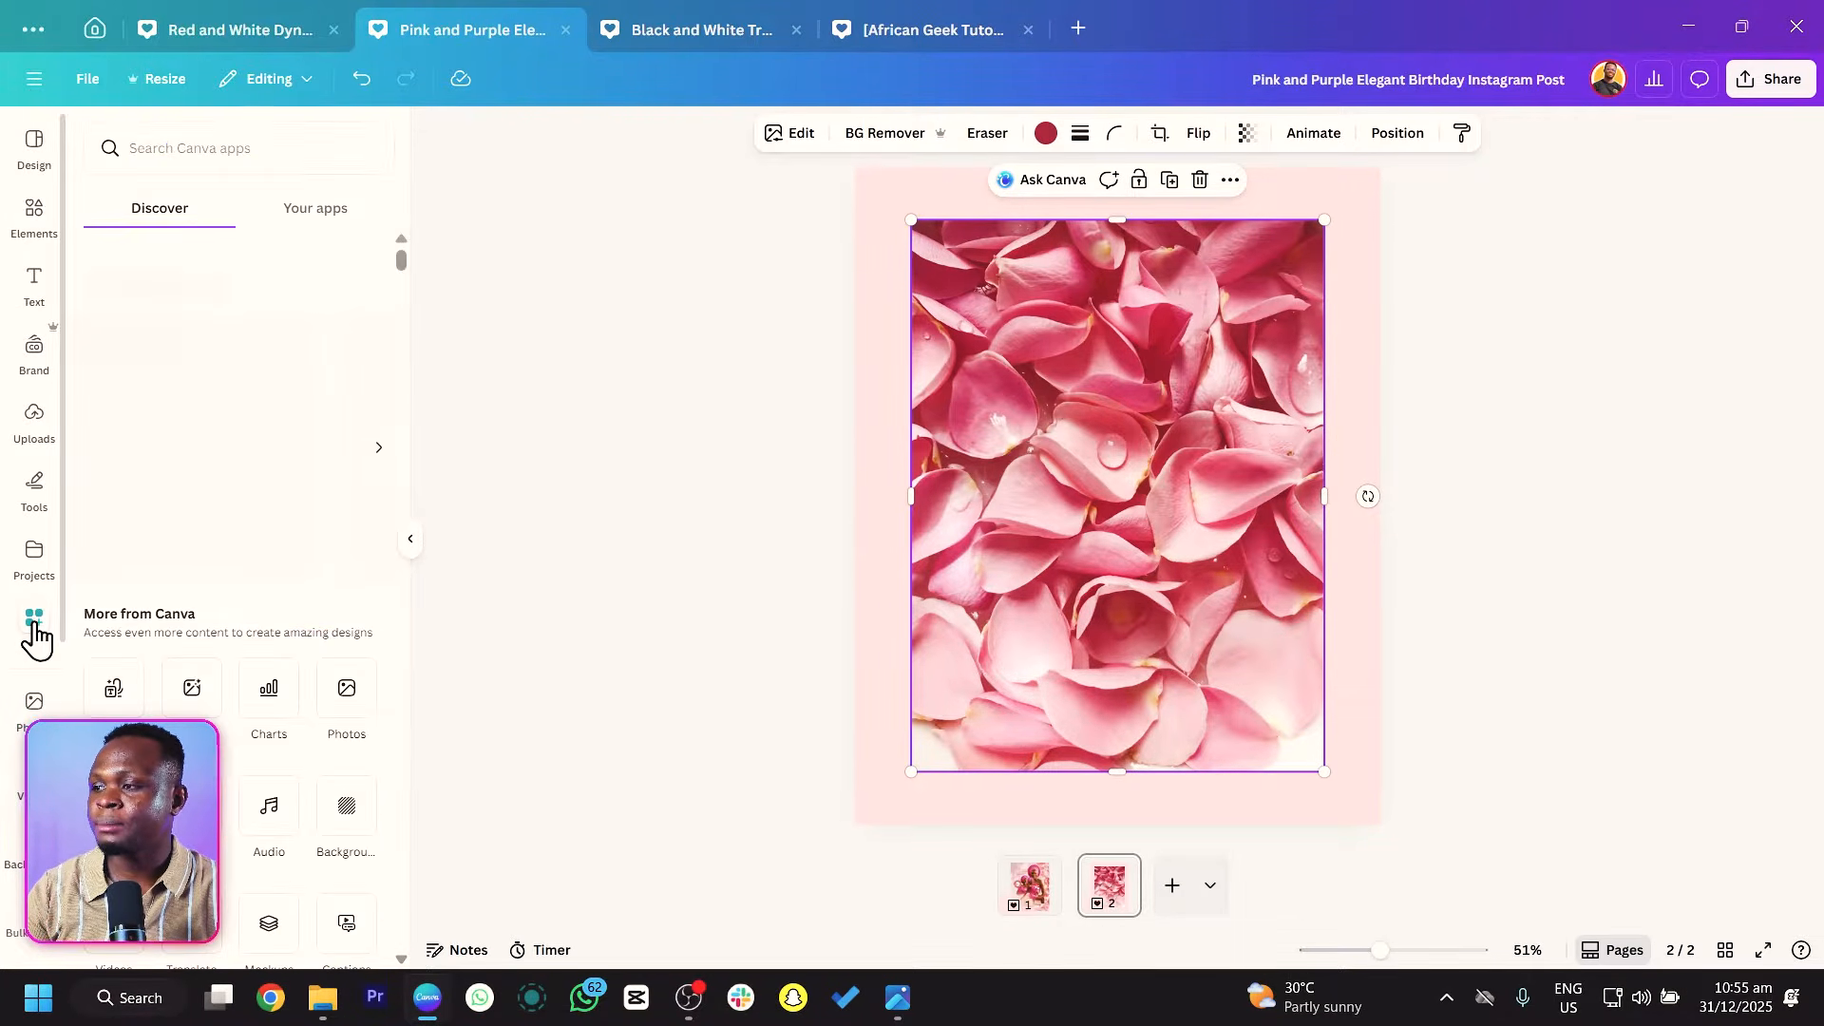
{"action": "left_click", "coordinate": [195, 143]}
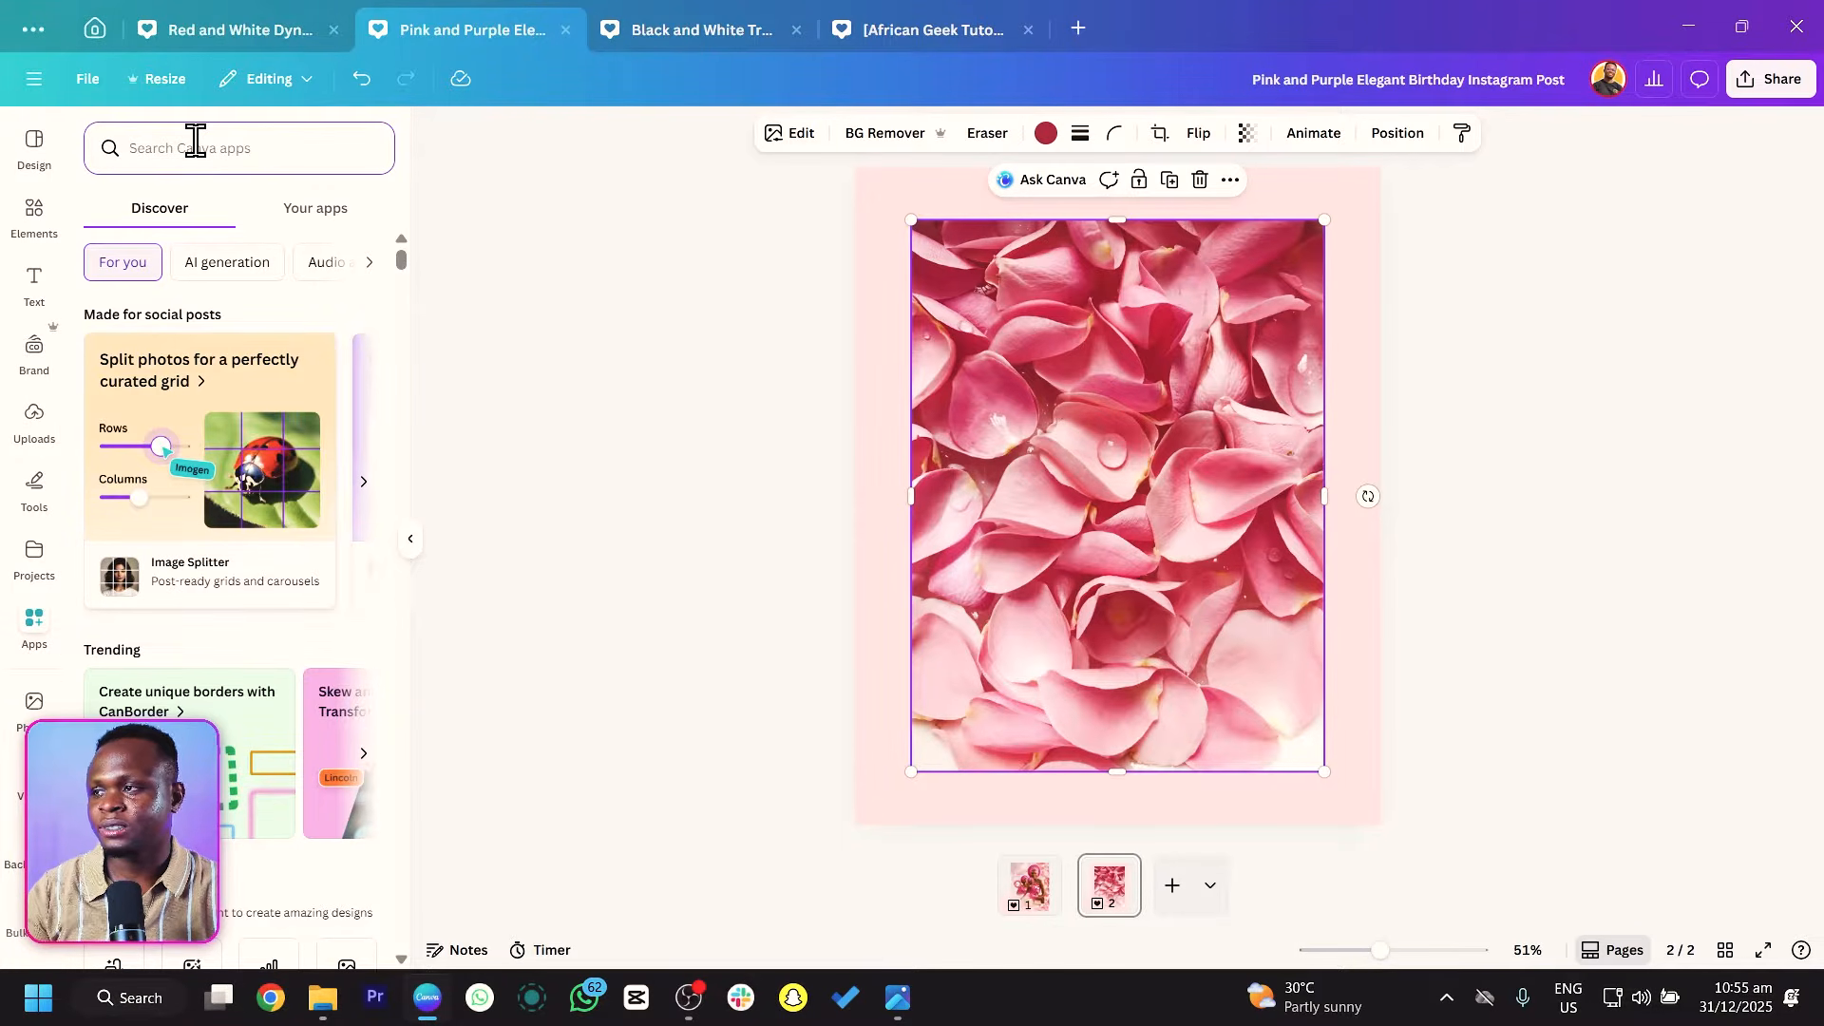
{"action": "type", "text": "blen"}
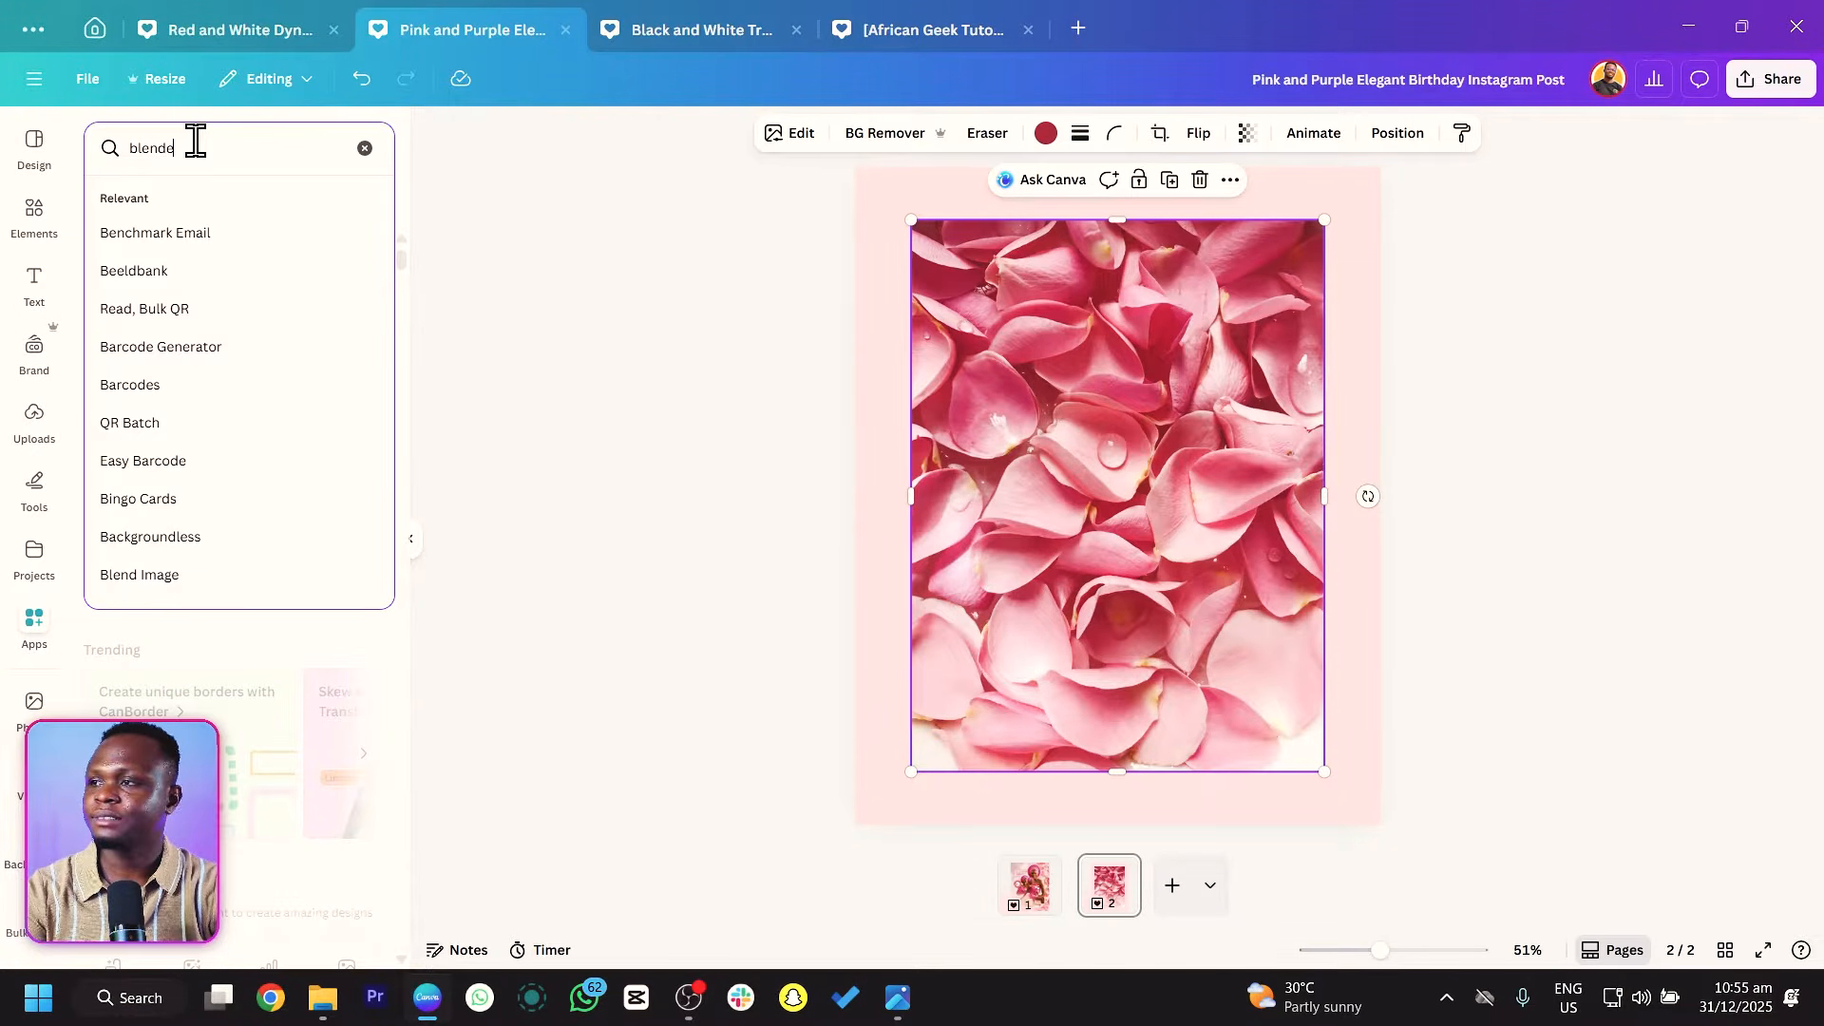
{"action": "type", "text": "de"}
{"action": "key", "text": "BackSpace"}
{"action": "key", "text": "Return"}
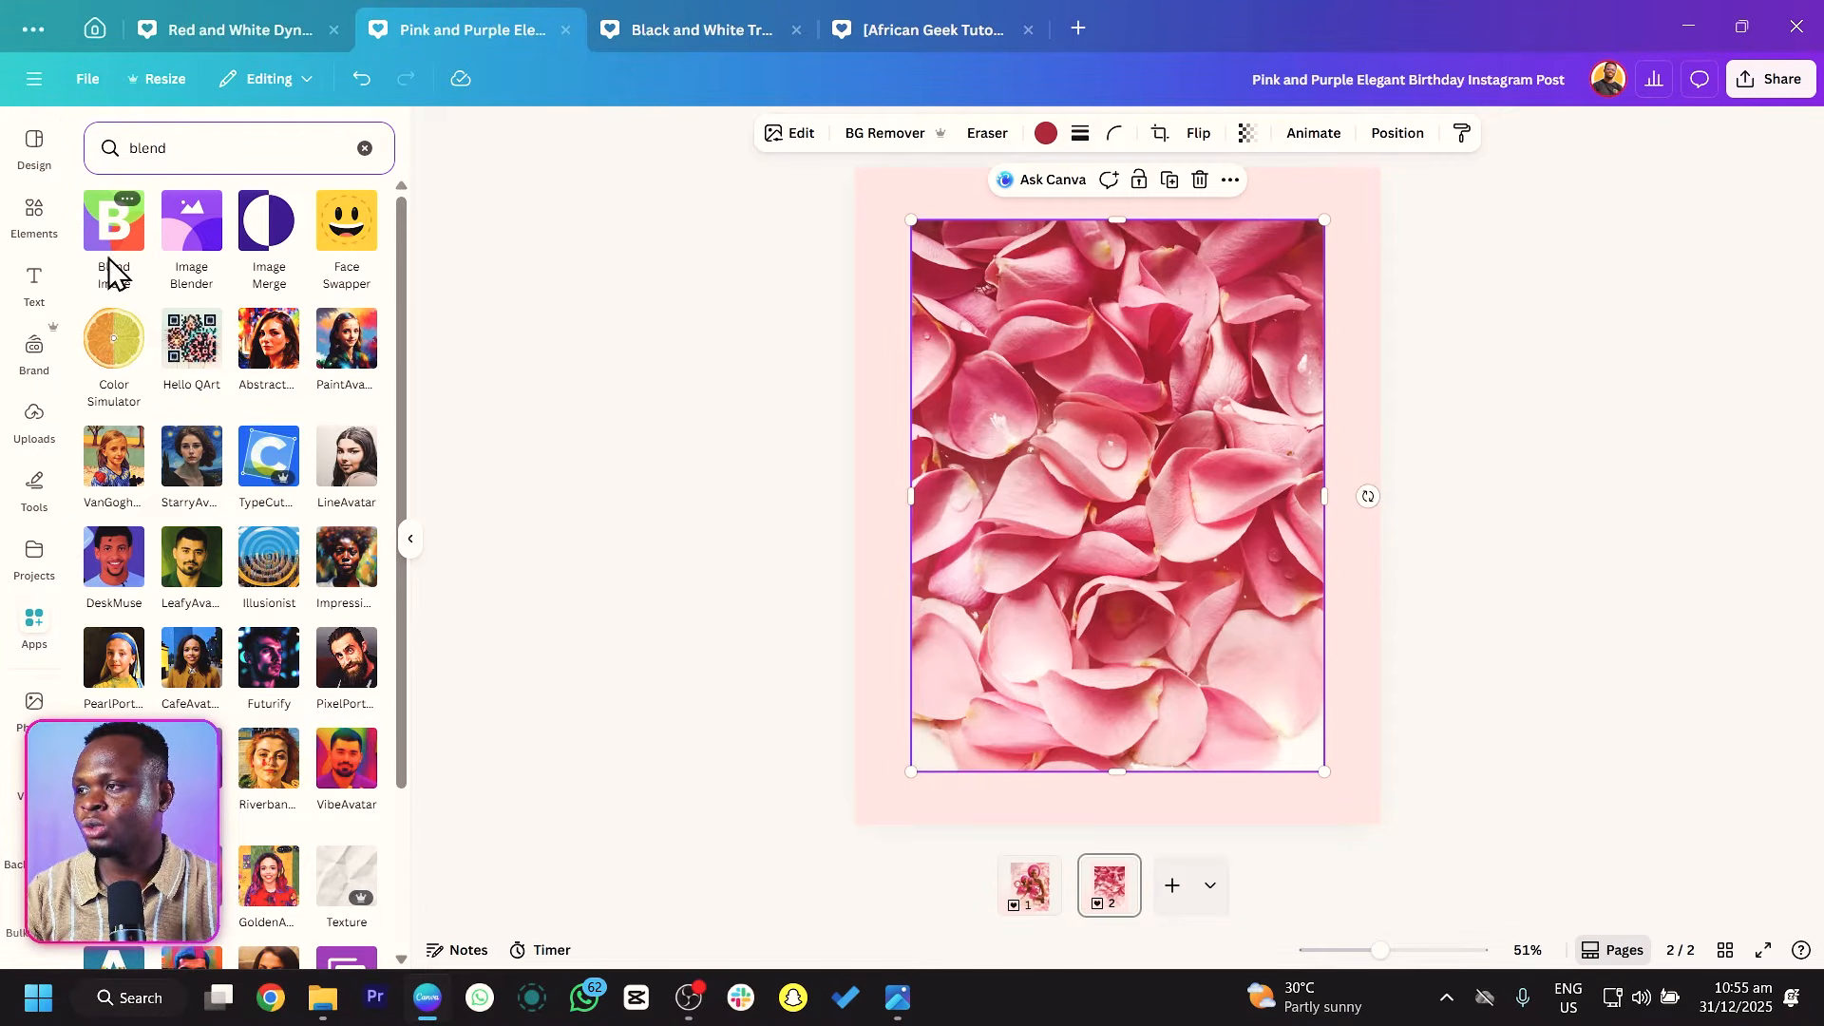
{"action": "left_click", "coordinate": [187, 249]}
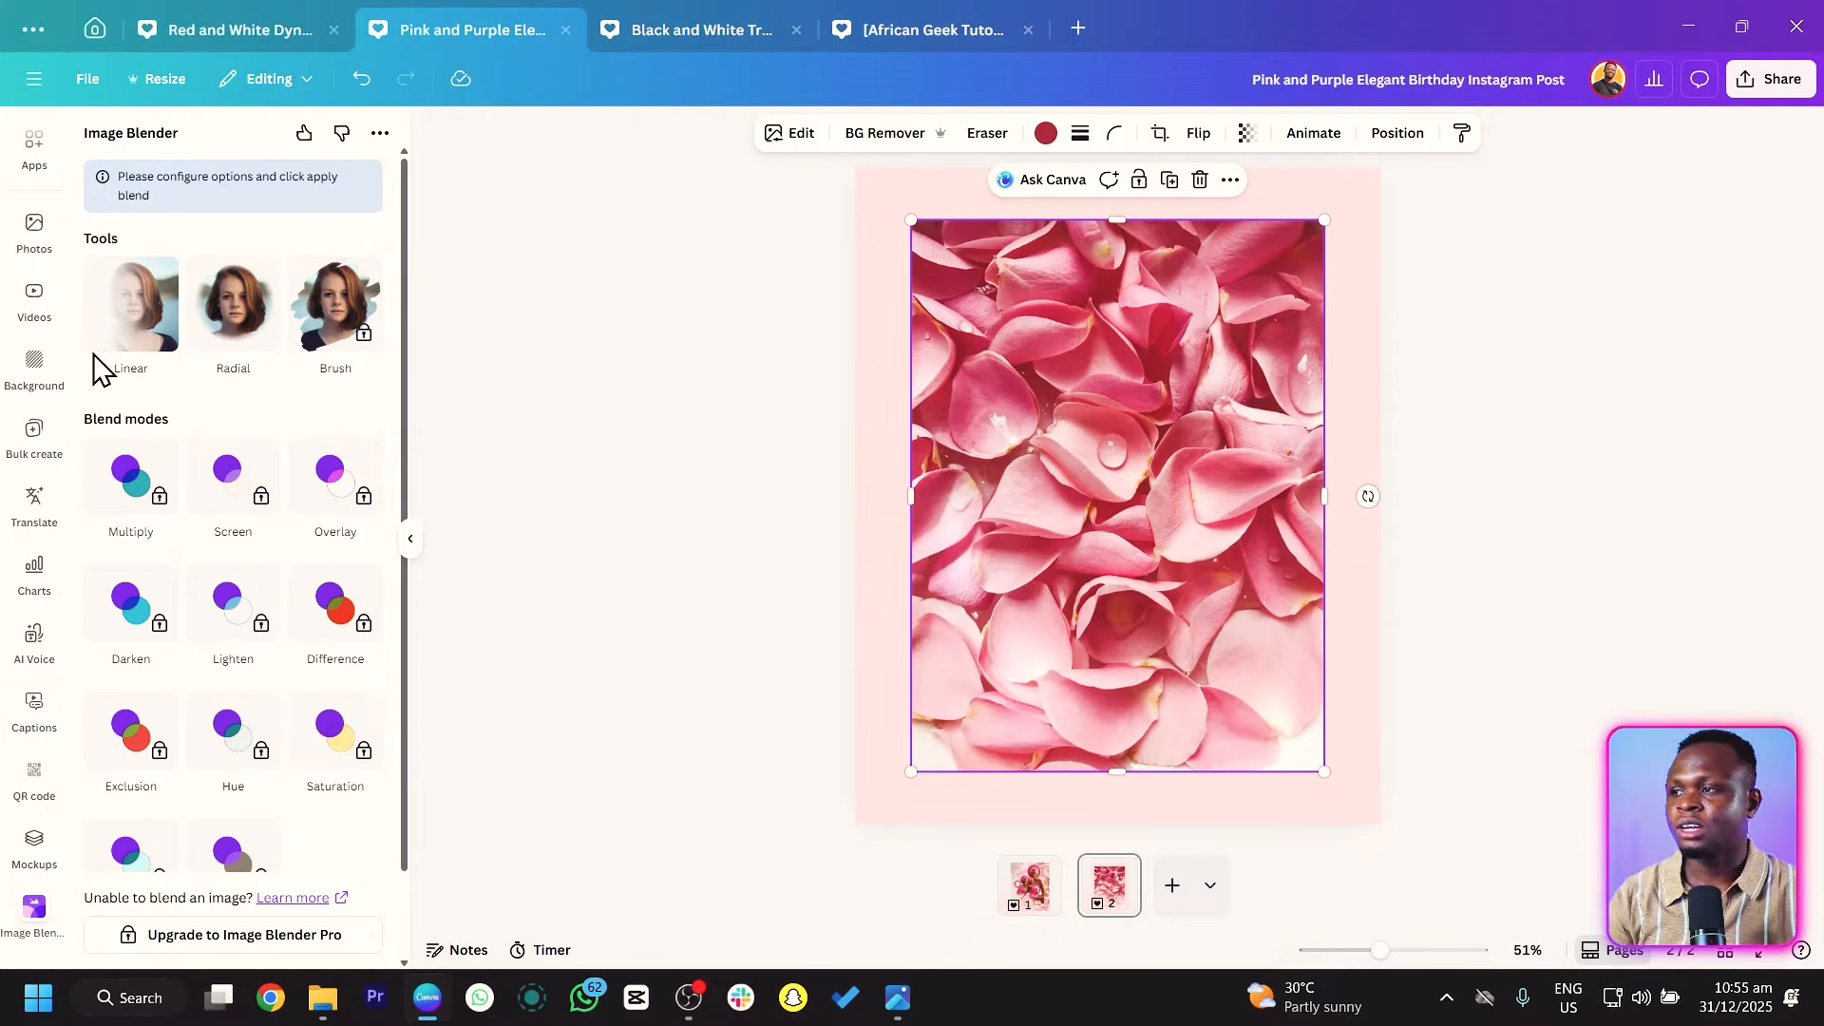
Apply a Linear blend to the petals photo, fading from its top to near its bottom edge at strength 4, and save it.
{"action": "left_click", "coordinate": [134, 310]}
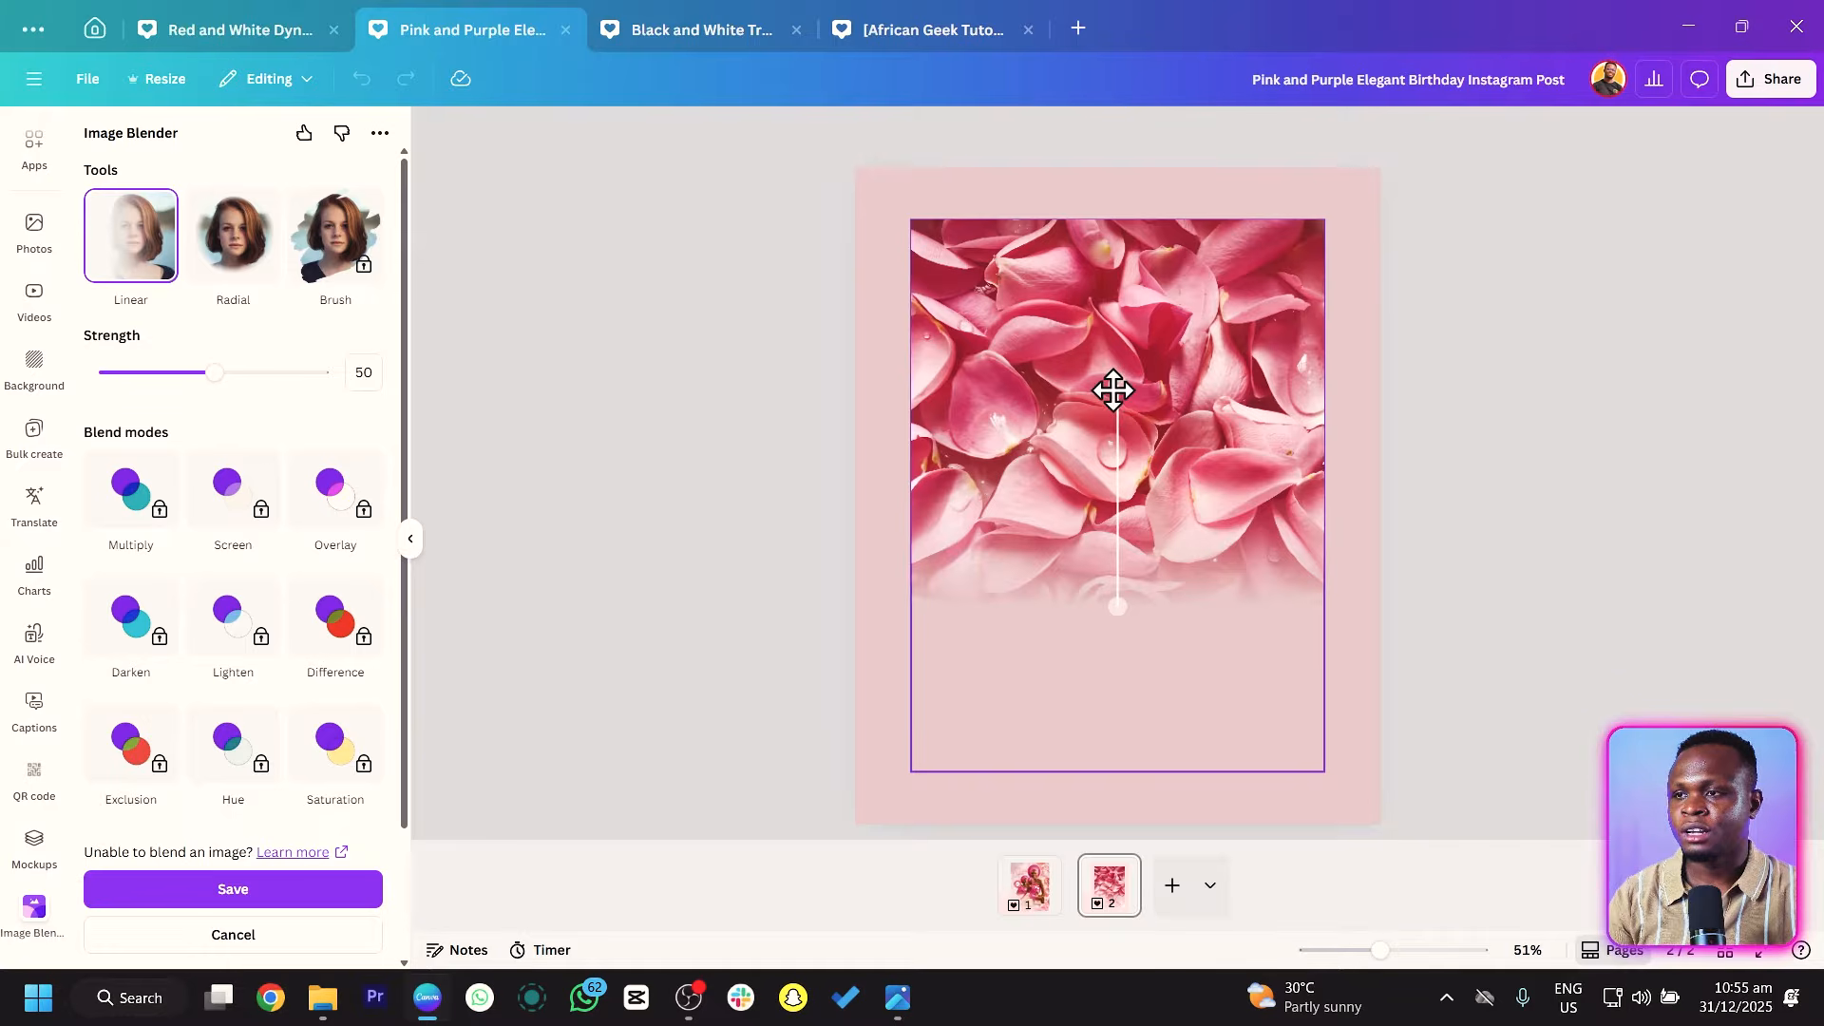
{"action": "left_click_drag", "start_coordinate": [1117, 388], "coordinate": [1100, 211]}
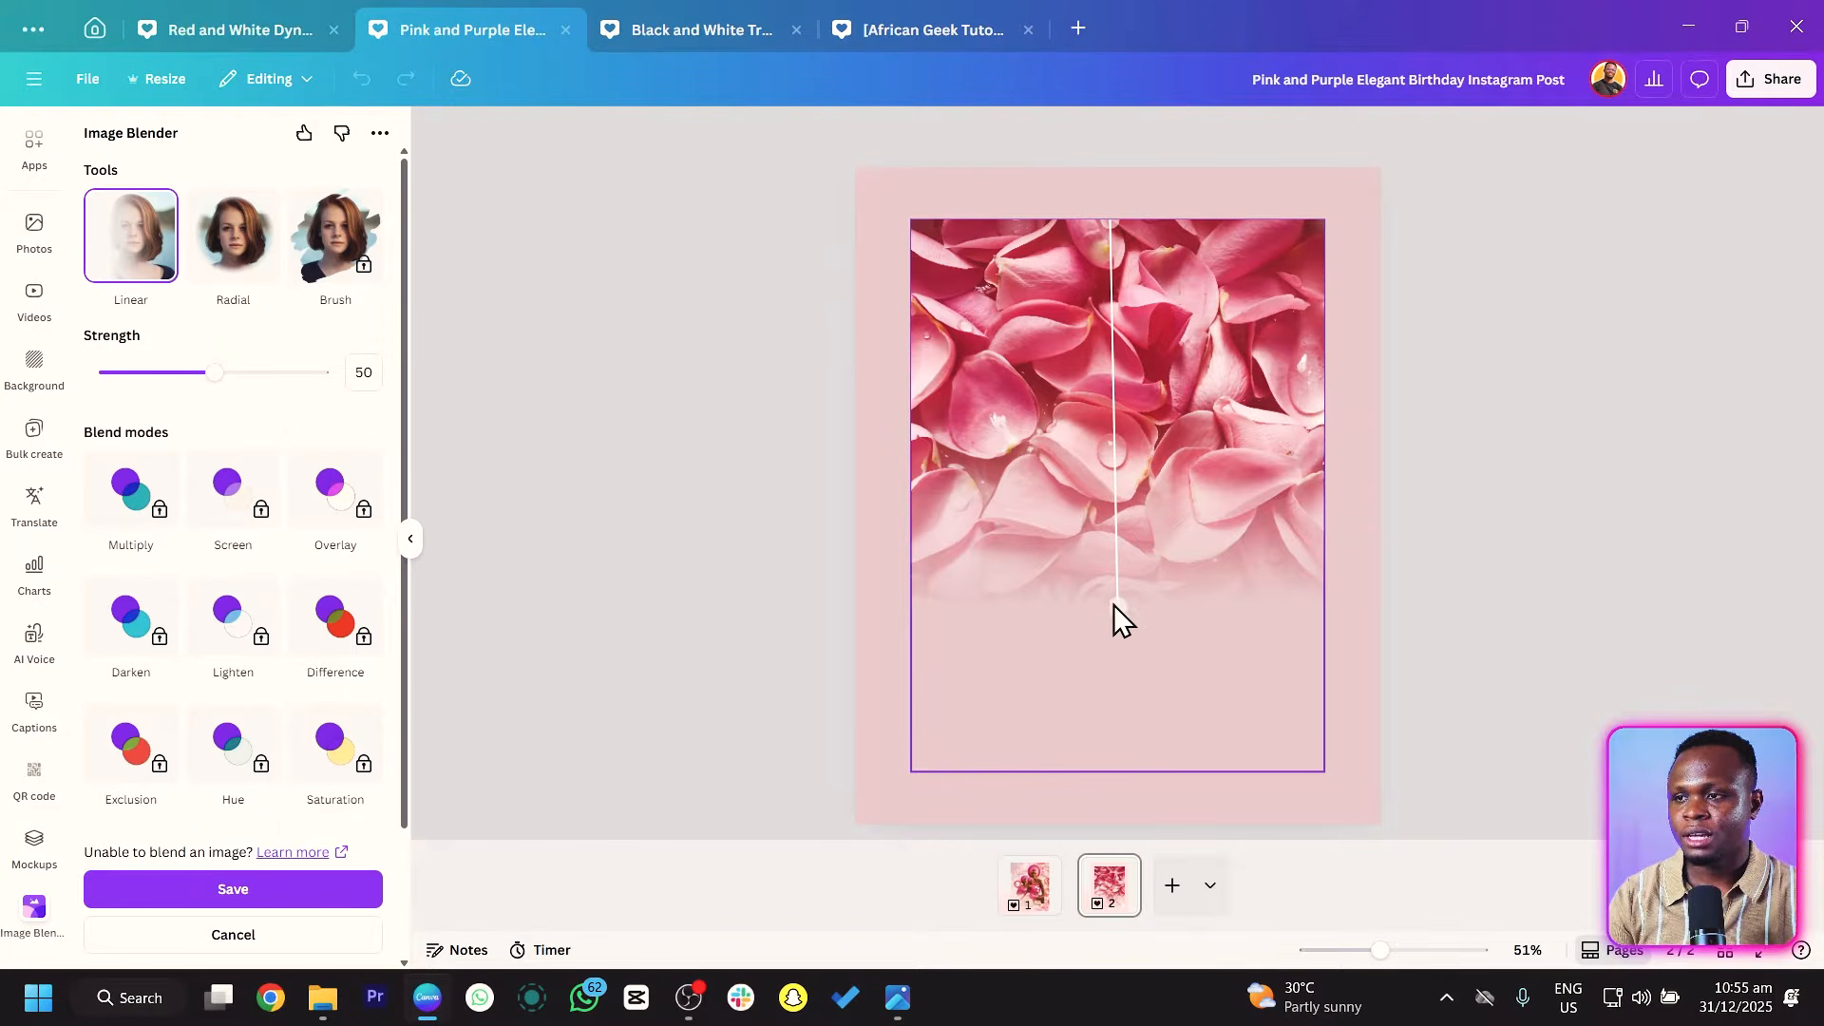
{"action": "left_click_drag", "start_coordinate": [1115, 606], "coordinate": [1105, 737]}
{"action": "left_click_drag", "start_coordinate": [215, 374], "coordinate": [122, 380]}
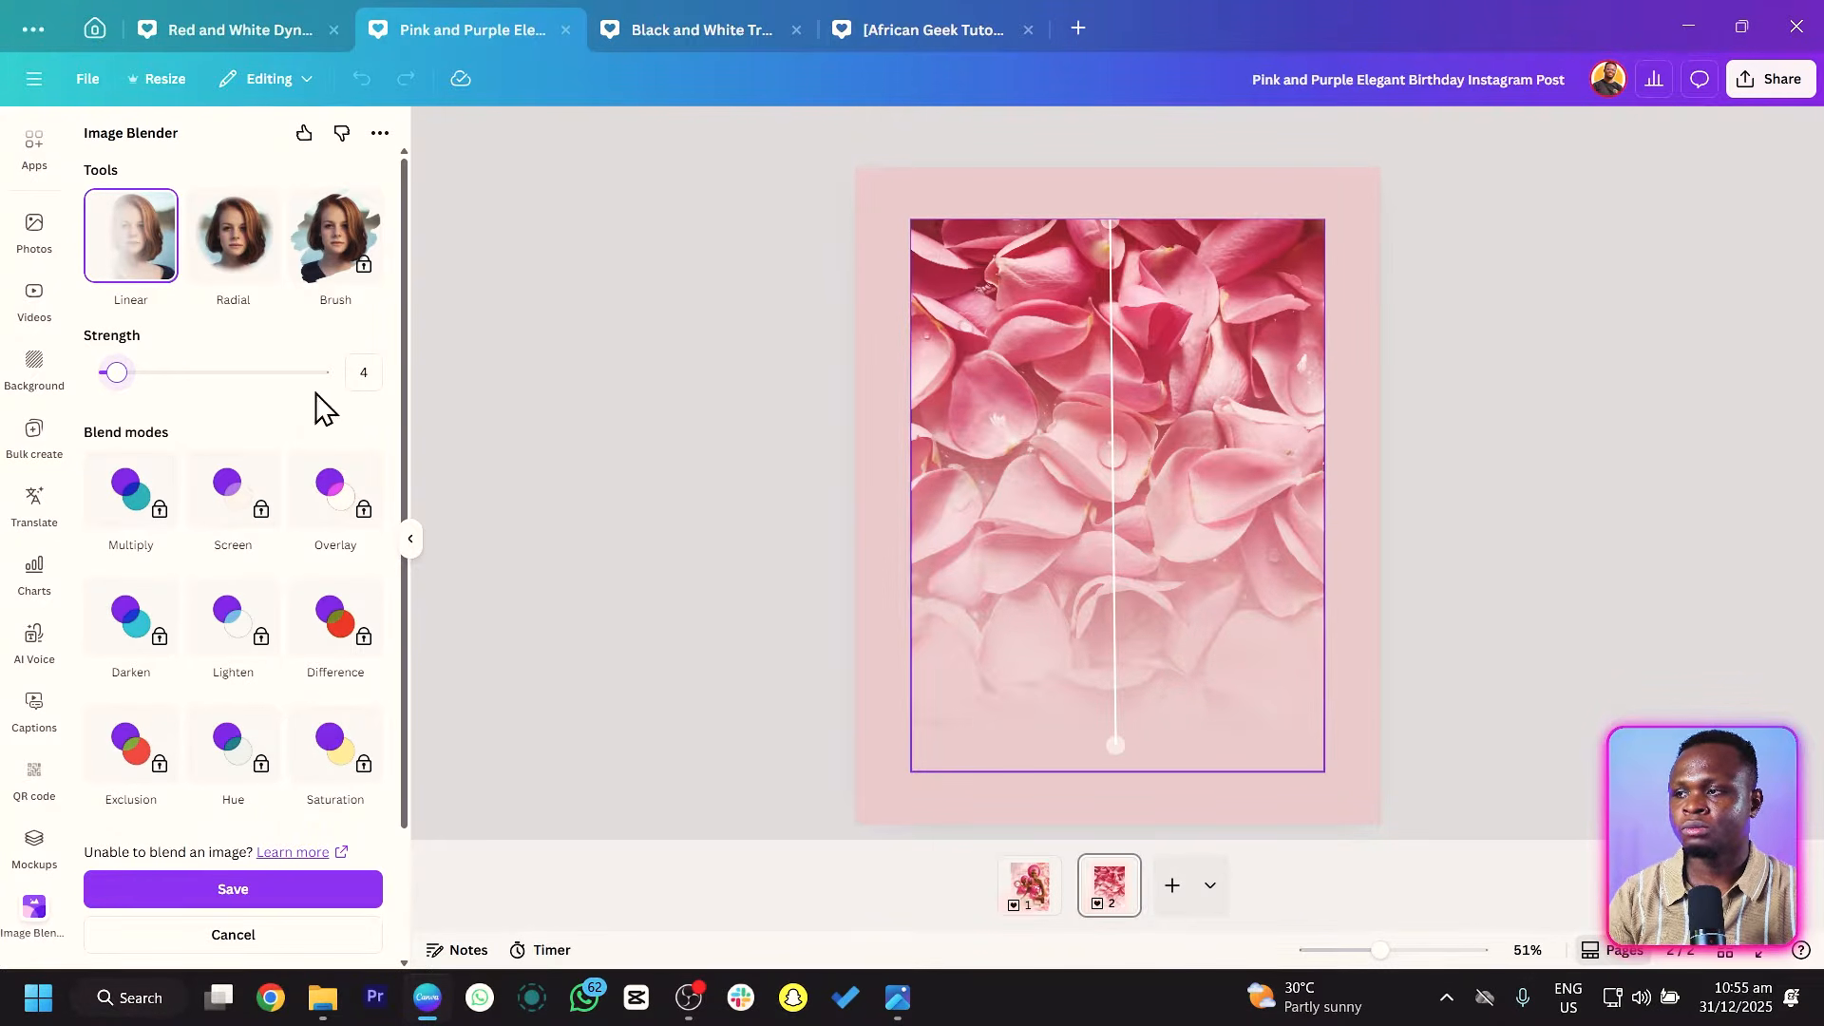
{"action": "left_click", "coordinate": [266, 894]}
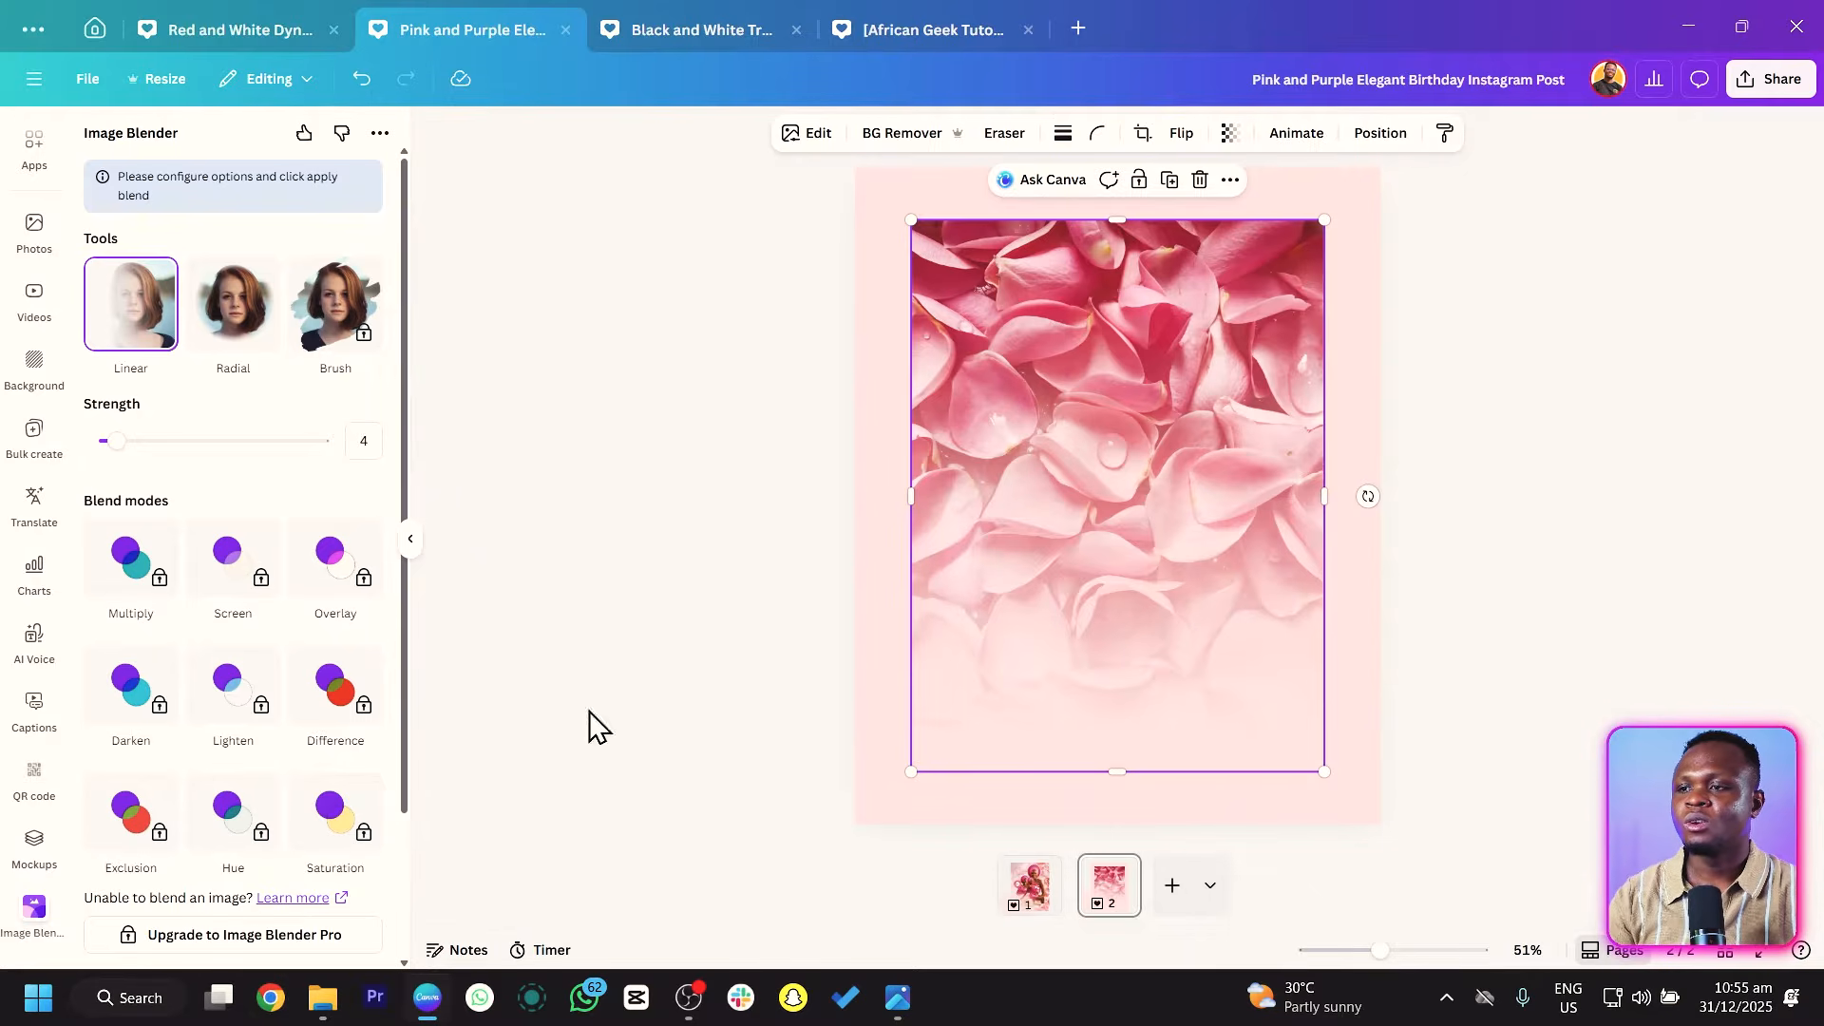
Rotate the faded petals photo 180° and crop and enlarge it to span the page width across the lower part.
{"action": "left_click_drag", "start_coordinate": [1366, 495], "coordinate": [982, 513]}
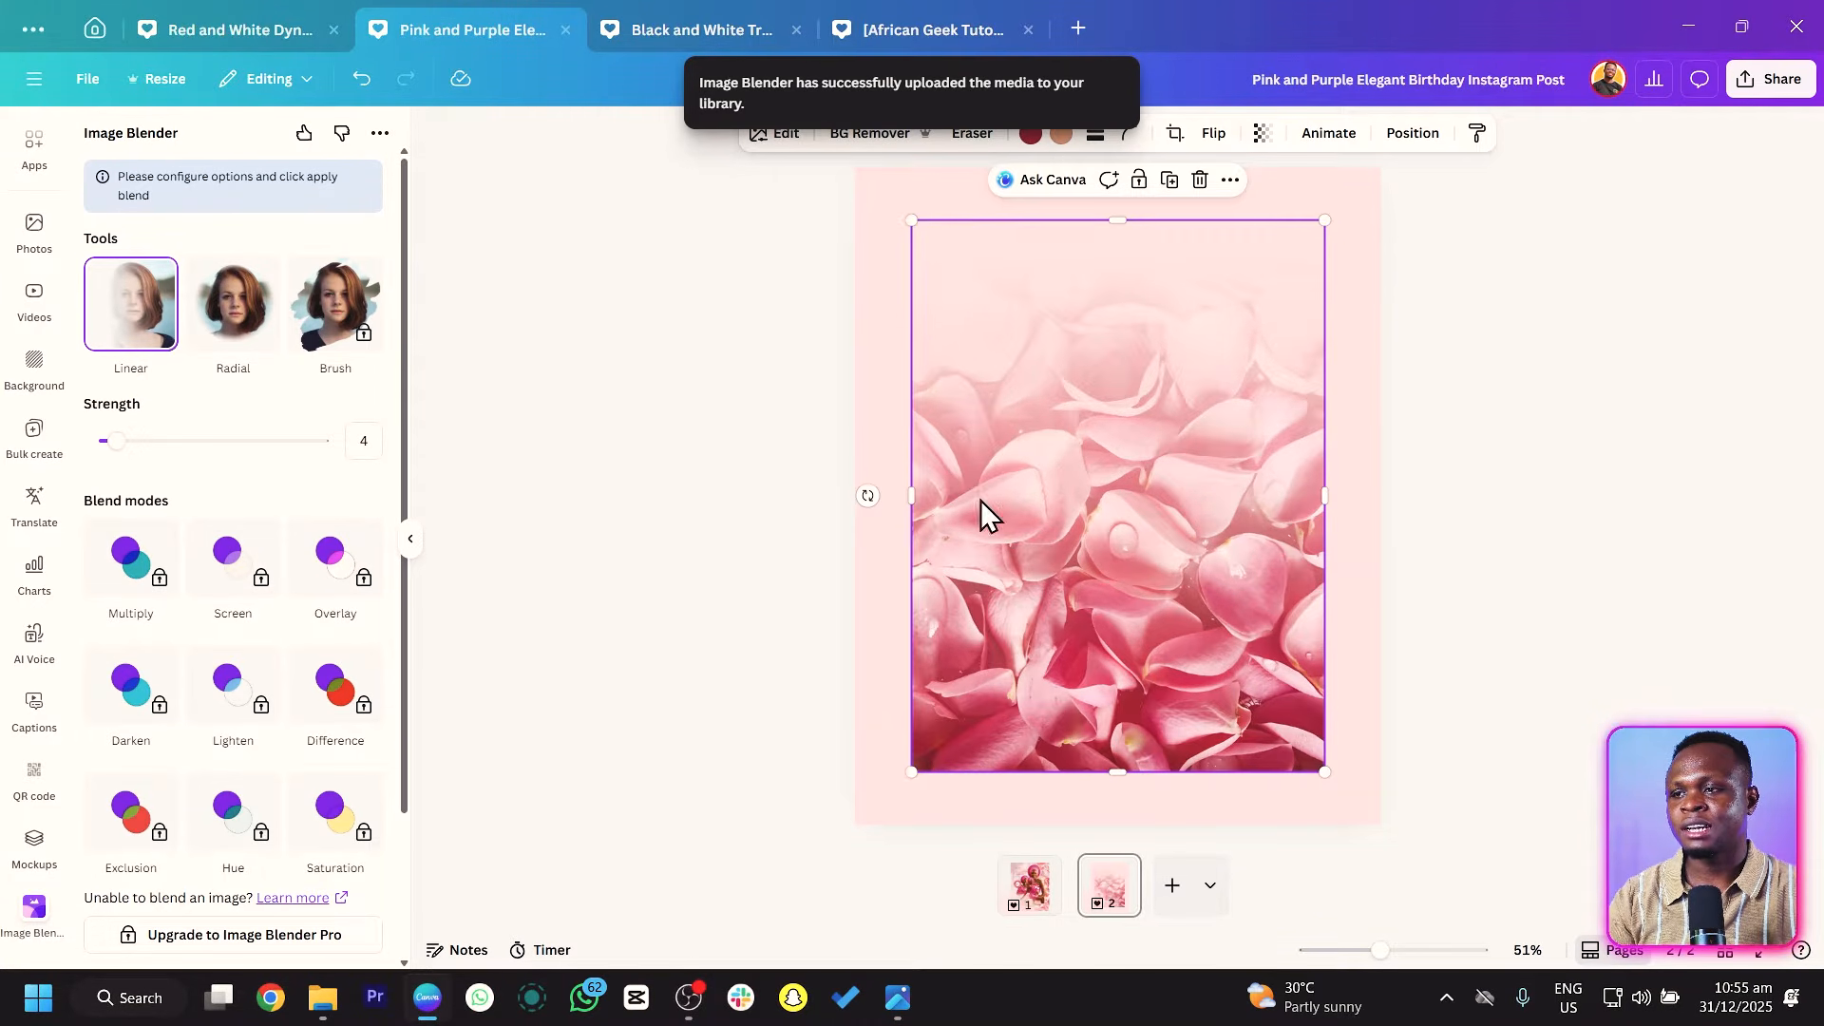
{"action": "left_click_drag", "start_coordinate": [1155, 513], "coordinate": [1101, 576]}
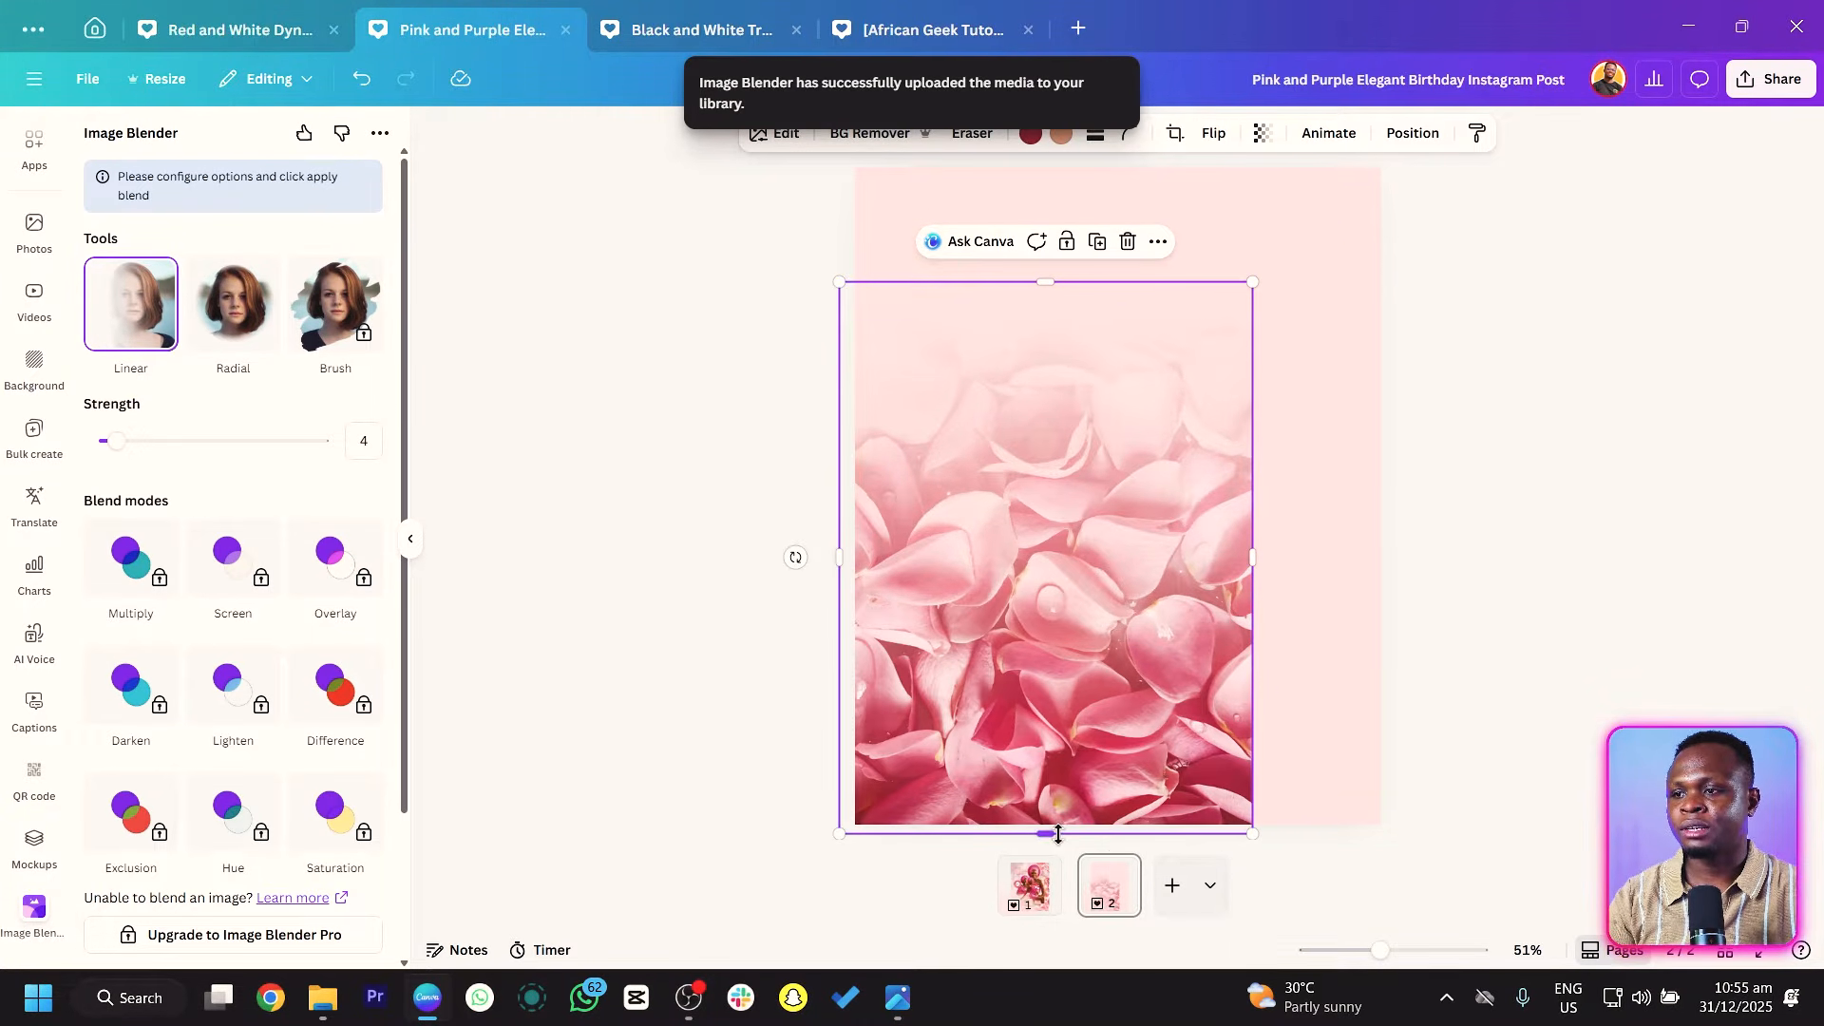
{"action": "left_click_drag", "start_coordinate": [1059, 835], "coordinate": [1116, 781]}
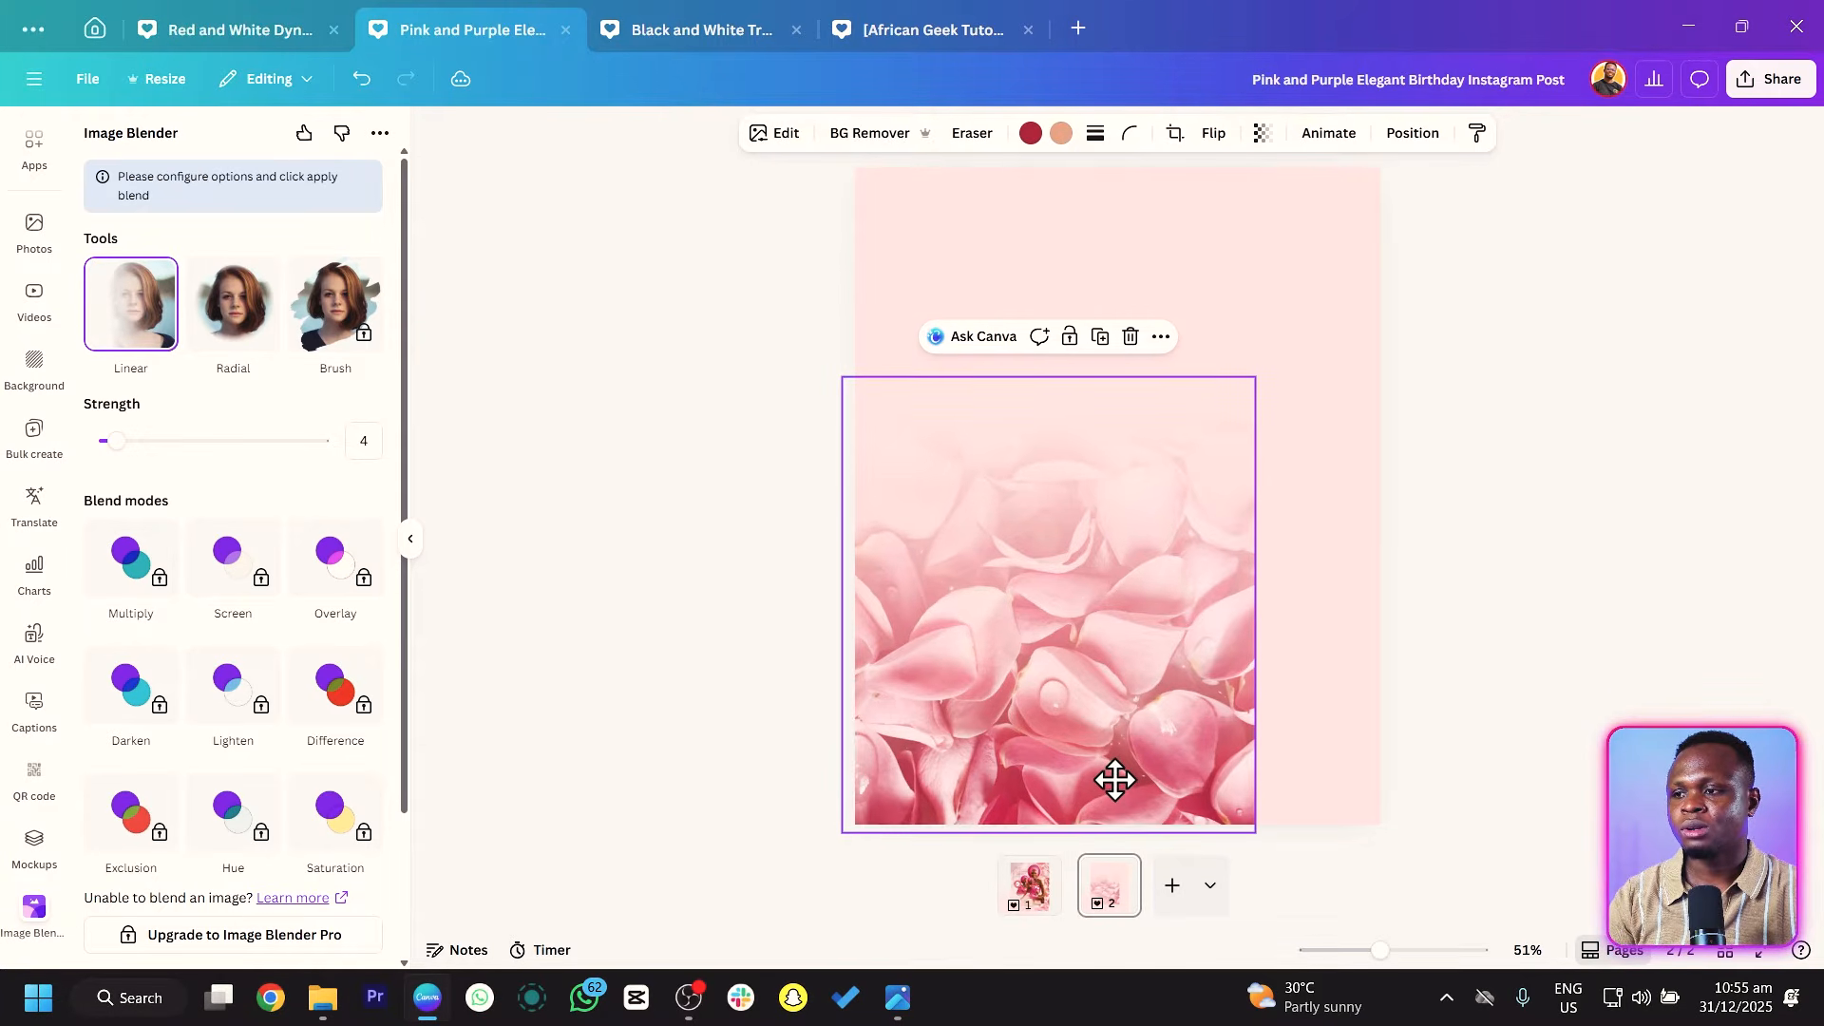
{"action": "left_click_drag", "start_coordinate": [1255, 376], "coordinate": [1512, 302]}
{"action": "left_click_drag", "start_coordinate": [1114, 563], "coordinate": [1097, 711]}
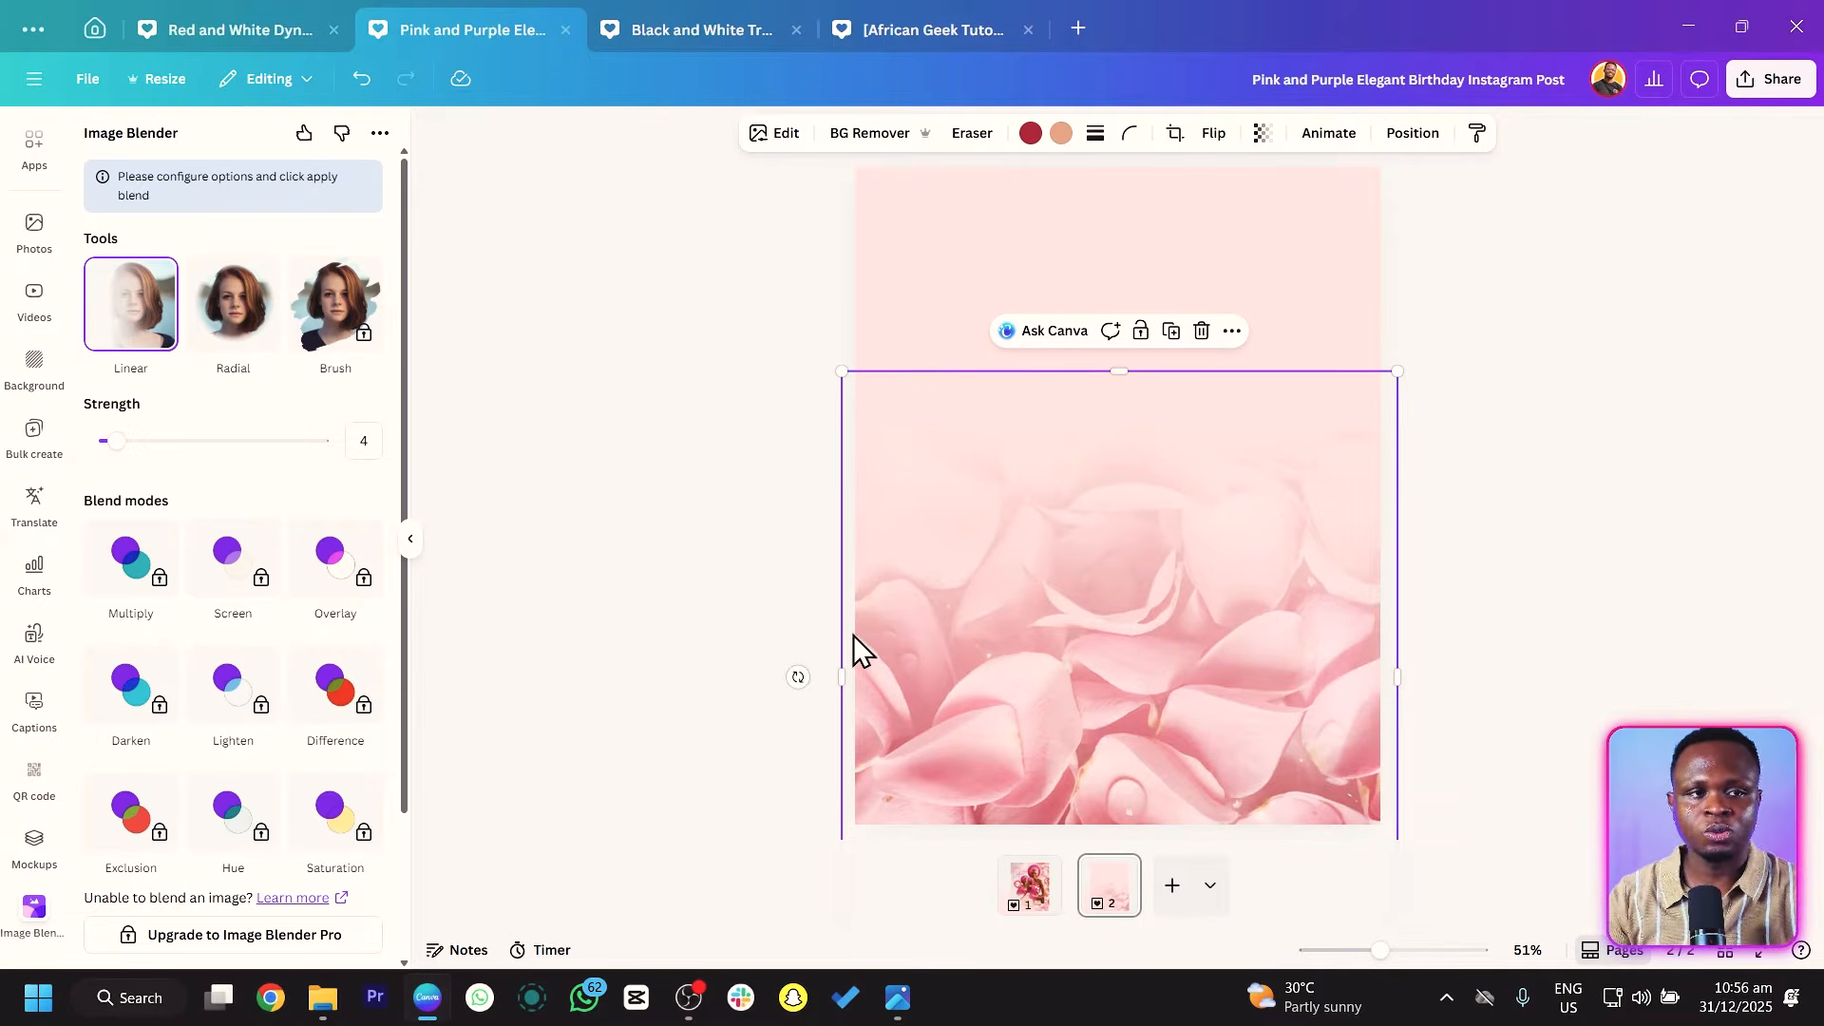
{"action": "left_click", "coordinate": [549, 535]}
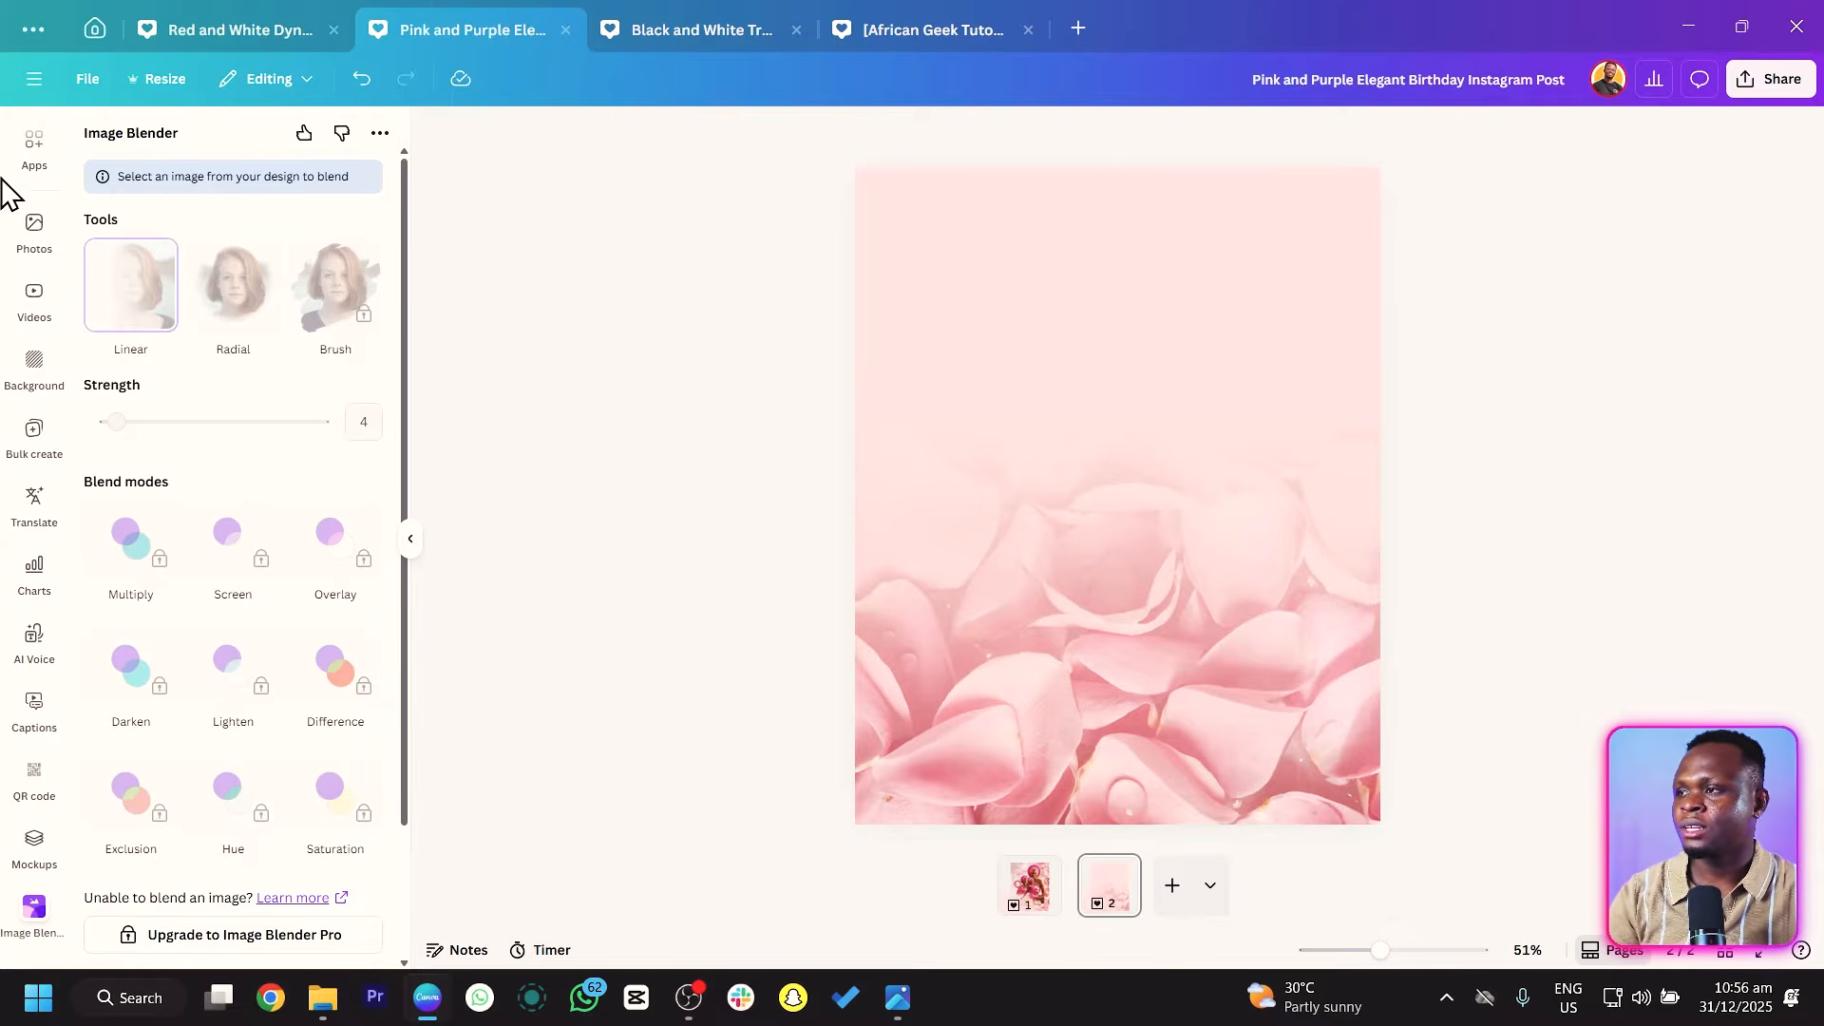
Add the coral petal border photo from the recently used elements and rotate it 180° so the petals face the page's right edge.
{"action": "scroll", "coordinate": [32, 232], "scroll_direction": "up", "scroll_amount": 5}
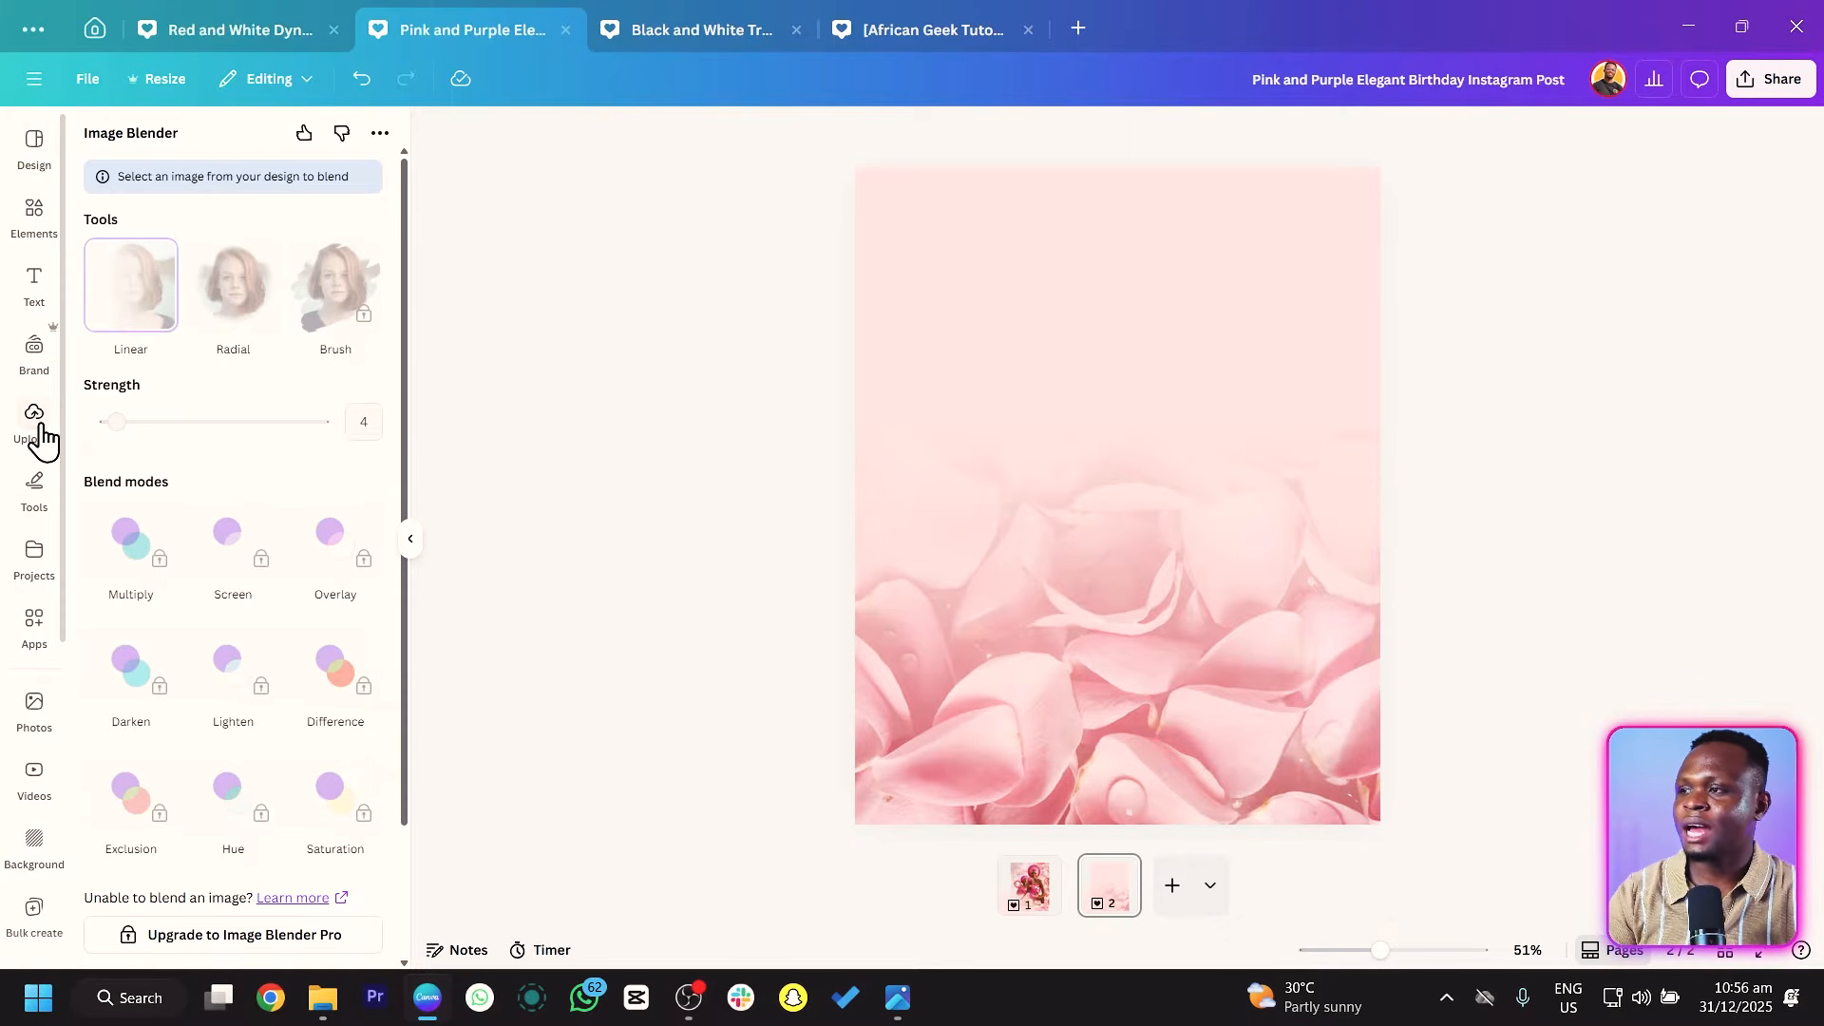
{"action": "left_click", "coordinate": [34, 217]}
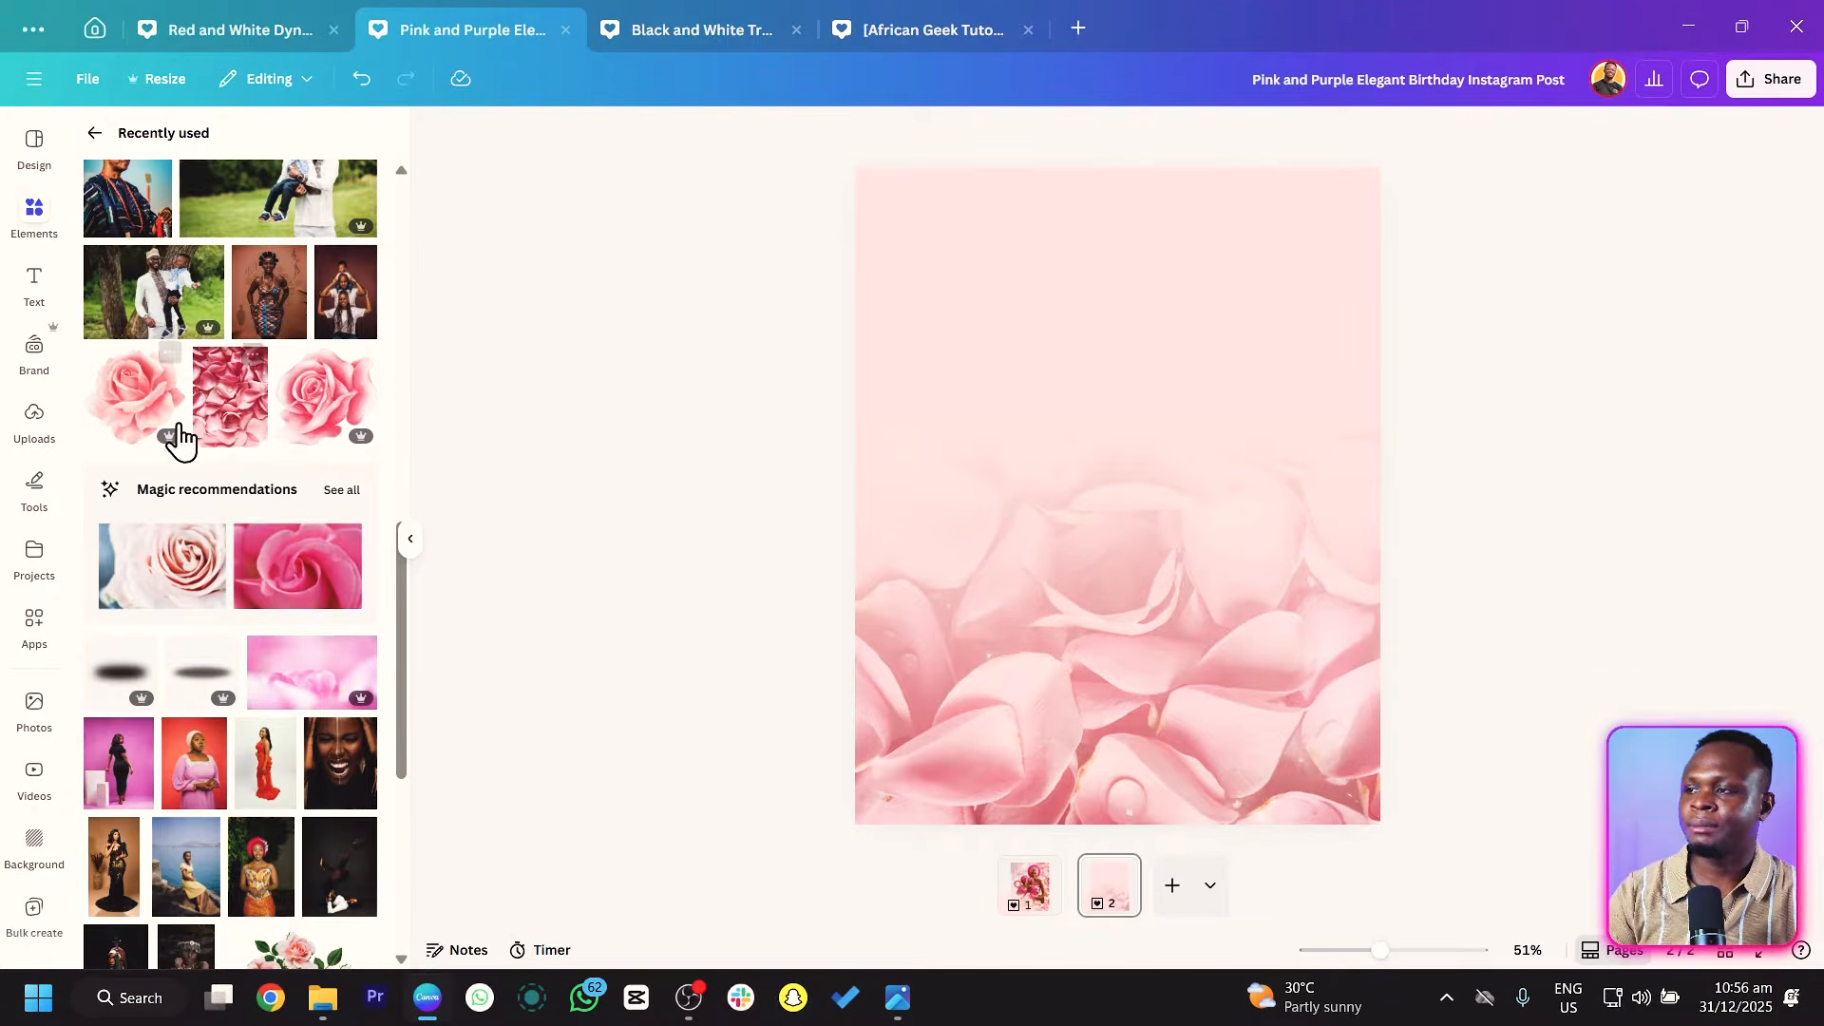
{"action": "scroll", "coordinate": [228, 533], "scroll_direction": "up", "scroll_amount": 10}
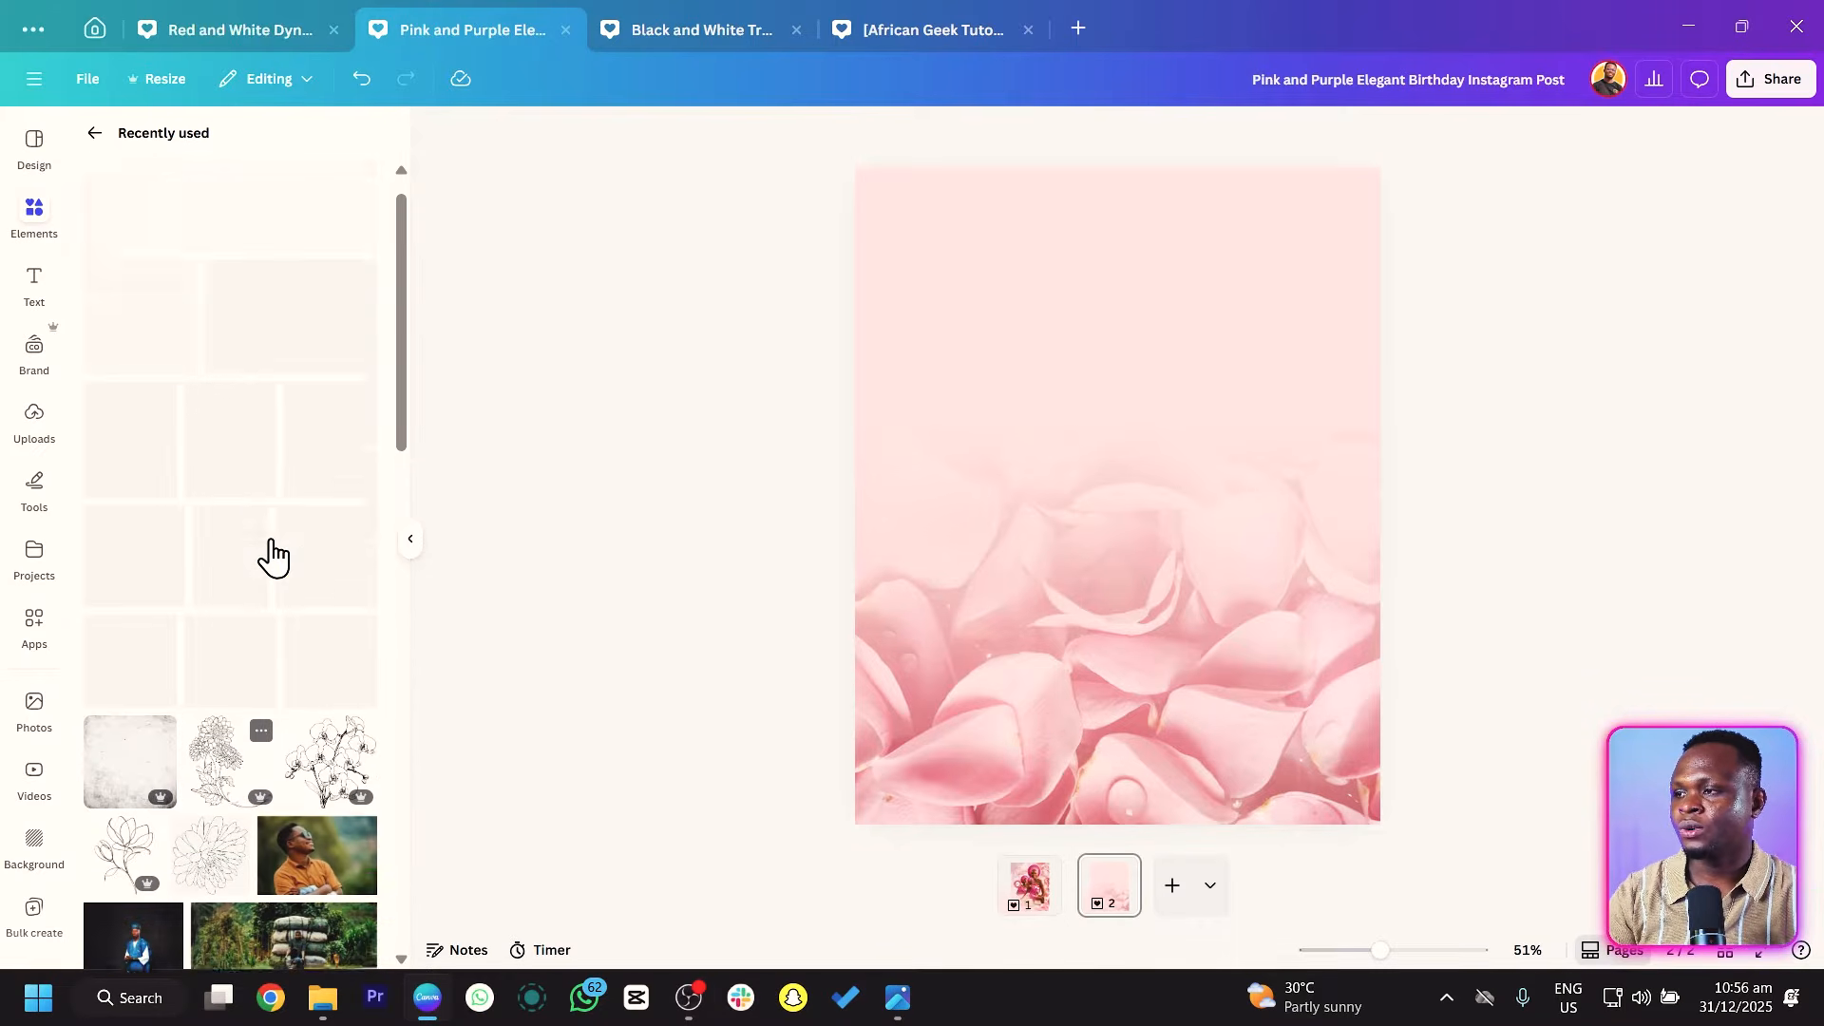
{"action": "left_click", "coordinate": [122, 268]}
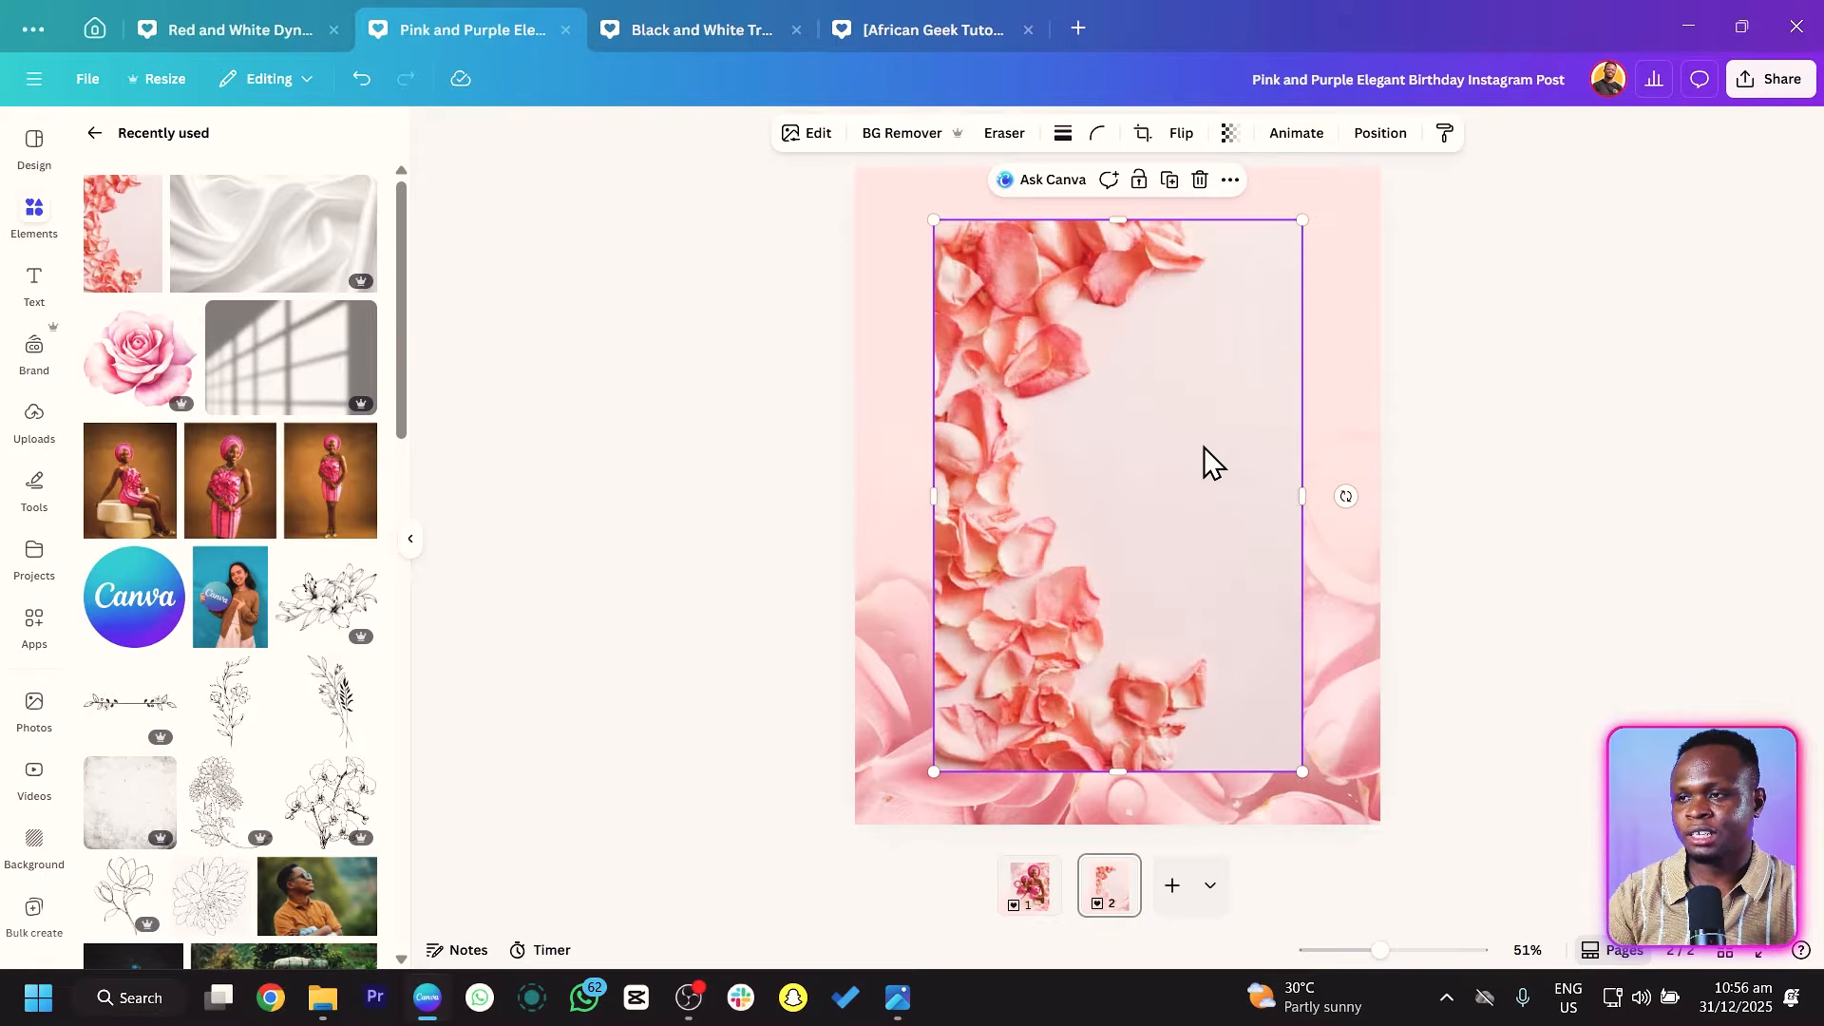
{"action": "left_click_drag", "start_coordinate": [1340, 493], "coordinate": [991, 502]}
Remove the coral petals photo's background and enlarge it to fill the page height along the right edge.
{"action": "left_click", "coordinate": [850, 133]}
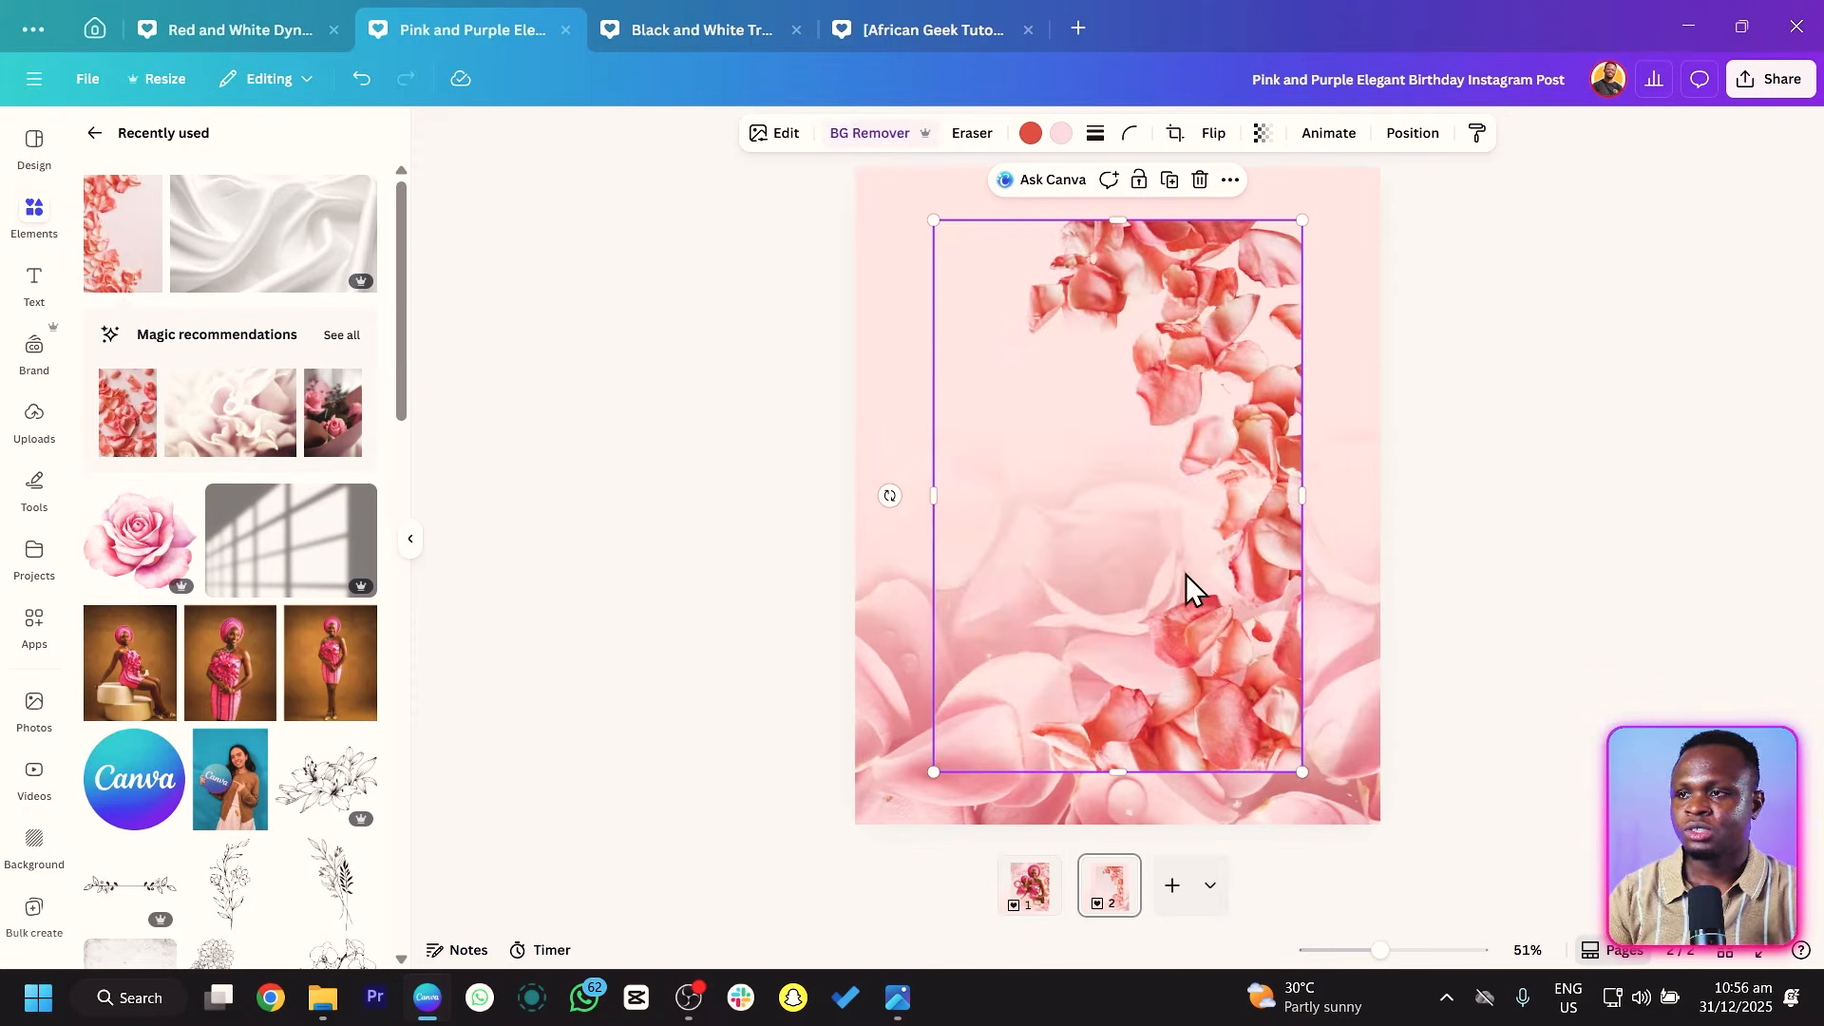
{"action": "left_click_drag", "start_coordinate": [1185, 590], "coordinate": [1270, 509]}
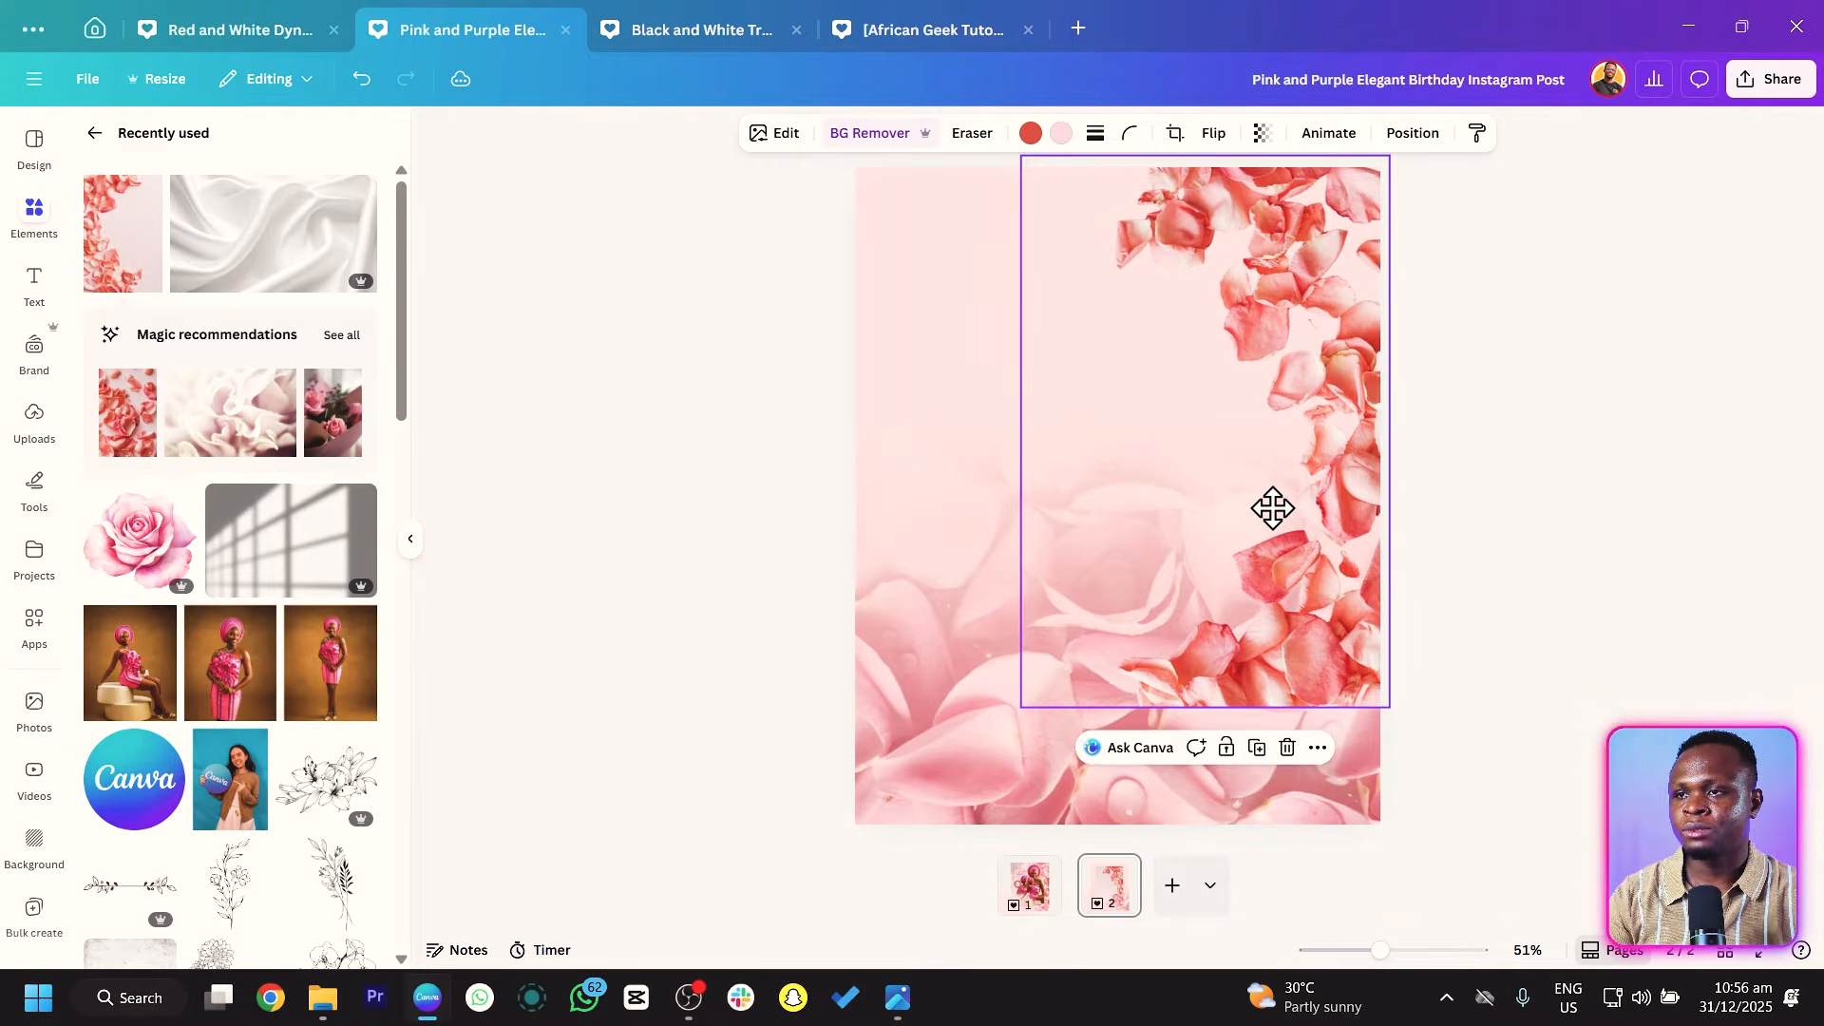
{"action": "left_click_drag", "start_coordinate": [1024, 711], "coordinate": [937, 834]}
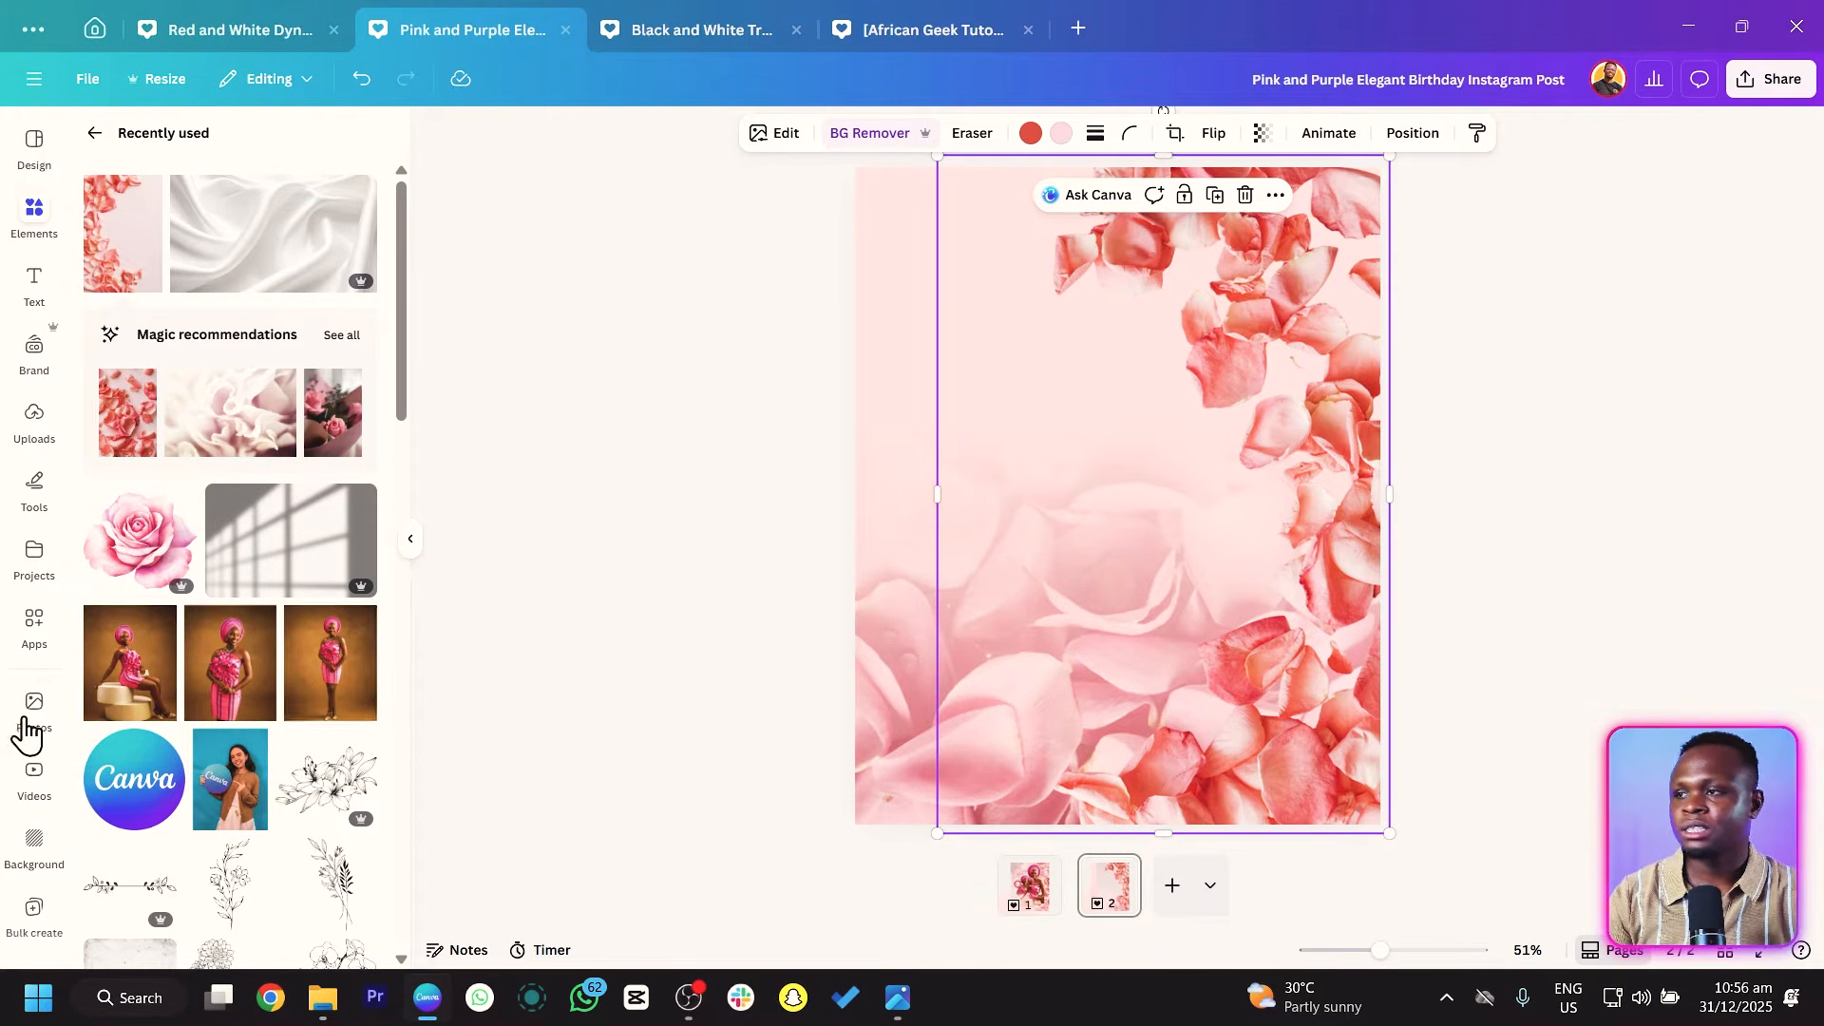
Start a Linear blend on the coral petals photo with Image Blender and lay the fade horizontally, ending at its right edge.
{"action": "scroll", "coordinate": [19, 746], "scroll_direction": "down", "scroll_amount": 5}
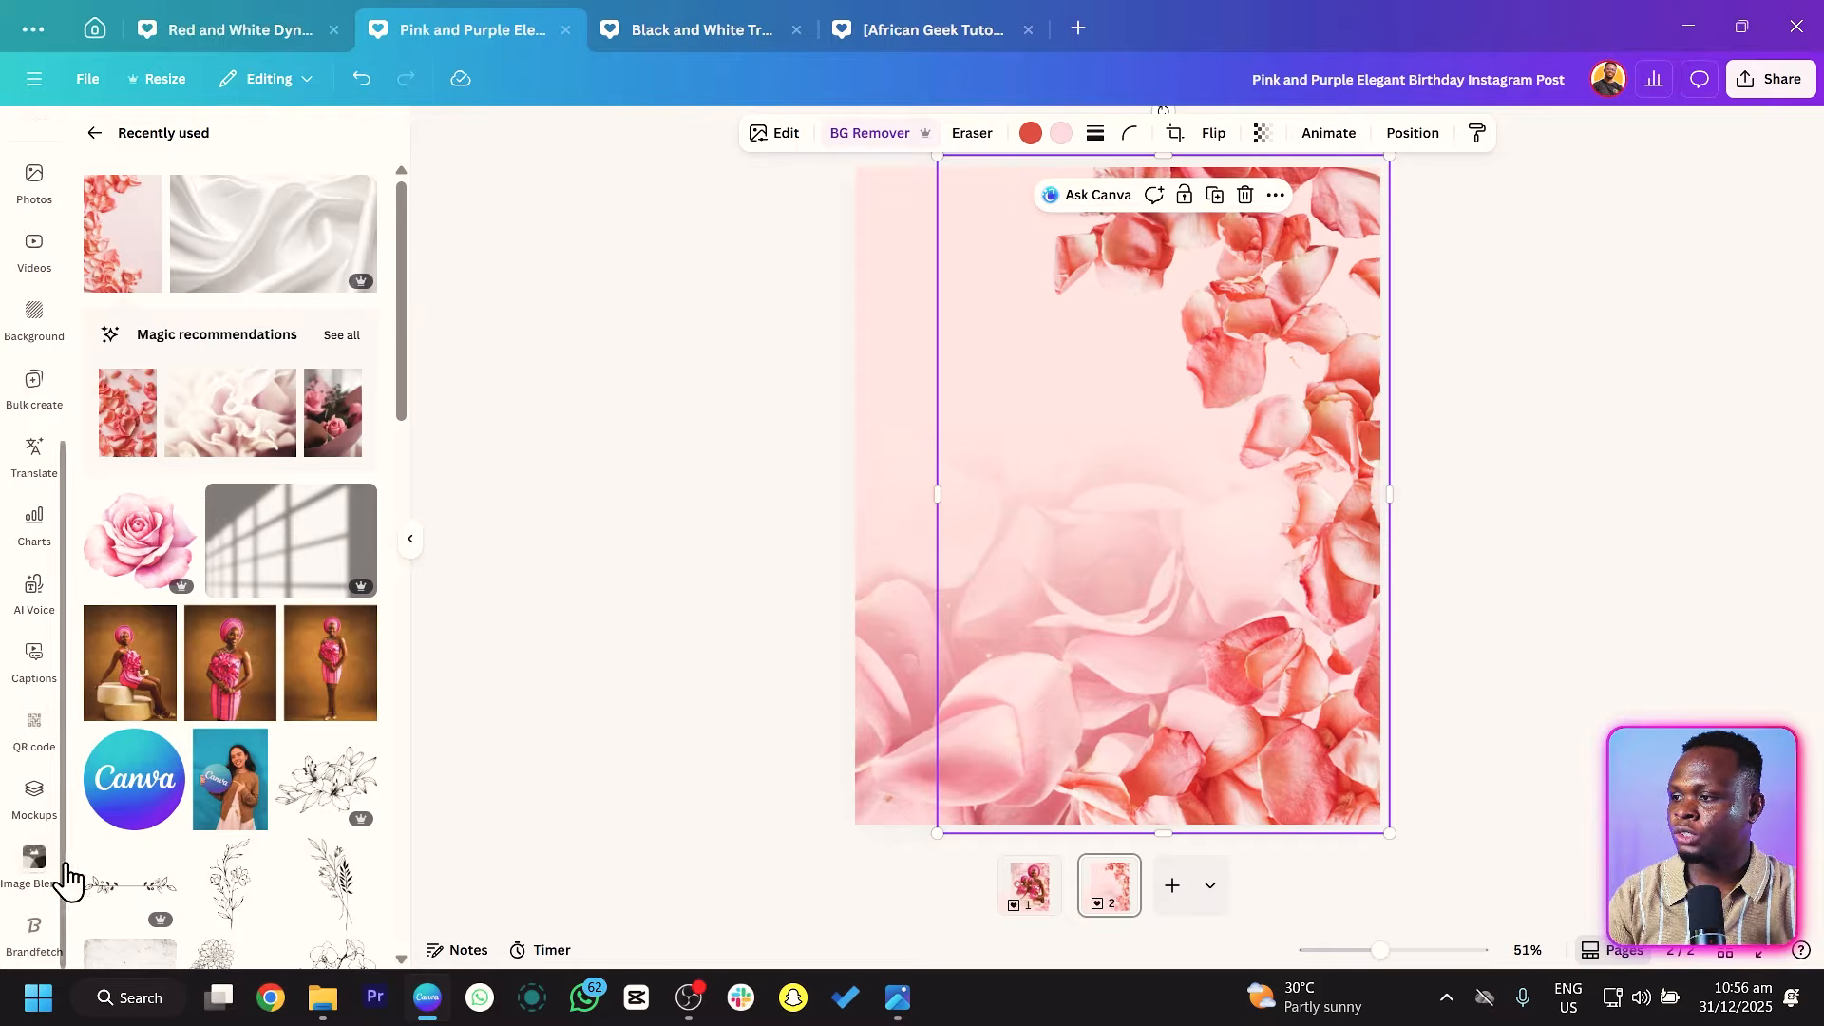
{"action": "left_click", "coordinate": [34, 860]}
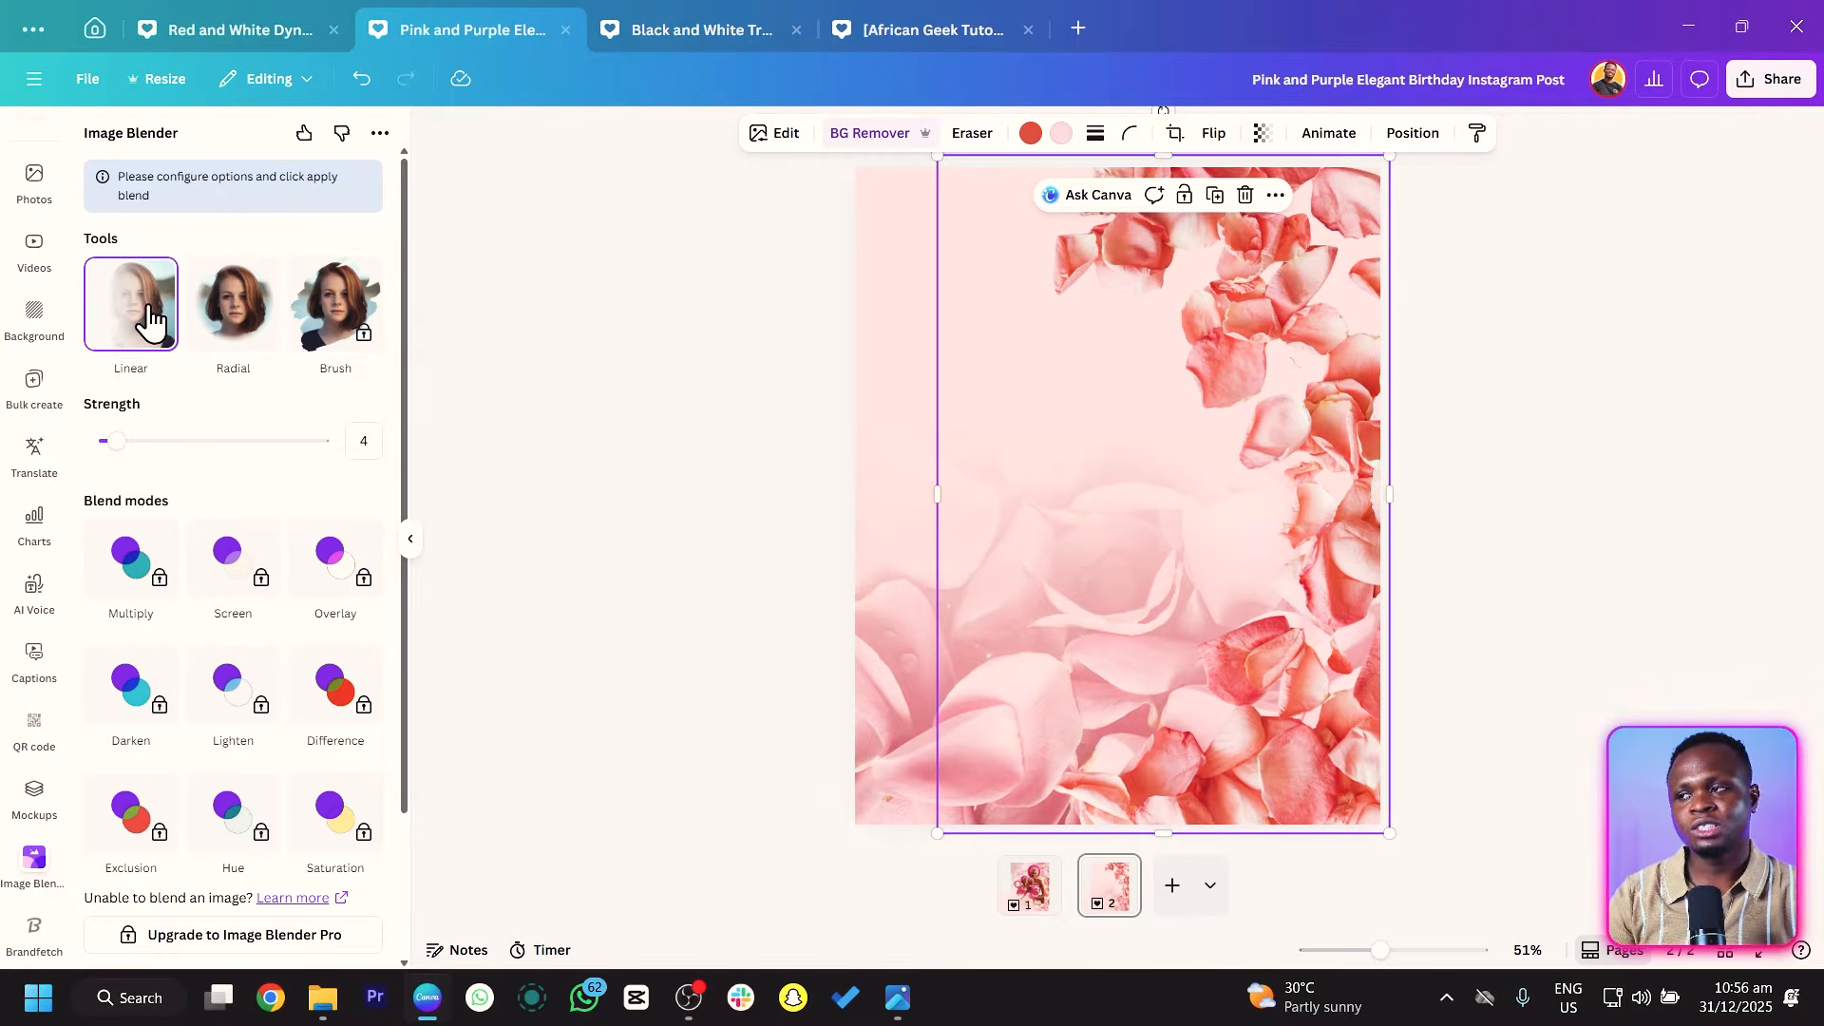
{"action": "left_click", "coordinate": [247, 313]}
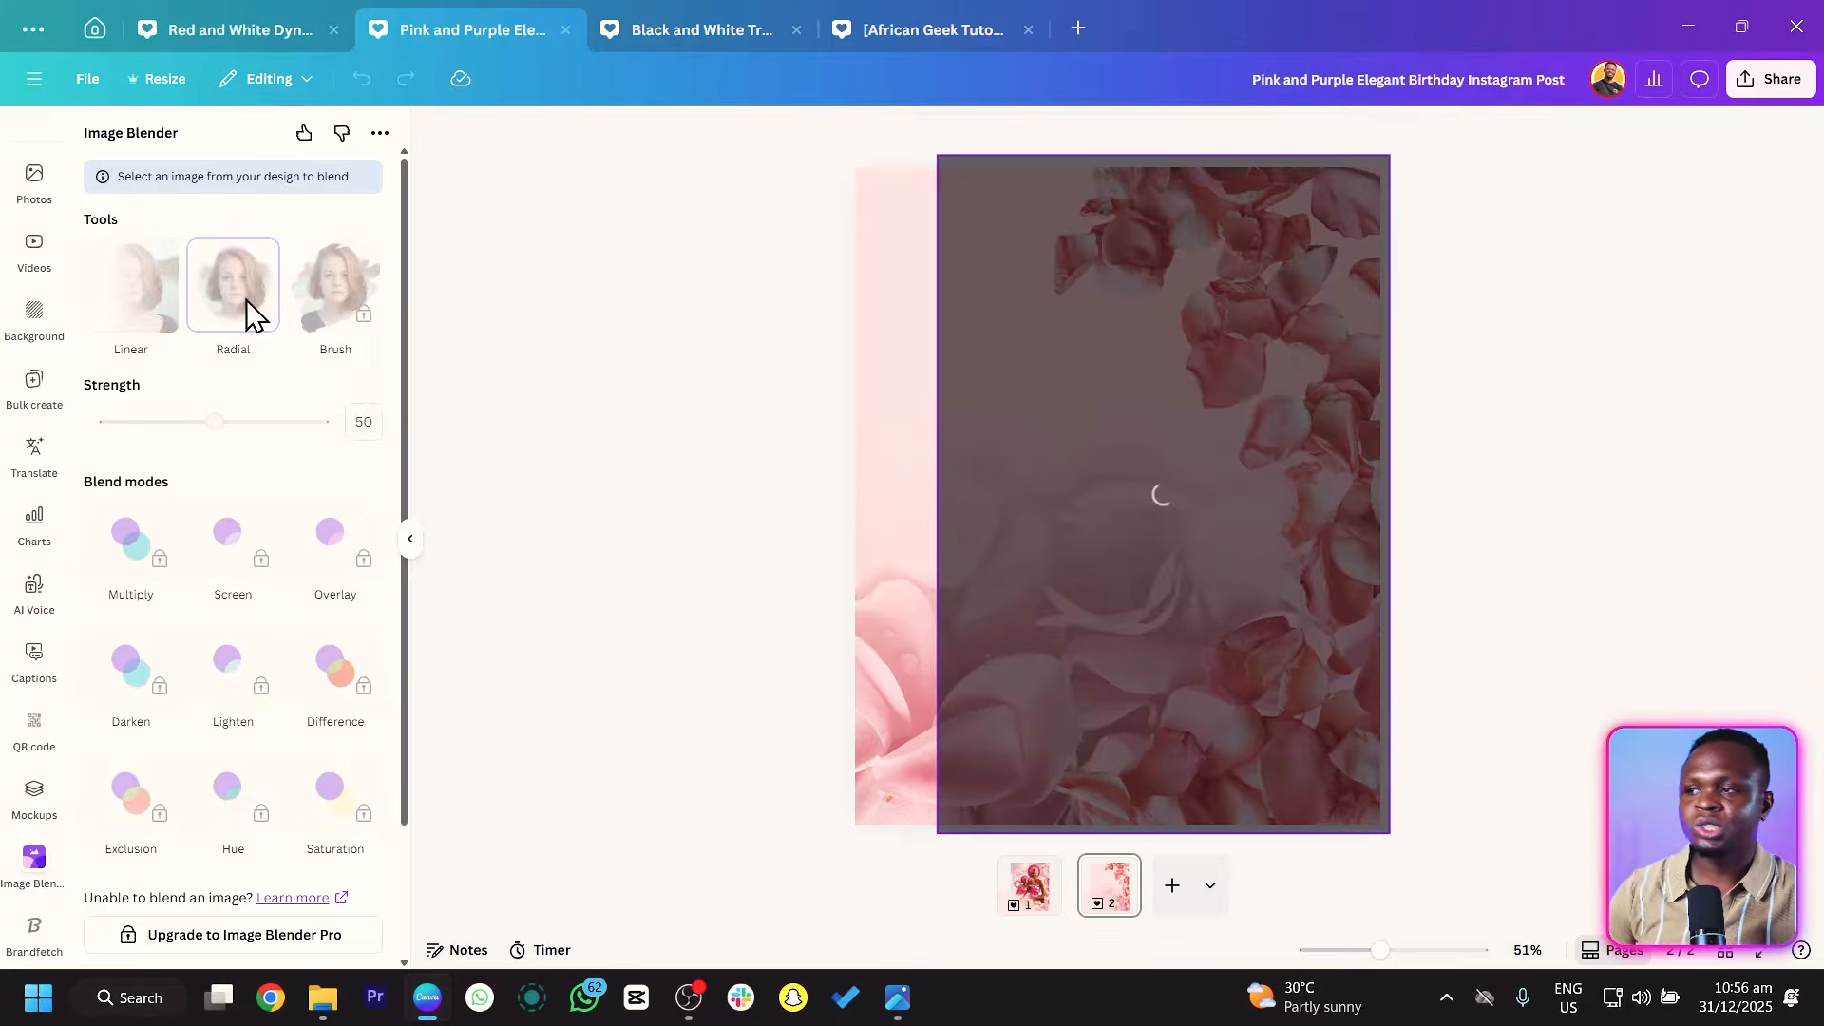
{"action": "left_click", "coordinate": [145, 259]}
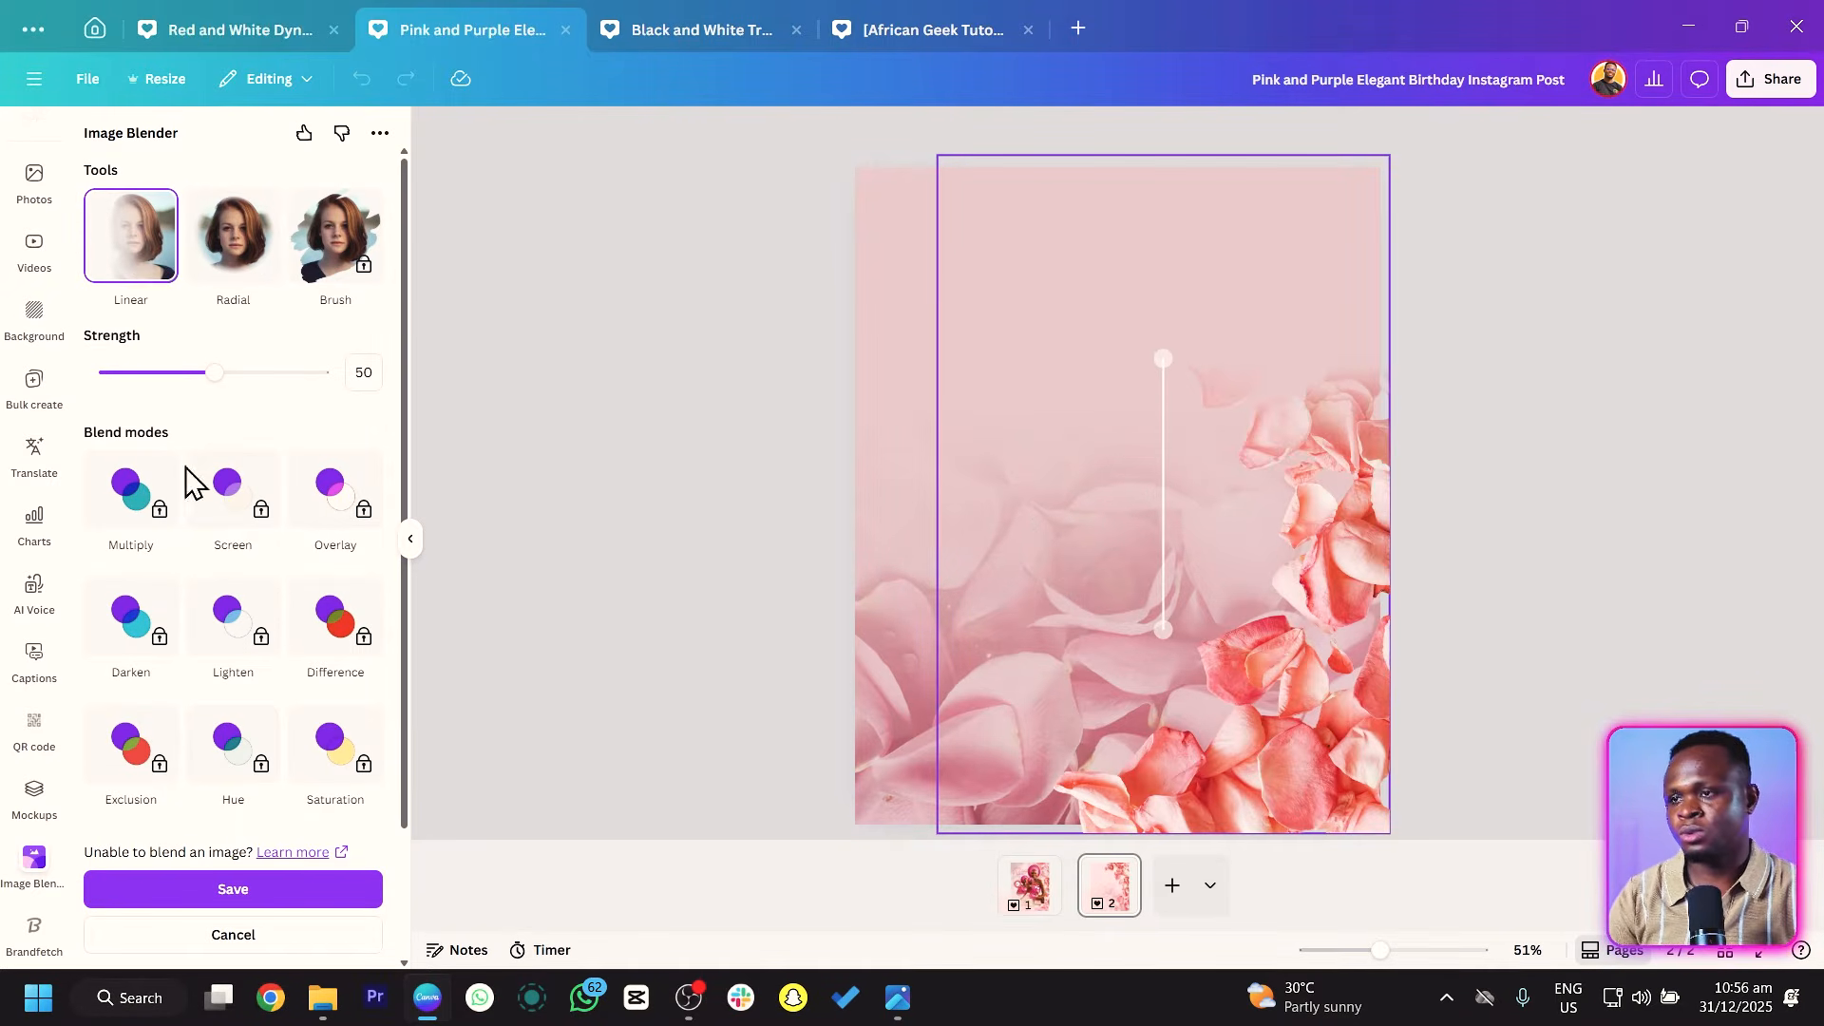
{"action": "left_click_drag", "start_coordinate": [1155, 633], "coordinate": [1365, 373]}
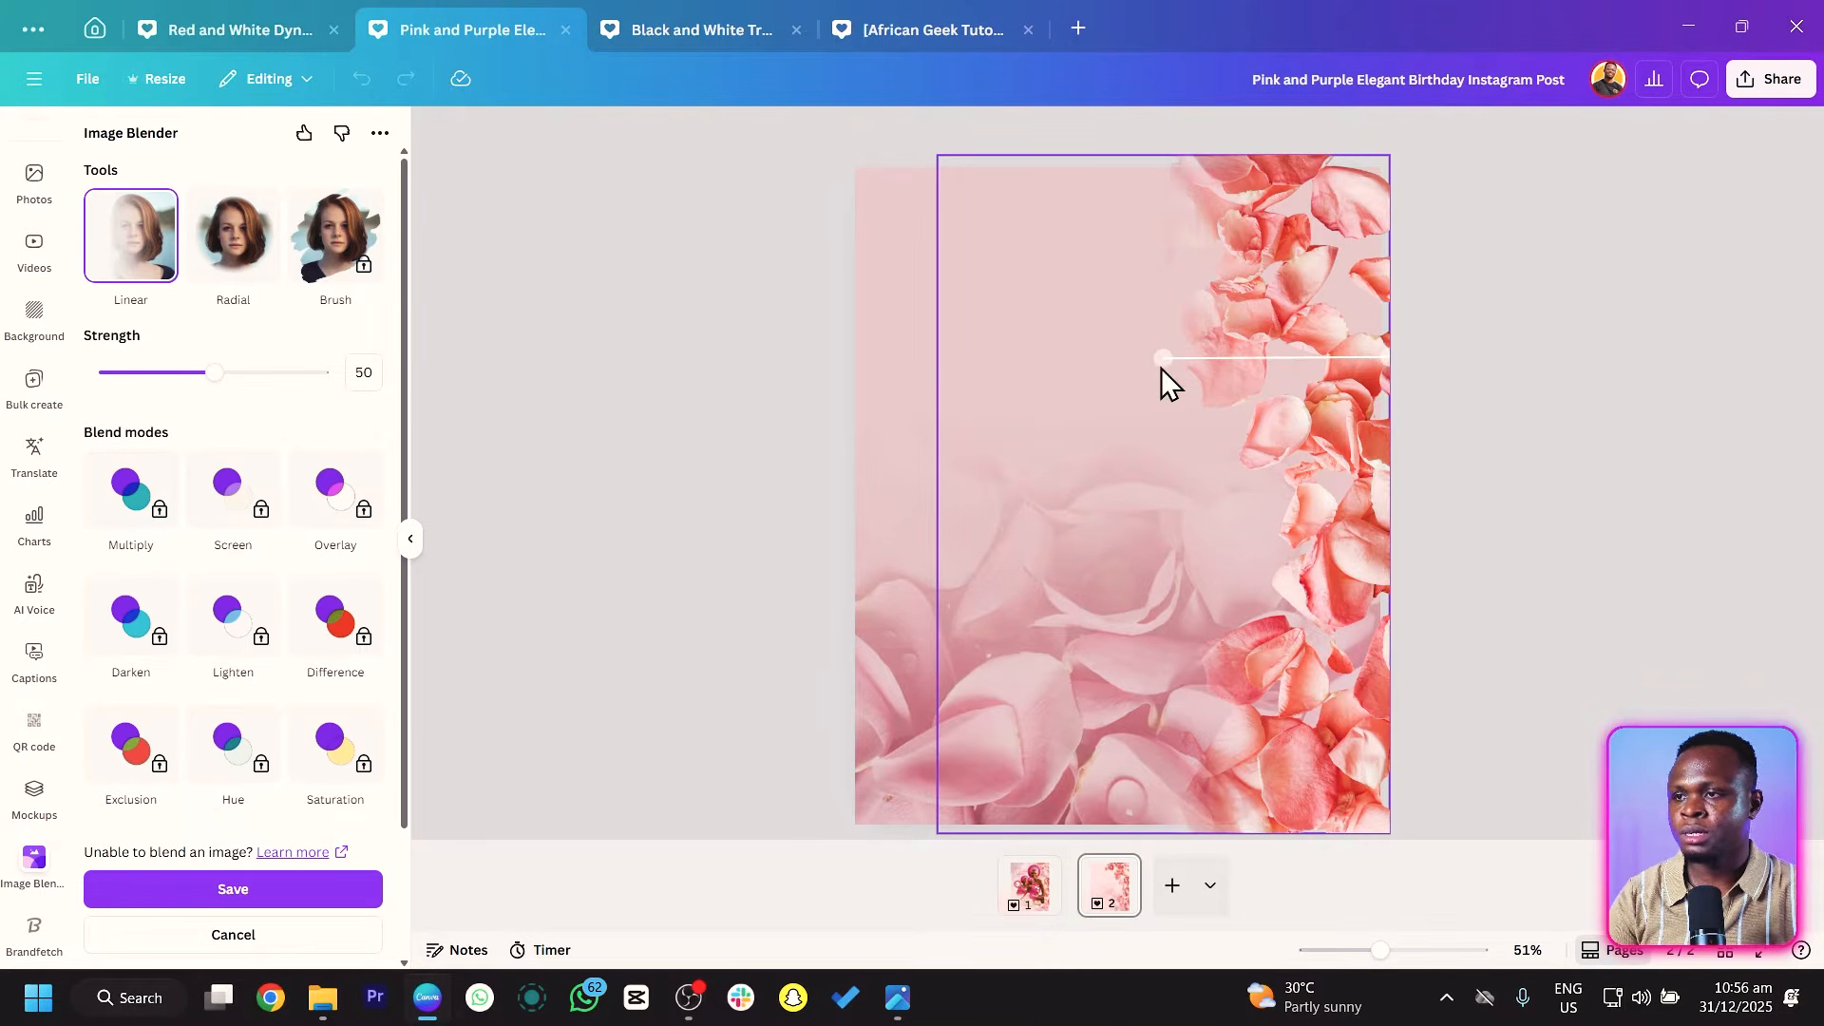
{"action": "left_click_drag", "start_coordinate": [1154, 357], "coordinate": [1092, 367]}
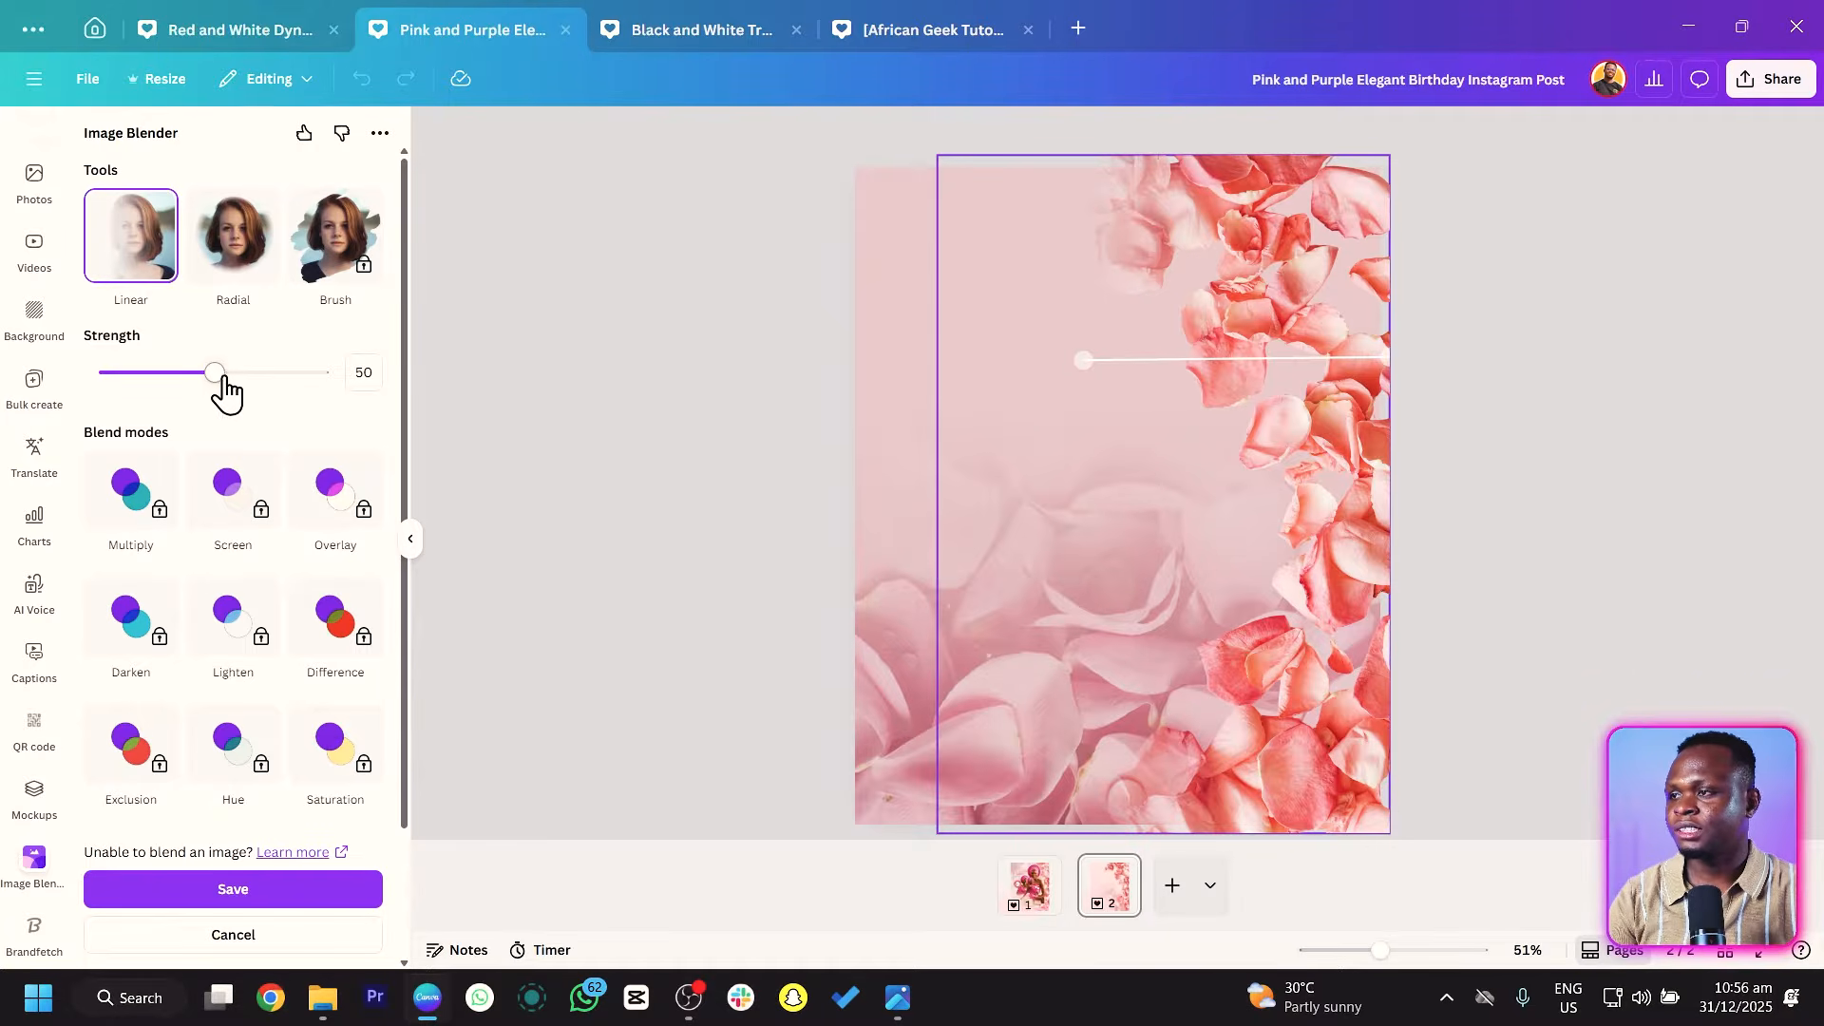
Set the petals blend strength to 0, start the fade at the photo's horizontal middle, and save the blend.
{"action": "left_click_drag", "start_coordinate": [215, 373], "coordinate": [29, 400]}
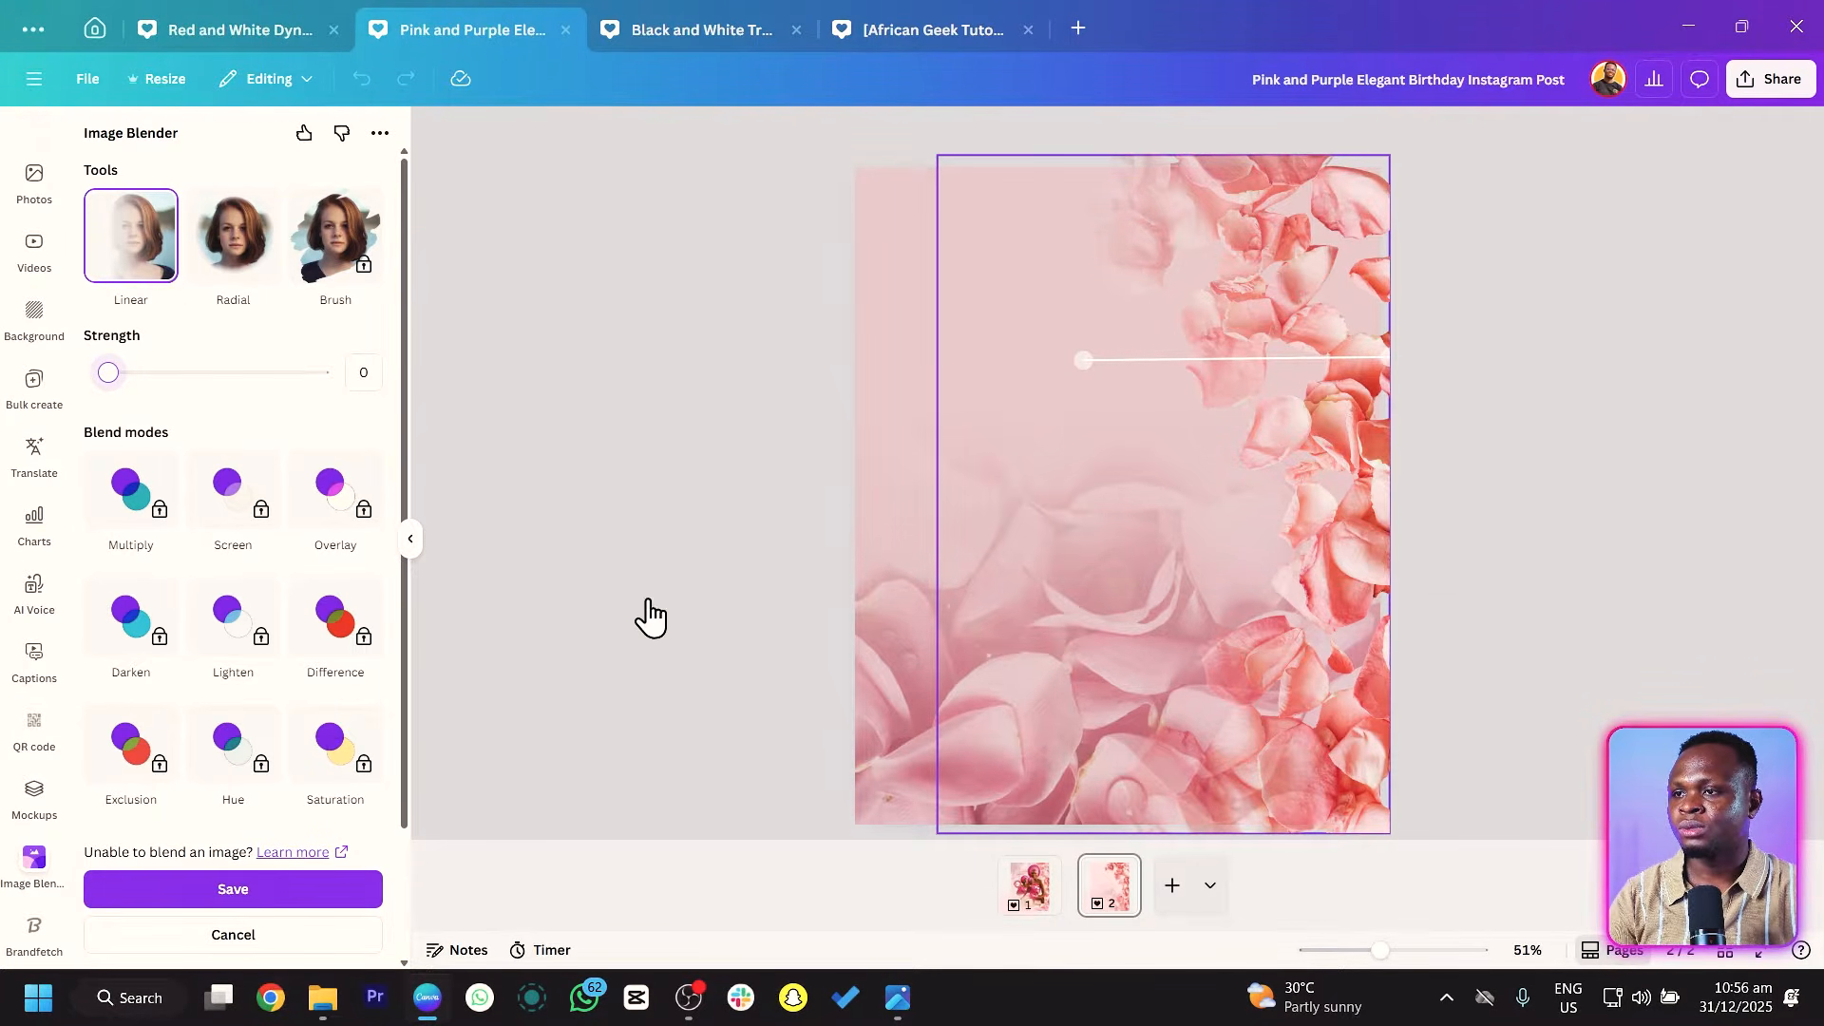
{"action": "left_click_drag", "start_coordinate": [1083, 361], "coordinate": [1154, 360]}
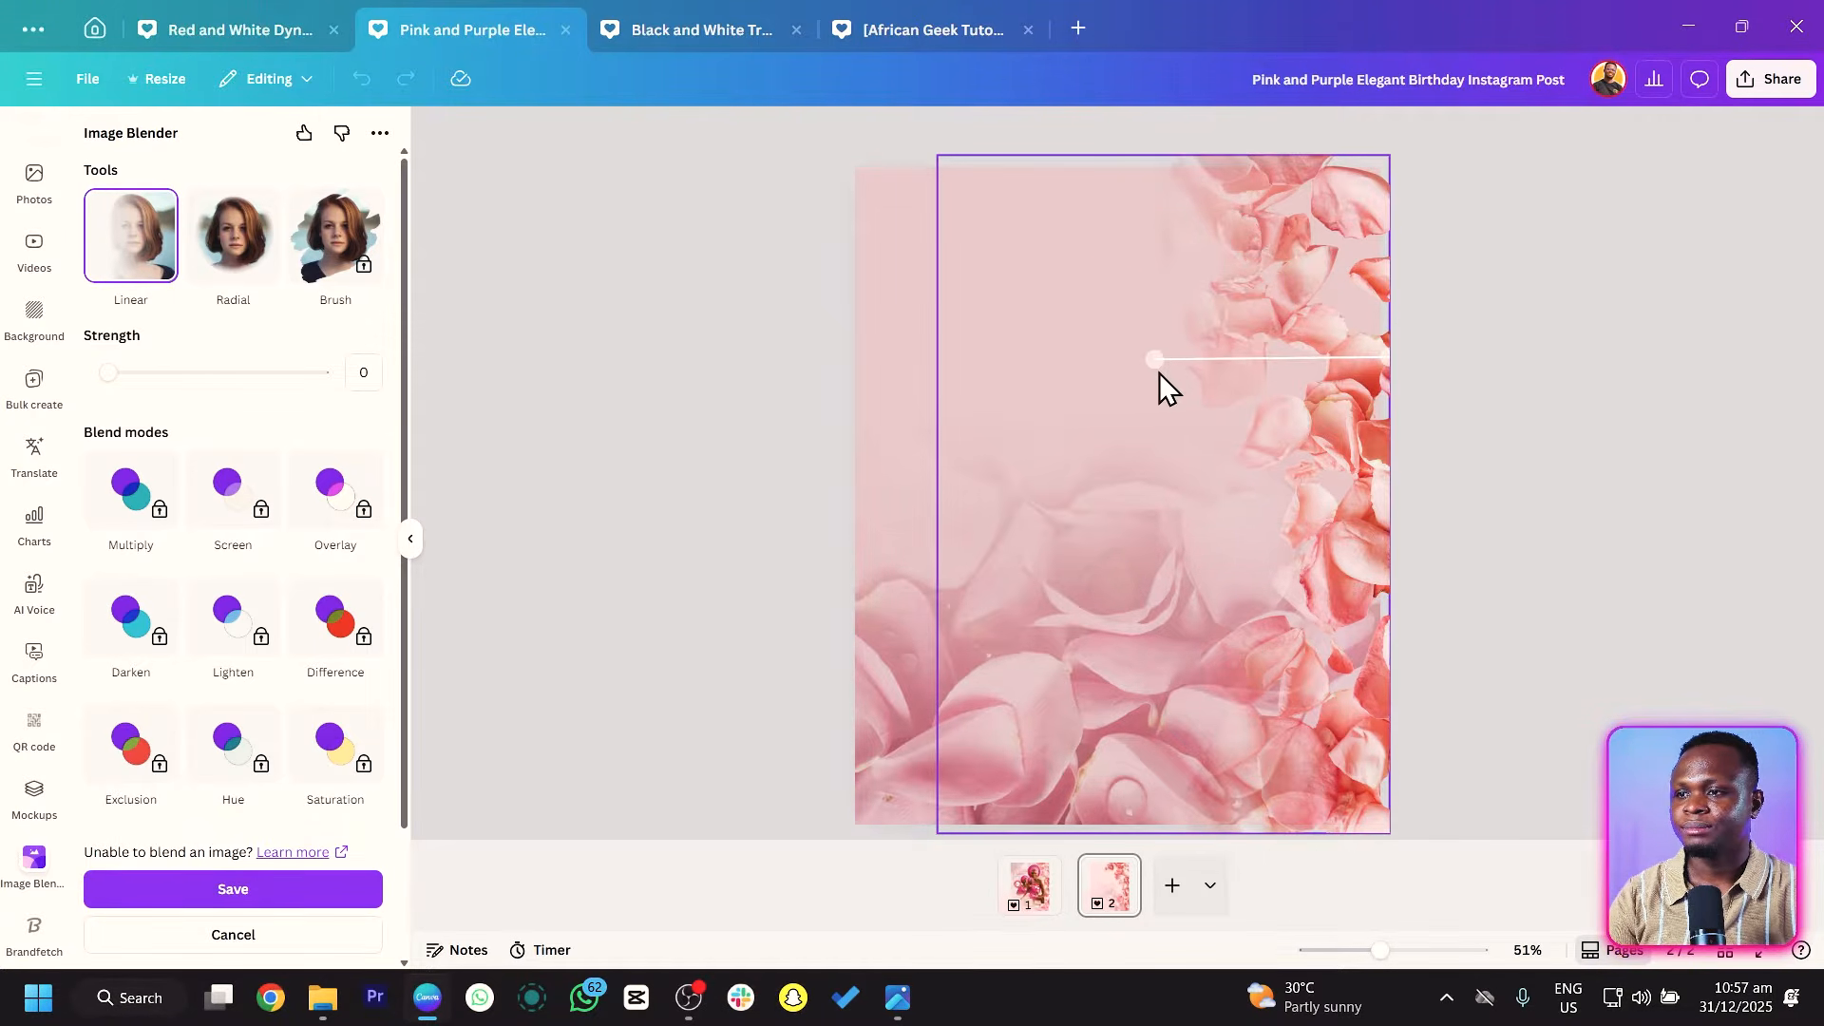
{"action": "left_click", "coordinate": [315, 891]}
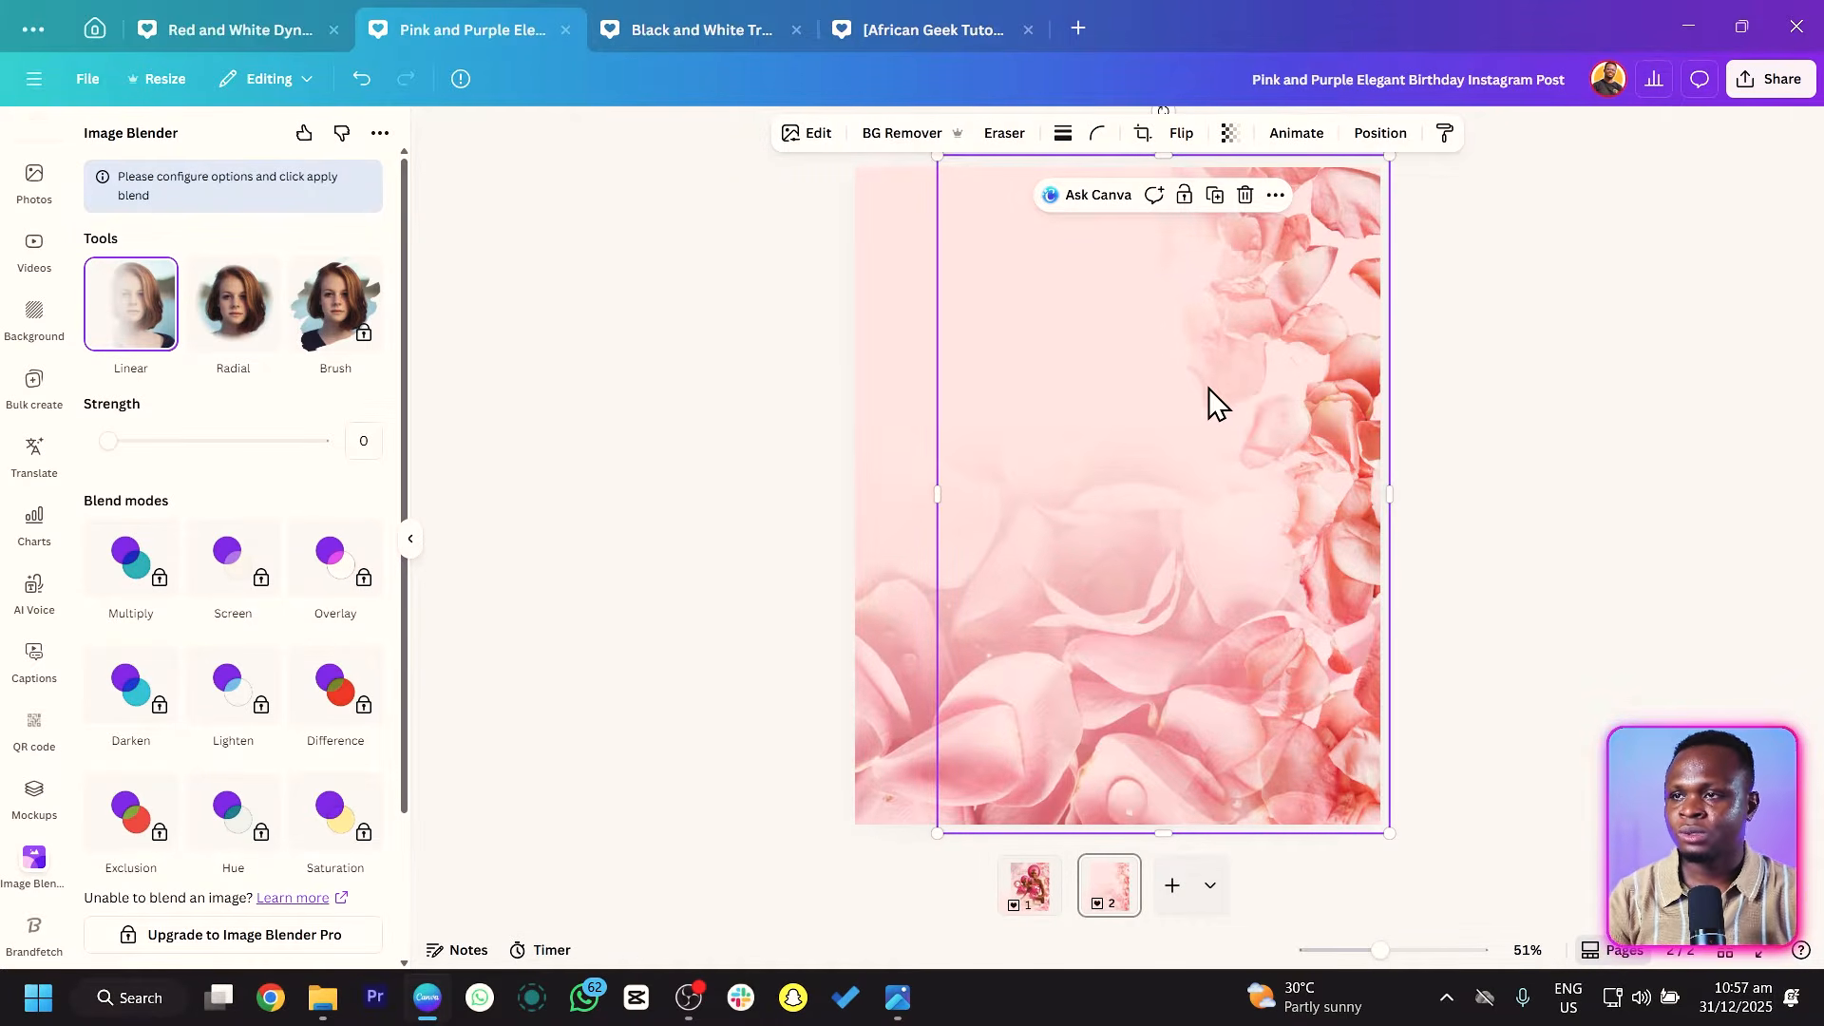
{"action": "left_click_drag", "start_coordinate": [1208, 388], "coordinate": [1207, 395]}
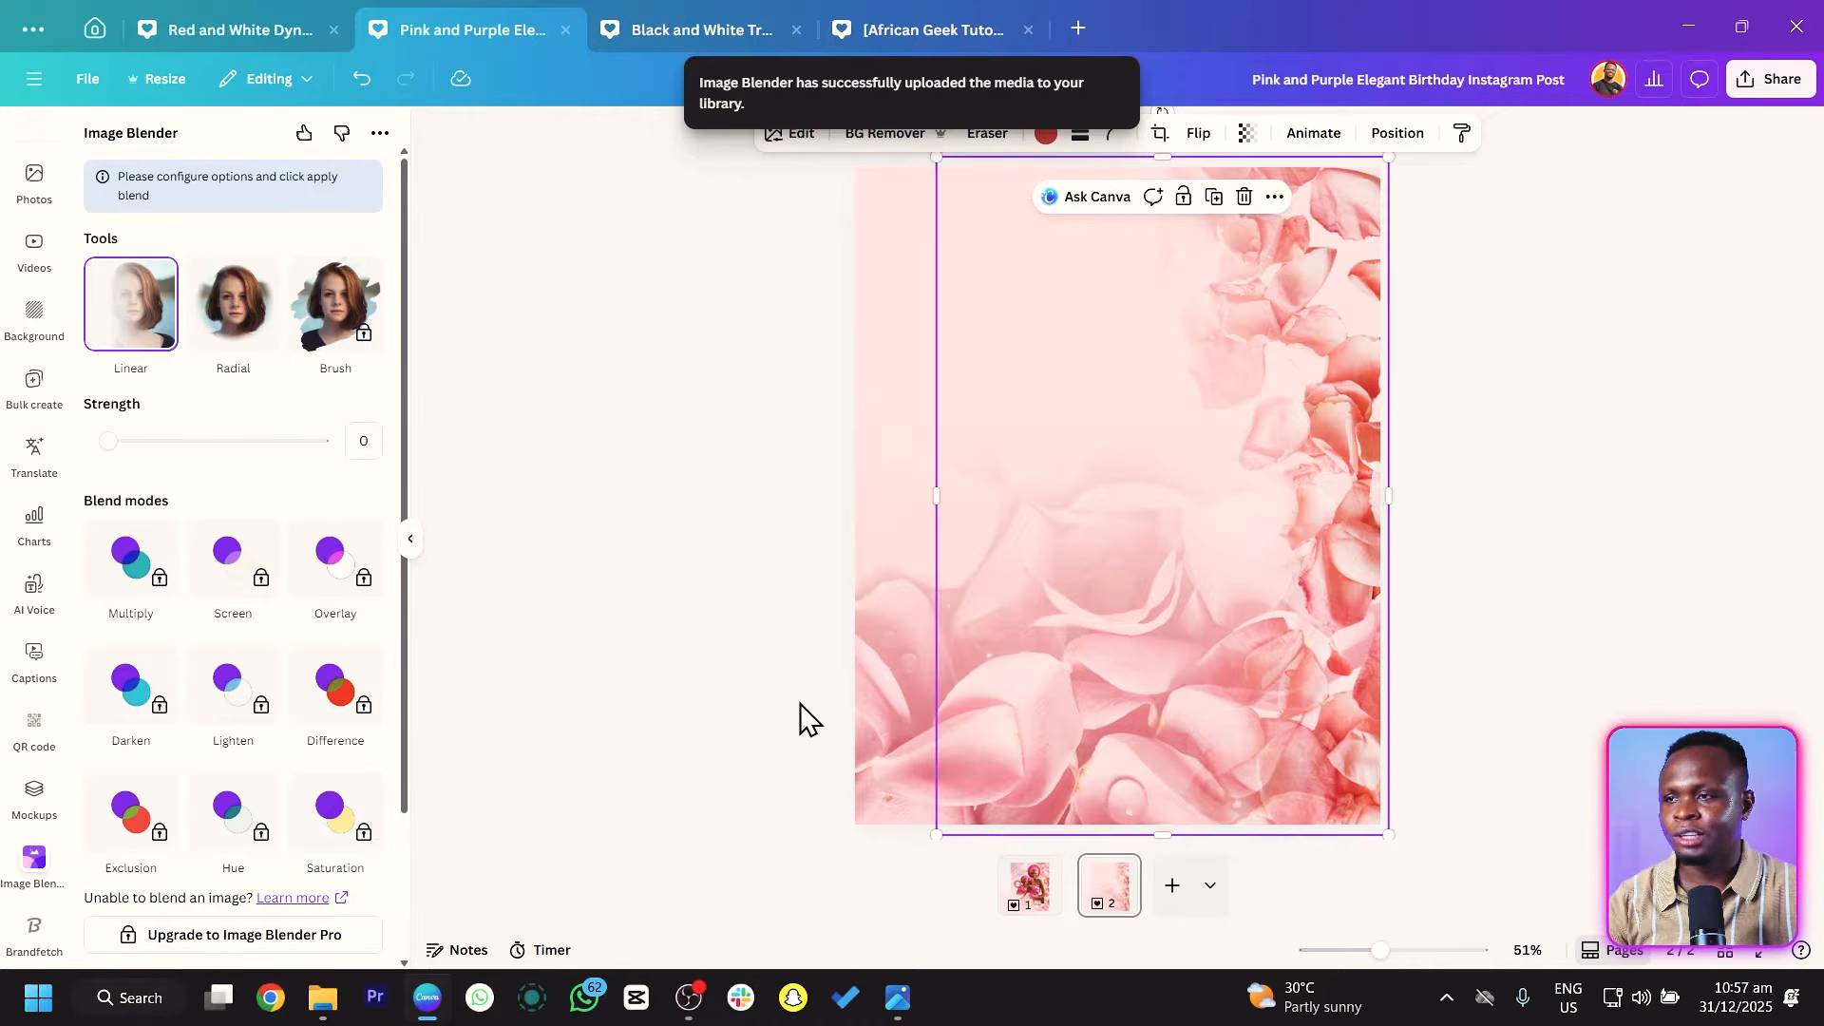
{"action": "left_click", "coordinate": [677, 571]}
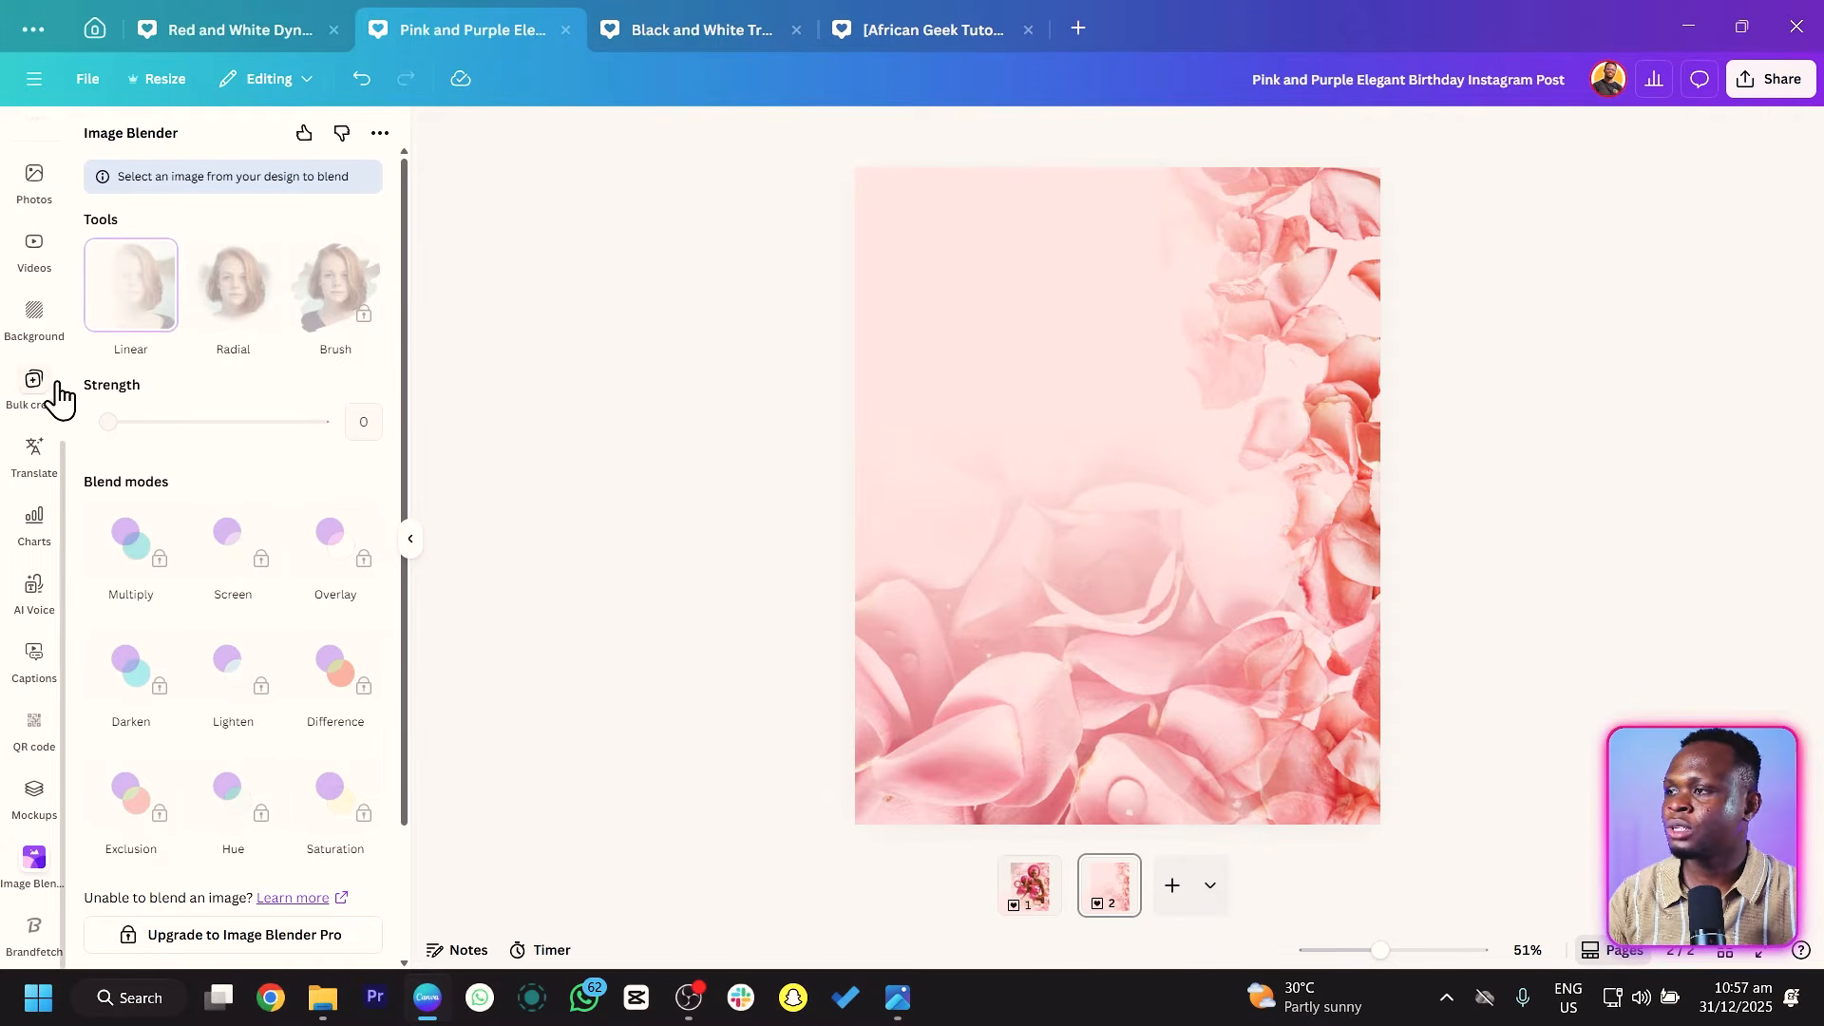
Add the three recently used portraits of the woman in pink to the page and spread them so each can be selected.
{"action": "scroll", "coordinate": [53, 396], "scroll_direction": "up", "scroll_amount": 5}
{"action": "left_click", "coordinate": [34, 211]}
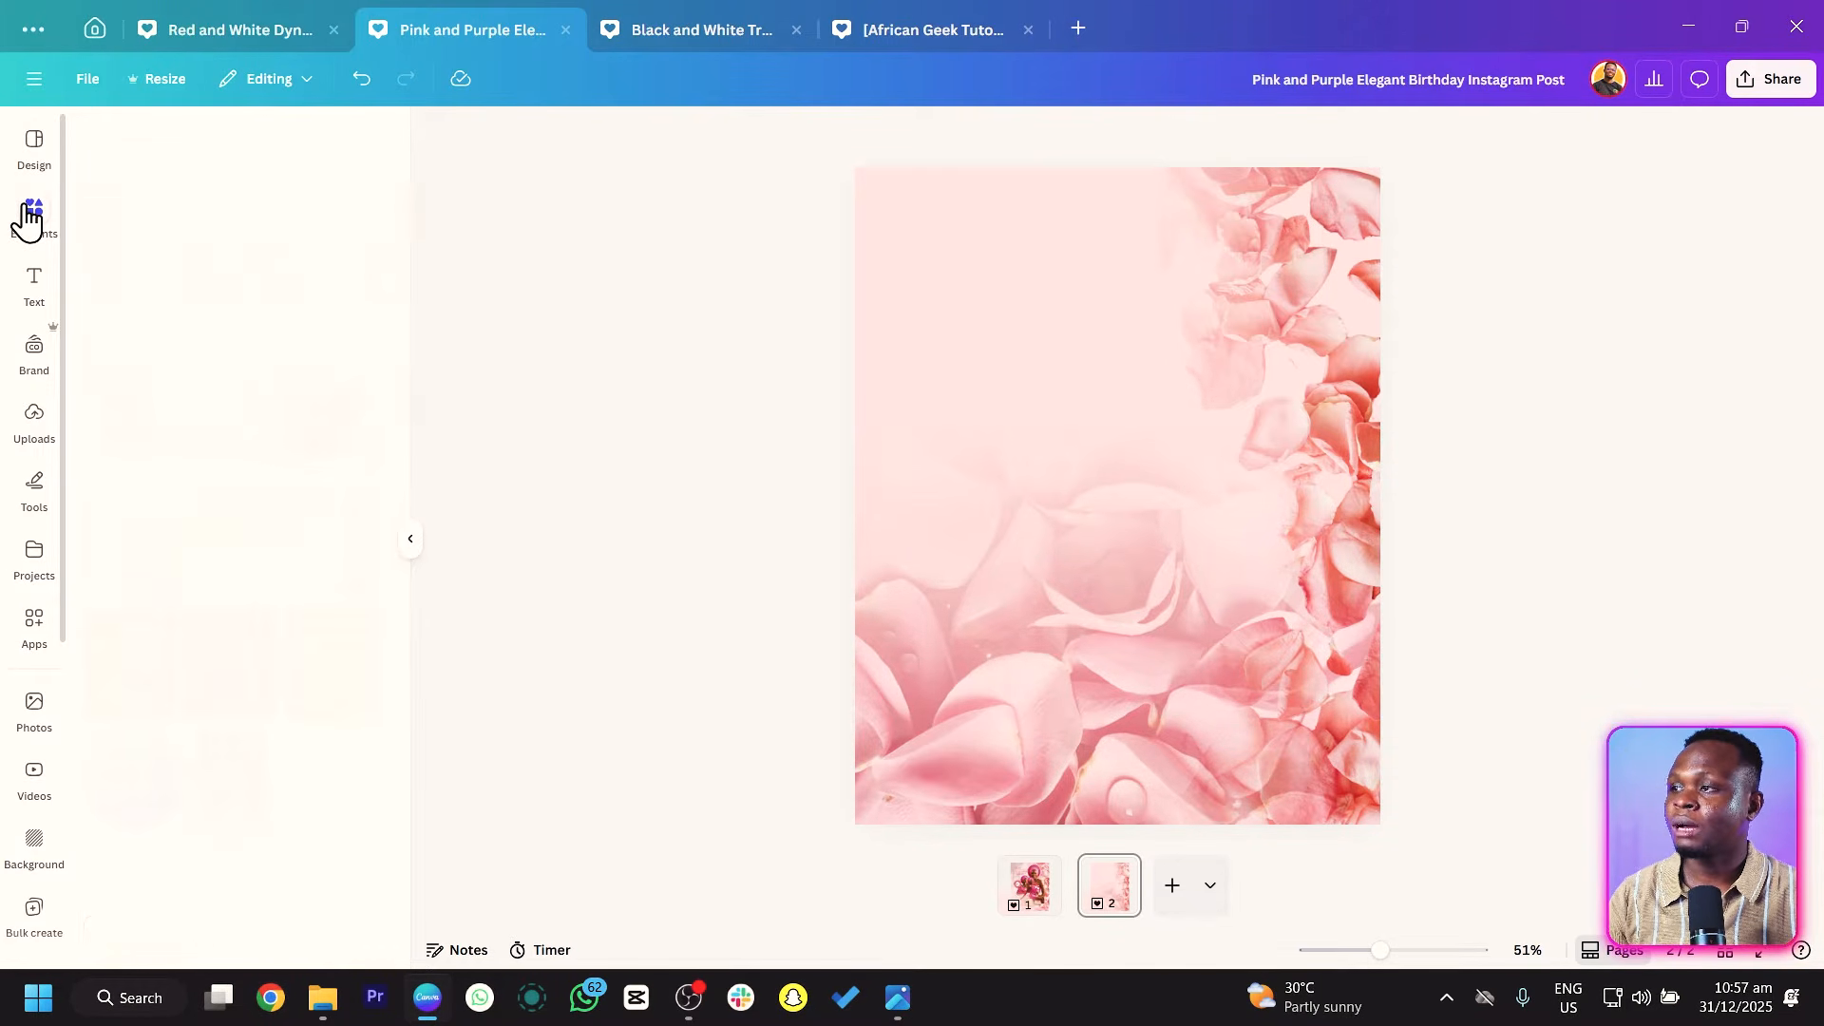
{"action": "scroll", "coordinate": [240, 594], "scroll_direction": "down", "scroll_amount": 1}
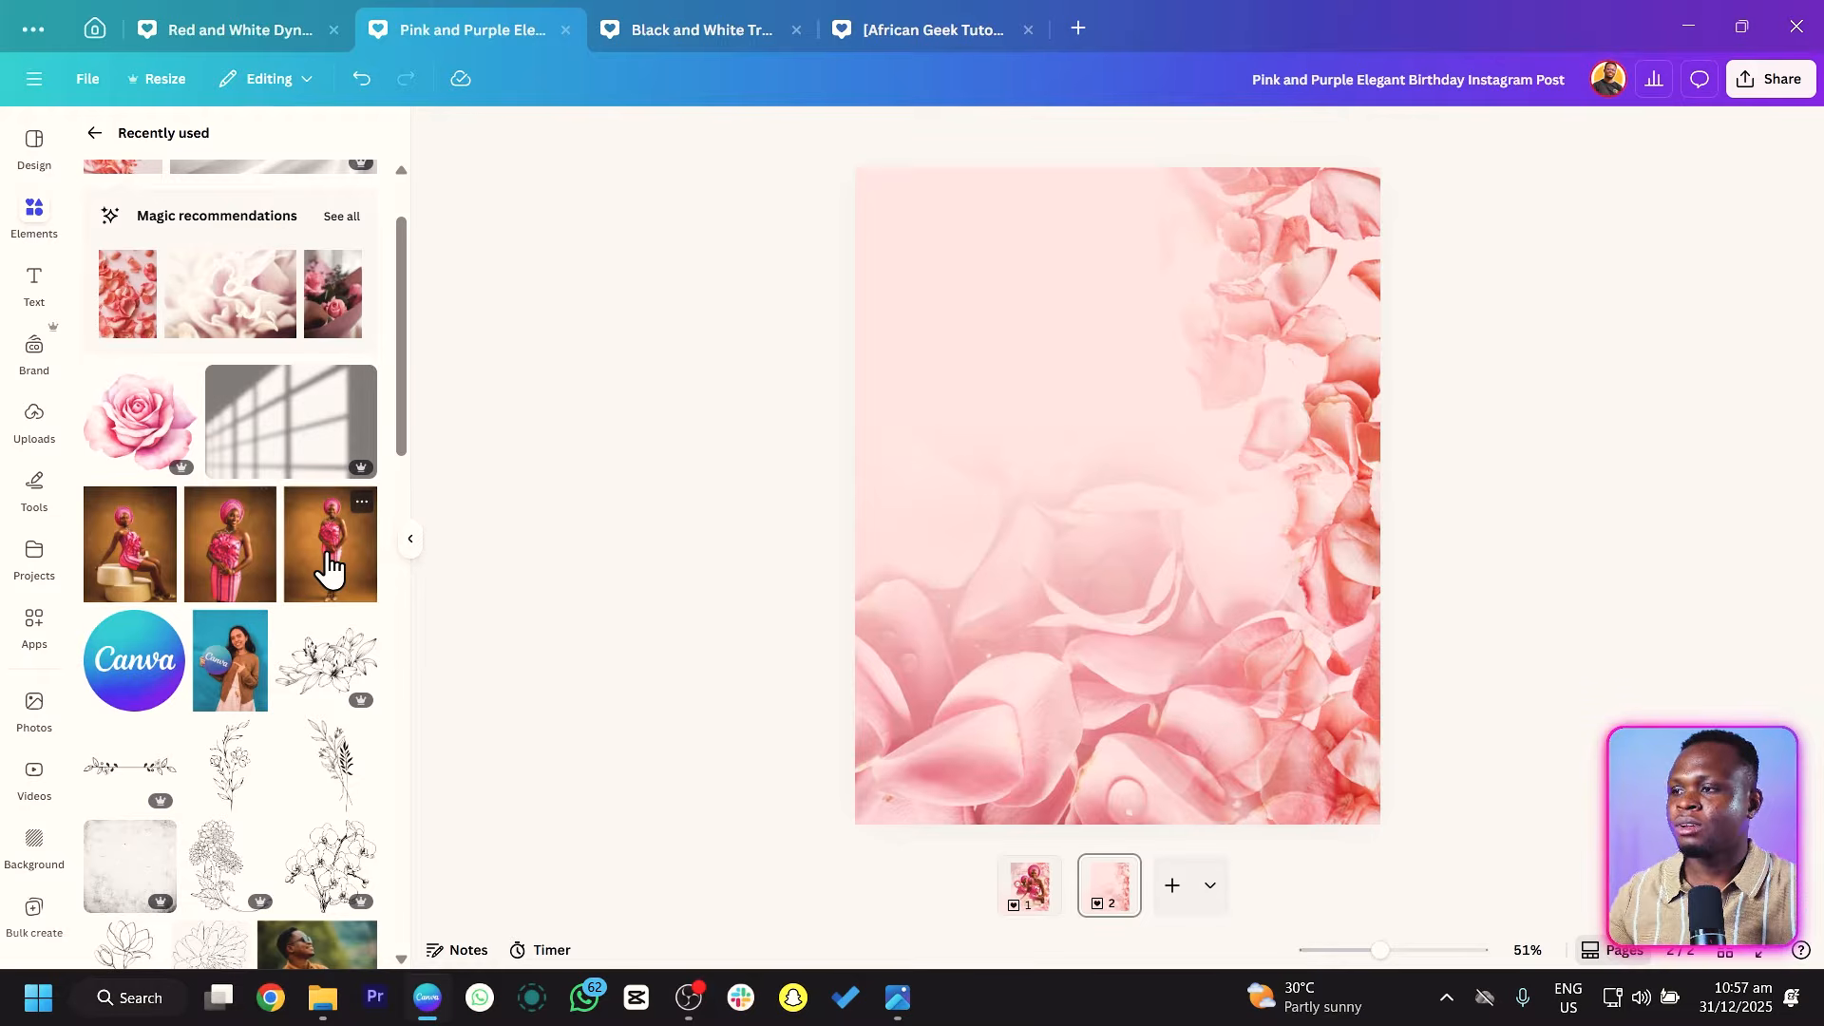
{"action": "left_click", "coordinate": [243, 579]}
{"action": "left_click_drag", "start_coordinate": [136, 577], "coordinate": [1378, 561]}
{"action": "left_click_drag", "start_coordinate": [977, 449], "coordinate": [912, 538]}
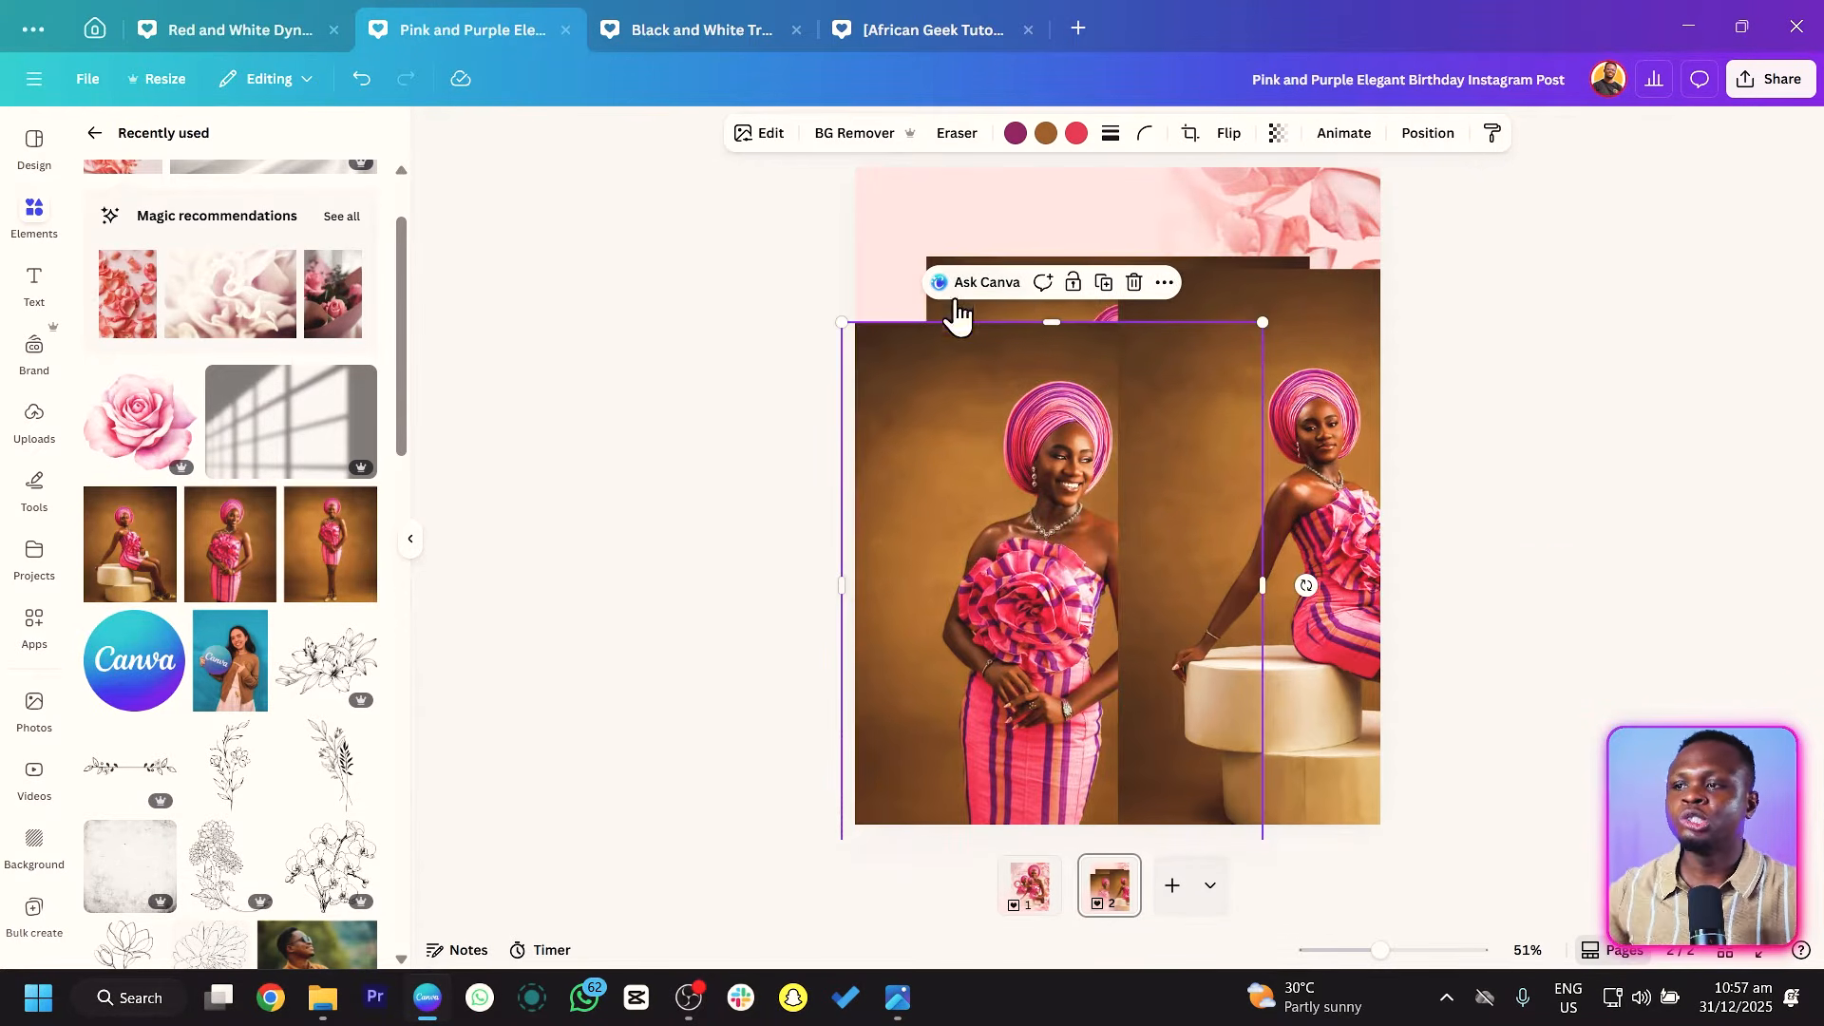
{"action": "left_click", "coordinate": [985, 287]}
{"action": "left_click", "coordinate": [673, 403]}
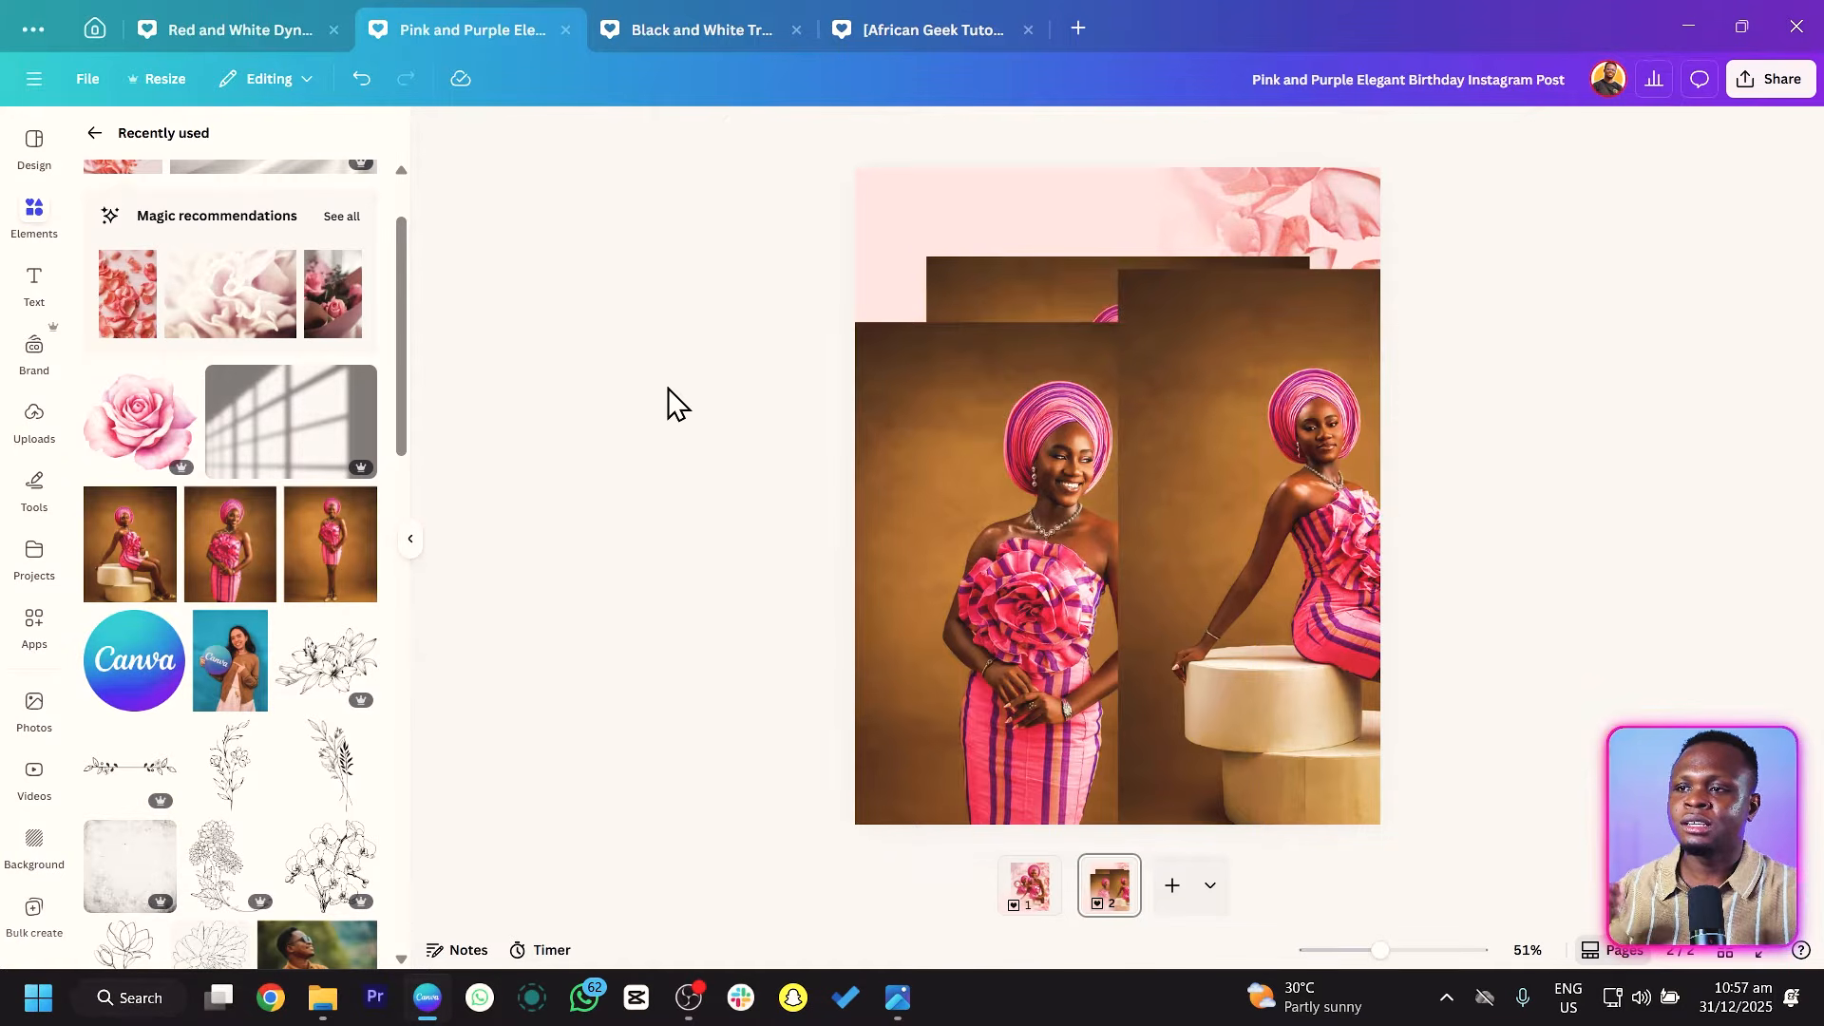
{"action": "left_click_drag", "start_coordinate": [990, 285], "coordinate": [947, 223]}
{"action": "left_click", "coordinate": [1138, 499]}
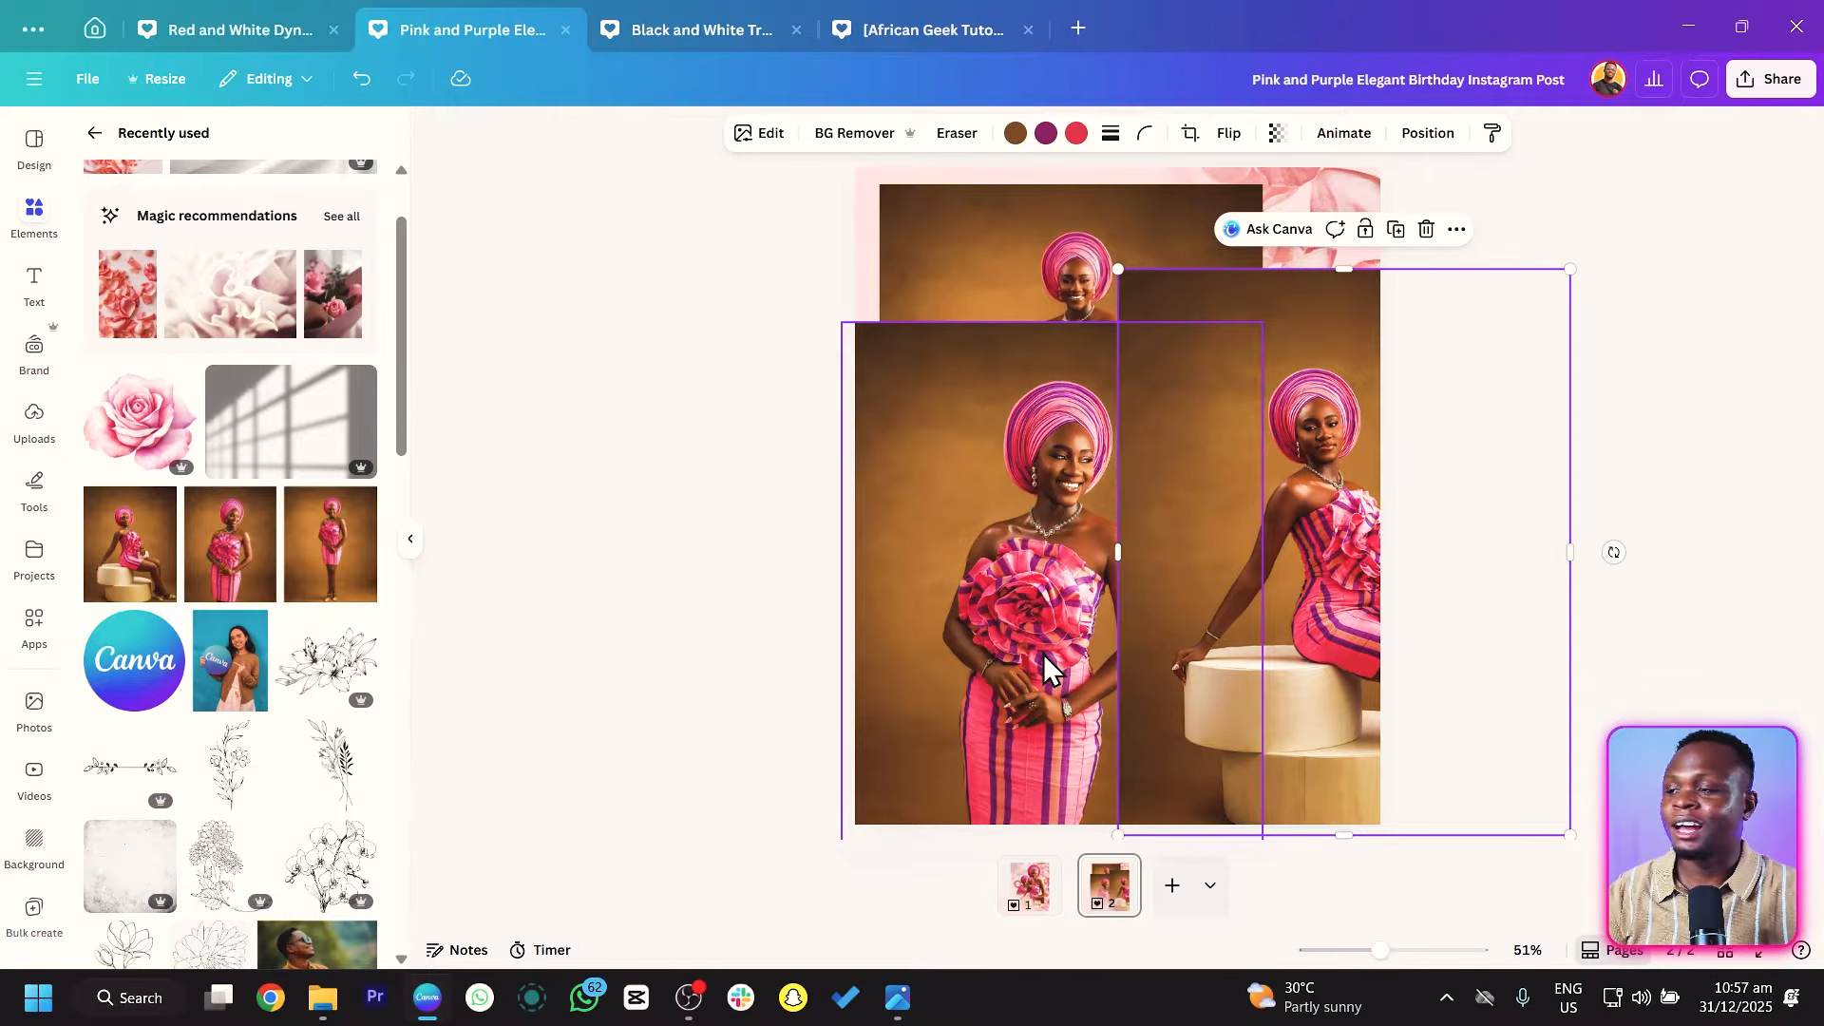
Remove the backgrounds of the seated, three-quarter and full-length portraits.
{"action": "left_click", "coordinate": [837, 135]}
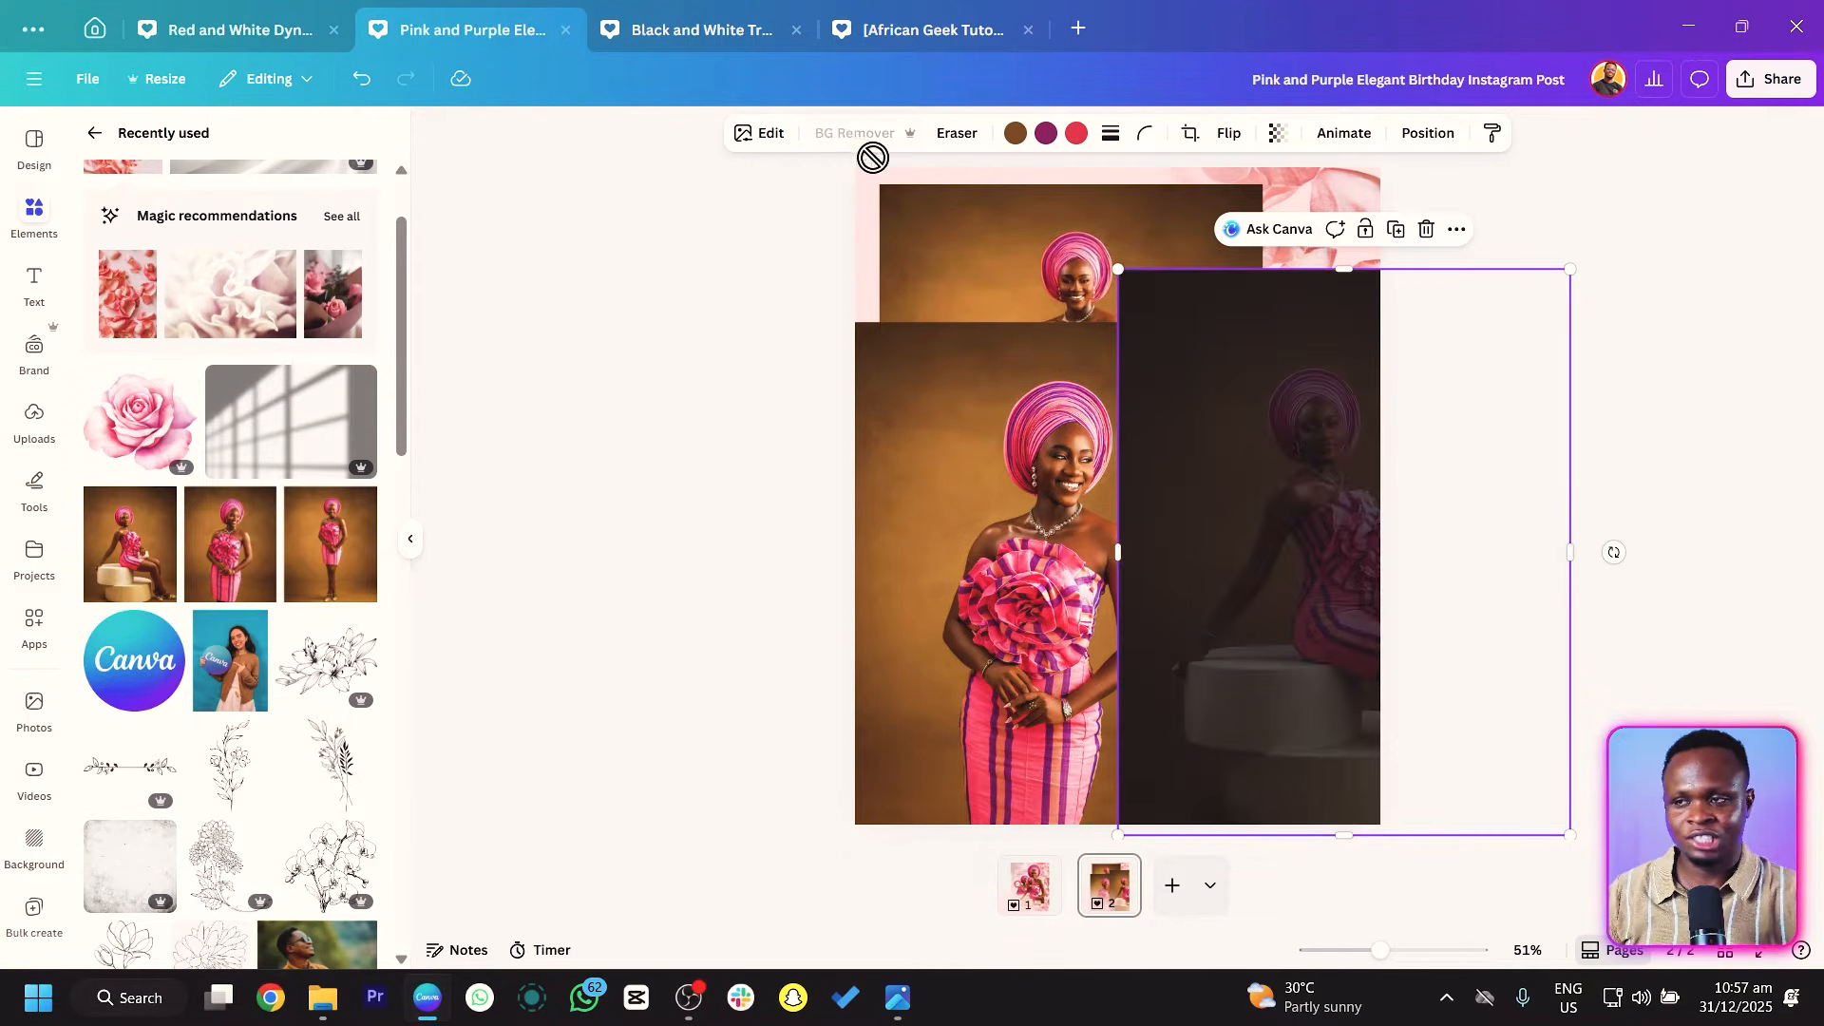
{"action": "left_click", "coordinate": [1065, 652]}
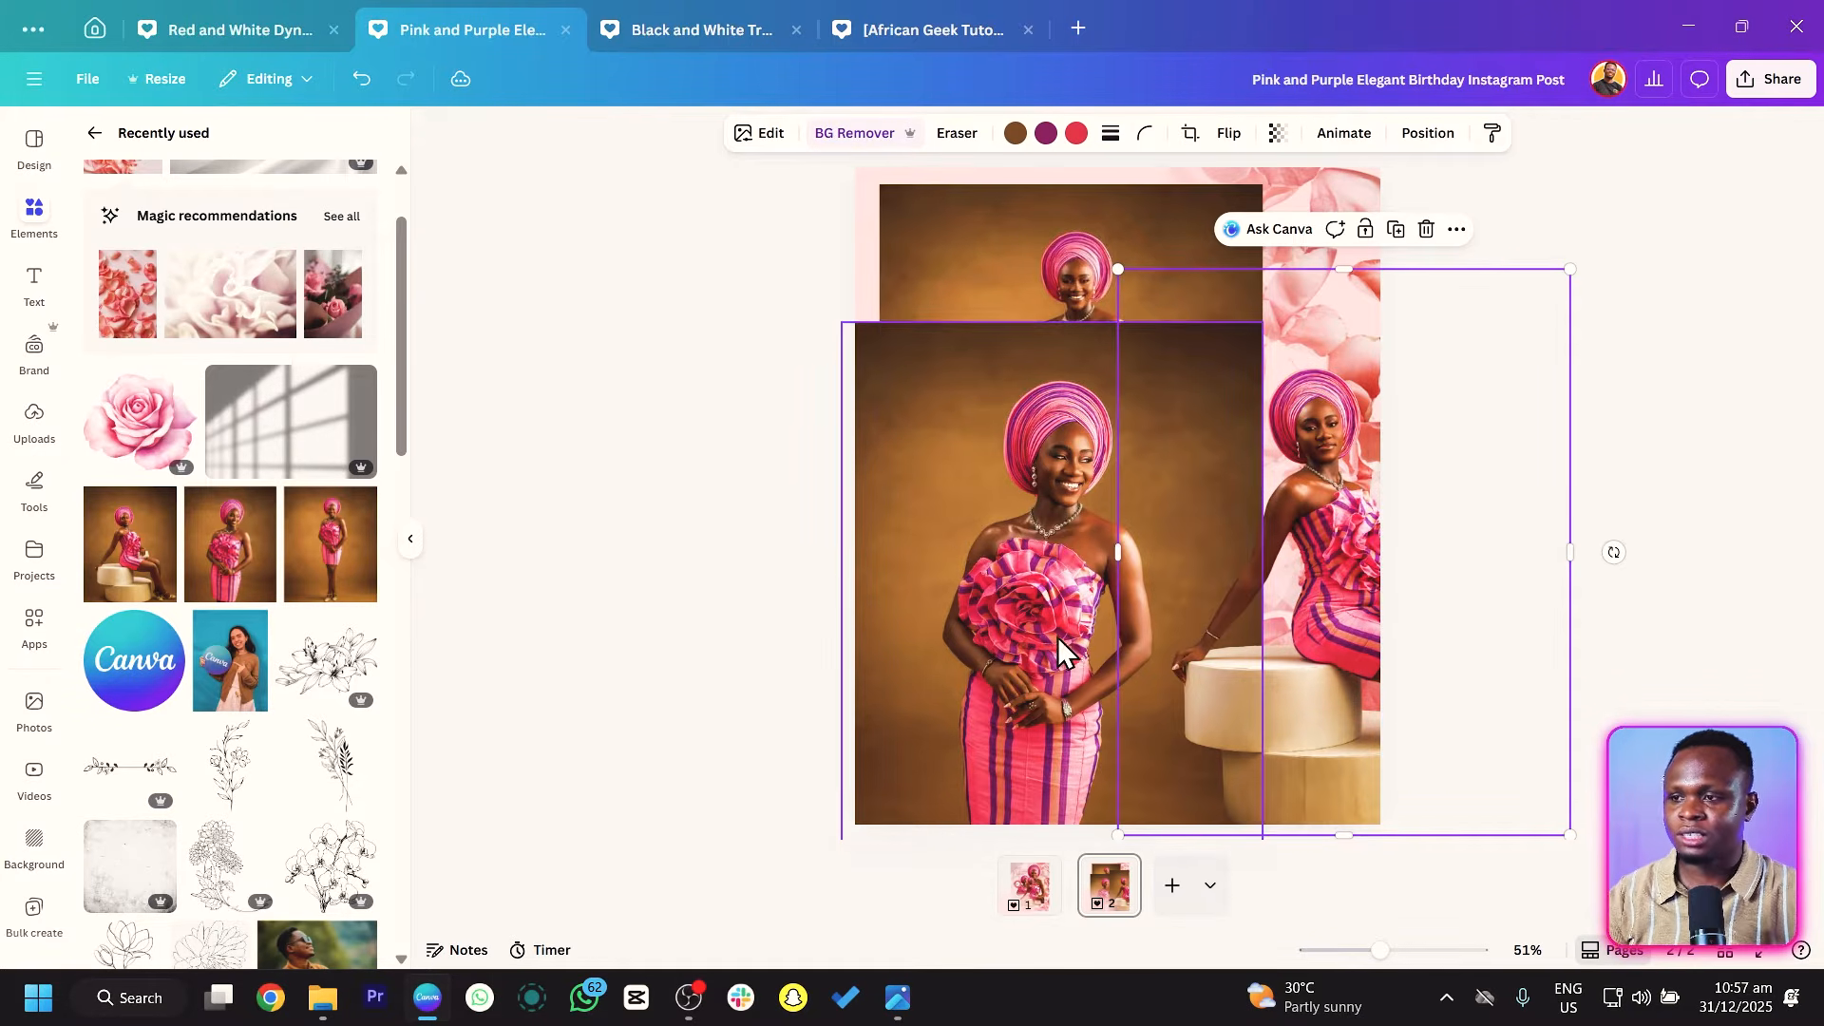
{"action": "left_click", "coordinate": [836, 135]}
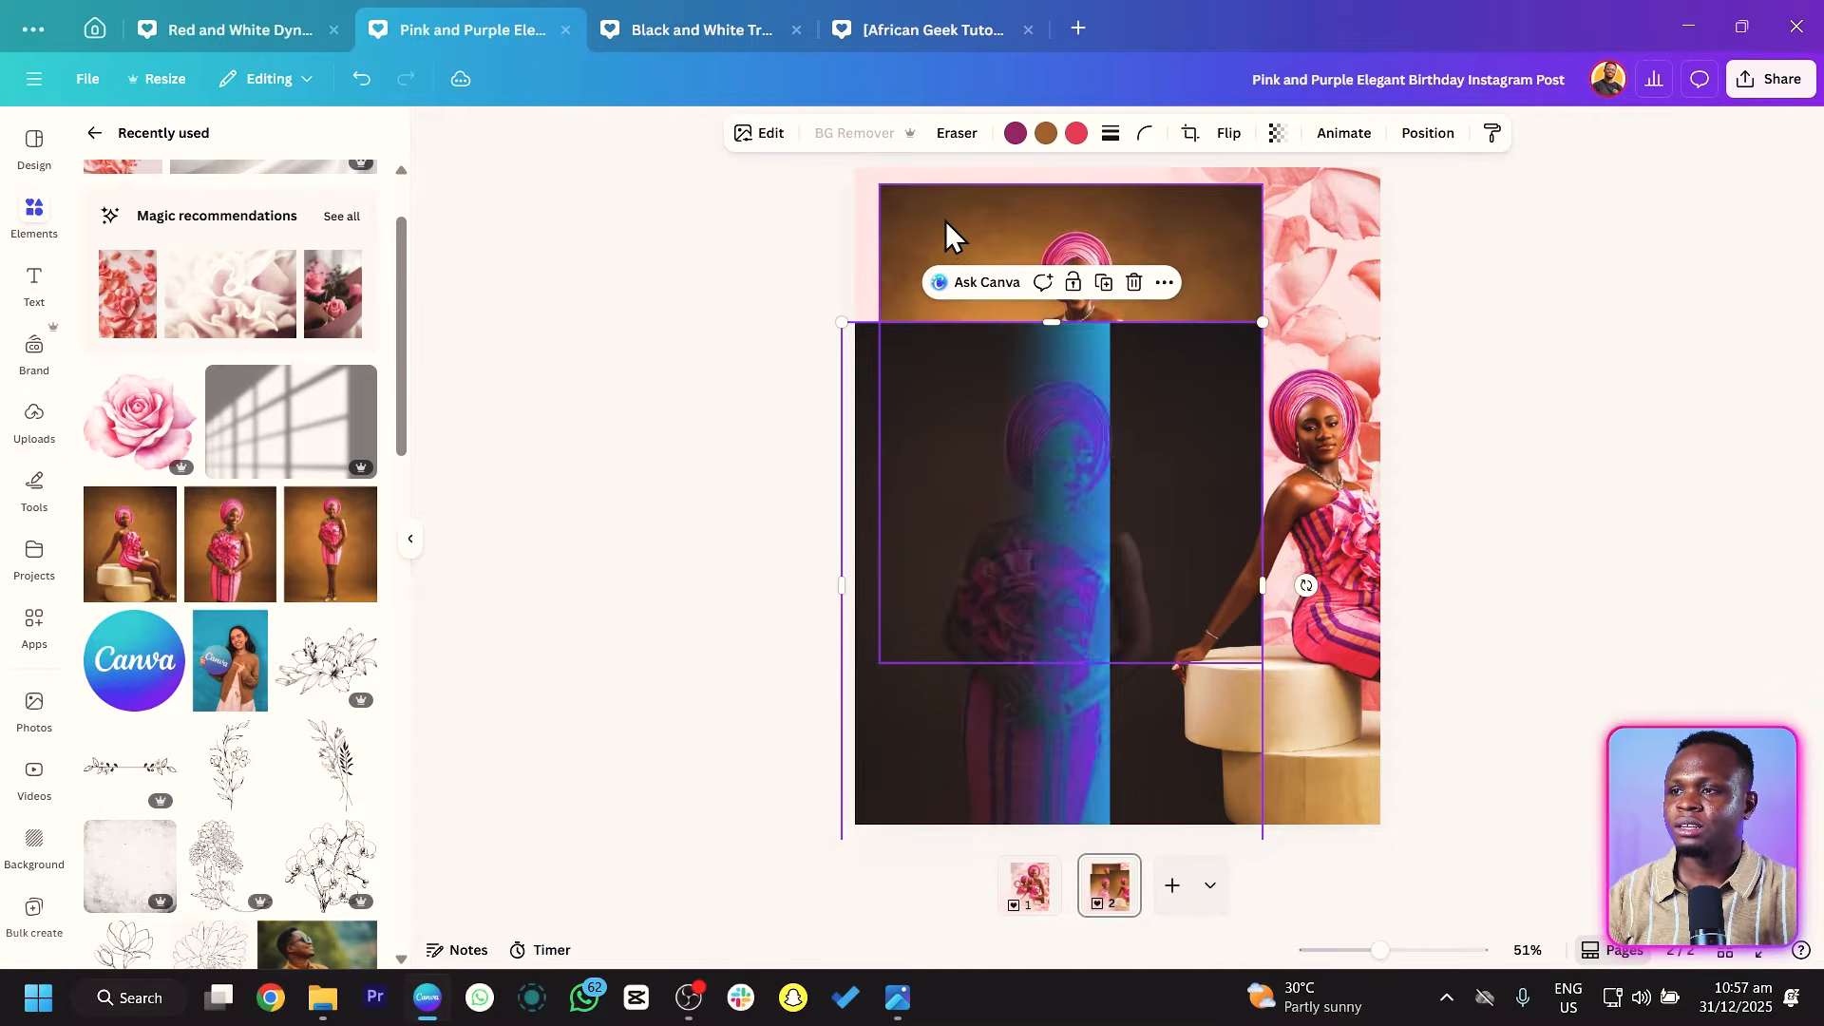
{"action": "left_click", "coordinate": [945, 220]}
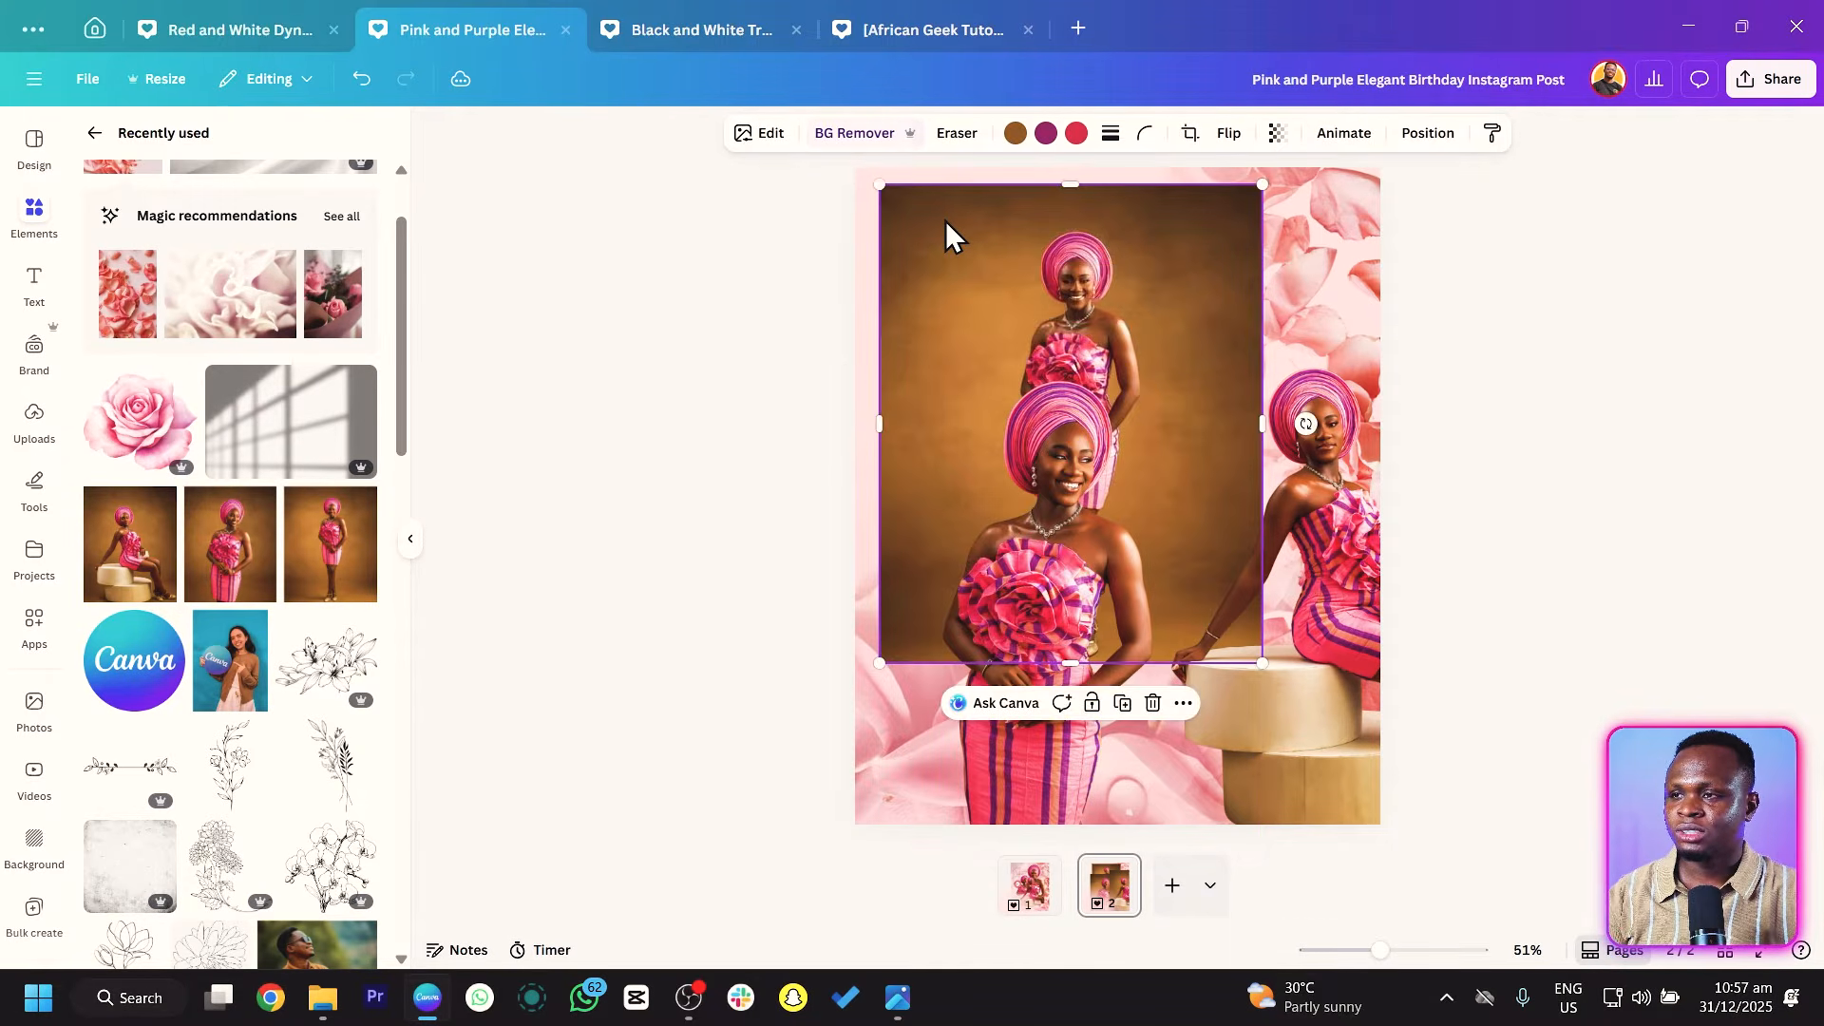
{"action": "left_click", "coordinate": [854, 131]}
Move the full-length and three-quarter portraits to the page's upper-left corner, clear of the seated portrait.
{"action": "left_click_drag", "start_coordinate": [1018, 578], "coordinate": [903, 386]}
{"action": "left_click", "coordinate": [1092, 743]}
{"action": "left_click_drag", "start_coordinate": [1091, 743], "coordinate": [937, 439]}
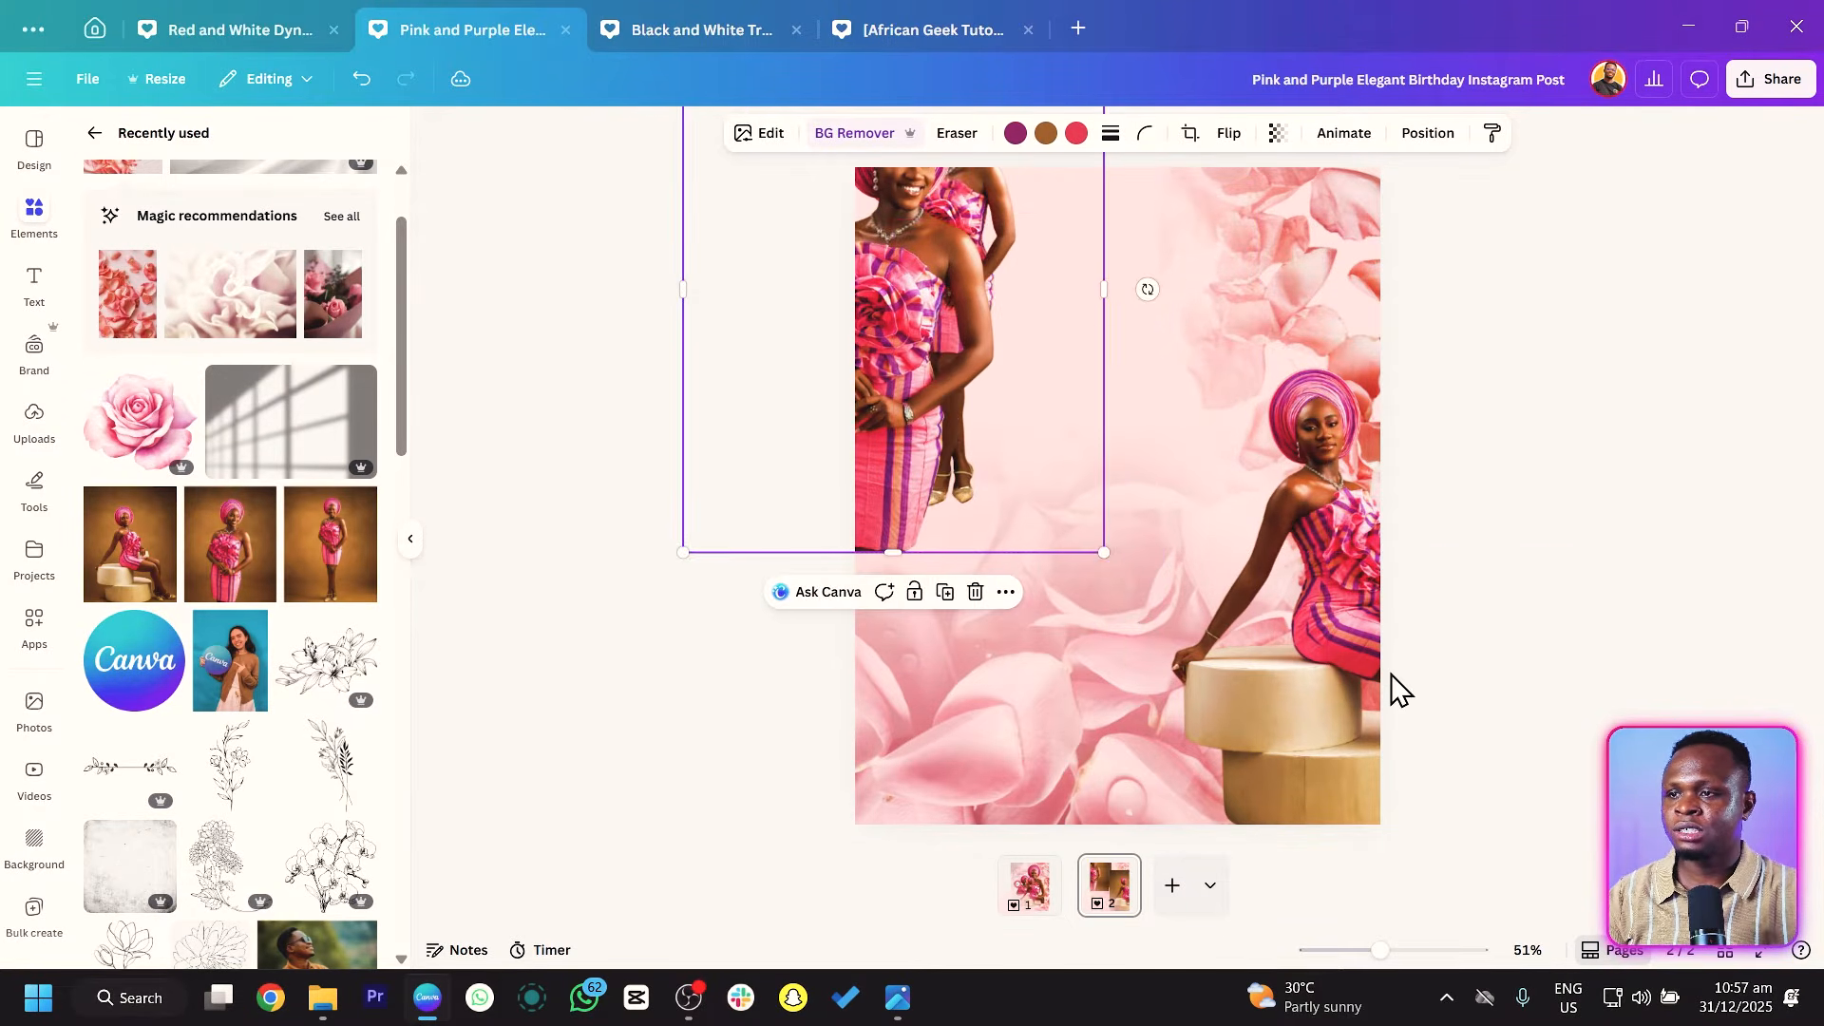
Move the seated portrait to the page's lower centre, crop its empty margins and enlarge it so her shoes reach the page's bottom edge.
{"action": "left_click_drag", "start_coordinate": [1258, 611], "coordinate": [1092, 663]}
{"action": "left_click_drag", "start_coordinate": [1094, 284], "coordinate": [1095, 372]}
{"action": "left_click_drag", "start_coordinate": [930, 369], "coordinate": [831, 269]}
{"action": "left_click_drag", "start_coordinate": [836, 531], "coordinate": [884, 535]}
{"action": "left_click_drag", "start_coordinate": [1106, 425], "coordinate": [1150, 429]}
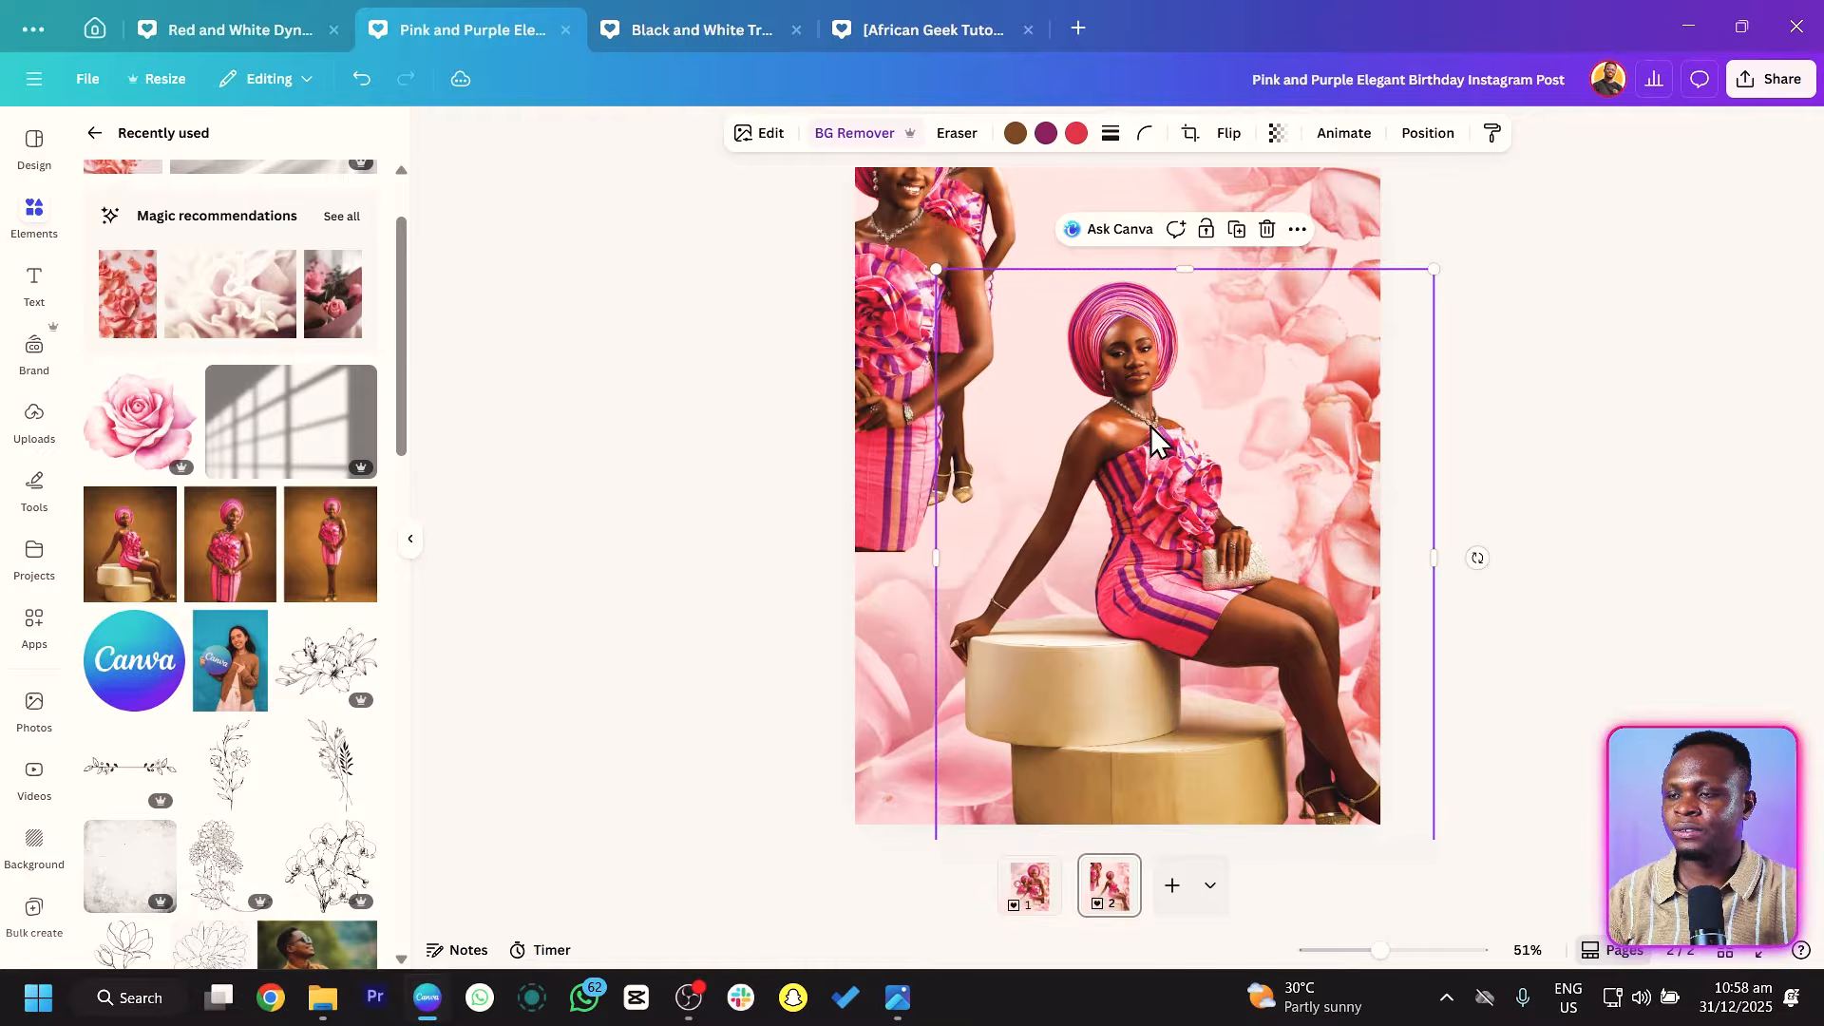
Place the three-quarter portrait to the left of the seated woman and the full-length portrait behind her on the right.
{"action": "left_click_drag", "start_coordinate": [869, 255], "coordinate": [965, 373]}
{"action": "left_click_drag", "start_coordinate": [944, 564], "coordinate": [900, 638]}
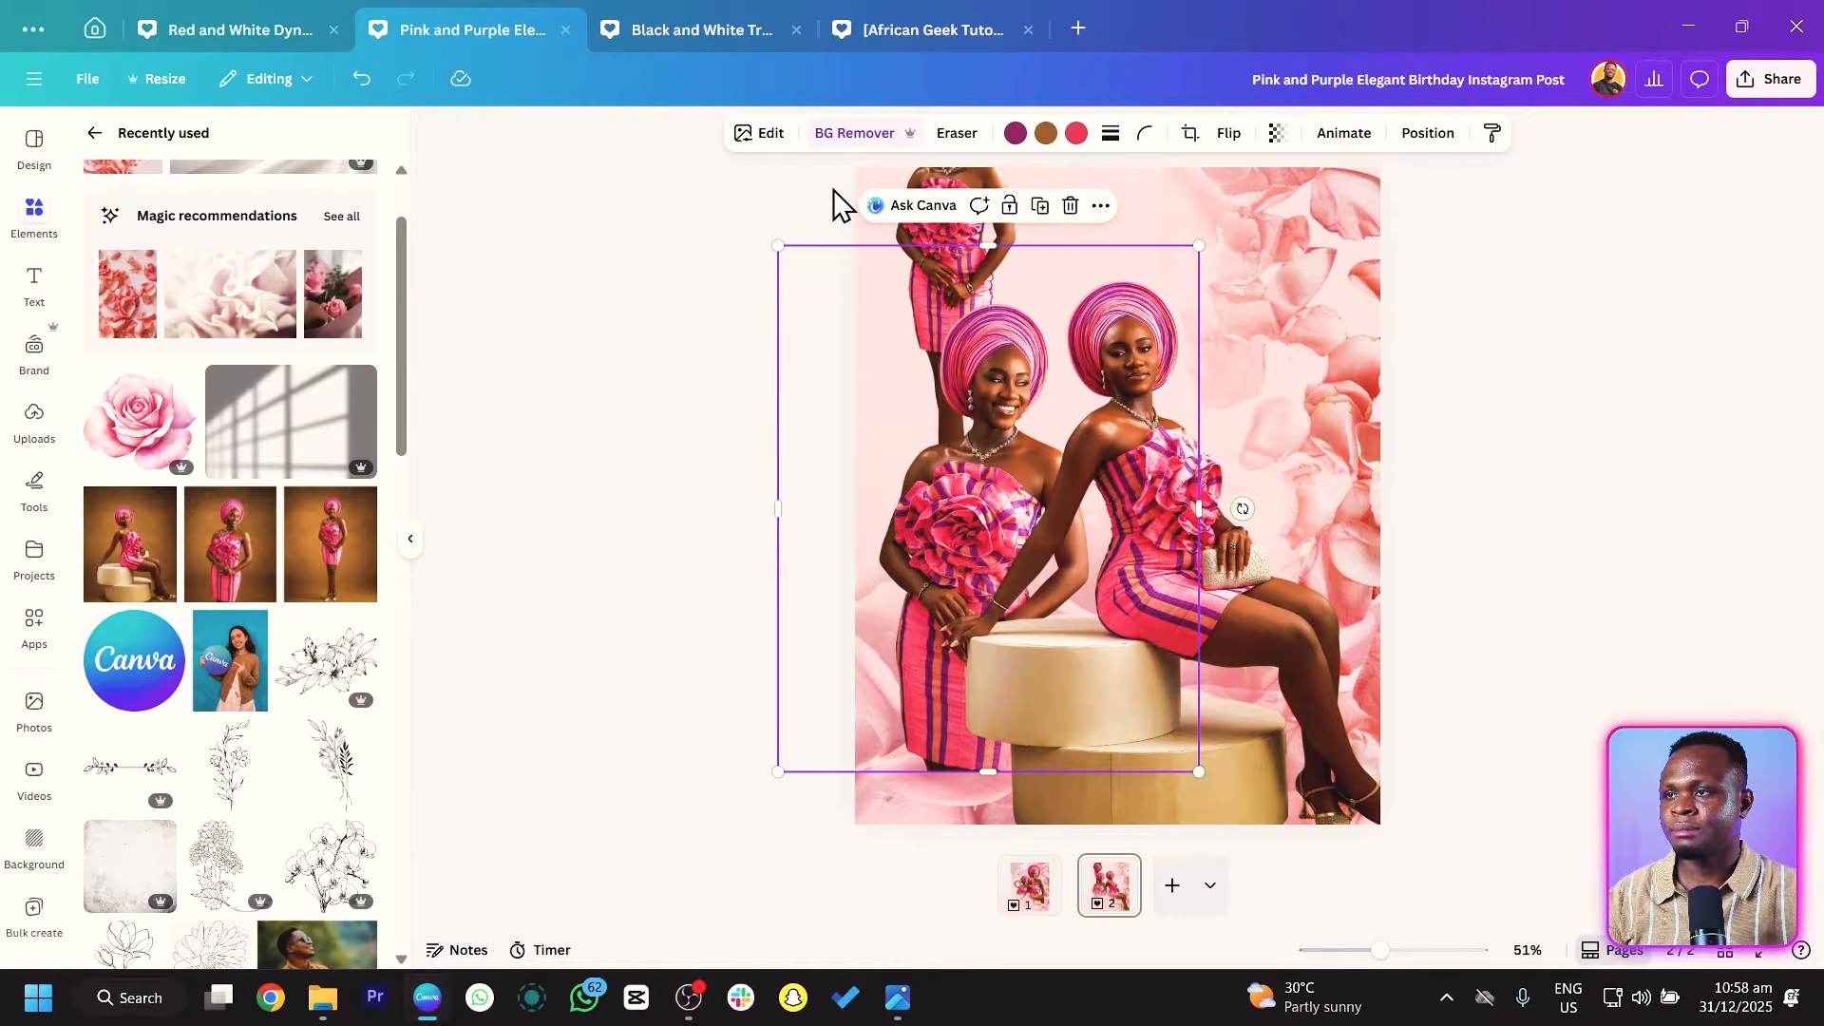
{"action": "left_click", "coordinate": [879, 186]}
{"action": "left_click_drag", "start_coordinate": [914, 181], "coordinate": [1231, 293]}
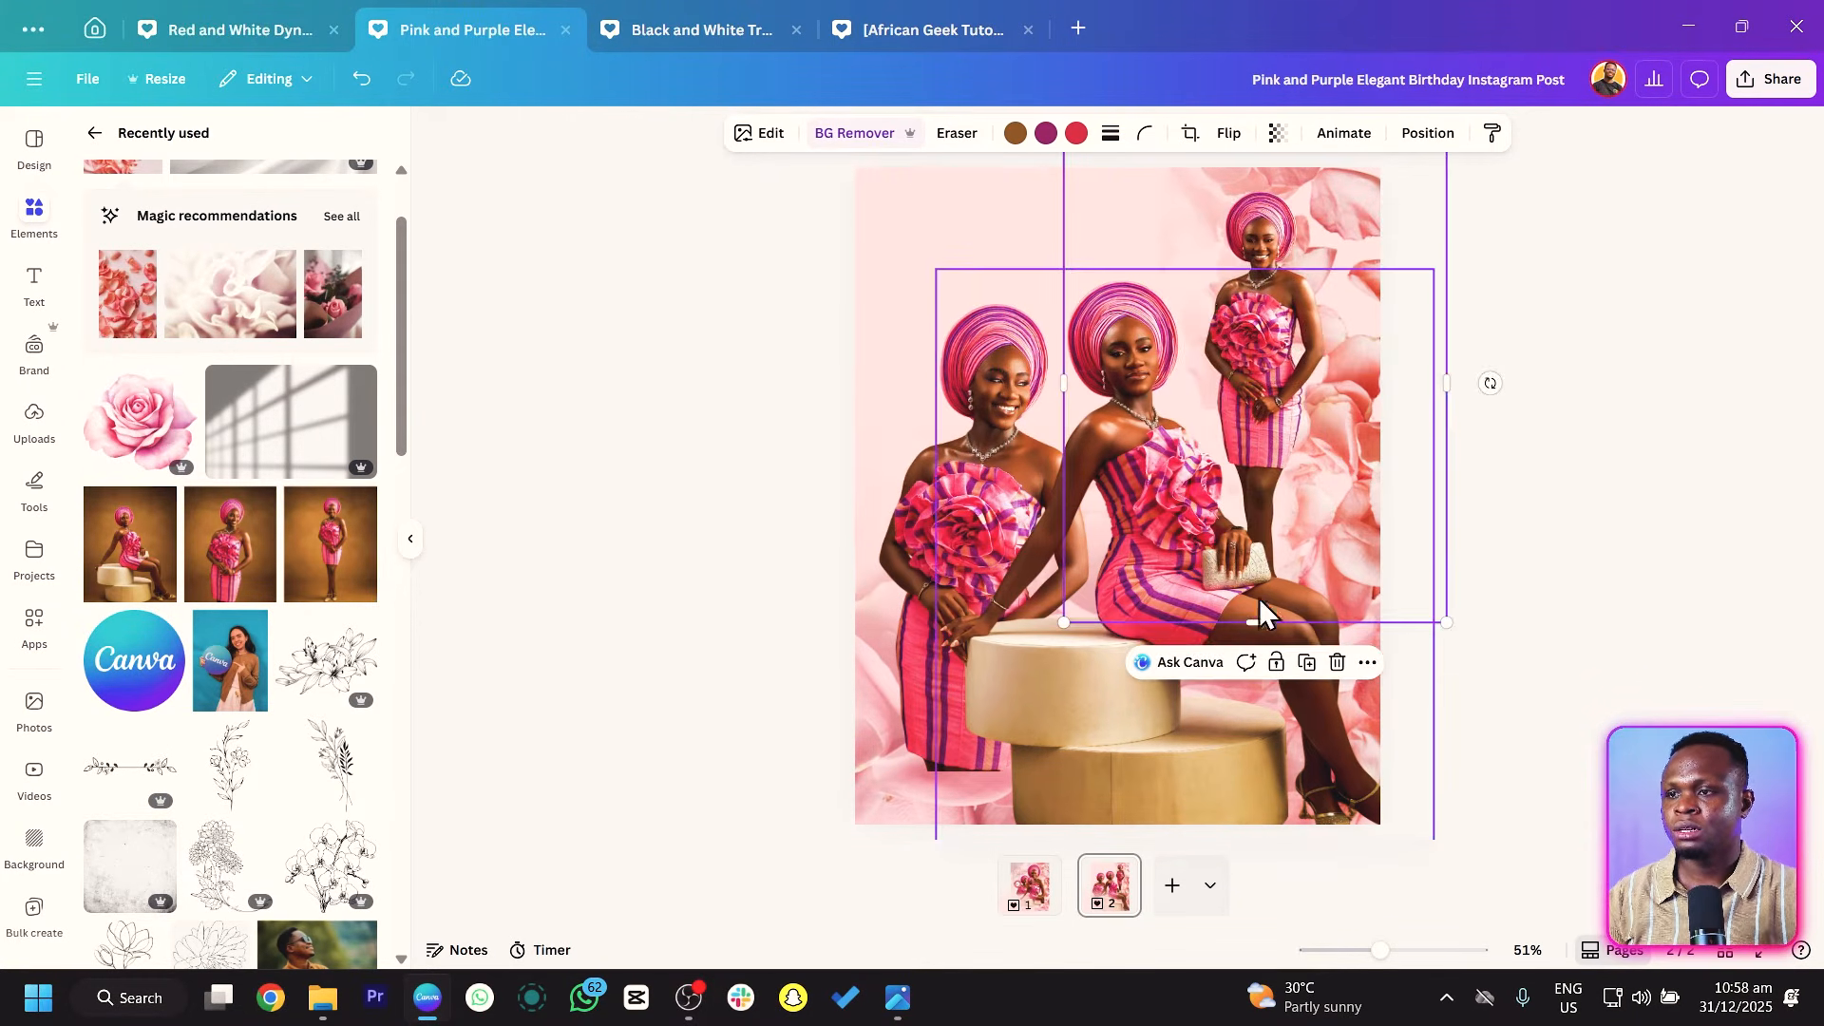
Crop the full-length portrait to the woman's upper body, trimming the legs and the empty space above and beside her.
{"action": "left_click_drag", "start_coordinate": [1252, 622], "coordinate": [1242, 392]}
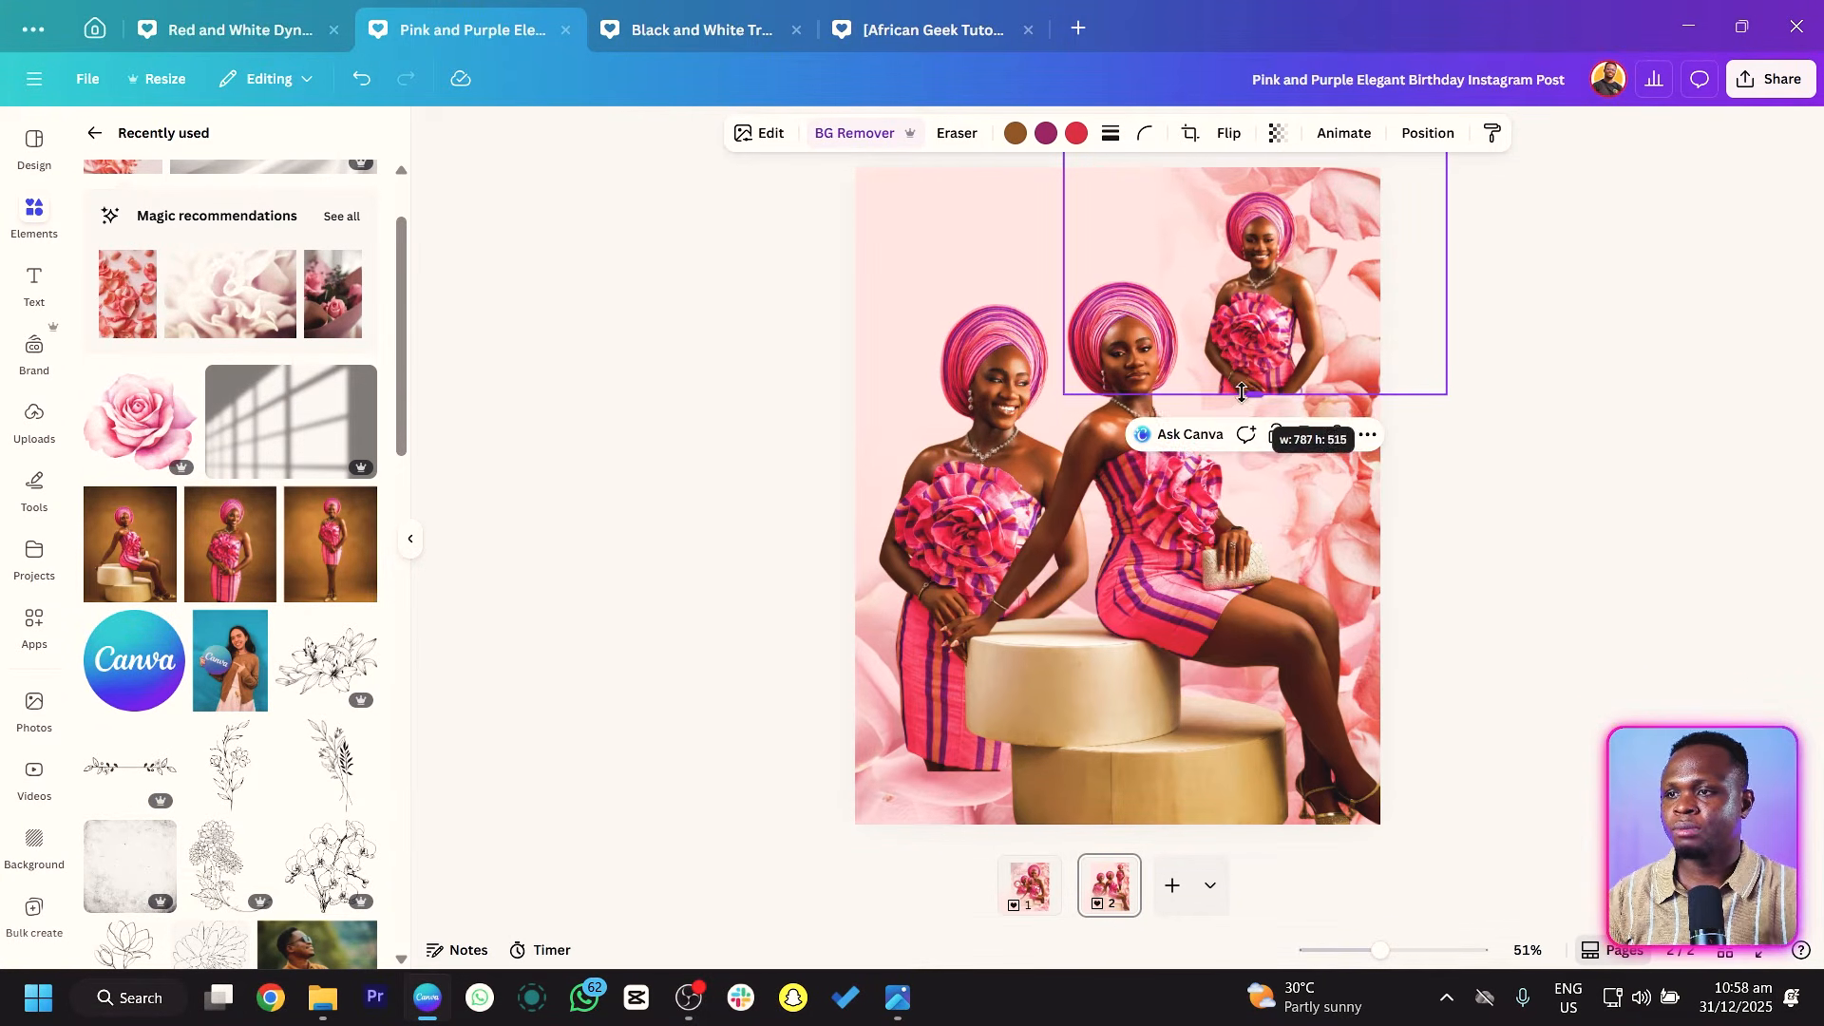
{"action": "left_click_drag", "start_coordinate": [1306, 288], "coordinate": [1308, 381]}
{"action": "left_click_drag", "start_coordinate": [1262, 237], "coordinate": [1273, 282]}
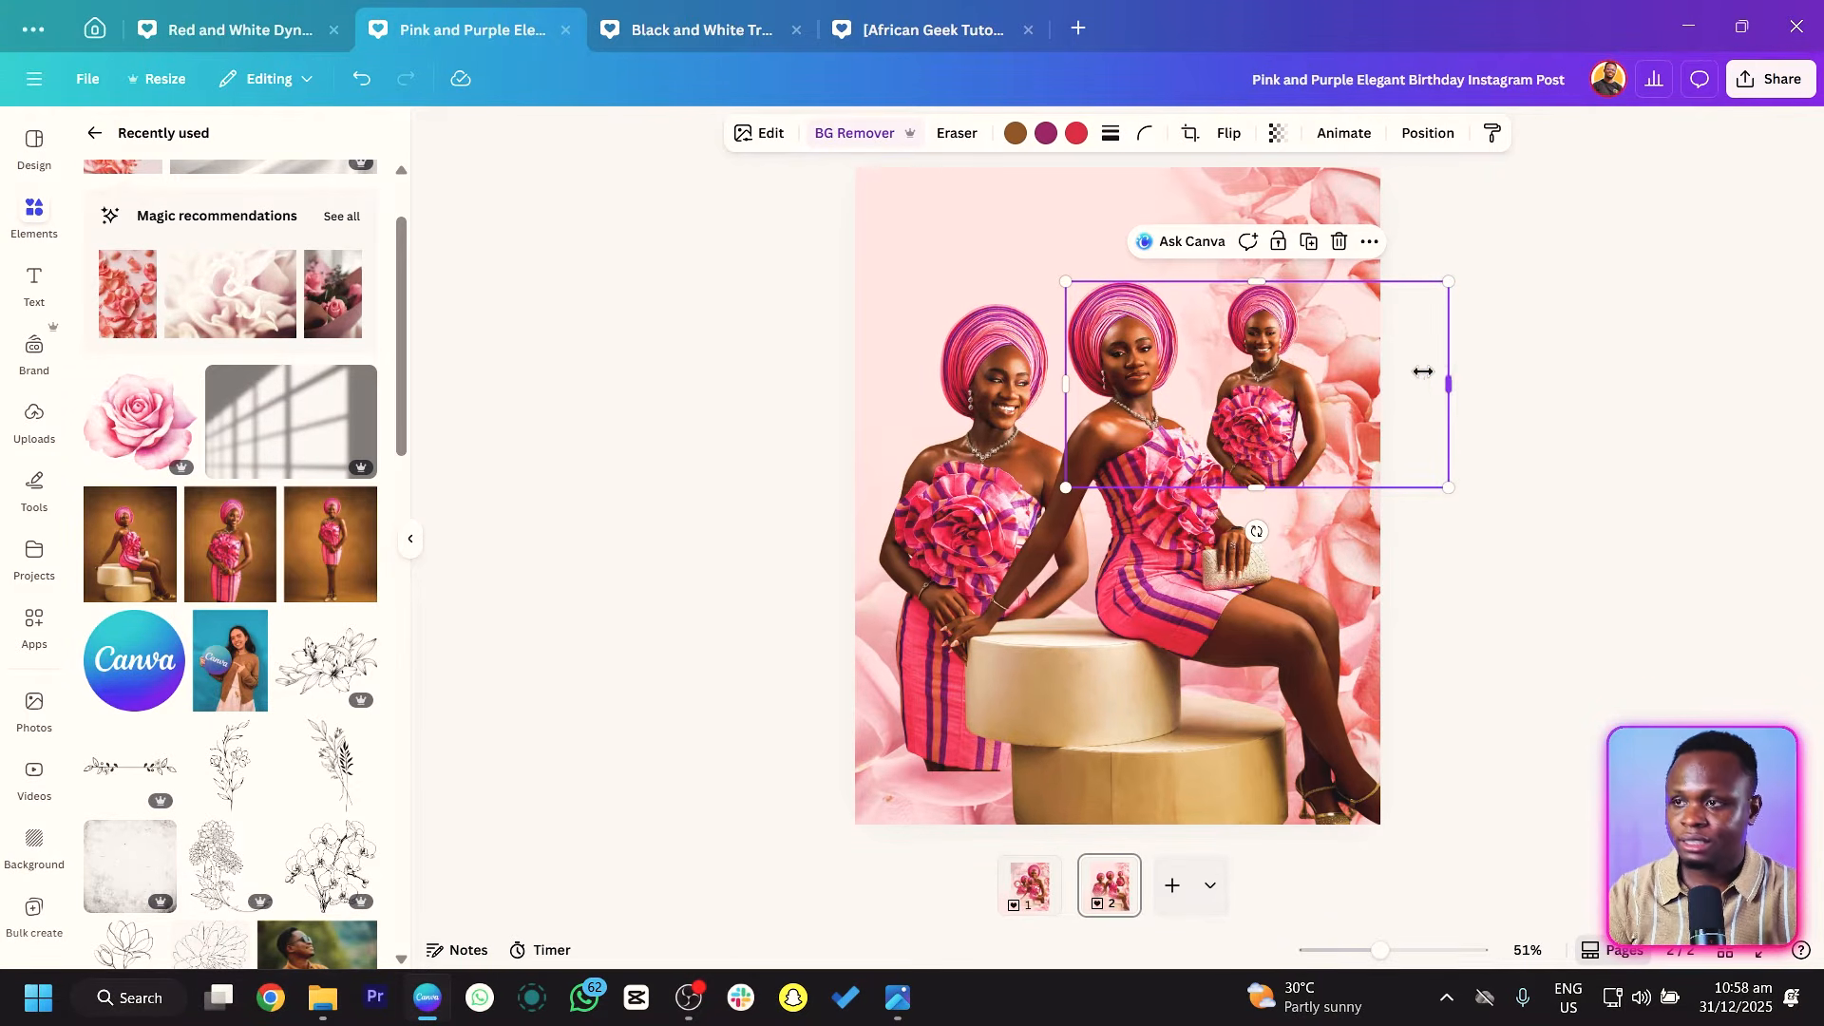
{"action": "left_click_drag", "start_coordinate": [1422, 372], "coordinate": [1341, 373]}
{"action": "left_click_drag", "start_coordinate": [1175, 374], "coordinate": [1200, 373]}
Enlarge the cropped upper-body portrait behind the seated woman with its headwrap at the page top, and extend its lower crop to her lap.
{"action": "left_click_drag", "start_coordinate": [1202, 490], "coordinate": [1104, 714]}
{"action": "left_click_drag", "start_coordinate": [1242, 421], "coordinate": [1276, 300]}
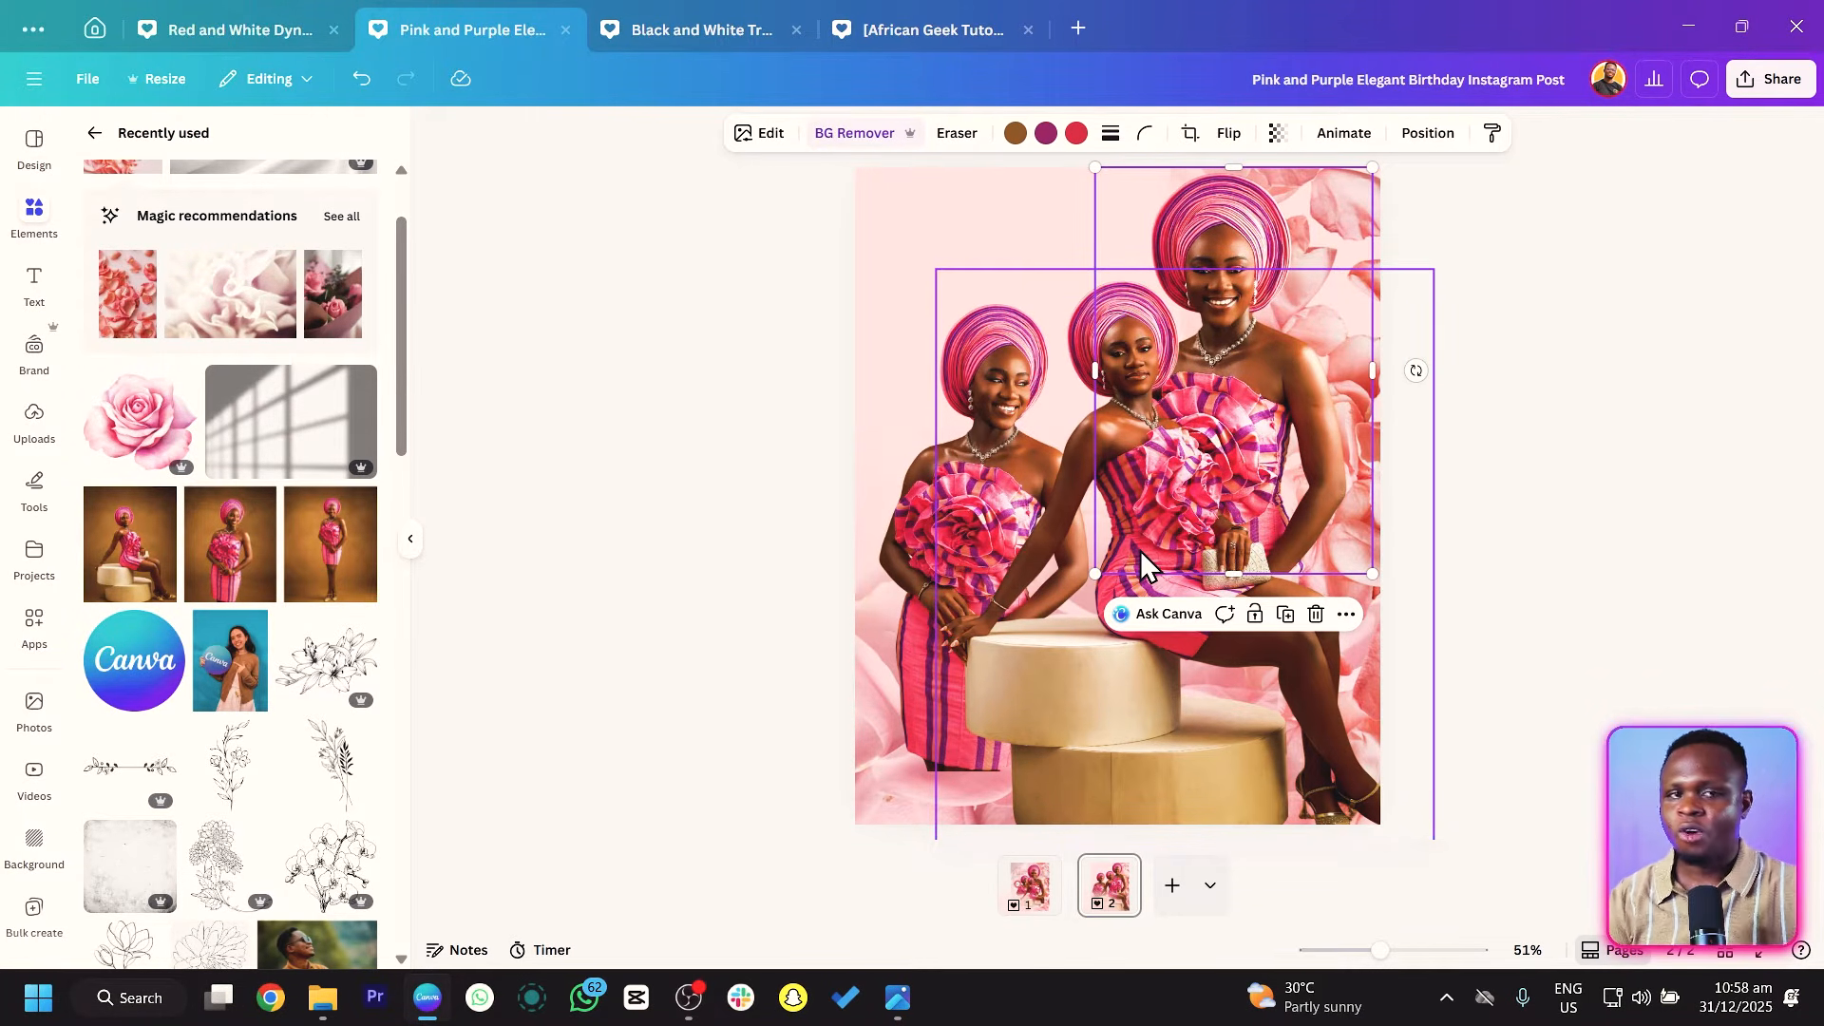
{"action": "left_click_drag", "start_coordinate": [1218, 574], "coordinate": [1028, 583]}
{"action": "left_click_drag", "start_coordinate": [1254, 378], "coordinate": [1295, 362]}
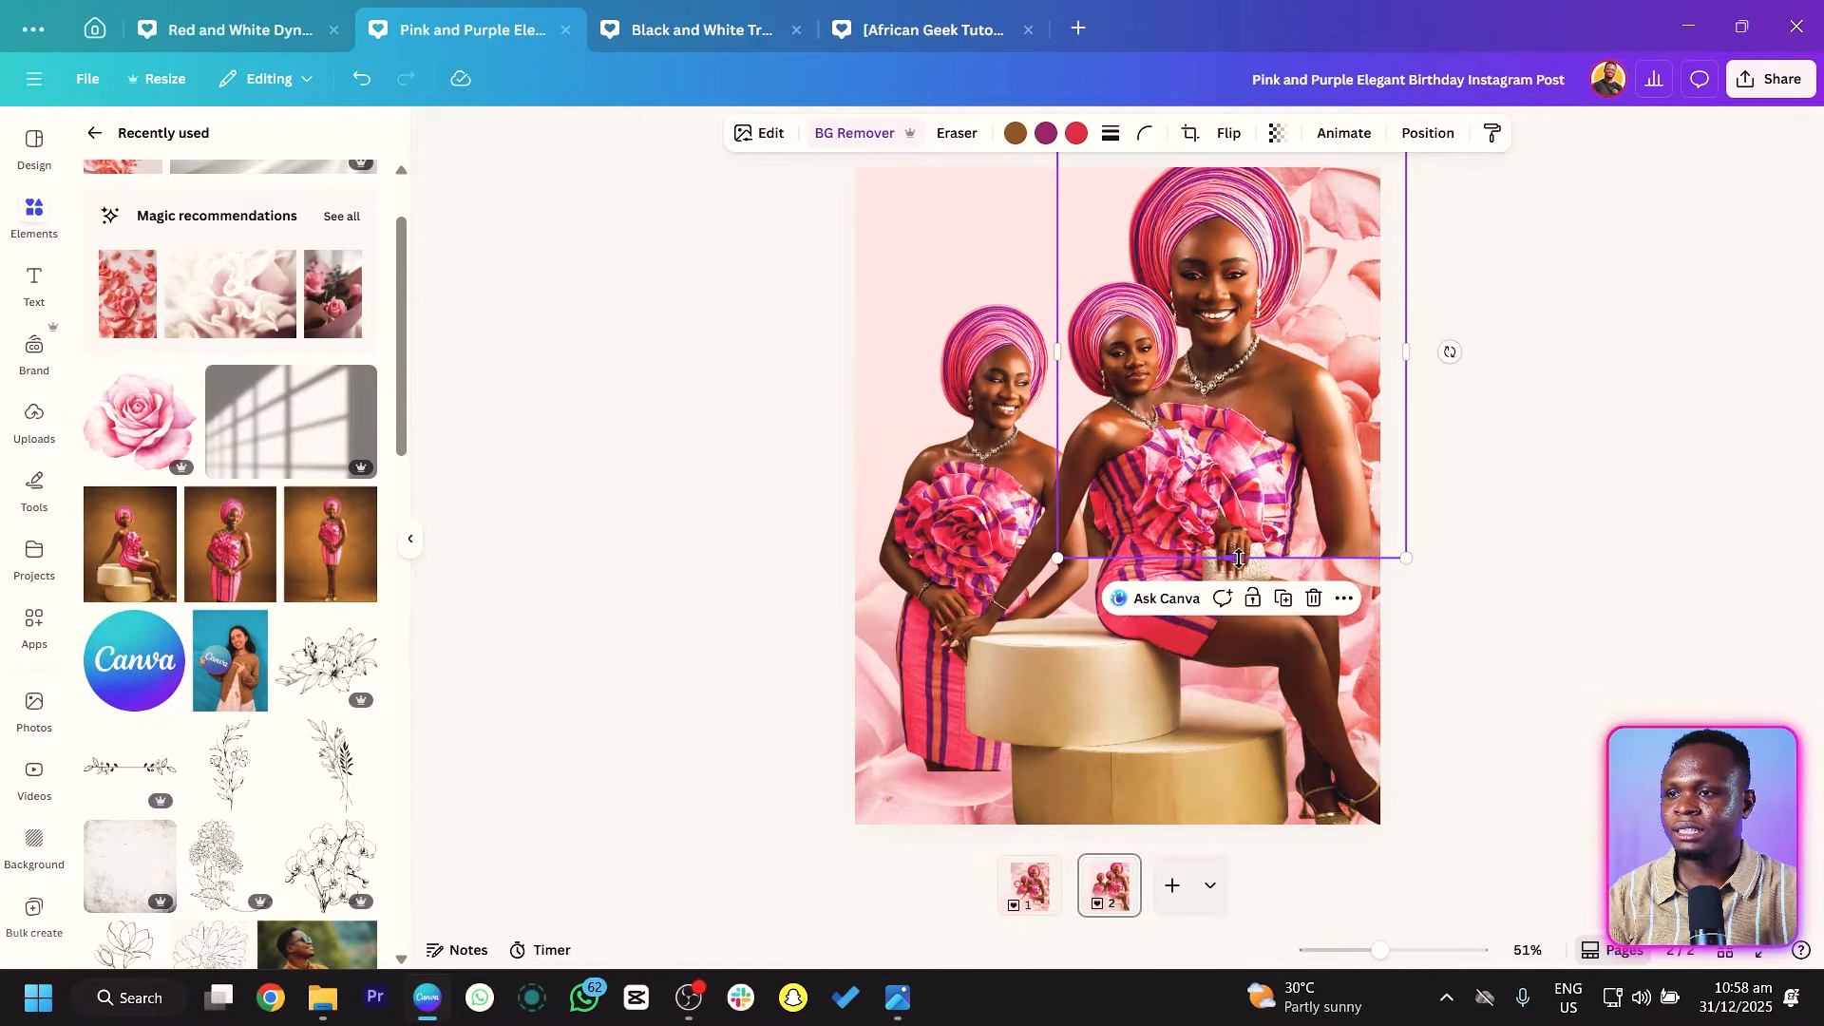
{"action": "left_click_drag", "start_coordinate": [1238, 559], "coordinate": [1210, 621]}
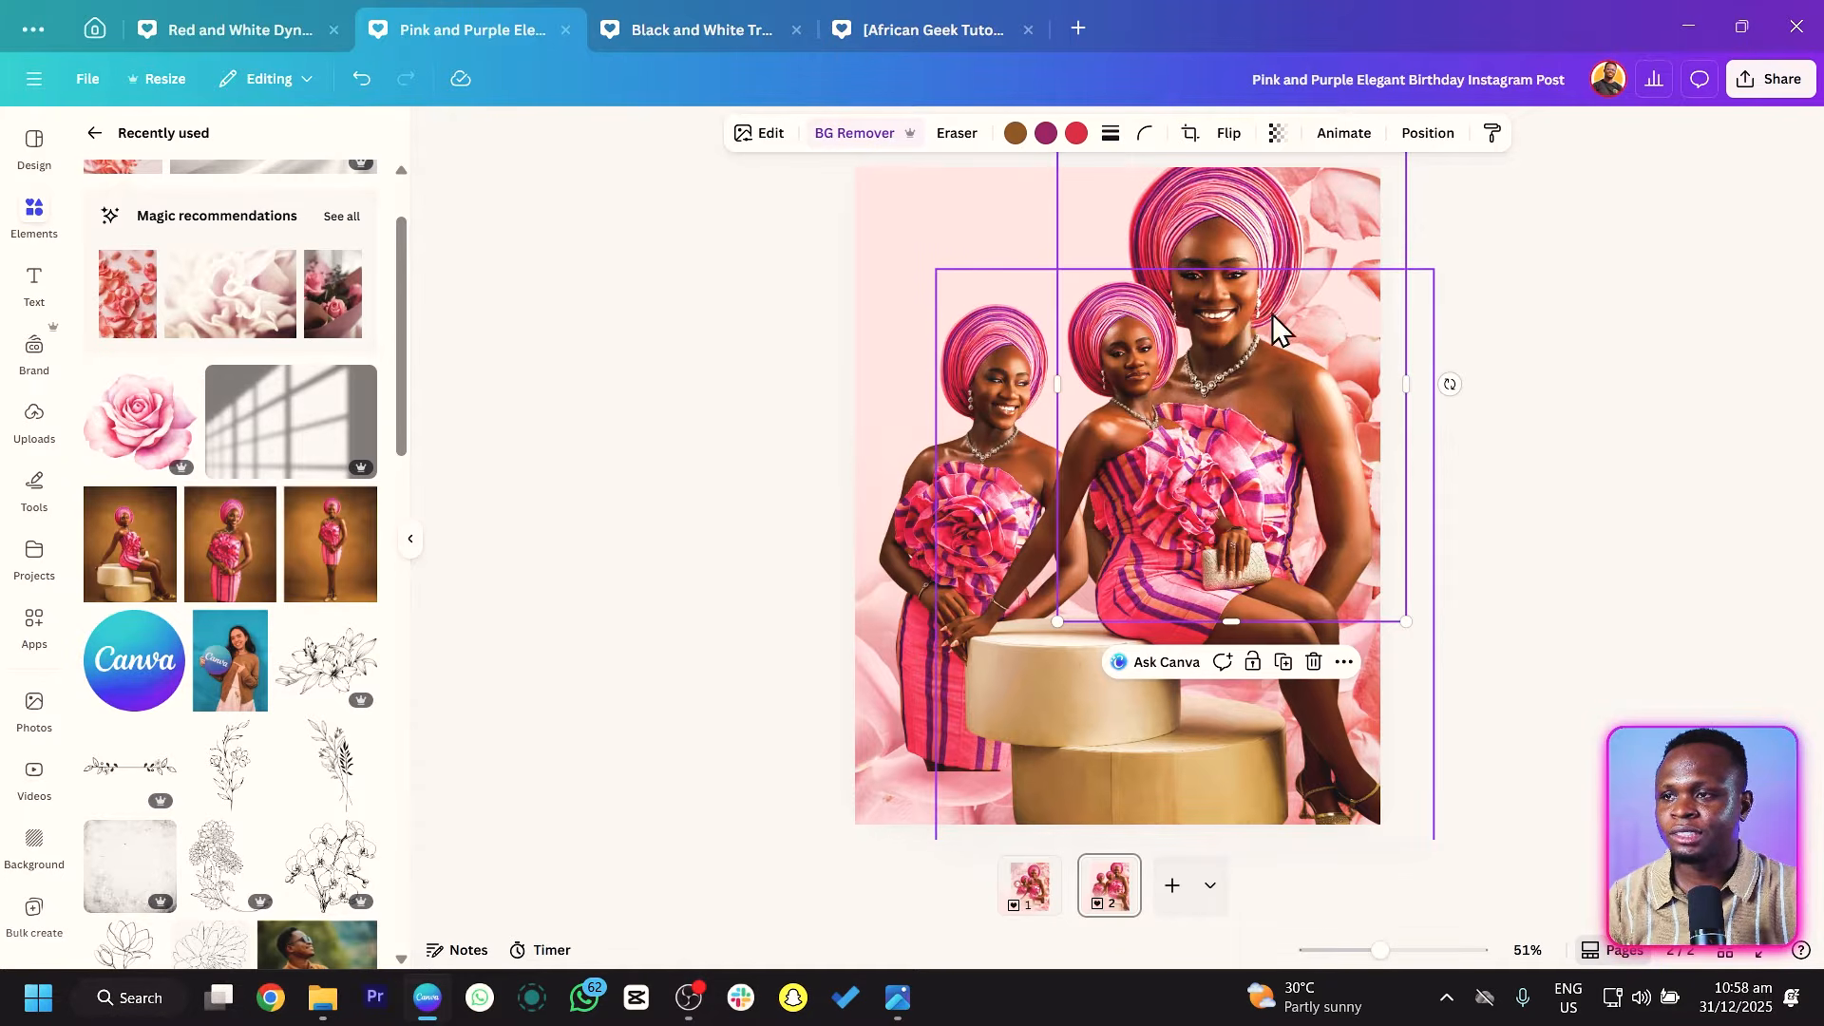
{"action": "left_click_drag", "start_coordinate": [1231, 214], "coordinate": [1222, 215]}
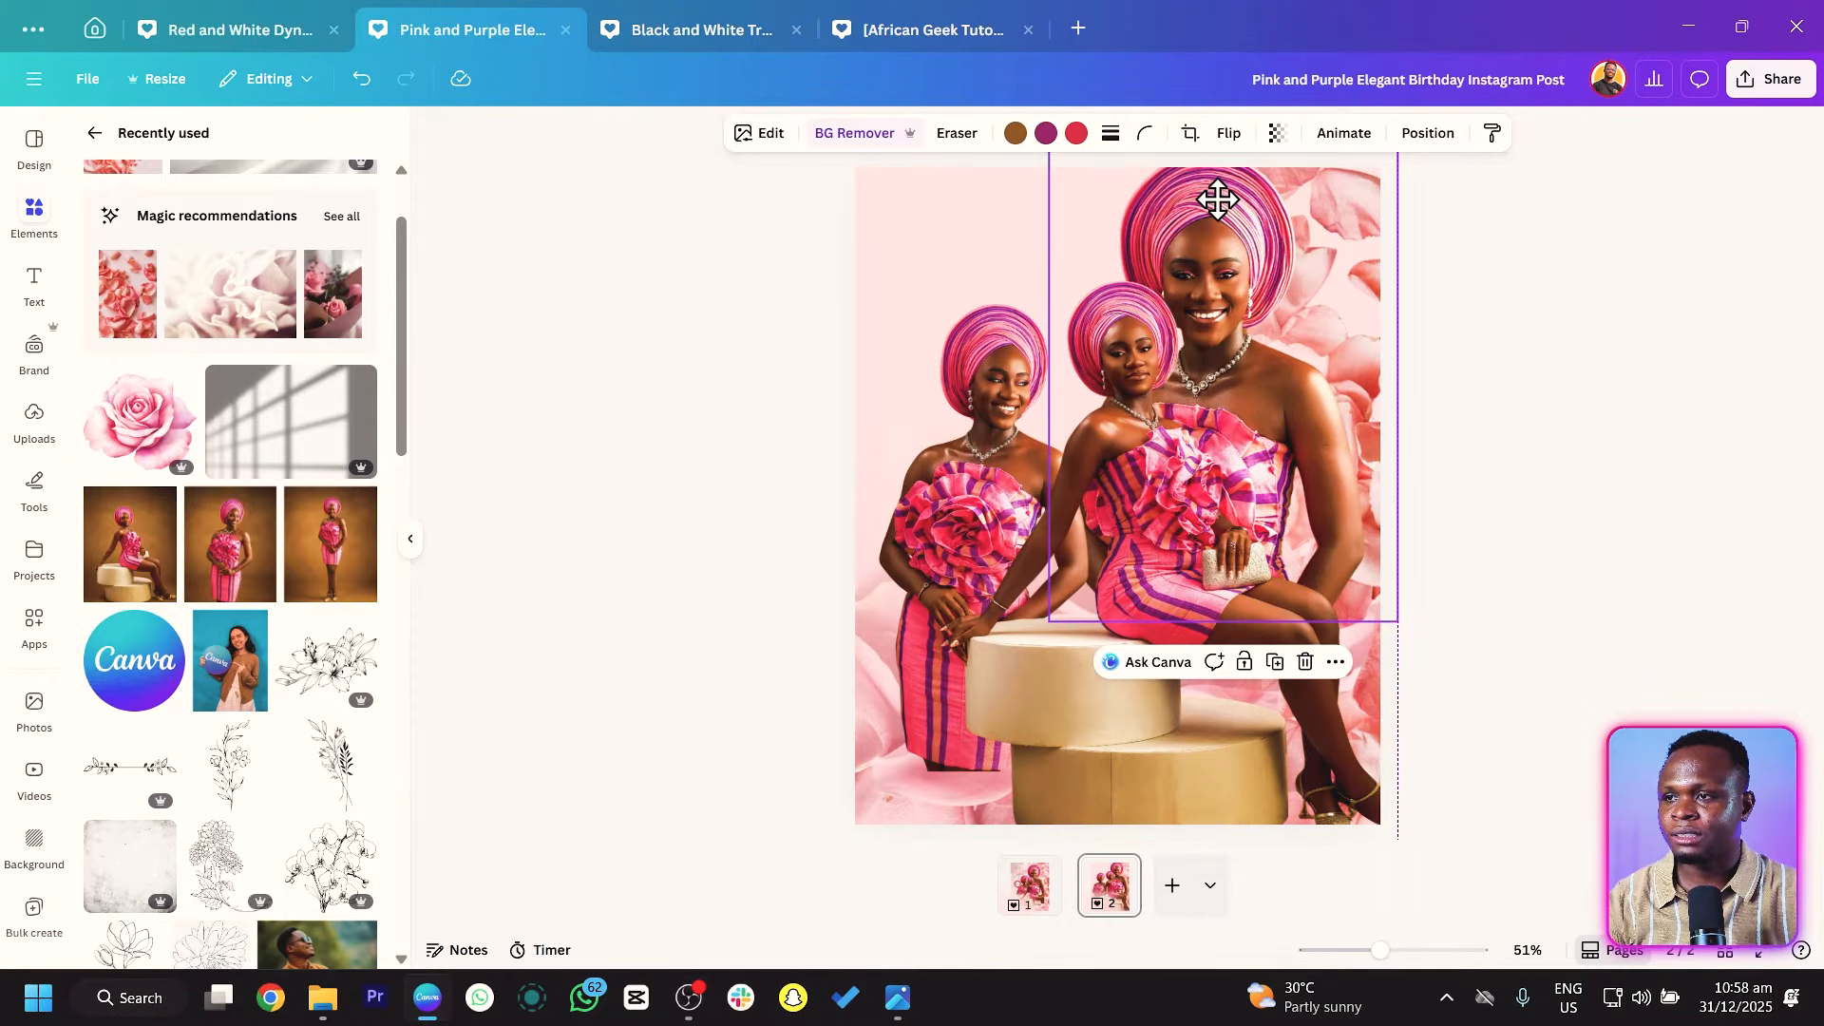
Shift the seated portrait slightly left and extend the lower crop of the large upper-body portrait a little further down.
{"action": "left_click_drag", "start_coordinate": [1155, 738], "coordinate": [1144, 733]}
{"action": "left_click", "coordinate": [1263, 199]}
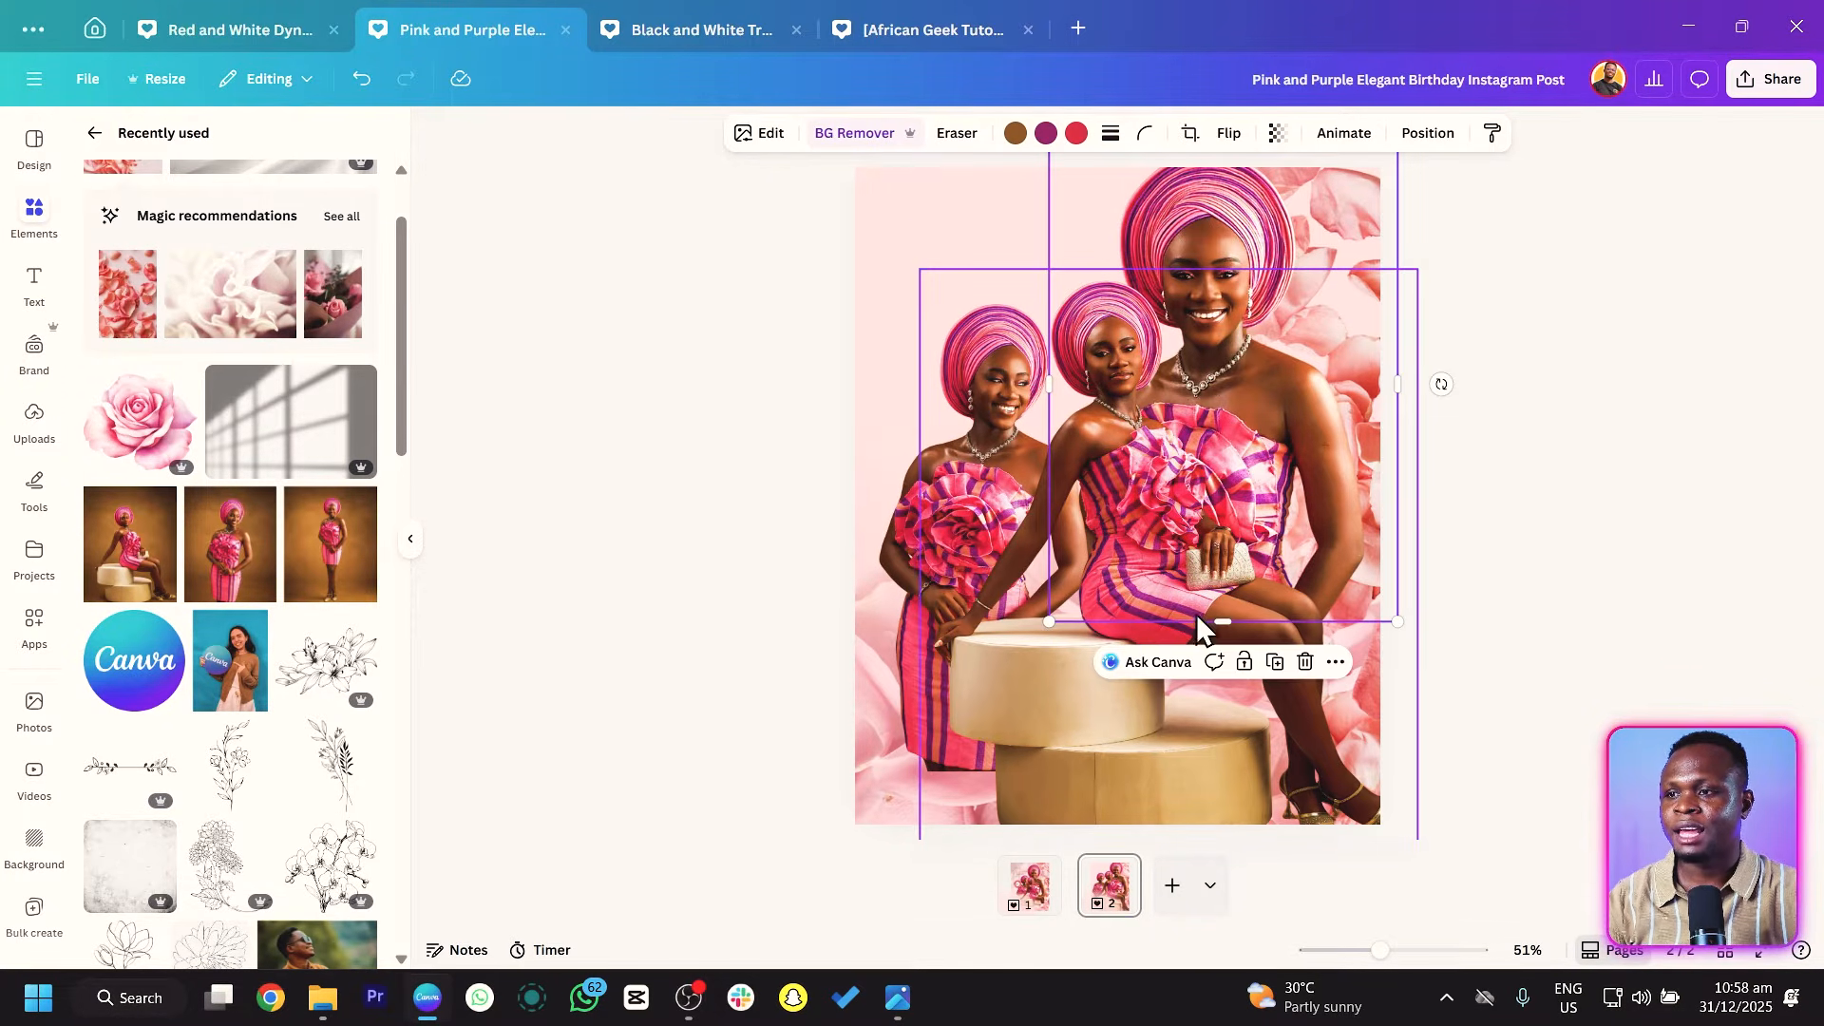
{"action": "left_click_drag", "start_coordinate": [1200, 622], "coordinate": [1201, 641]}
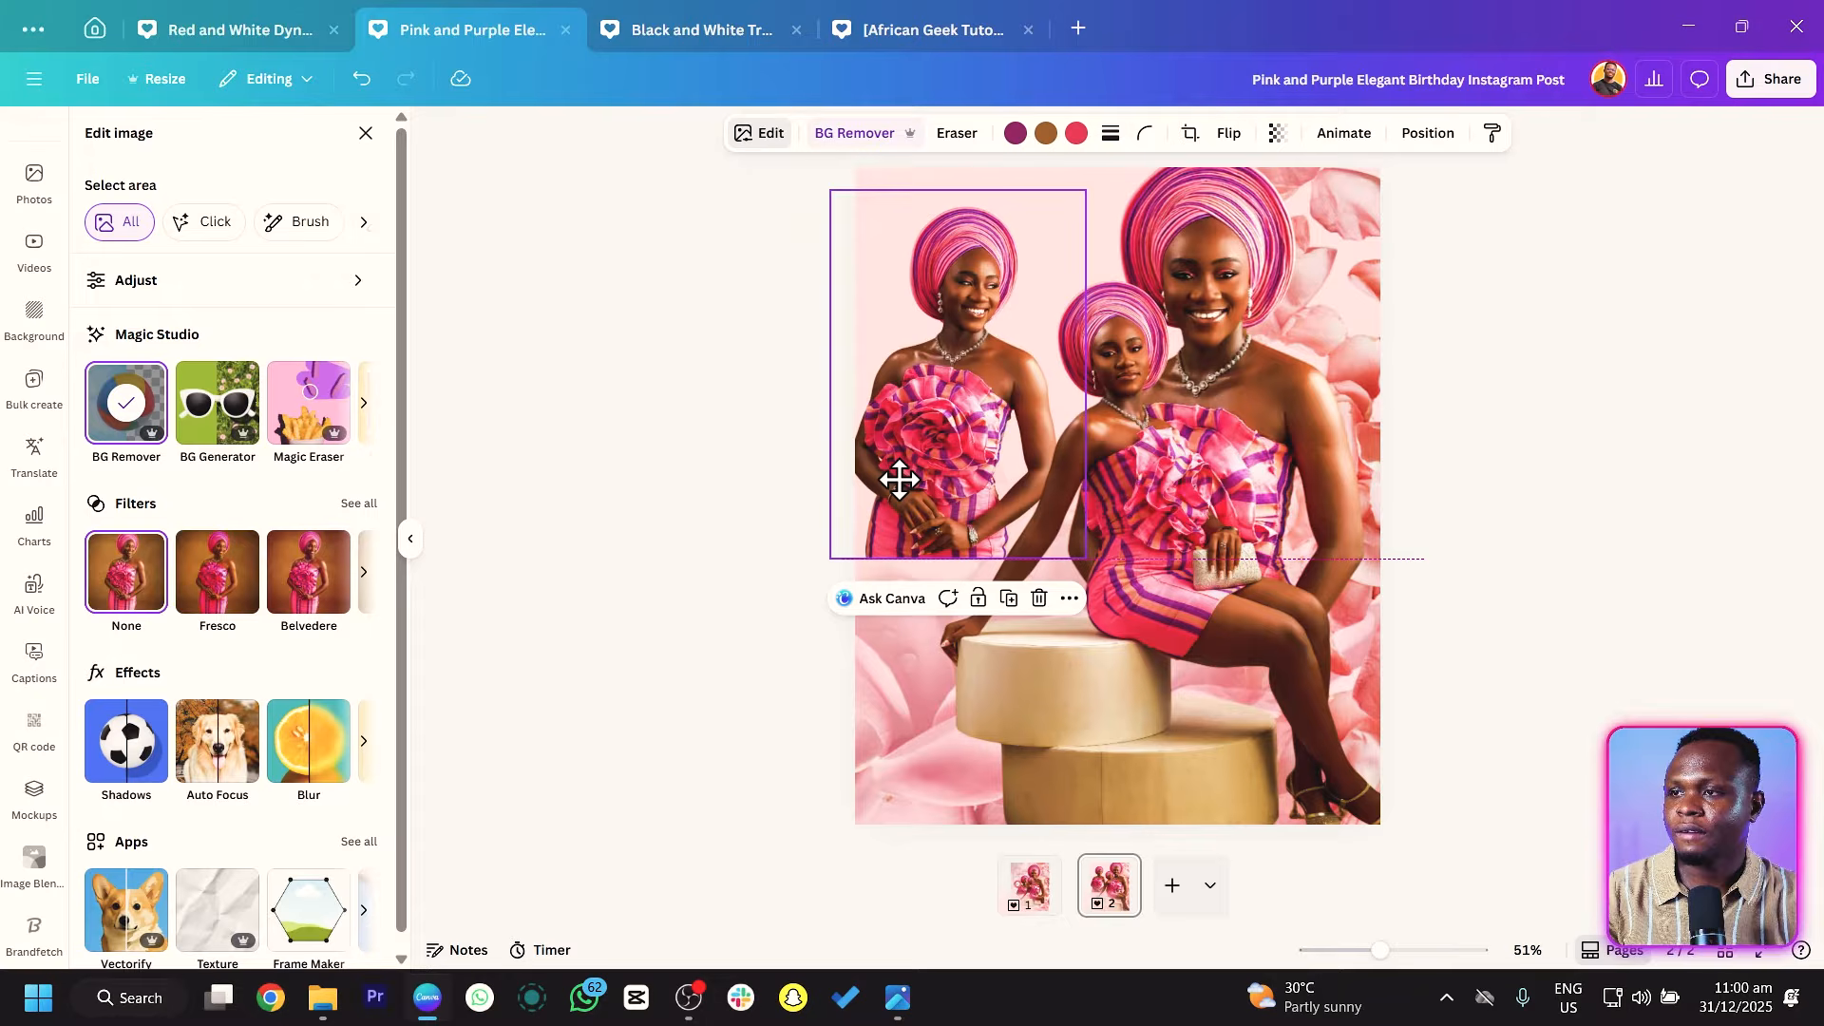
Fade the lower part of the left three-quarter portrait with a Linear blend in Image Blender at strength 48 and save it.
{"action": "left_click_drag", "start_coordinate": [897, 481], "coordinate": [900, 480]}
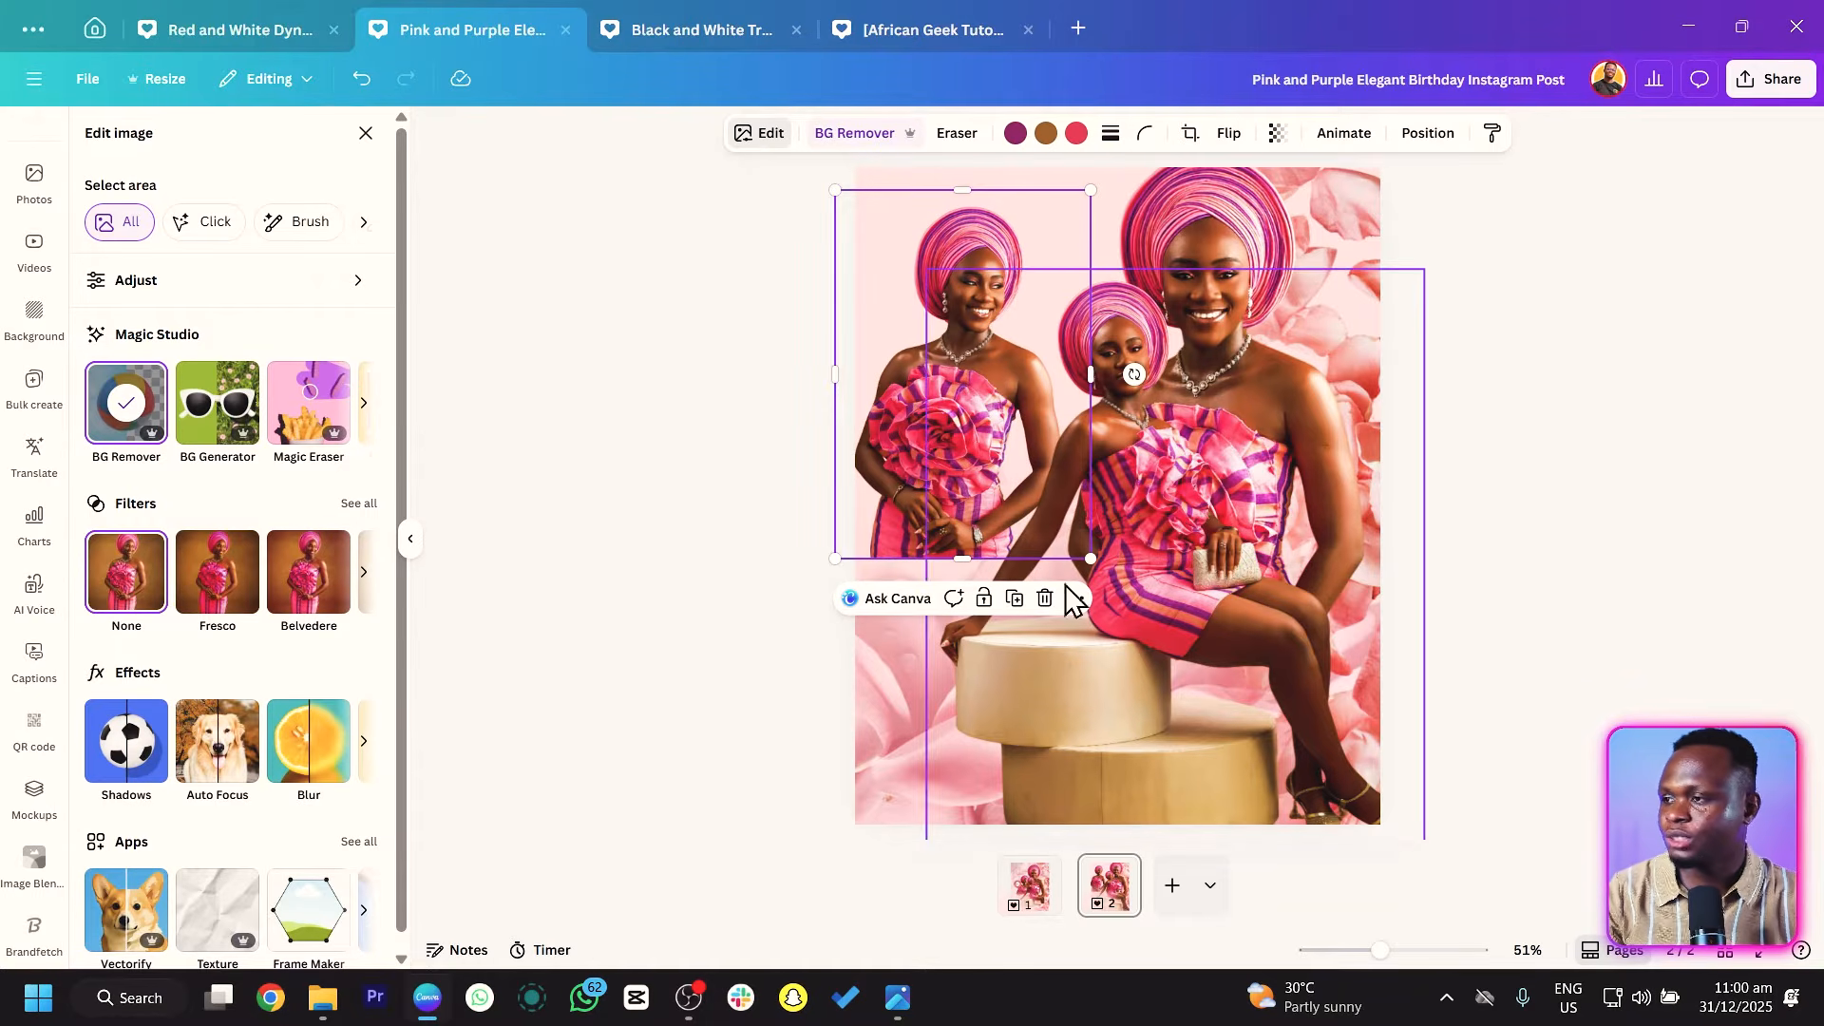
{"action": "left_click", "coordinate": [31, 866]}
{"action": "left_click", "coordinate": [204, 328]}
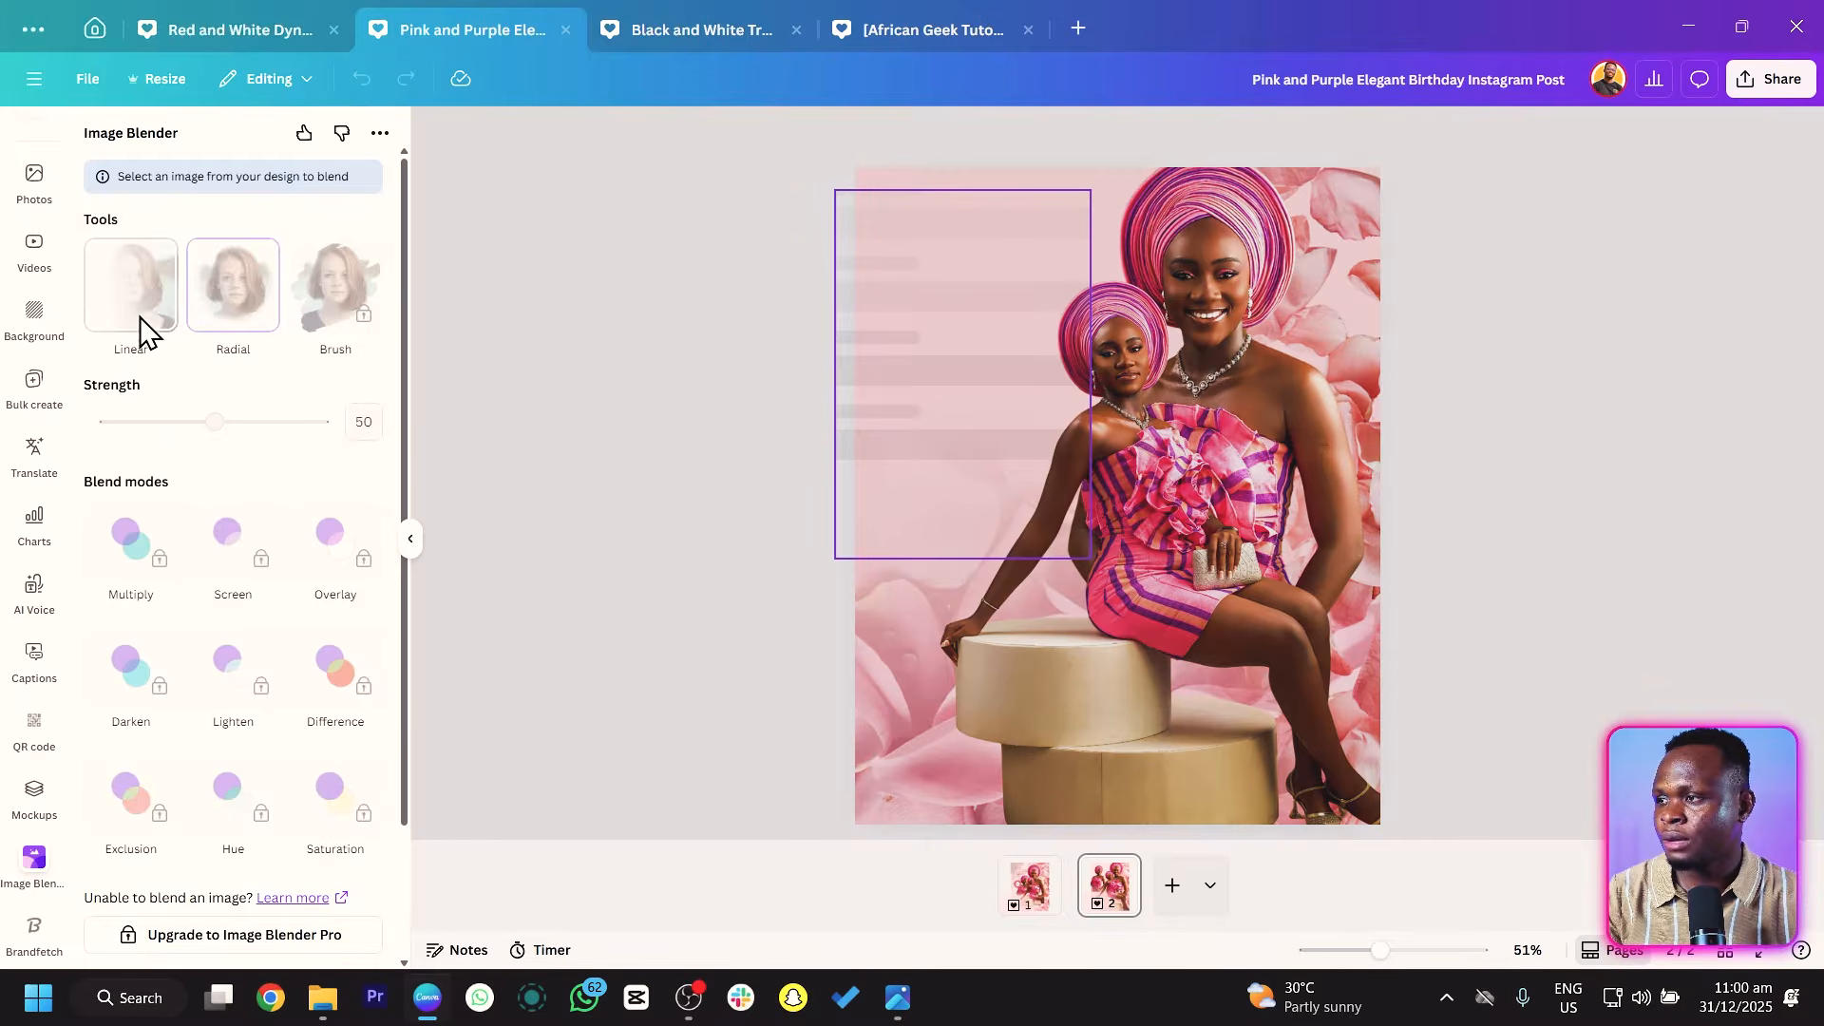
{"action": "left_click", "coordinate": [119, 266]}
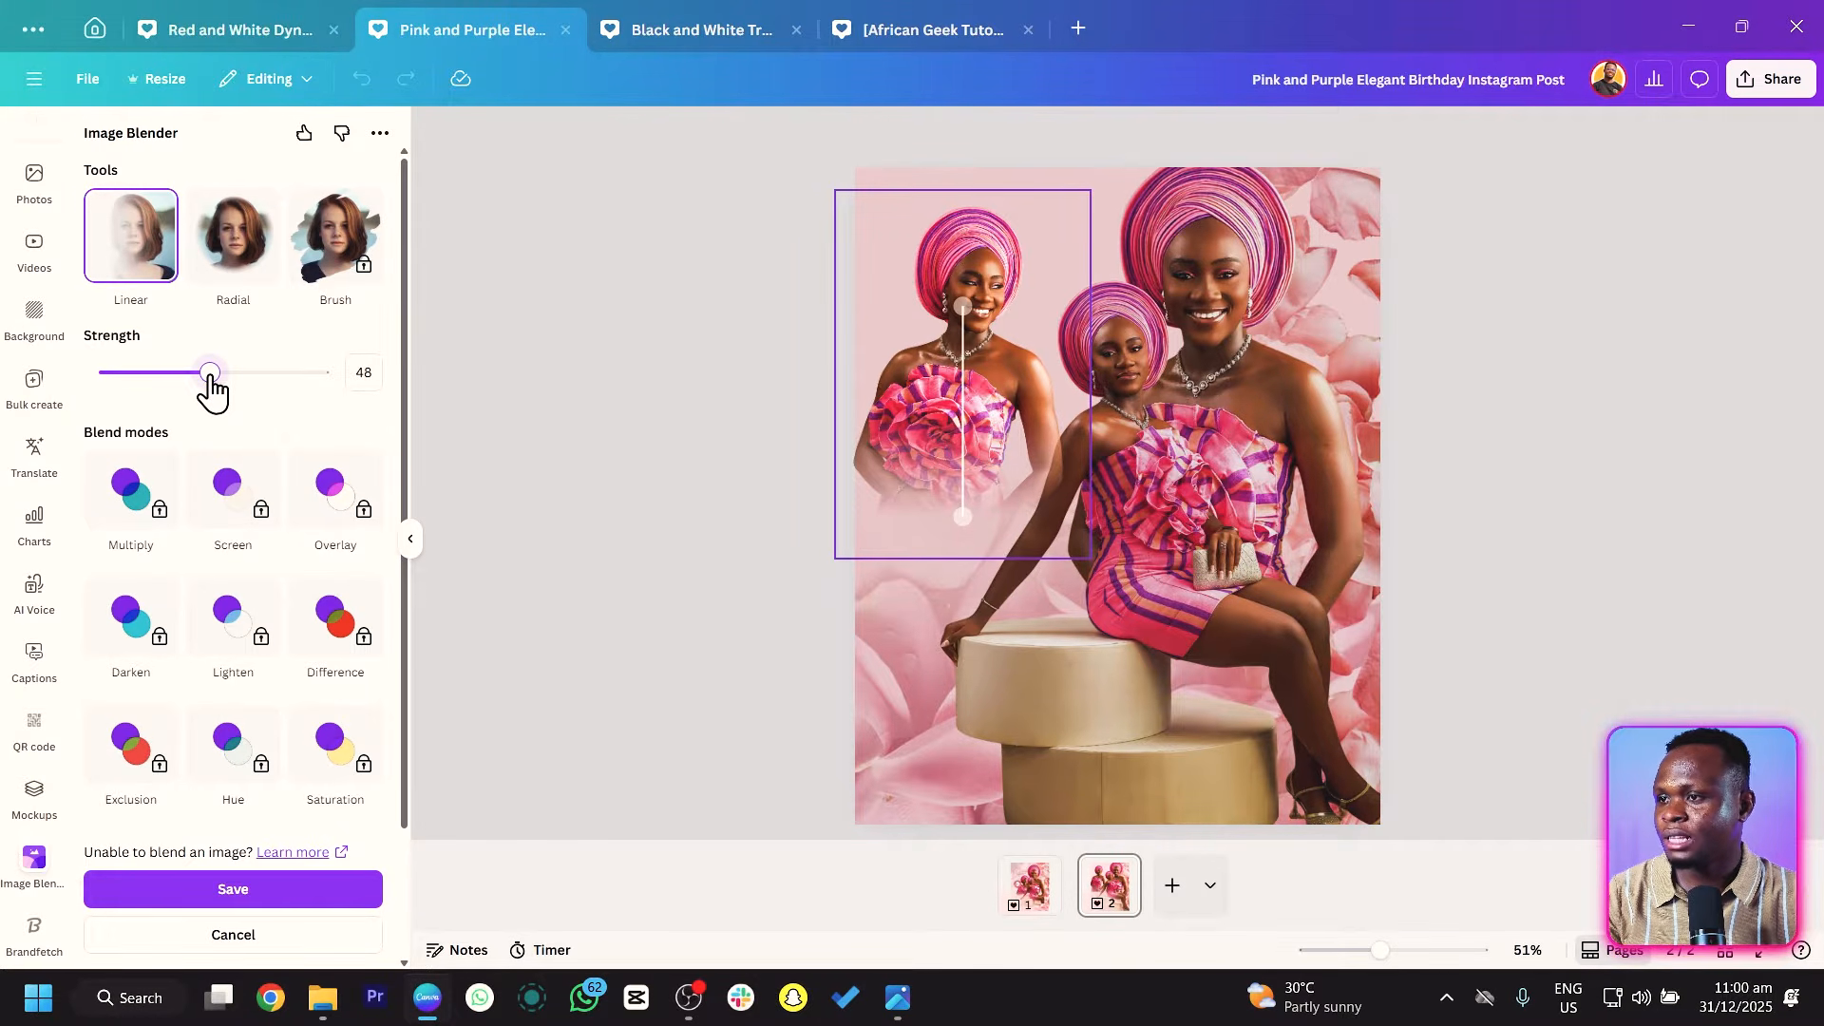
{"action": "left_click", "coordinate": [249, 895]}
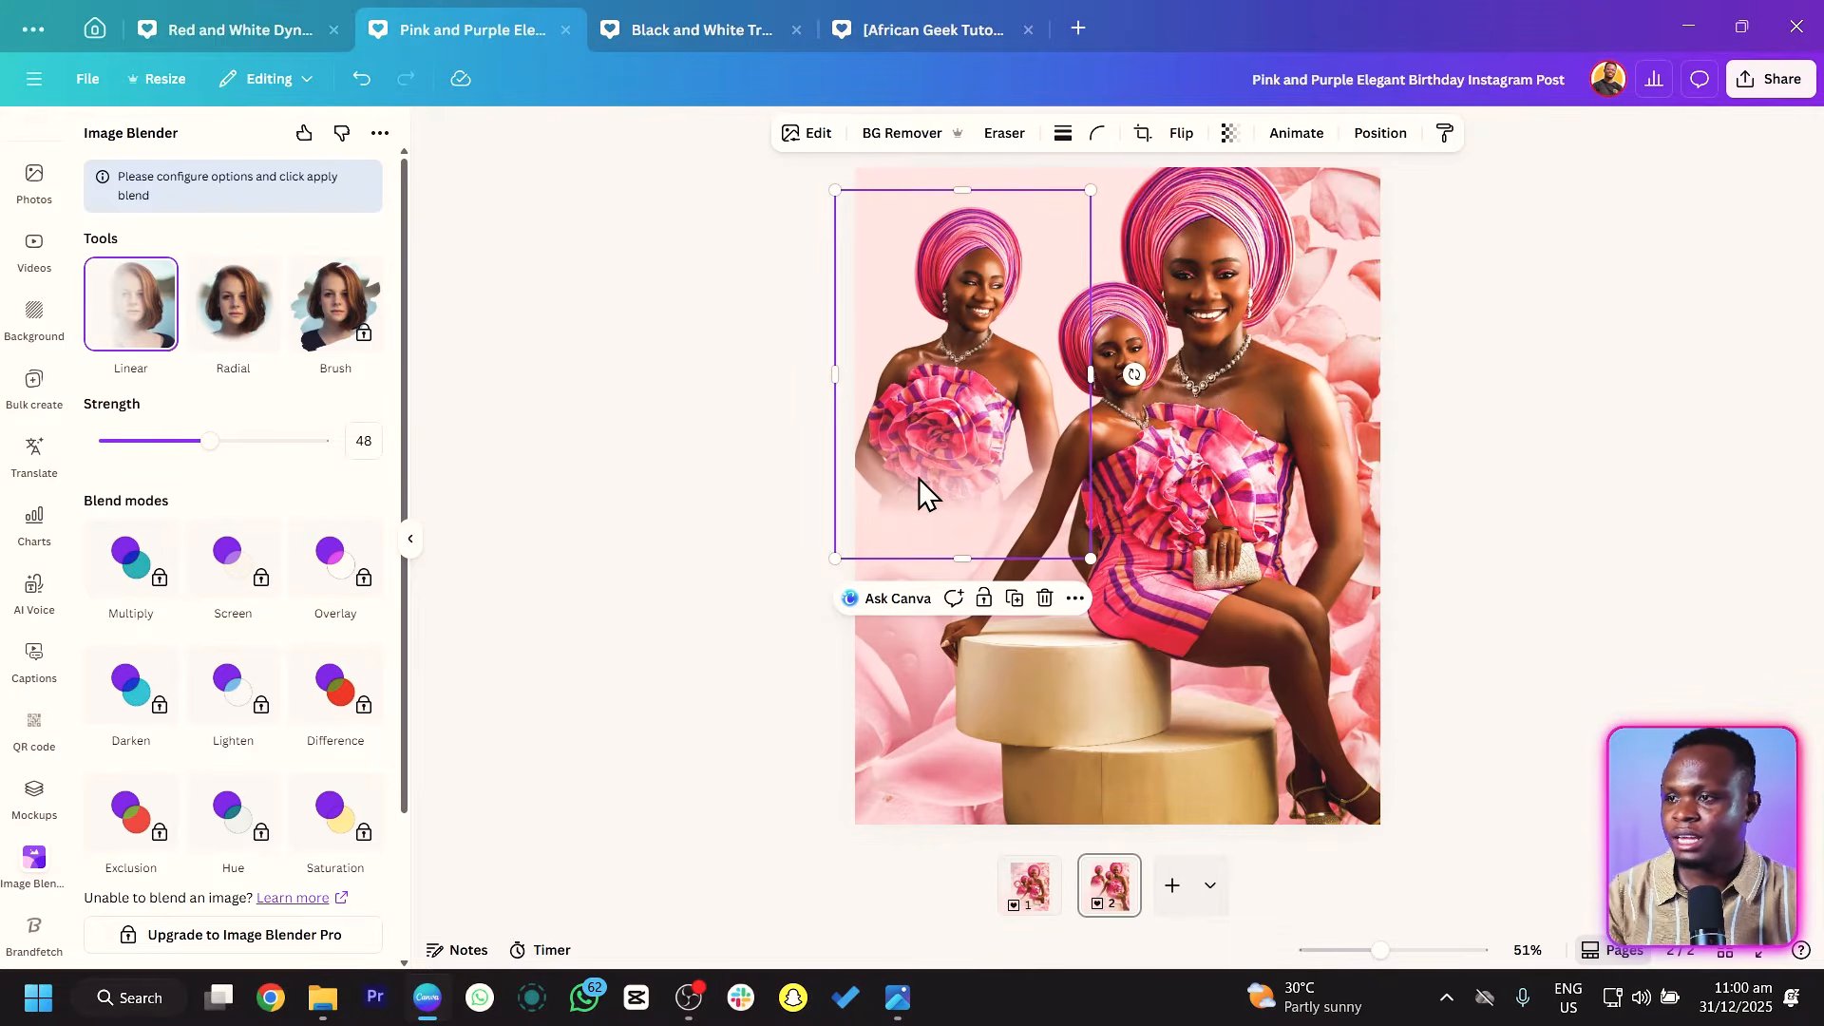
Enlarge the faded portrait and place it behind the seated woman's shoulder on the left, nudging the large upper-body portrait slightly up and left.
{"action": "left_click_drag", "start_coordinate": [920, 477], "coordinate": [970, 582]}
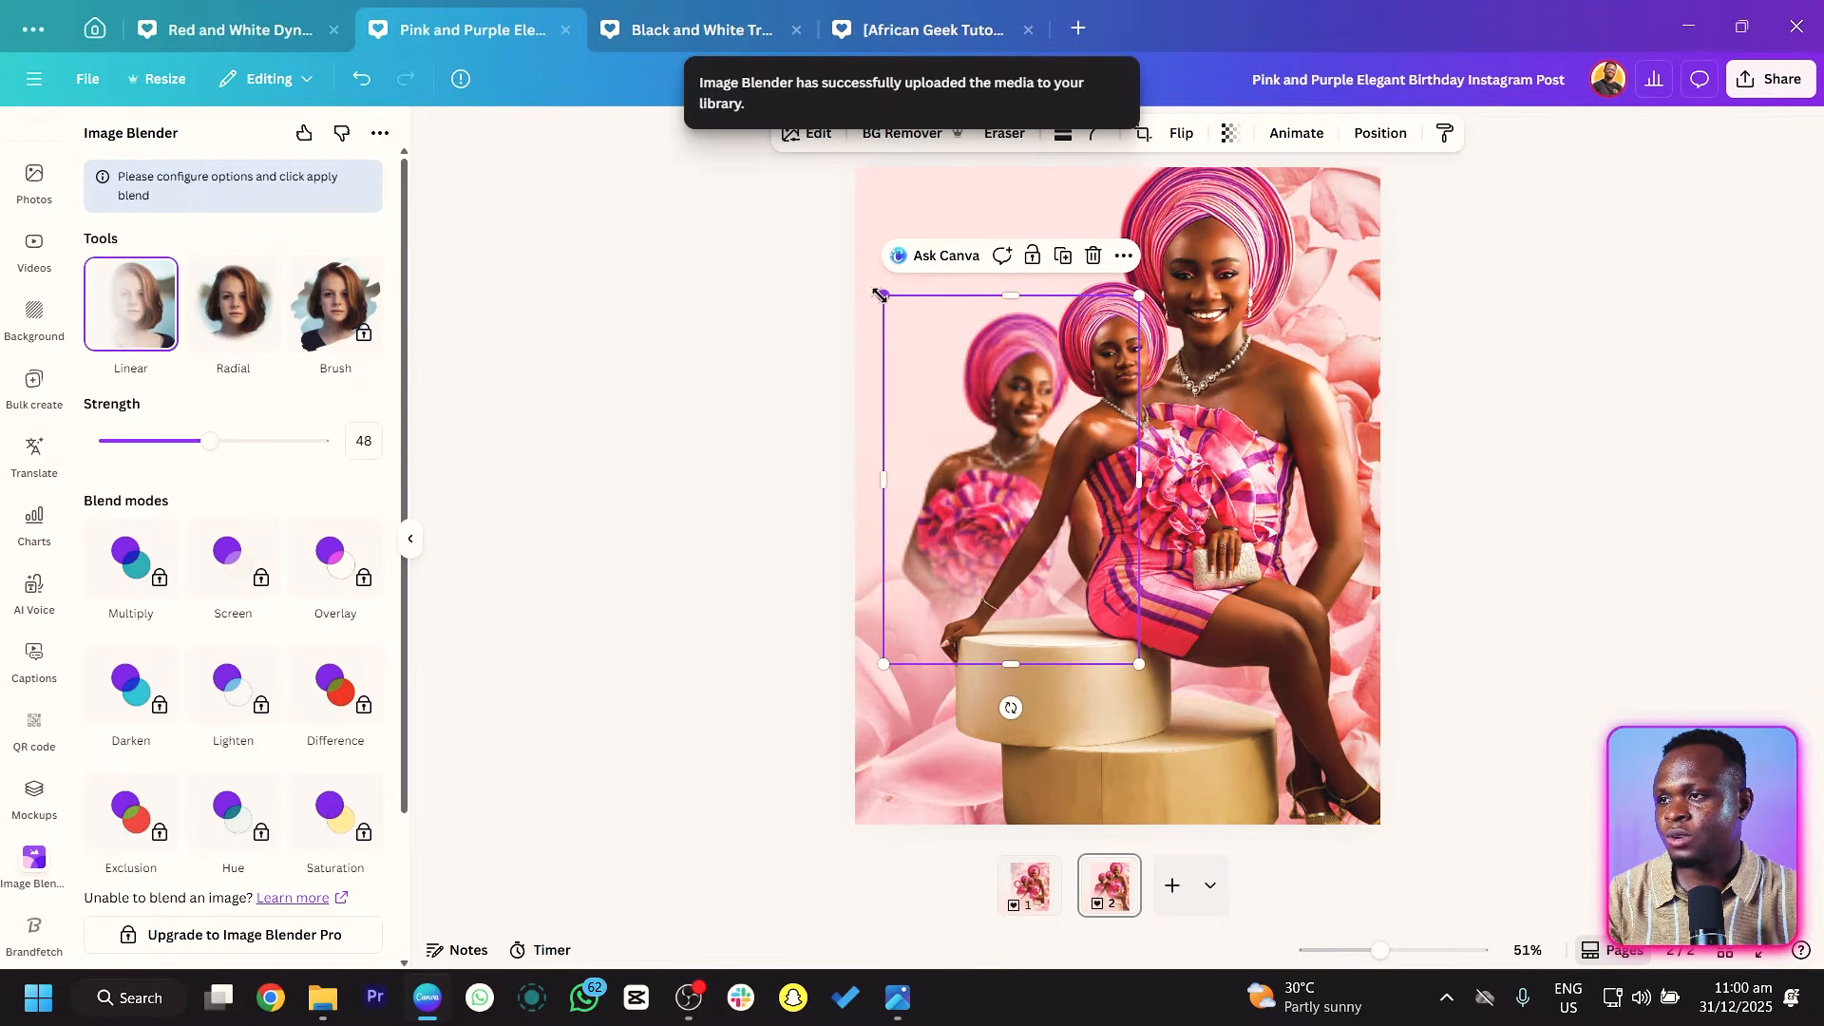
{"action": "left_click_drag", "start_coordinate": [887, 296], "coordinate": [825, 207]}
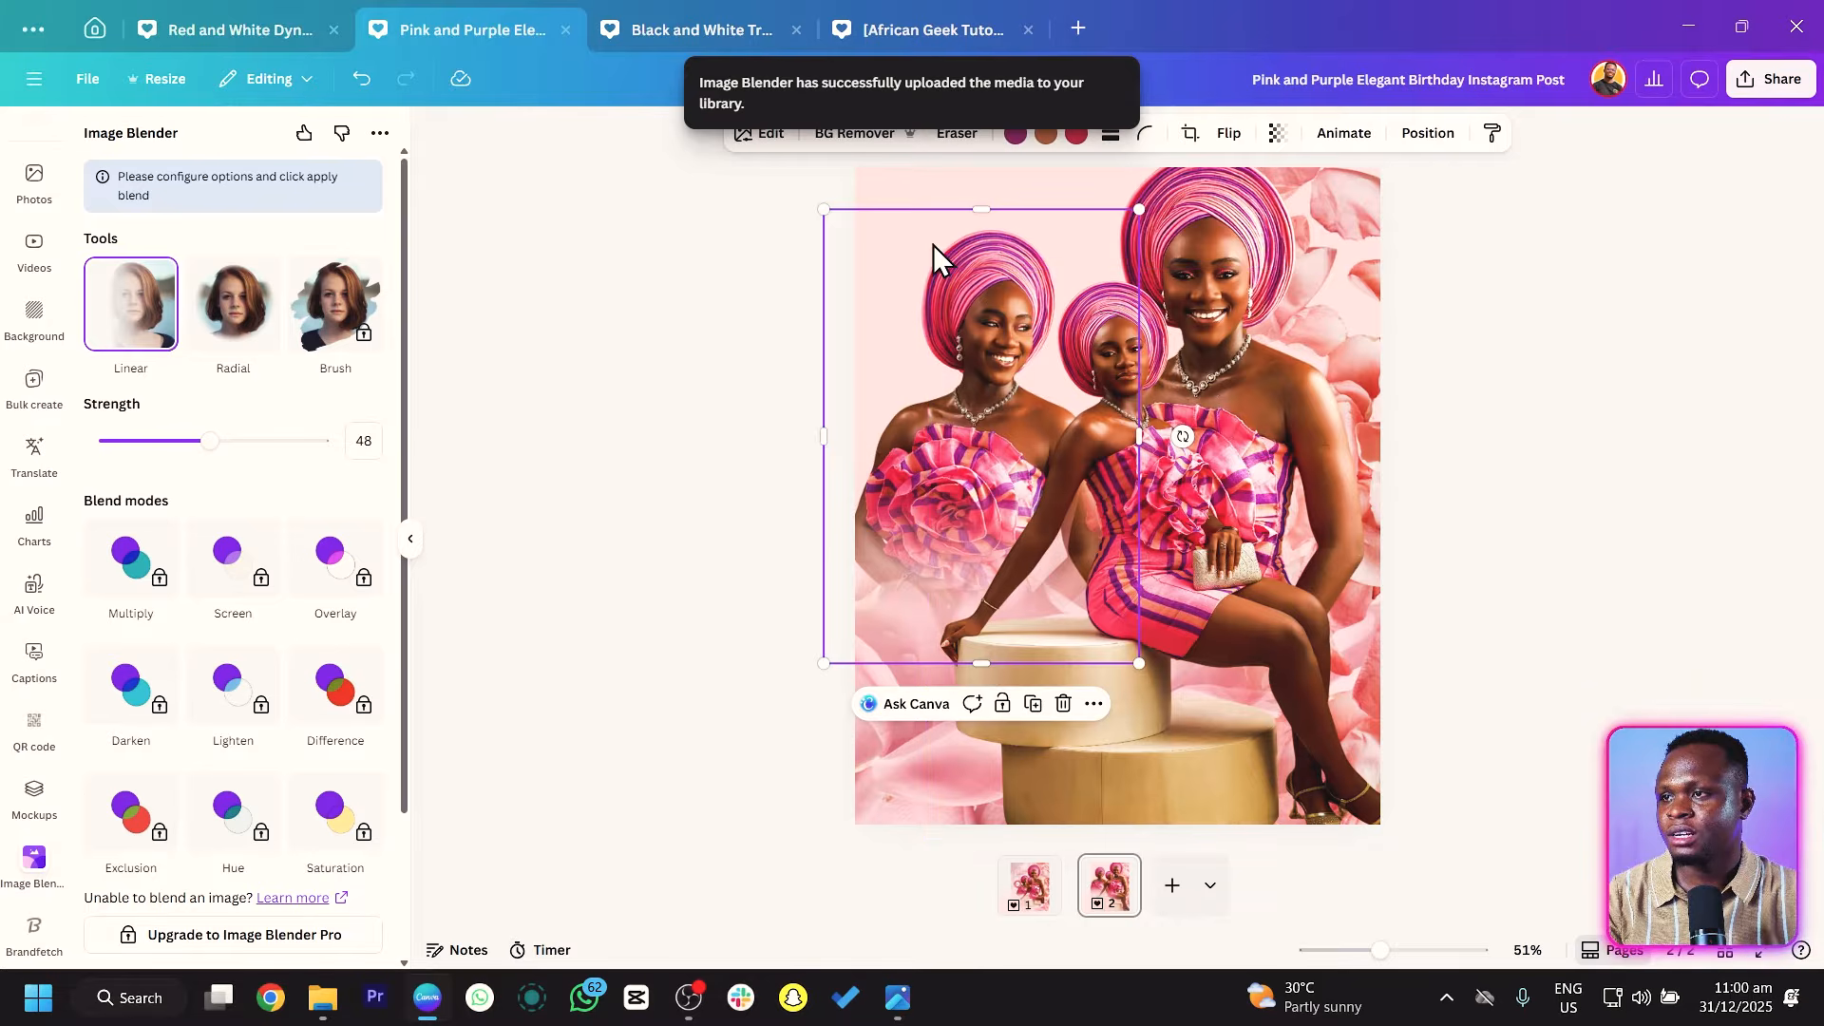
{"action": "left_click_drag", "start_coordinate": [933, 243], "coordinate": [955, 230]}
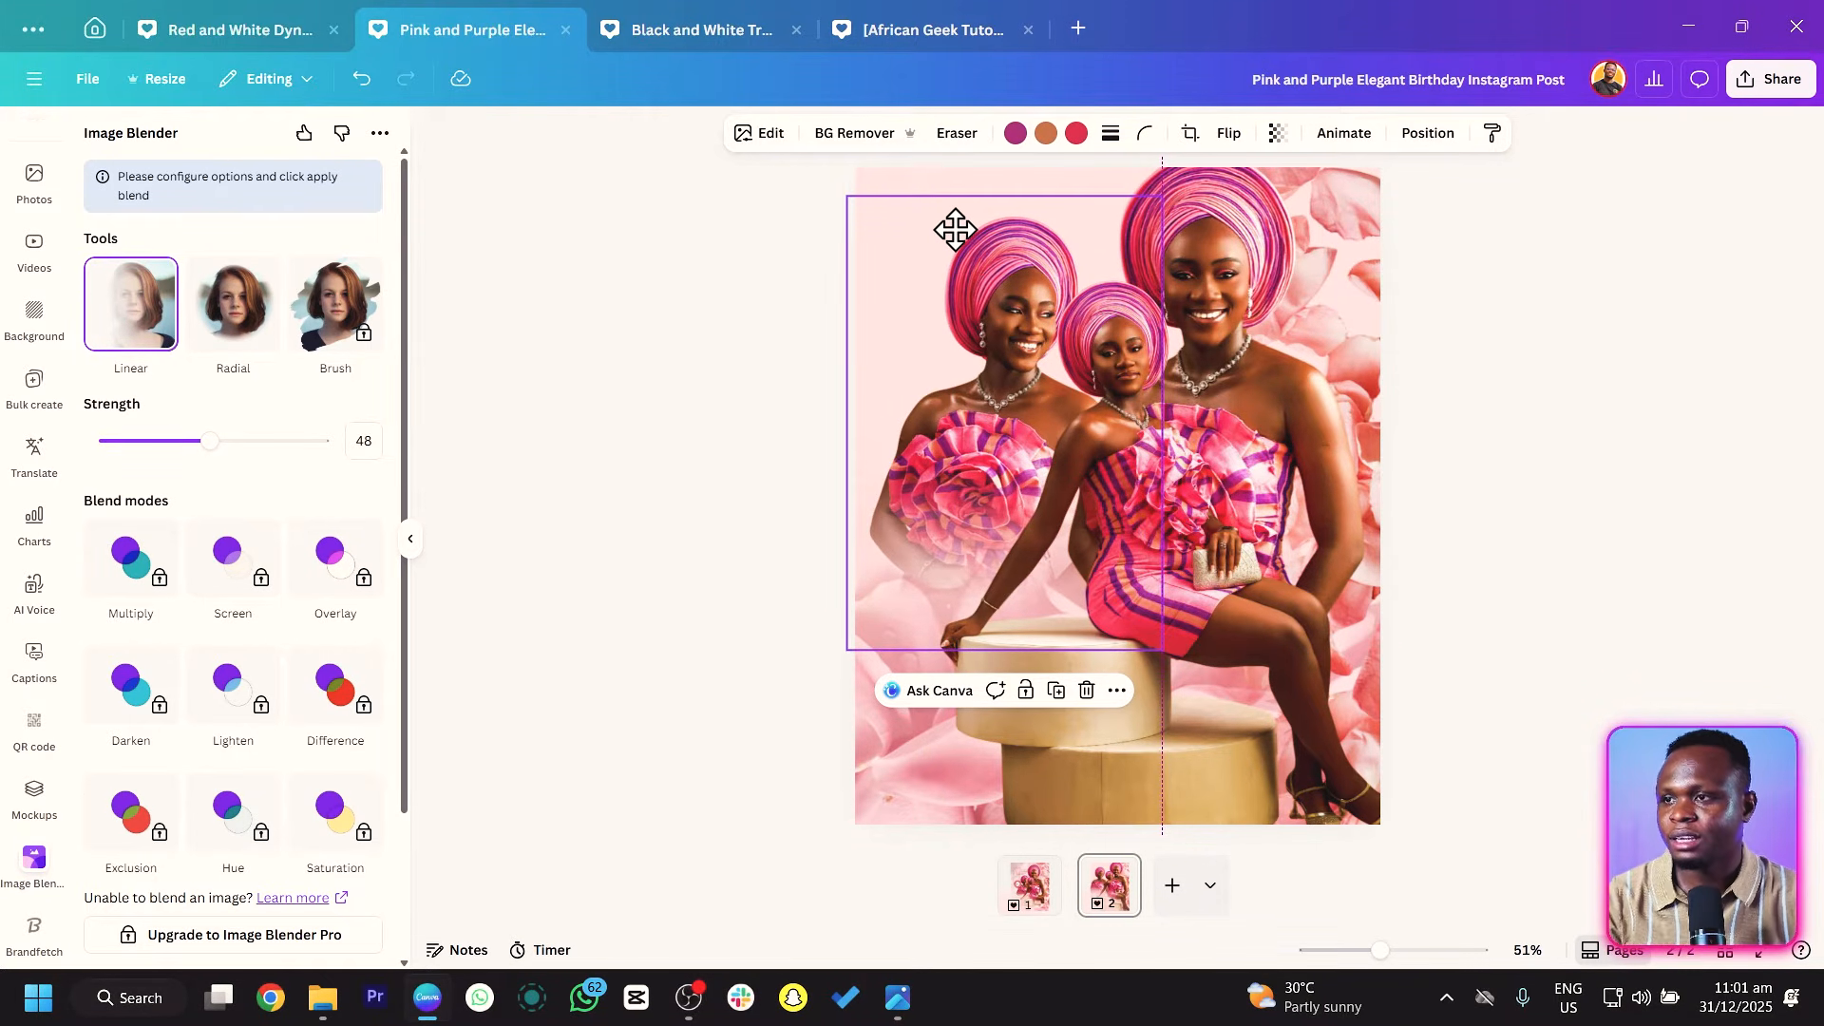
{"action": "mouse_move", "coordinate": [1254, 203]}
{"action": "left_mouse_down"}
{"action": "mouse_move", "coordinate": [1232, 185]}
{"action": "mouse_move", "coordinate": [1248, 180]}
{"action": "left_mouse_up"}
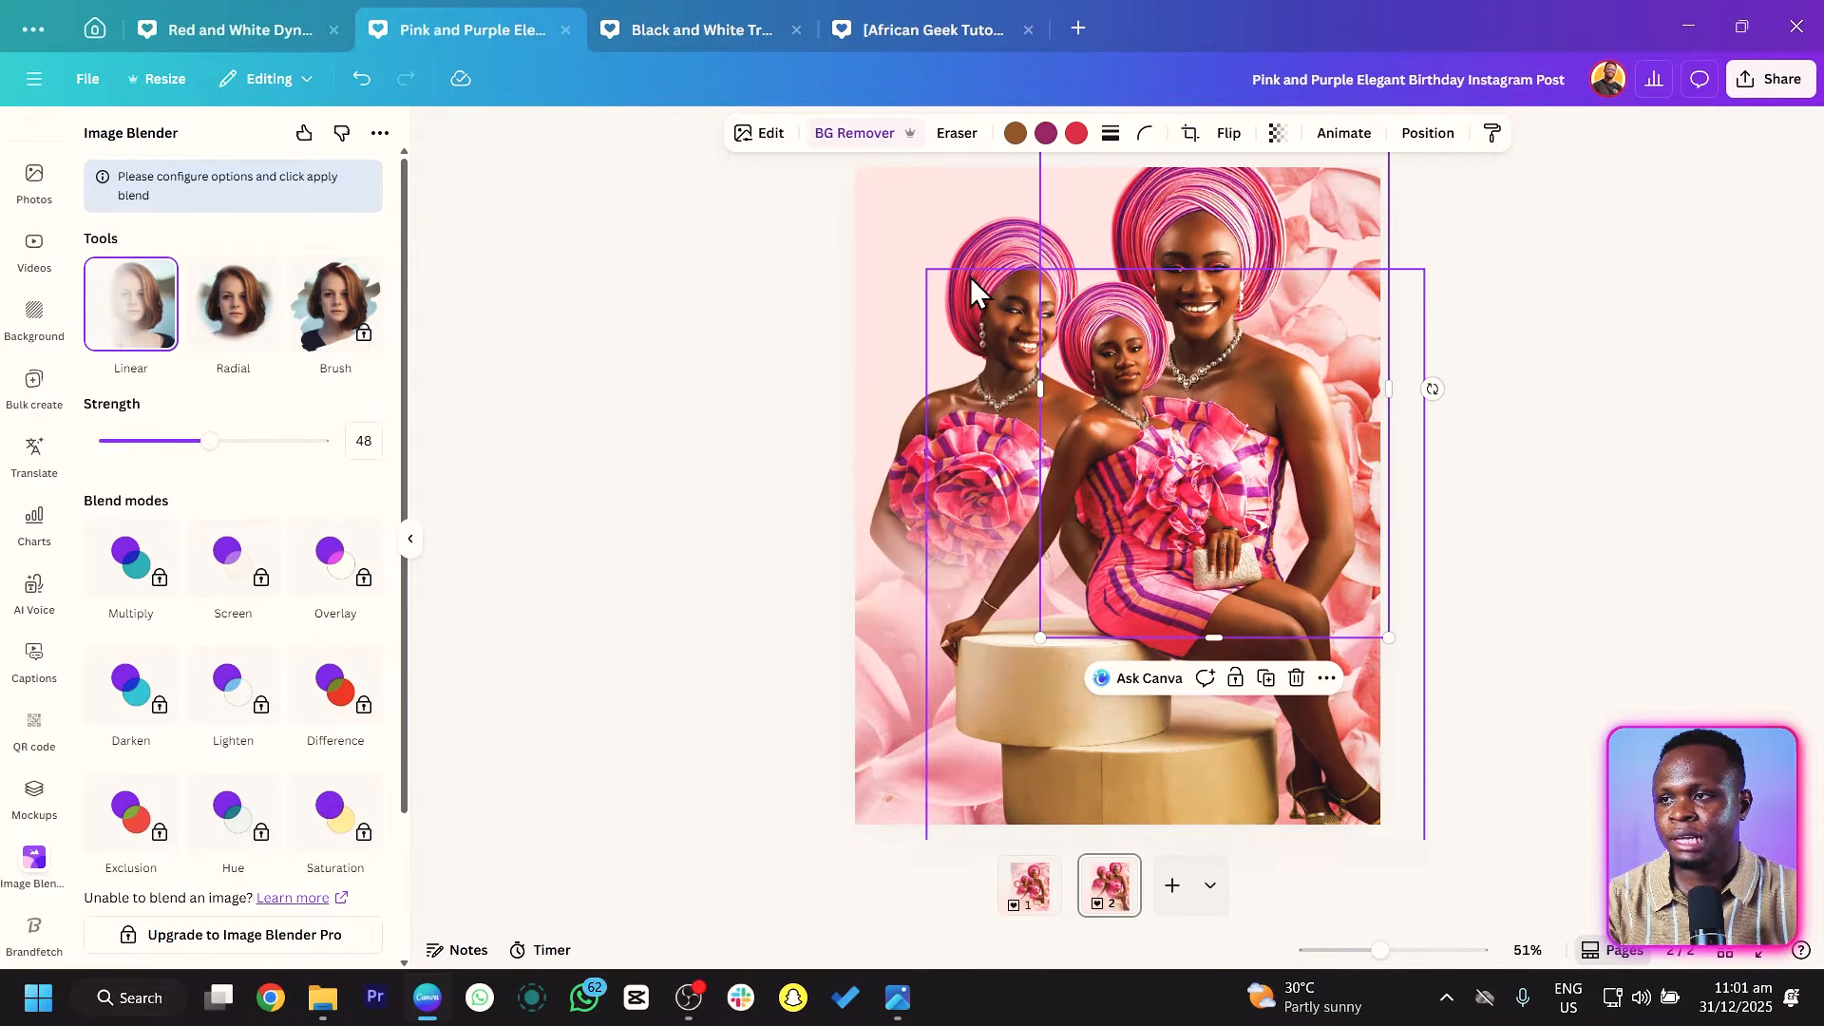
{"action": "left_click_drag", "start_coordinate": [971, 279], "coordinate": [972, 225]}
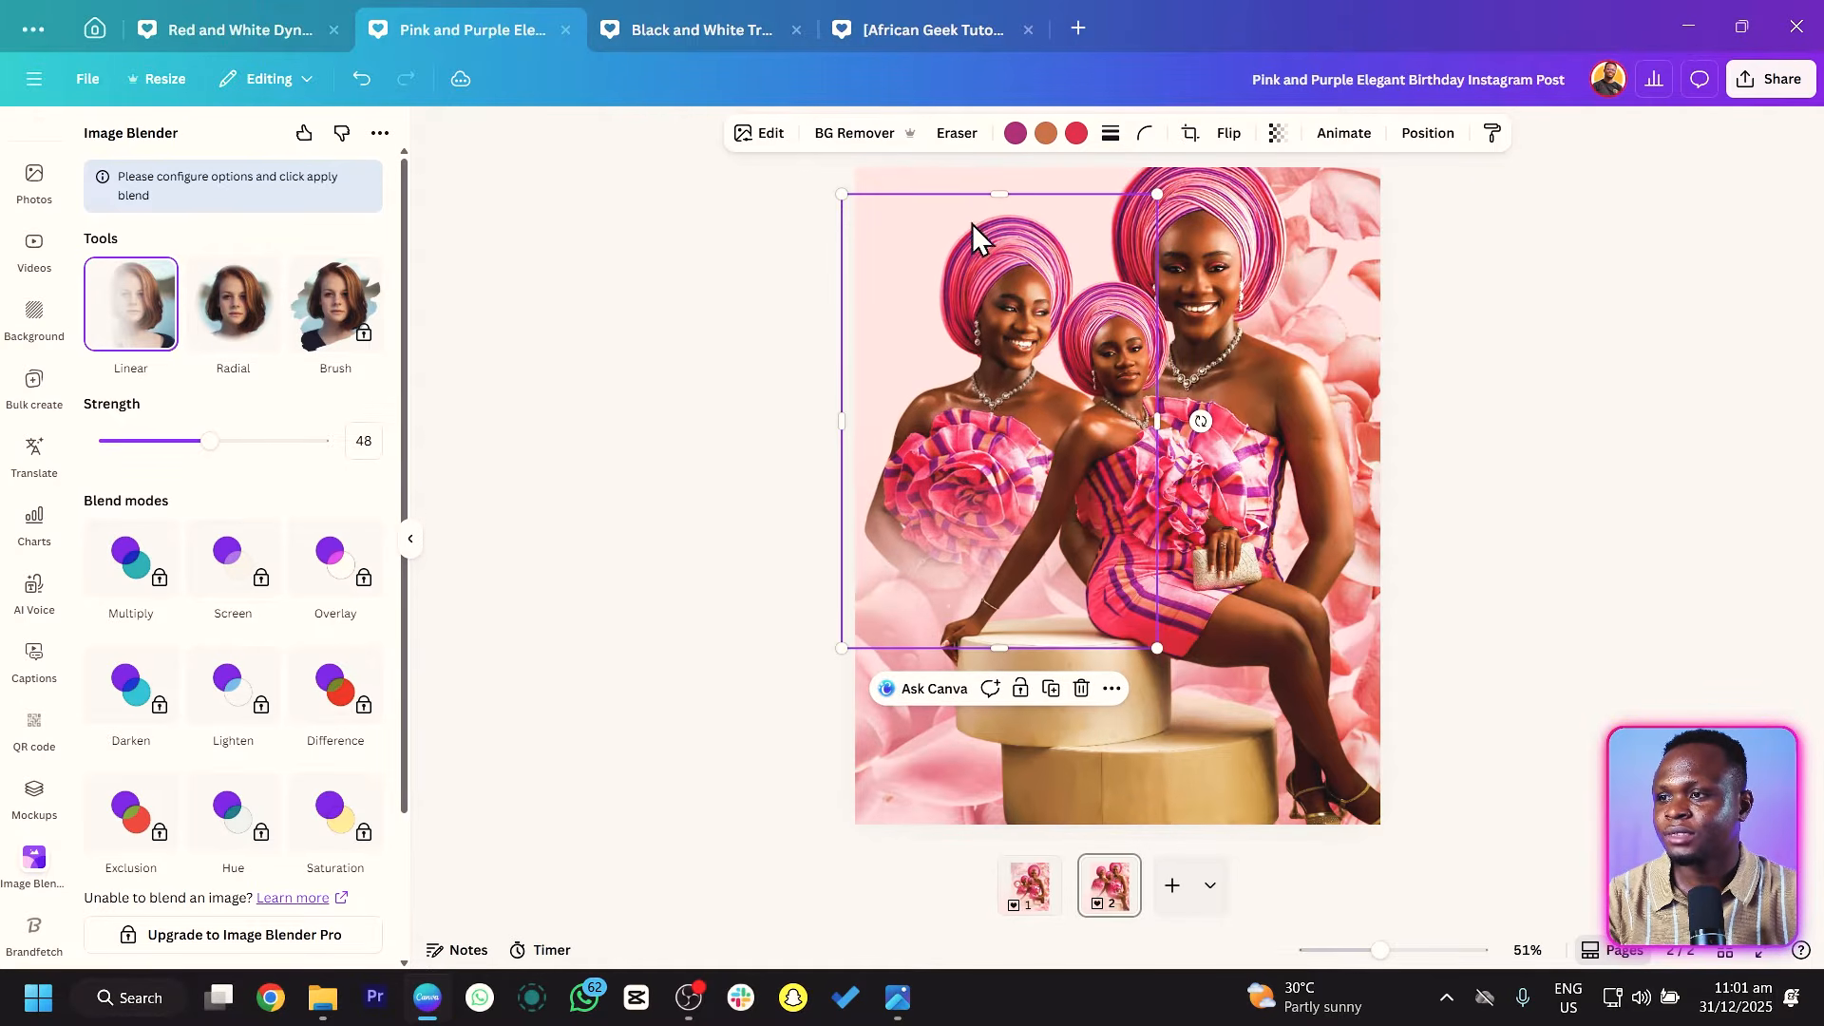
Scale all three portraits down together slightly and move them lower on the page, leaving space above the headwraps.
{"action": "left_click", "coordinate": [1233, 223]}
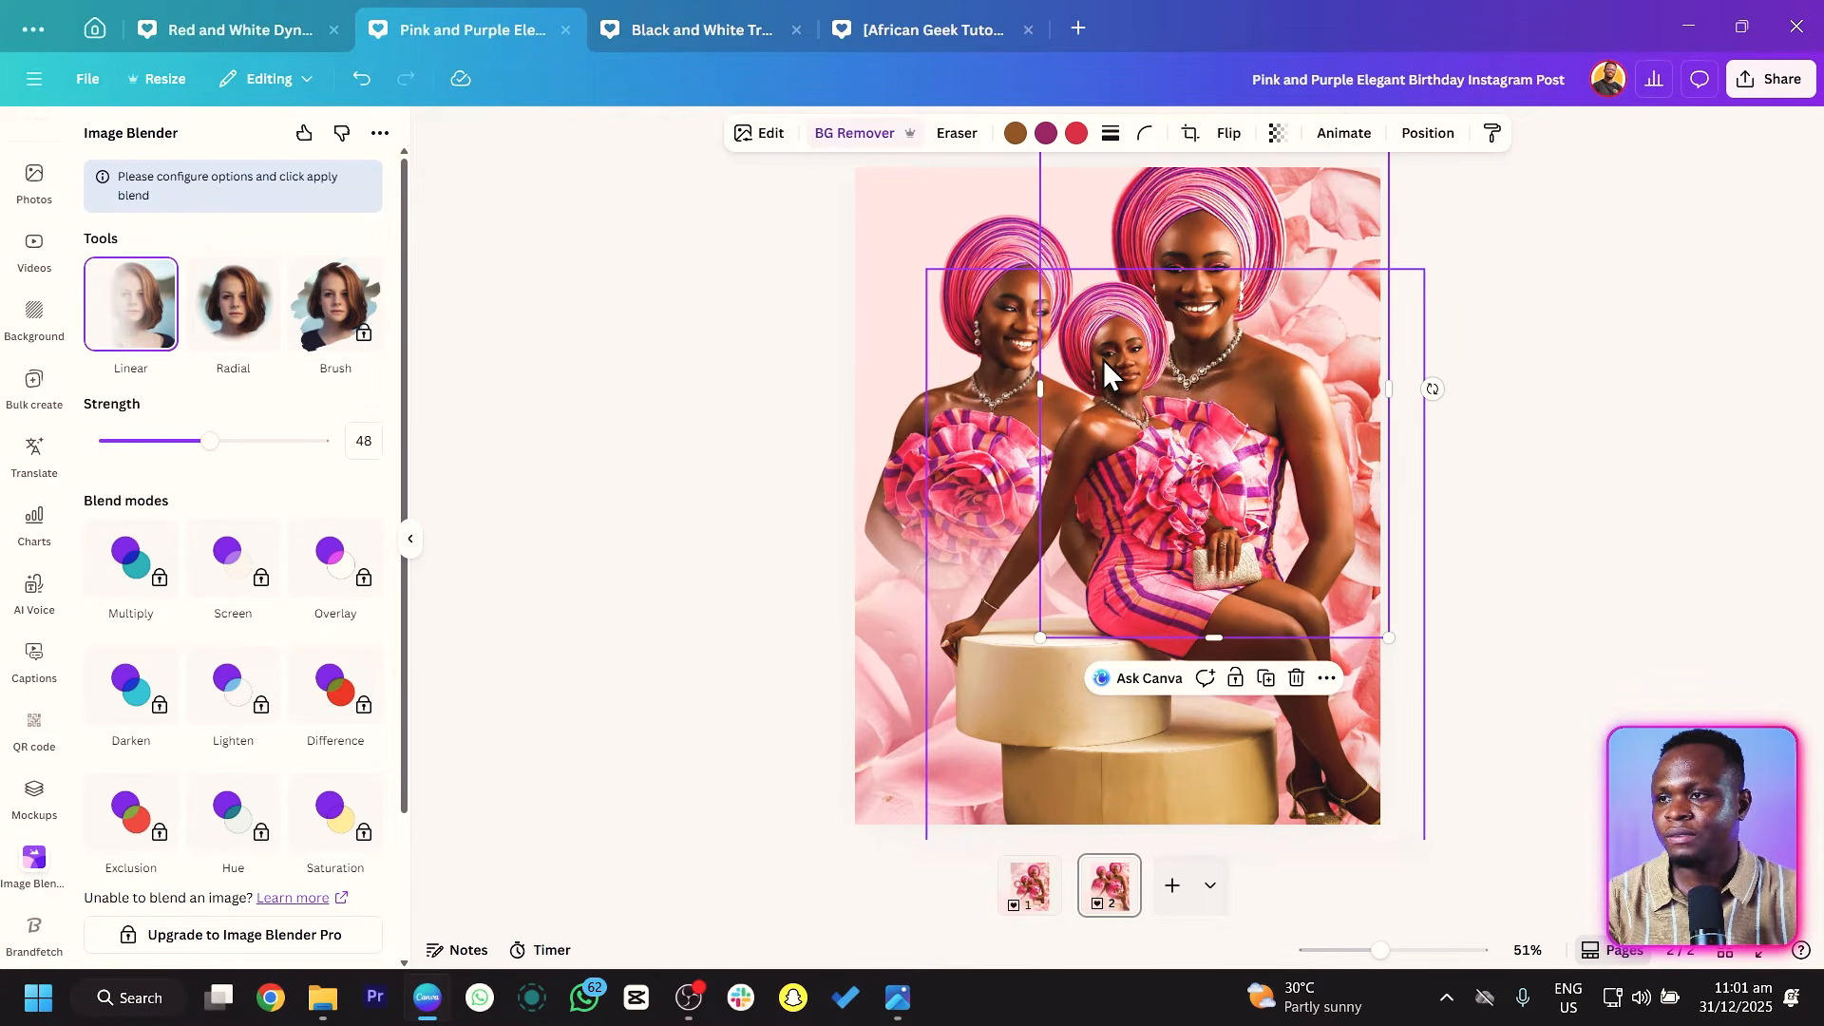
{"action": "left_click", "coordinate": [1103, 359], "text": "shift"}
{"action": "left_click", "coordinate": [903, 232], "text": "shift"}
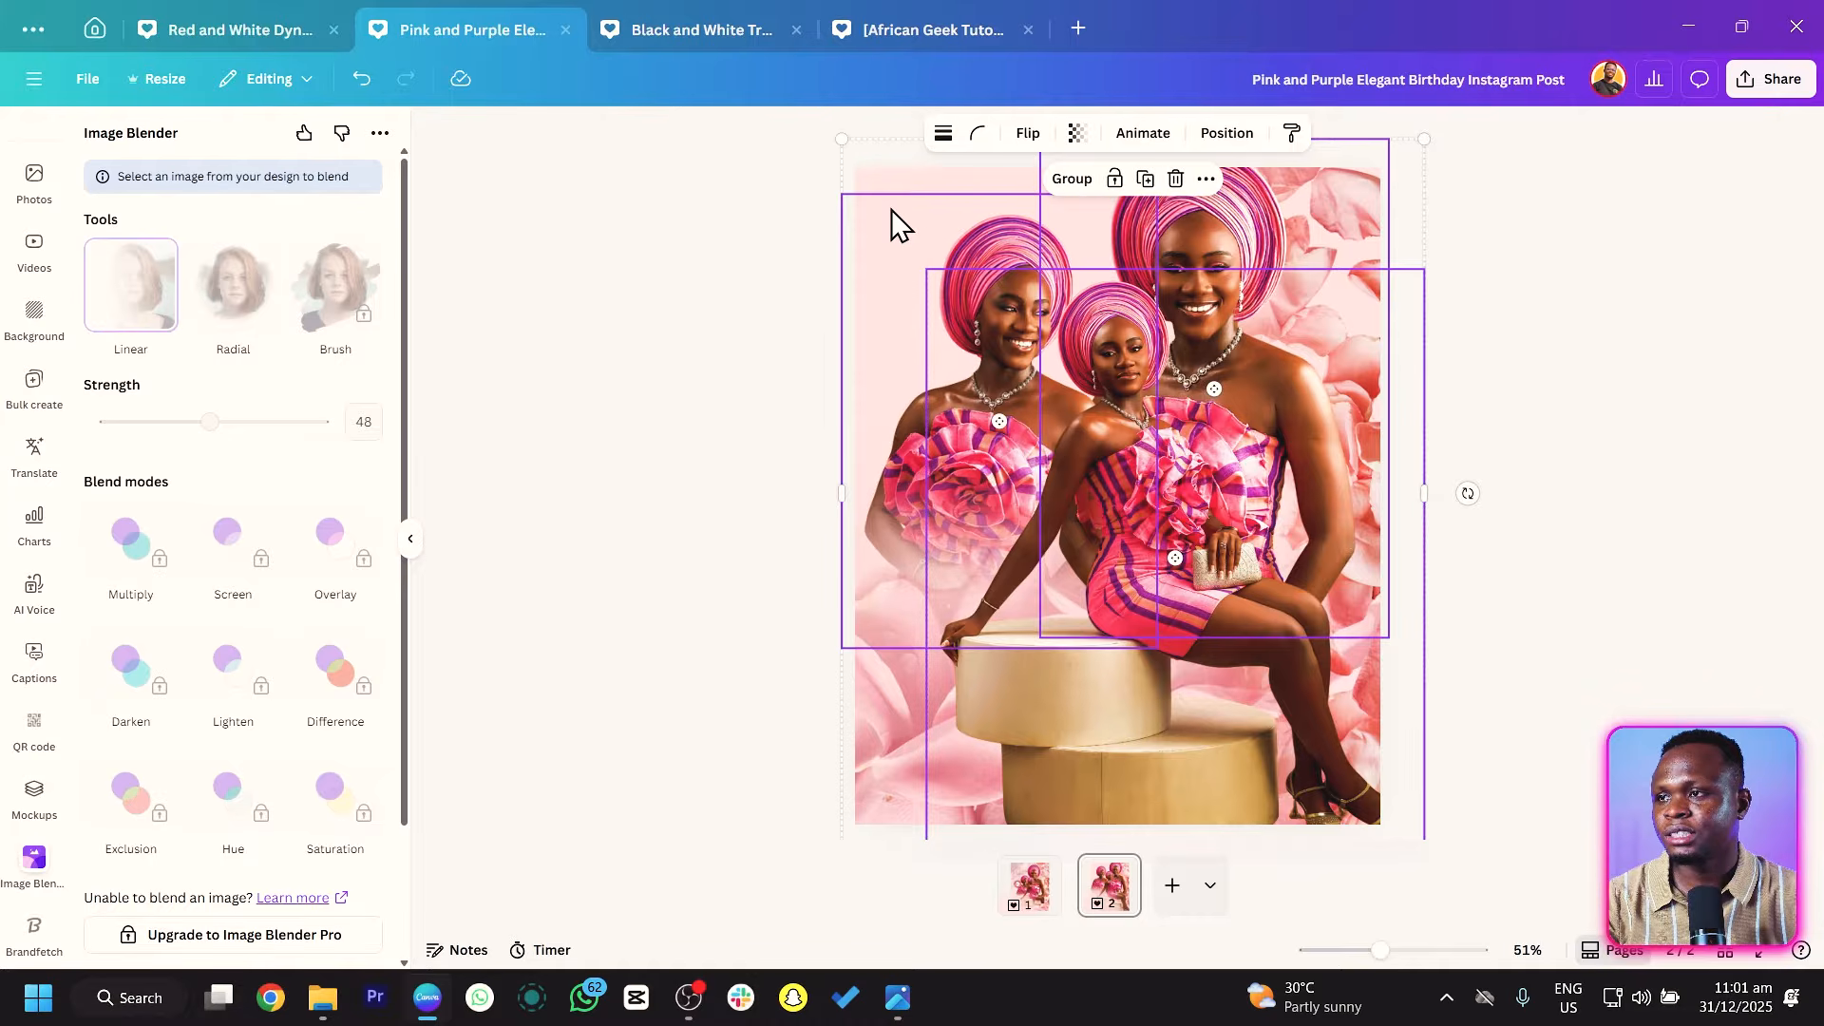
{"action": "left_click_drag", "start_coordinate": [844, 140], "coordinate": [864, 167]}
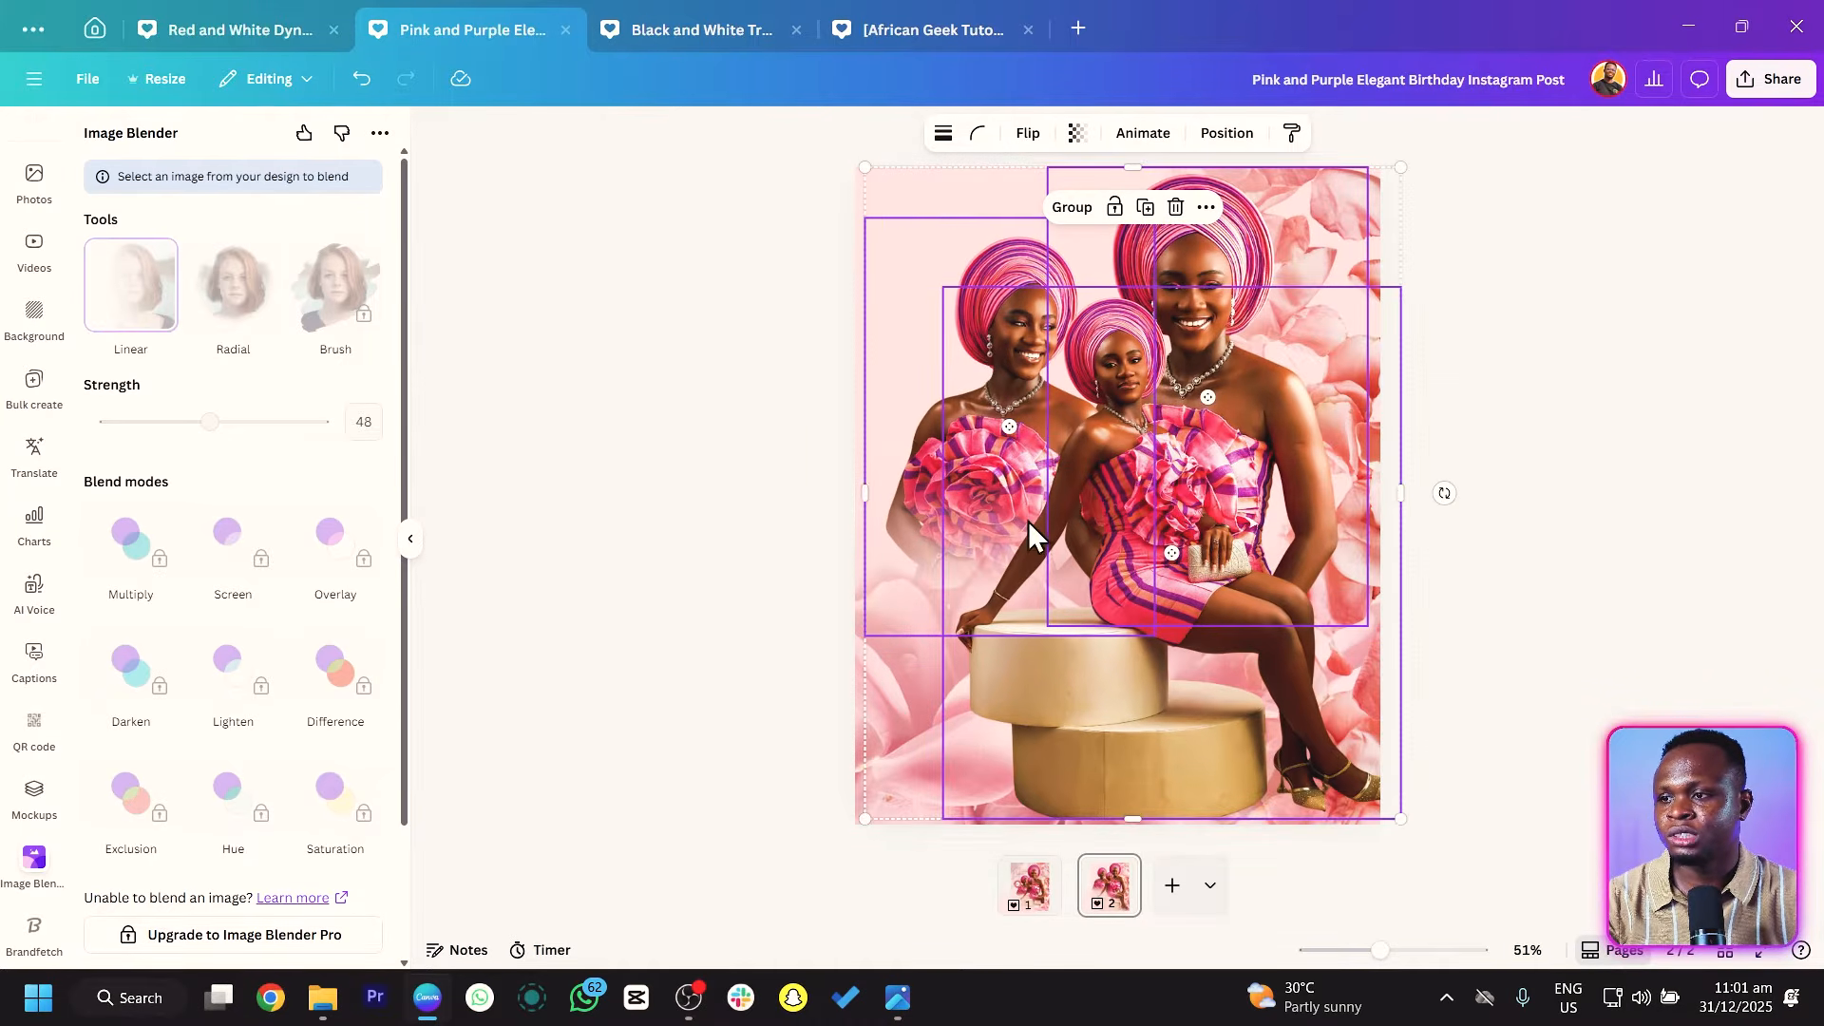
{"action": "left_click_drag", "start_coordinate": [1047, 660], "coordinate": [1047, 686]}
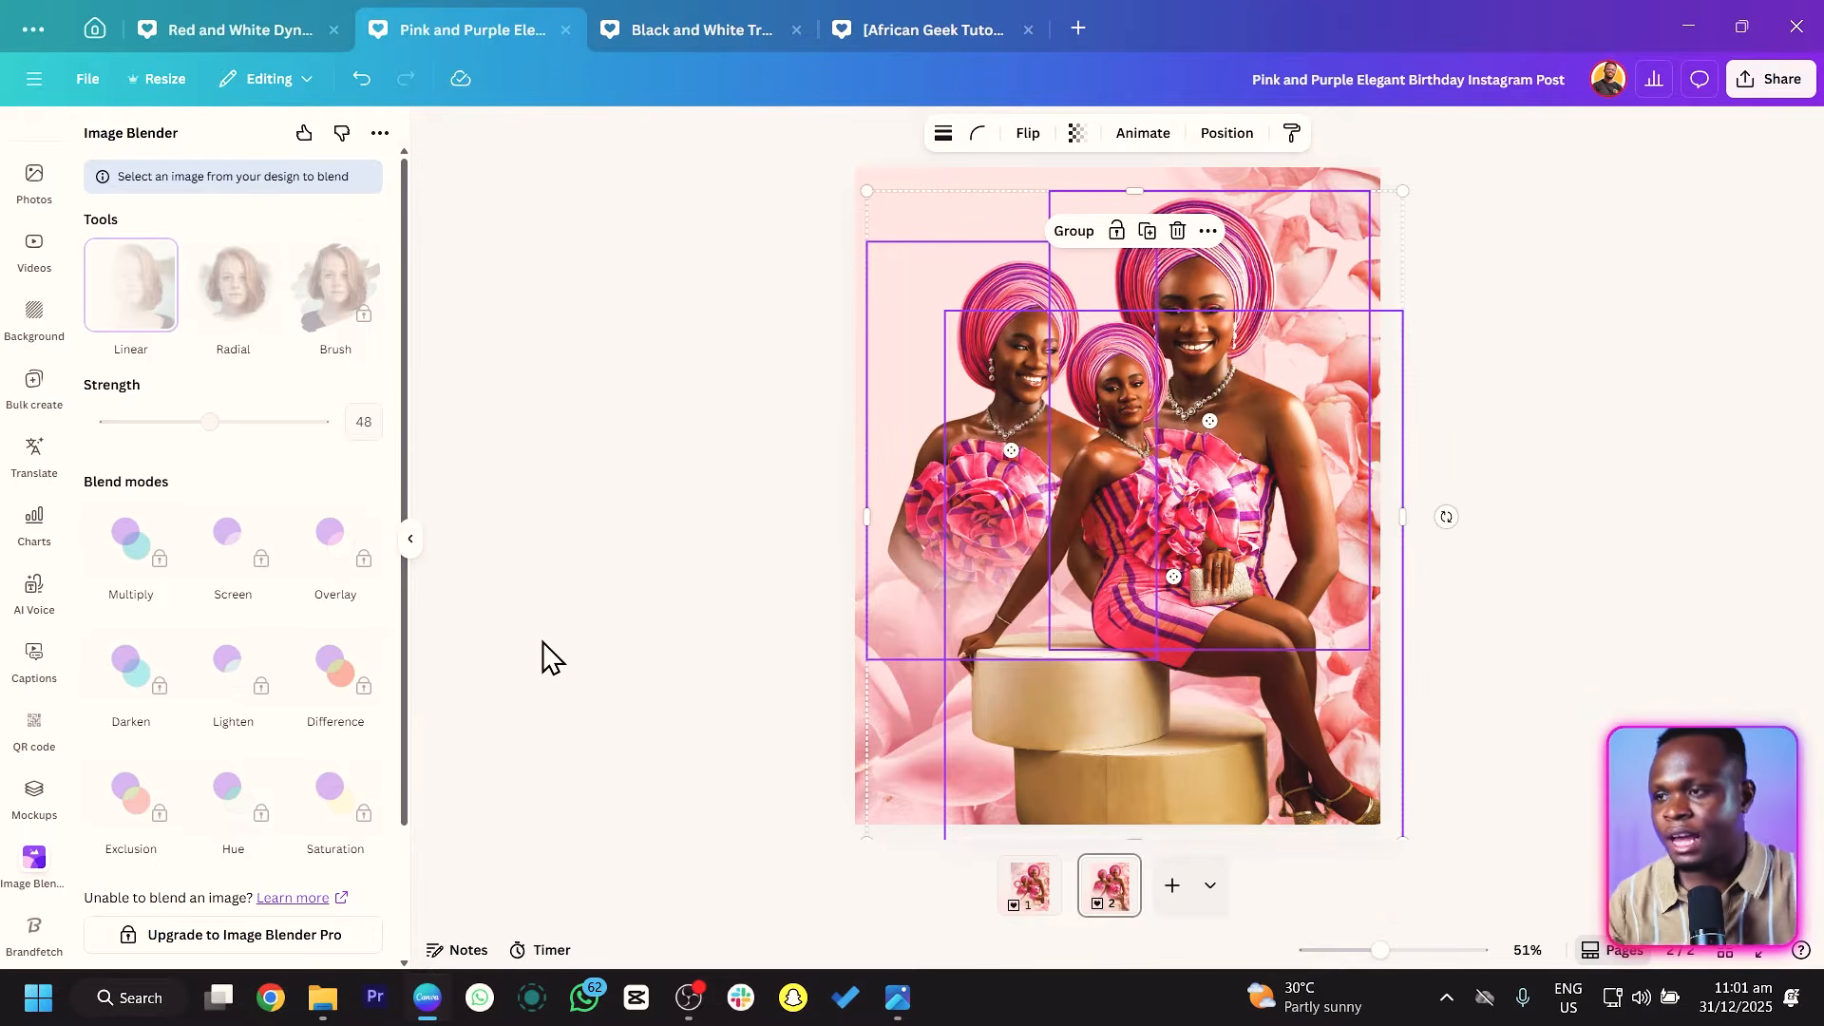
{"action": "left_click", "coordinate": [755, 612]}
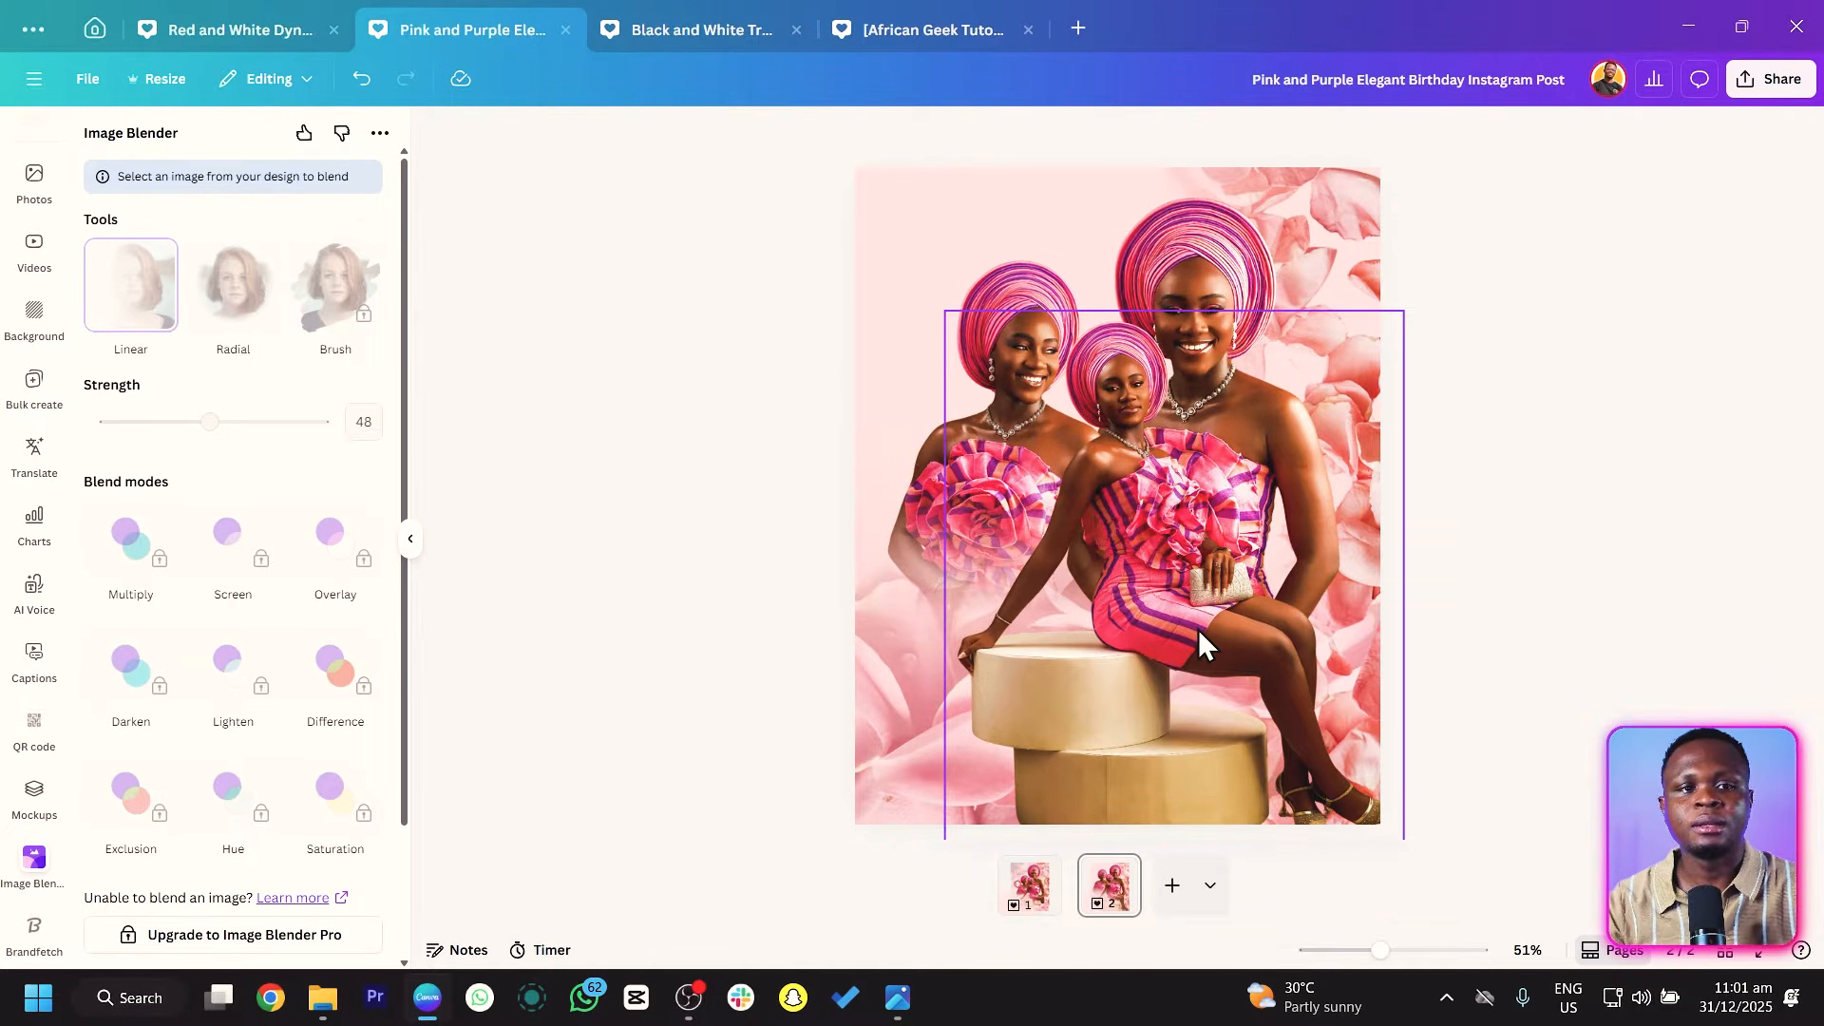
Nudge the seated portrait and the faded left portrait slightly down, and shift the large upper-body portrait slightly up and left.
{"action": "left_click_drag", "start_coordinate": [1201, 587], "coordinate": [1199, 605]}
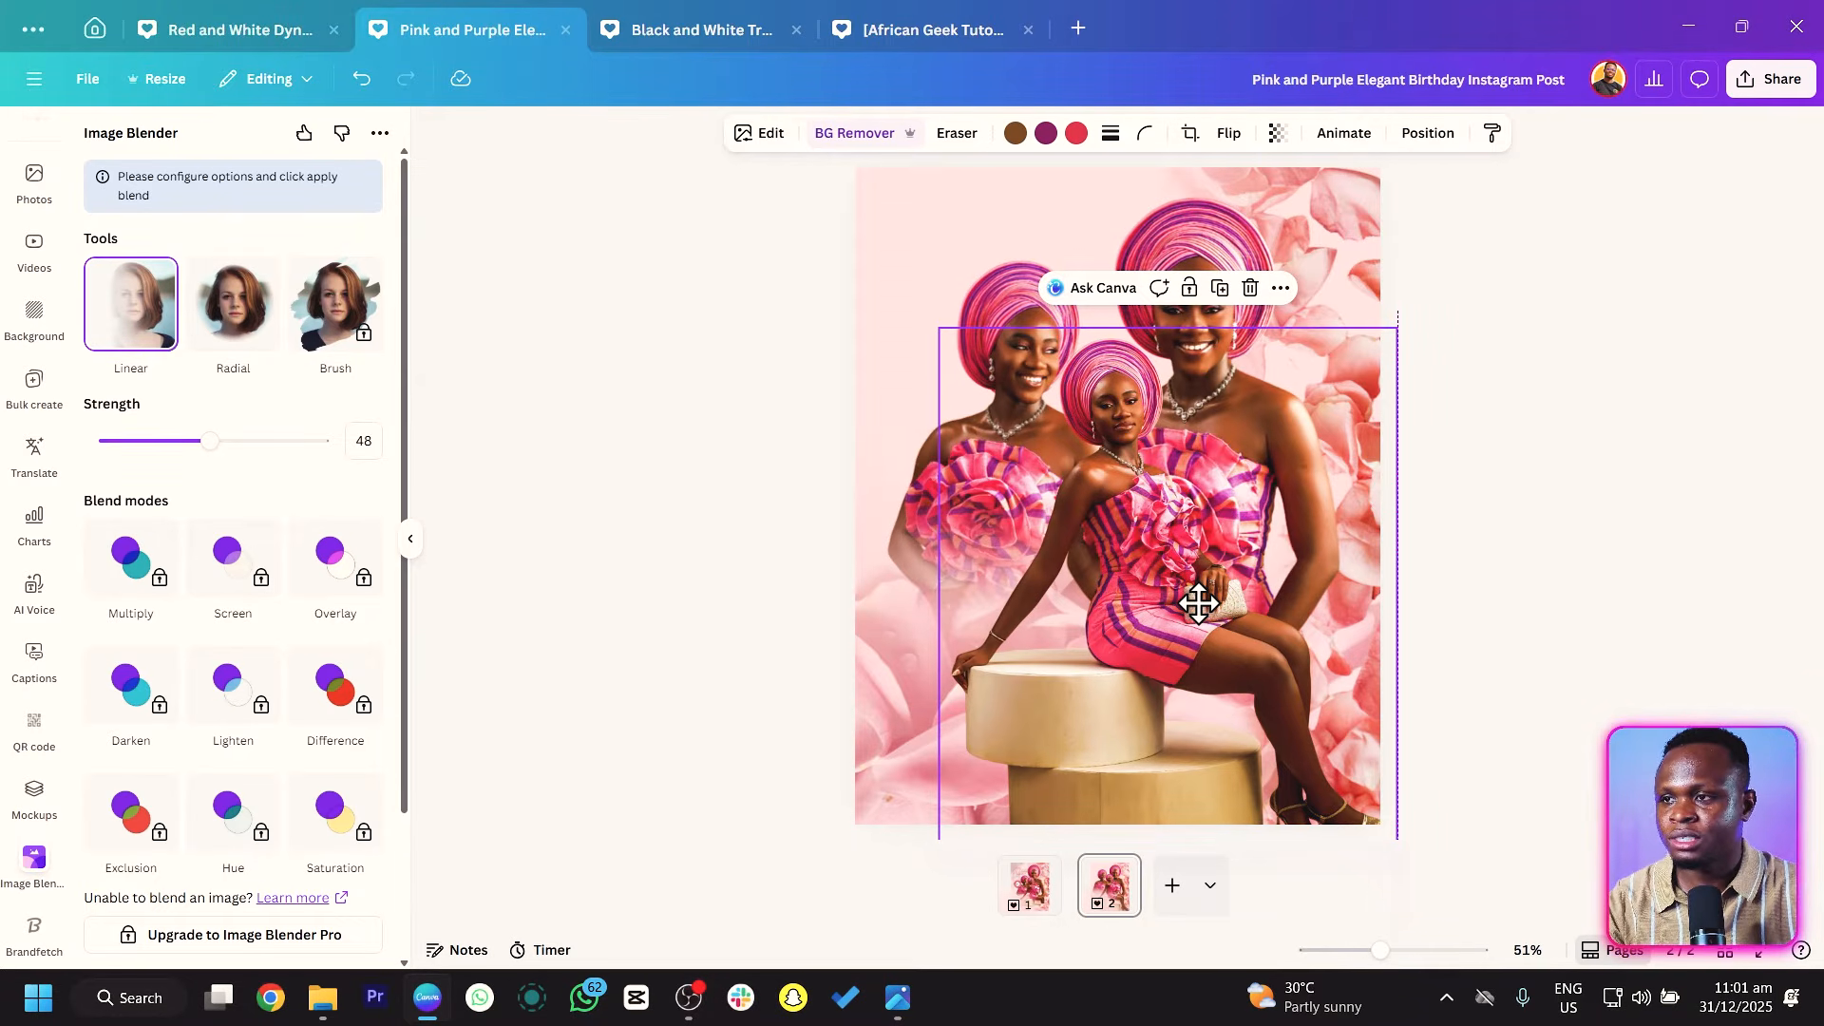
{"action": "left_click", "coordinate": [977, 317]}
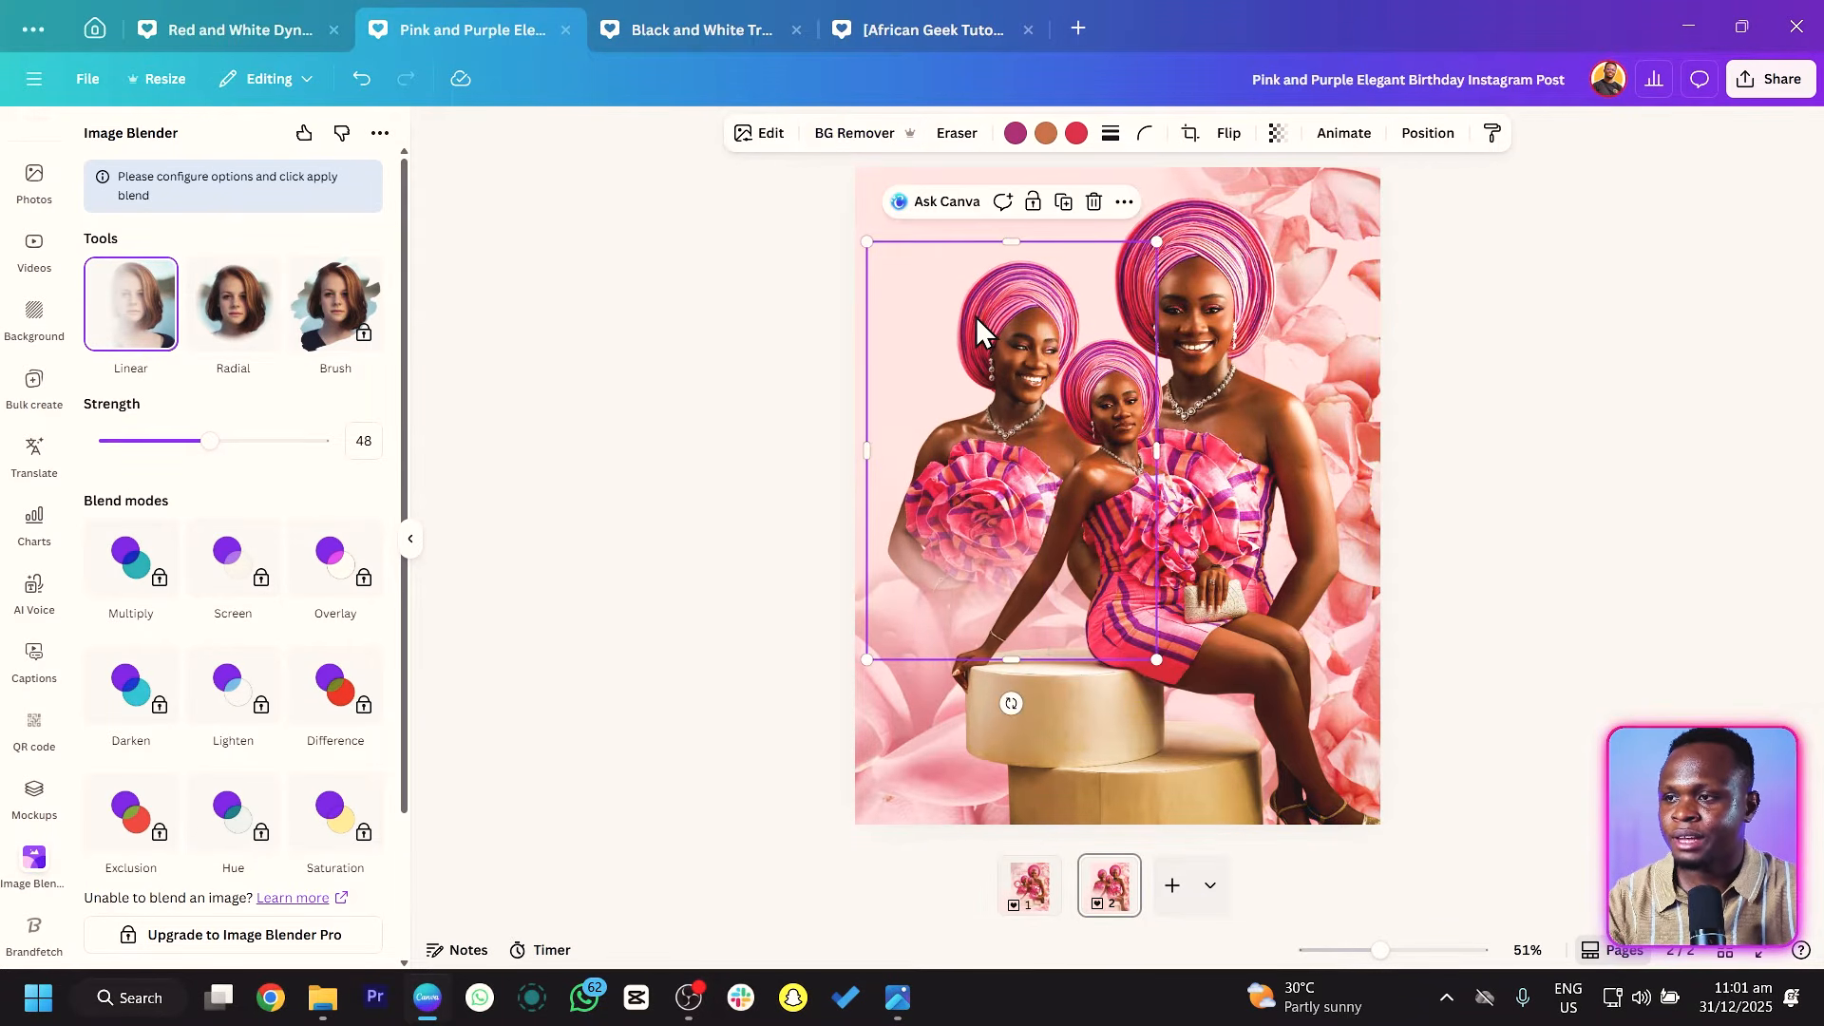
{"action": "left_click_drag", "start_coordinate": [977, 316], "coordinate": [975, 323]}
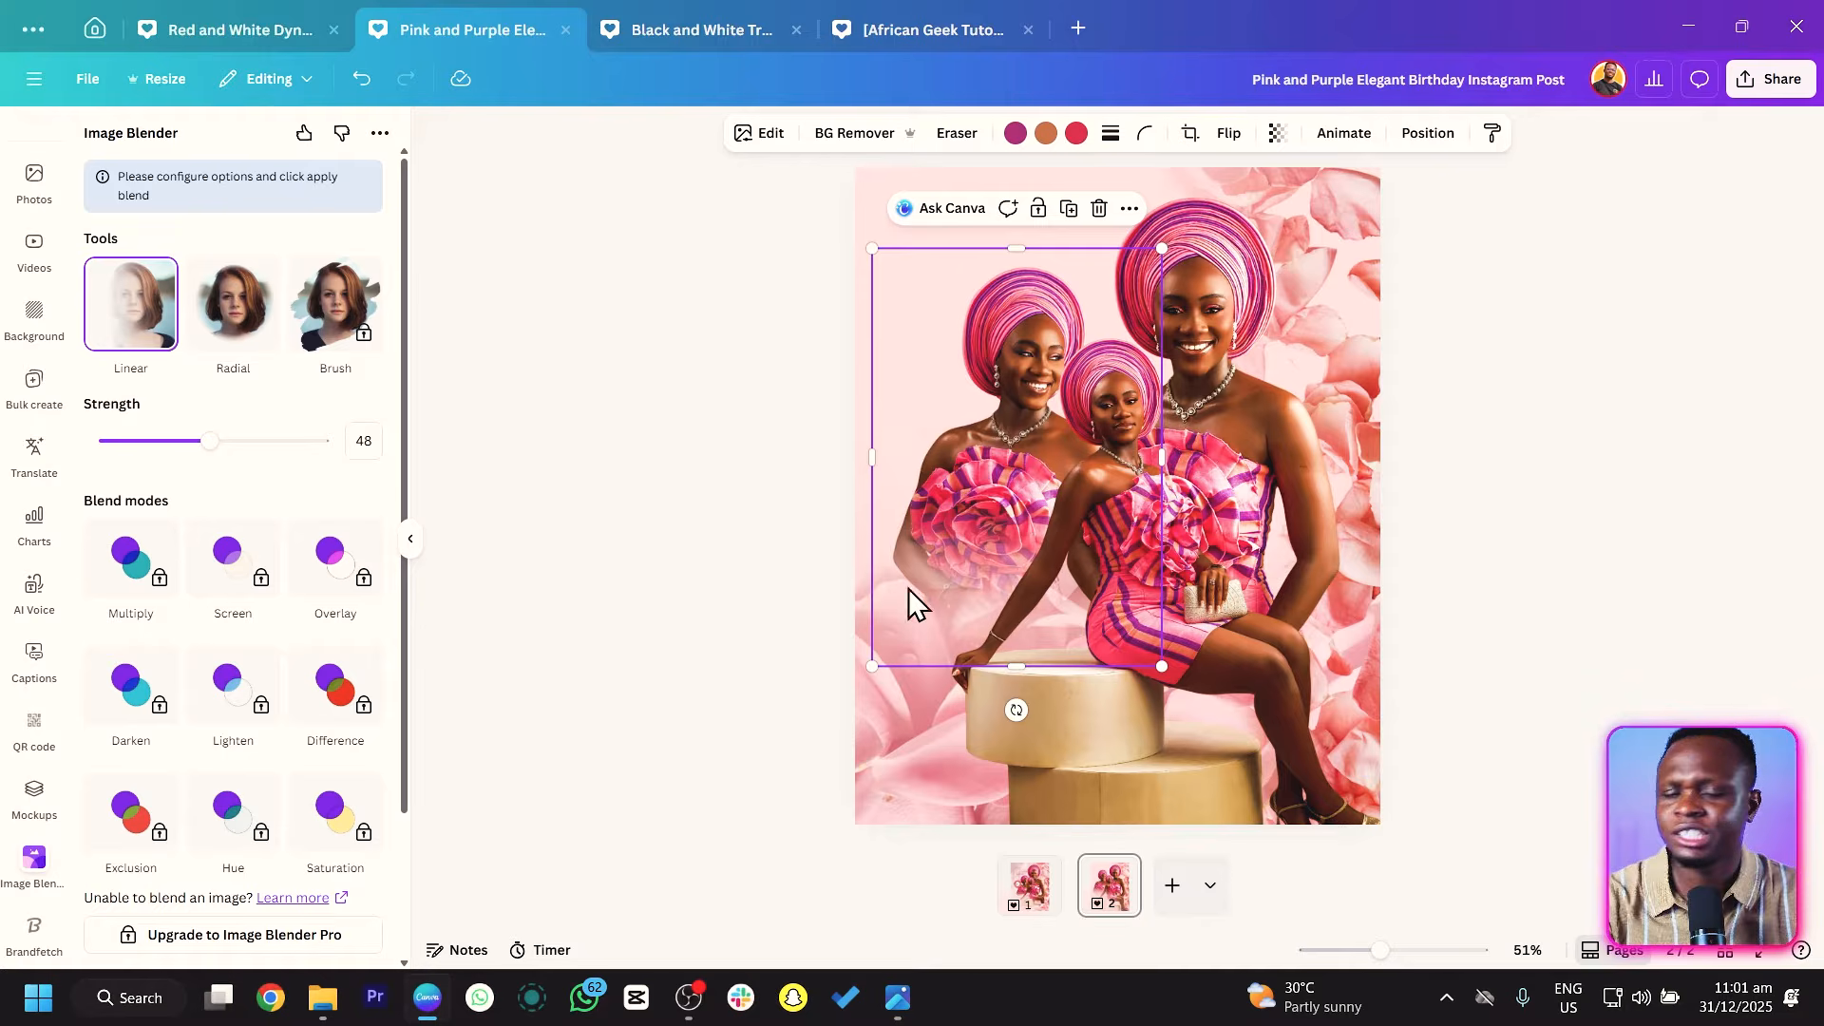
{"action": "left_click", "coordinate": [634, 613]}
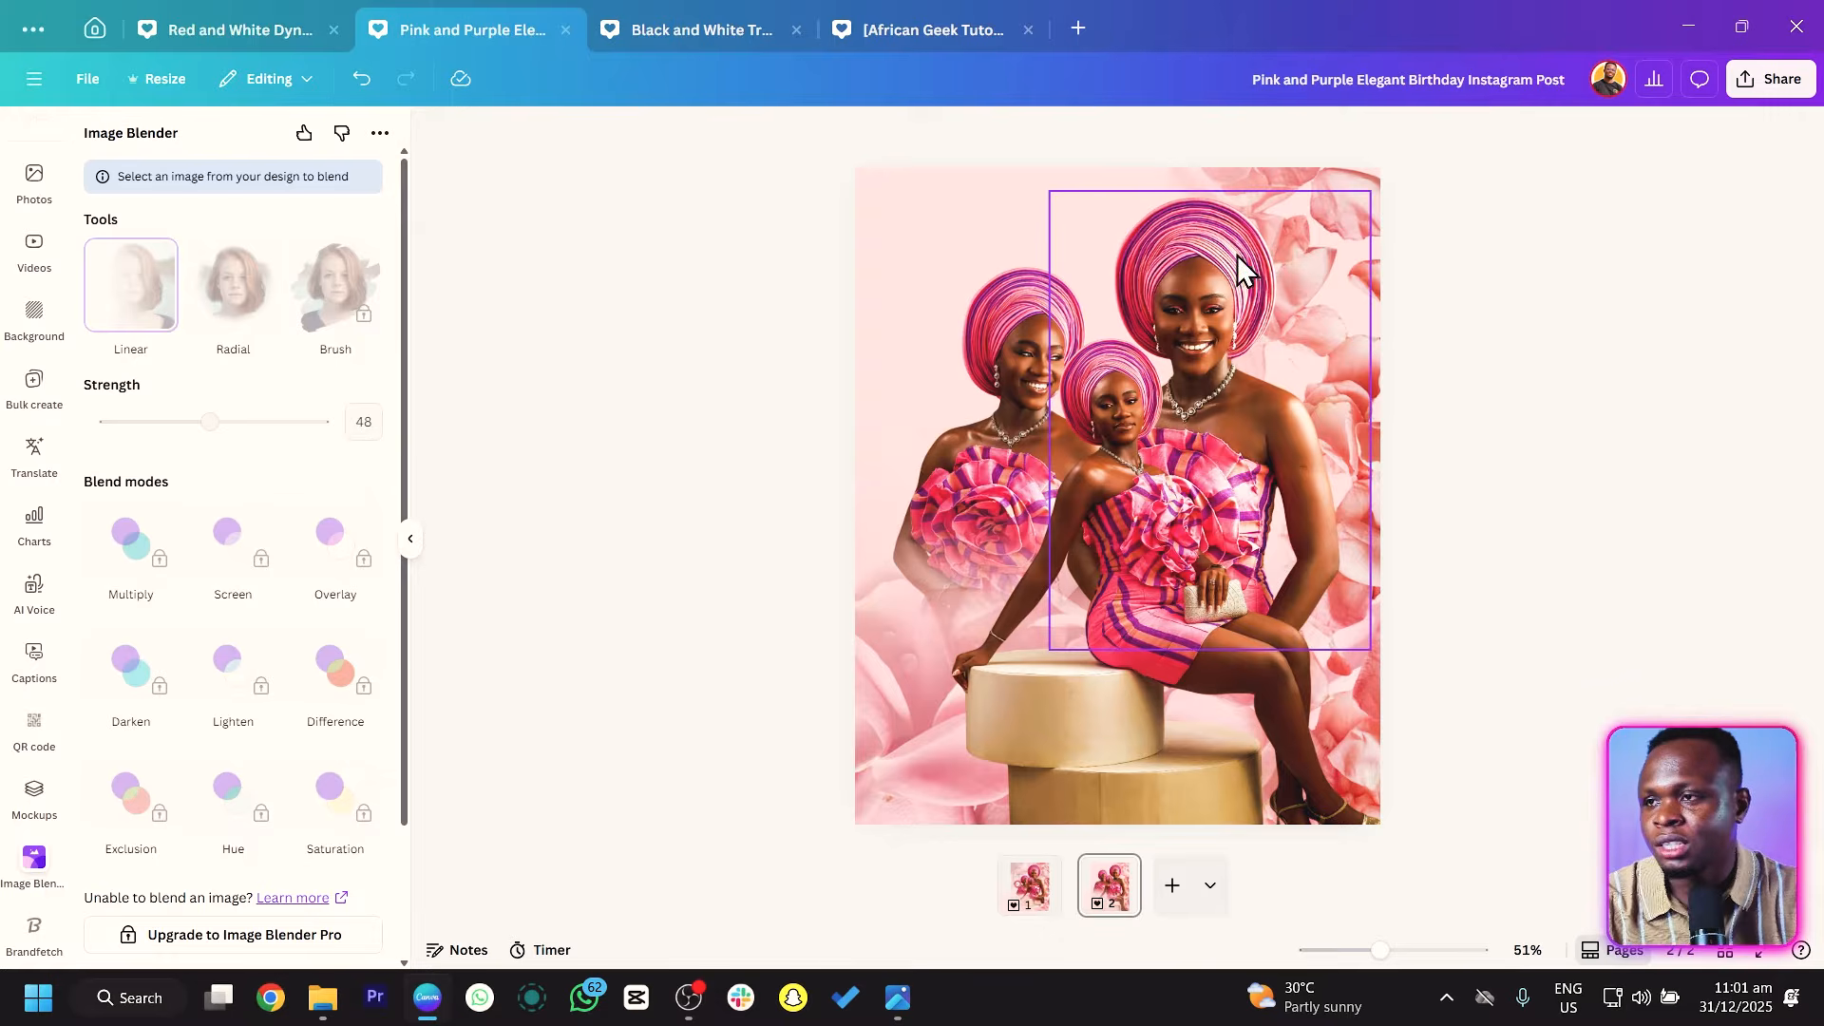
{"action": "left_click_drag", "start_coordinate": [1225, 268], "coordinate": [1200, 239]}
Add the pale pink watercolour rose from the recently used elements and move it over the lower right of the portraits.
{"action": "scroll", "coordinate": [38, 314], "scroll_direction": "up", "scroll_amount": 5}
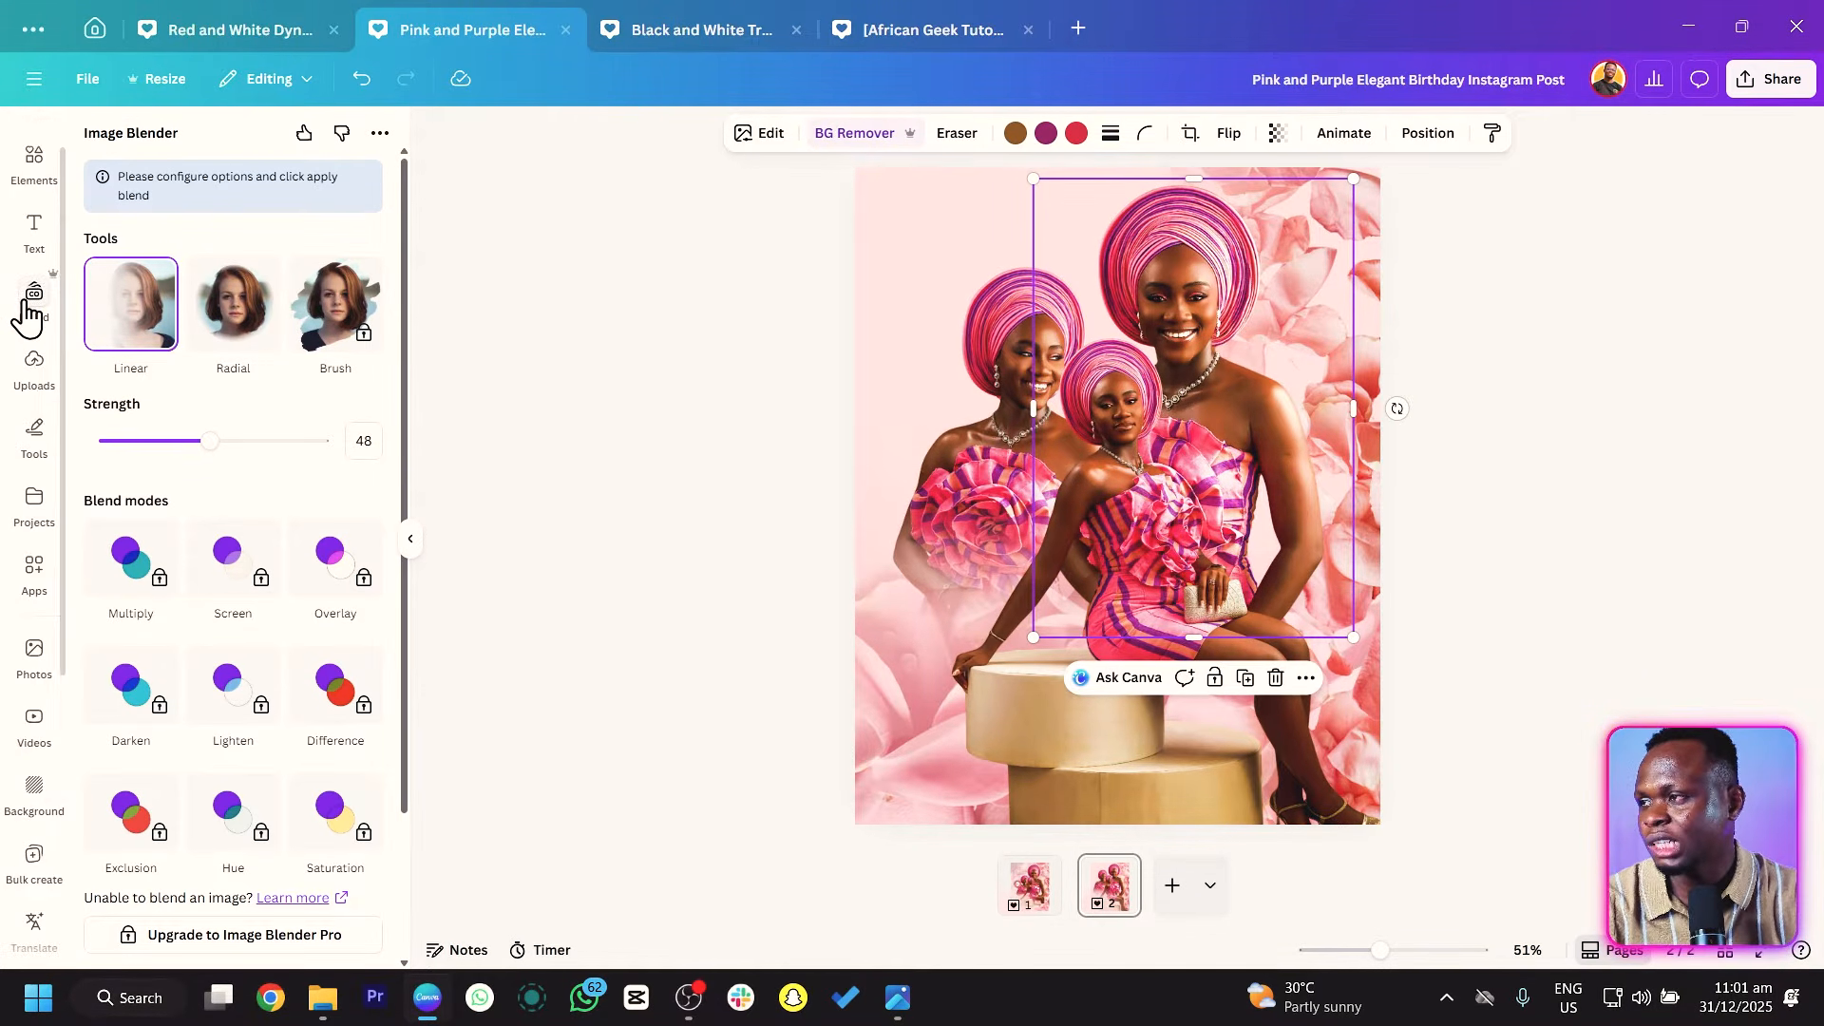
{"action": "left_click", "coordinate": [43, 211]}
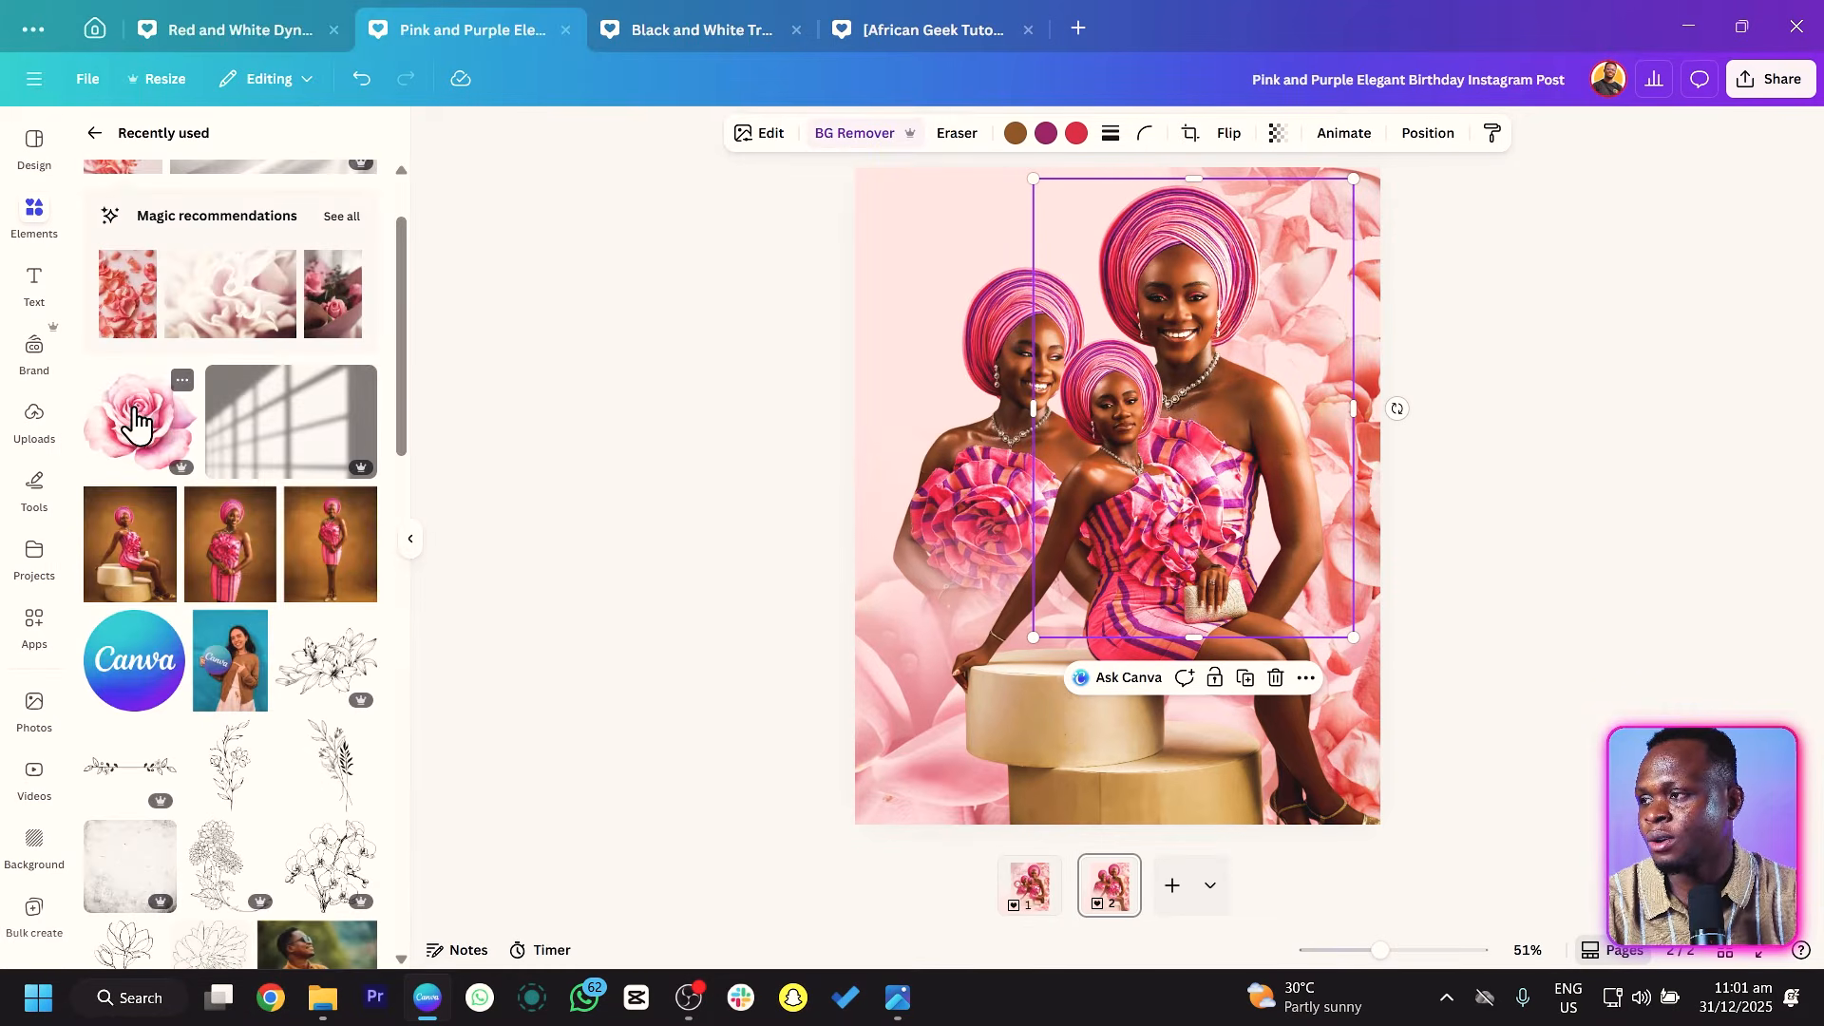
{"action": "left_click", "coordinate": [158, 551]}
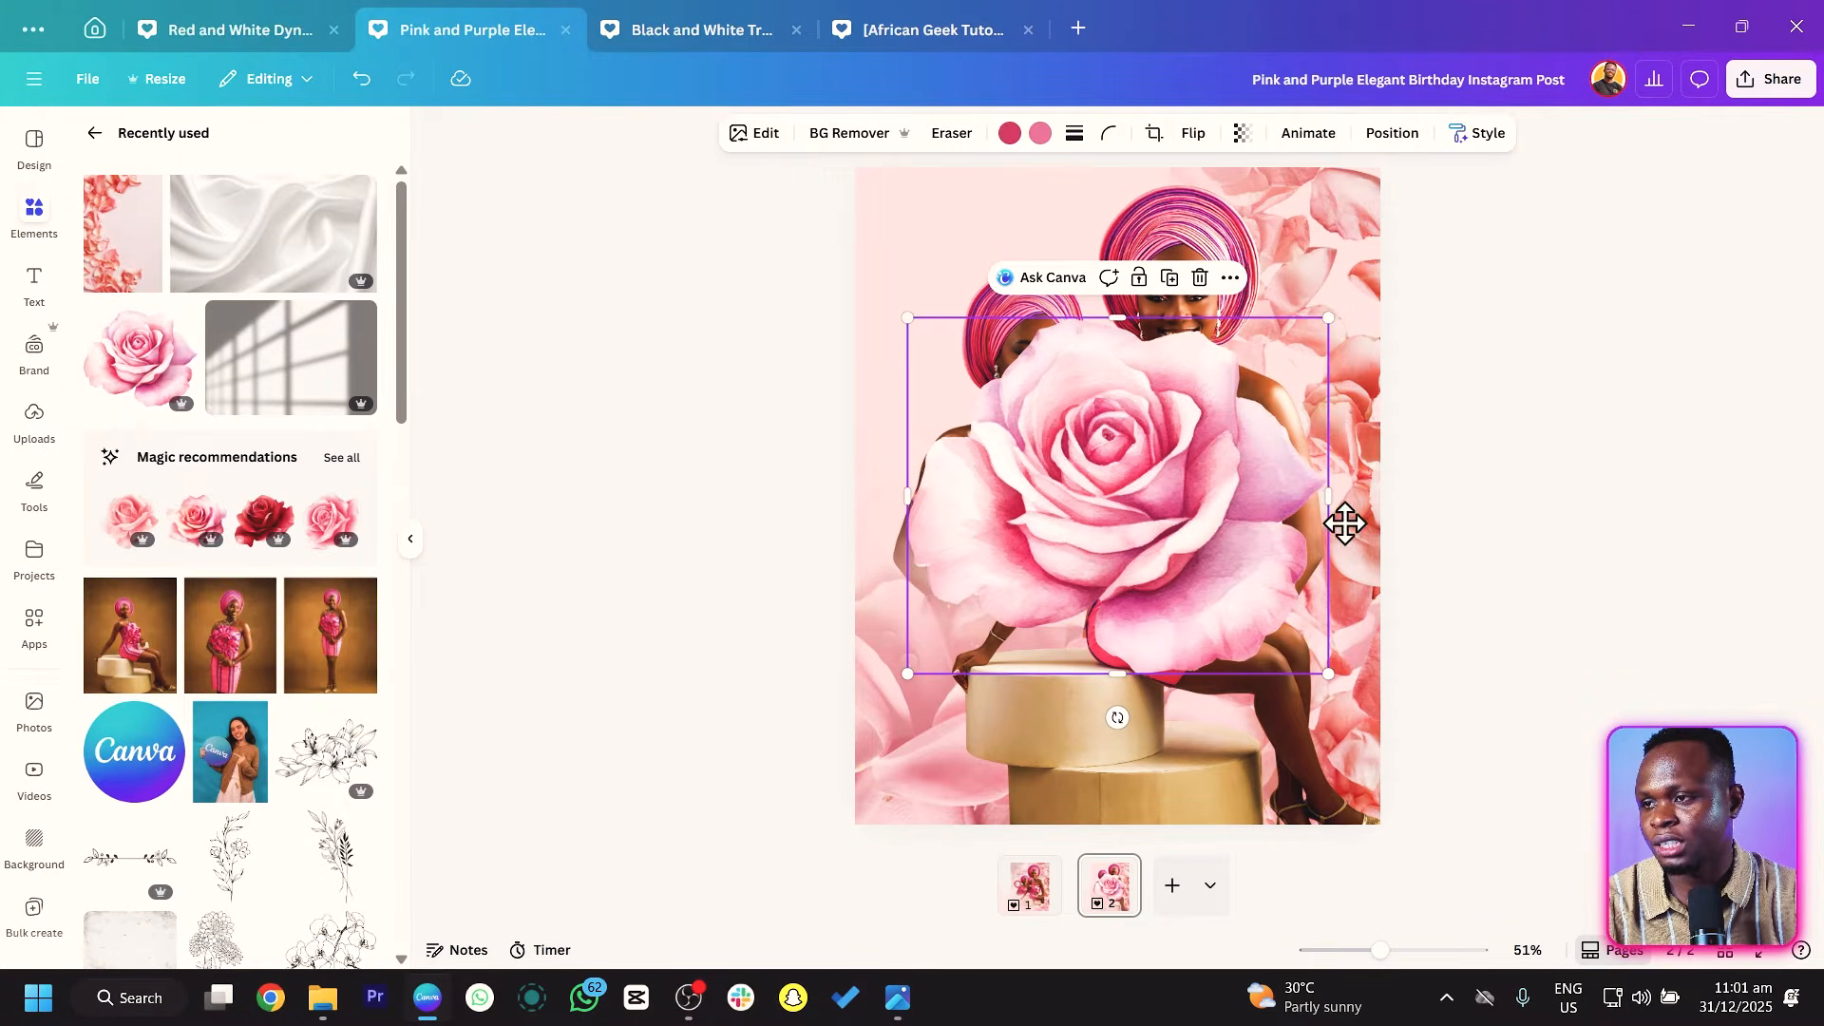
{"action": "left_click_drag", "start_coordinate": [1343, 521], "coordinate": [1457, 546]}
{"action": "scroll", "coordinate": [249, 520], "scroll_direction": "down", "scroll_amount": 2}
{"action": "scroll", "coordinate": [249, 521], "scroll_direction": "down", "scroll_amount": 6}
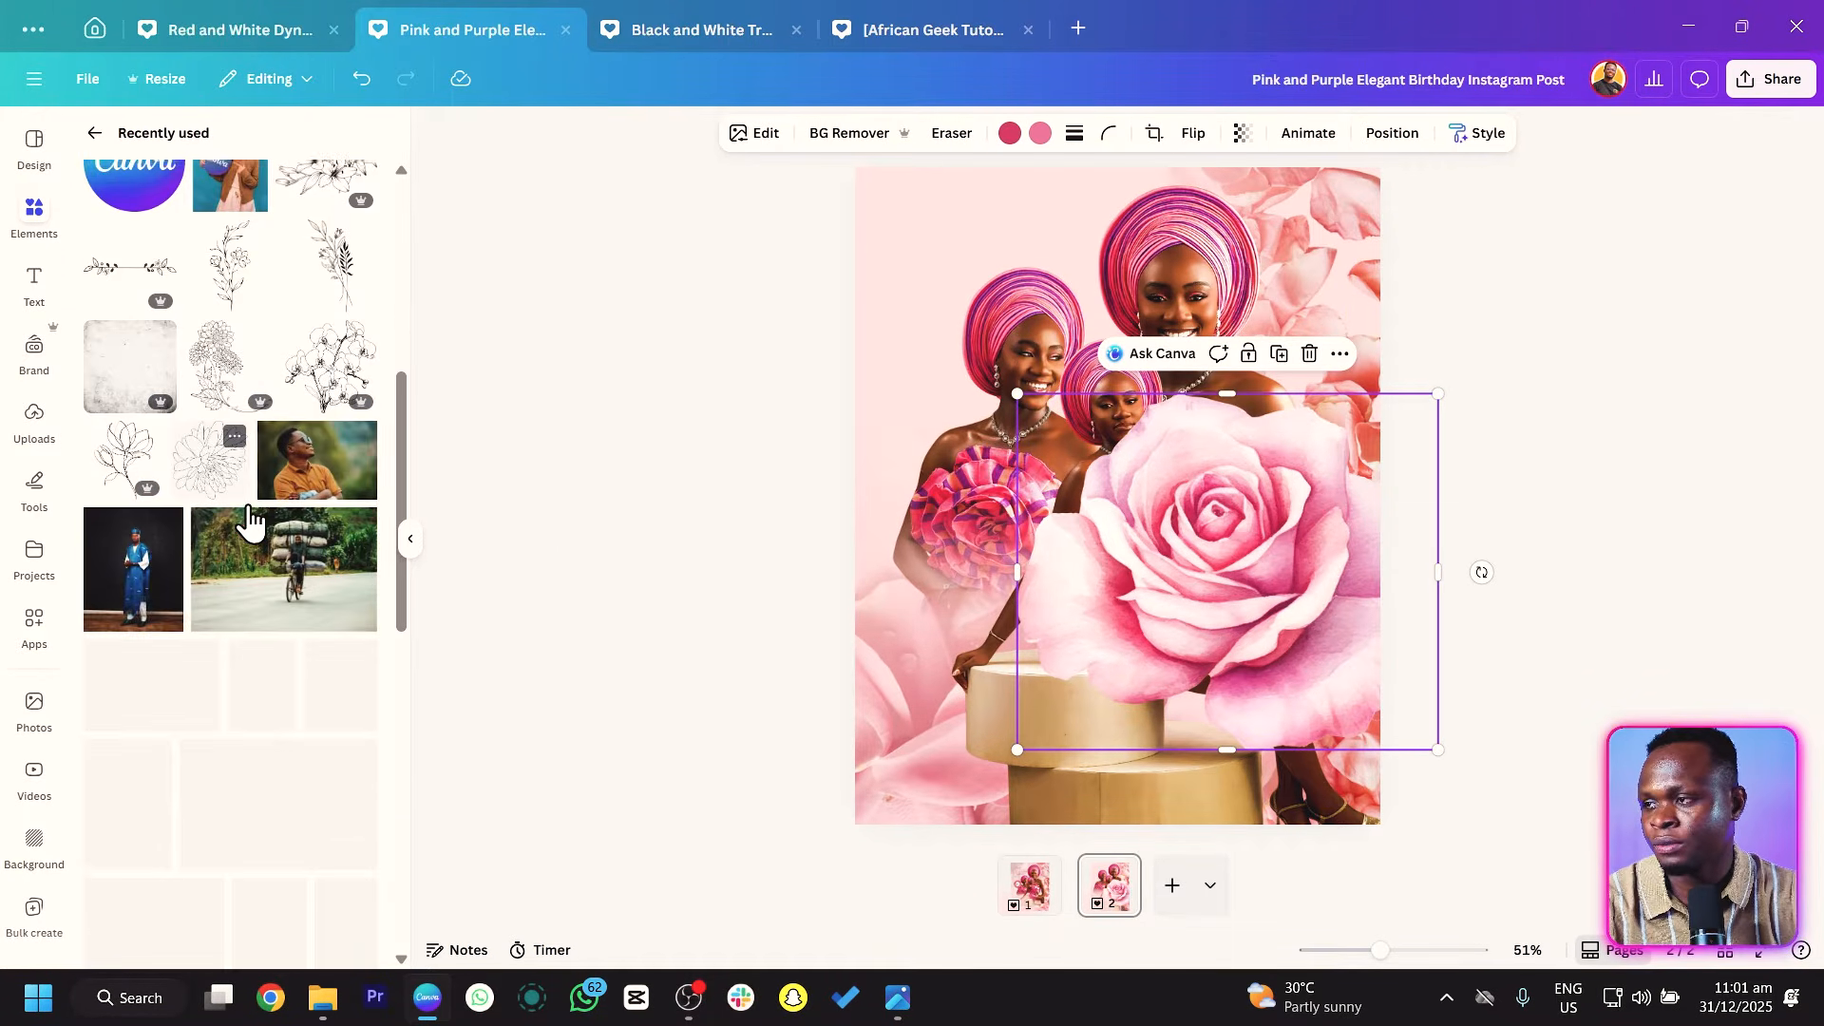
{"action": "scroll", "coordinate": [249, 521], "scroll_direction": "up", "scroll_amount": 5}
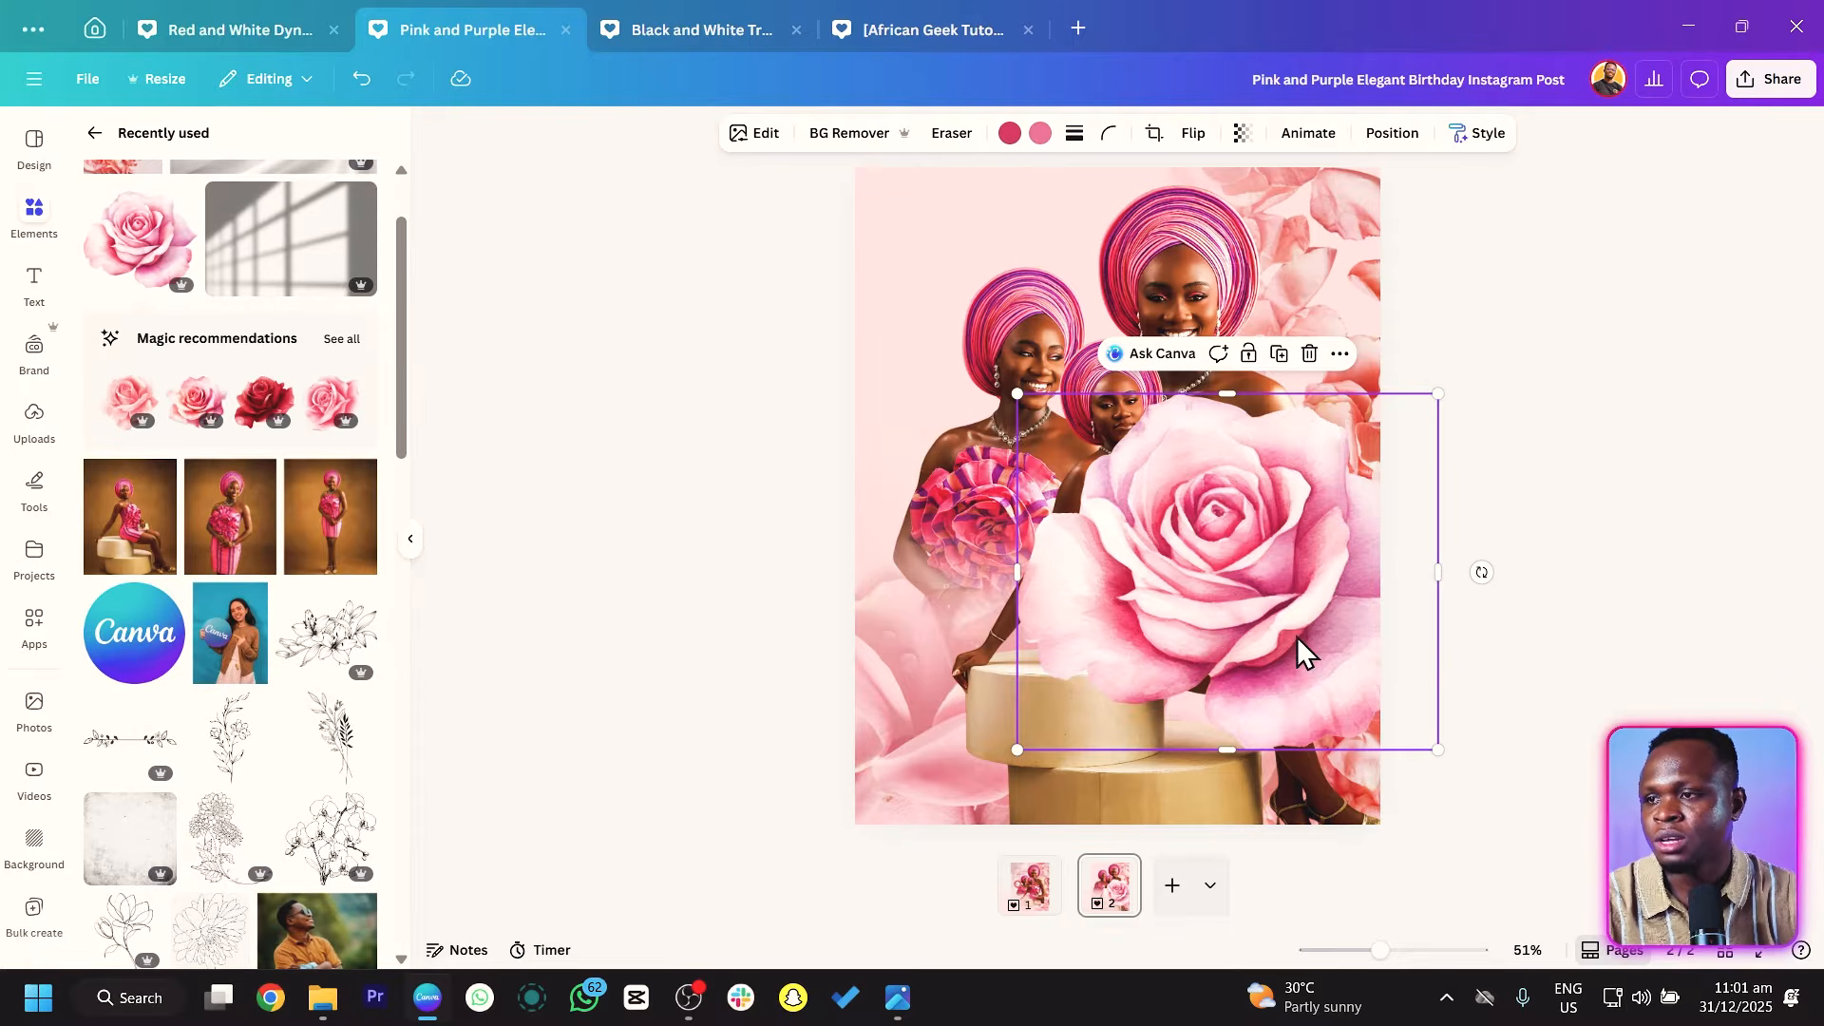
Add the recommended coral-pink rose, remove the pale pink one, and place the new rose at the page's bottom centre.
{"action": "left_click", "coordinate": [195, 397]}
{"action": "left_click_drag", "start_coordinate": [1014, 561], "coordinate": [905, 772]}
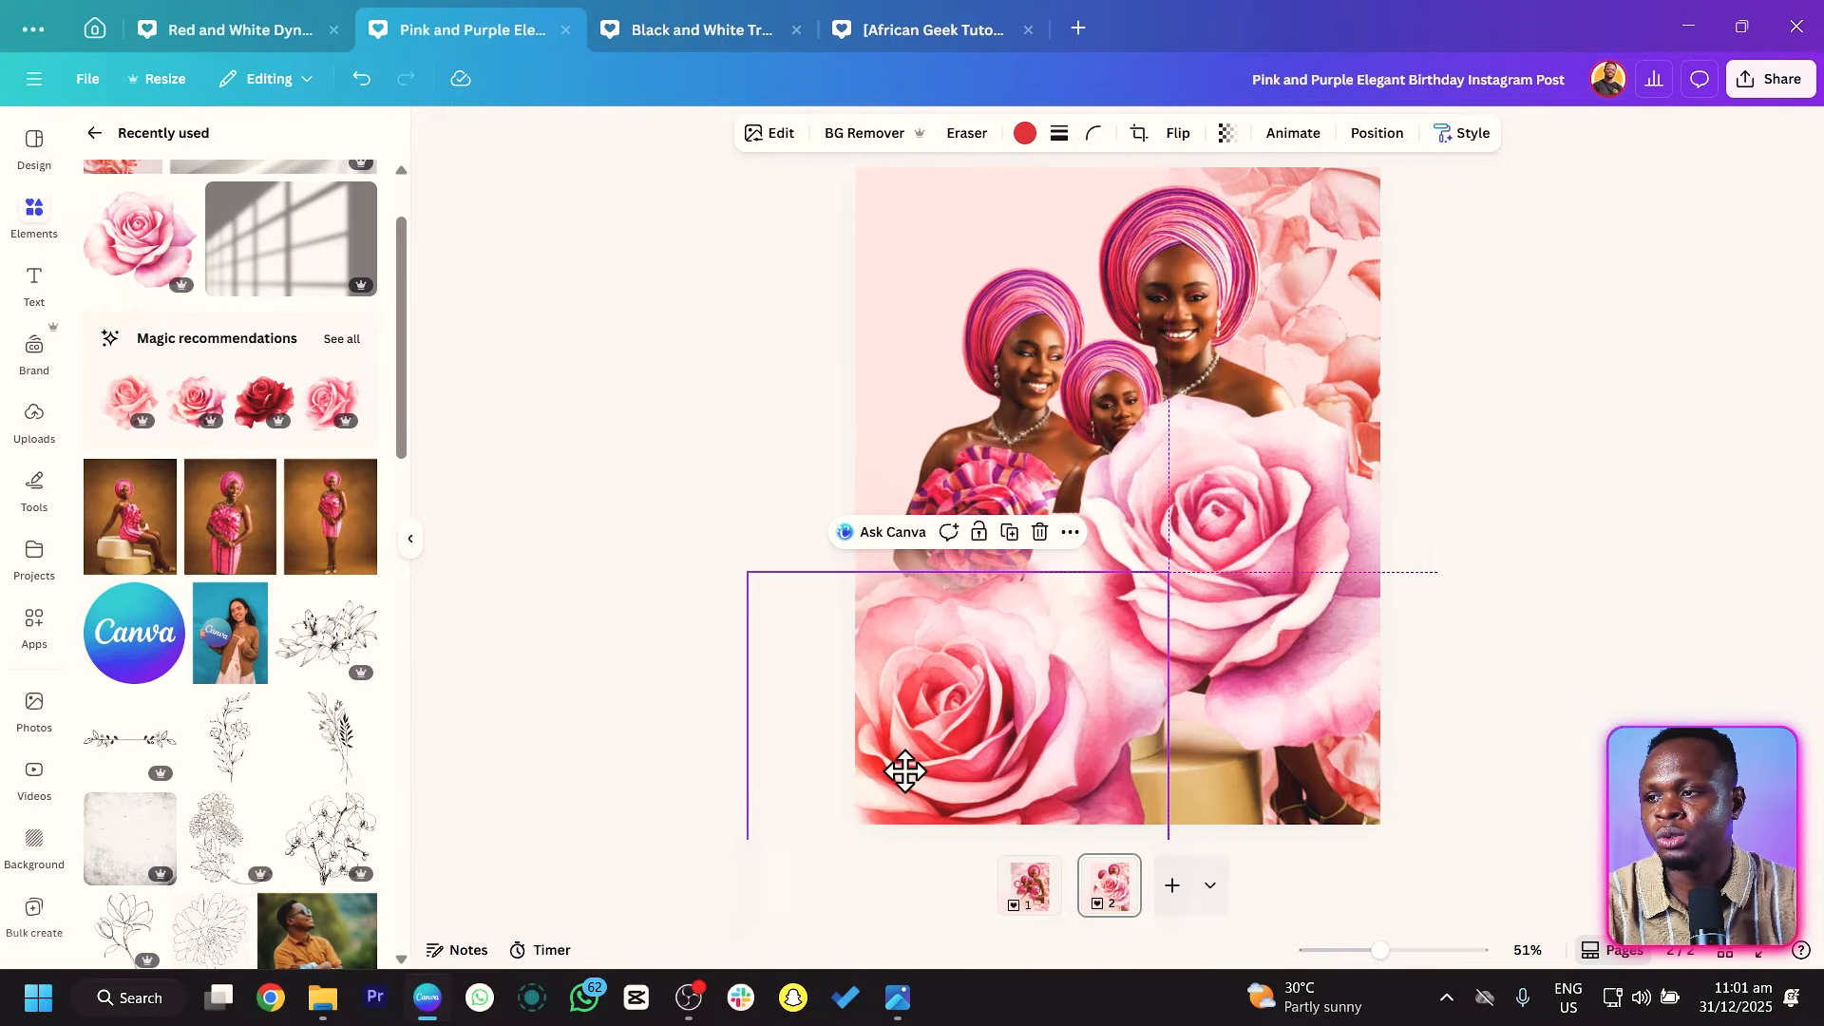
{"action": "left_click", "coordinate": [1264, 600]}
{"action": "left_click_drag", "start_coordinate": [1264, 601], "coordinate": [1155, 728]}
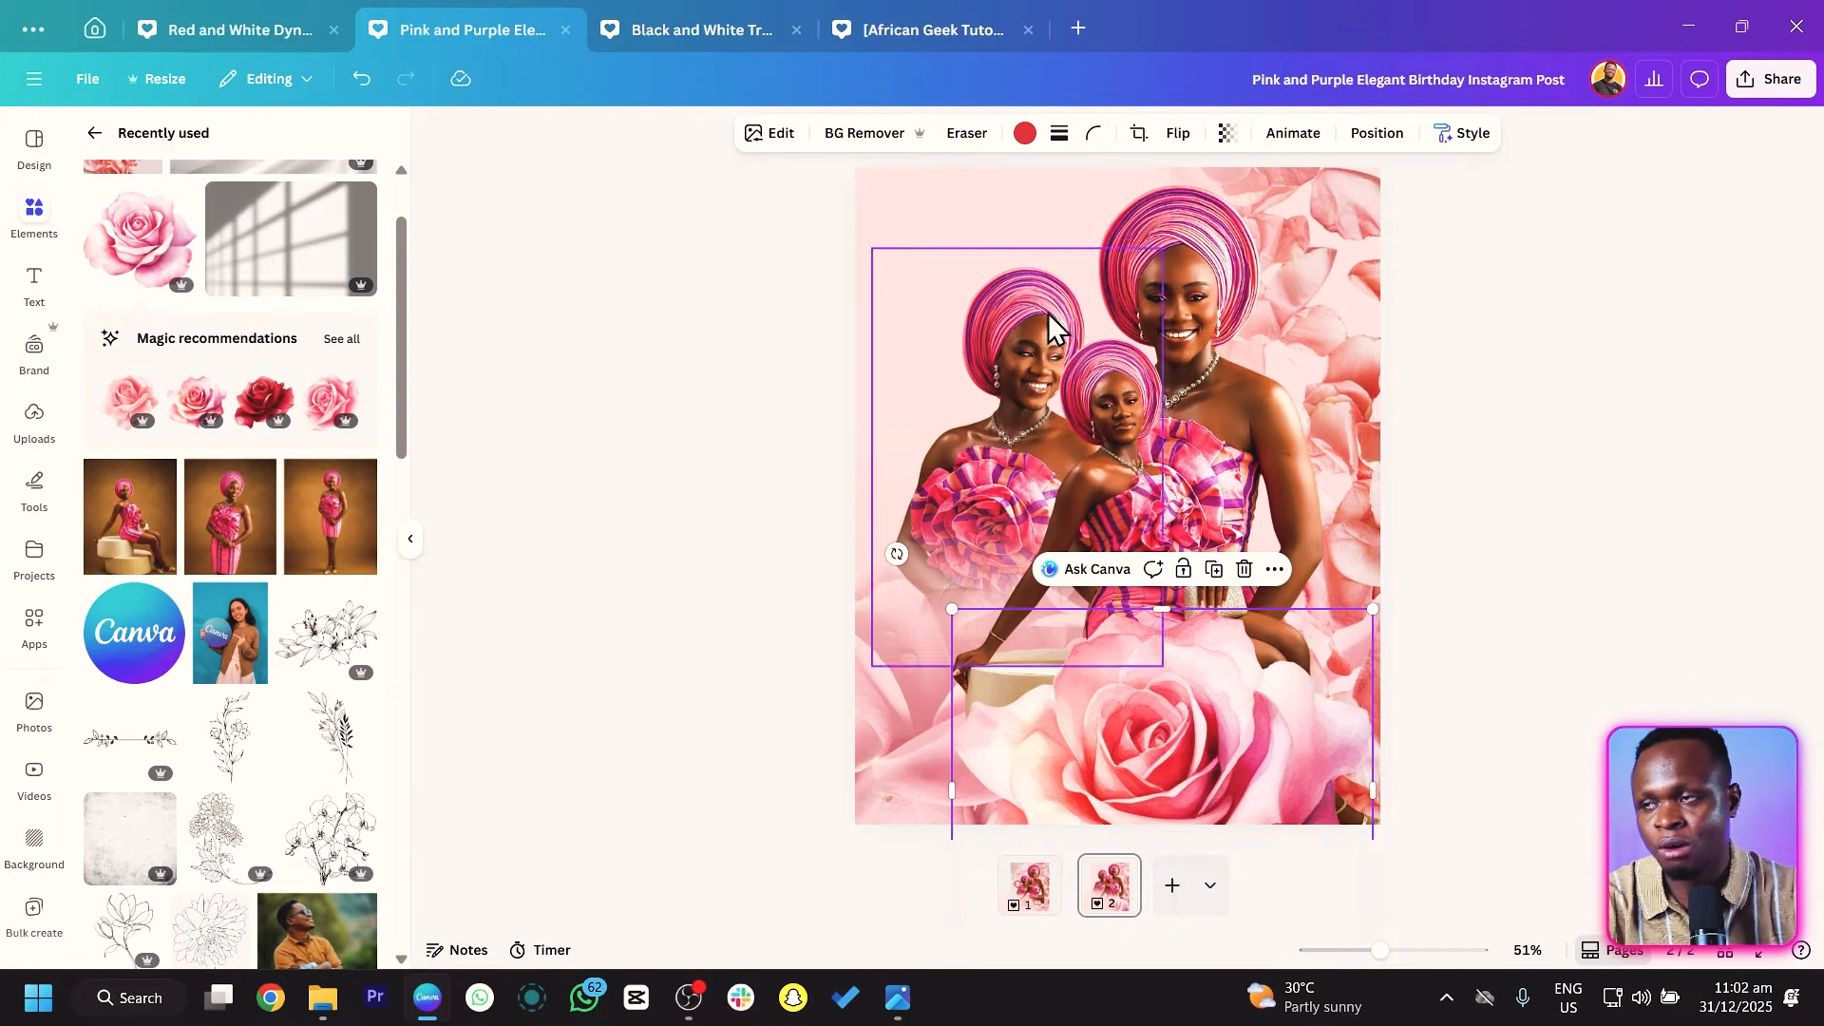
Apply a whole-image blur with intensity 49 to the coral-pink rose.
{"action": "left_click", "coordinate": [765, 135]}
{"action": "scroll", "coordinate": [237, 692], "scroll_direction": "down", "scroll_amount": 2}
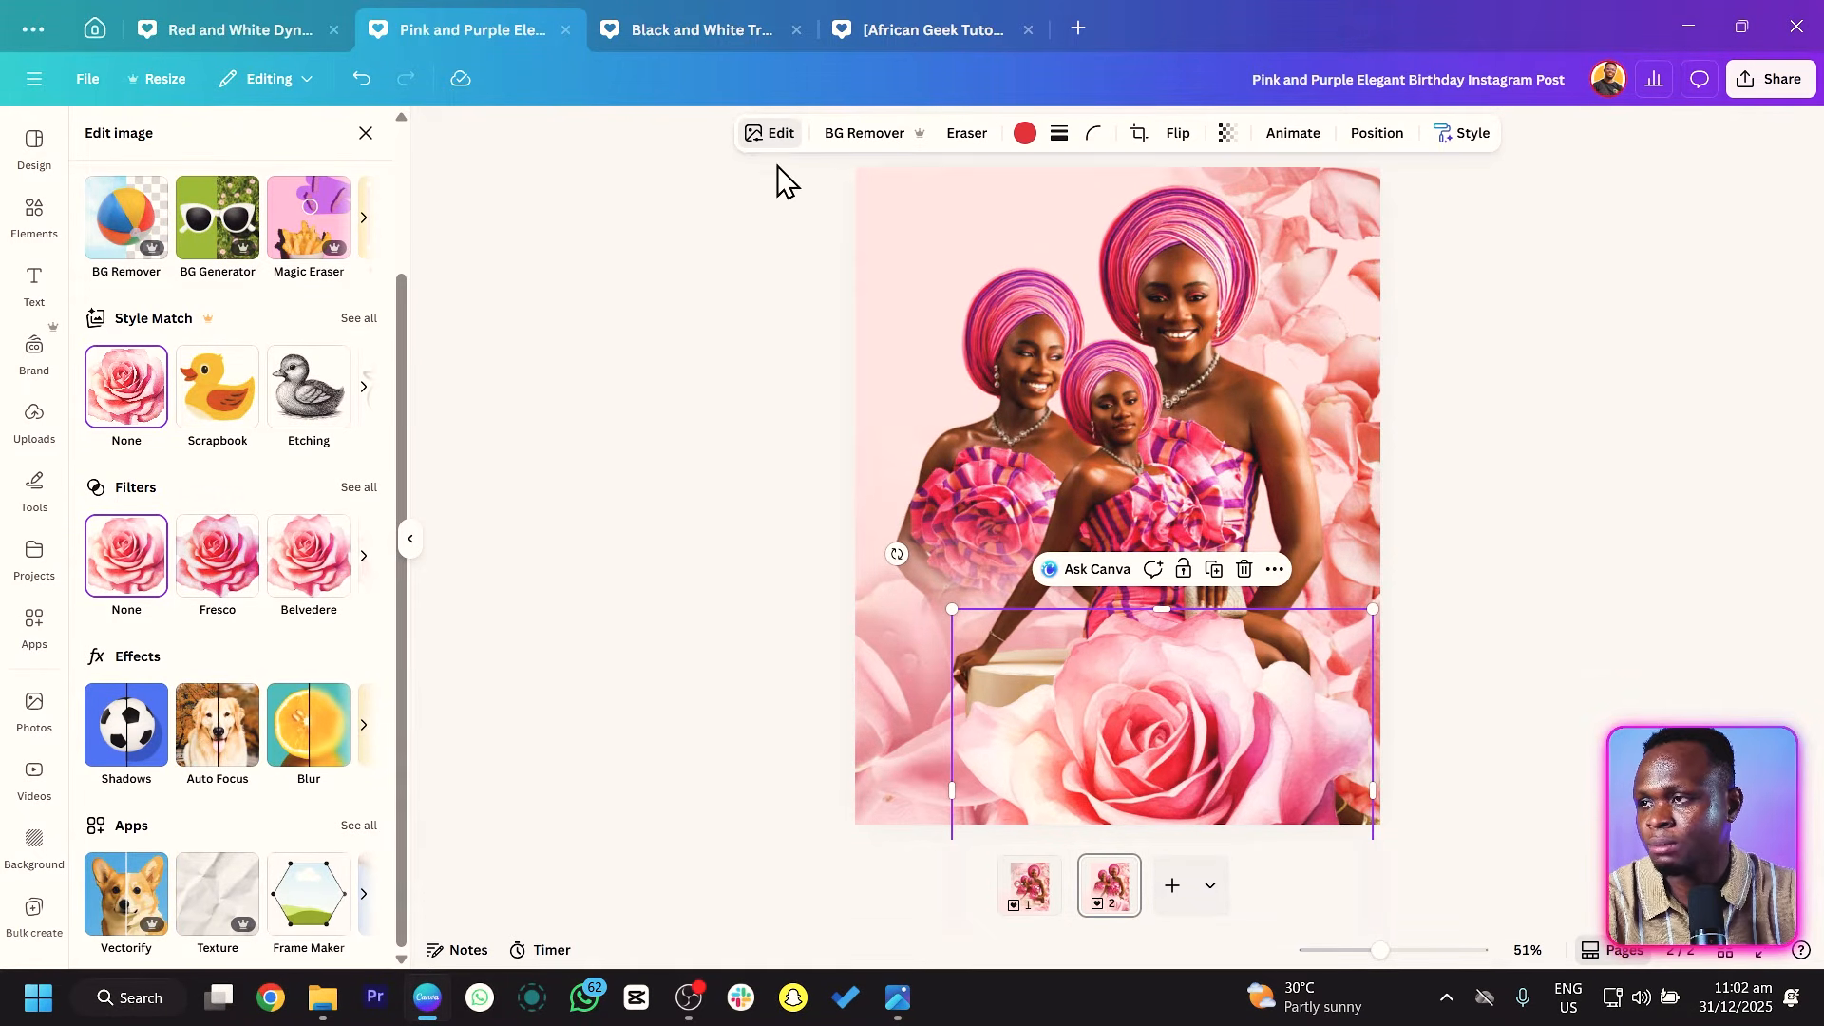
{"action": "left_click", "coordinate": [300, 749]}
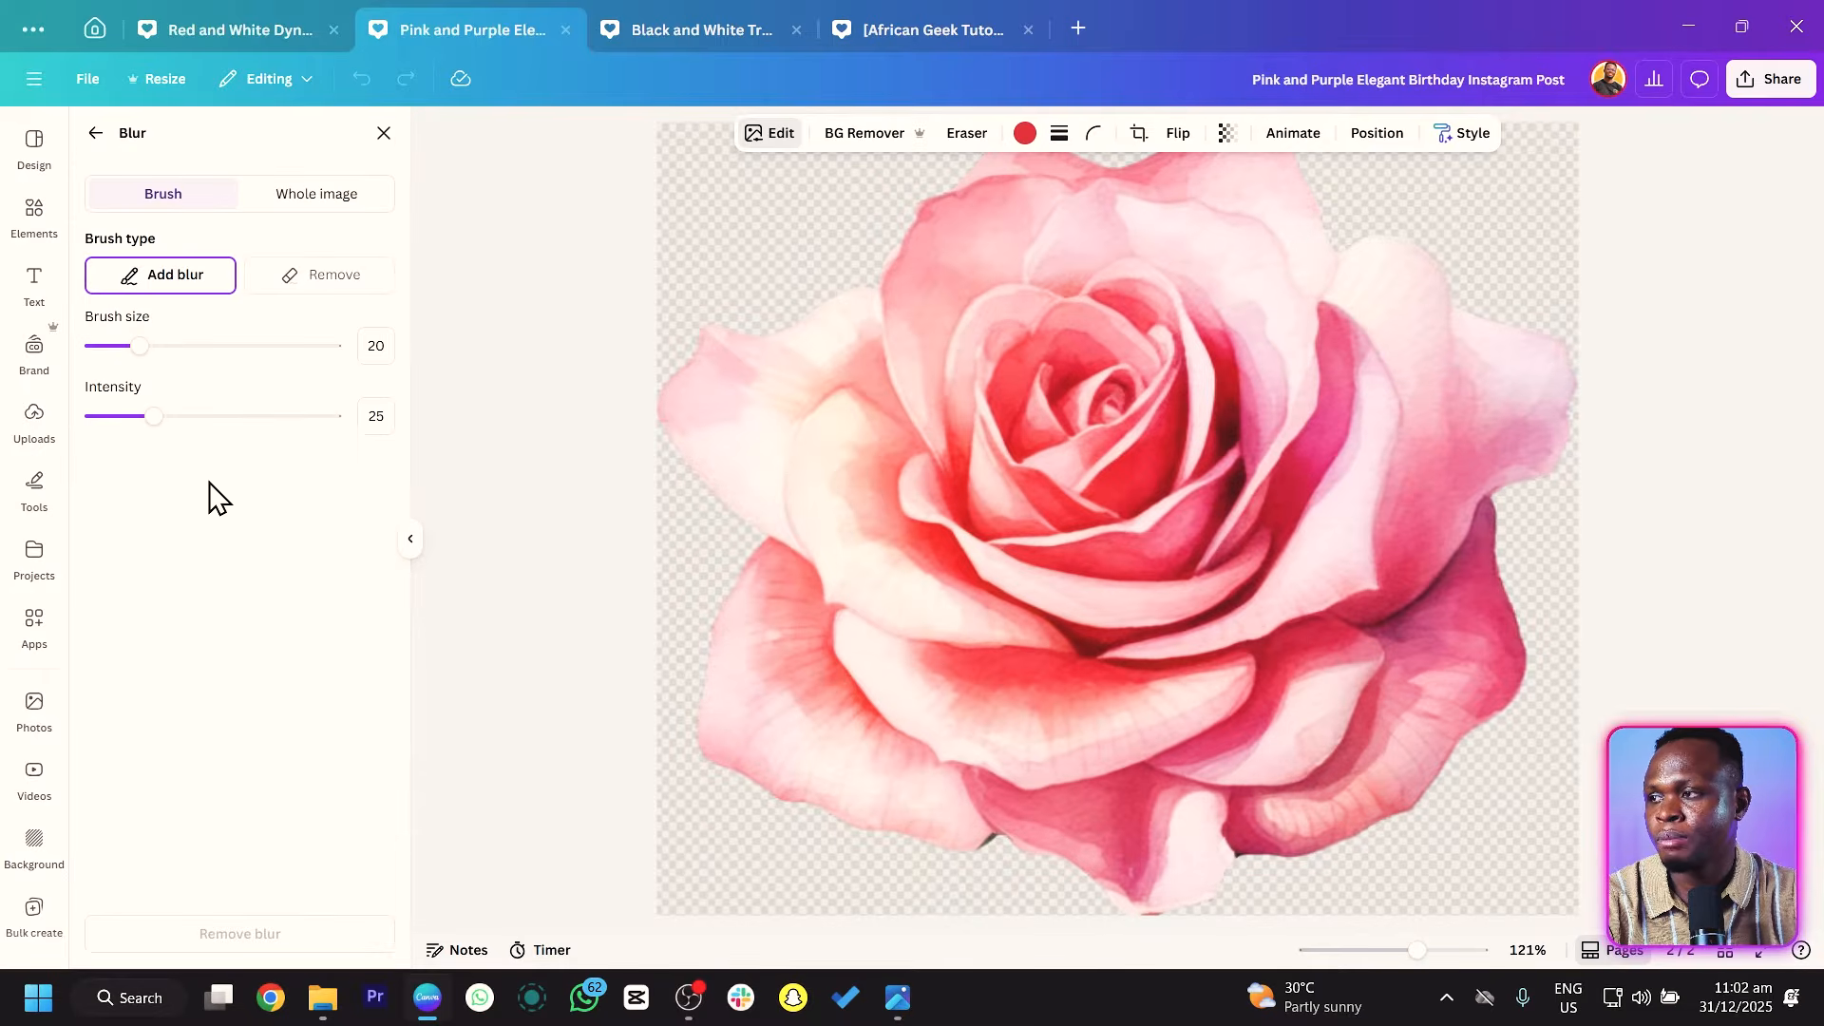
{"action": "left_click", "coordinate": [311, 196]}
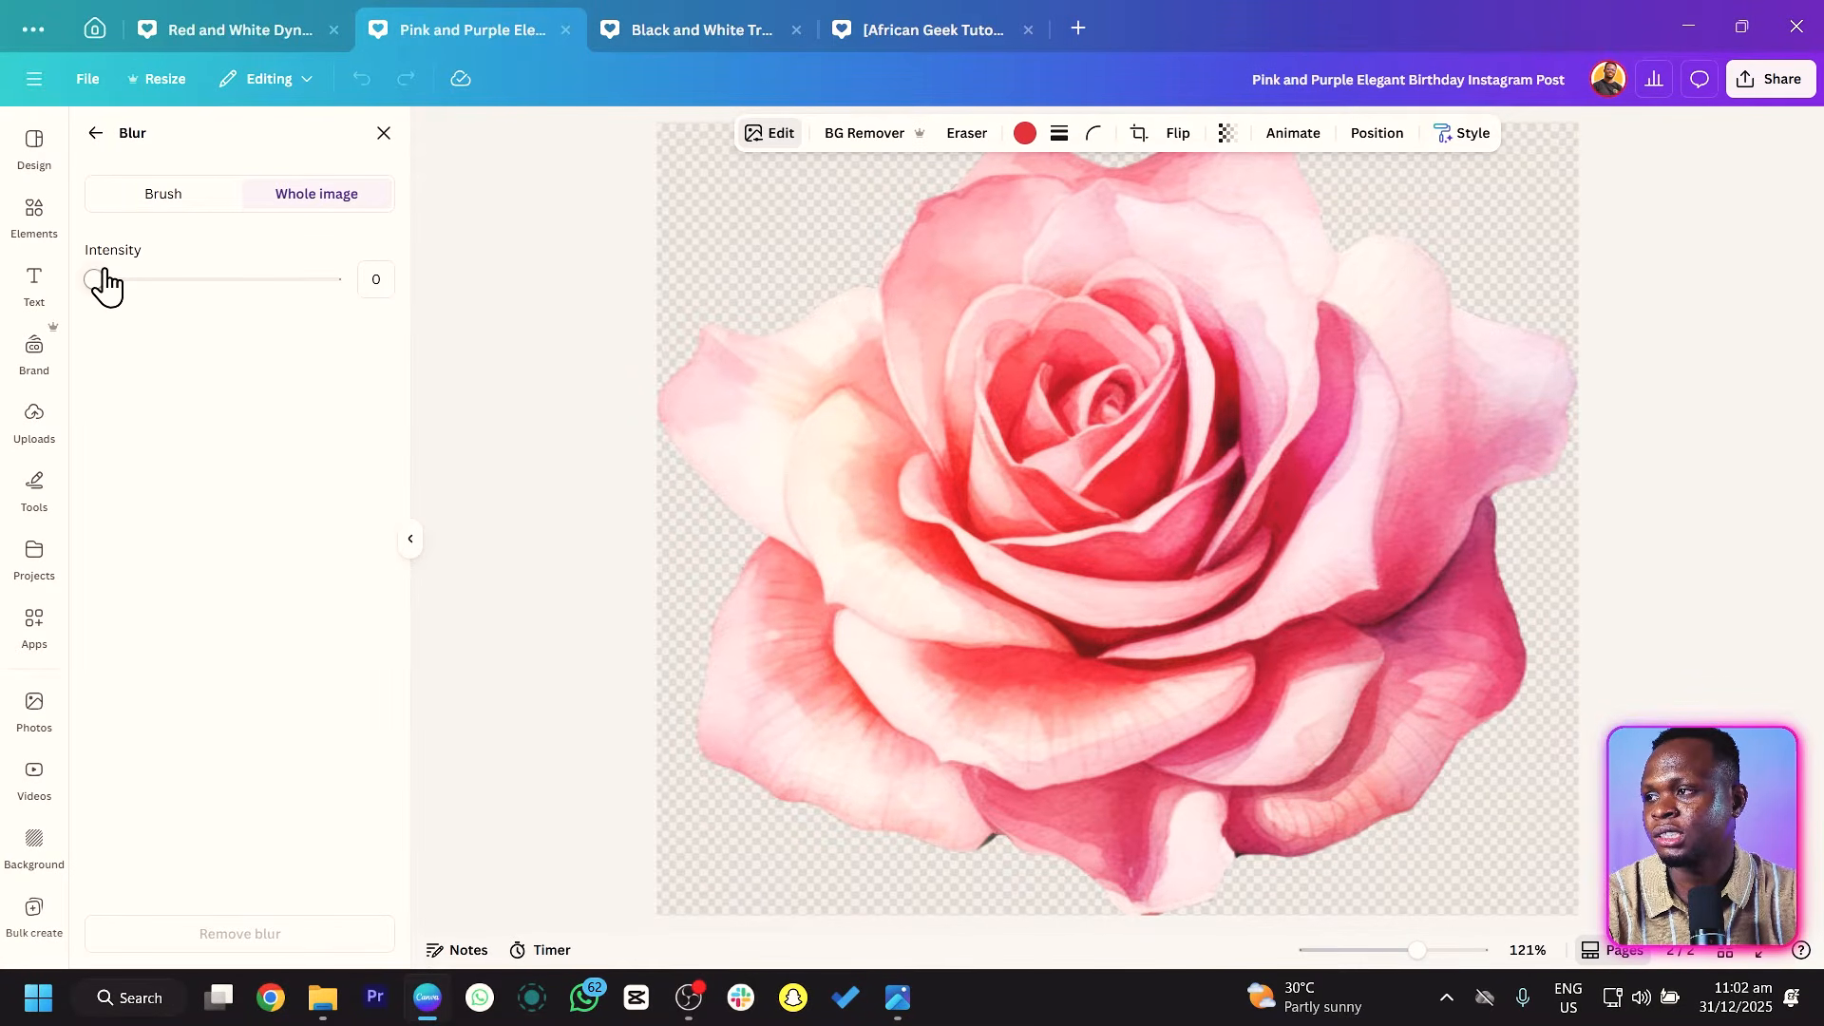
{"action": "left_click_drag", "start_coordinate": [104, 285], "coordinate": [211, 287]}
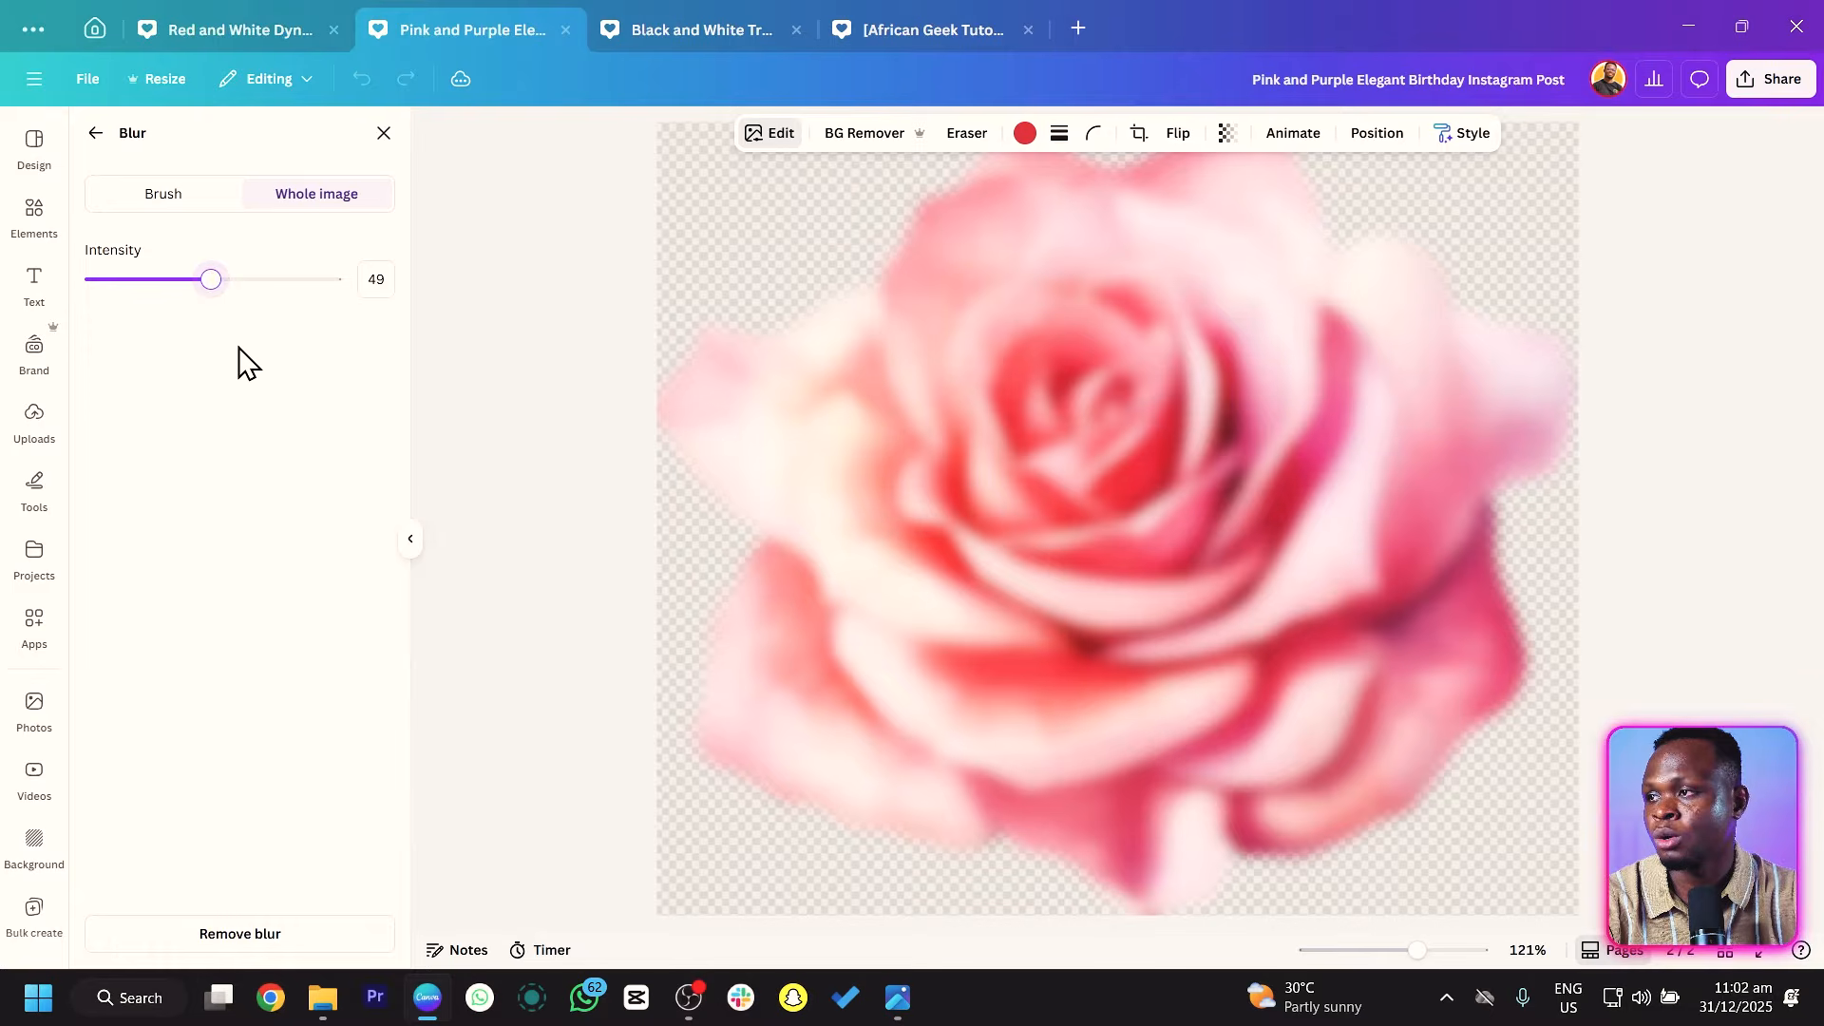
{"action": "left_click", "coordinate": [385, 133]}
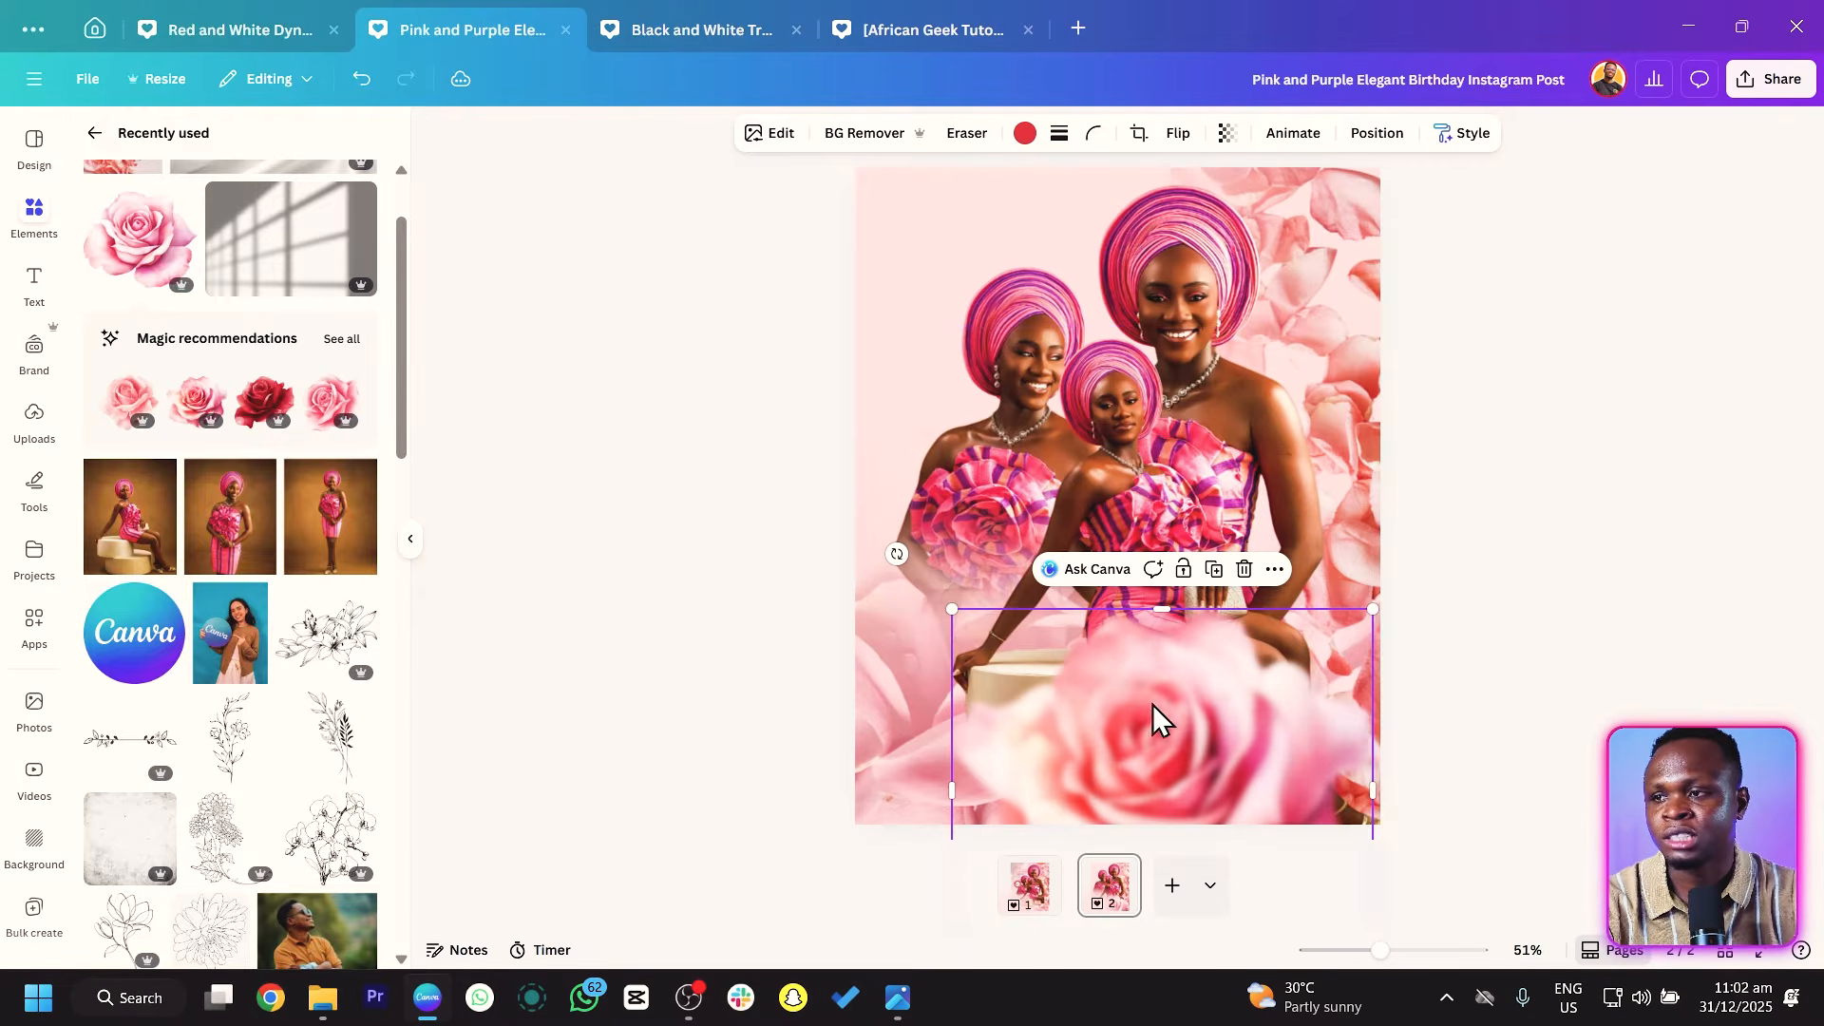
Shrink the blurred rose into the page's bottom-right corner and spread duplicates of it across the lower half of the portraits.
{"action": "left_click_drag", "start_coordinate": [1077, 703], "coordinate": [1270, 809]}
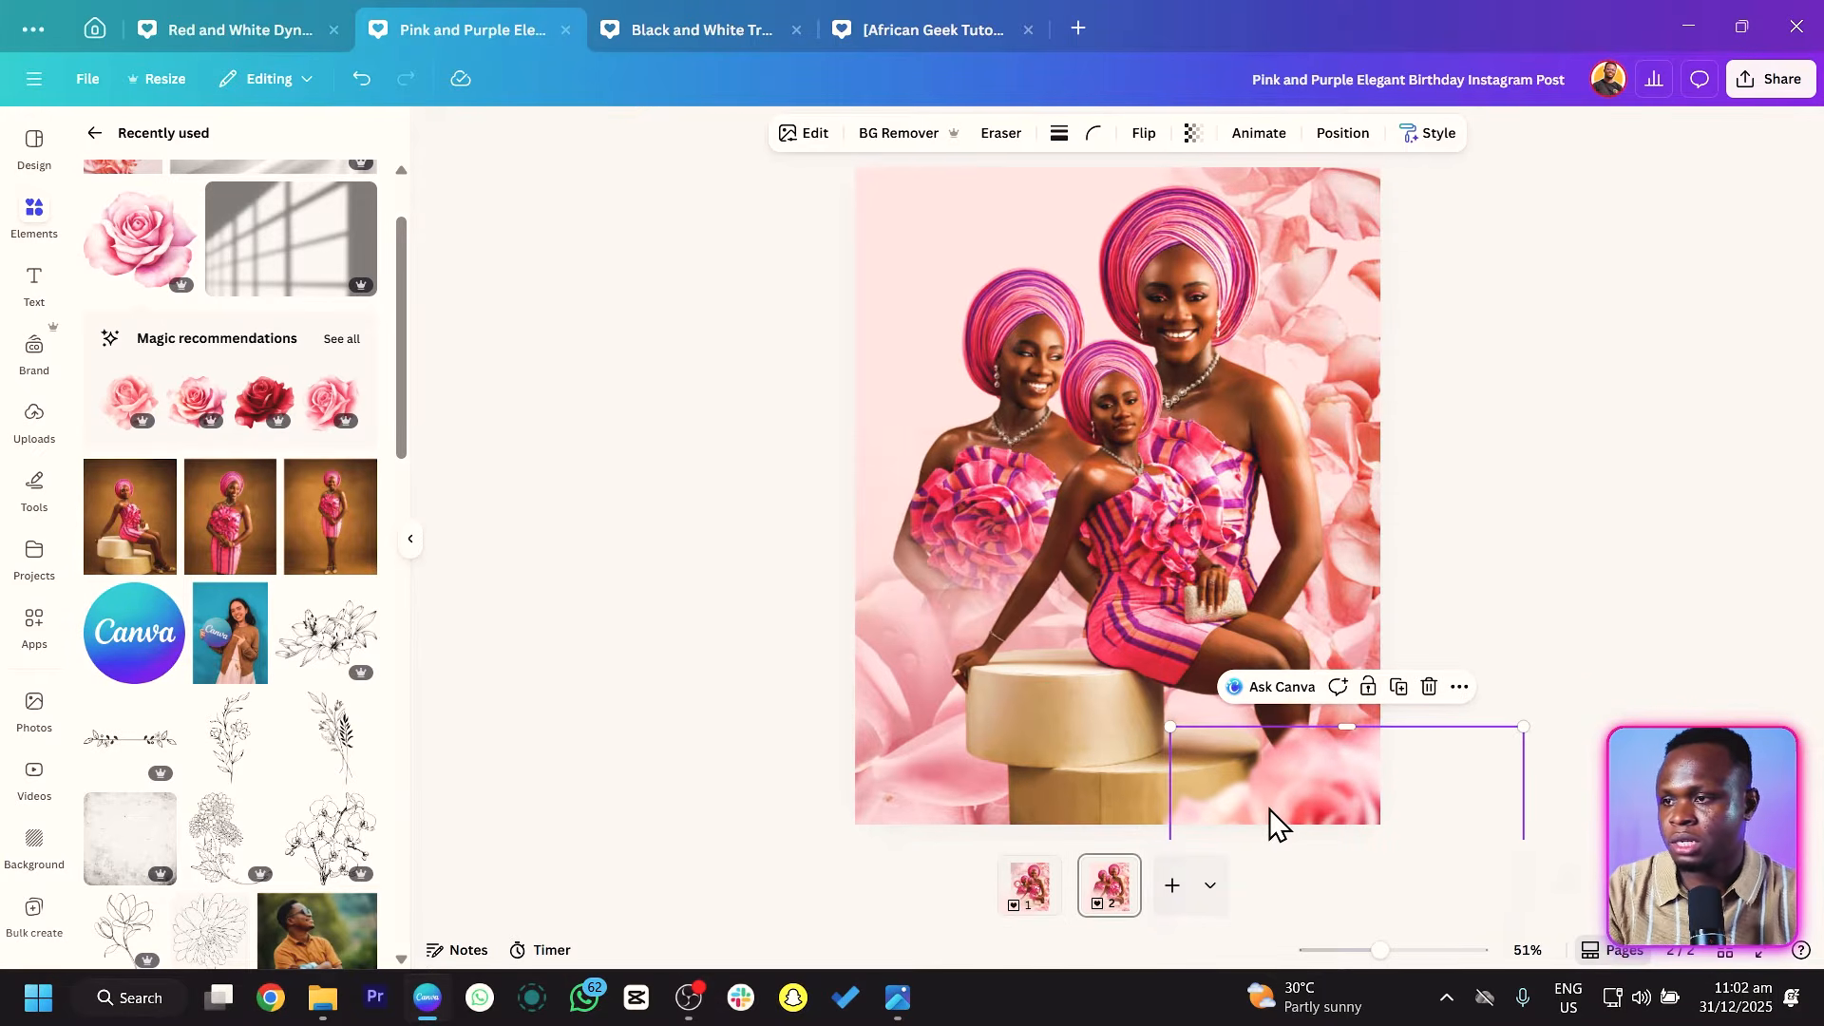
{"action": "left_click_drag", "start_coordinate": [1194, 758], "coordinate": [1061, 568]}
{"action": "left_click", "coordinate": [1284, 779]}
{"action": "left_click_drag", "start_coordinate": [1285, 780], "coordinate": [948, 508]}
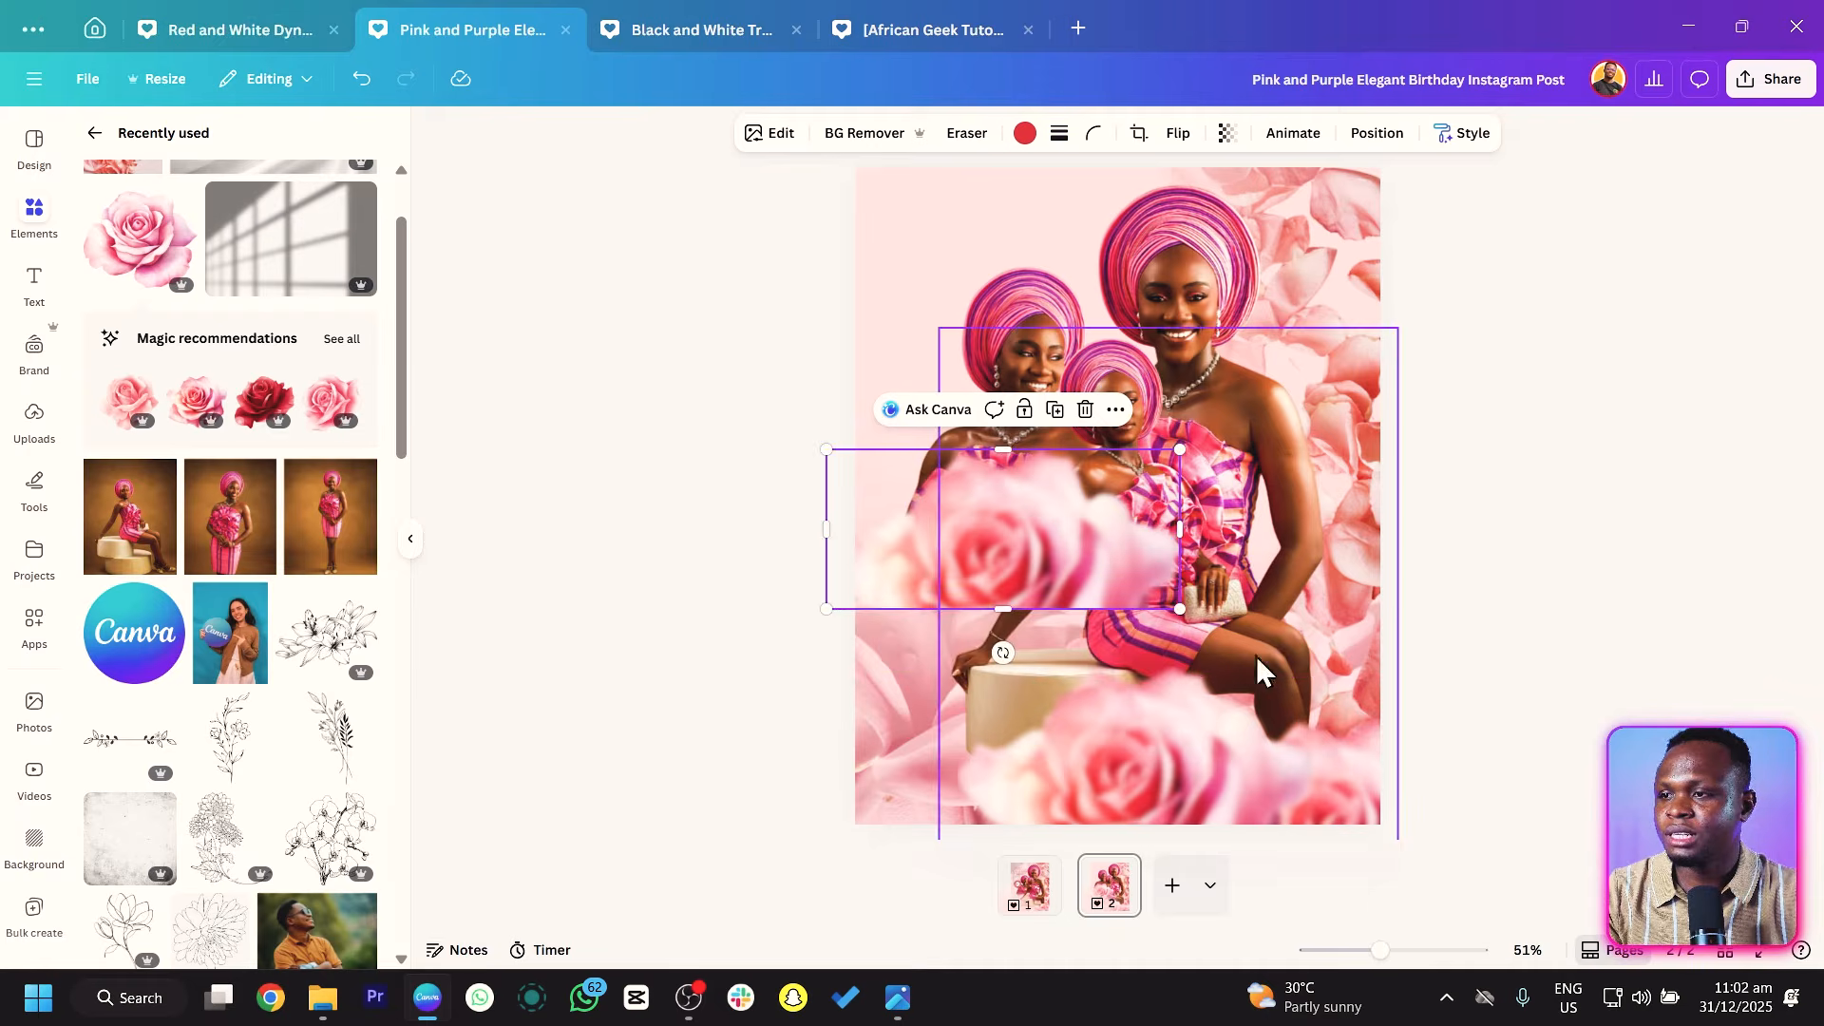
{"action": "left_click_drag", "start_coordinate": [1224, 757], "coordinate": [1076, 614]}
Reorder the layers so the large blurred rose sits behind the seated portrait, and lower that rose to the page's bottom edge.
{"action": "left_click", "coordinate": [1120, 363]}
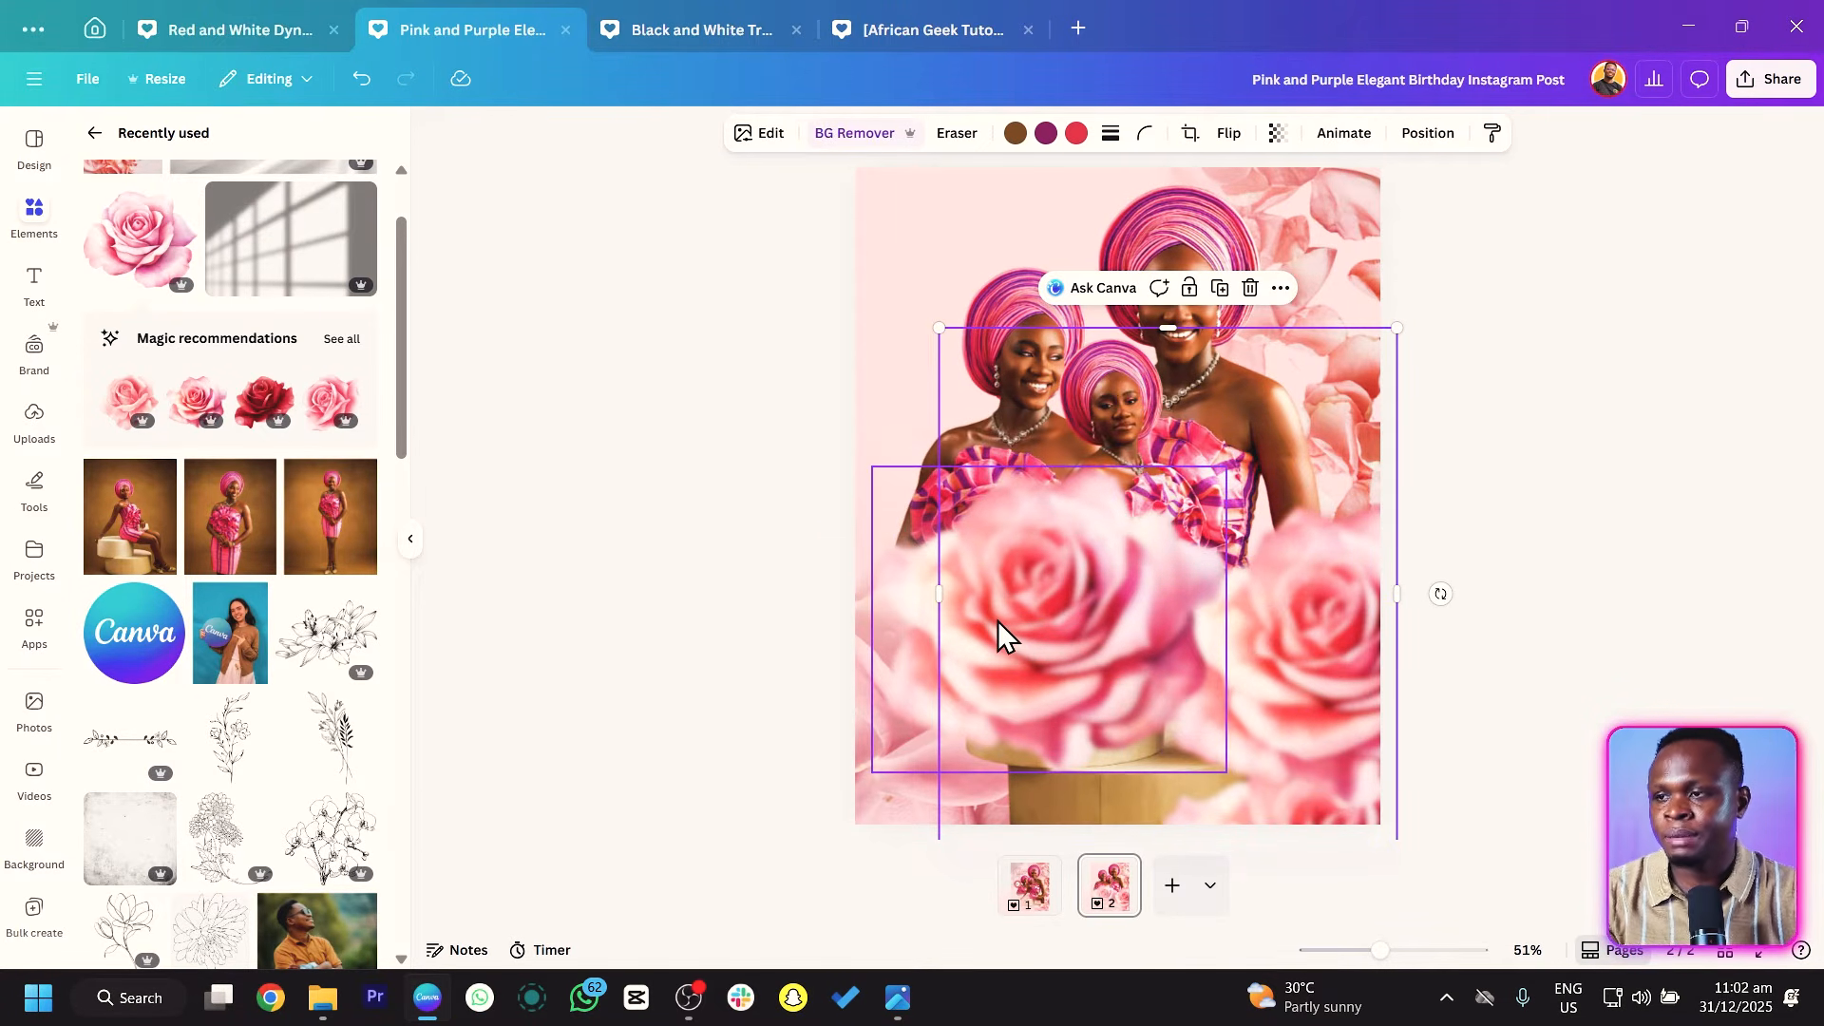
{"action": "right_click", "coordinate": [903, 564]}
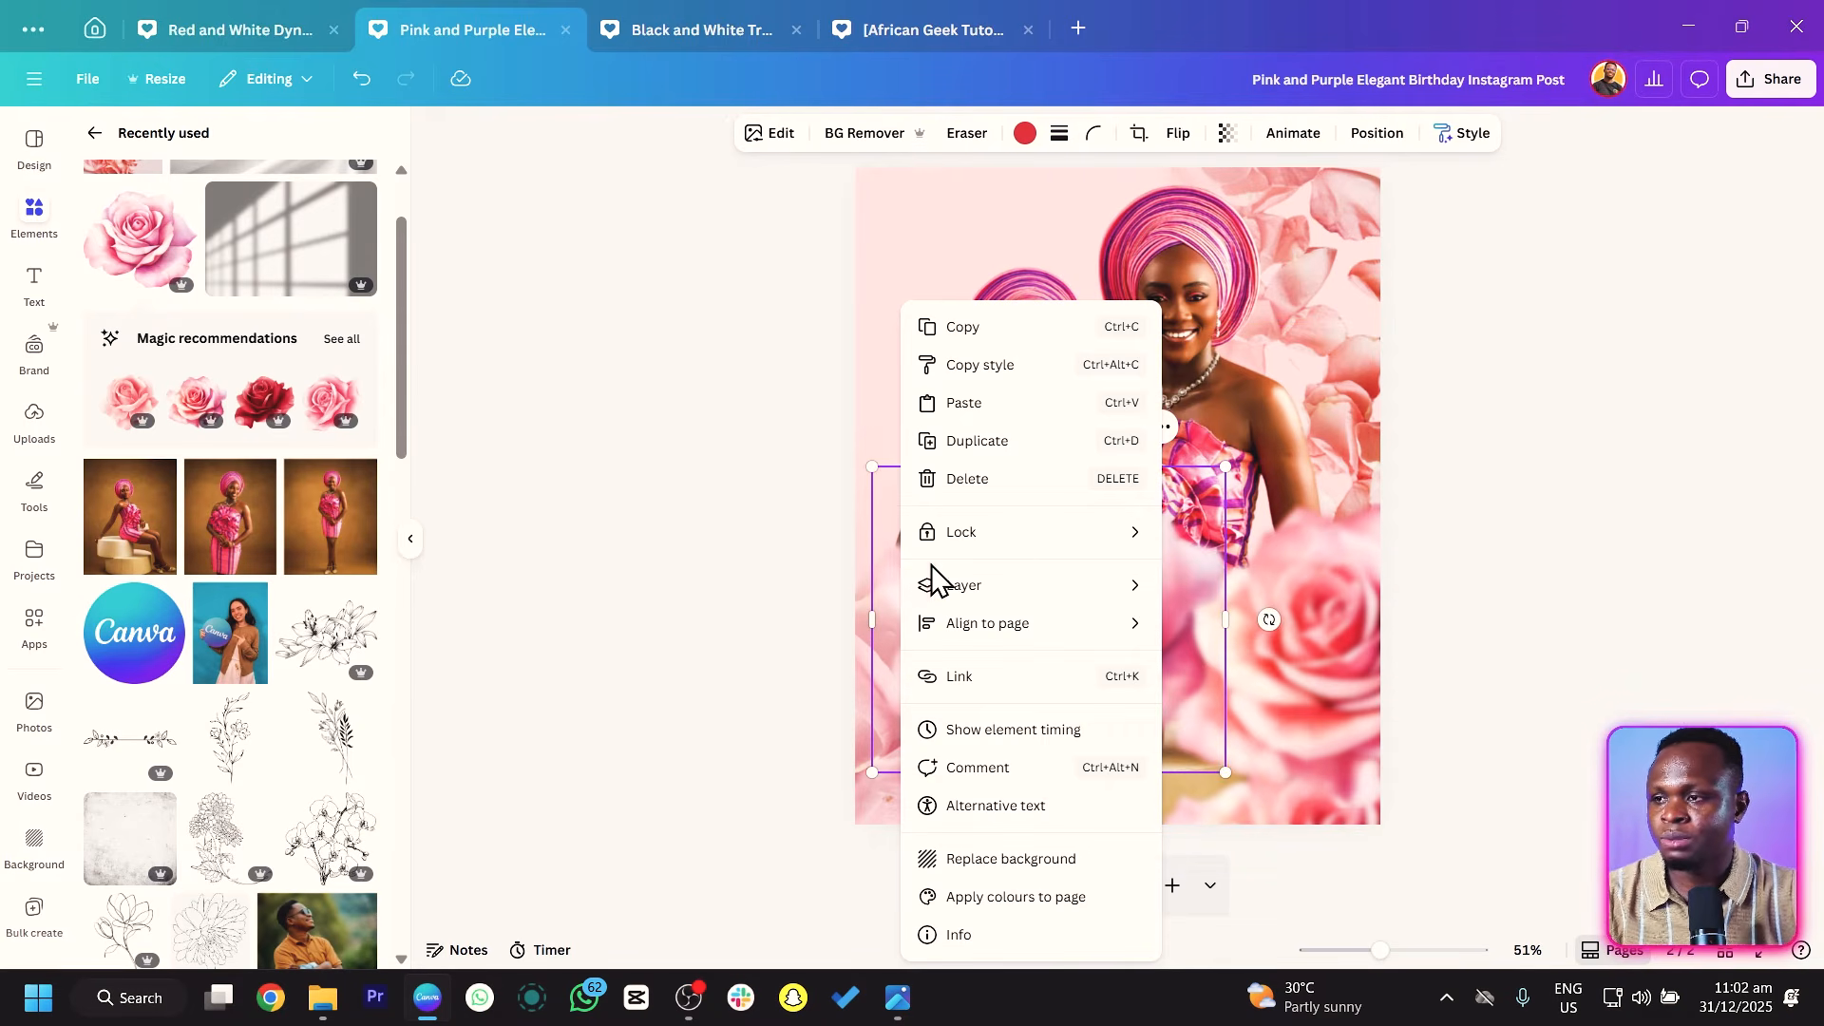
{"action": "mouse_move", "coordinate": [1070, 589]}
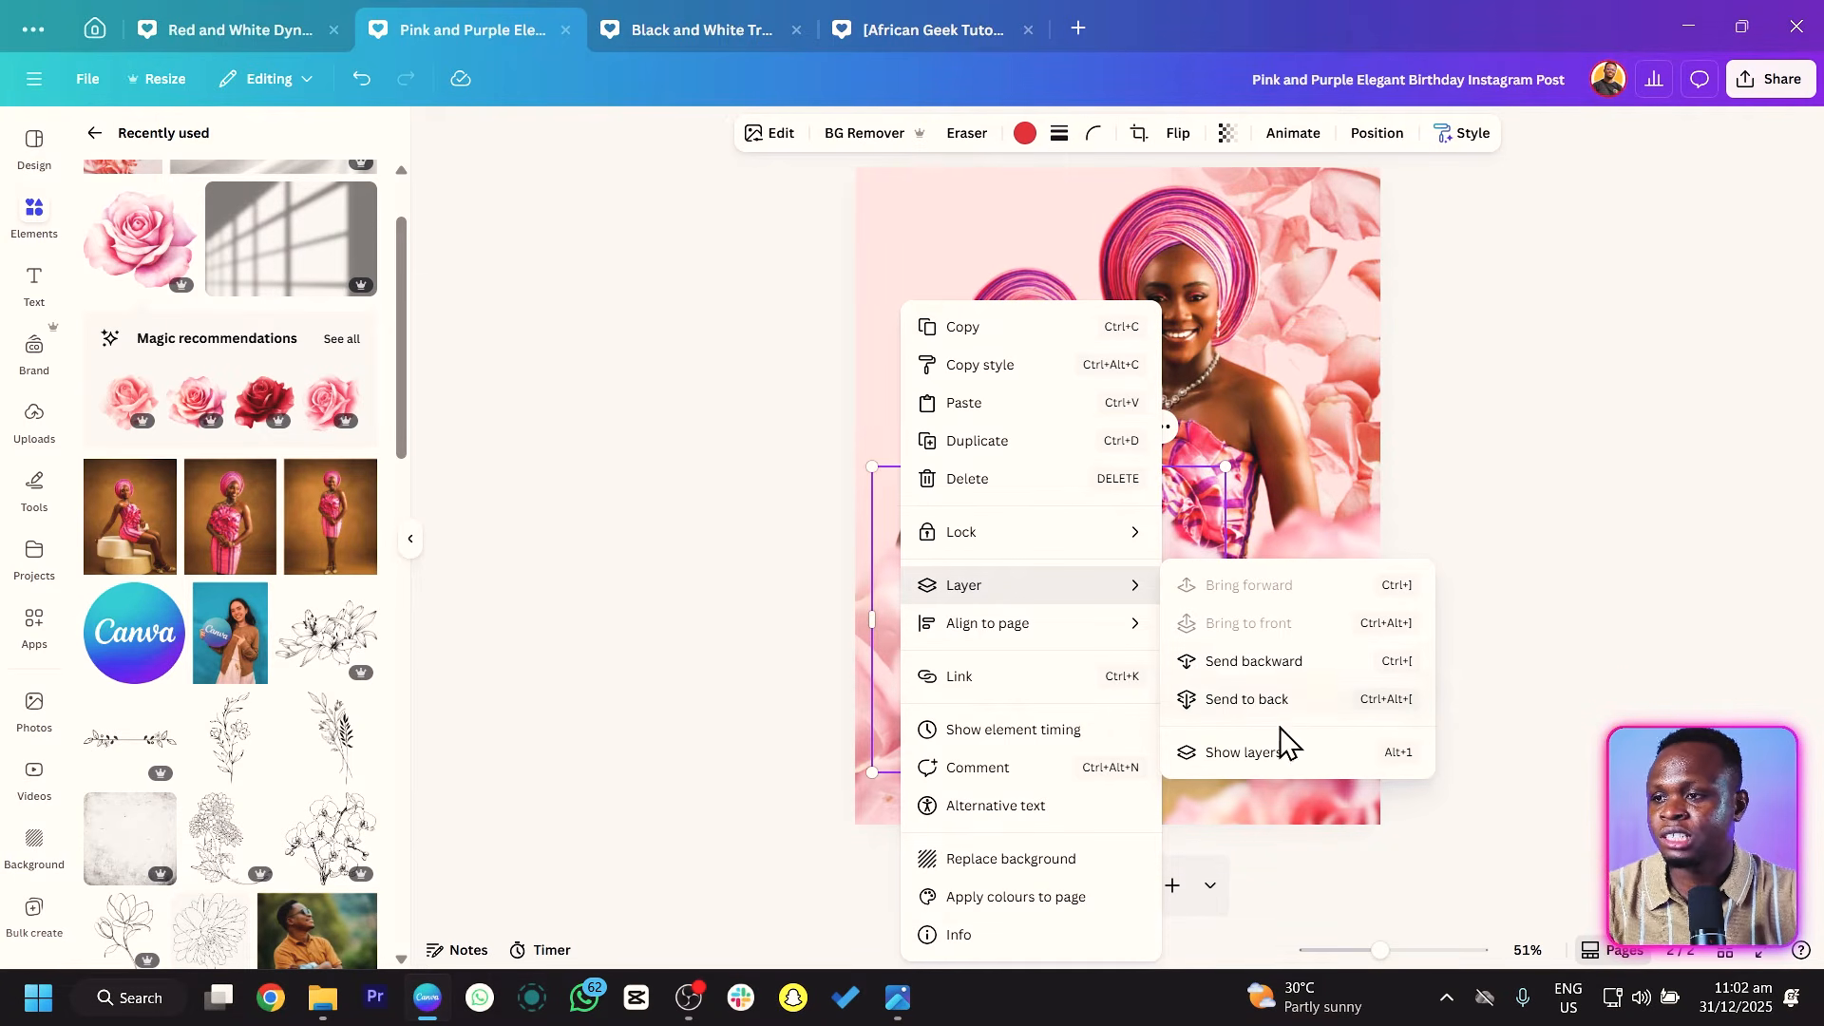
{"action": "left_click", "coordinate": [1243, 753]}
{"action": "left_click_drag", "start_coordinate": [293, 314], "coordinate": [305, 532]}
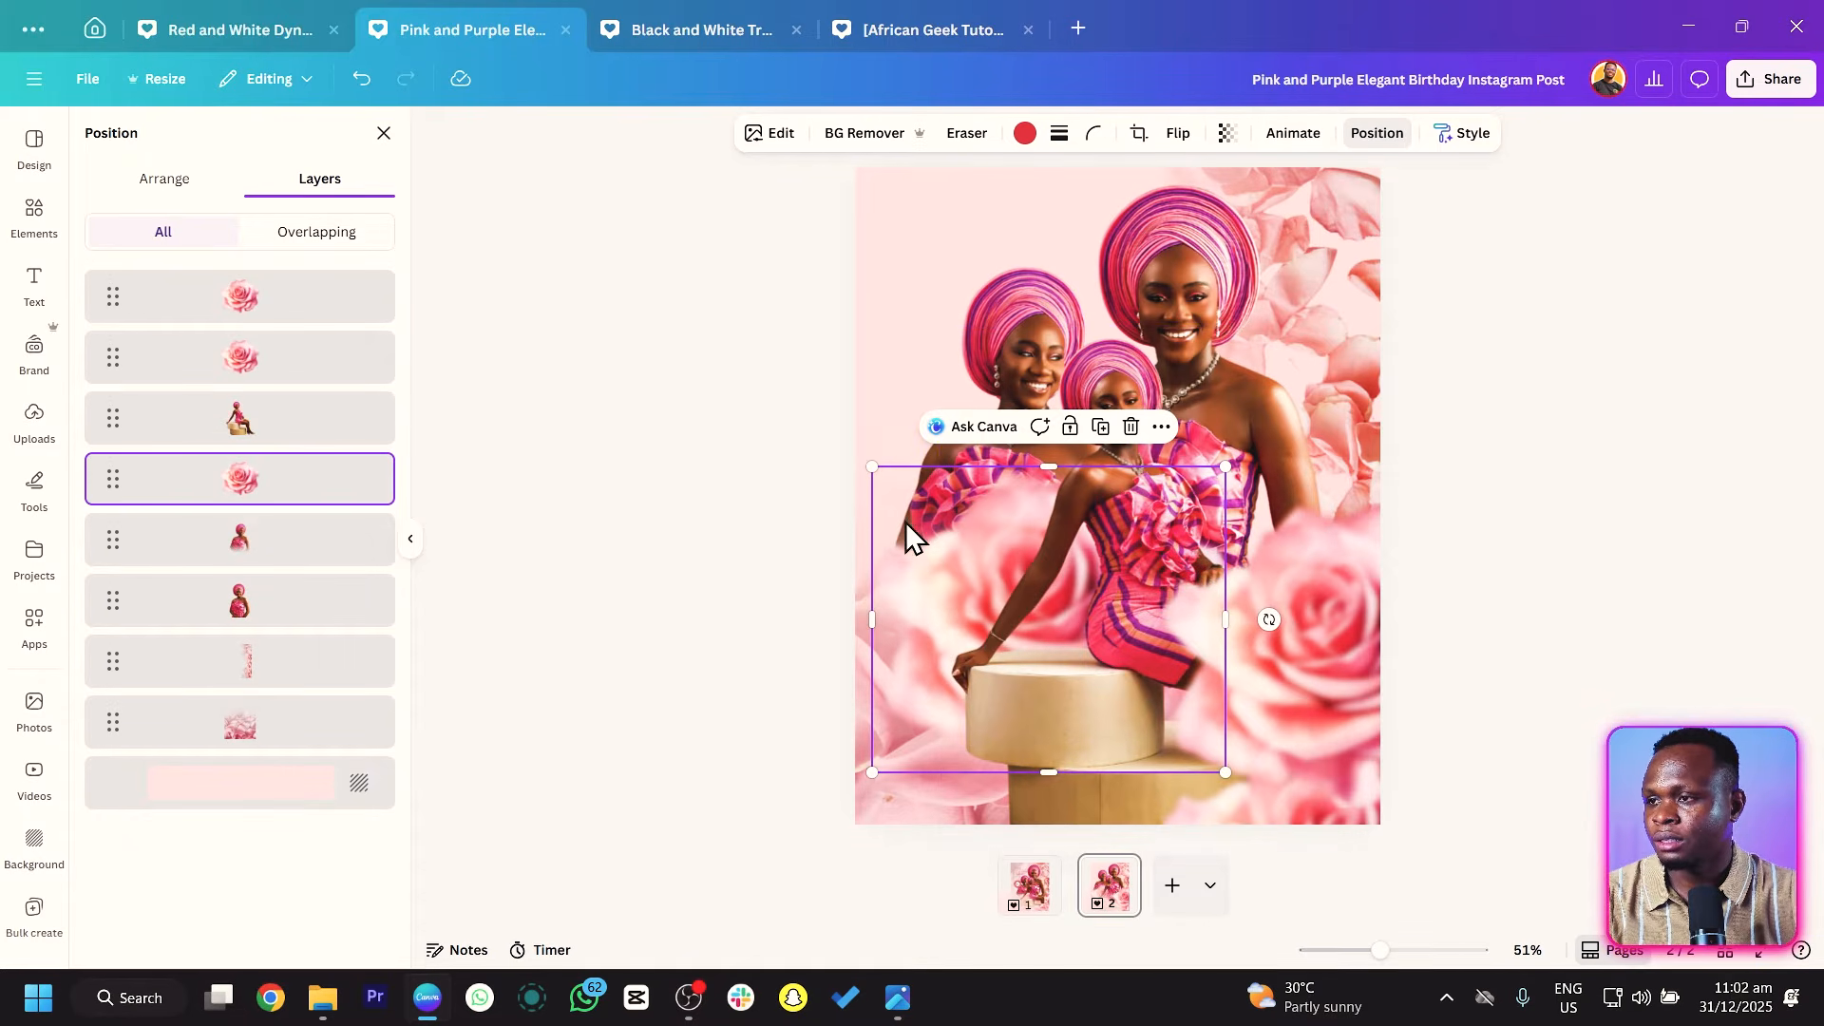
{"action": "left_click_drag", "start_coordinate": [905, 522], "coordinate": [924, 575]}
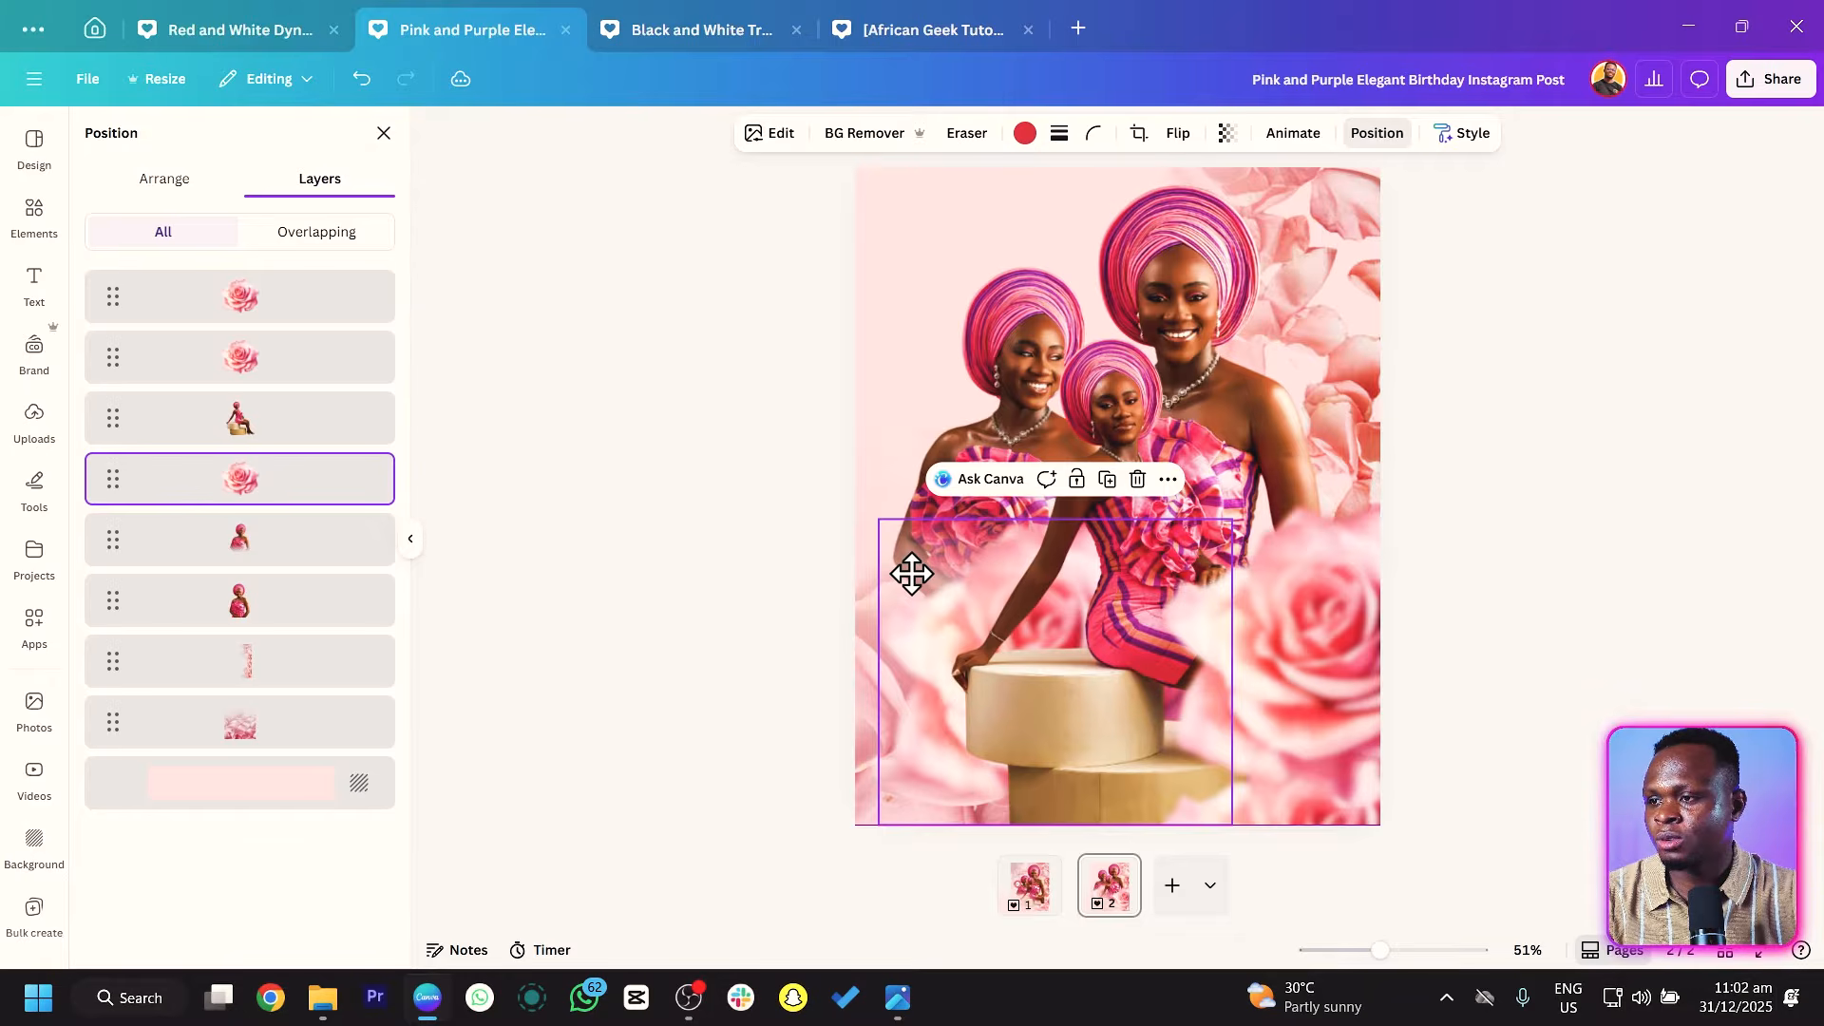
Move the blurred rose beside the seated portrait into the page's bottom-left corner, rotated and partly off the page.
{"action": "left_click_drag", "start_coordinate": [1316, 617], "coordinate": [859, 813]}
{"action": "left_click_drag", "start_coordinate": [646, 652], "coordinate": [887, 956]}
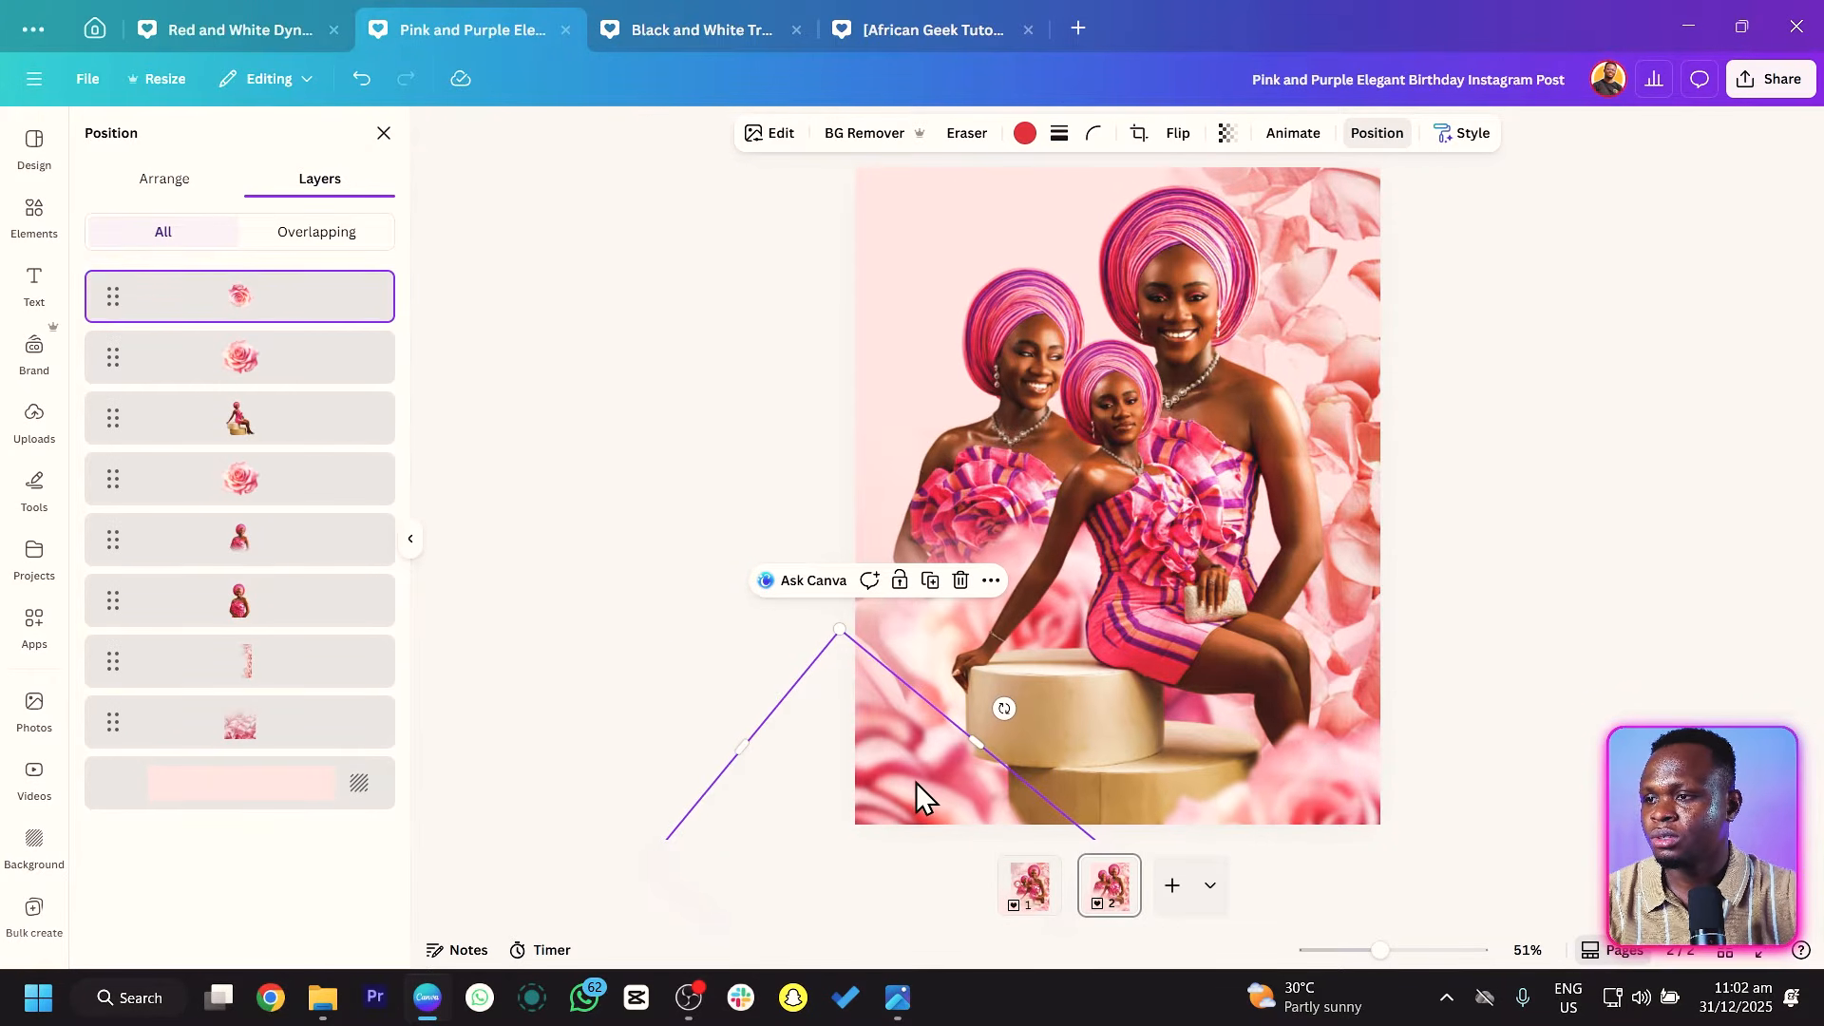
{"action": "left_click_drag", "start_coordinate": [916, 783], "coordinate": [947, 779]}
{"action": "left_click", "coordinate": [755, 455]}
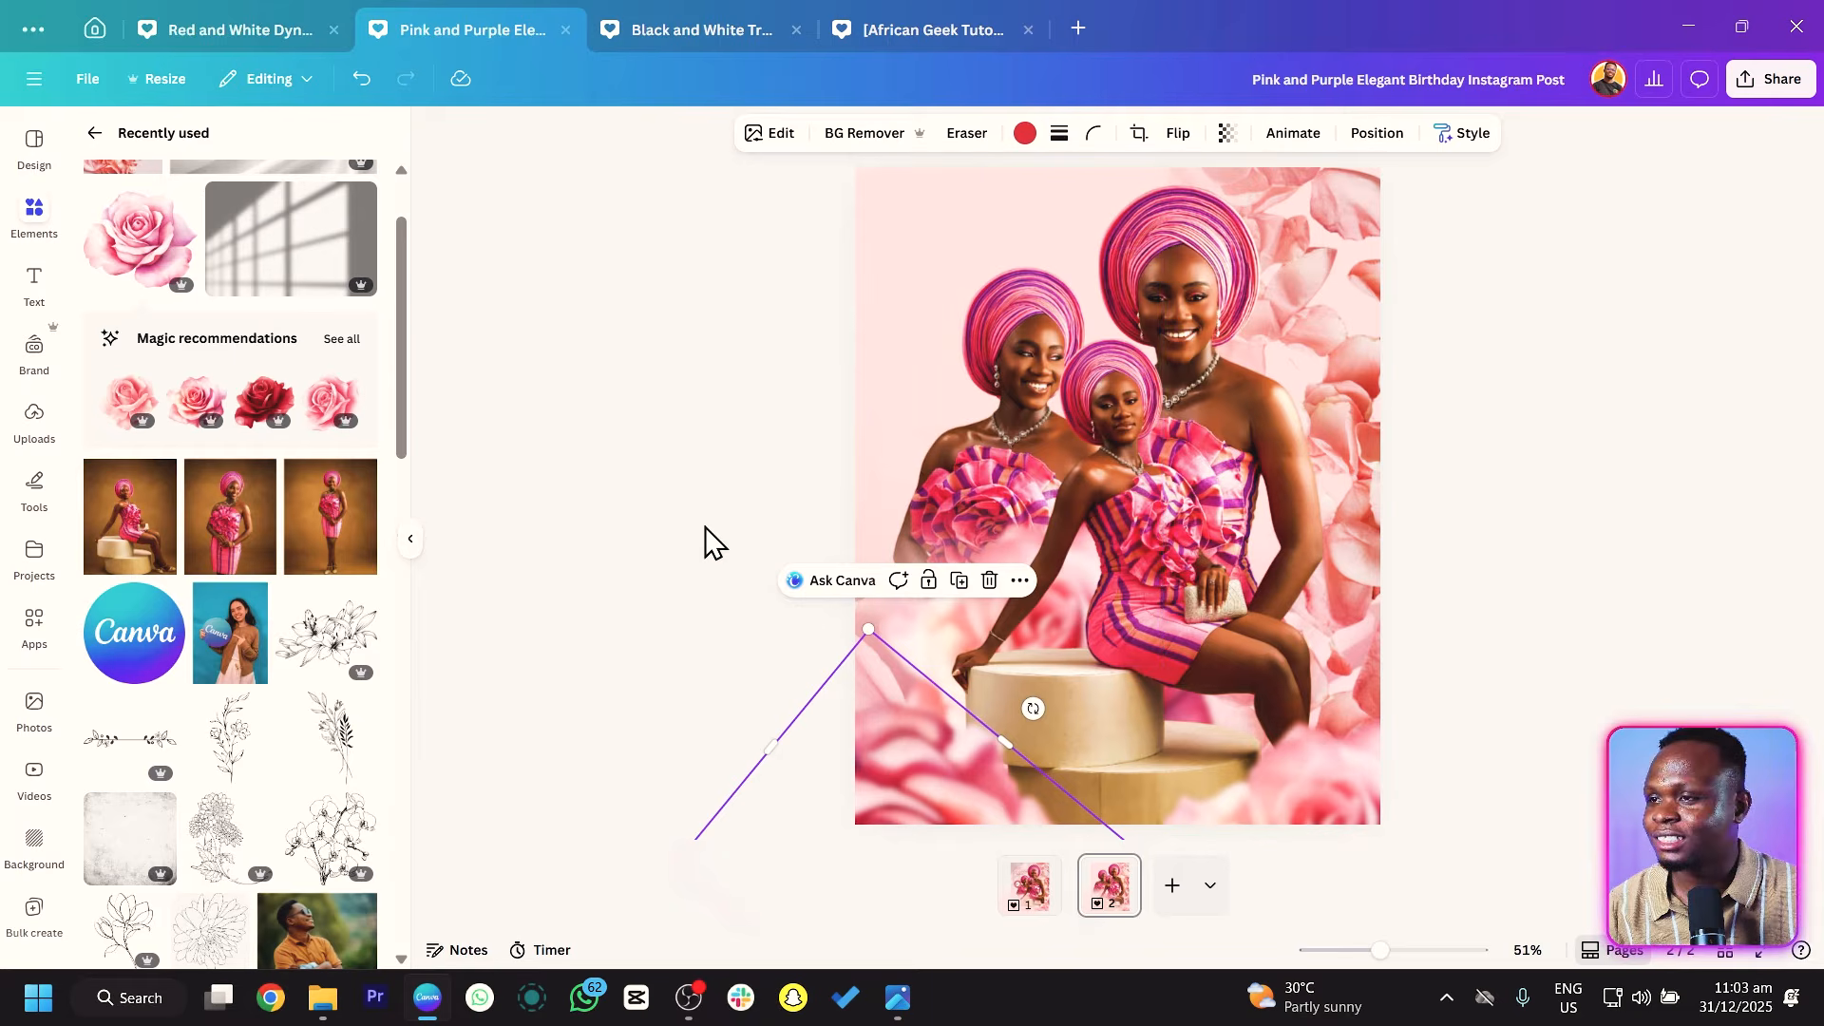
{"action": "left_click", "coordinate": [670, 527]}
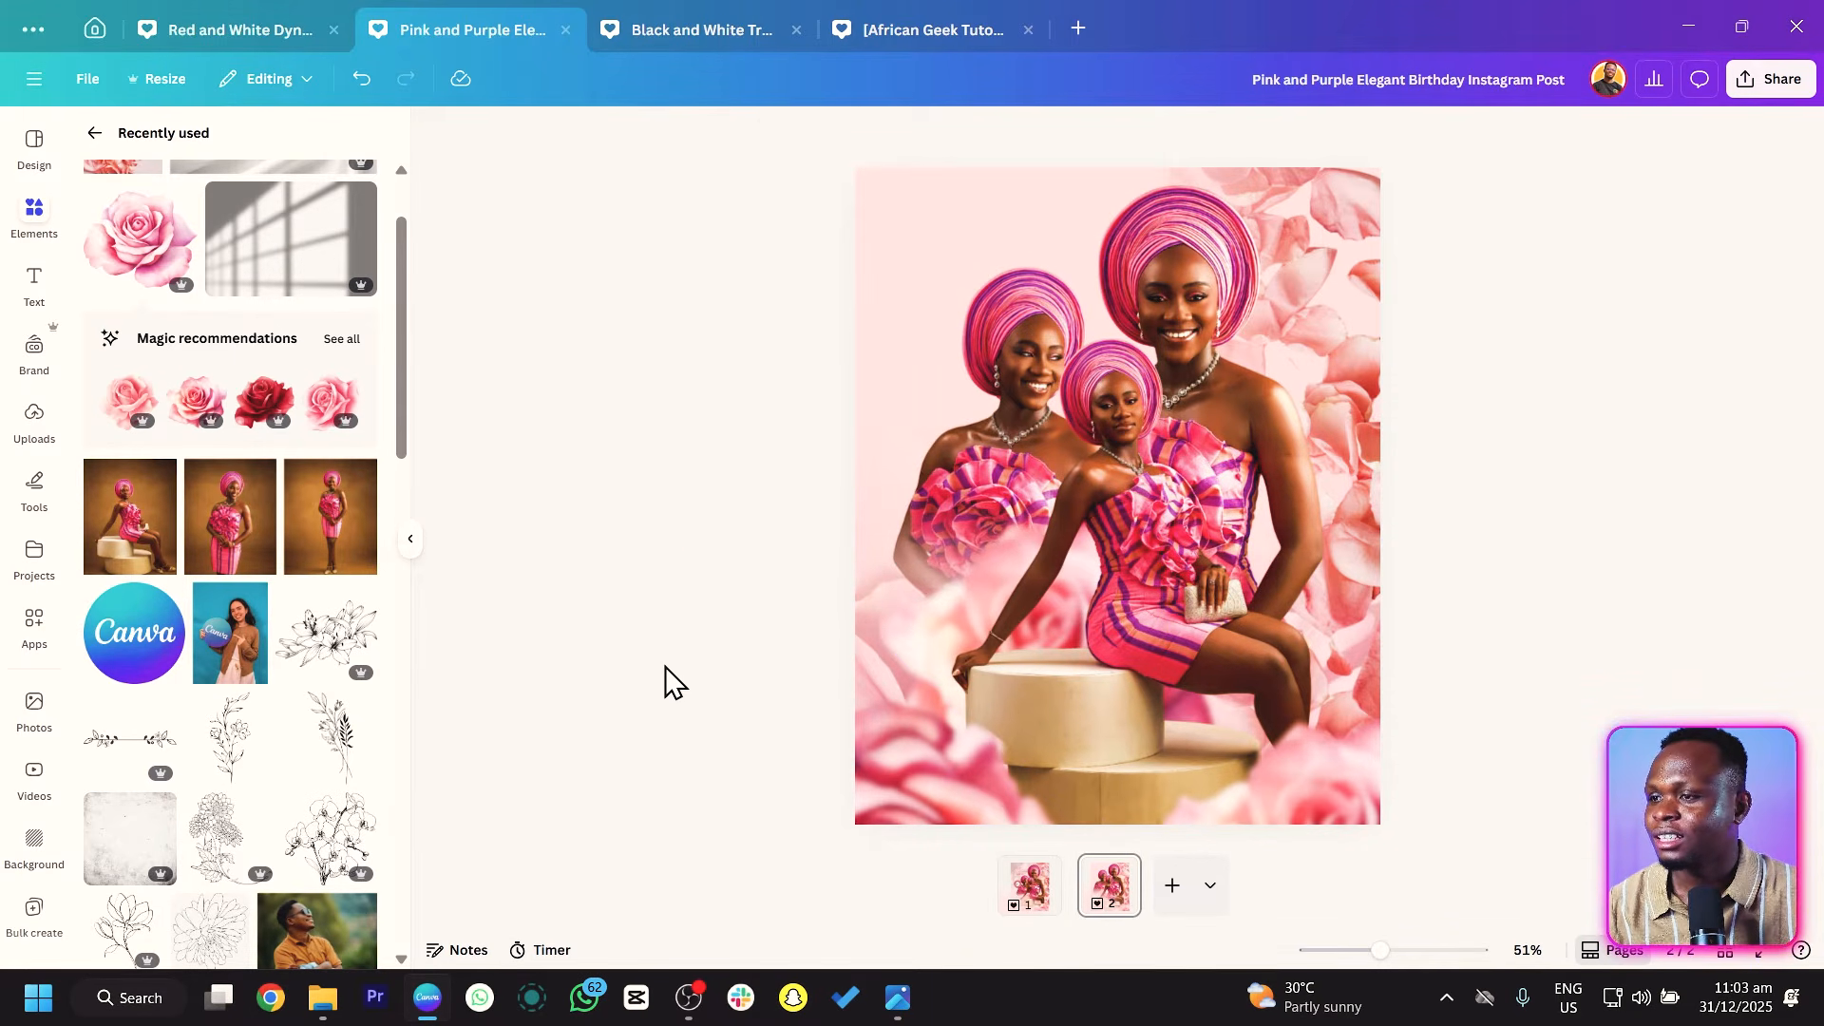
Add the window-shadow overlay from the recently used elements and enlarge it to cover the full width of the page's upper part.
{"action": "scroll", "coordinate": [273, 517], "scroll_direction": "up", "scroll_amount": 3}
{"action": "left_click", "coordinate": [263, 385]}
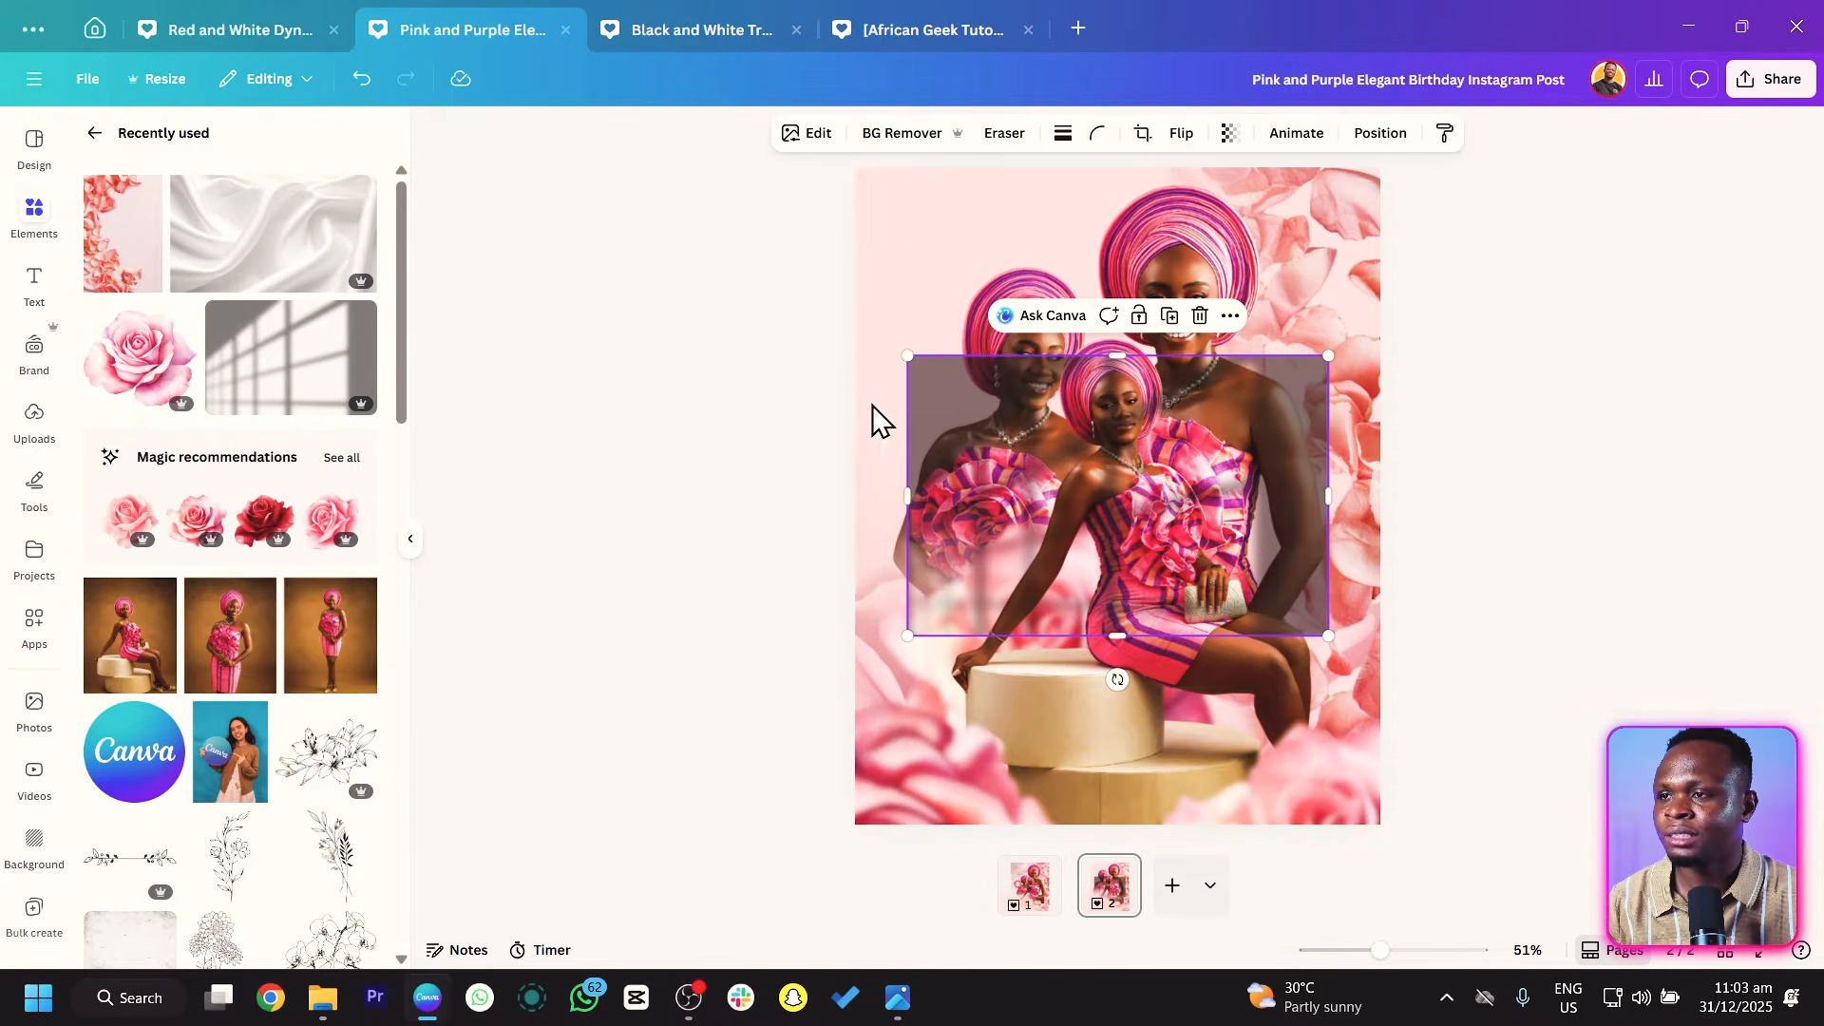
{"action": "left_click_drag", "start_coordinate": [1010, 514], "coordinate": [958, 326]}
{"action": "left_click_drag", "start_coordinate": [1270, 451], "coordinate": [1397, 529]}
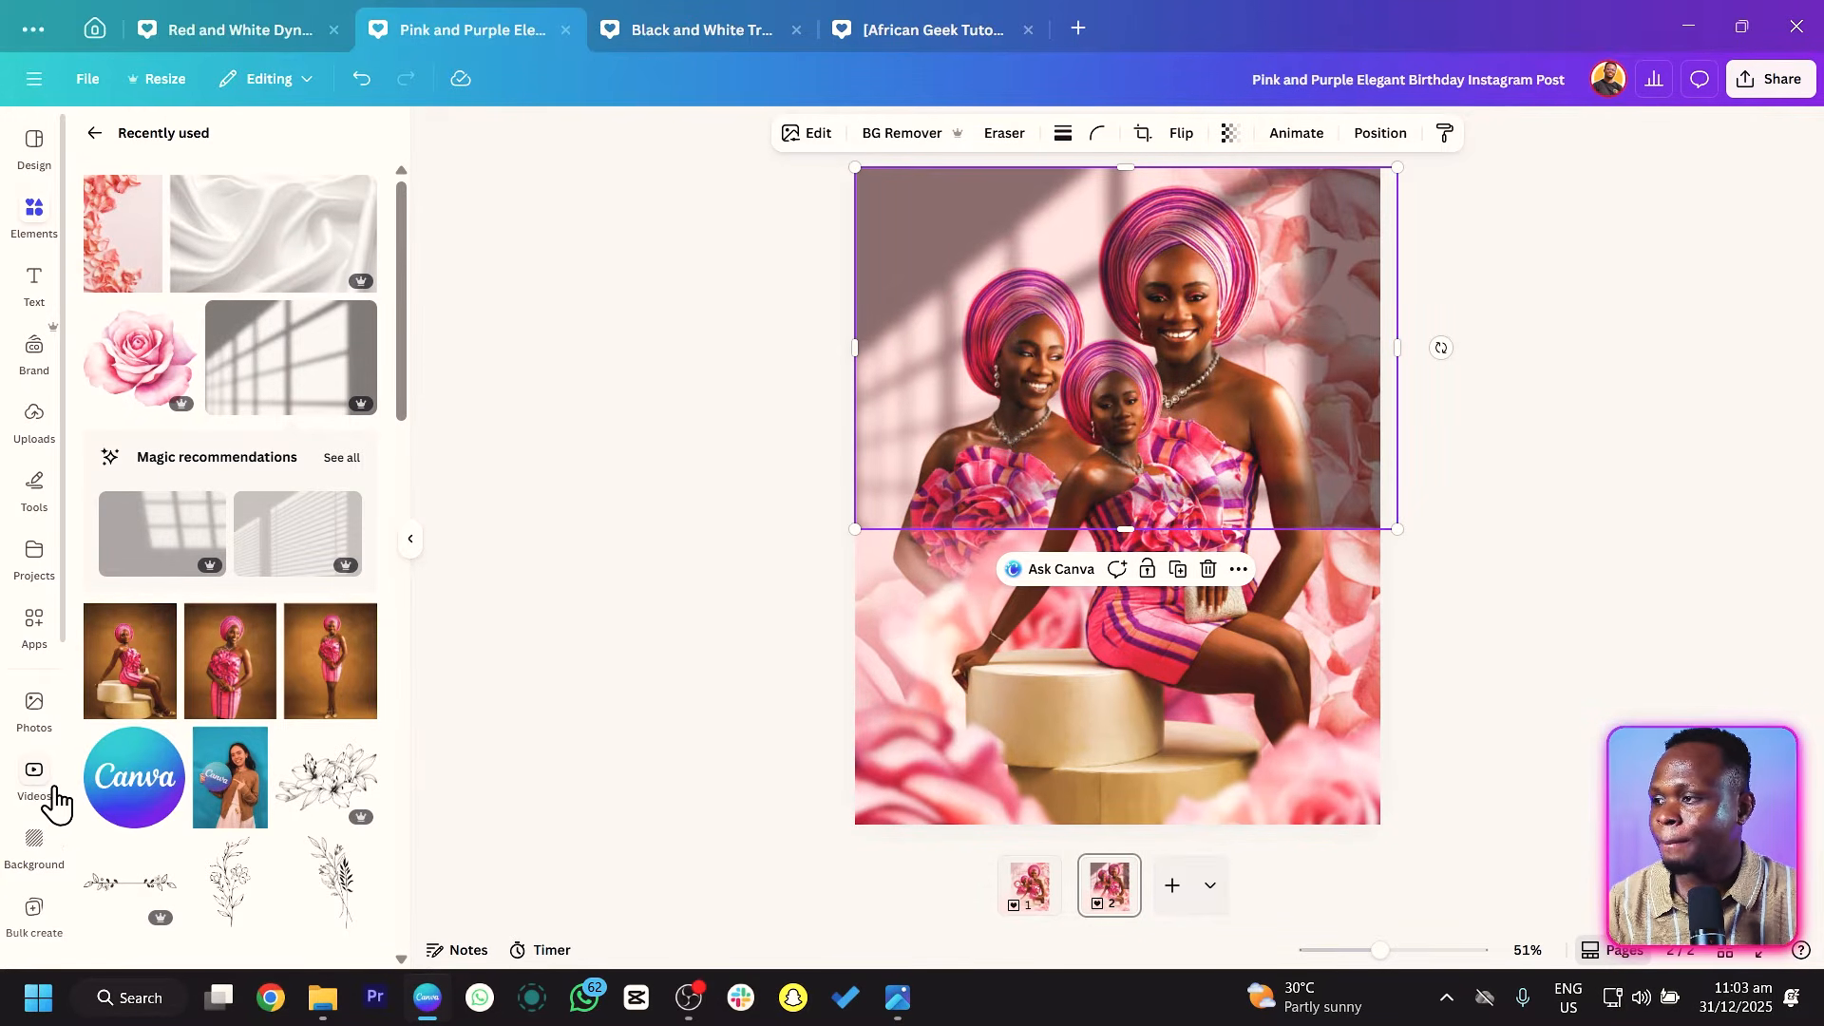
{"action": "scroll", "coordinate": [42, 803], "scroll_direction": "down", "scroll_amount": 4}
{"action": "scroll", "coordinate": [26, 746], "scroll_direction": "down", "scroll_amount": 2}
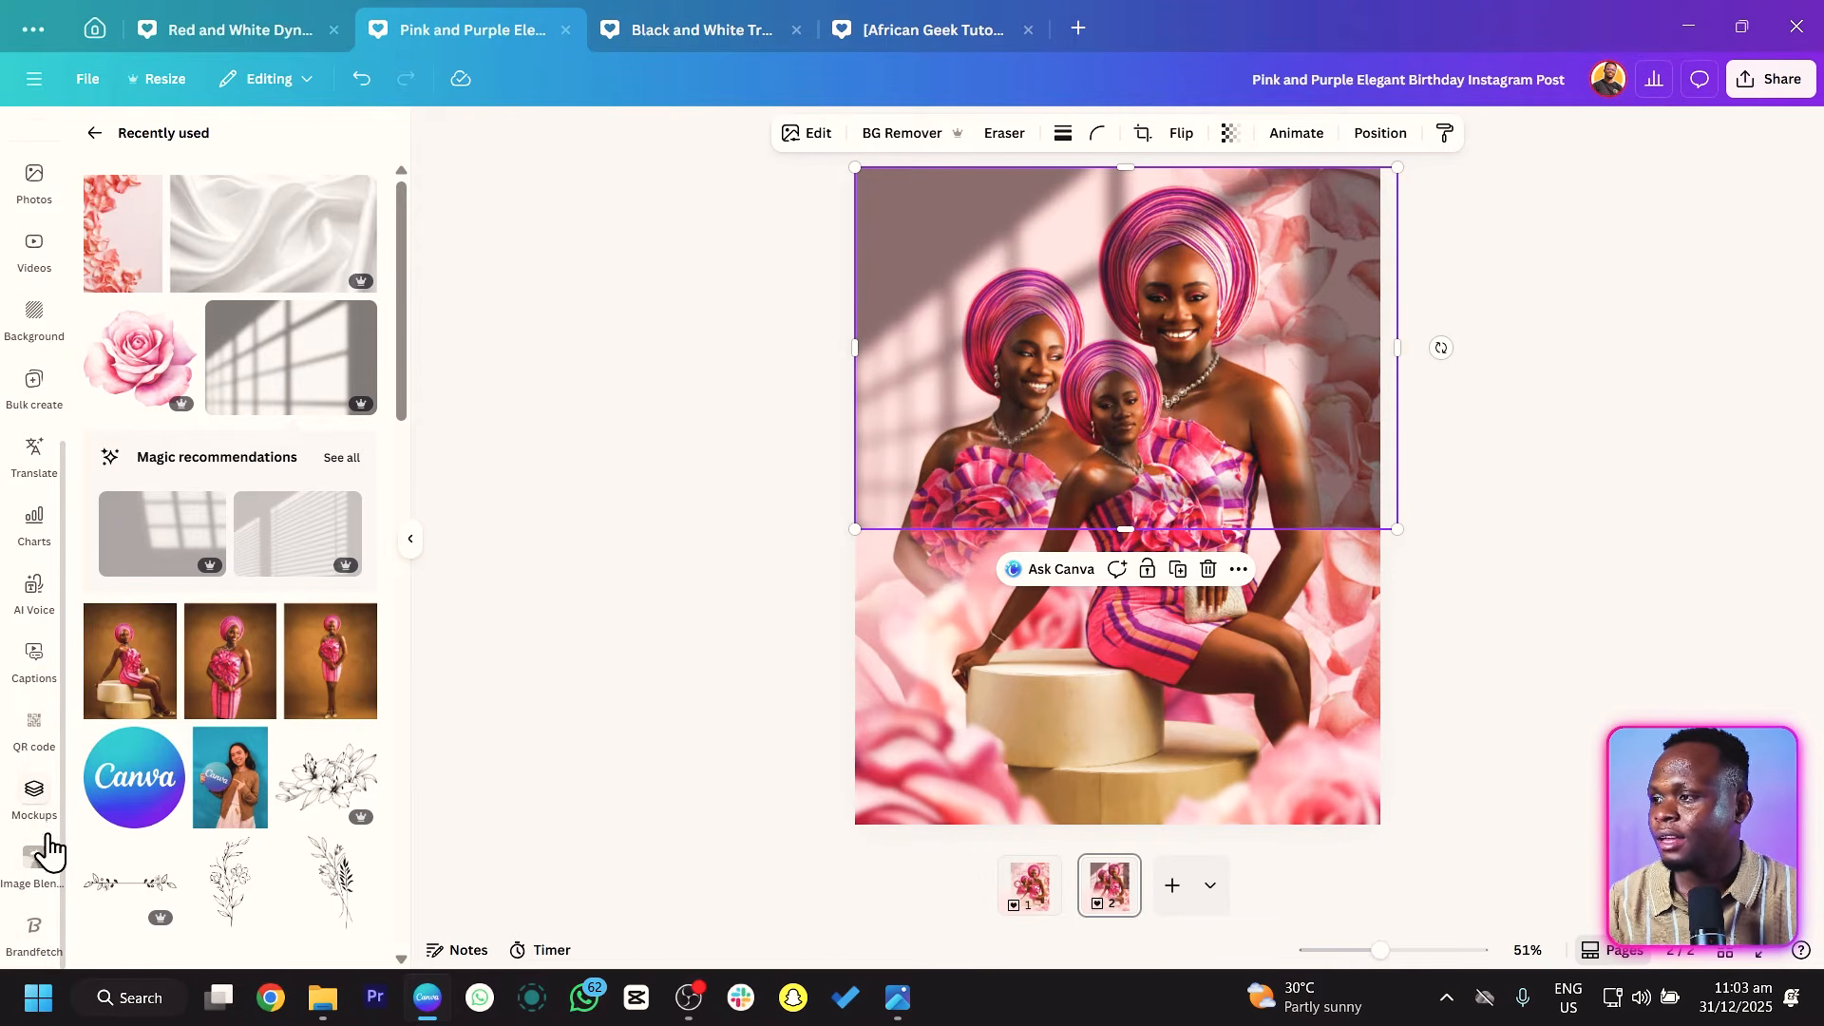
{"action": "left_click", "coordinate": [52, 867]}
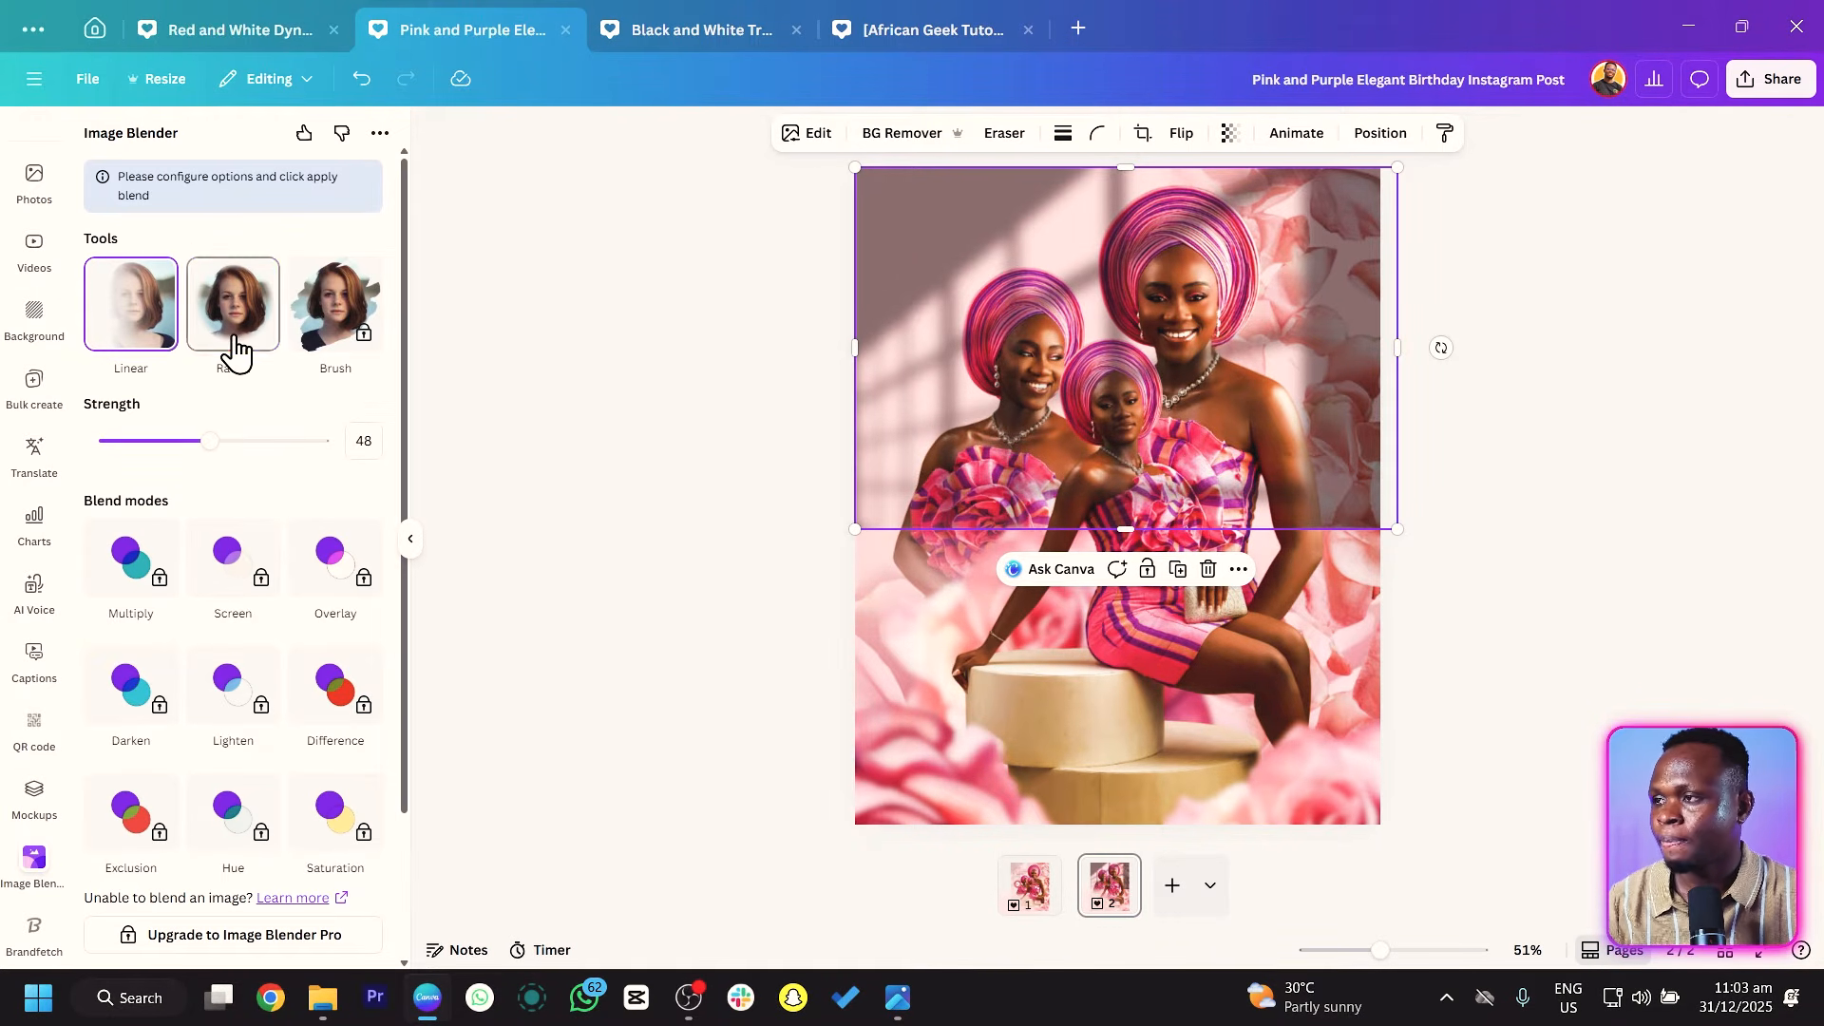
{"action": "left_click", "coordinate": [231, 344]}
{"action": "left_click", "coordinate": [133, 273]}
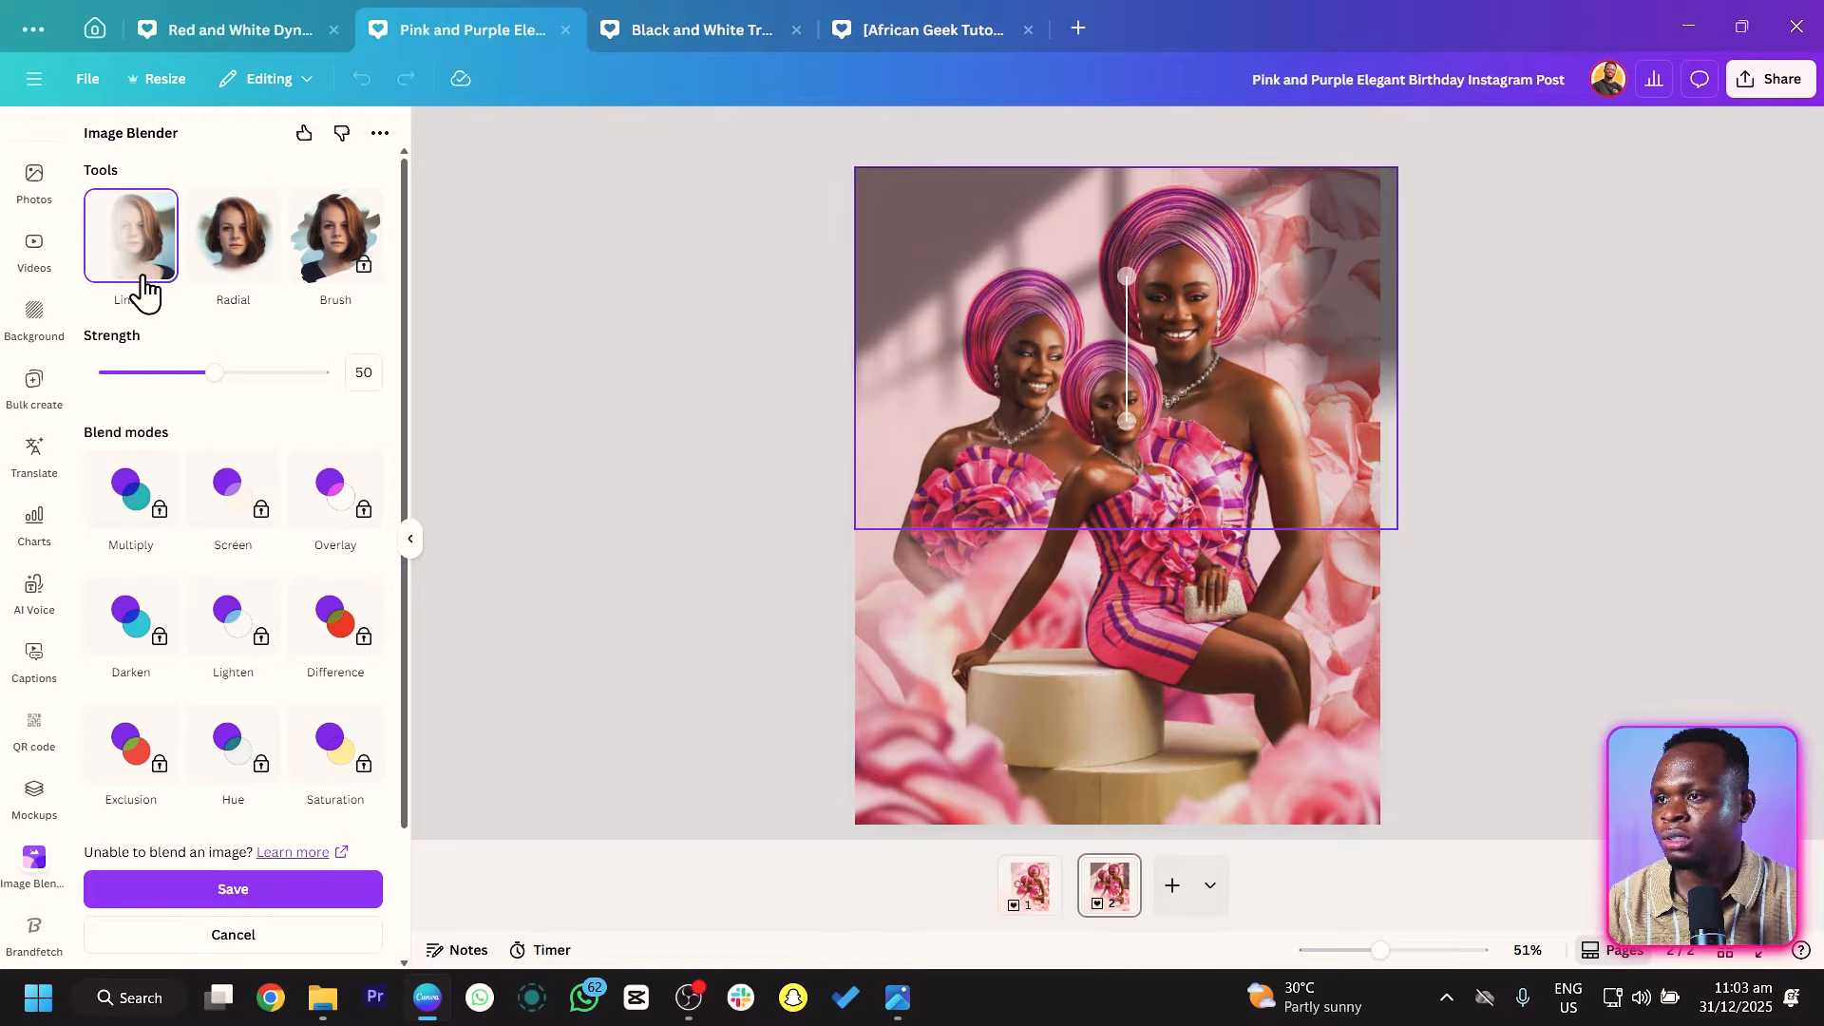
{"action": "left_click_drag", "start_coordinate": [1125, 421], "coordinate": [1131, 509]}
{"action": "left_click", "coordinate": [570, 546]}
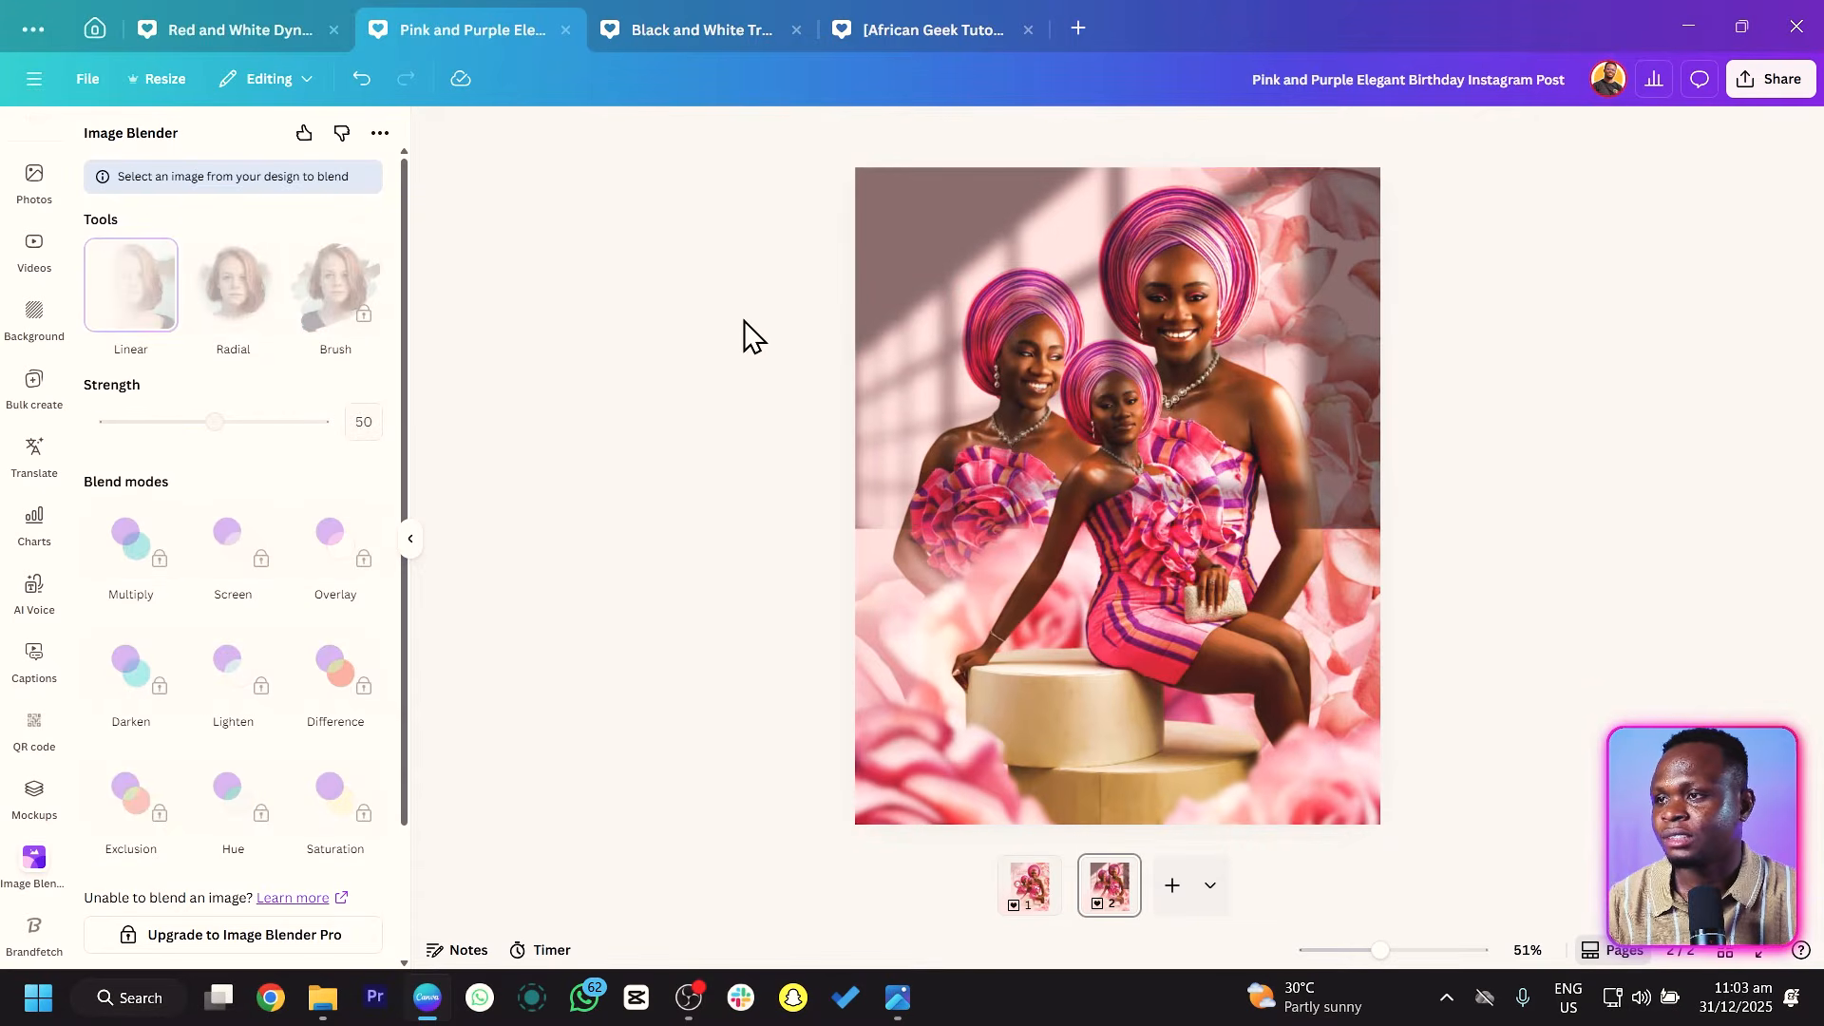
Send the window-shadow overlay to the back of the layers and set its transparency to 38.
{"action": "right_click", "coordinate": [906, 230]}
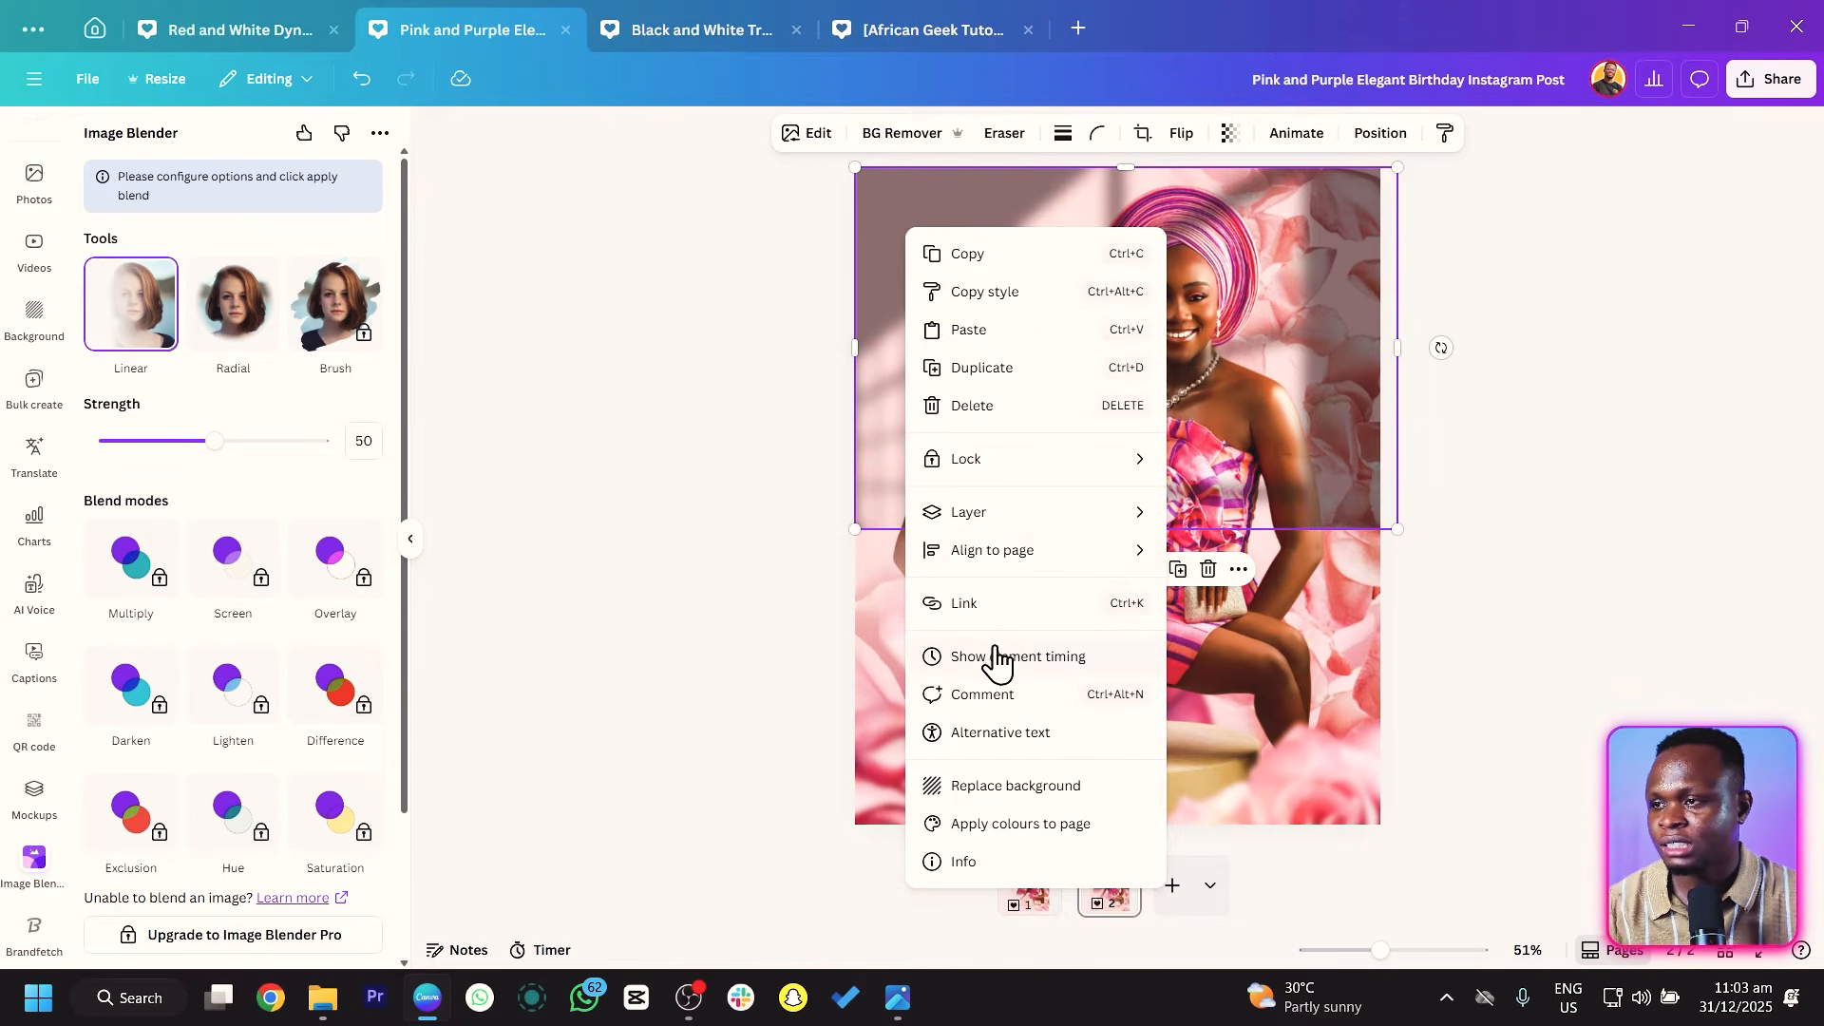
{"action": "mouse_move", "coordinate": [1131, 512]}
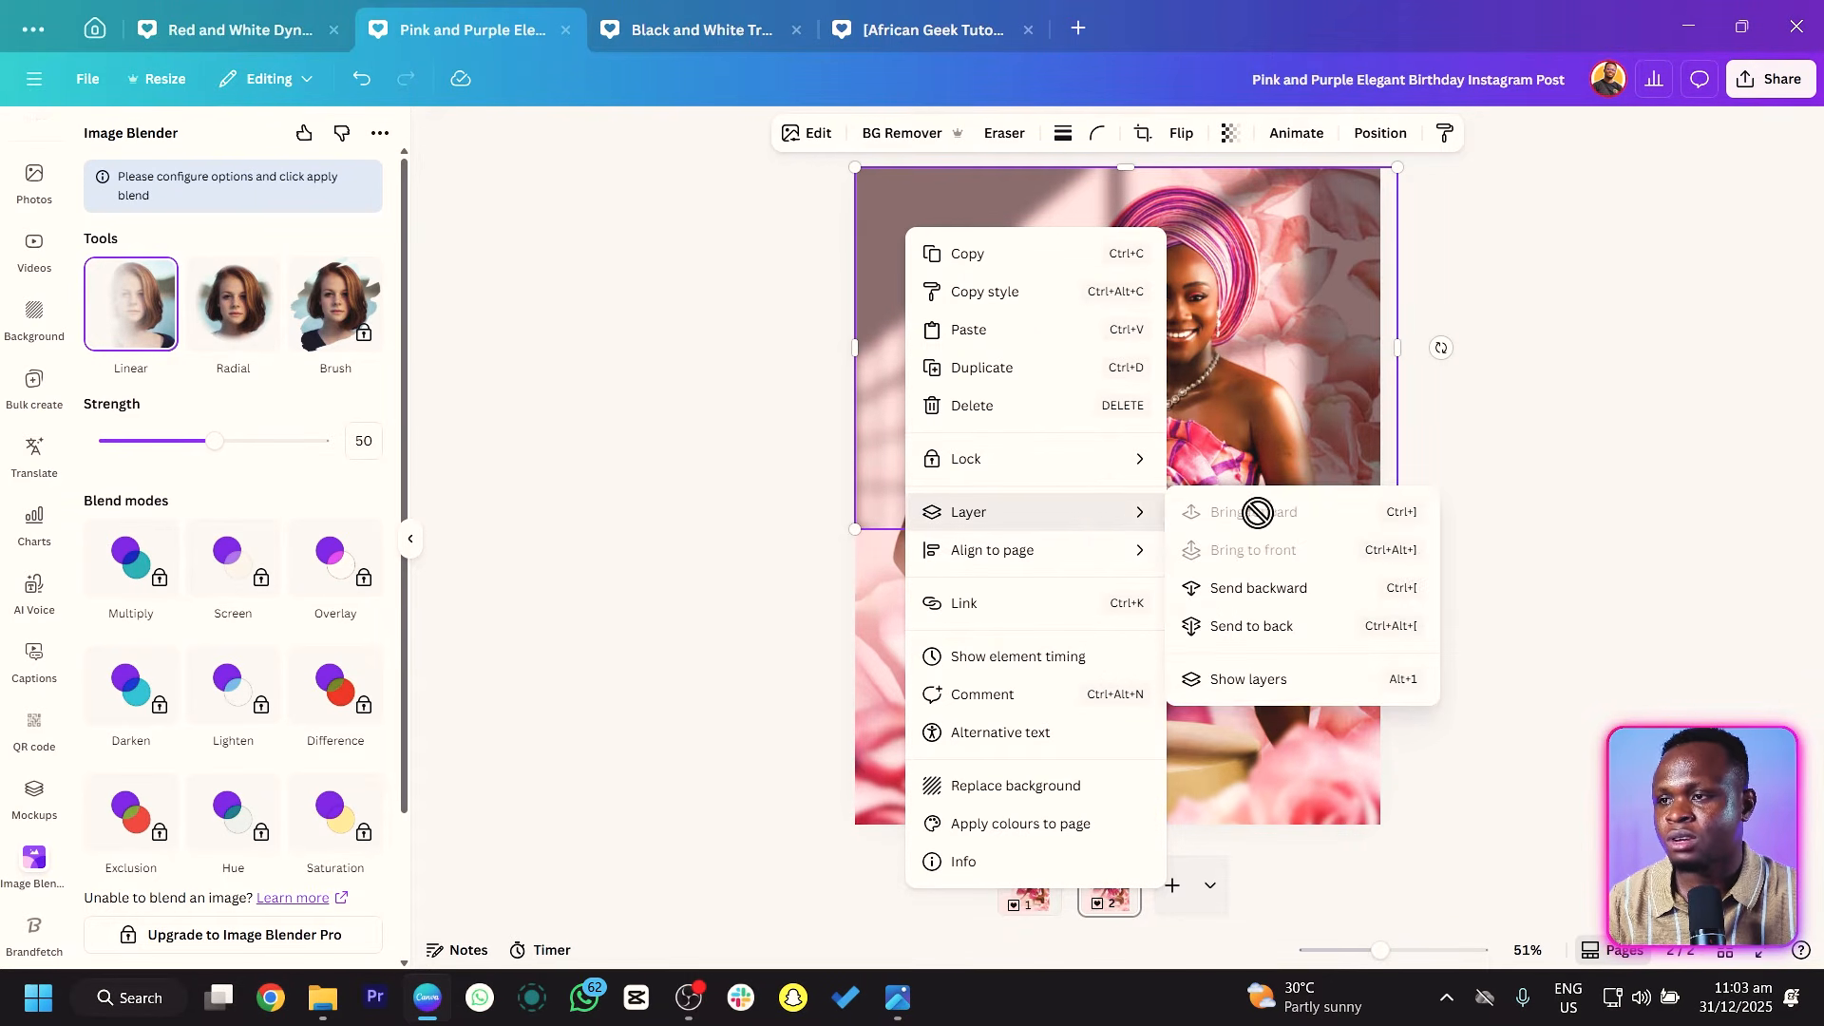
{"action": "left_click", "coordinate": [1264, 625]}
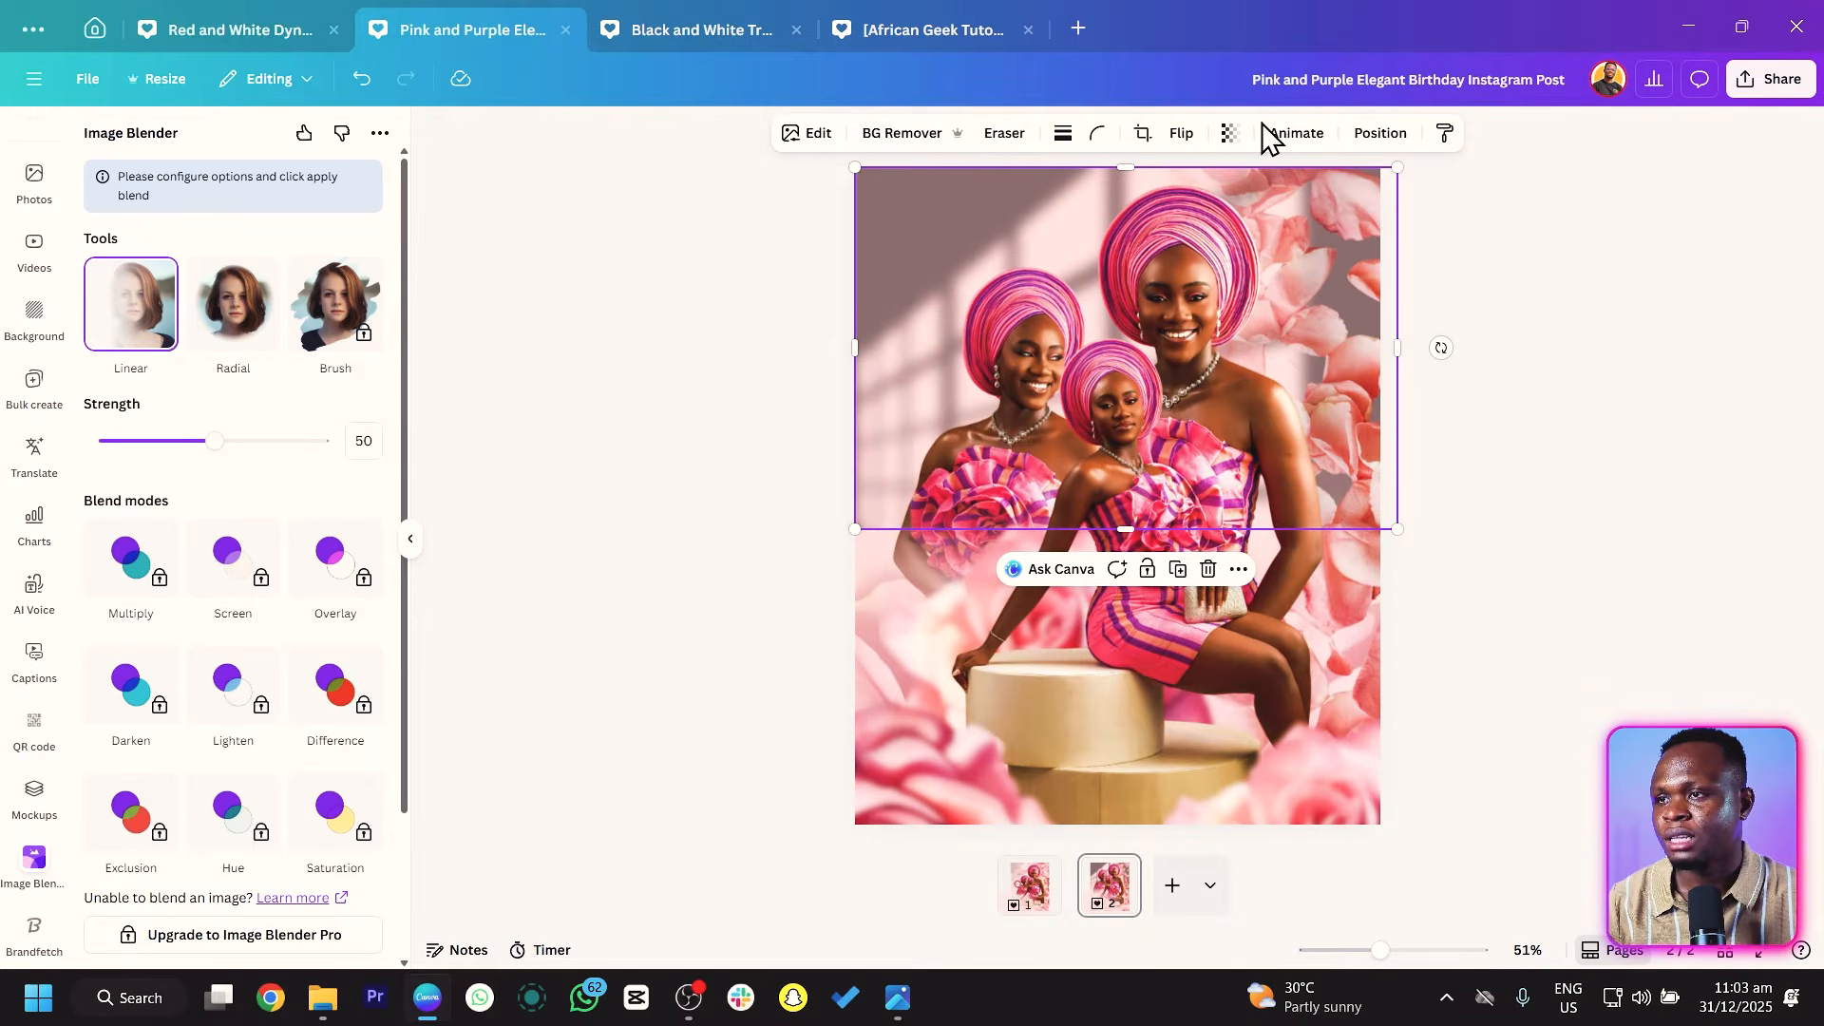
{"action": "left_click", "coordinate": [1231, 133]}
{"action": "left_click_drag", "start_coordinate": [1210, 210], "coordinate": [1162, 225]}
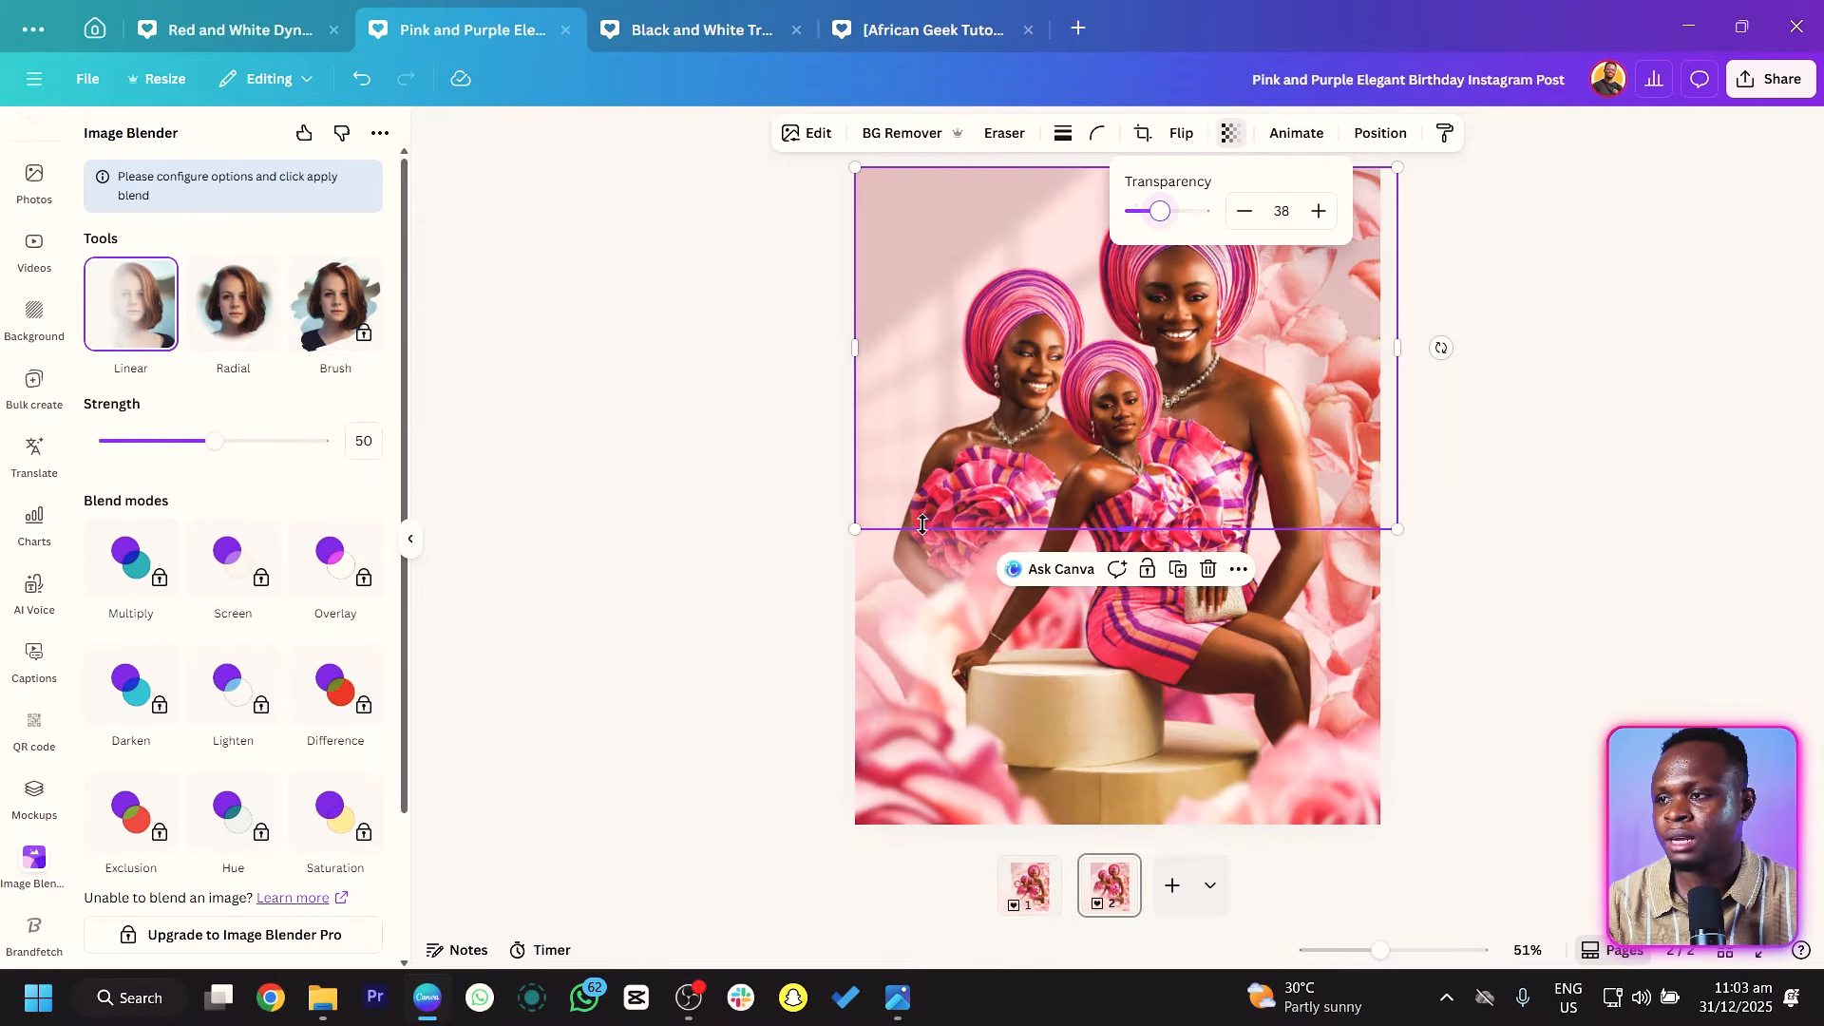
Enlarge the window-shadow overlay beyond the page's sides and adjust its position over the upper background.
{"action": "left_click_drag", "start_coordinate": [851, 532], "coordinate": [746, 616]}
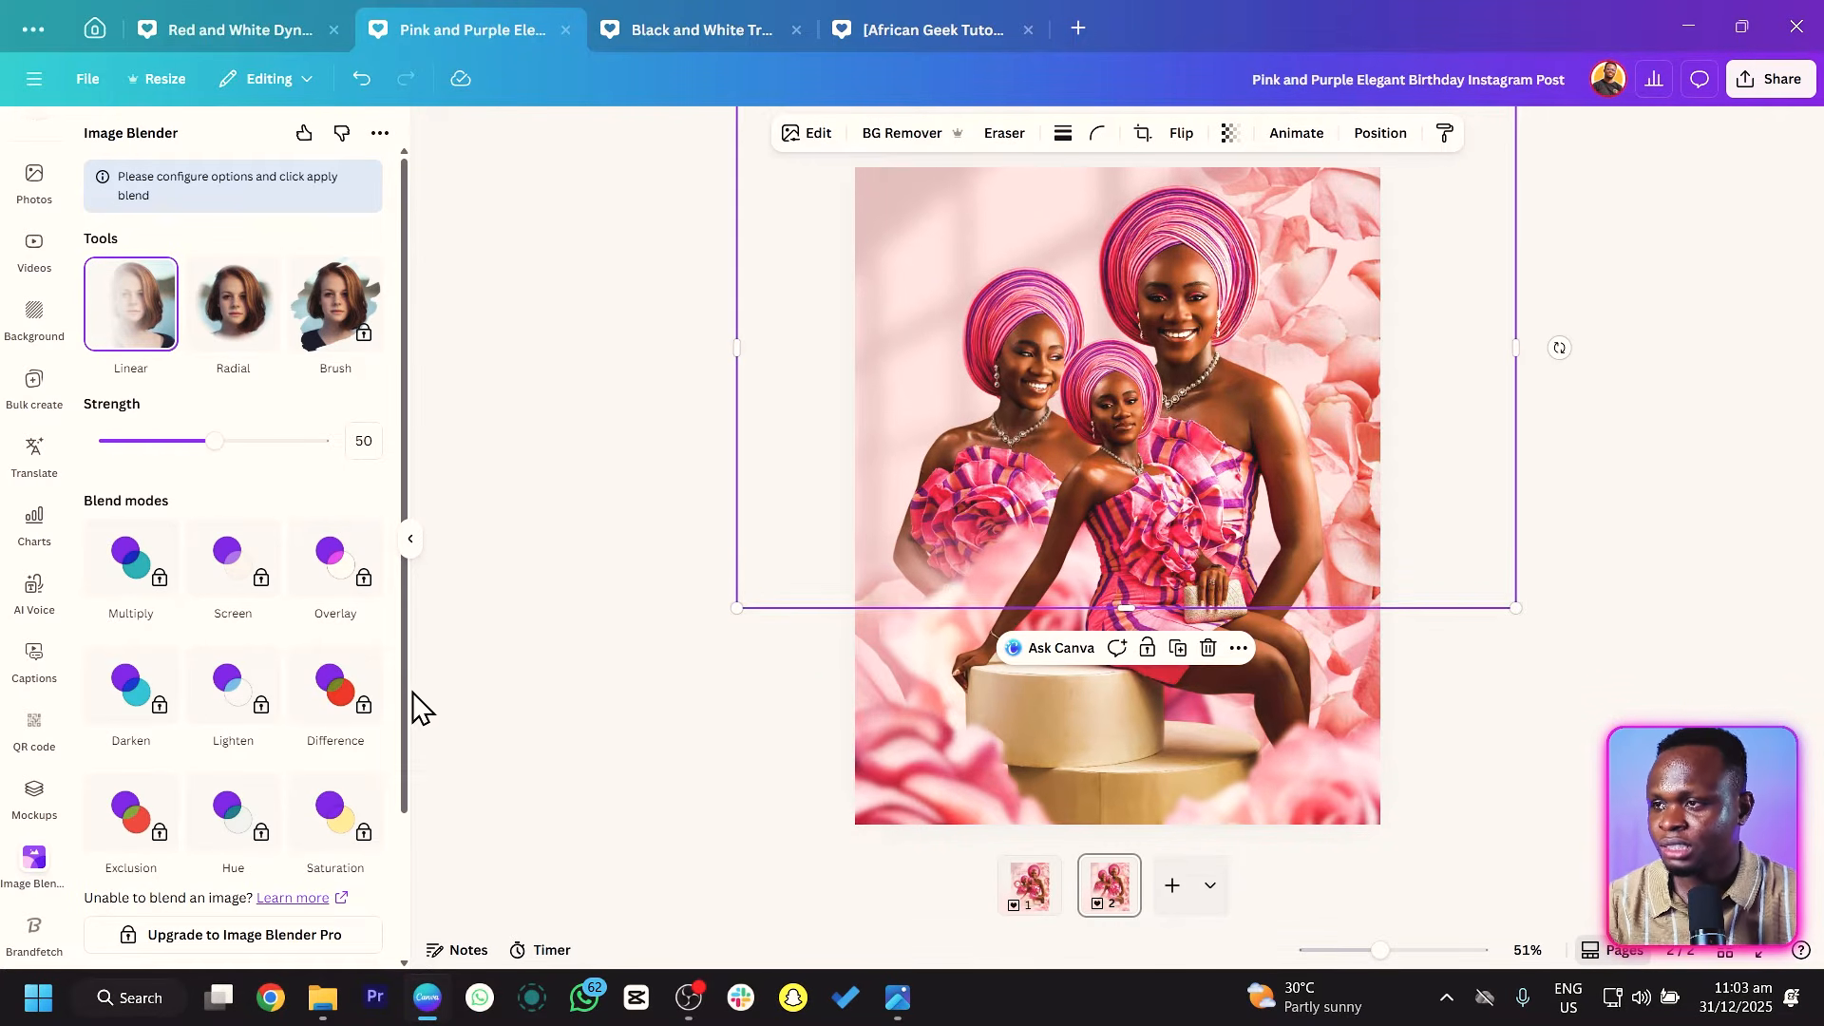
{"action": "left_click", "coordinate": [568, 694]}
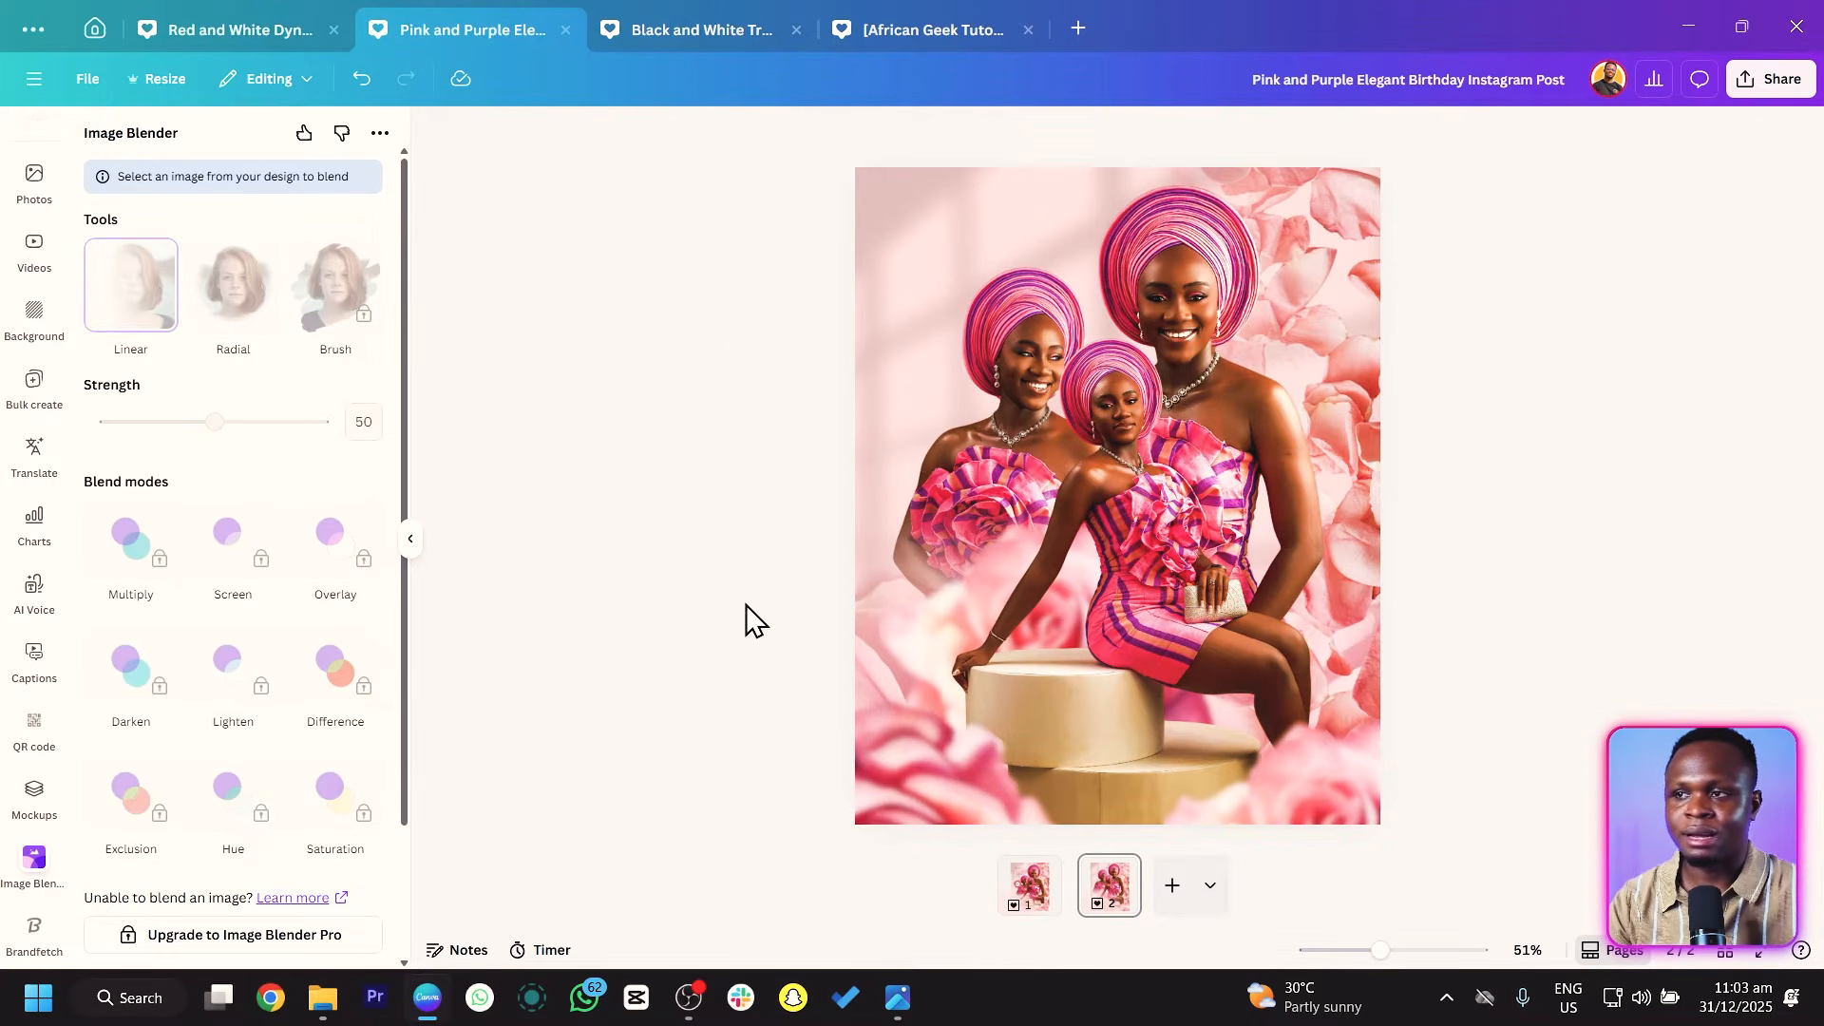
{"action": "left_click_drag", "start_coordinate": [914, 221], "coordinate": [1405, 428]}
{"action": "key", "text": "ctrl+z"}
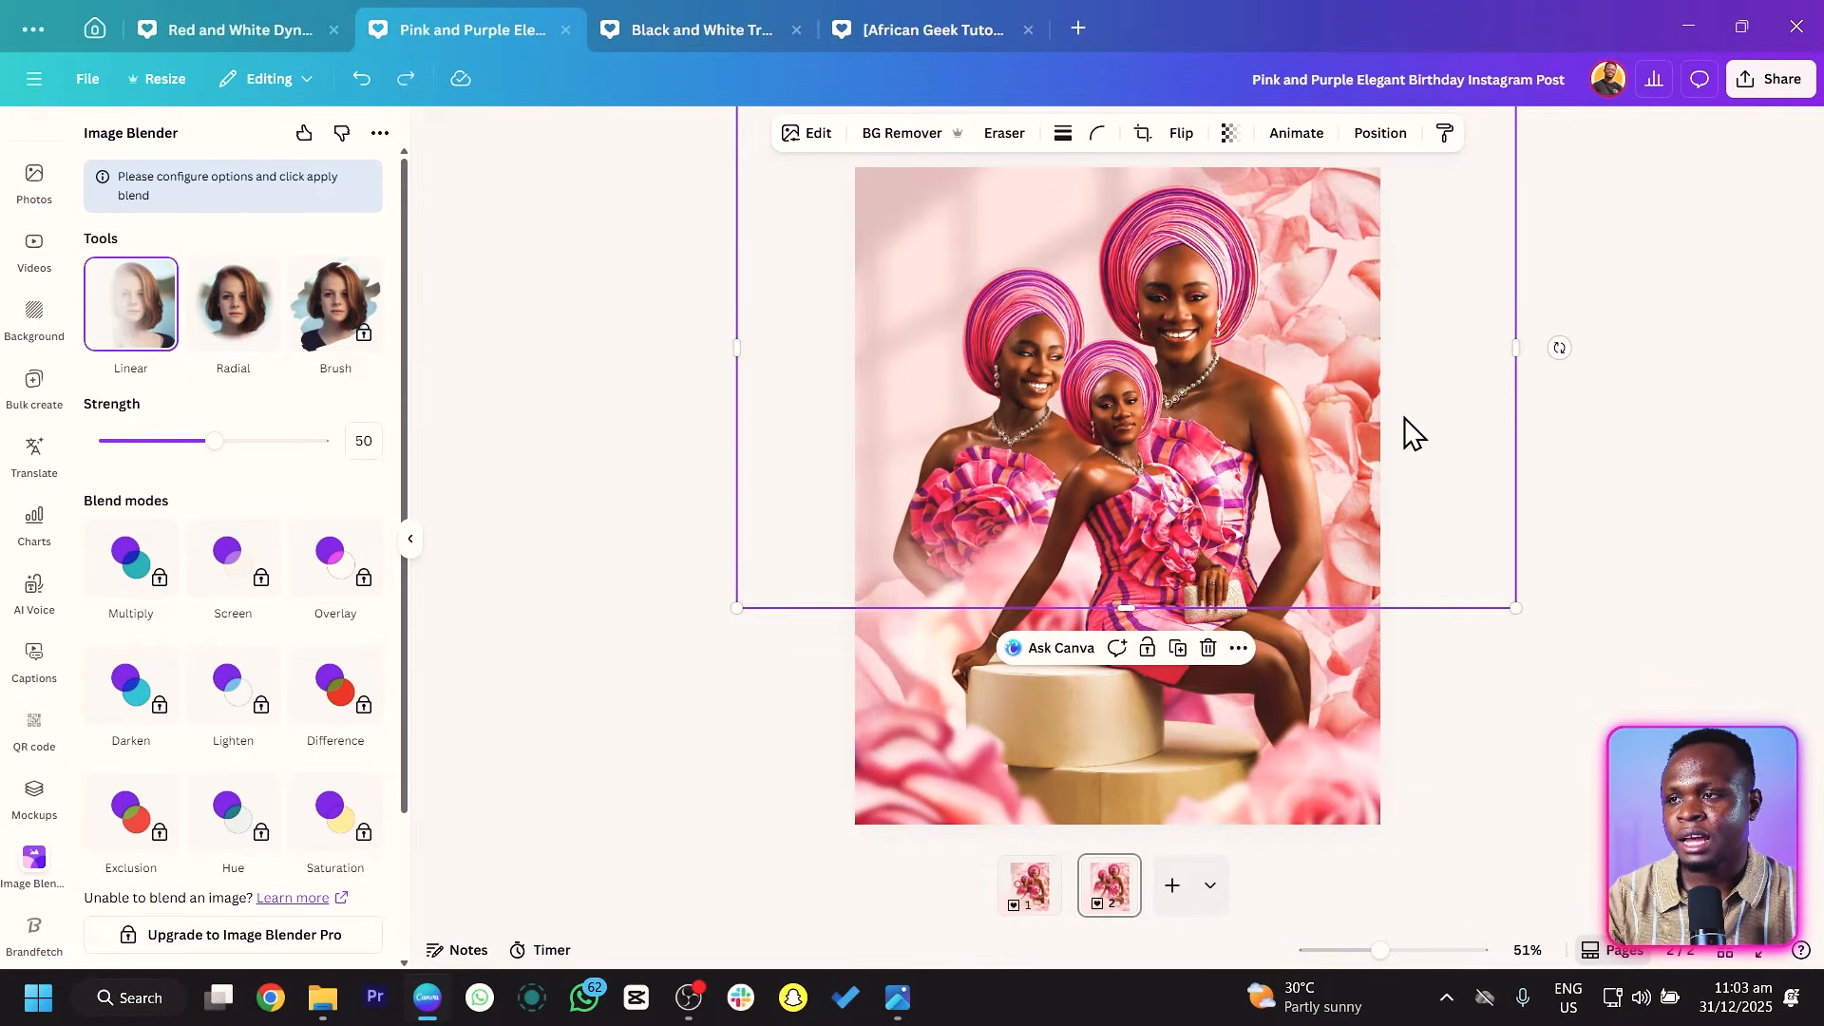
{"action": "left_click_drag", "start_coordinate": [869, 237], "coordinate": [871, 272]}
{"action": "left_click", "coordinate": [619, 662]}
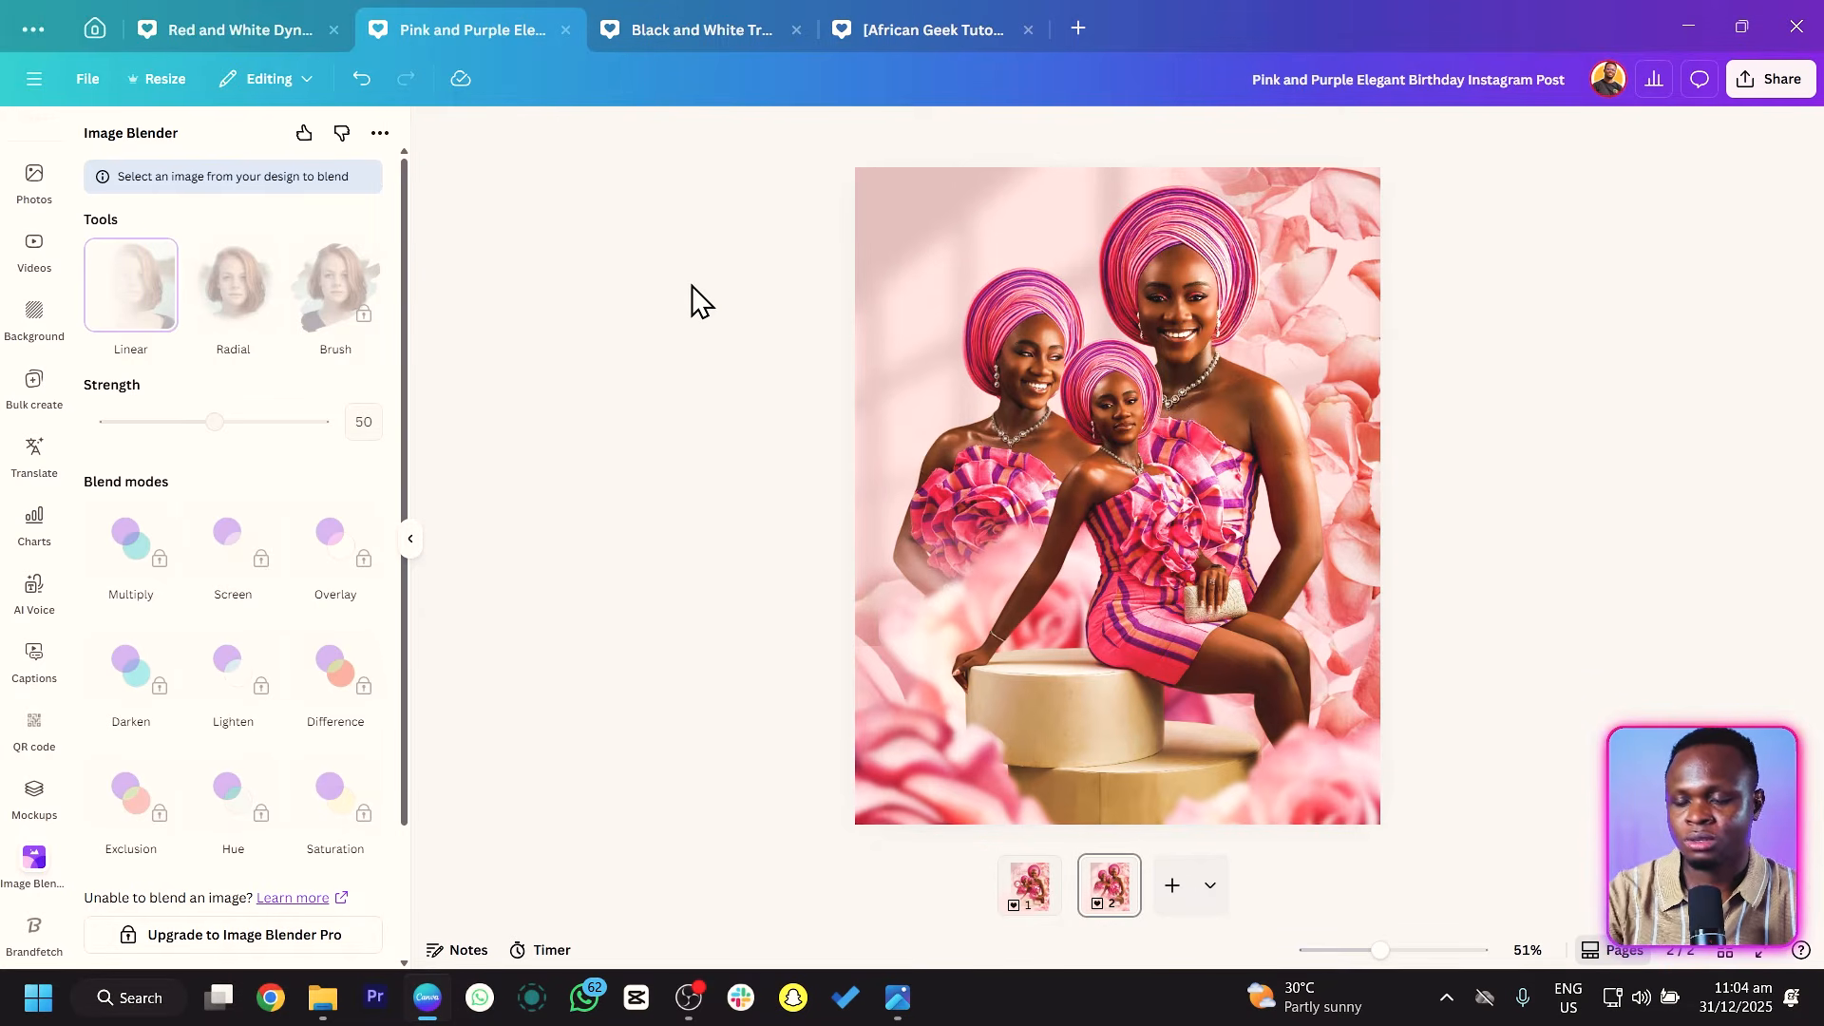
Add a text box and place it in the page's upper-left area, above the portraits' headwraps.
{"action": "key", "text": "t"}
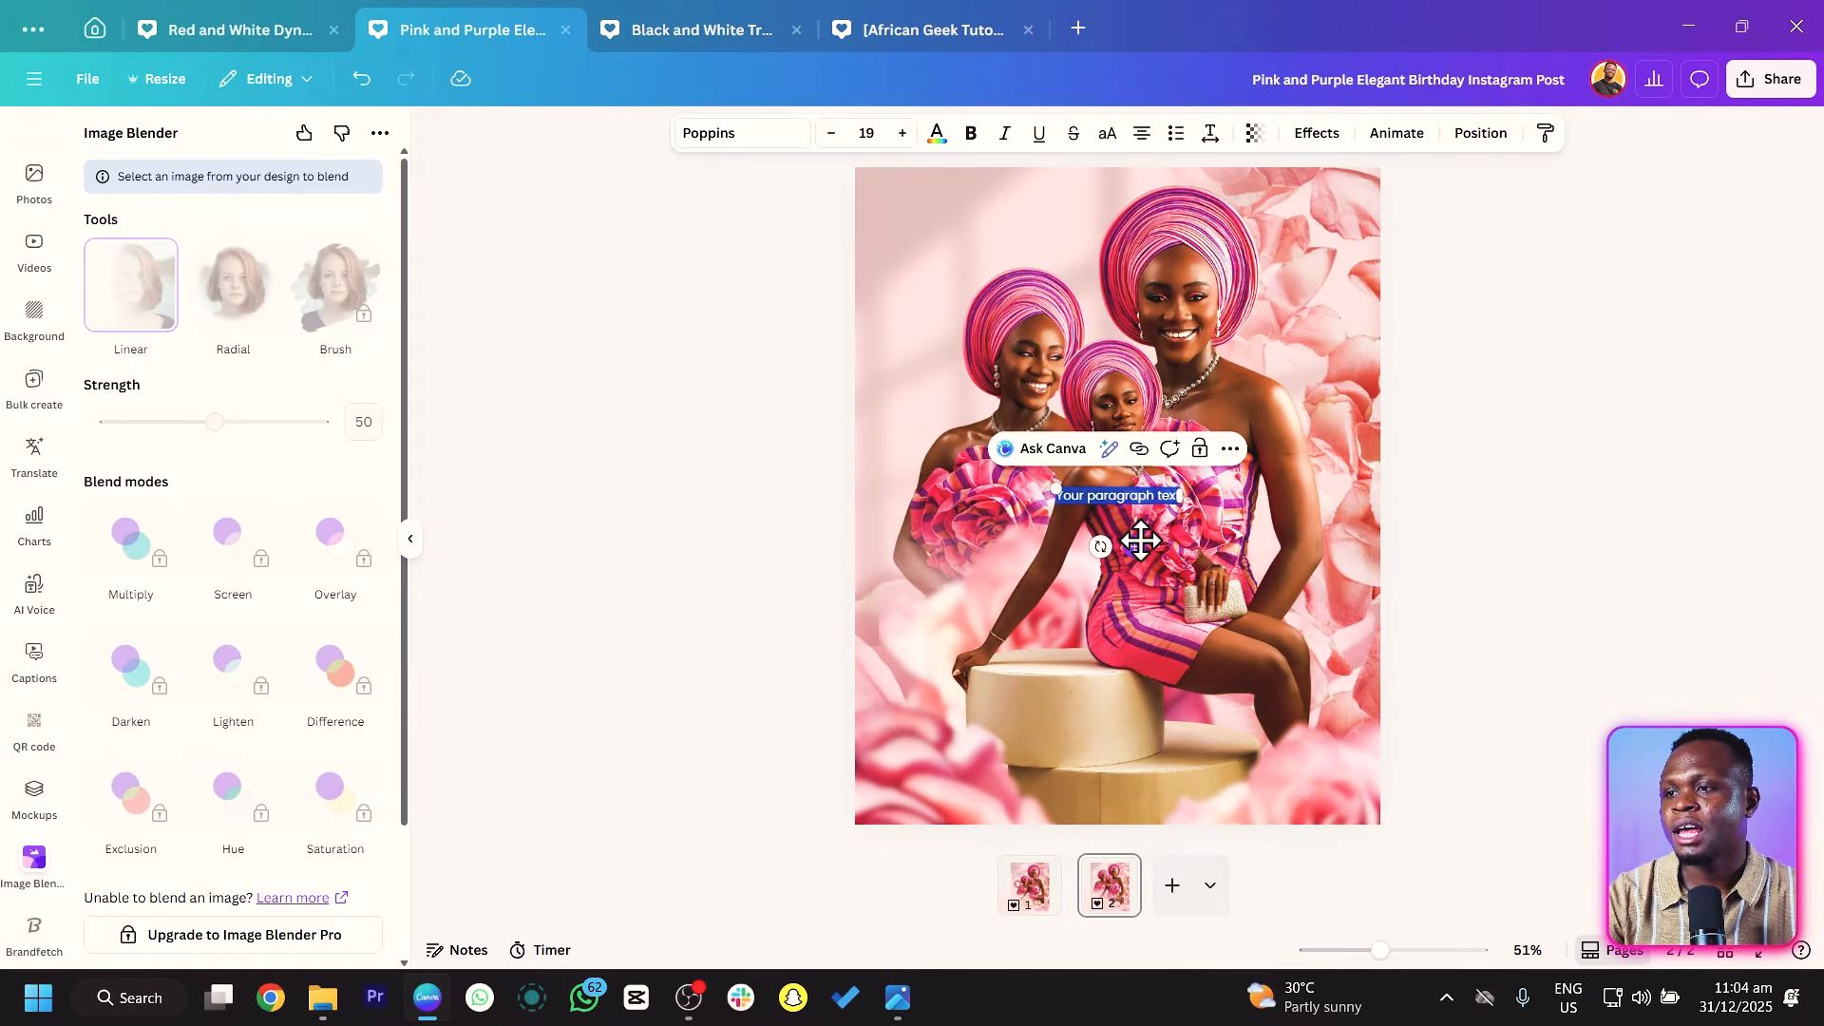
{"action": "left_click_drag", "start_coordinate": [1144, 537], "coordinate": [1026, 273]}
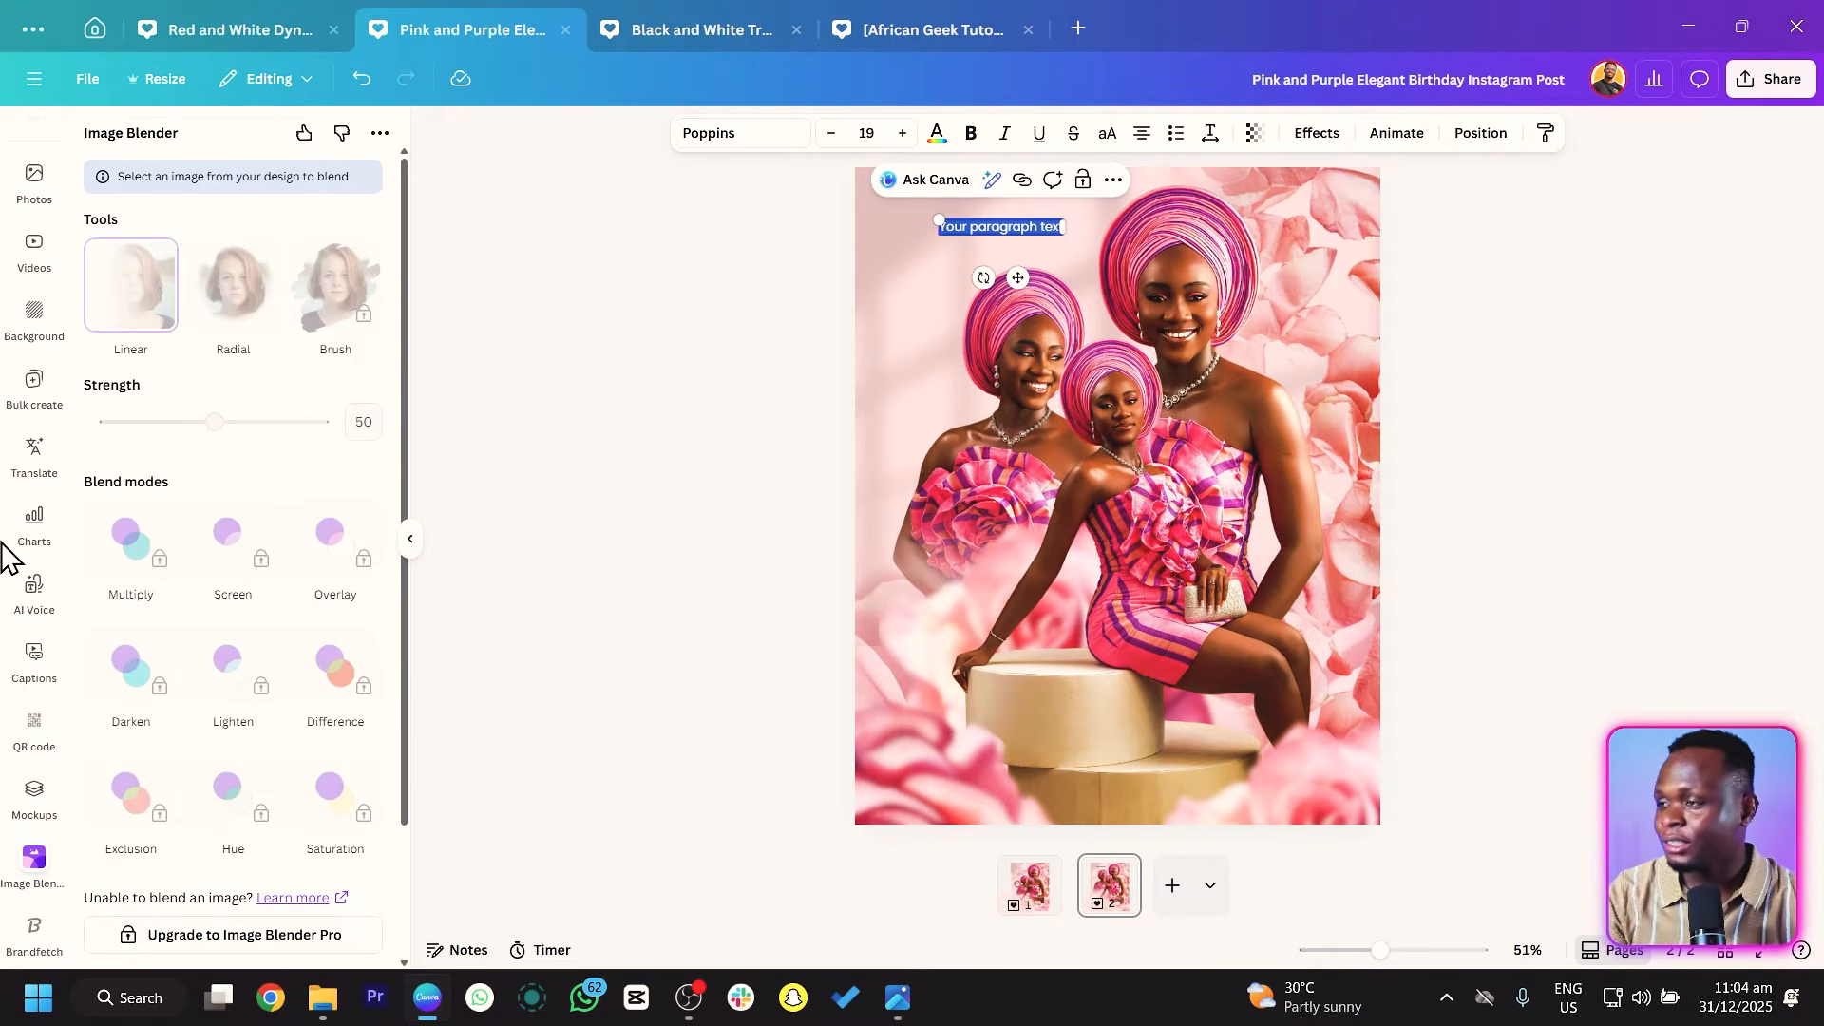
{"action": "scroll", "coordinate": [42, 513], "scroll_direction": "up", "scroll_amount": 5}
{"action": "scroll", "coordinate": [43, 513], "scroll_direction": "up", "scroll_amount": 2}
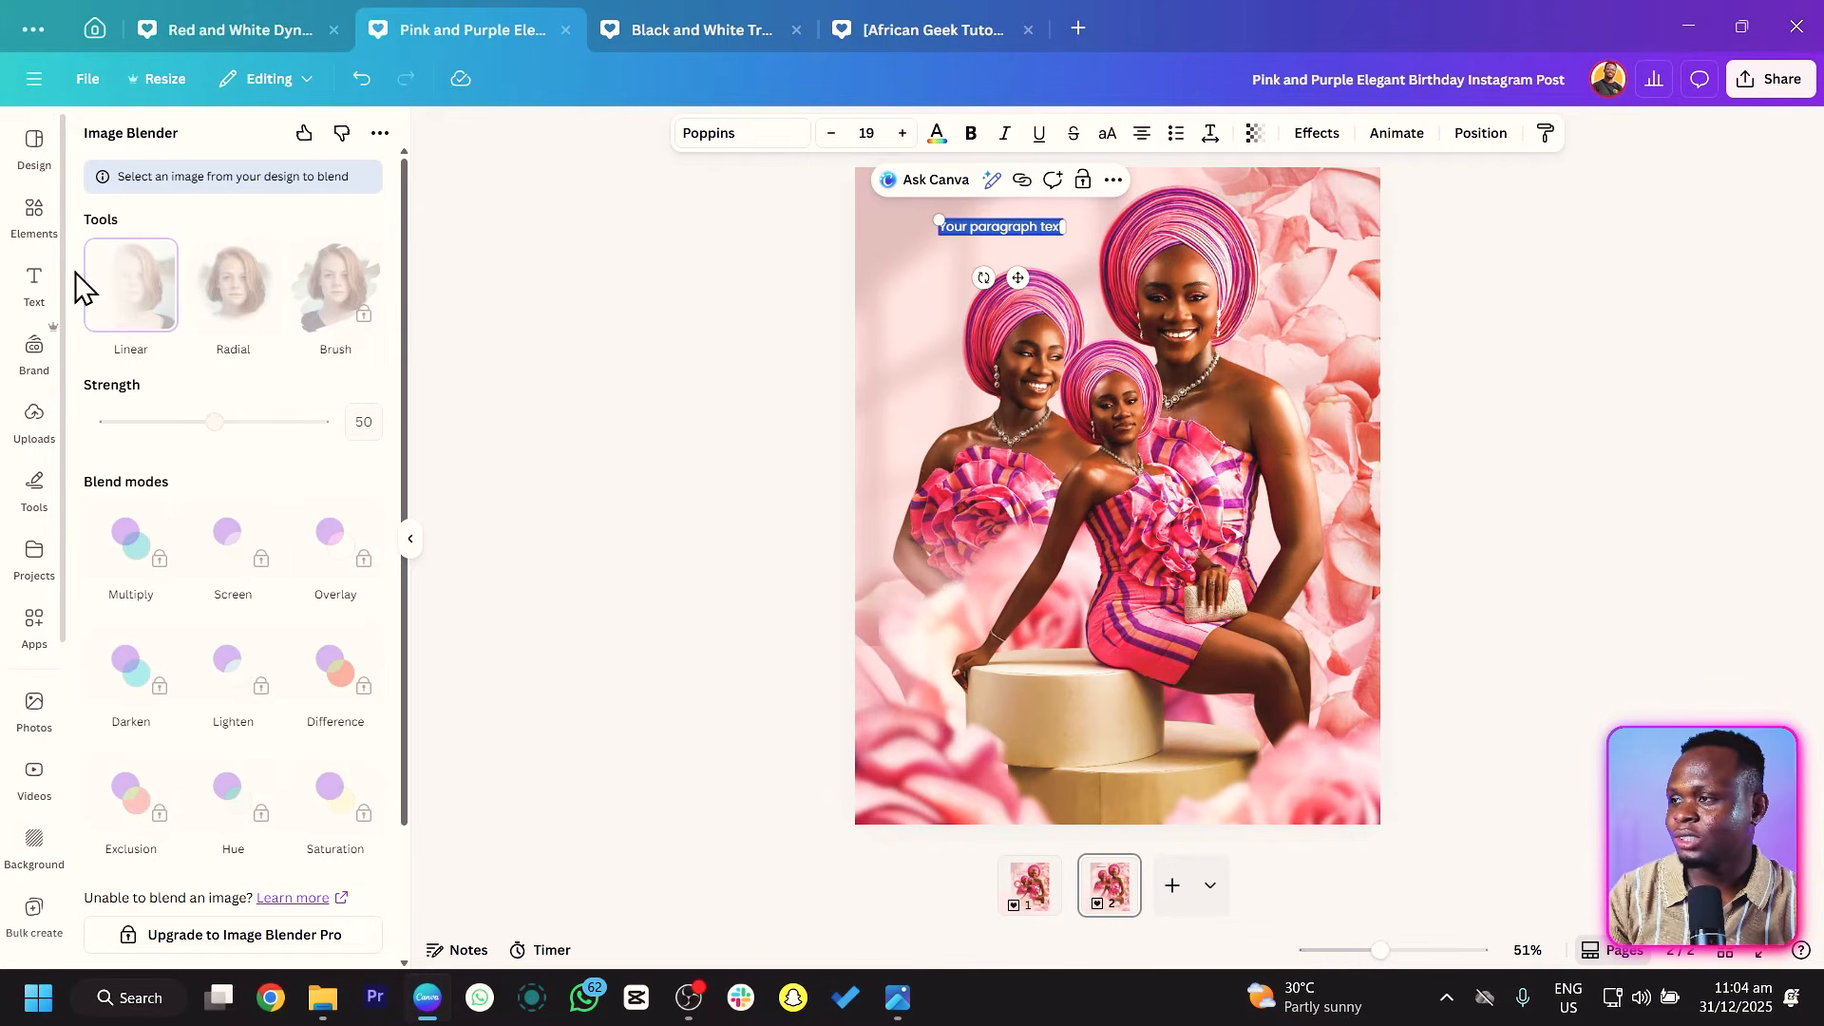
{"action": "left_click", "coordinate": [28, 285]}
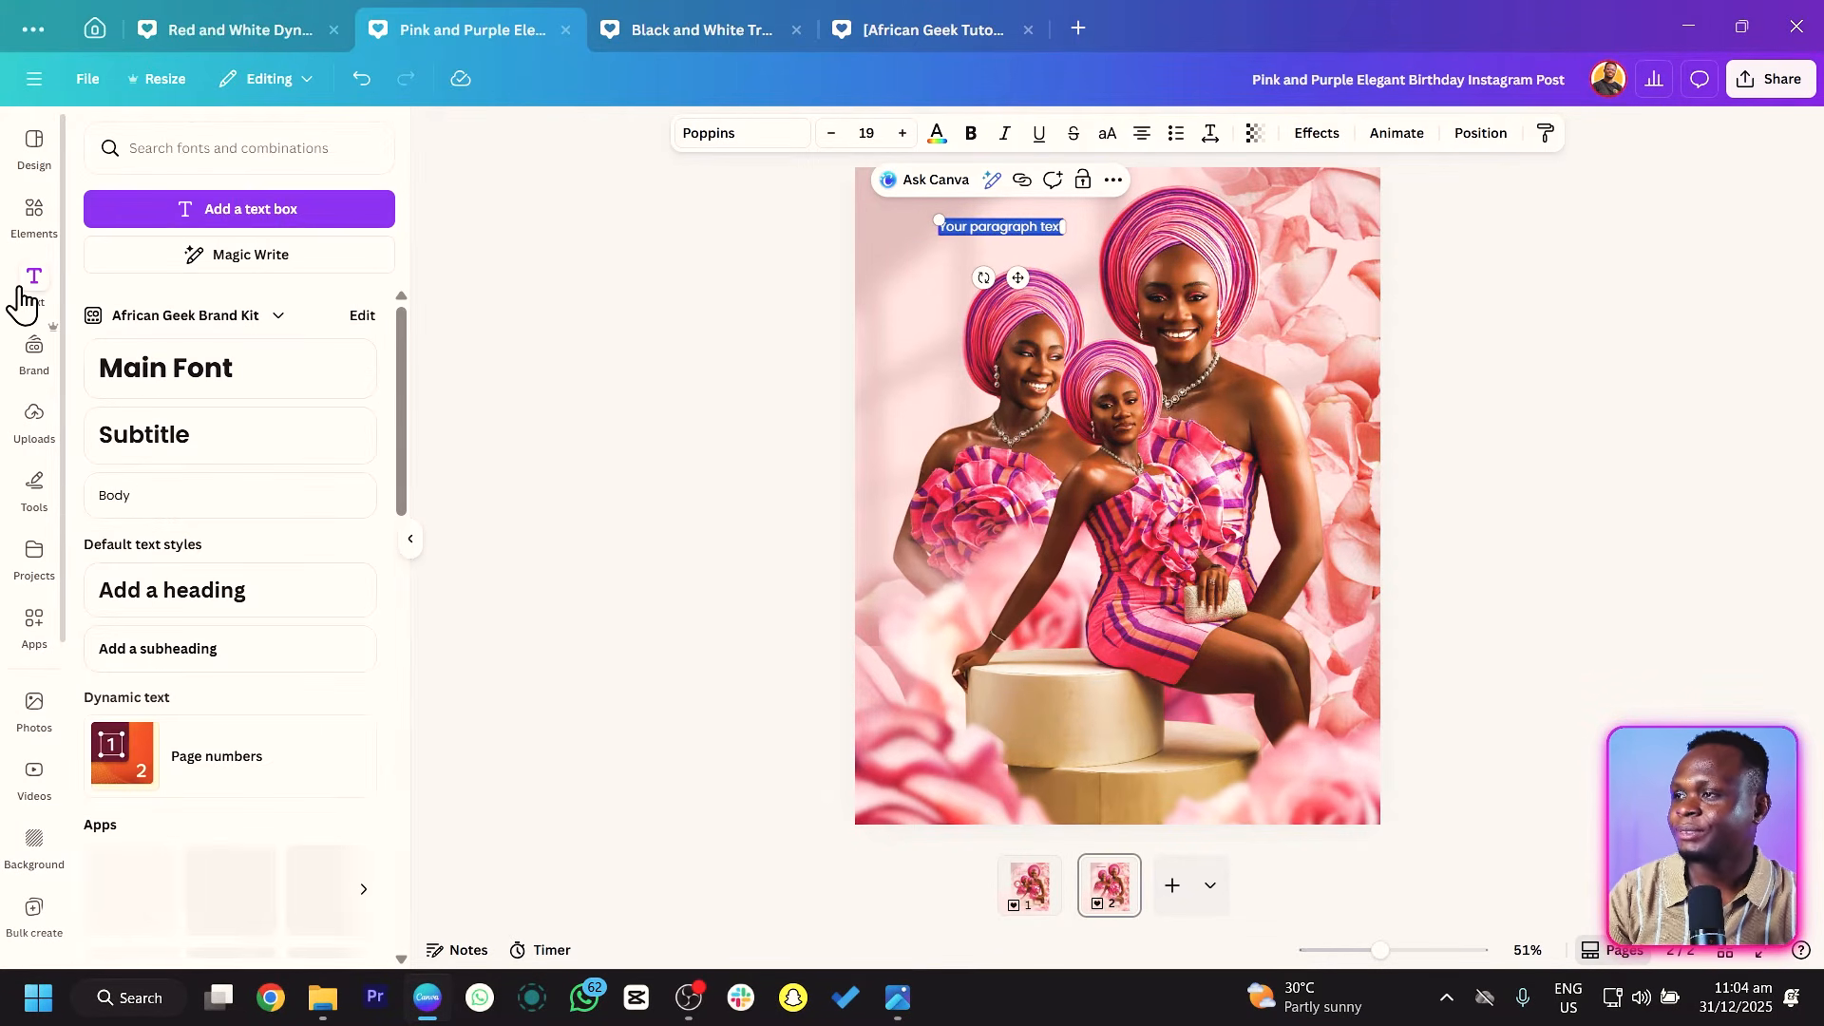
{"action": "left_click", "coordinate": [216, 208]}
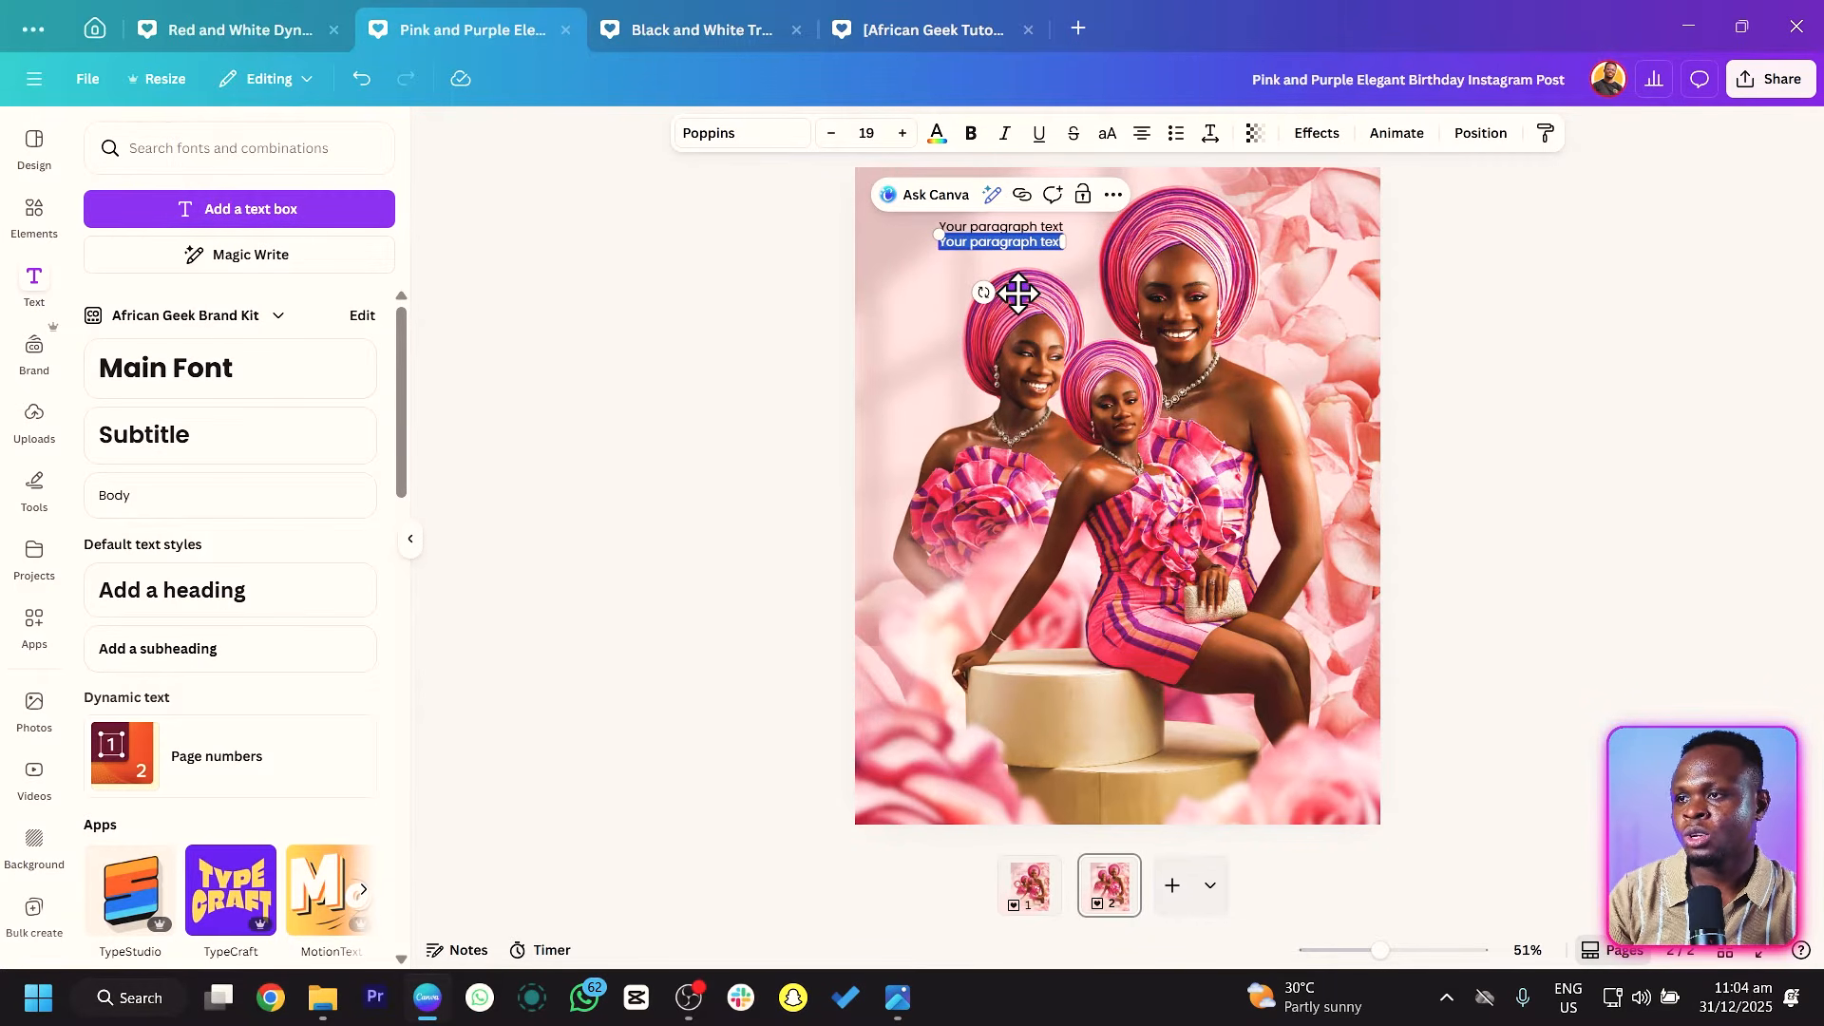
{"action": "left_click_drag", "start_coordinate": [1017, 293], "coordinate": [1040, 242]}
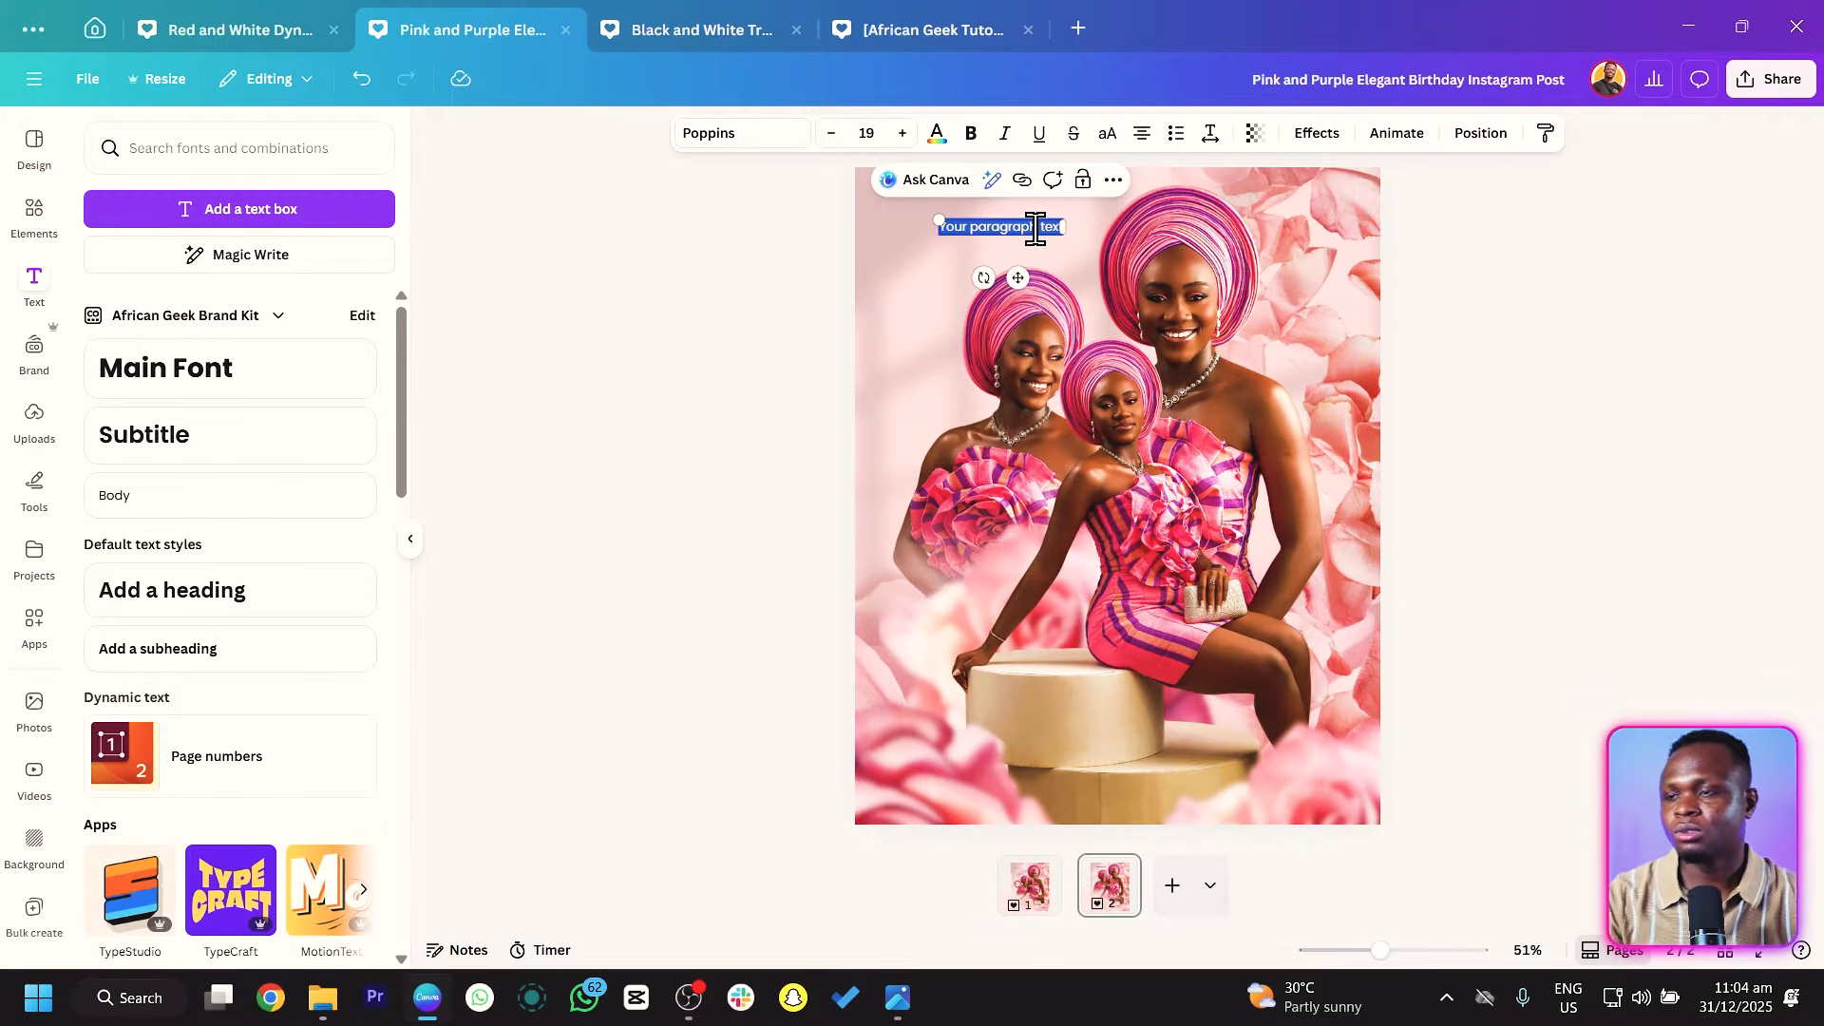
Replace the placeholder text with "Happy" and enlarge it to size 37.2 in the page's upper-left area.
{"action": "type", "text": "Ha"}
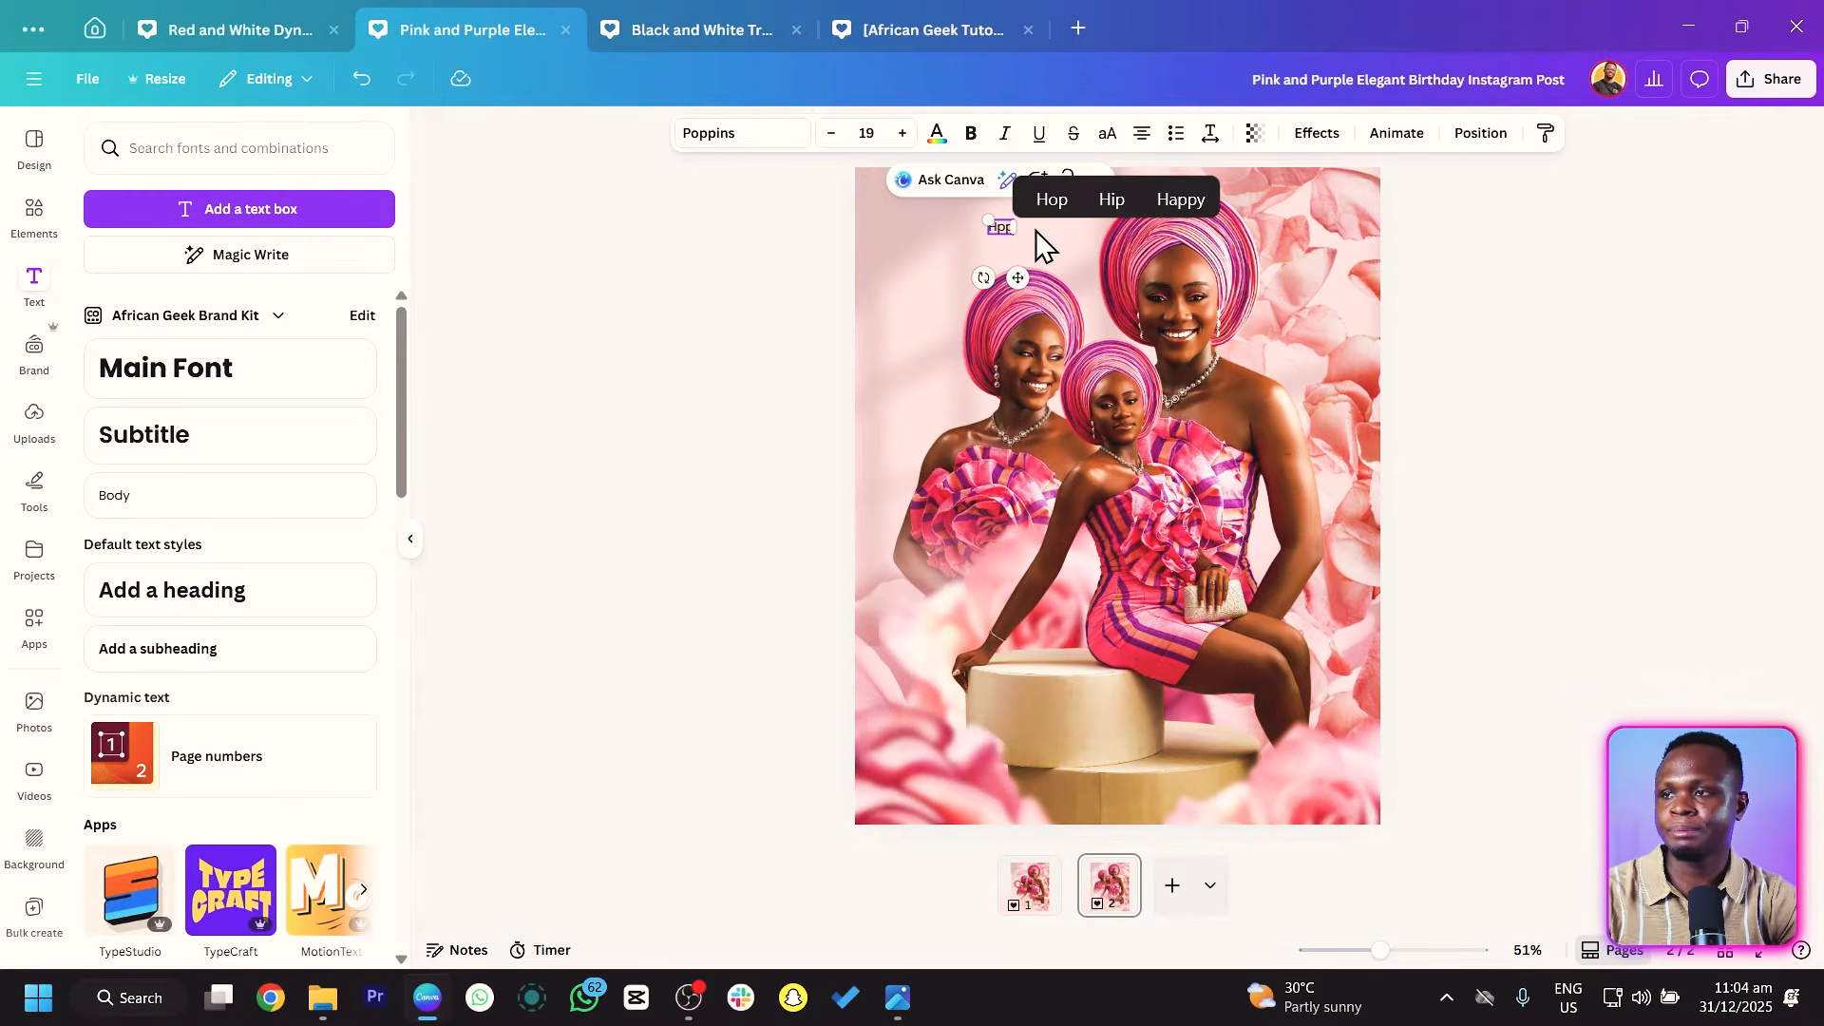
{"action": "type", "text": "ppy"}
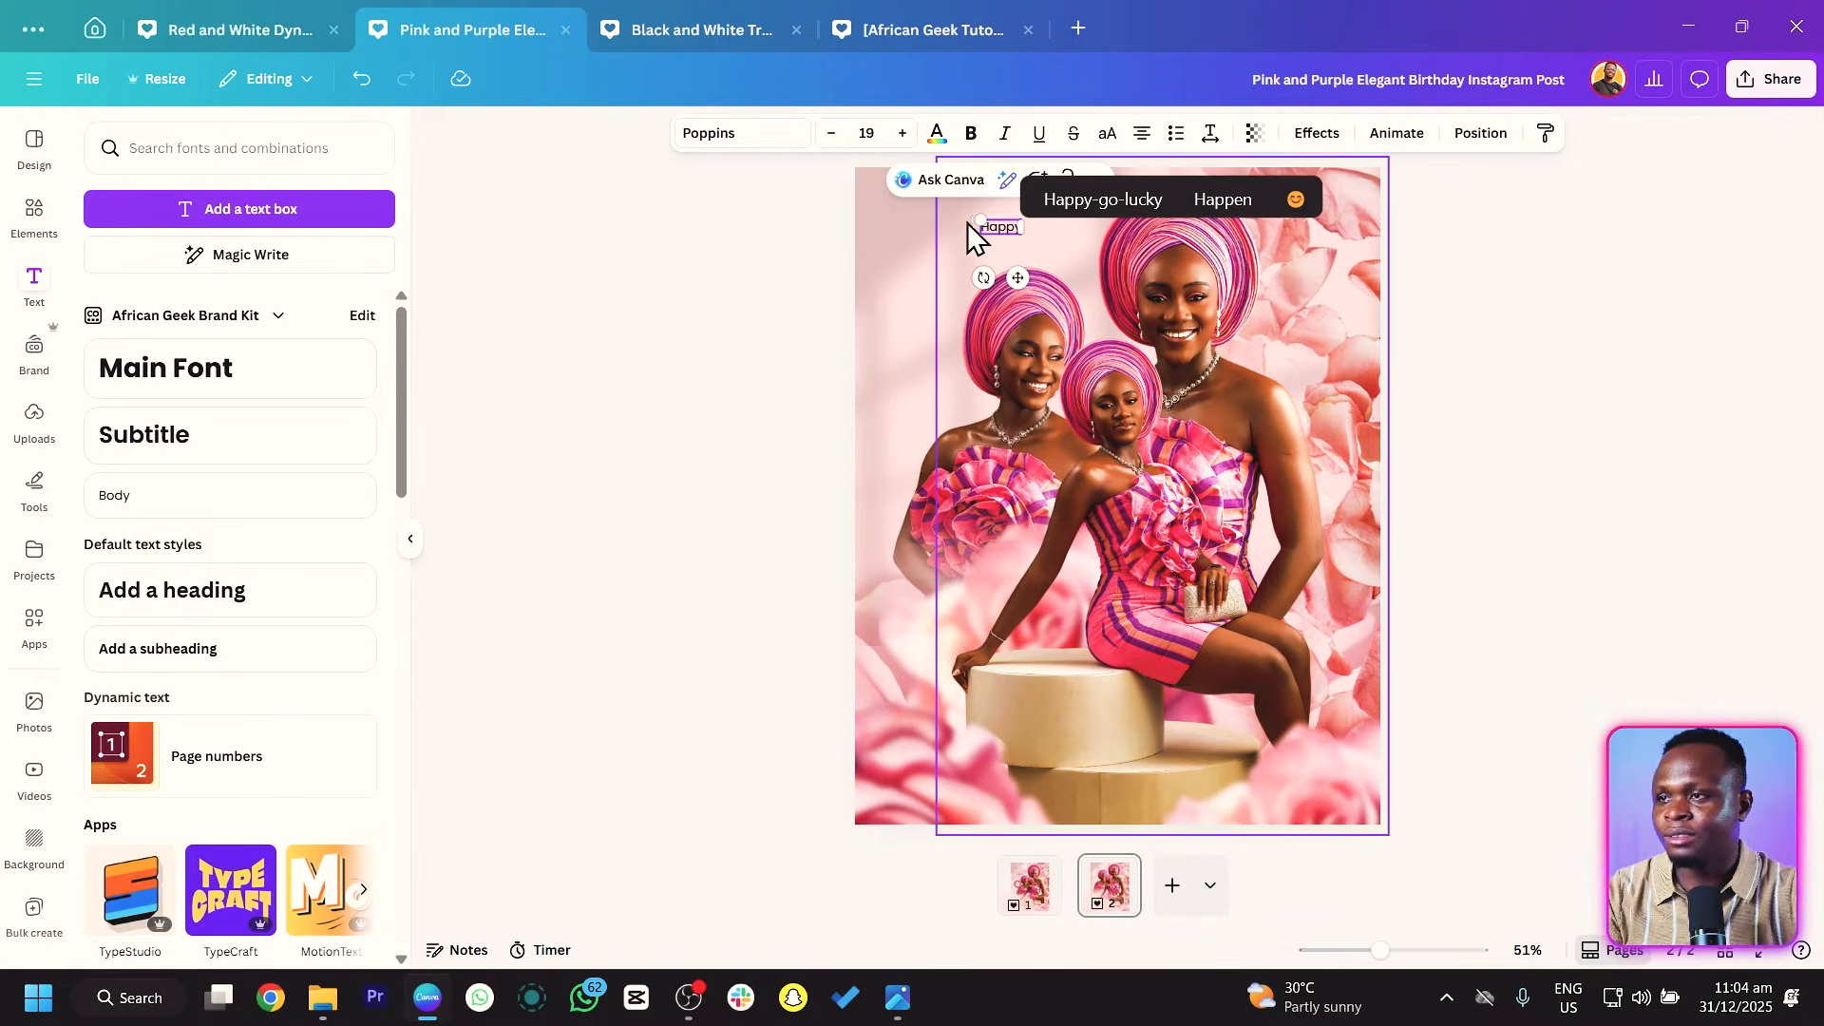
{"action": "left_click_drag", "start_coordinate": [991, 218], "coordinate": [1018, 250]}
{"action": "left_click", "coordinate": [640, 322]}
{"action": "left_click", "coordinate": [686, 306]}
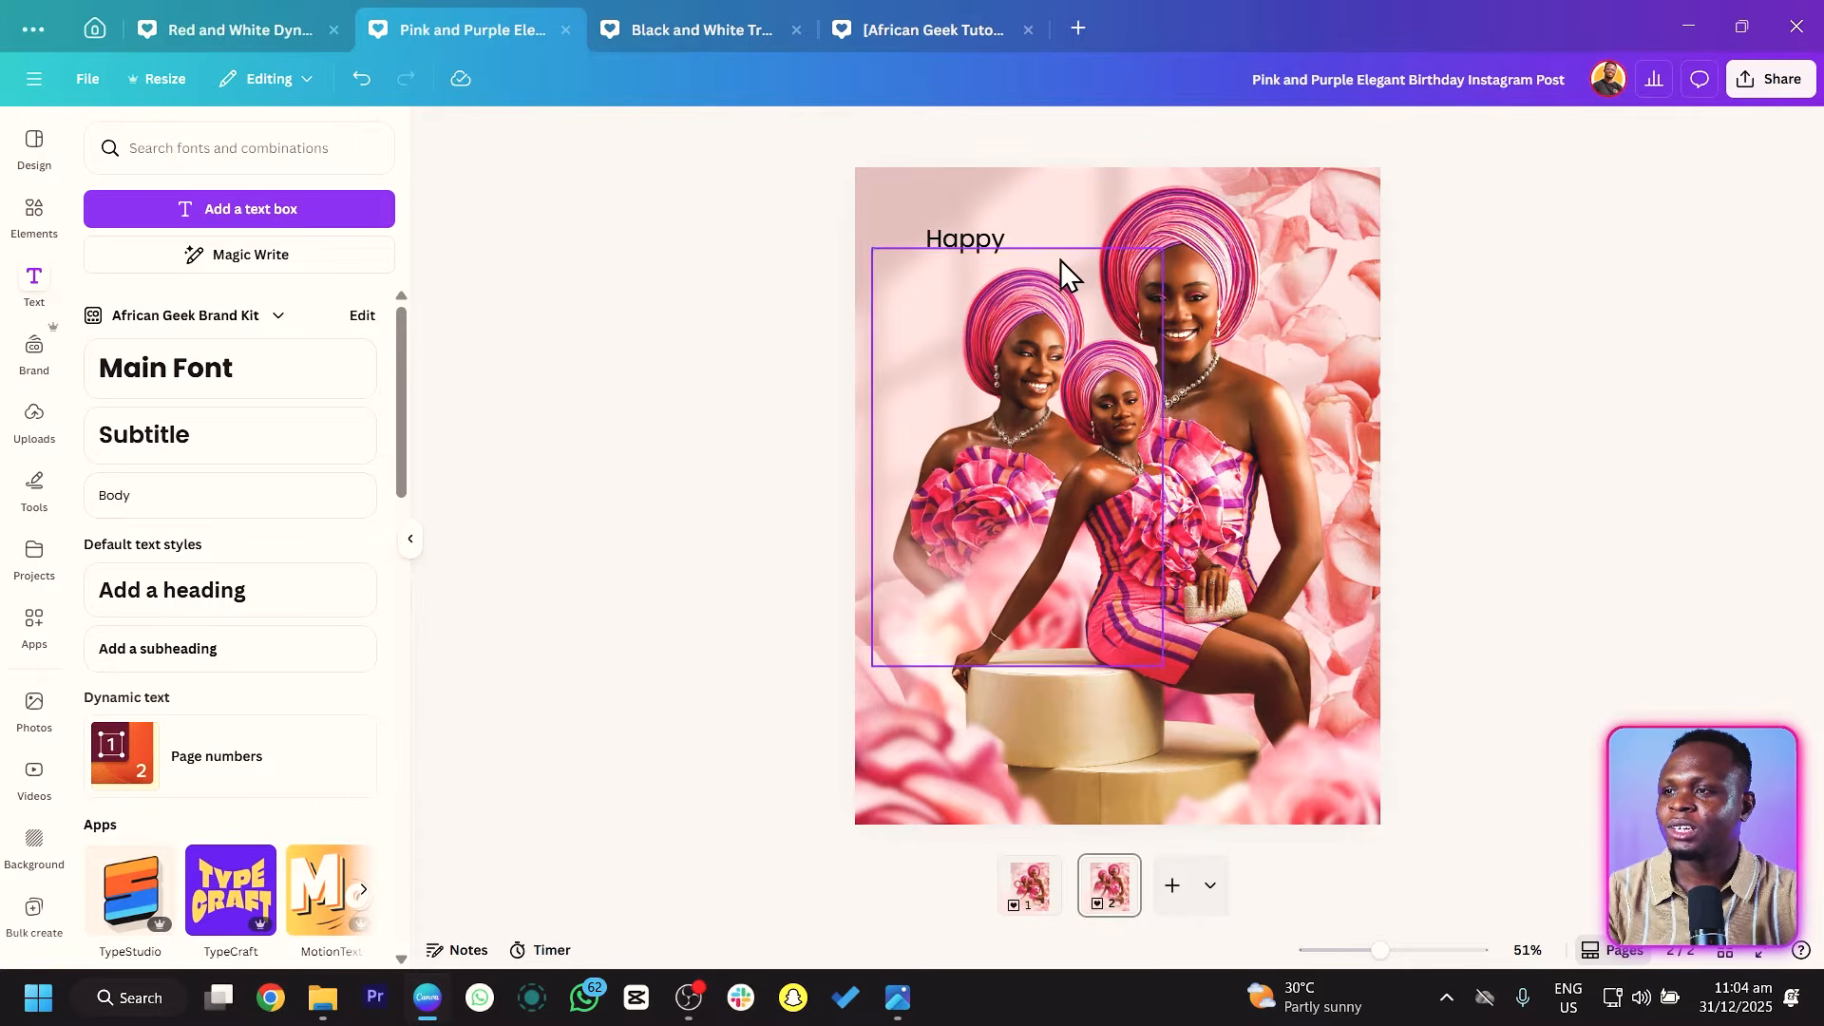
Nudge the "Happy" text slightly up and to the left and set its font to Andasia.
{"action": "left_click", "coordinate": [1003, 242]}
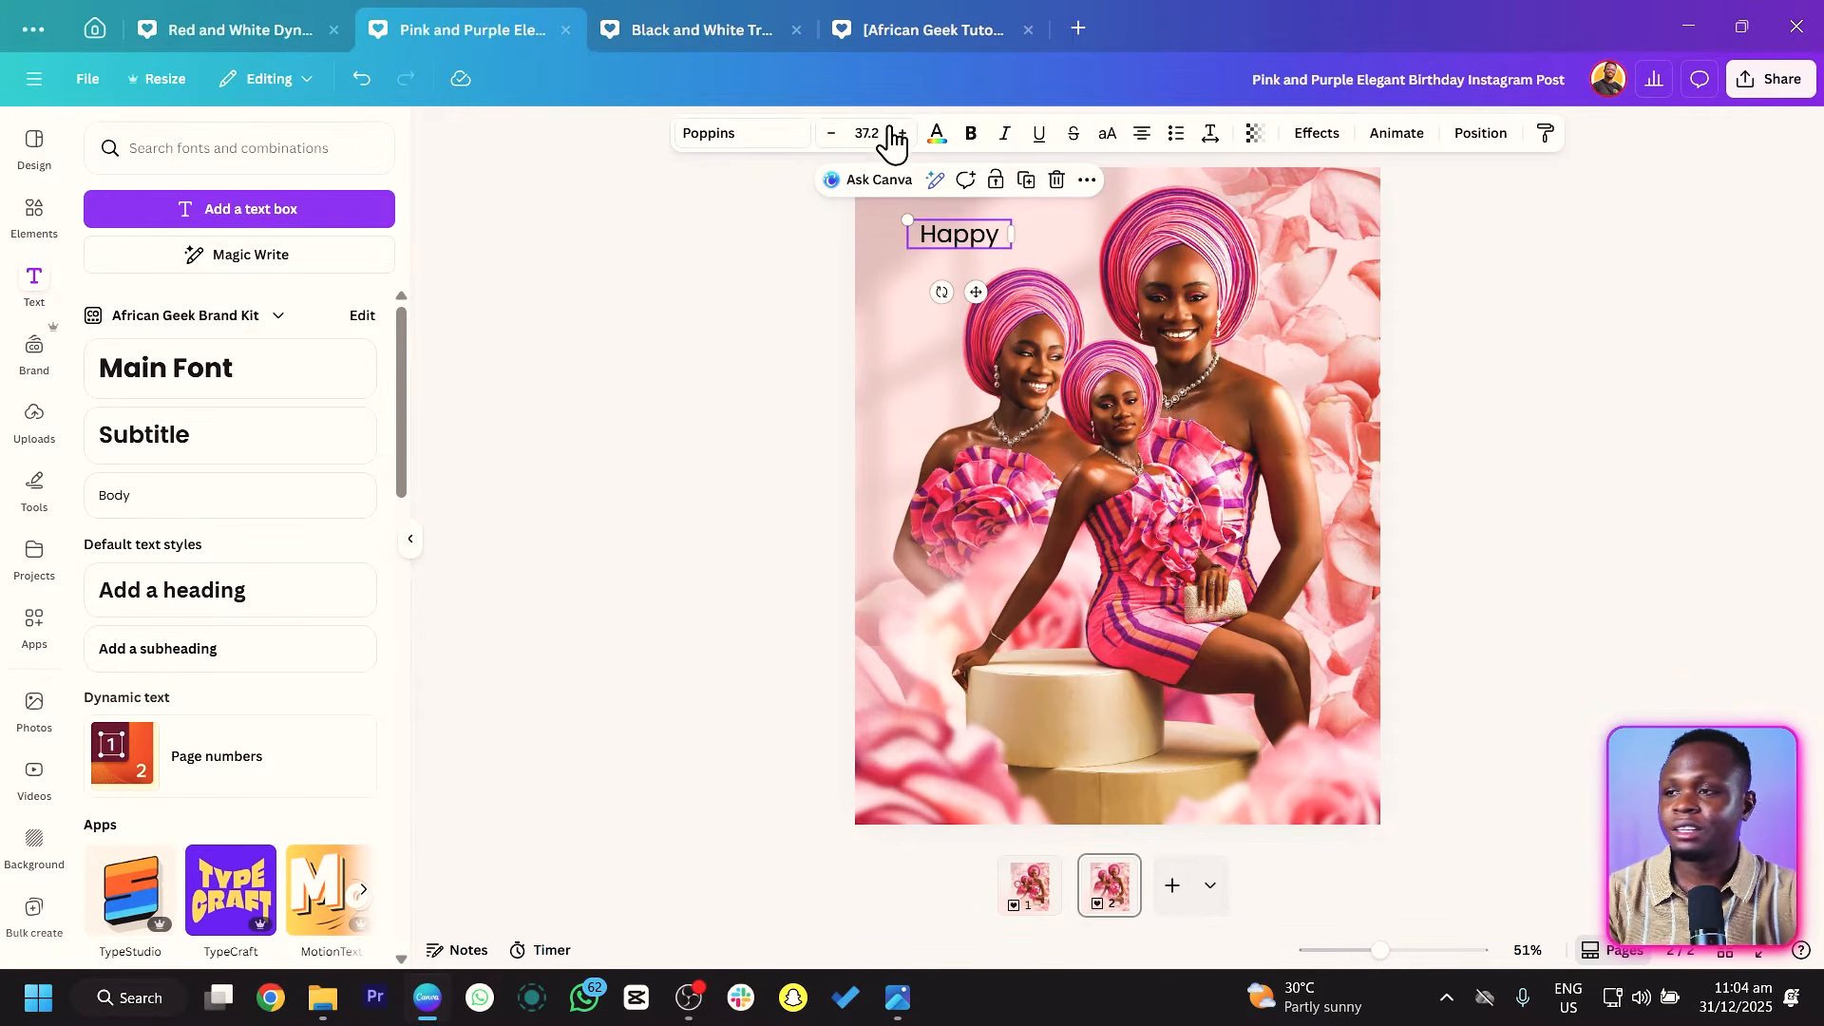
{"action": "left_click", "coordinate": [715, 139]}
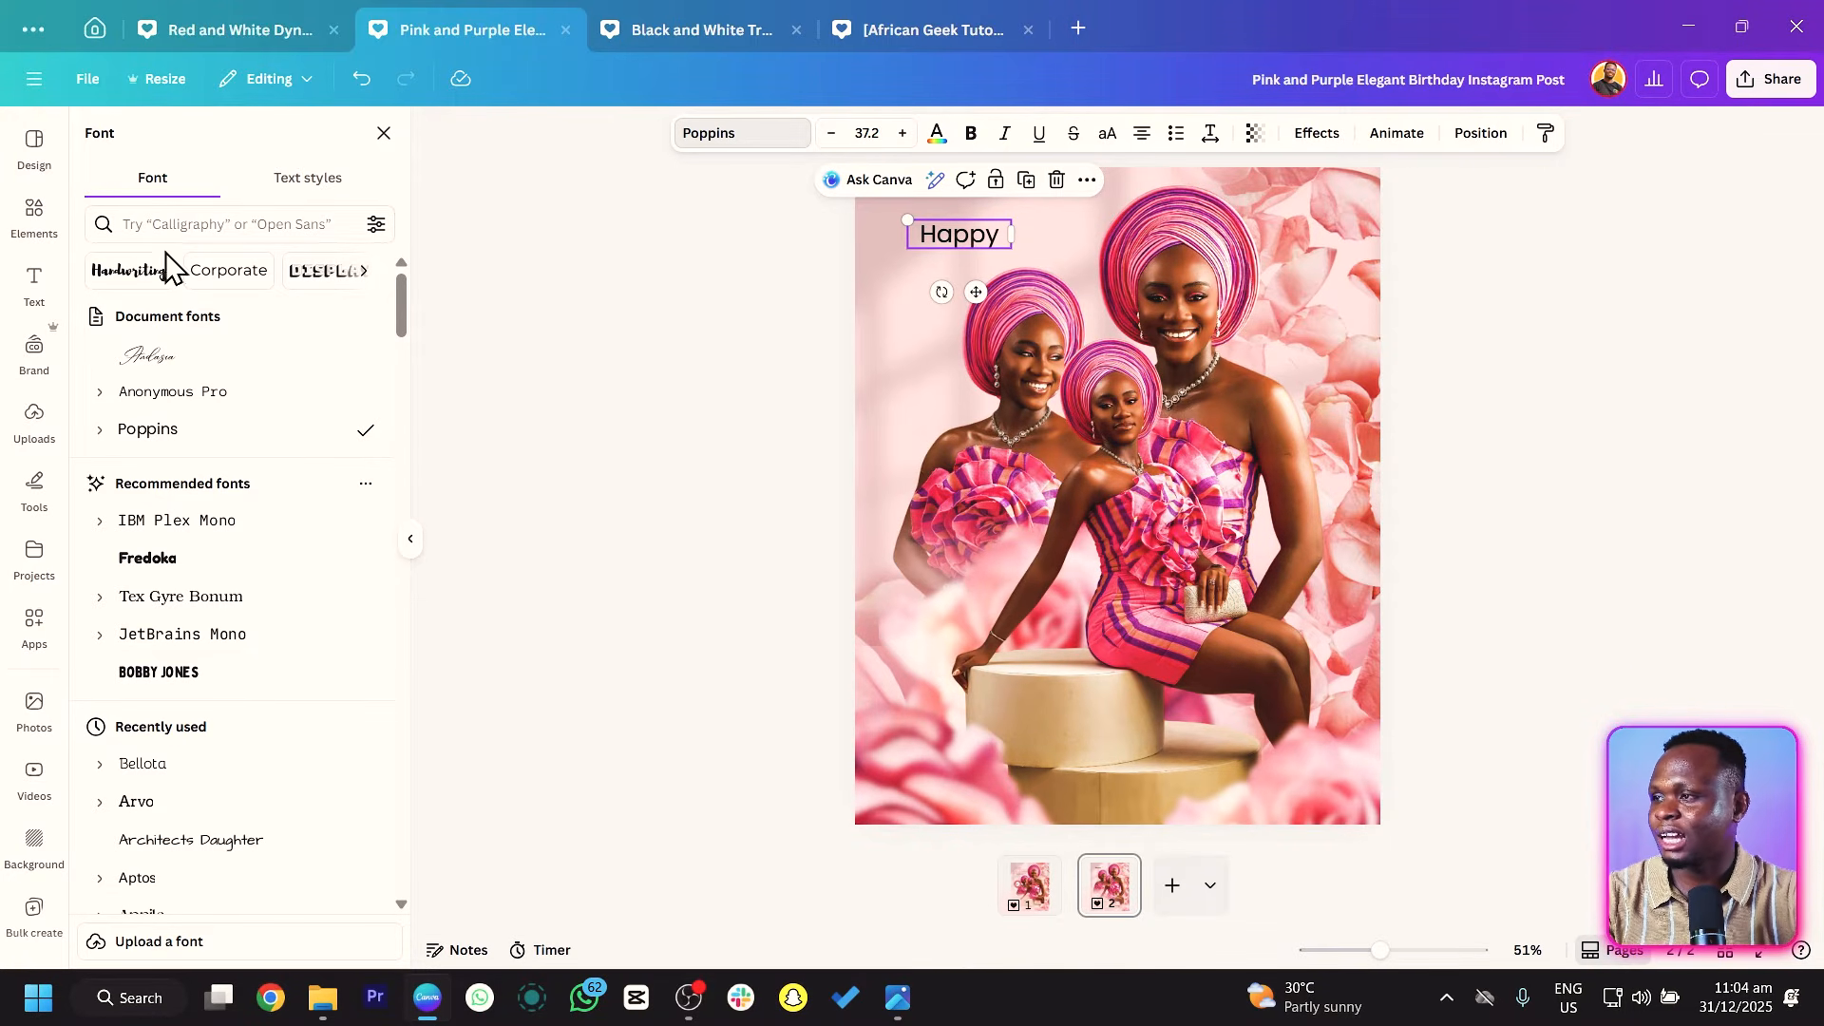
{"action": "left_click", "coordinate": [142, 355]}
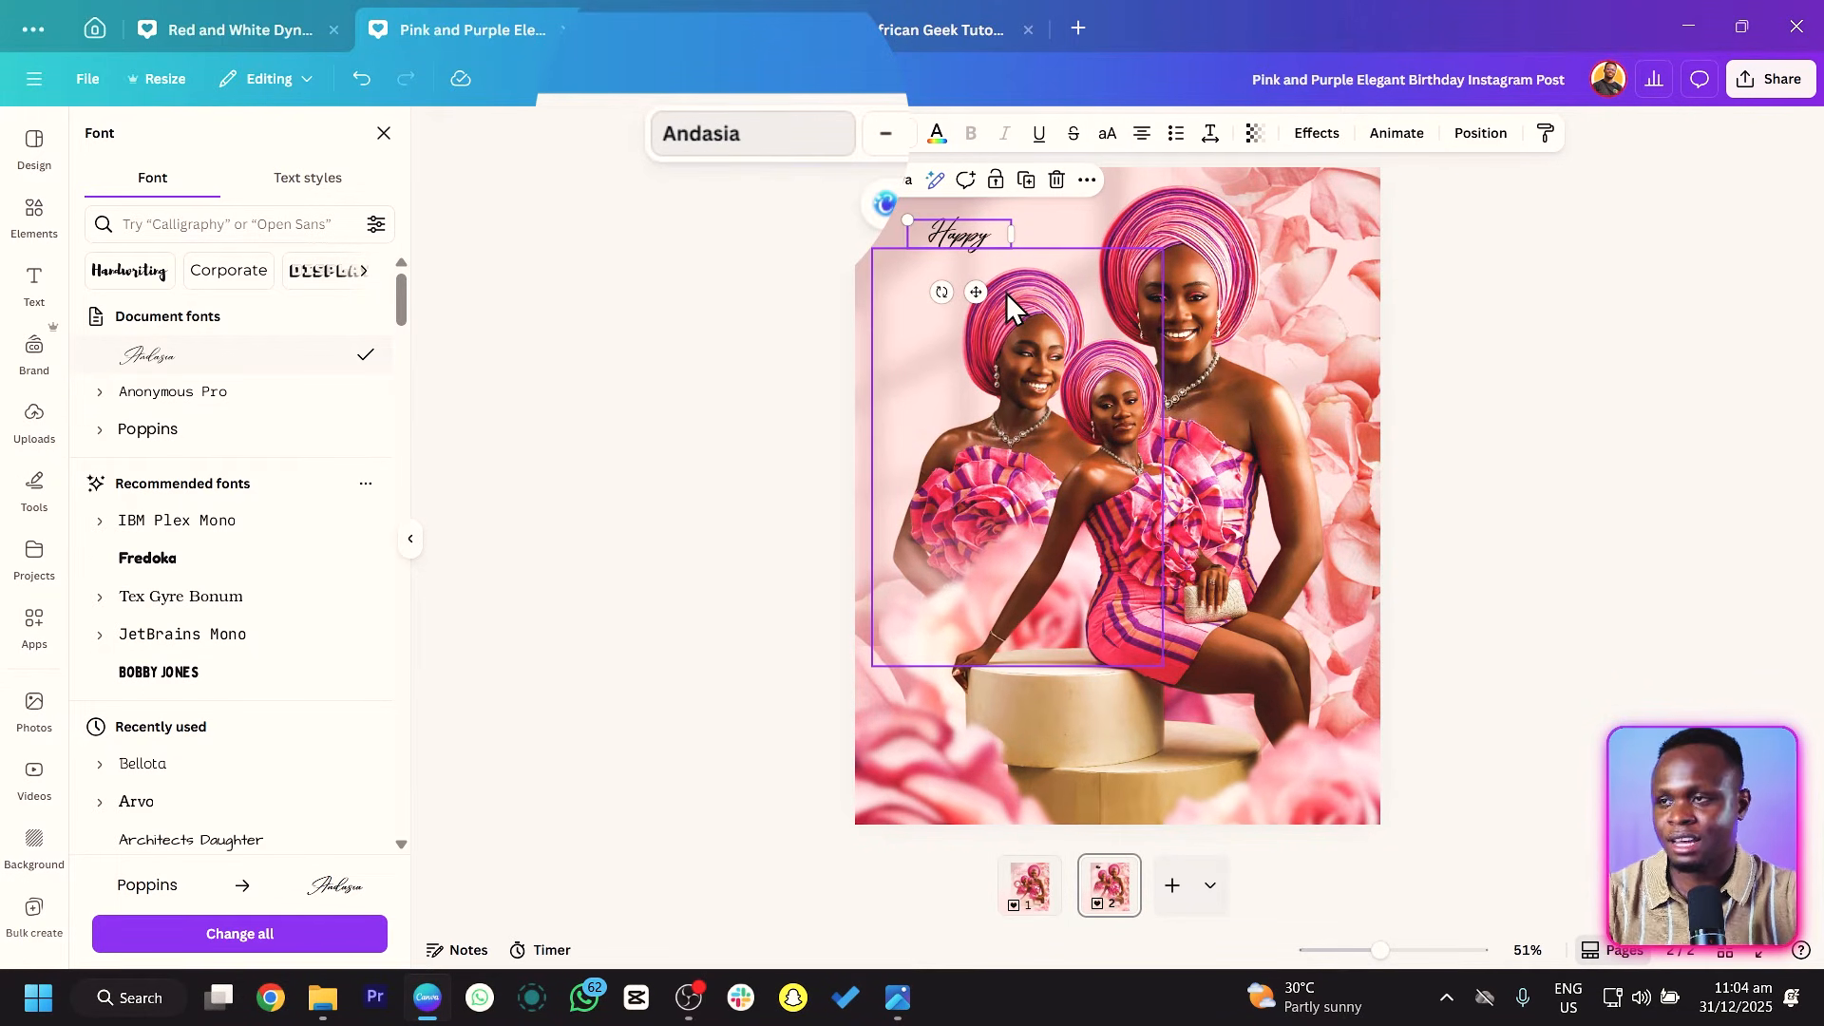
{"action": "left_click", "coordinate": [745, 289]}
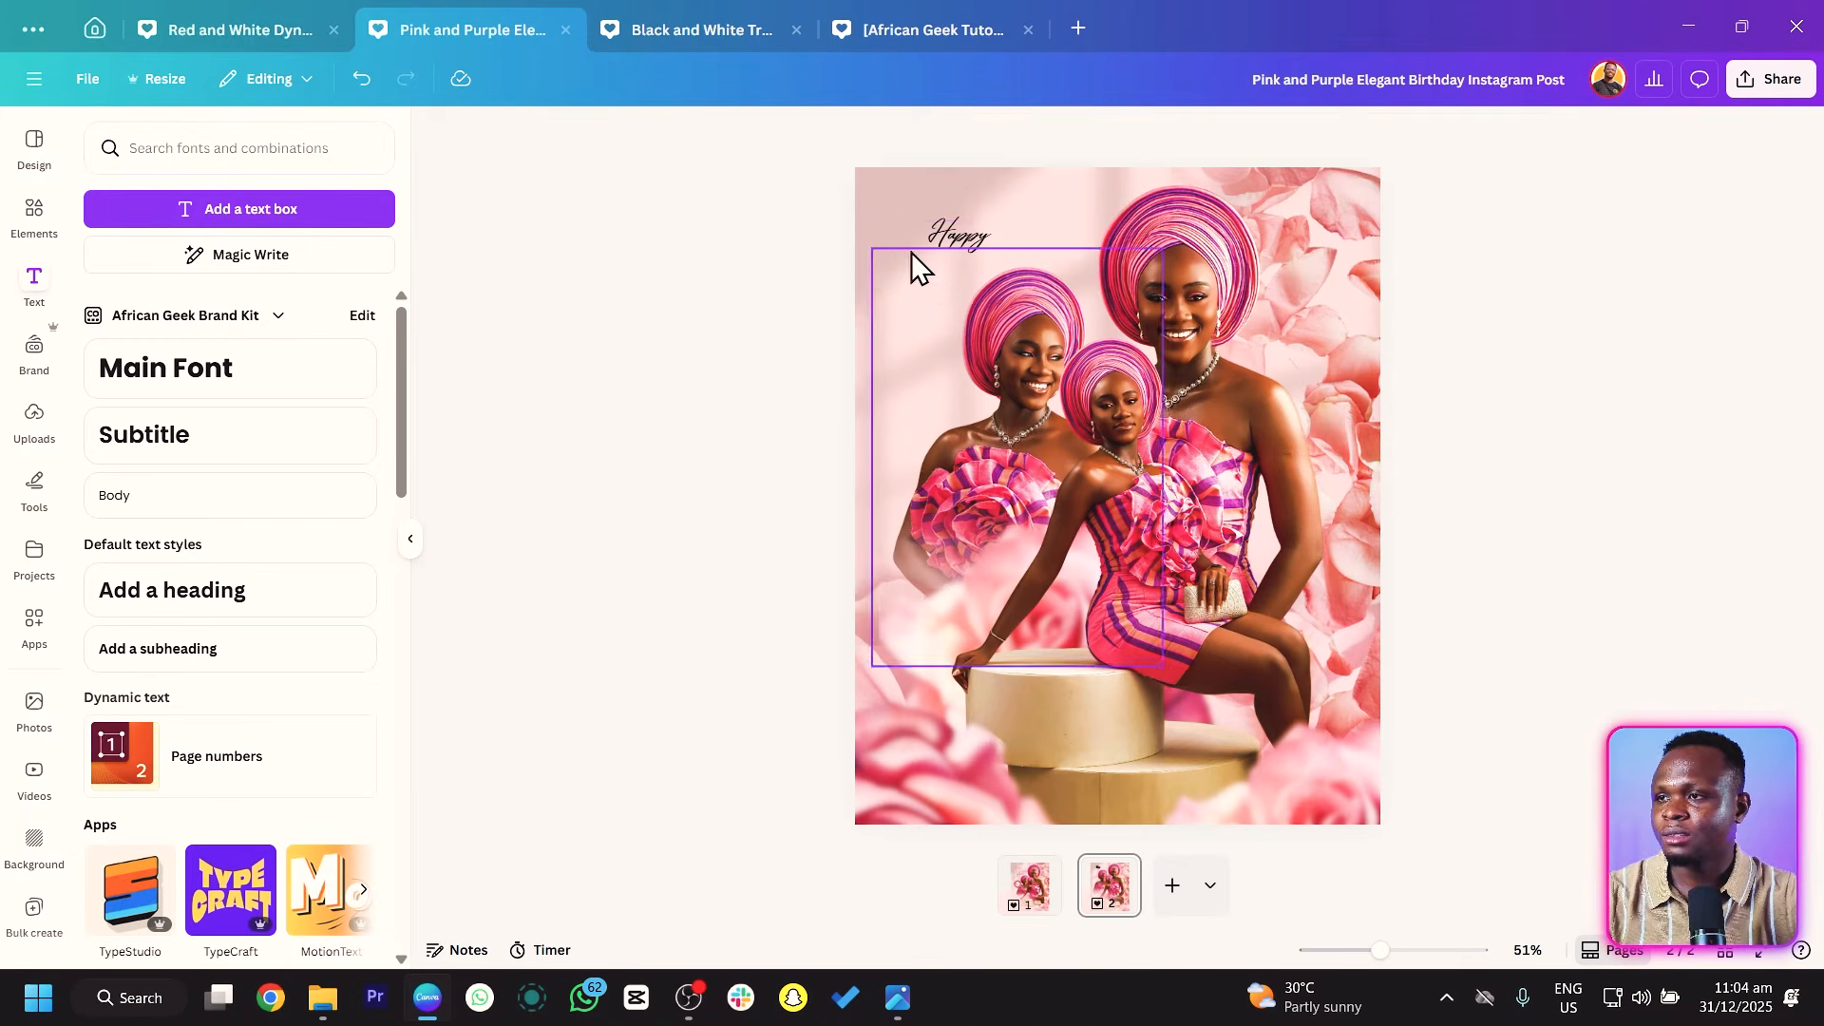
Duplicate the "Happy" text just below the original, change the copy to "Birthday" and enlarge it to size 62.6.
{"action": "left_click", "coordinate": [958, 242]}
{"action": "key", "text": "ctrl+d"}
{"action": "left_click_drag", "start_coordinate": [958, 243], "coordinate": [947, 264]}
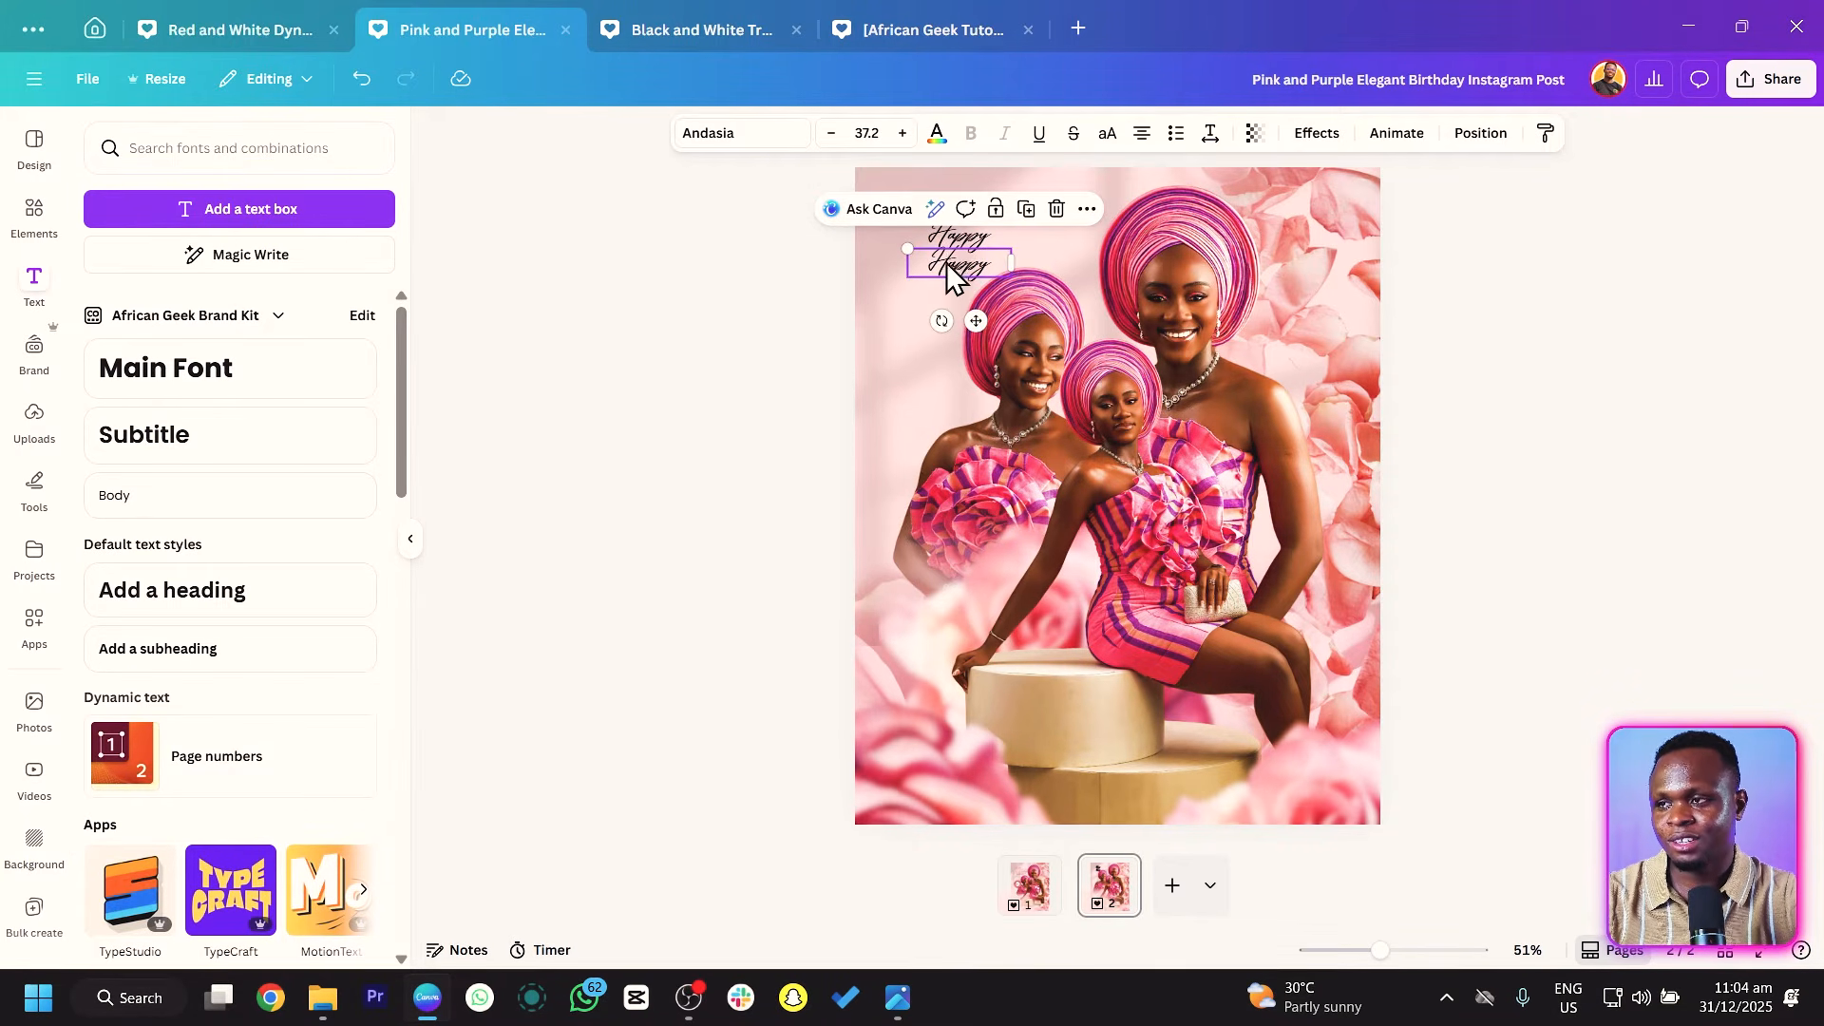
{"action": "double_click", "coordinate": [947, 265]}
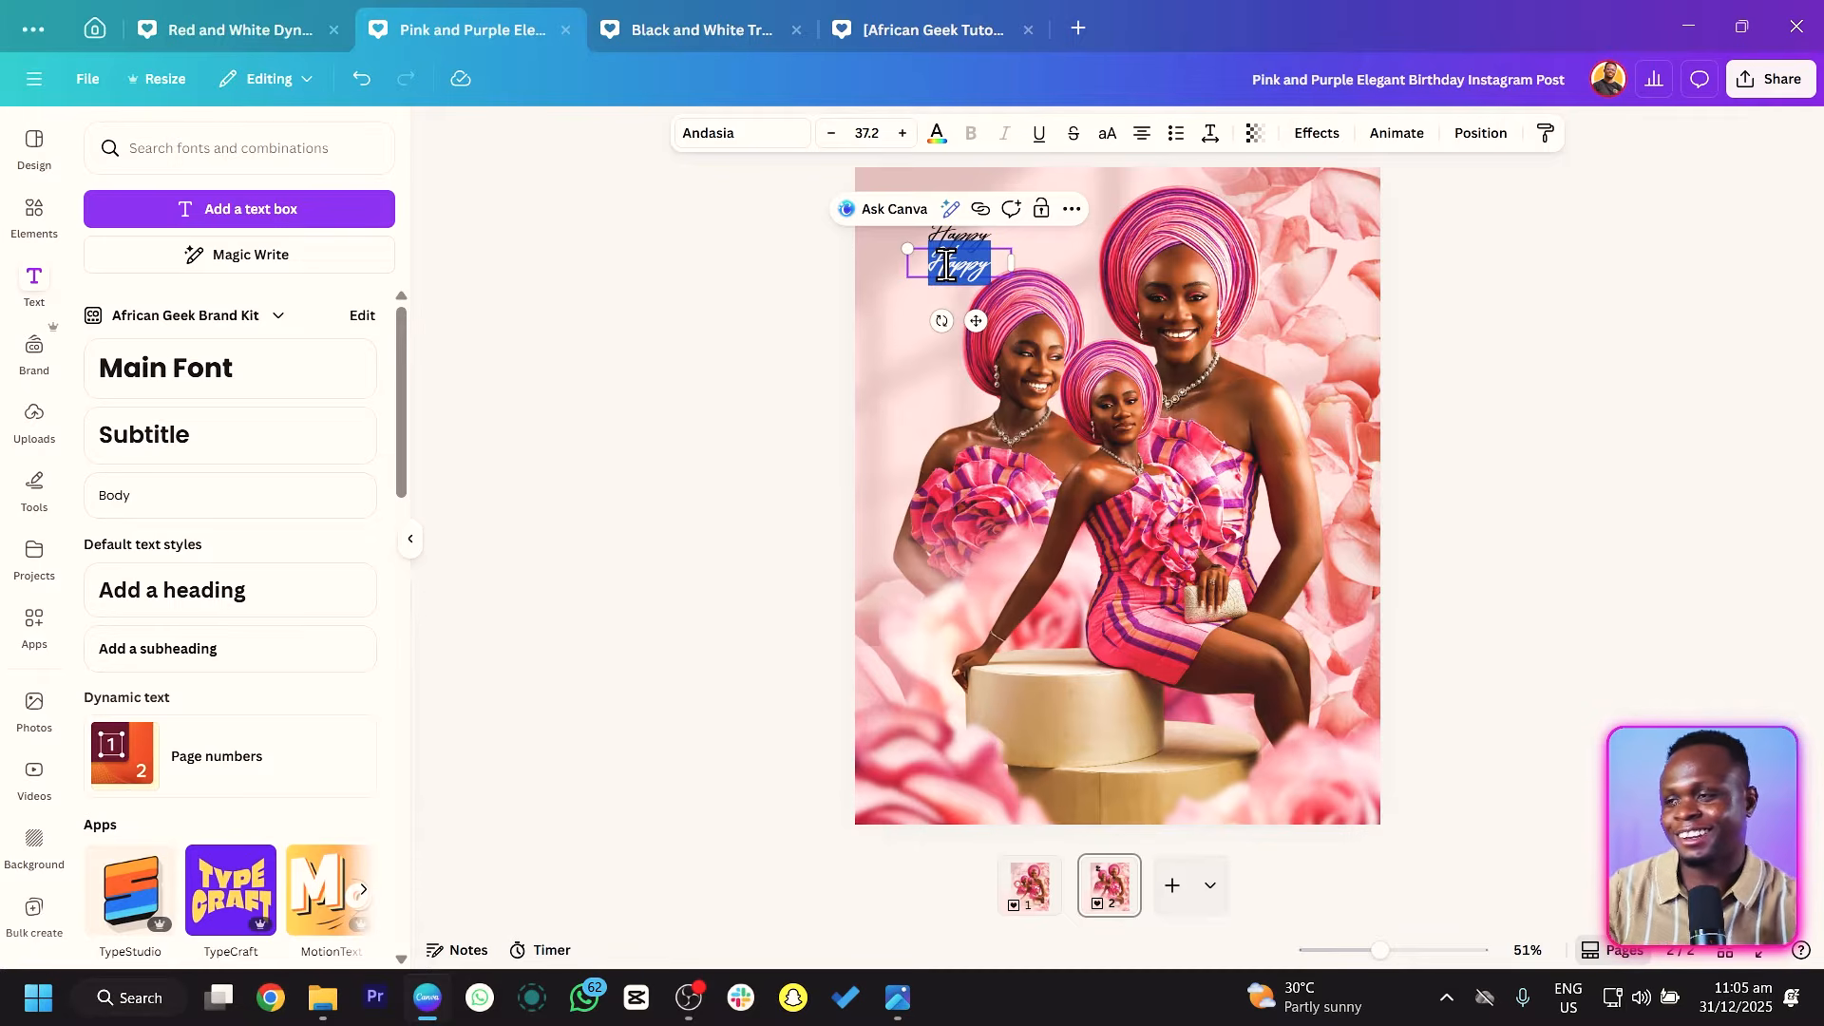
{"action": "type", "text": "Bir"}
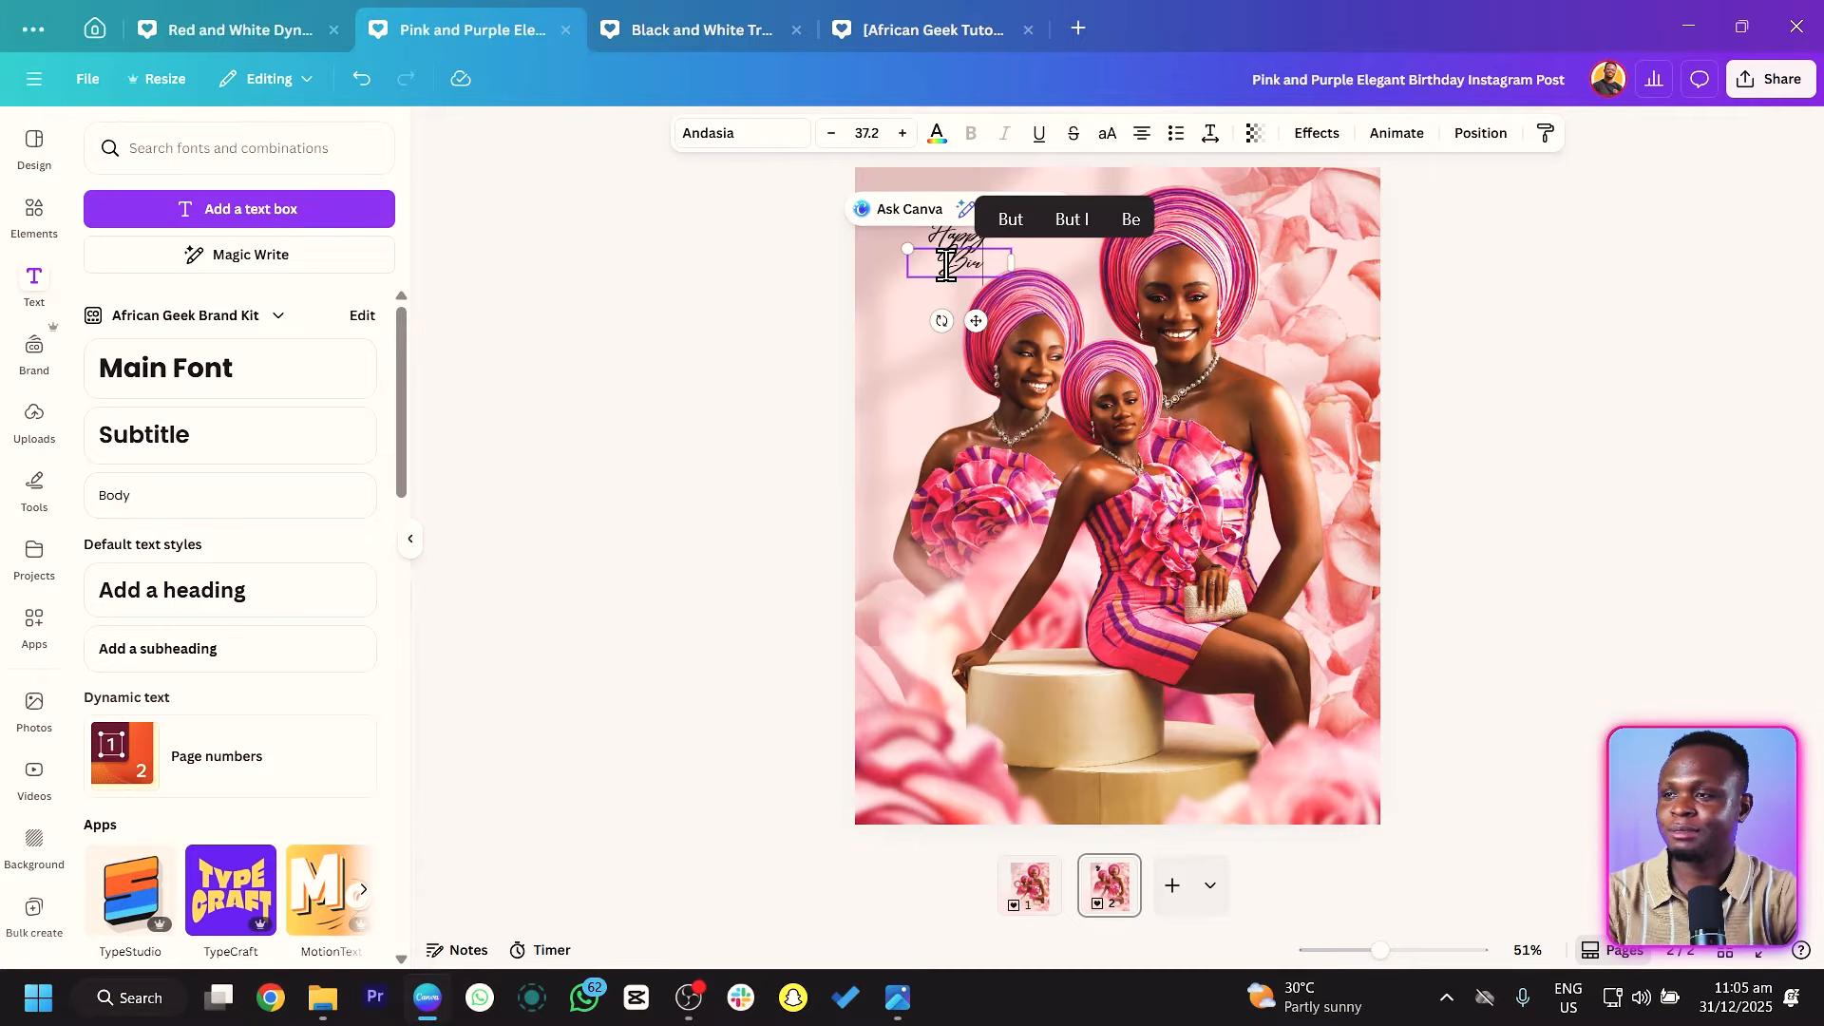
{"action": "type", "text": "th"}
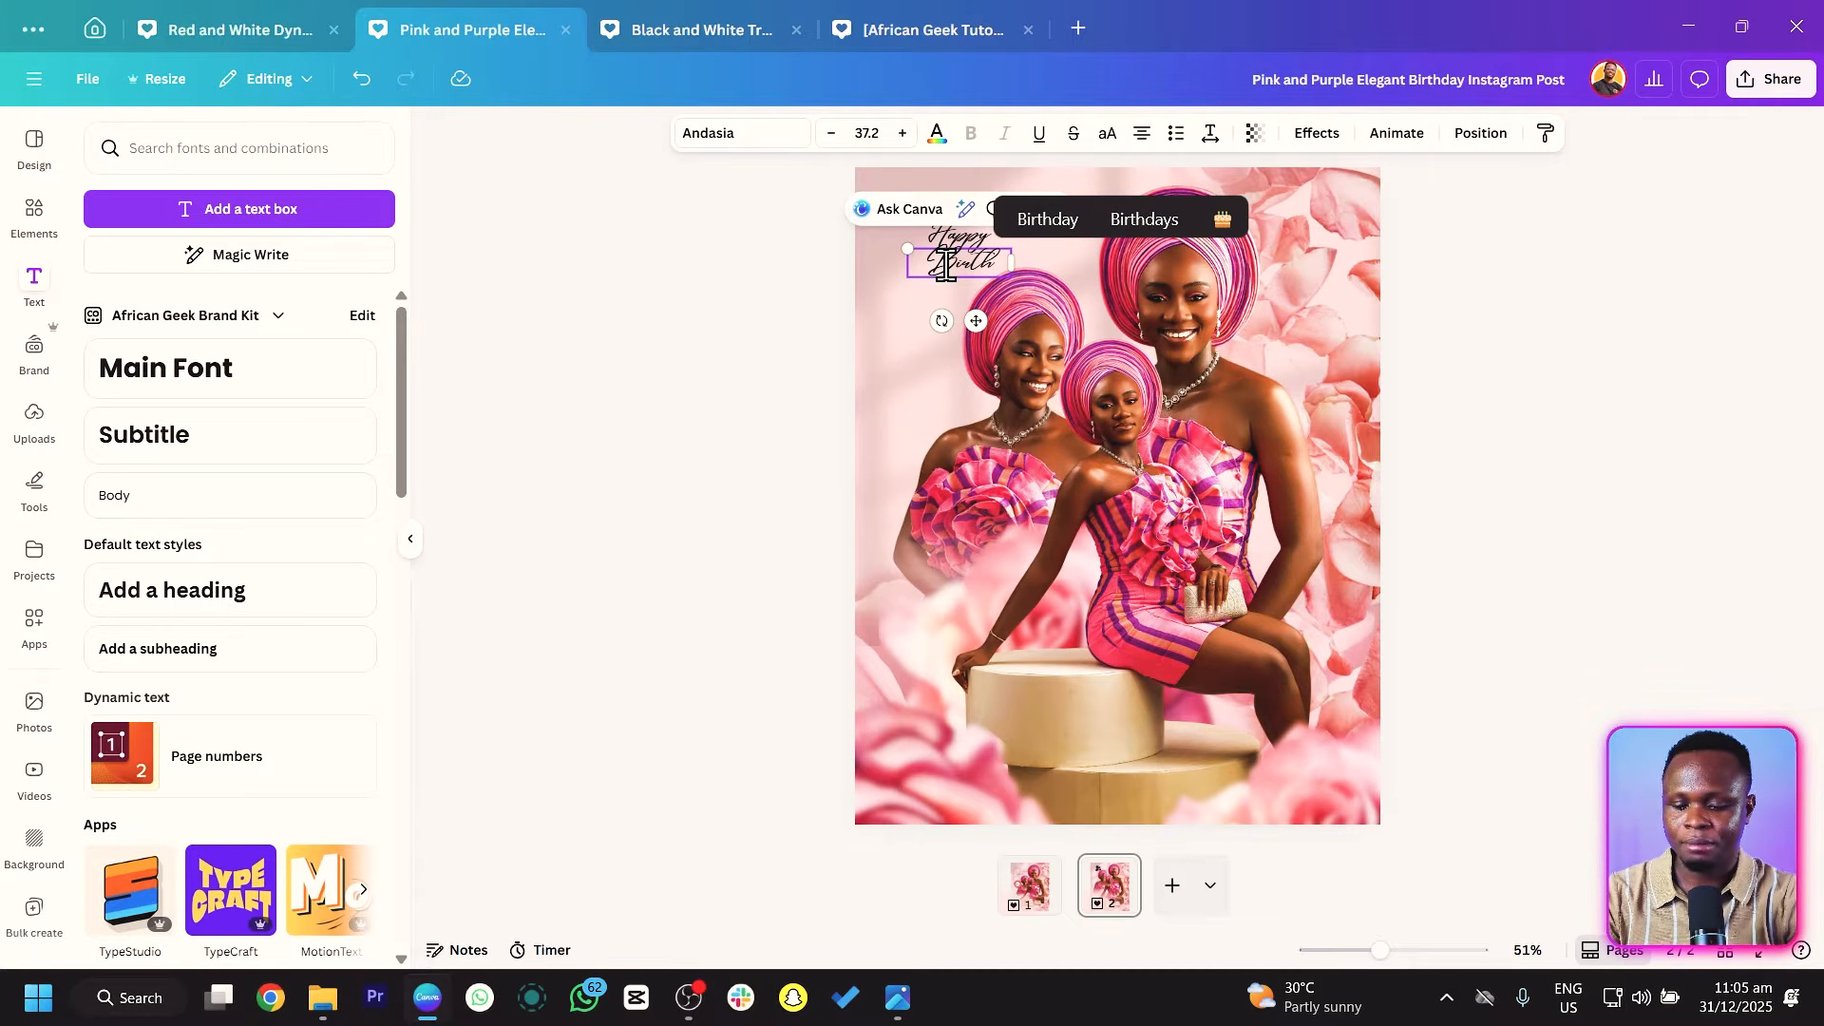
{"action": "type", "text": "day"}
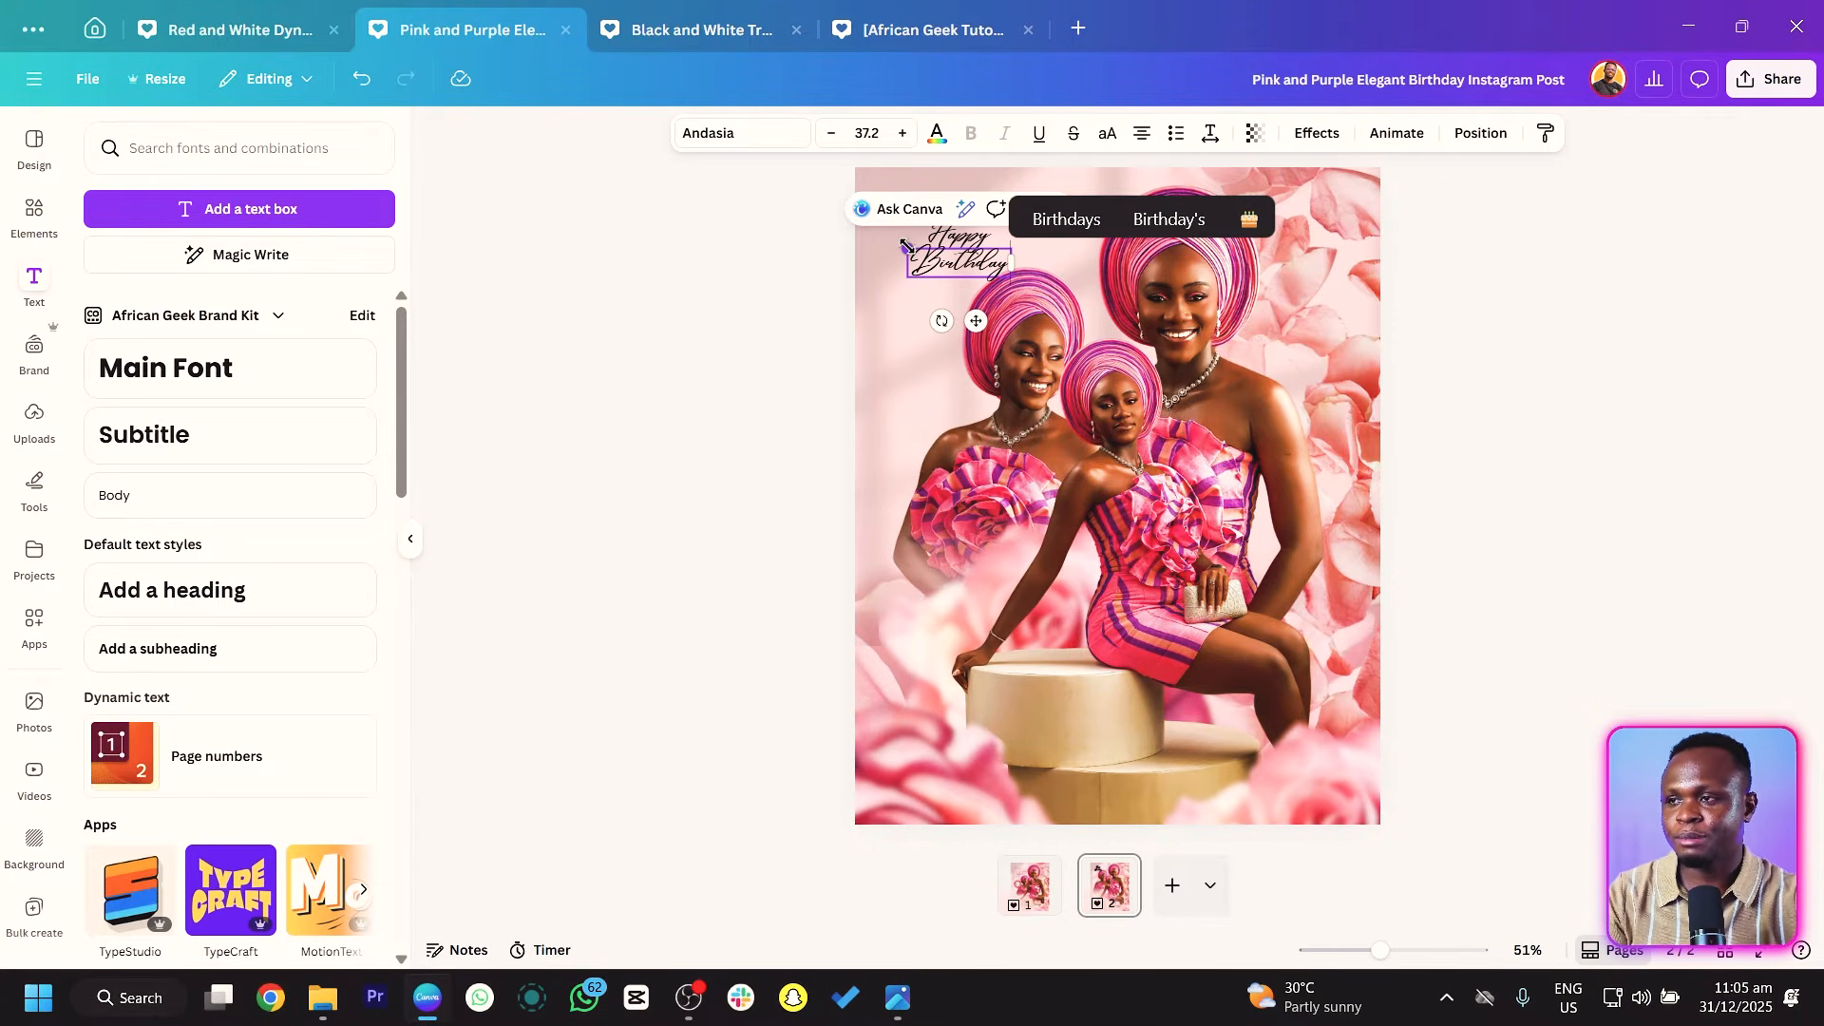
{"action": "left_click_drag", "start_coordinate": [905, 246], "coordinate": [872, 238]}
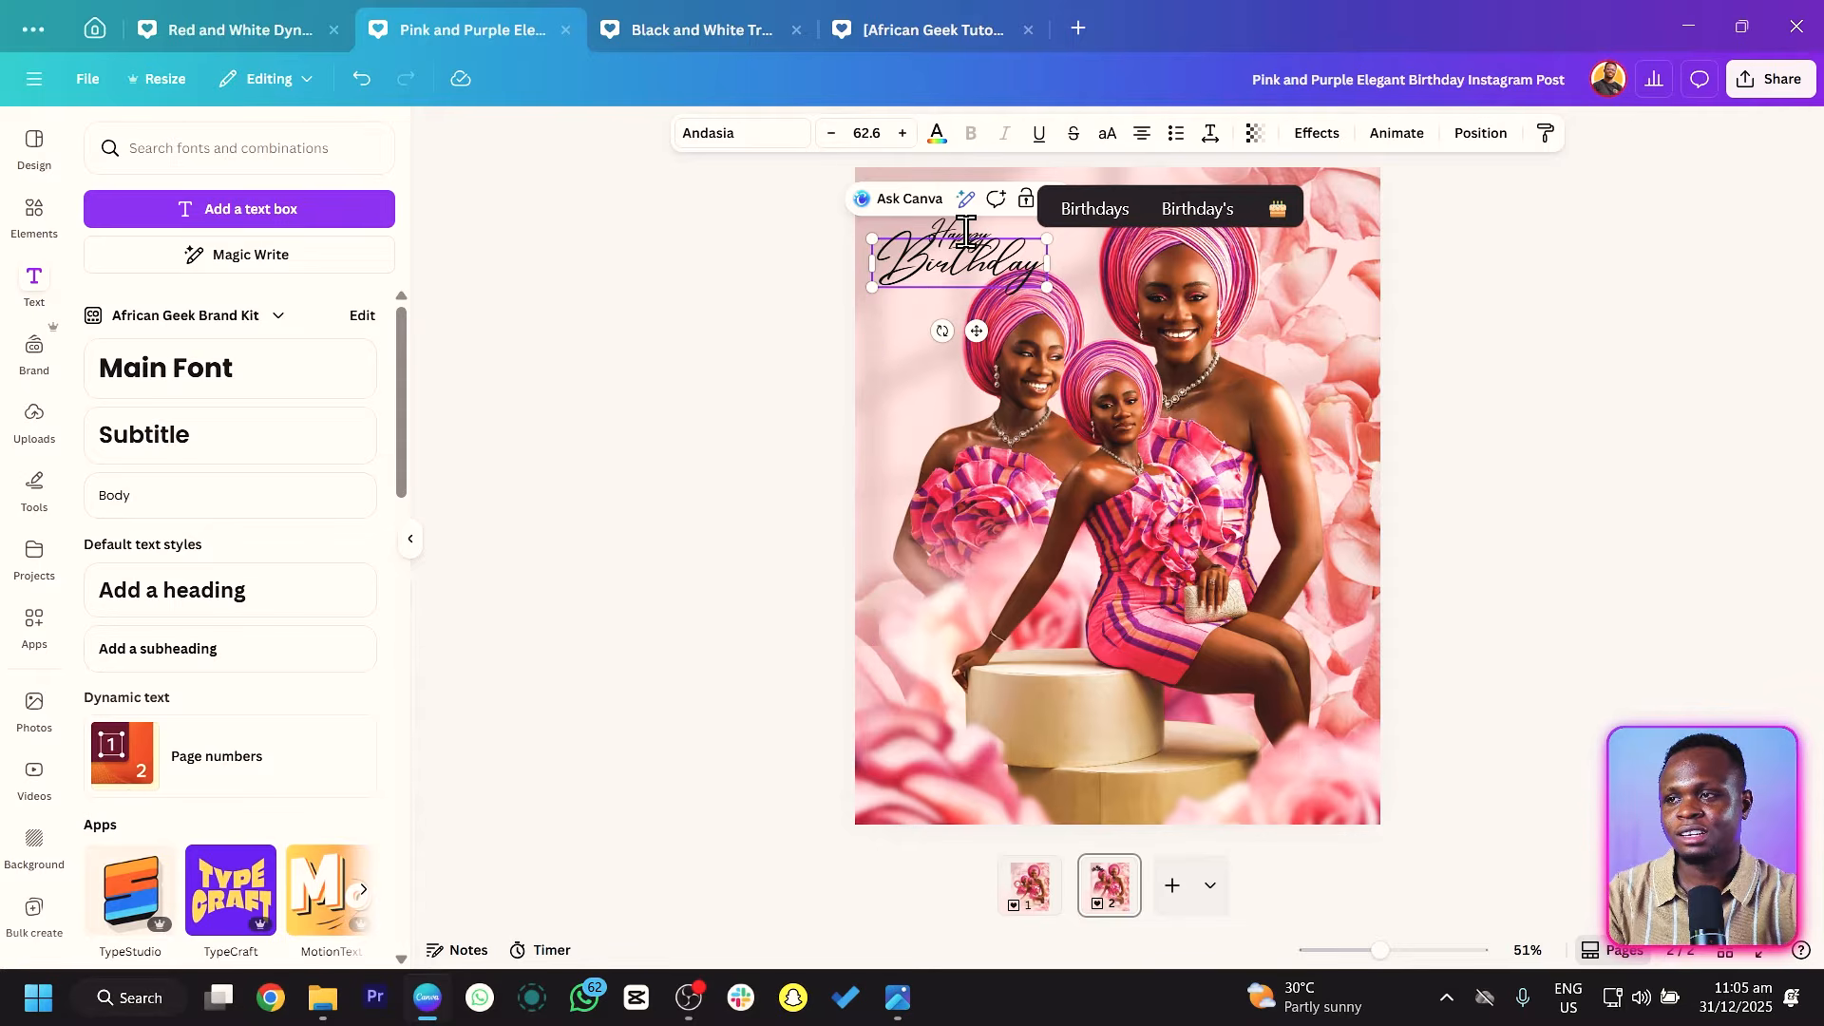
{"action": "left_click", "coordinate": [770, 285]}
Stack "Happy" above "Birthday", tilt and shift the pair slightly as one, and nudge the portrait beneath them down and left.
{"action": "left_click", "coordinate": [943, 234]}
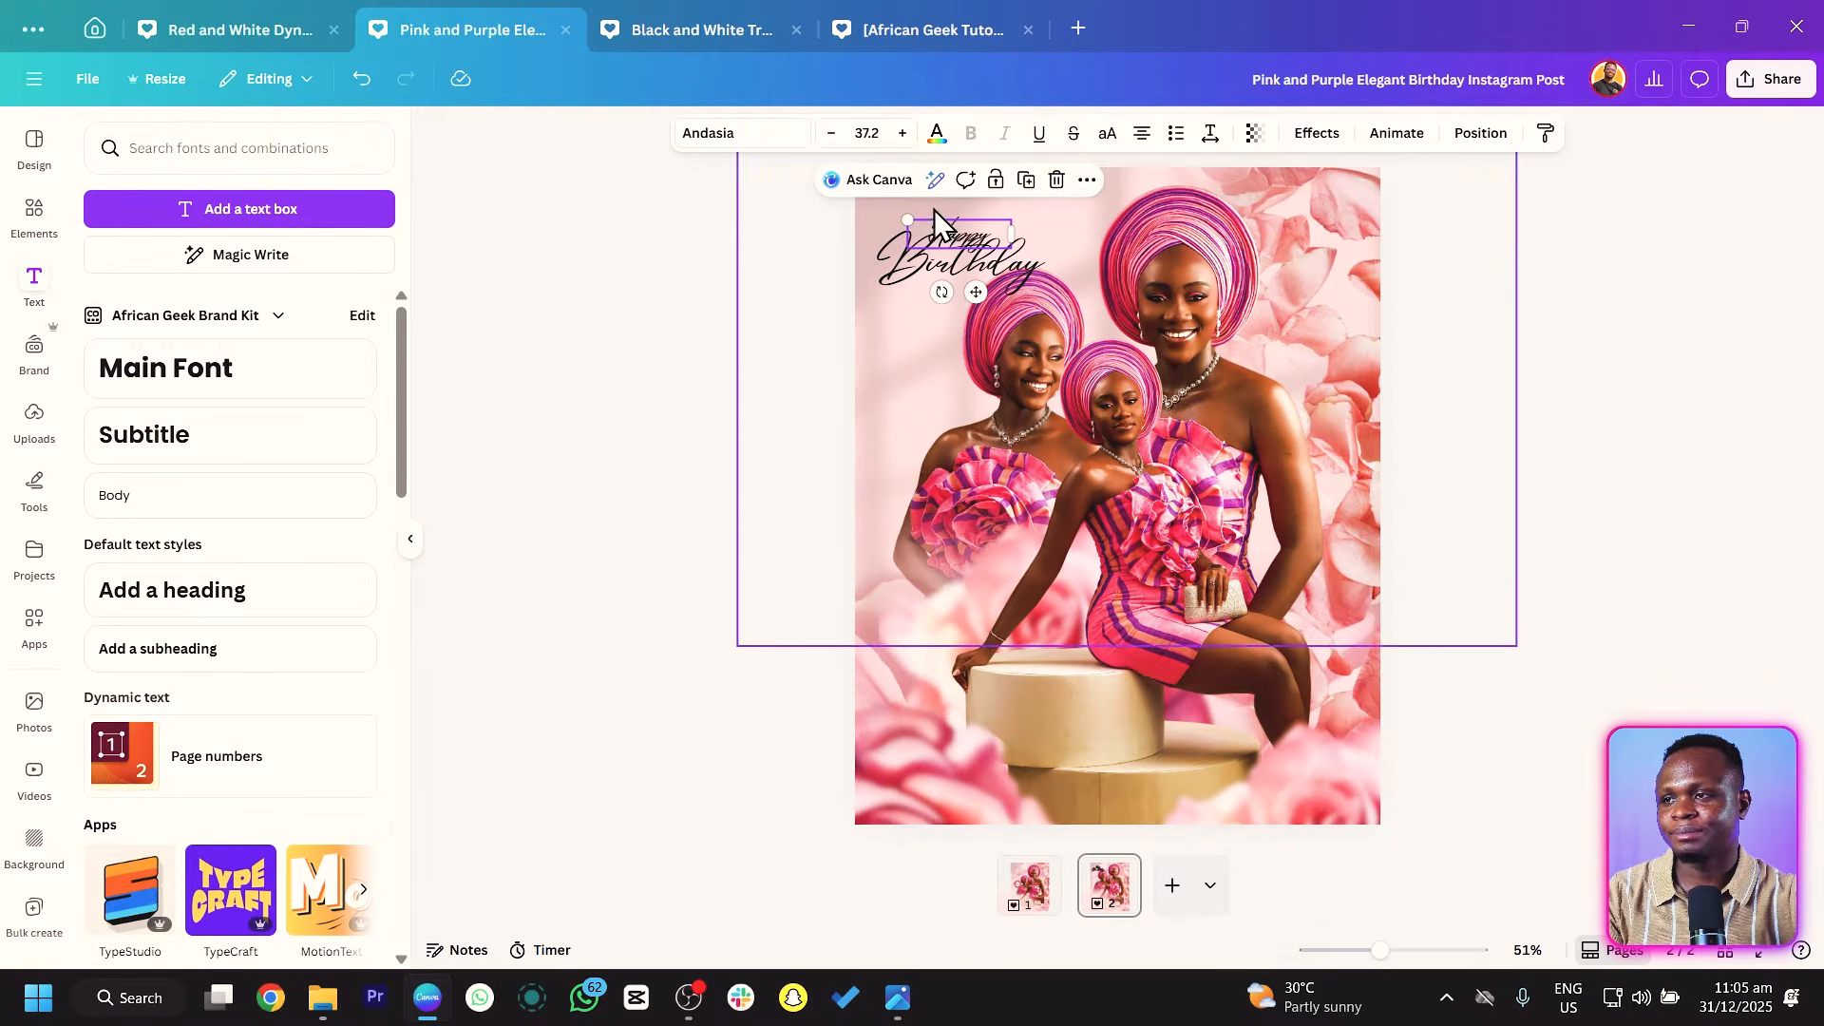
{"action": "left_click_drag", "start_coordinate": [972, 295], "coordinate": [958, 290]}
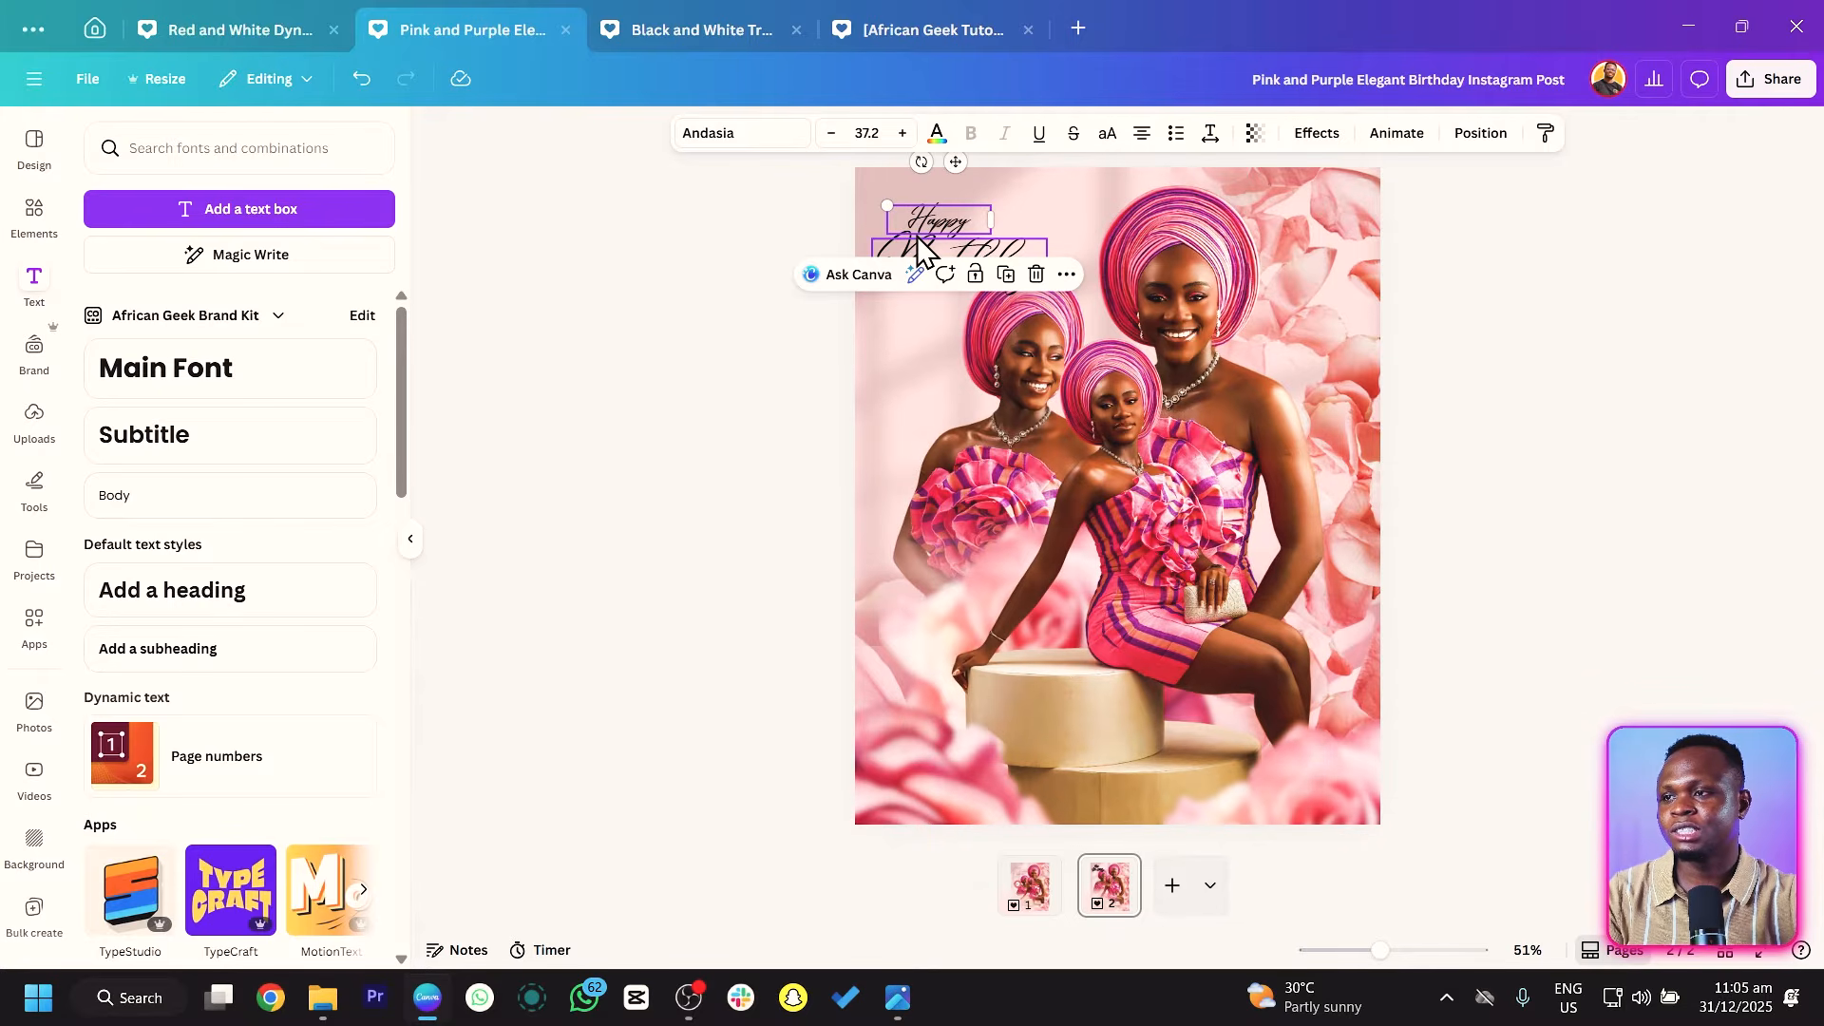
{"action": "left_click", "coordinate": [928, 270], "text": "shift"}
{"action": "left_click_drag", "start_coordinate": [1091, 245], "coordinate": [1091, 235]}
{"action": "left_click_drag", "start_coordinate": [986, 264], "coordinate": [1007, 264]}
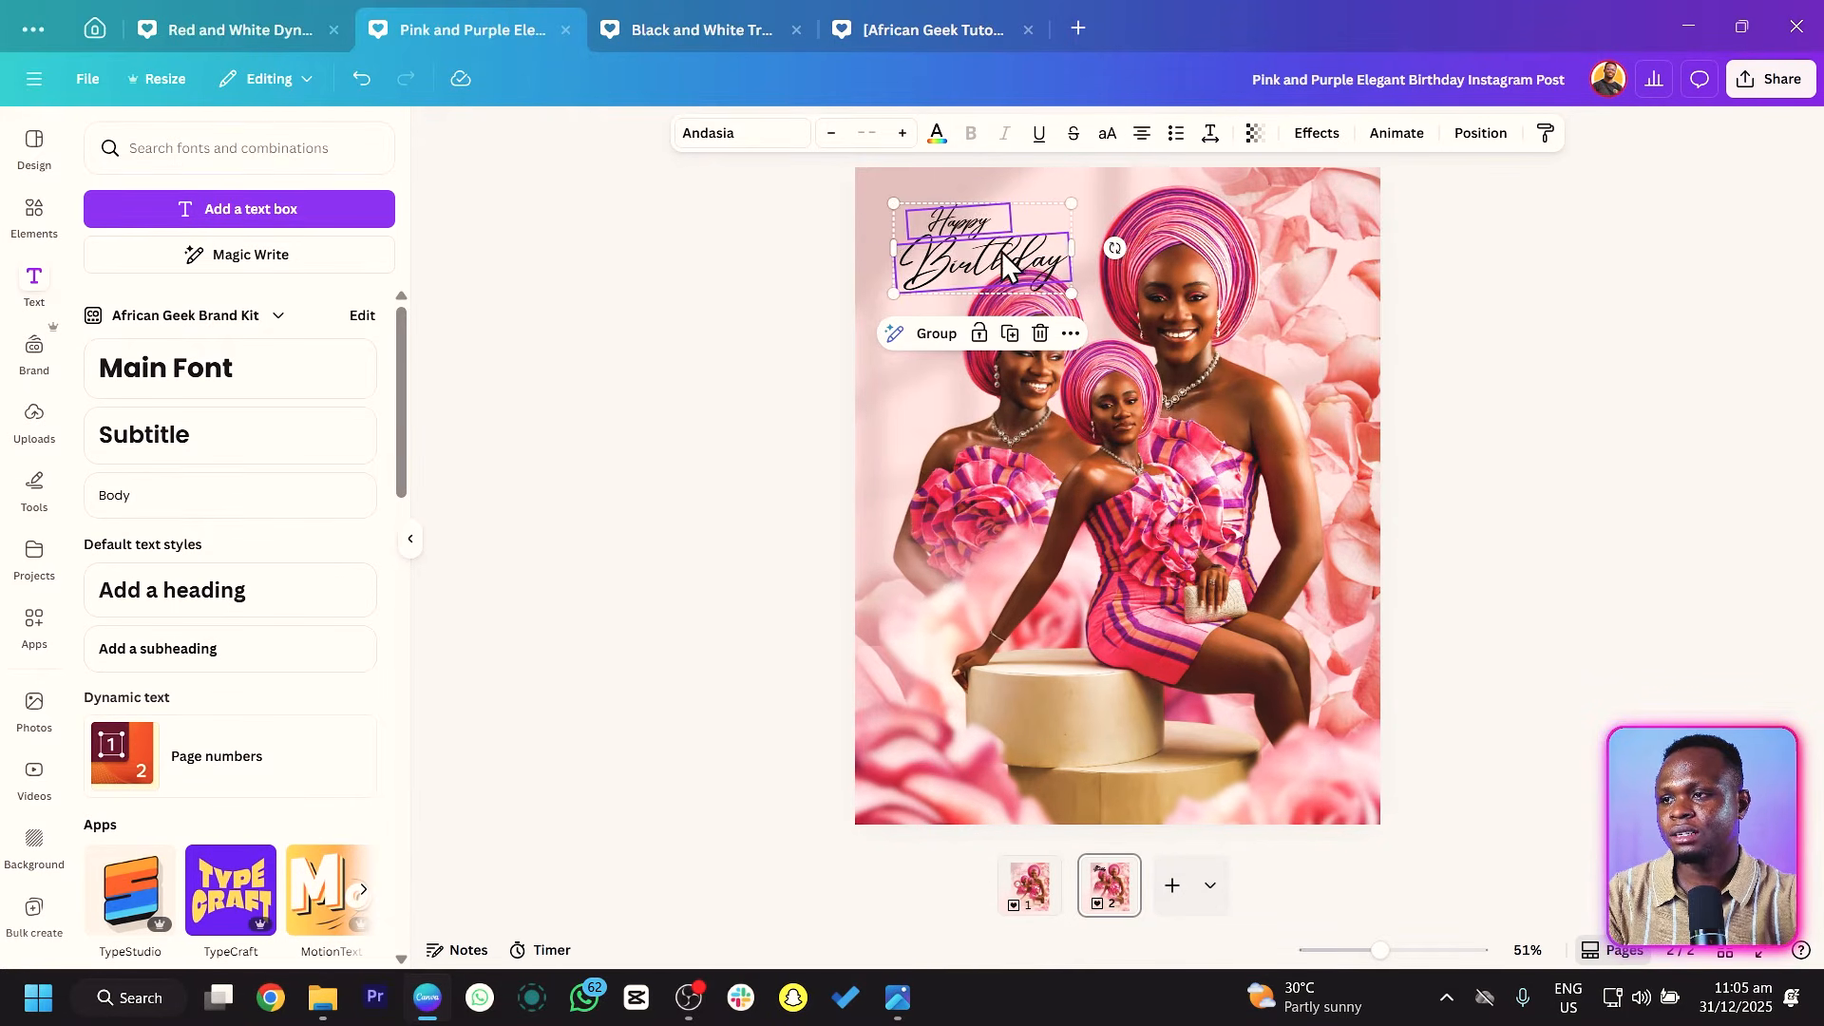
{"action": "left_click_drag", "start_coordinate": [930, 428], "coordinate": [919, 427]}
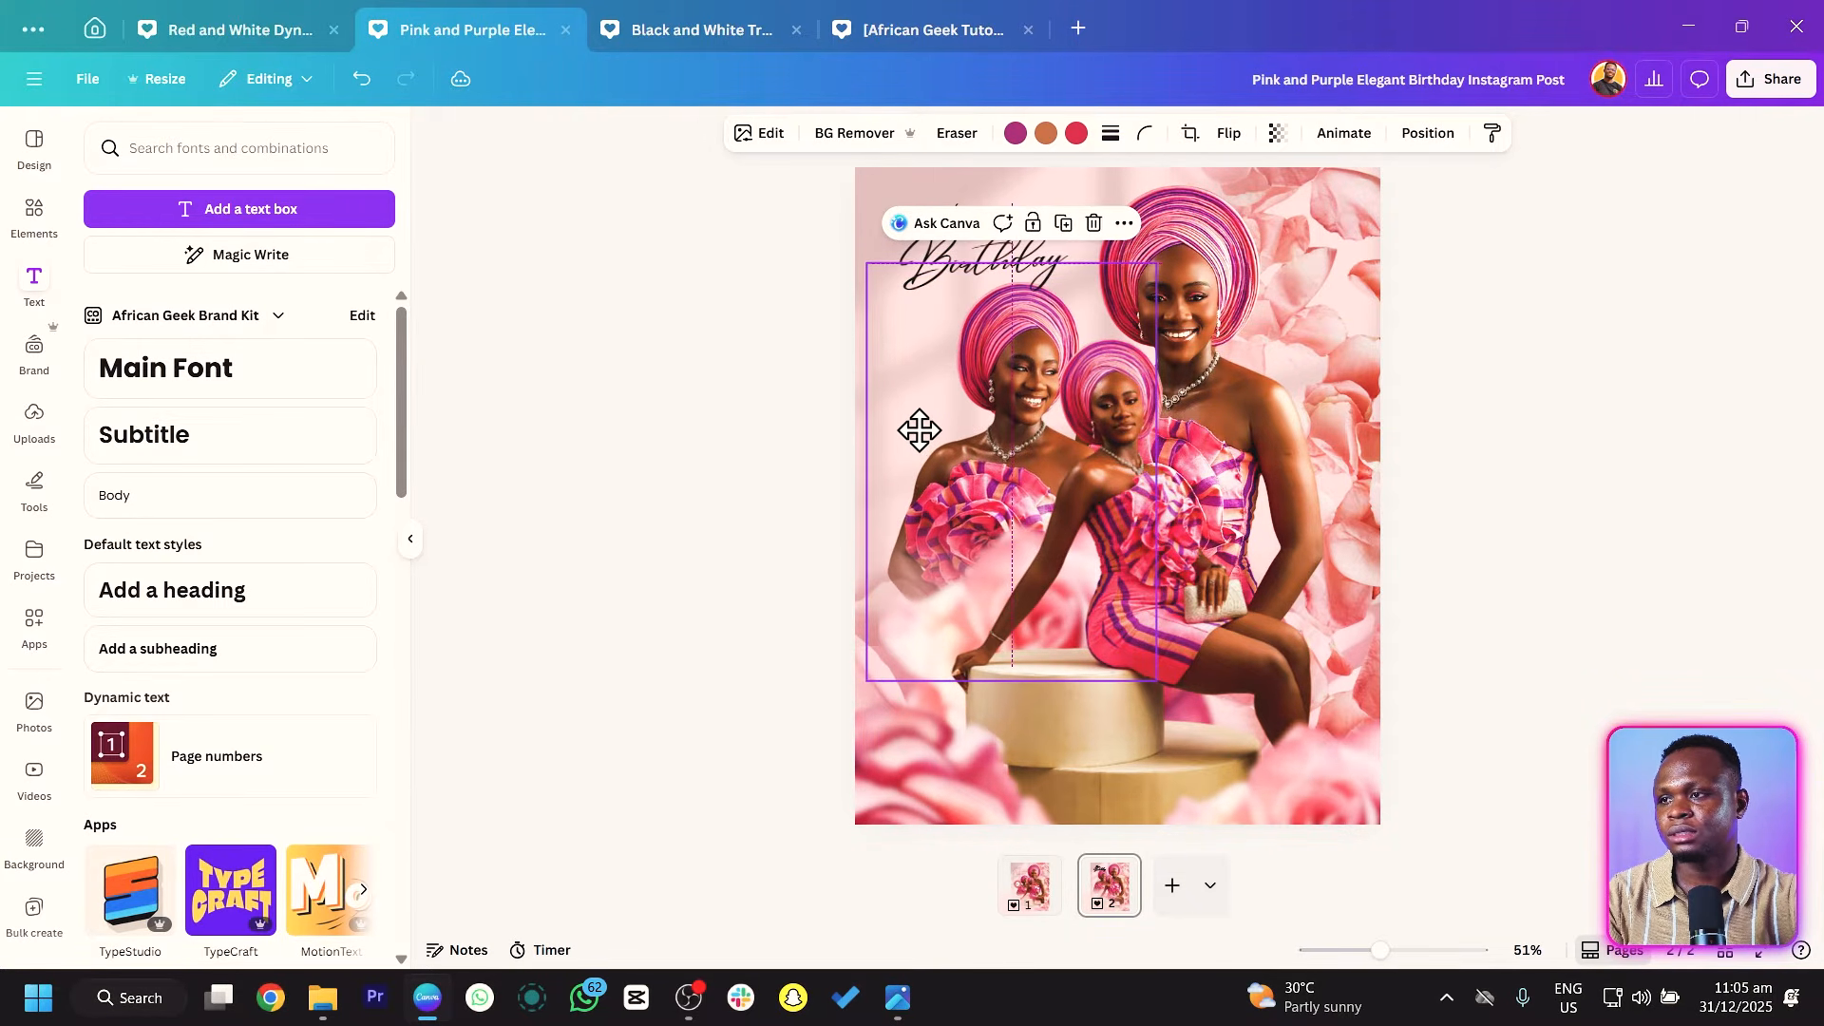
{"action": "left_click", "coordinate": [823, 378]}
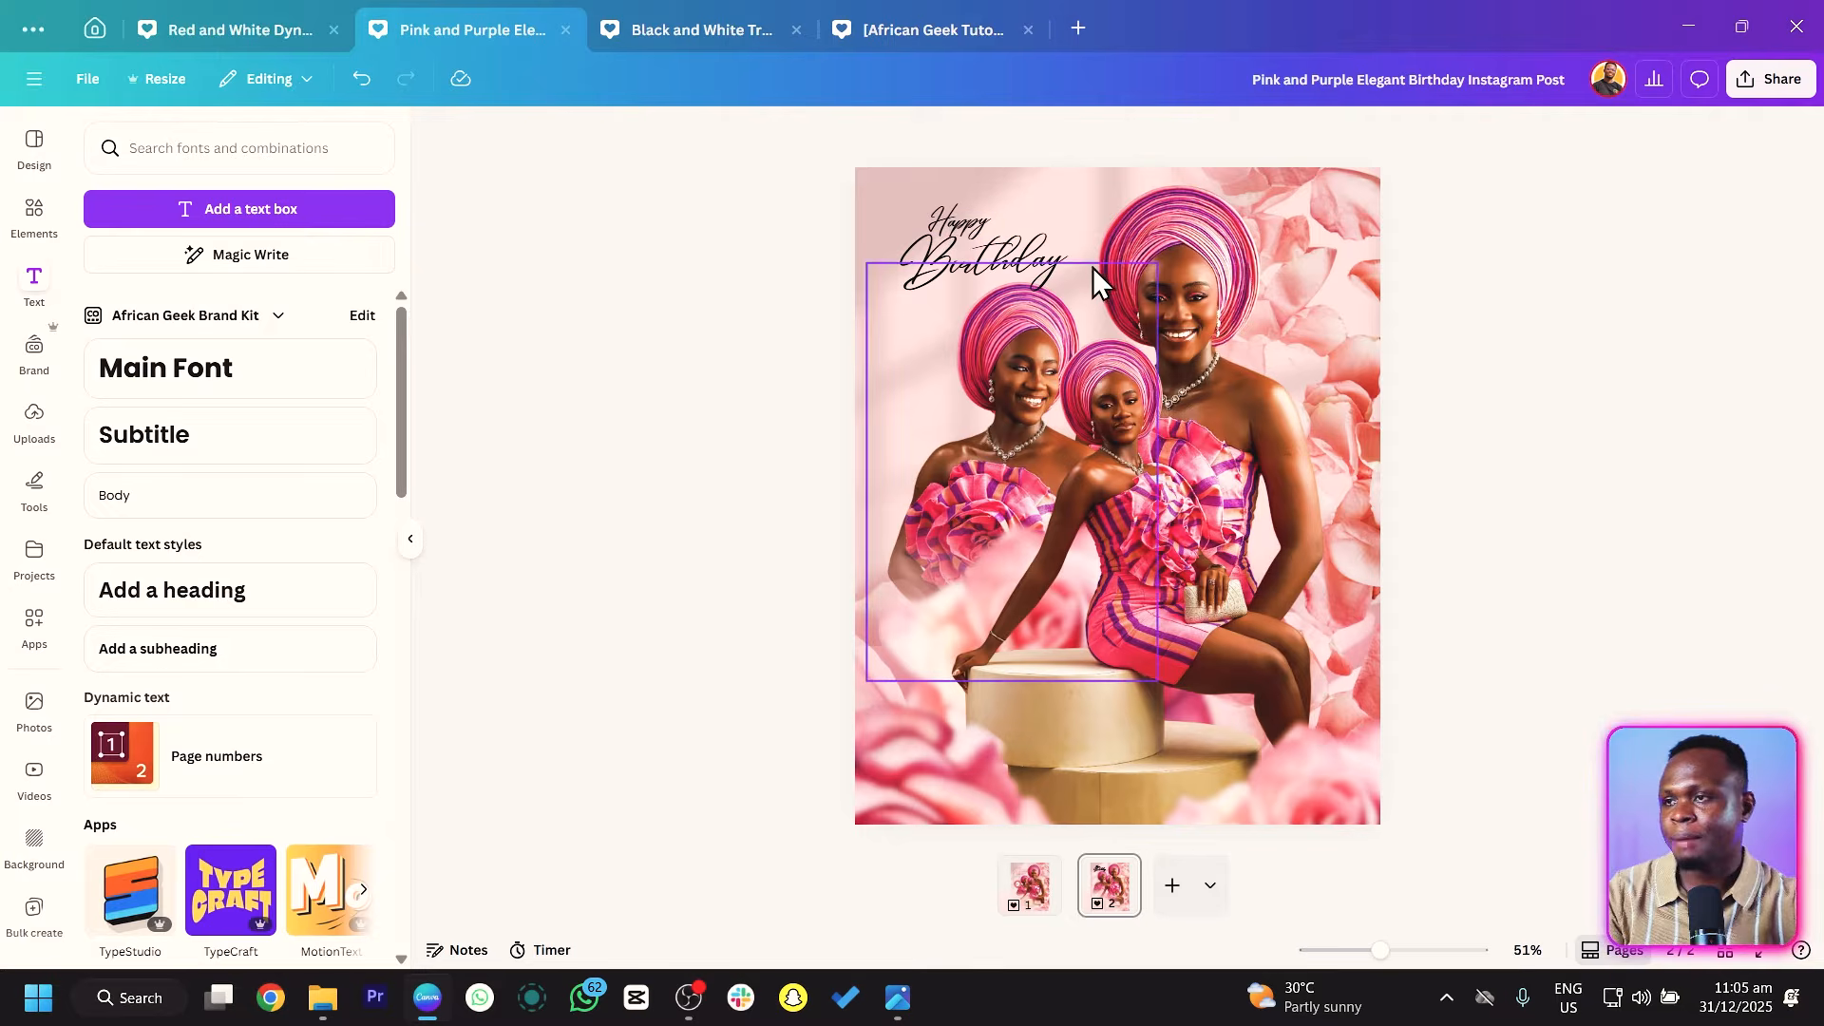
Nudge "Happy" slightly right above "Birthday" and enlarge it to size 42.4.
{"action": "scroll", "coordinate": [1082, 272], "scroll_direction": "up", "scroll_amount": 3}
{"action": "scroll", "coordinate": [940, 373], "scroll_direction": "up", "scroll_amount": 3}
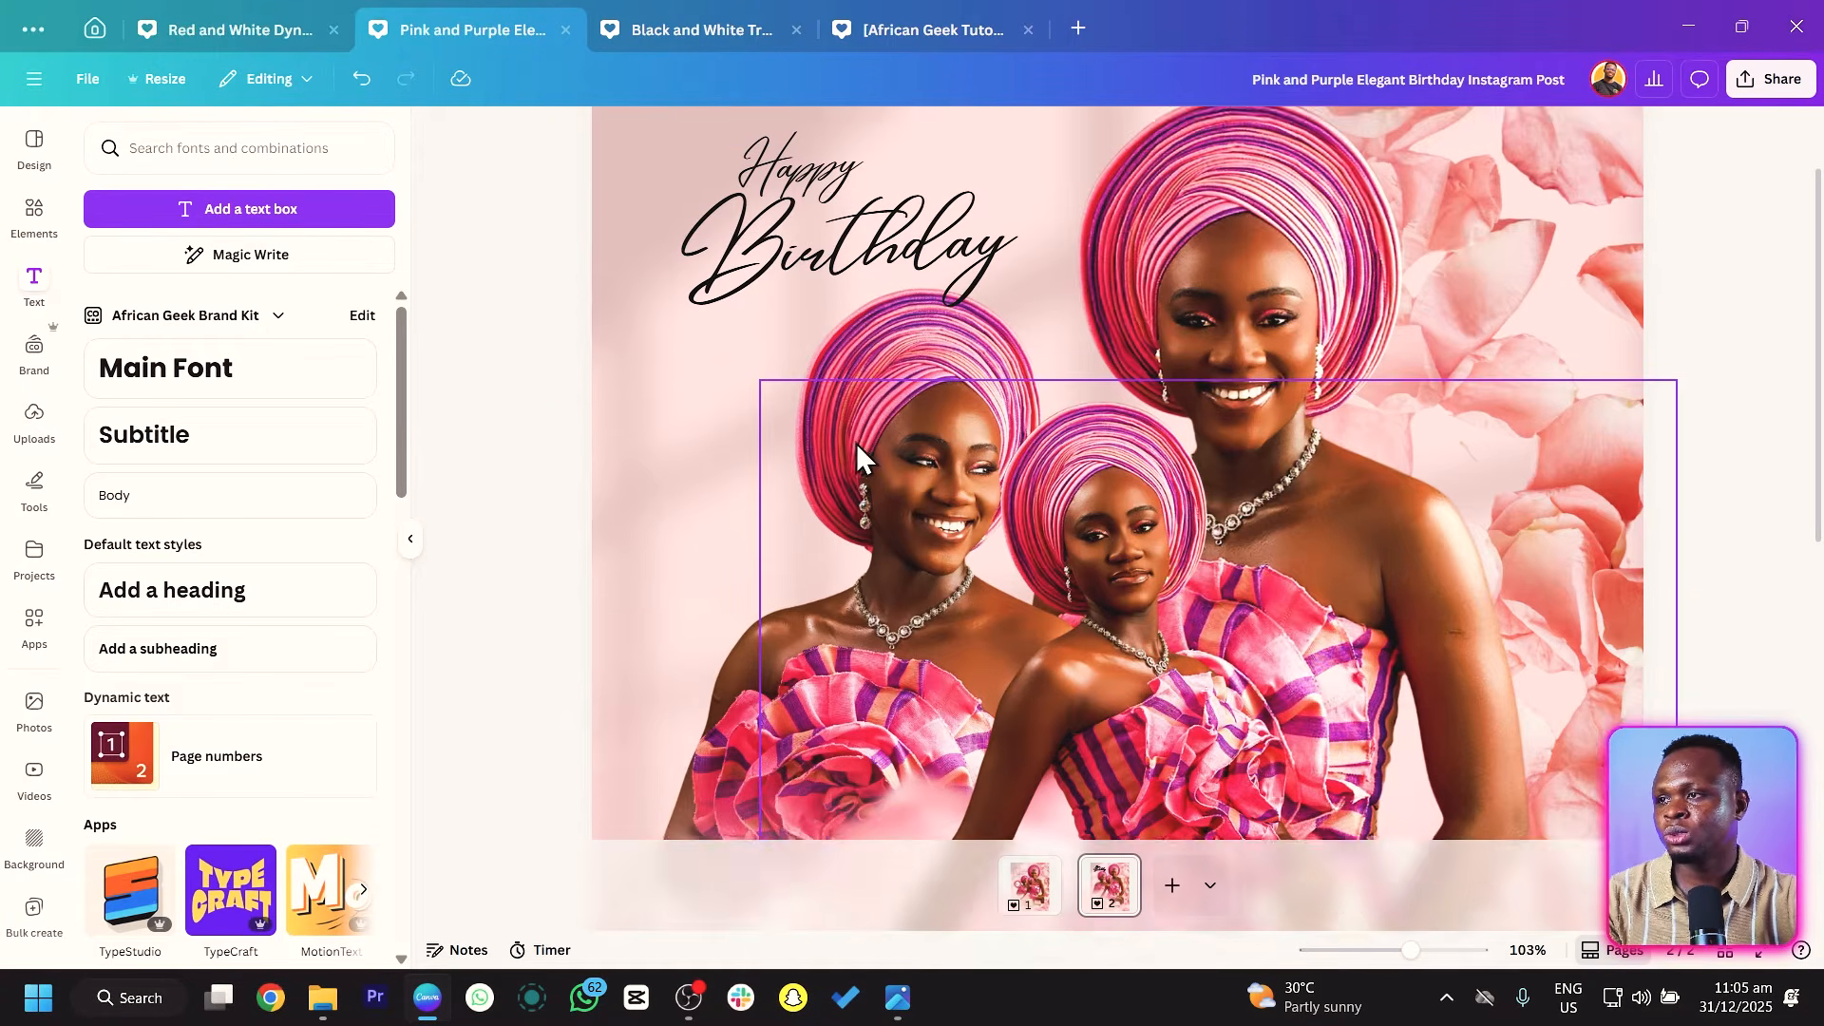
{"action": "scroll", "coordinate": [857, 443], "scroll_direction": "up", "scroll_amount": 2}
{"action": "left_click", "coordinate": [795, 245]}
{"action": "left_click_drag", "start_coordinate": [796, 245], "coordinate": [812, 246]}
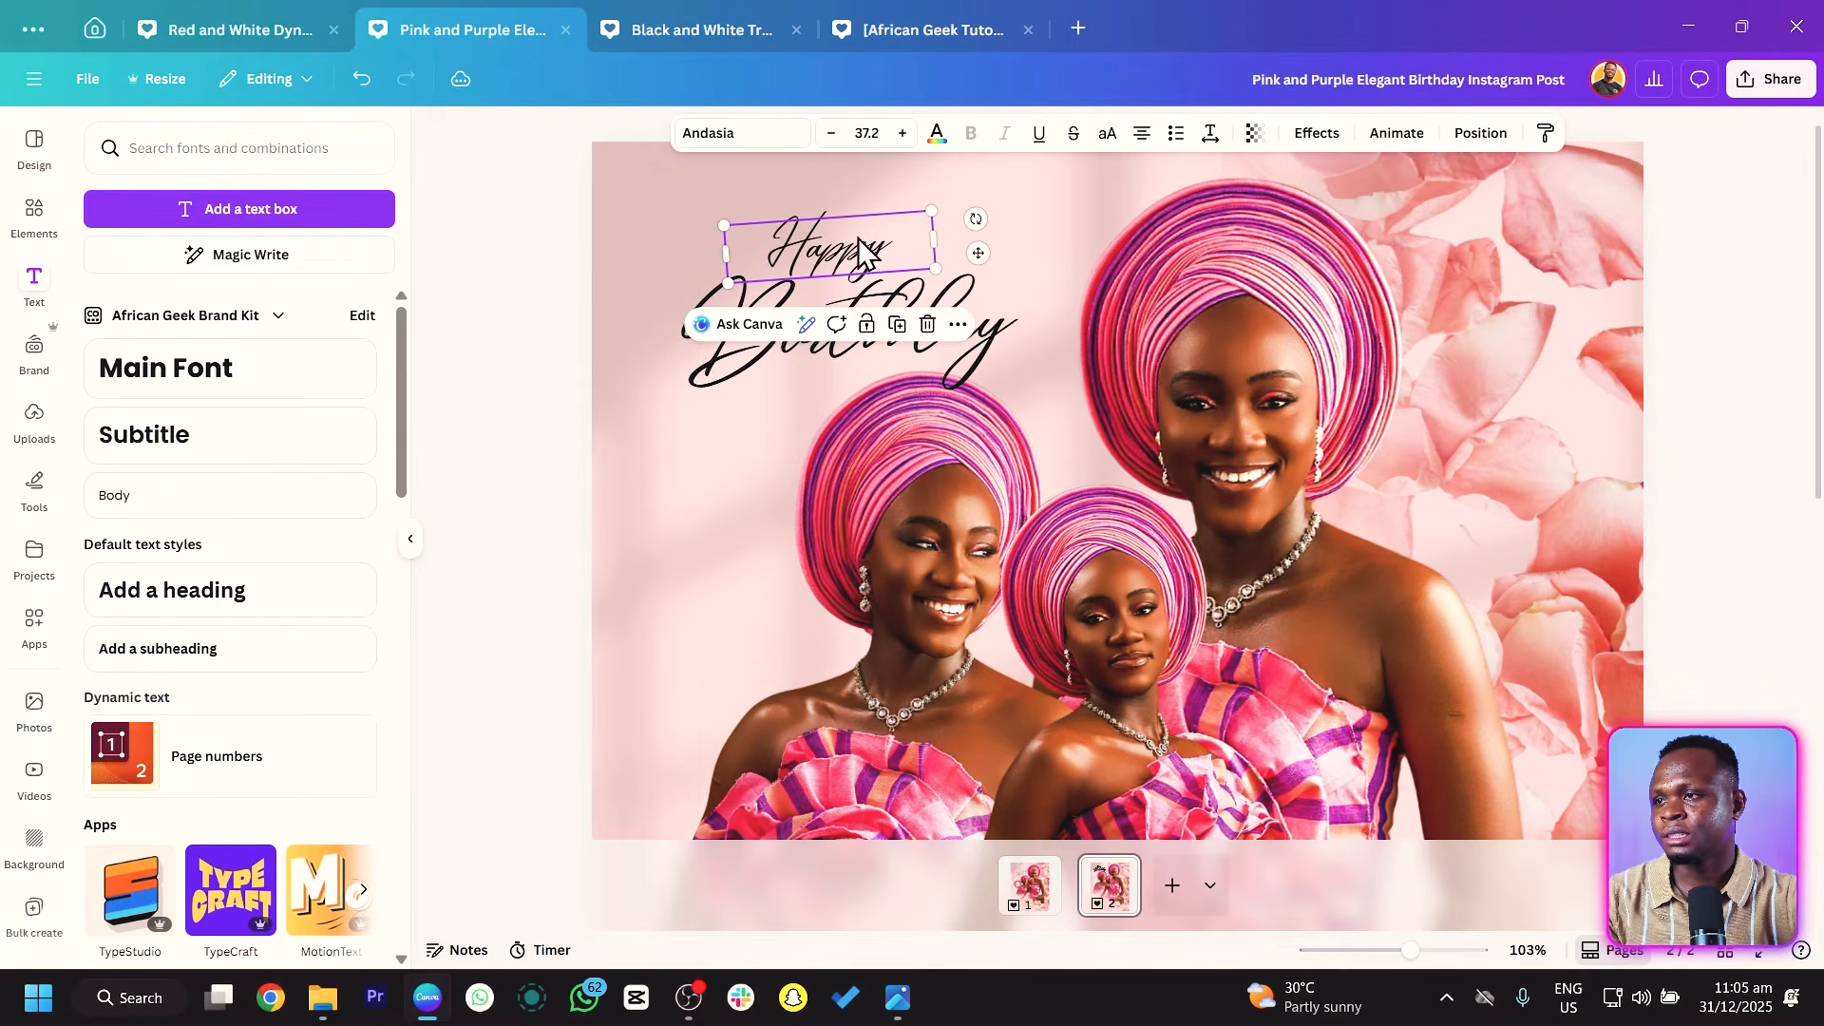
{"action": "left_click_drag", "start_coordinate": [932, 208], "coordinate": [963, 206]}
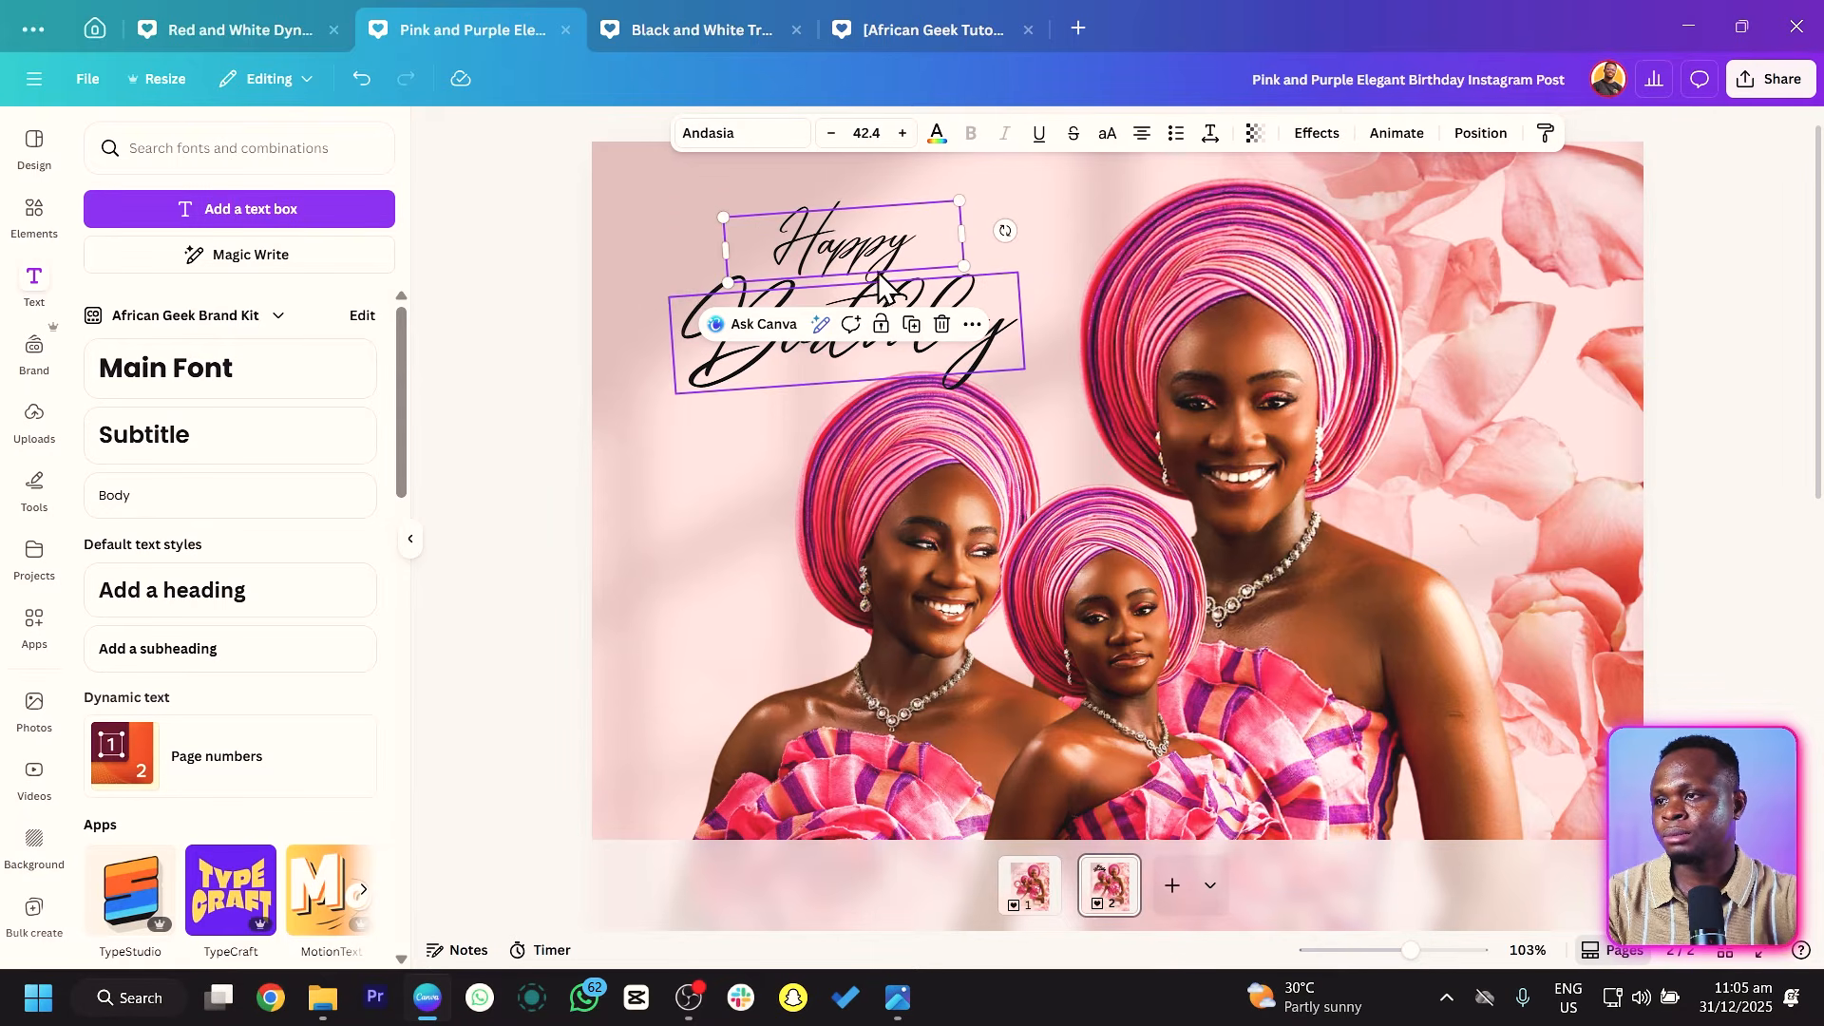
{"action": "left_click_drag", "start_coordinate": [872, 245], "coordinate": [876, 243]}
{"action": "left_click", "coordinate": [505, 358]}
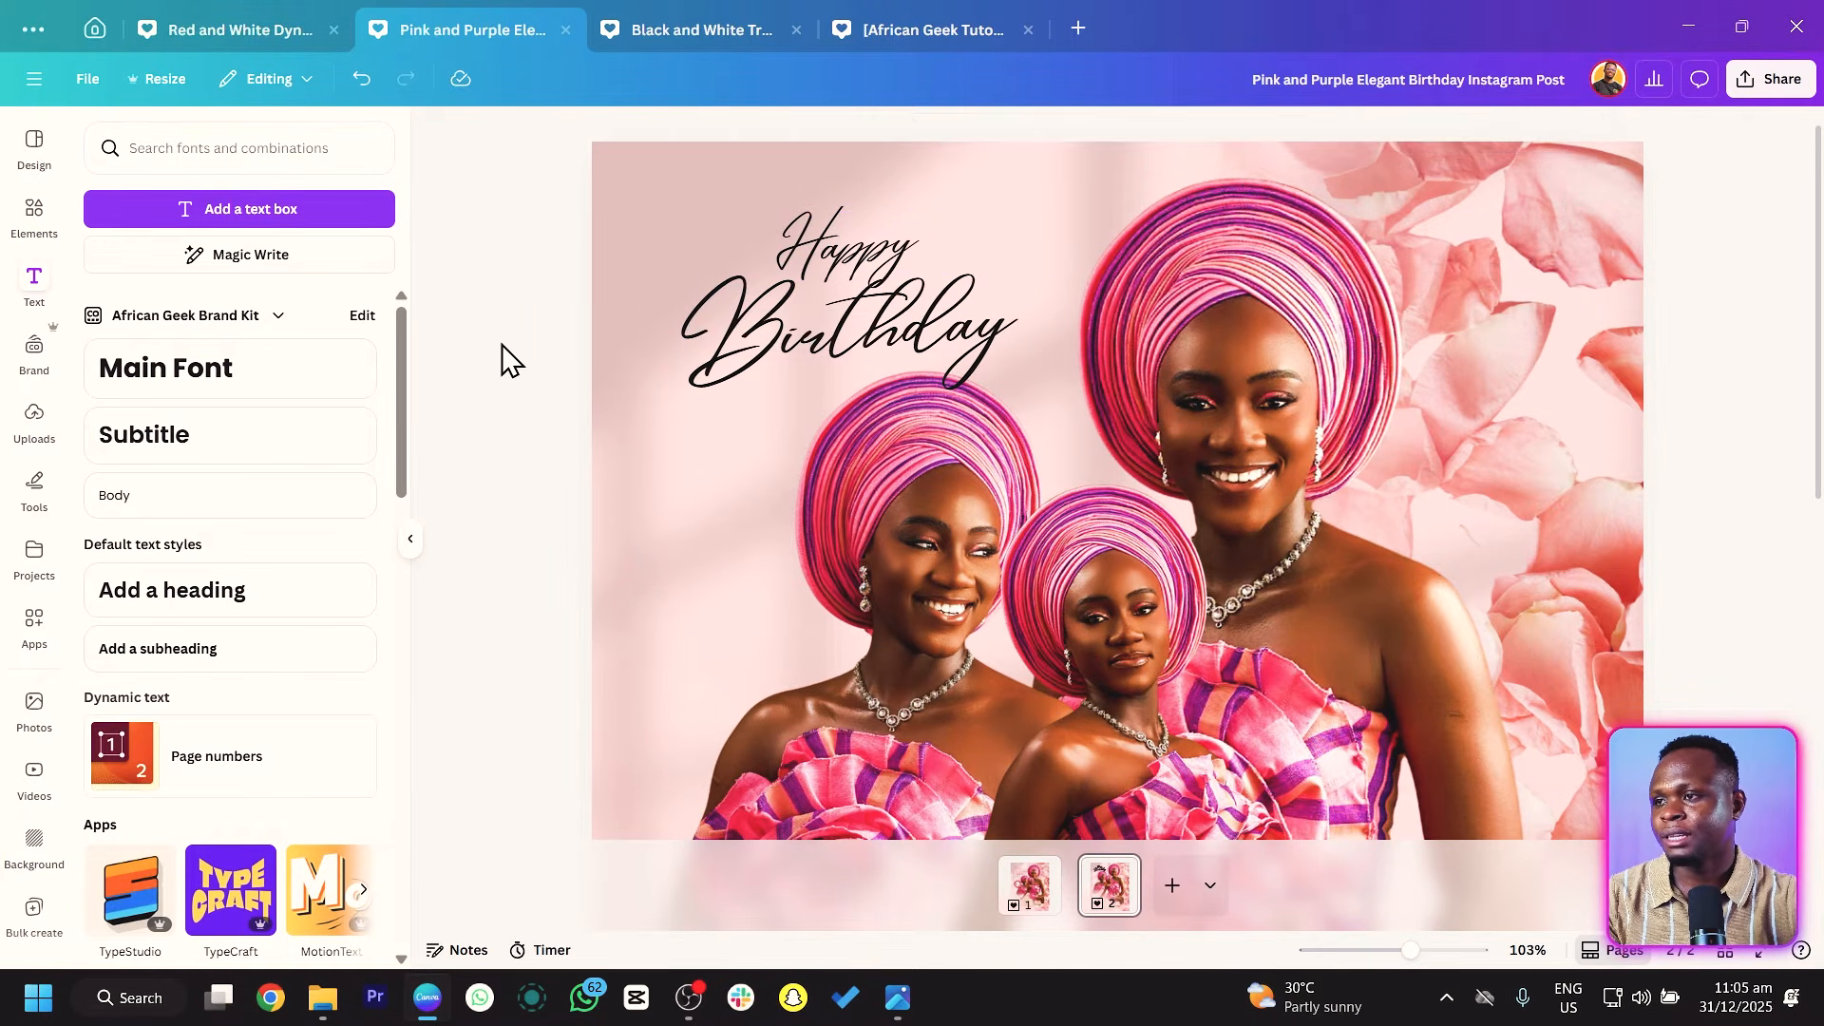
Duplicate the "Birthday" text, place the copy below the greeting and set its font to Anonymous Pro.
{"action": "left_click", "coordinate": [757, 355]}
{"action": "key", "text": "ctrl+d"}
{"action": "left_click_drag", "start_coordinate": [758, 368], "coordinate": [692, 452]}
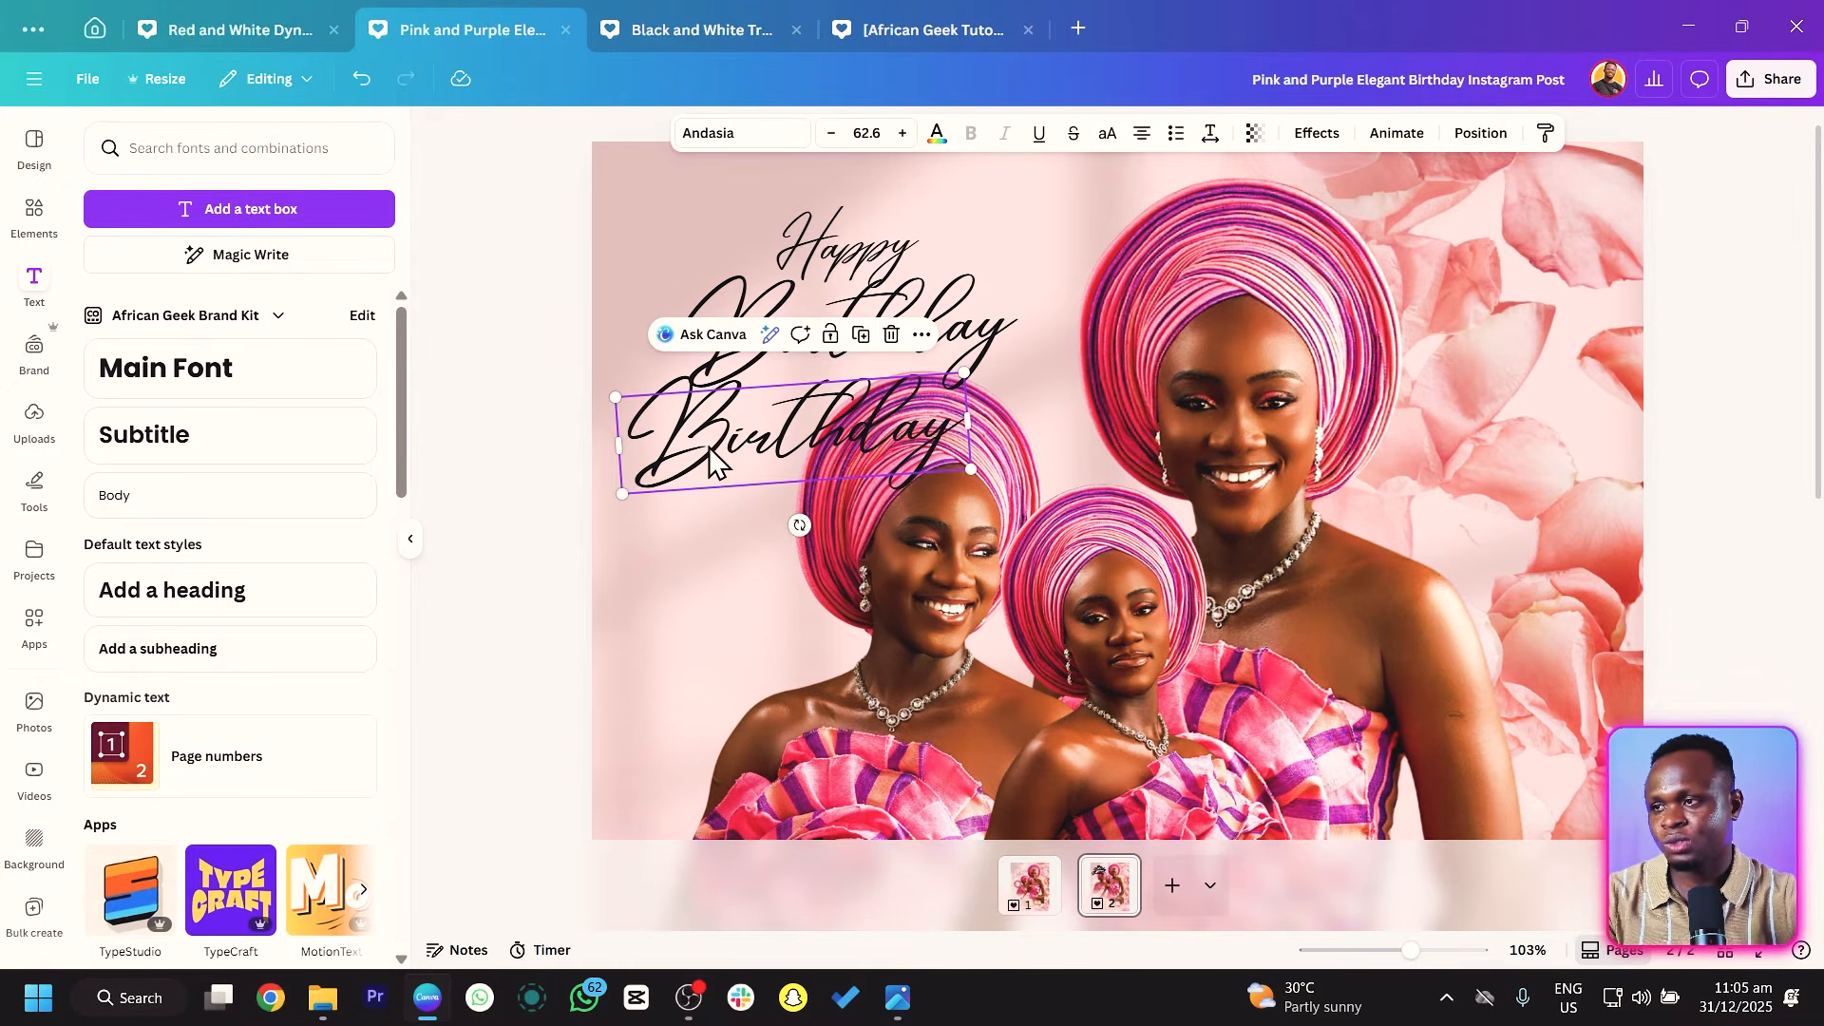
{"action": "left_click", "coordinate": [719, 143]}
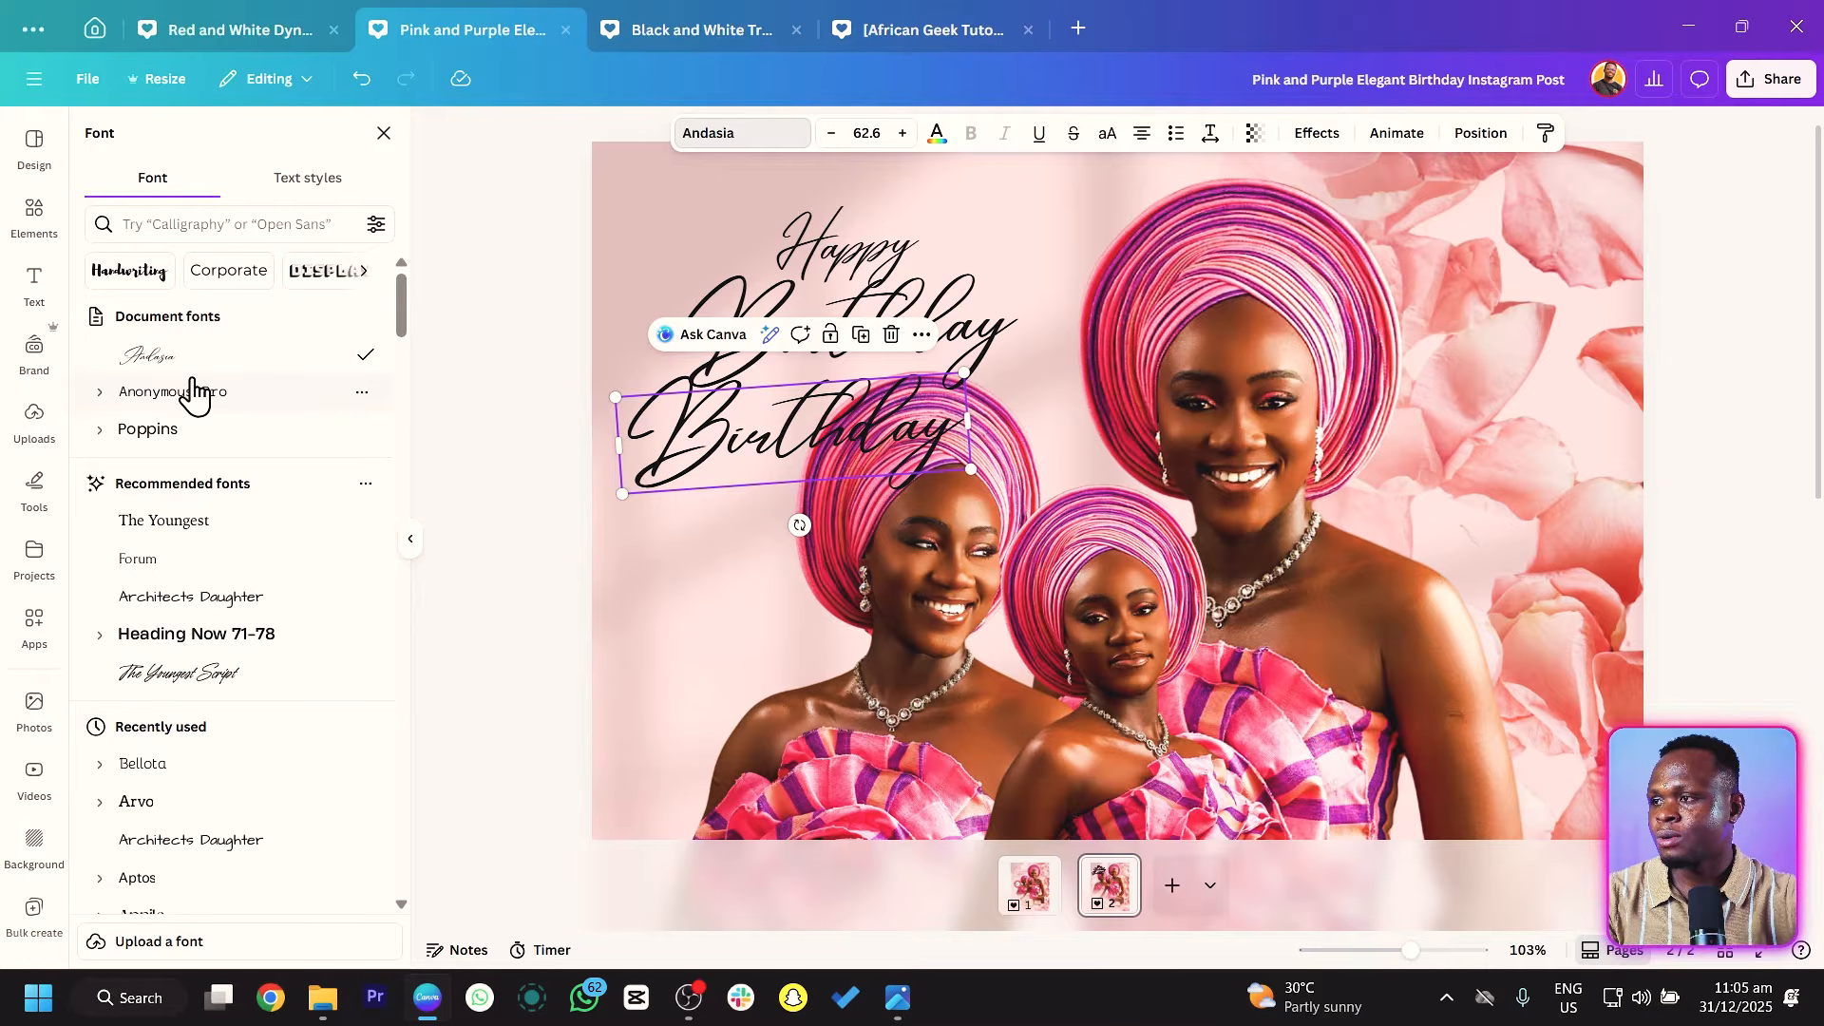
{"action": "left_click", "coordinate": [207, 401]}
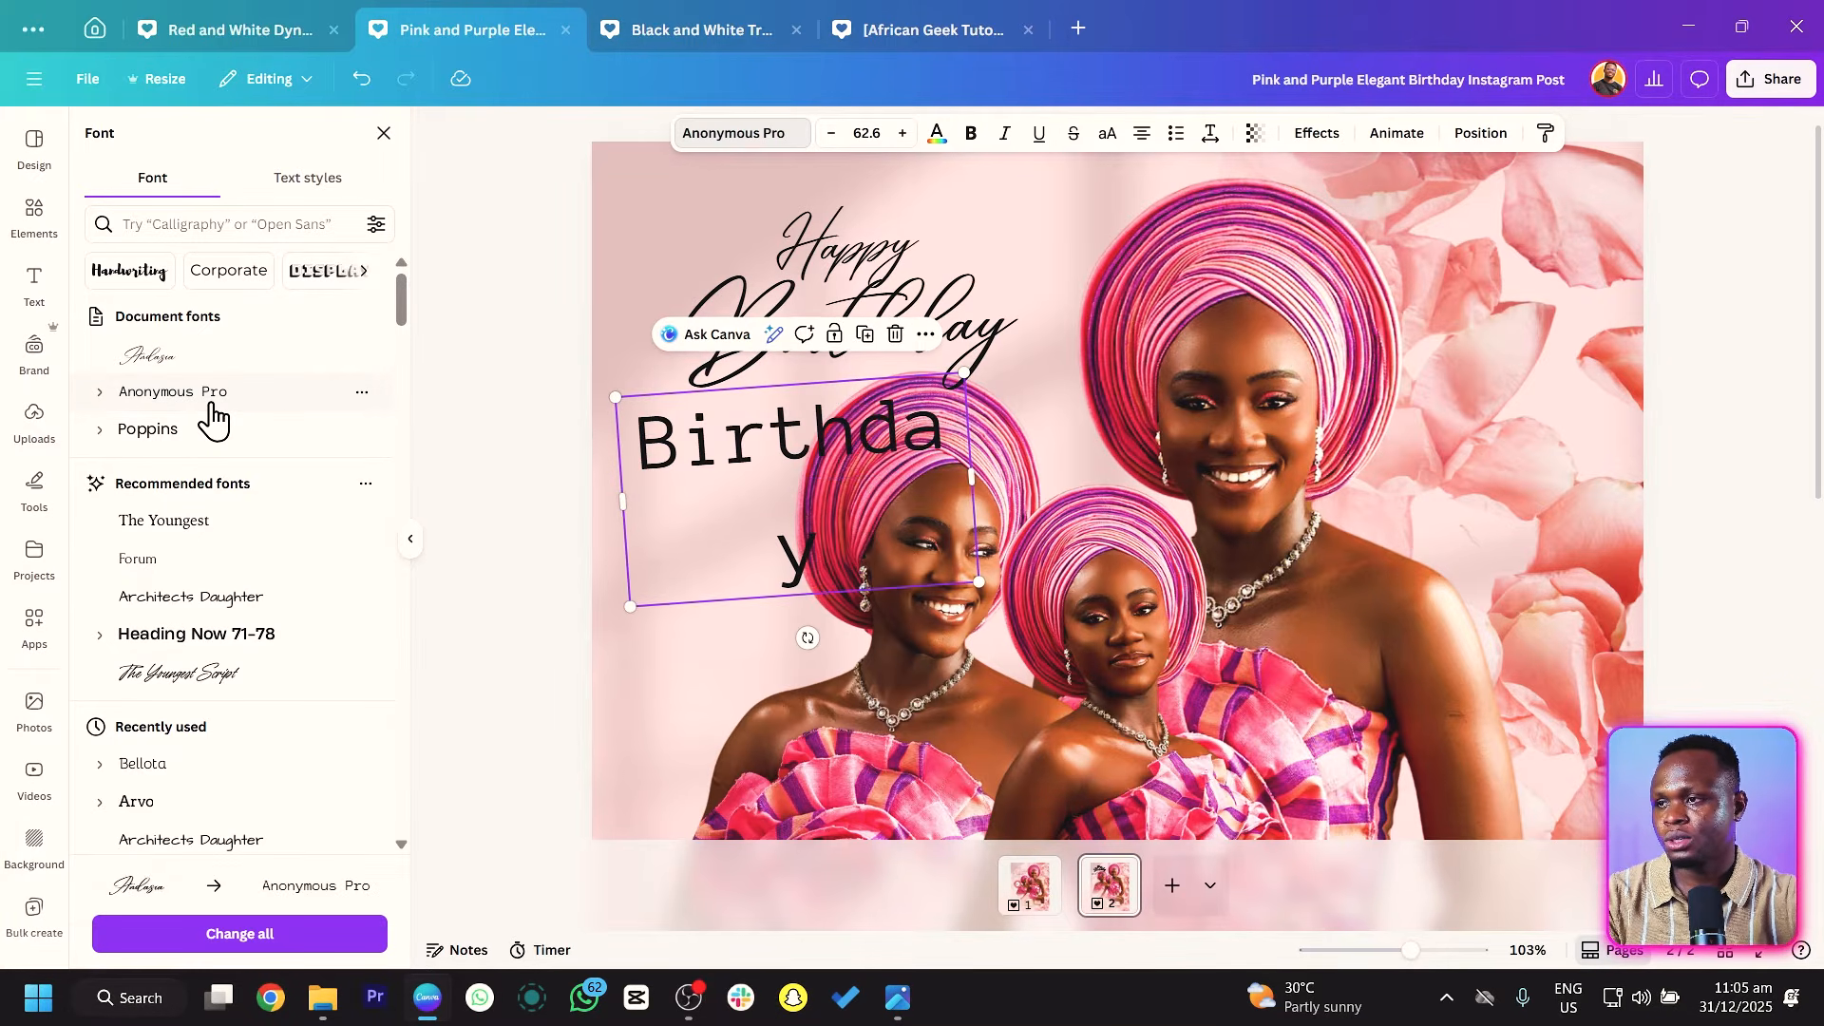
Replace the Anonymous Pro copy's text with the celebrant's first name, straighten it and shrink it to size 26.2.
{"action": "double_click", "coordinate": [880, 465]}
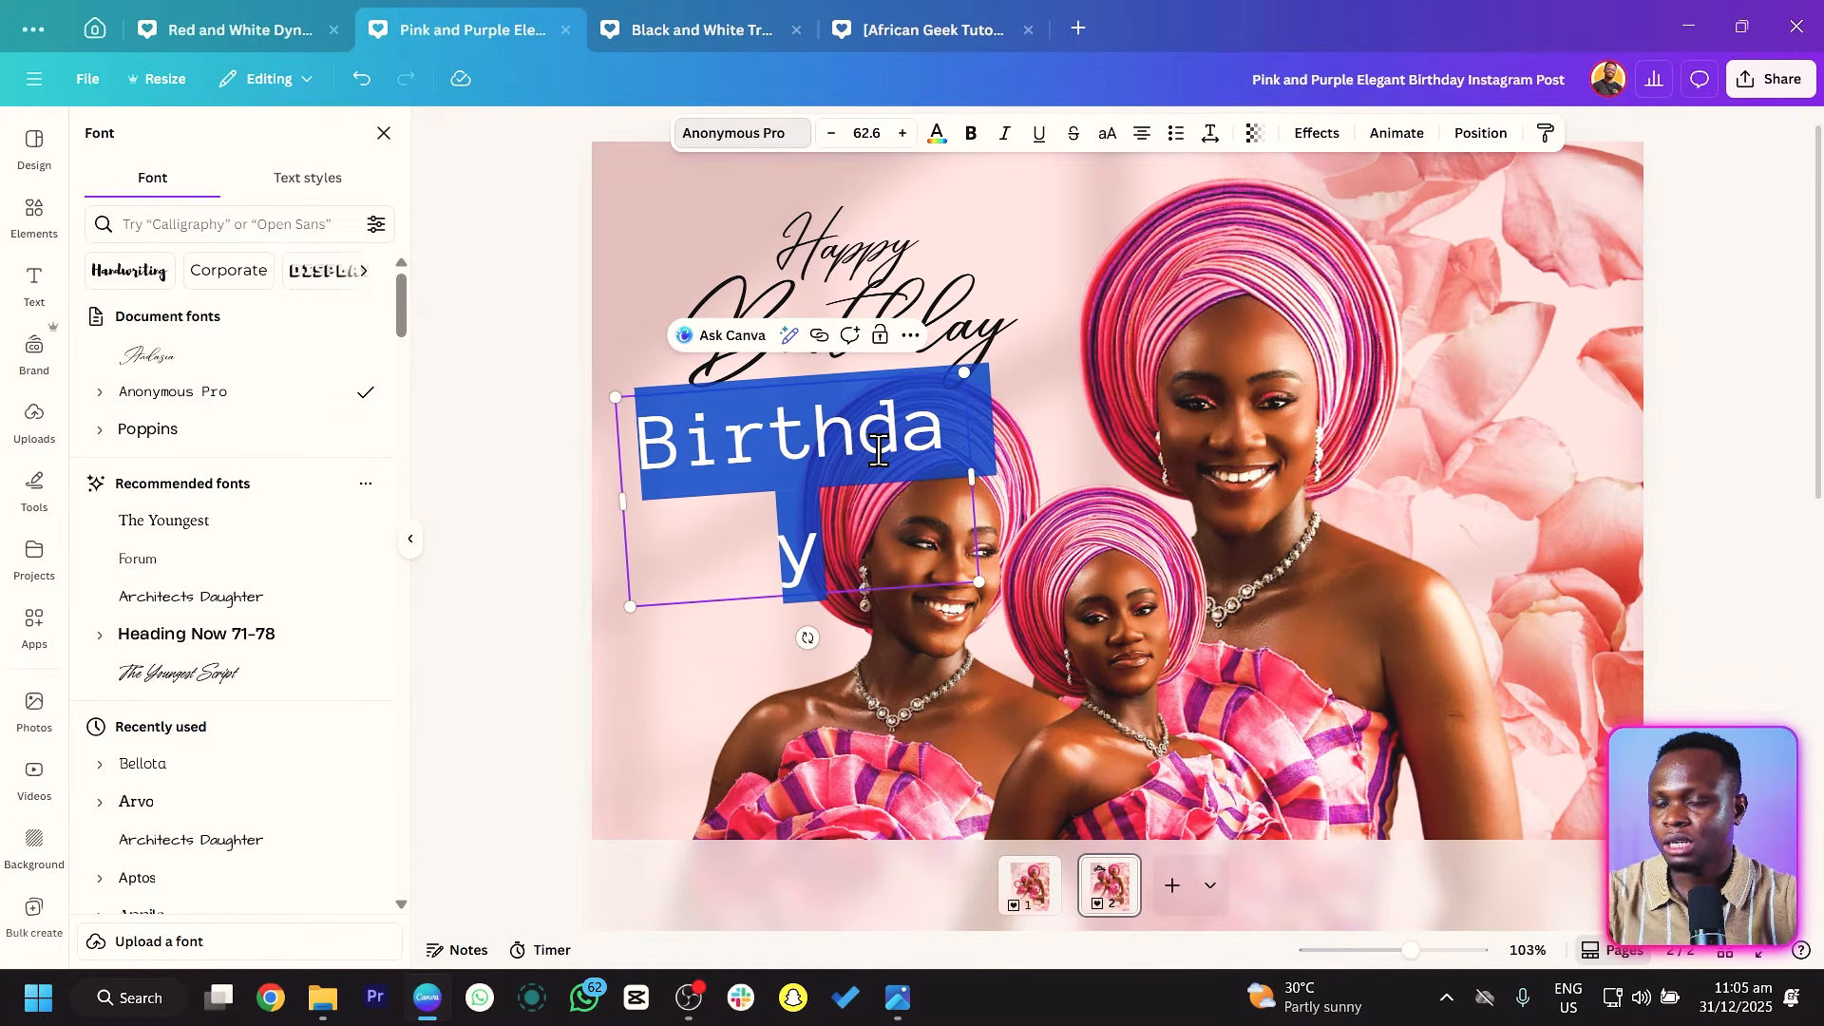
{"action": "type", "text": "Adel"}
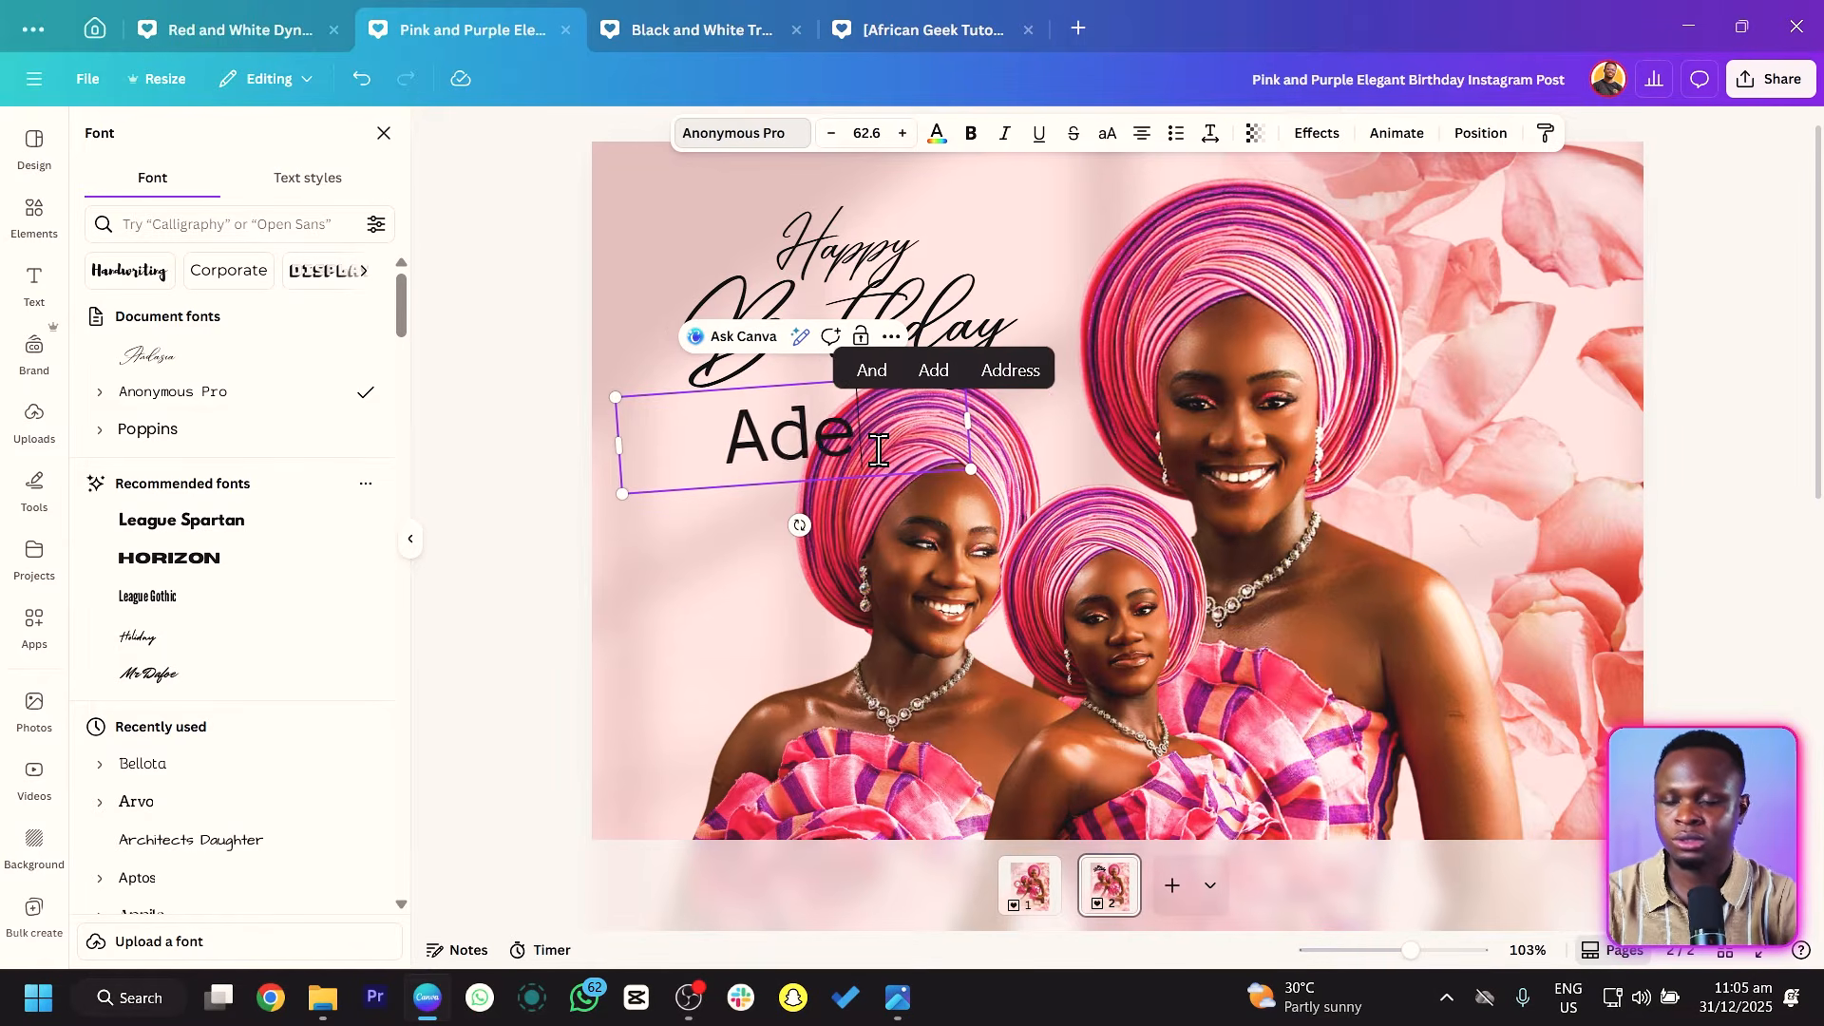
{"action": "type", "text": "ine"}
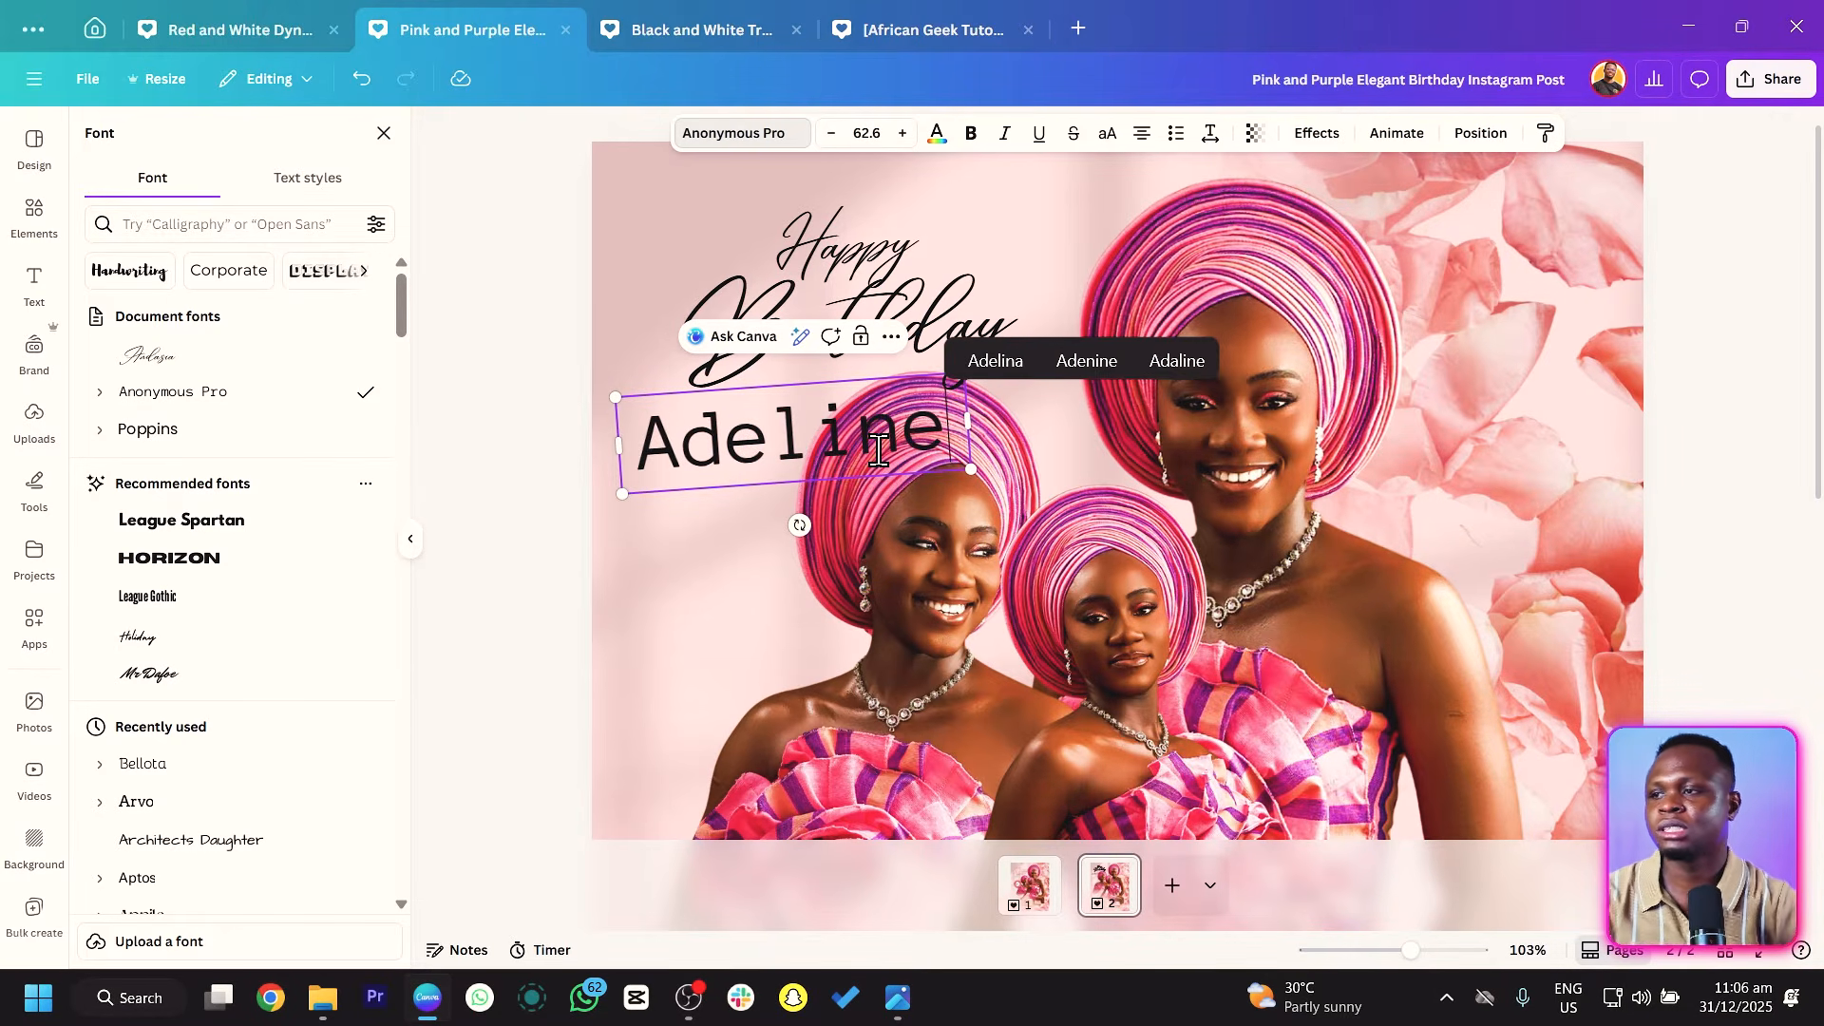
{"action": "left_click_drag", "start_coordinate": [799, 526], "coordinate": [788, 528]}
{"action": "left_click_drag", "start_coordinate": [618, 480], "coordinate": [796, 457]}
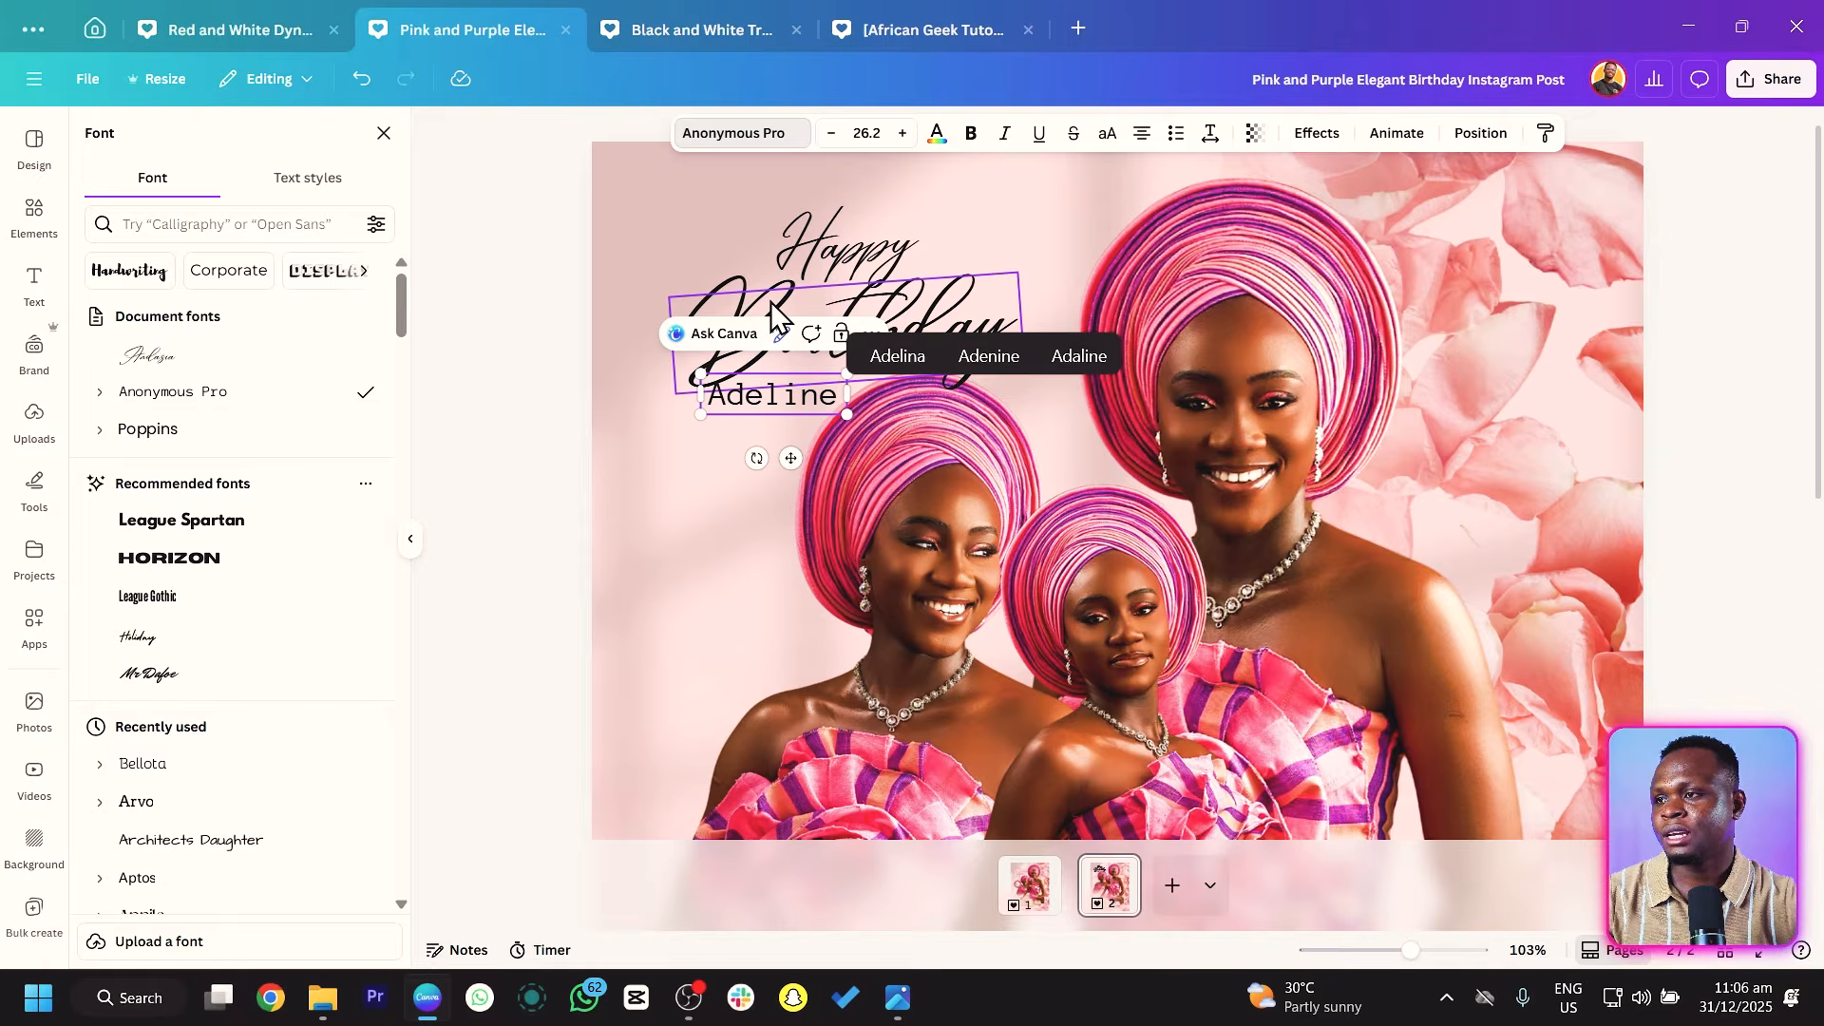
Move "Birthday" and "Happy" left, closer to the page's edge, and rotate "Happy" clockwise so it slopes slightly downward.
{"action": "left_click_drag", "start_coordinate": [784, 323], "coordinate": [723, 306]}
{"action": "left_click", "coordinate": [803, 221]}
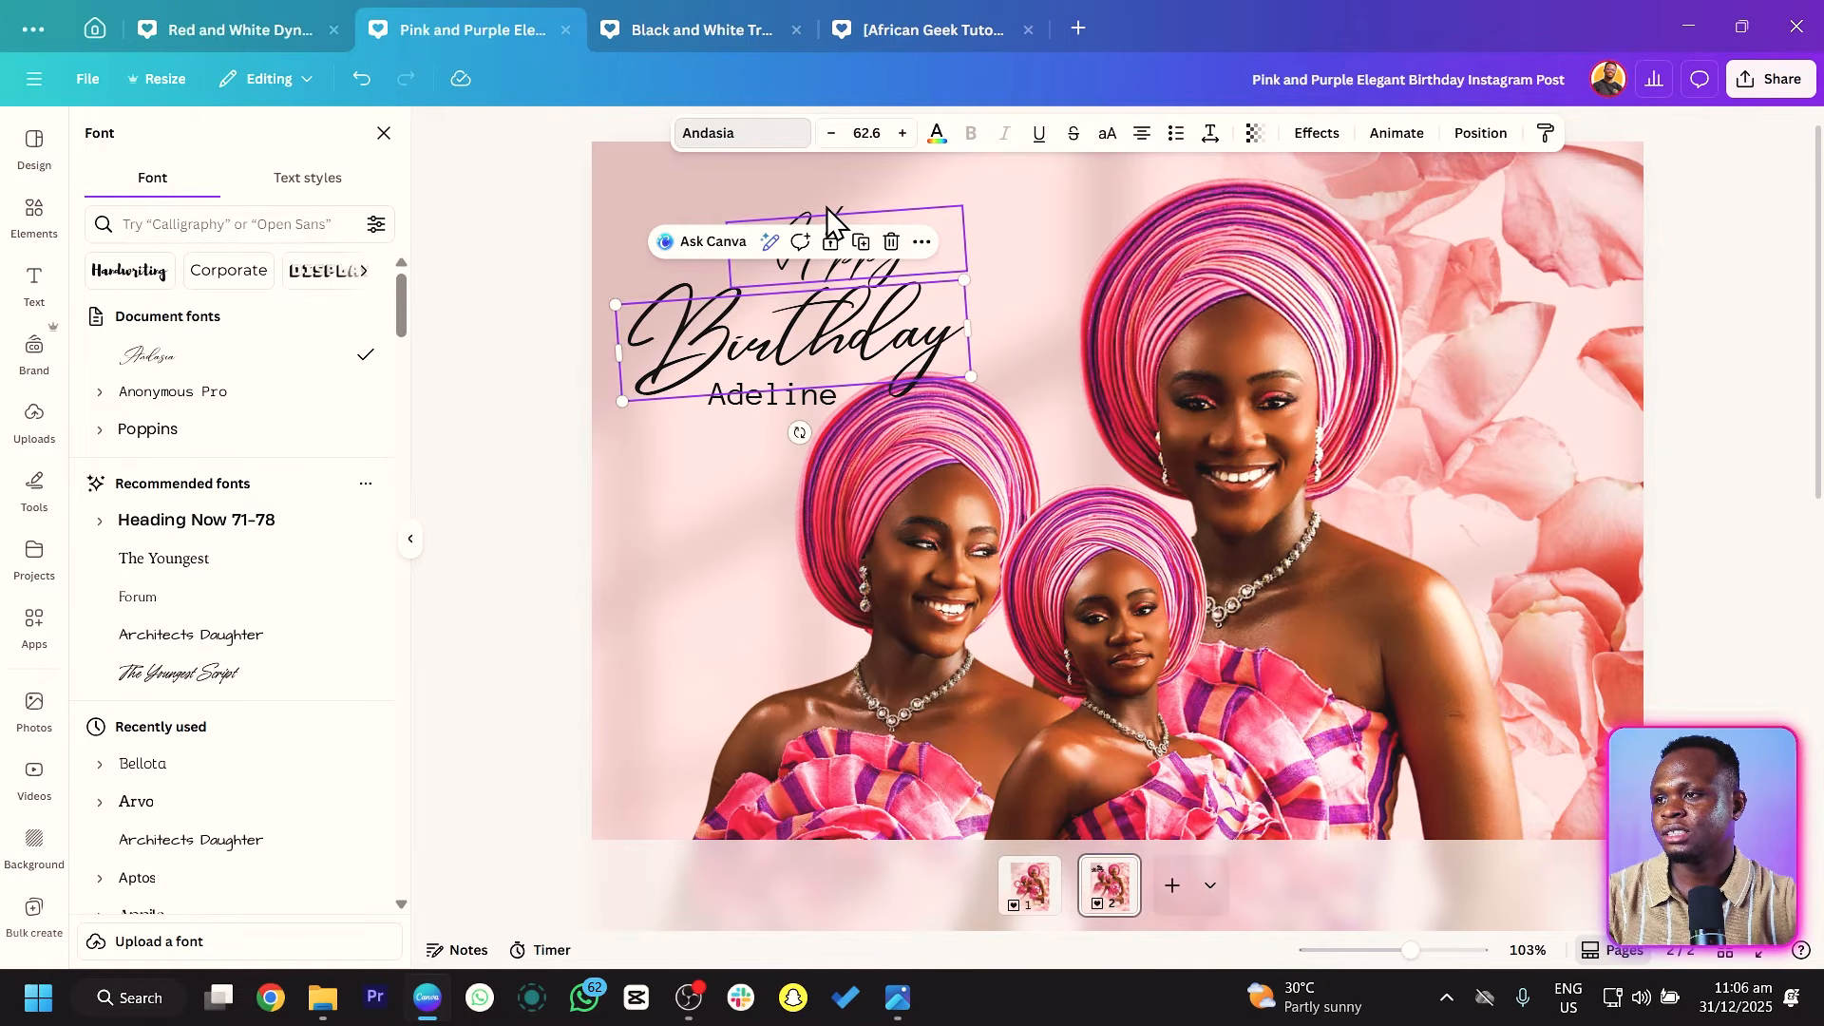
{"action": "left_click_drag", "start_coordinate": [874, 245], "coordinate": [779, 228]}
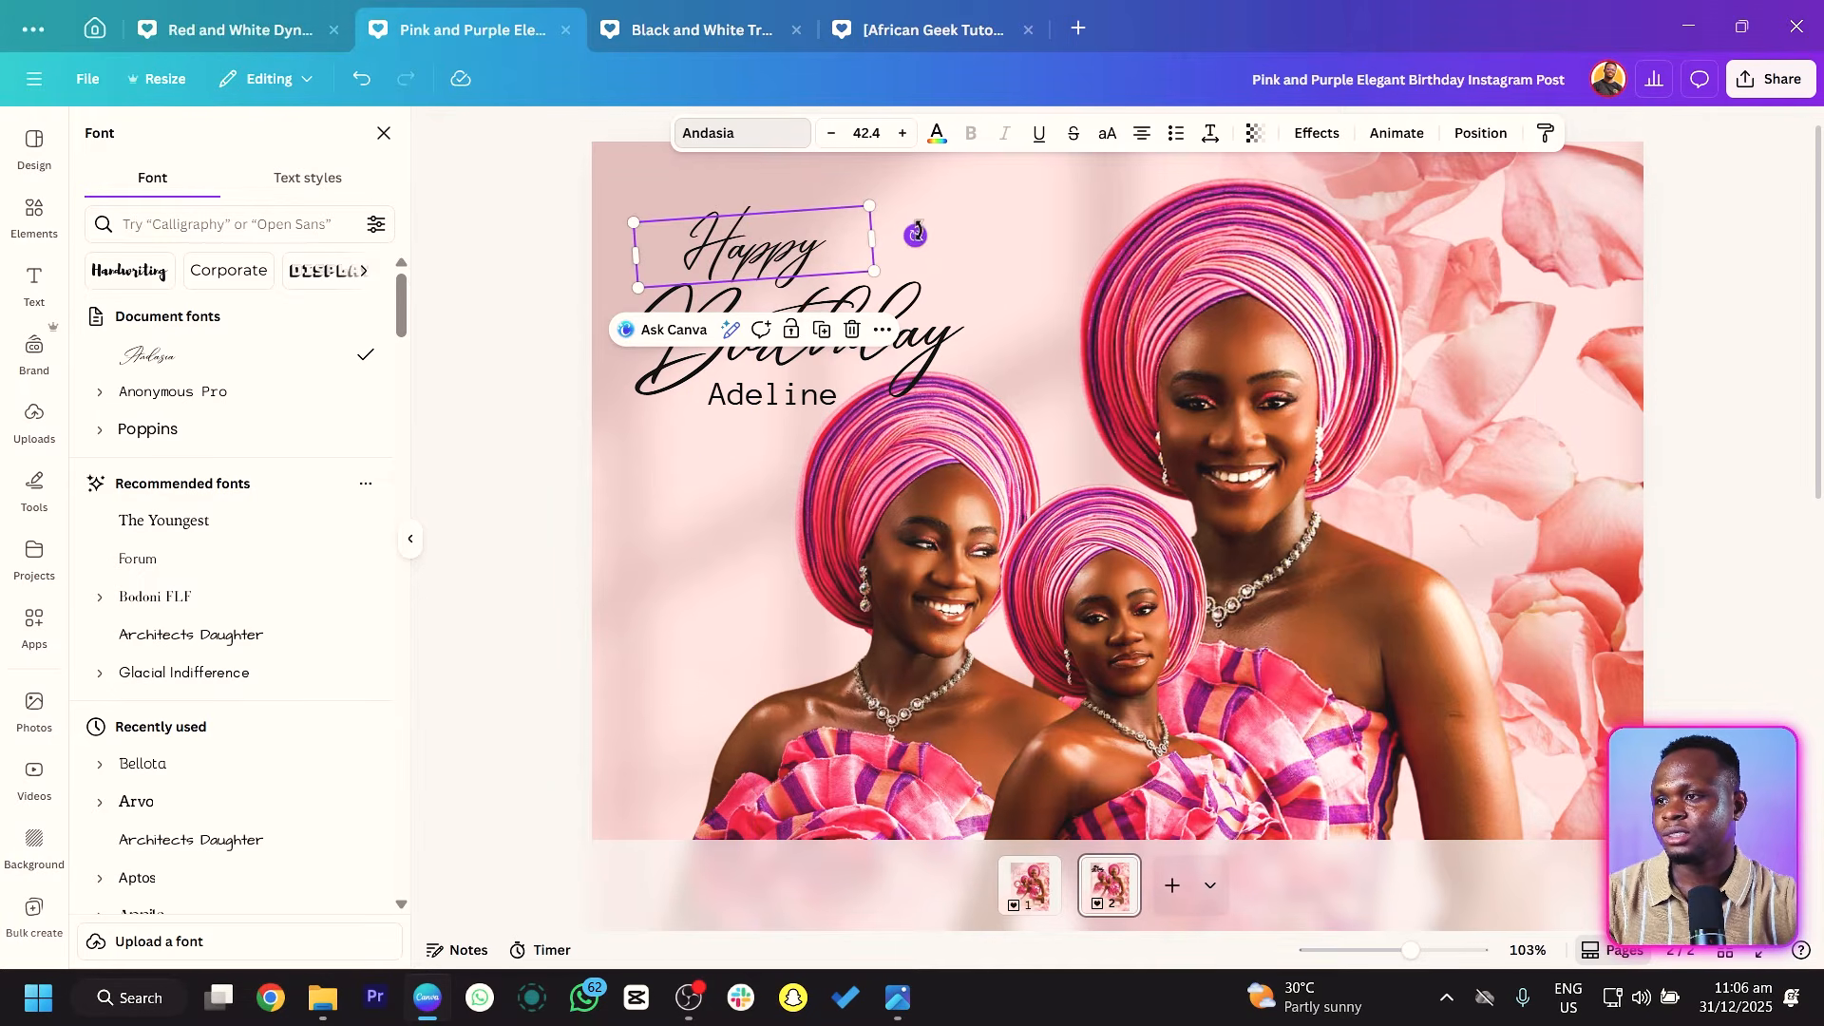
{"action": "left_click_drag", "start_coordinate": [916, 237], "coordinate": [923, 257]}
{"action": "left_click_drag", "start_coordinate": [757, 246], "coordinate": [755, 255]}
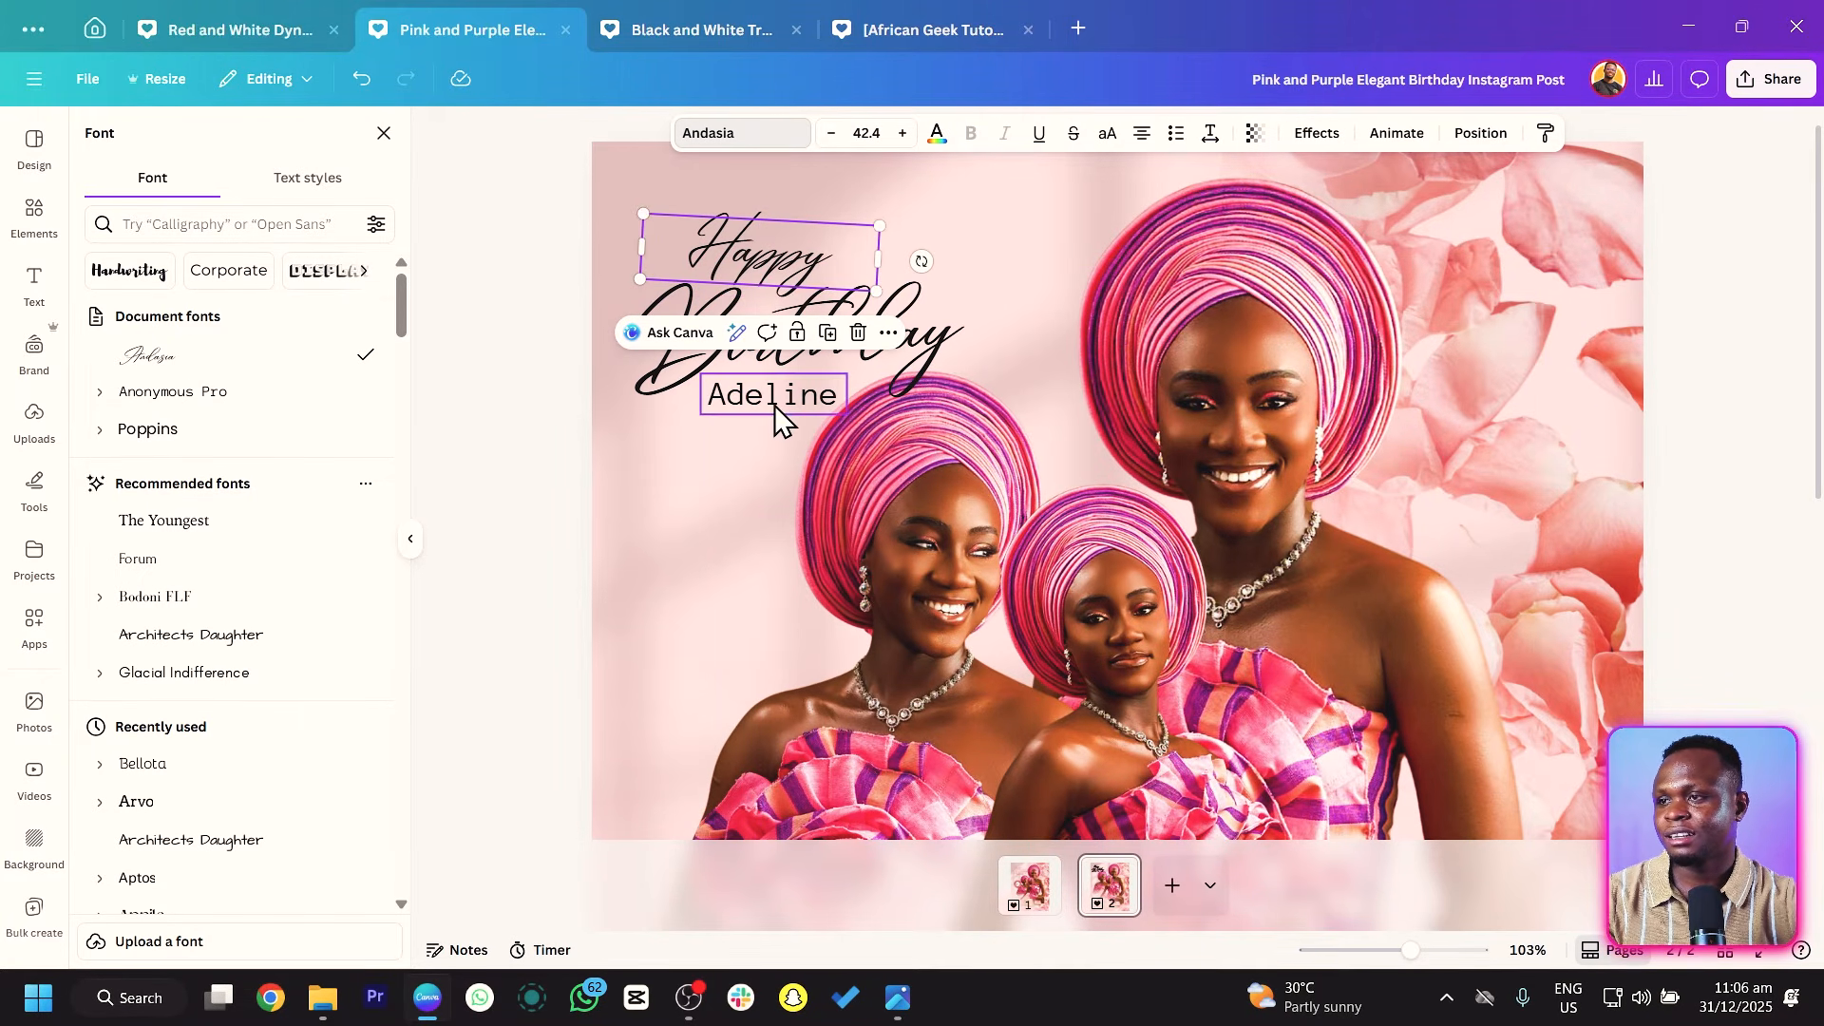
Select the three portraits together with the "Happy" text and scale them all down slightly.
{"action": "scroll", "coordinate": [826, 391], "scroll_direction": "down", "scroll_amount": 3}
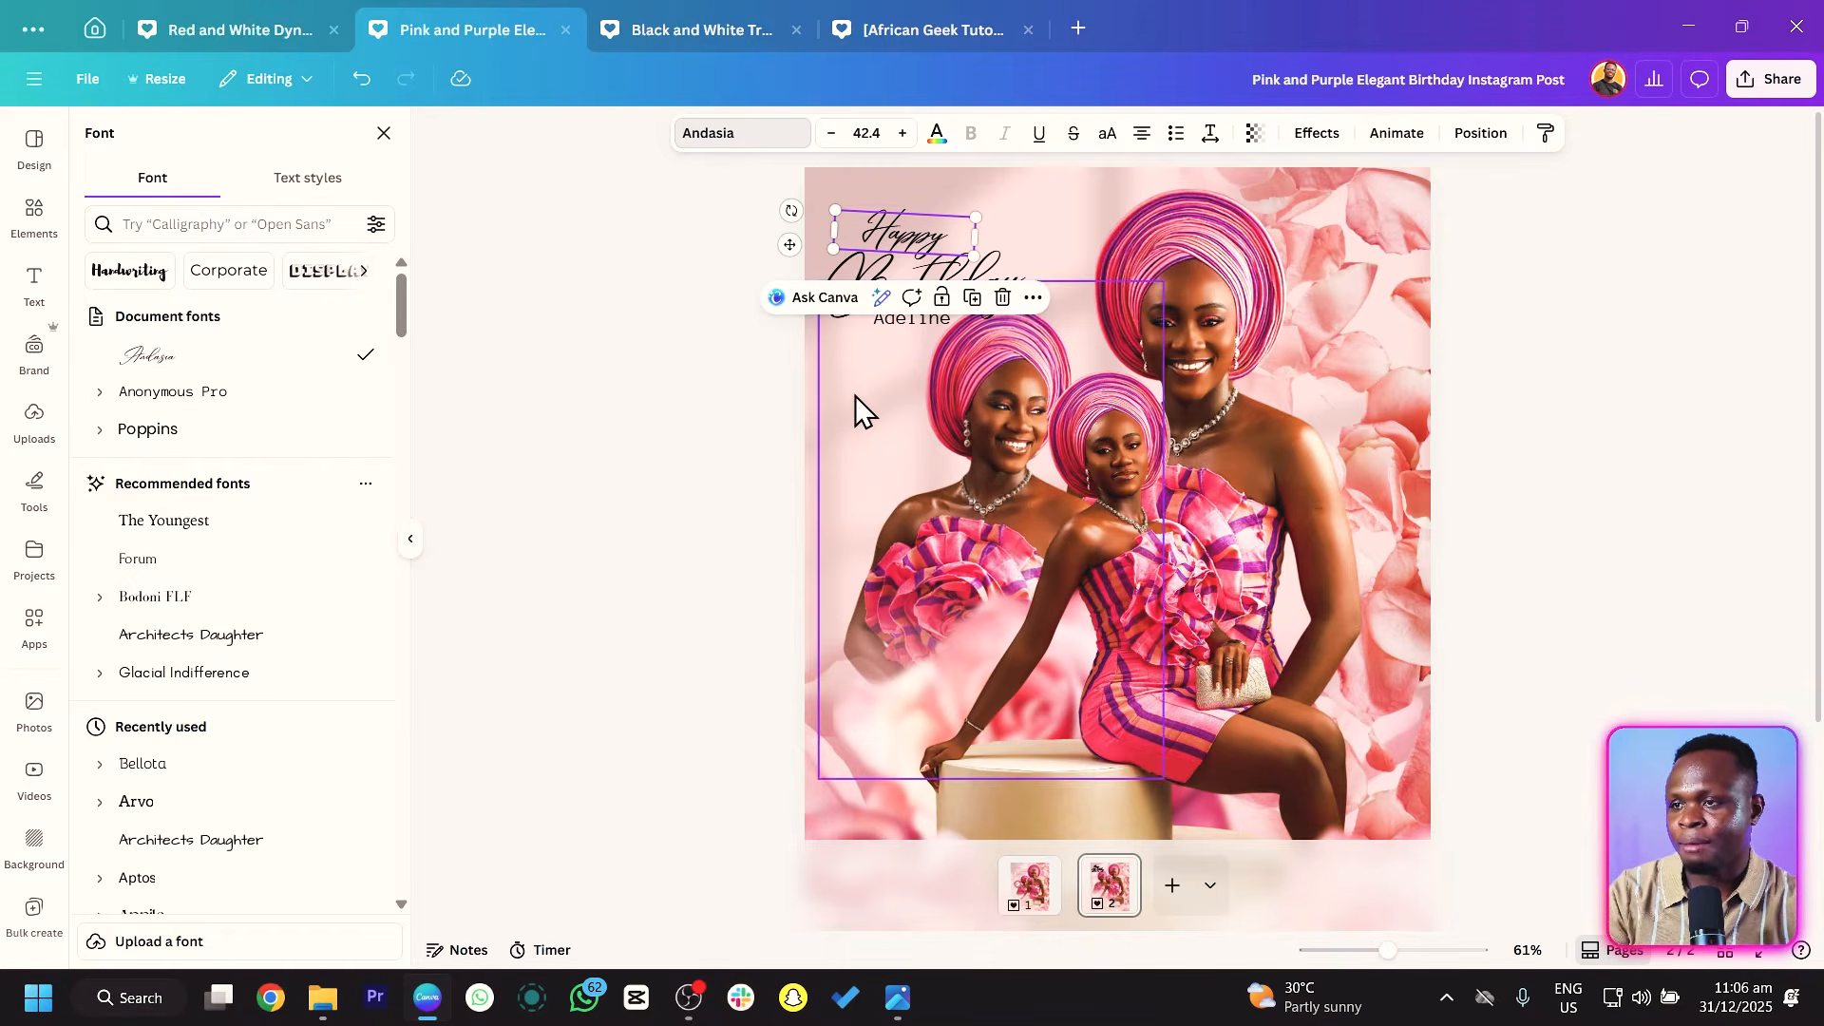
{"action": "left_click", "coordinate": [1006, 340], "text": "shift"}
{"action": "left_click", "coordinate": [1272, 594], "text": "shift"}
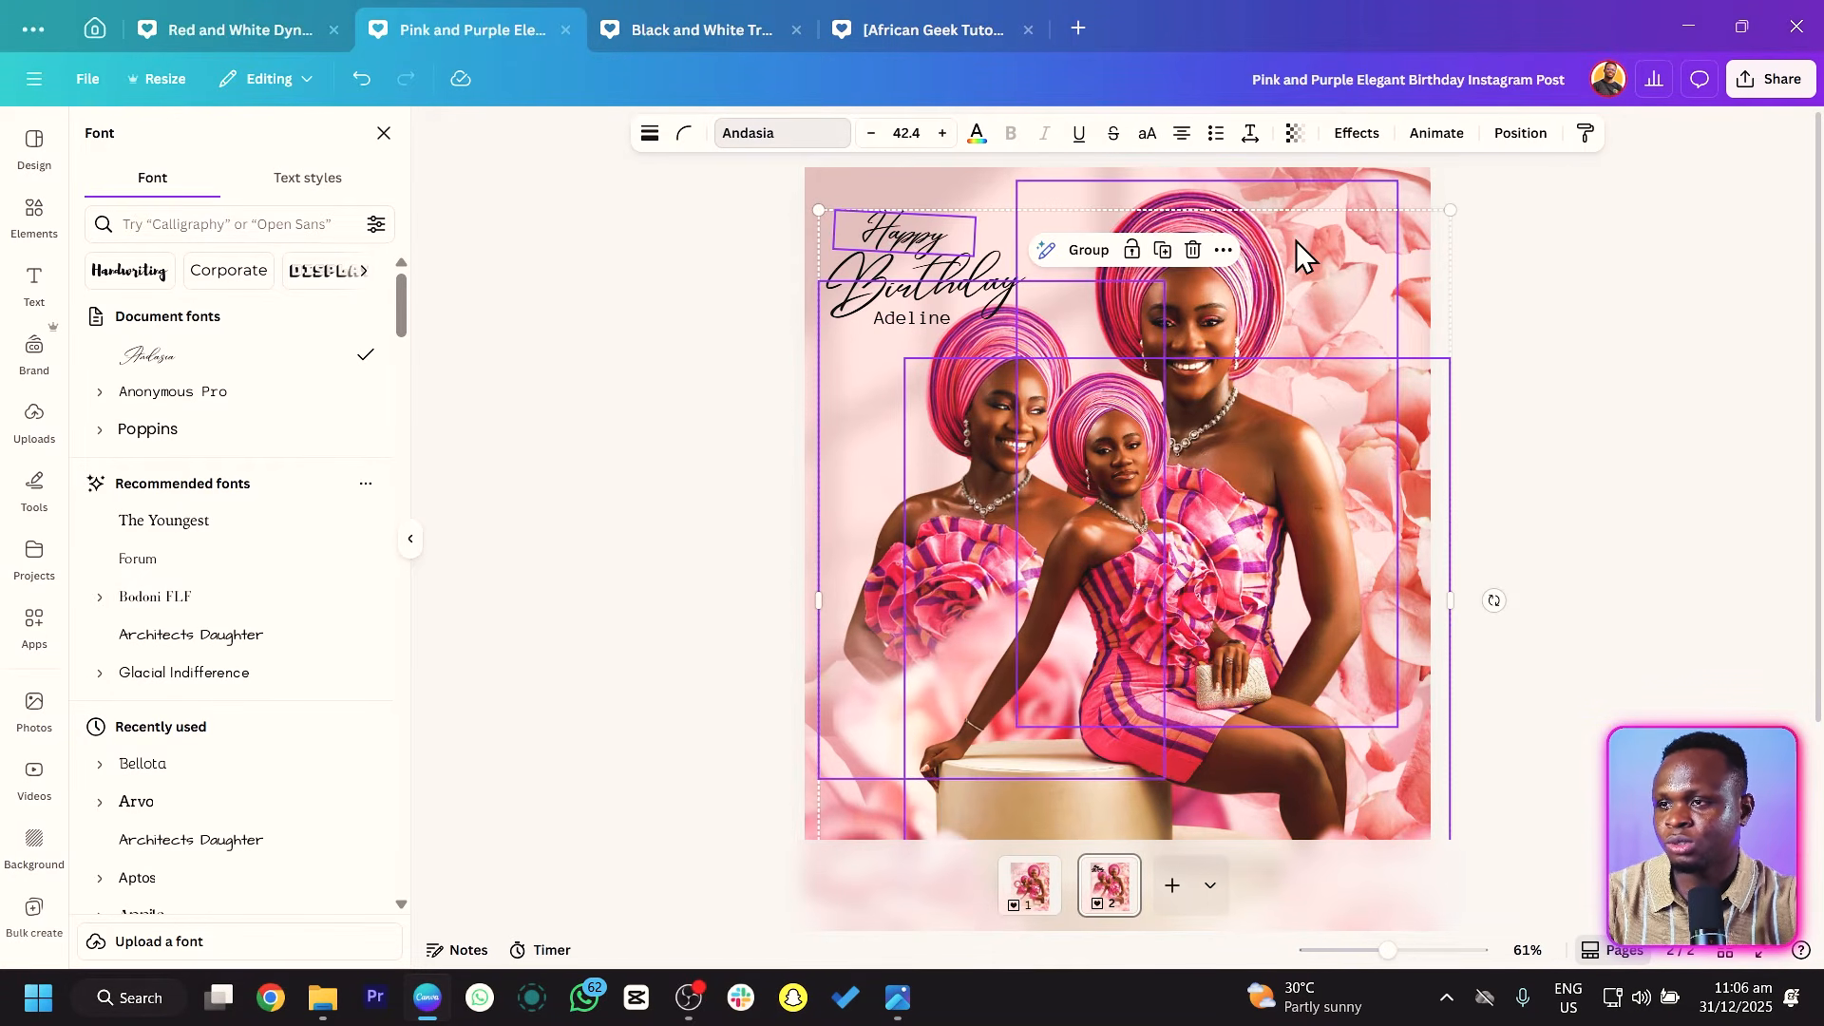
{"action": "left_click", "coordinate": [1314, 249], "text": "shift"}
{"action": "left_click_drag", "start_coordinate": [1450, 181], "coordinate": [1441, 211]}
{"action": "left_click", "coordinate": [602, 322]}
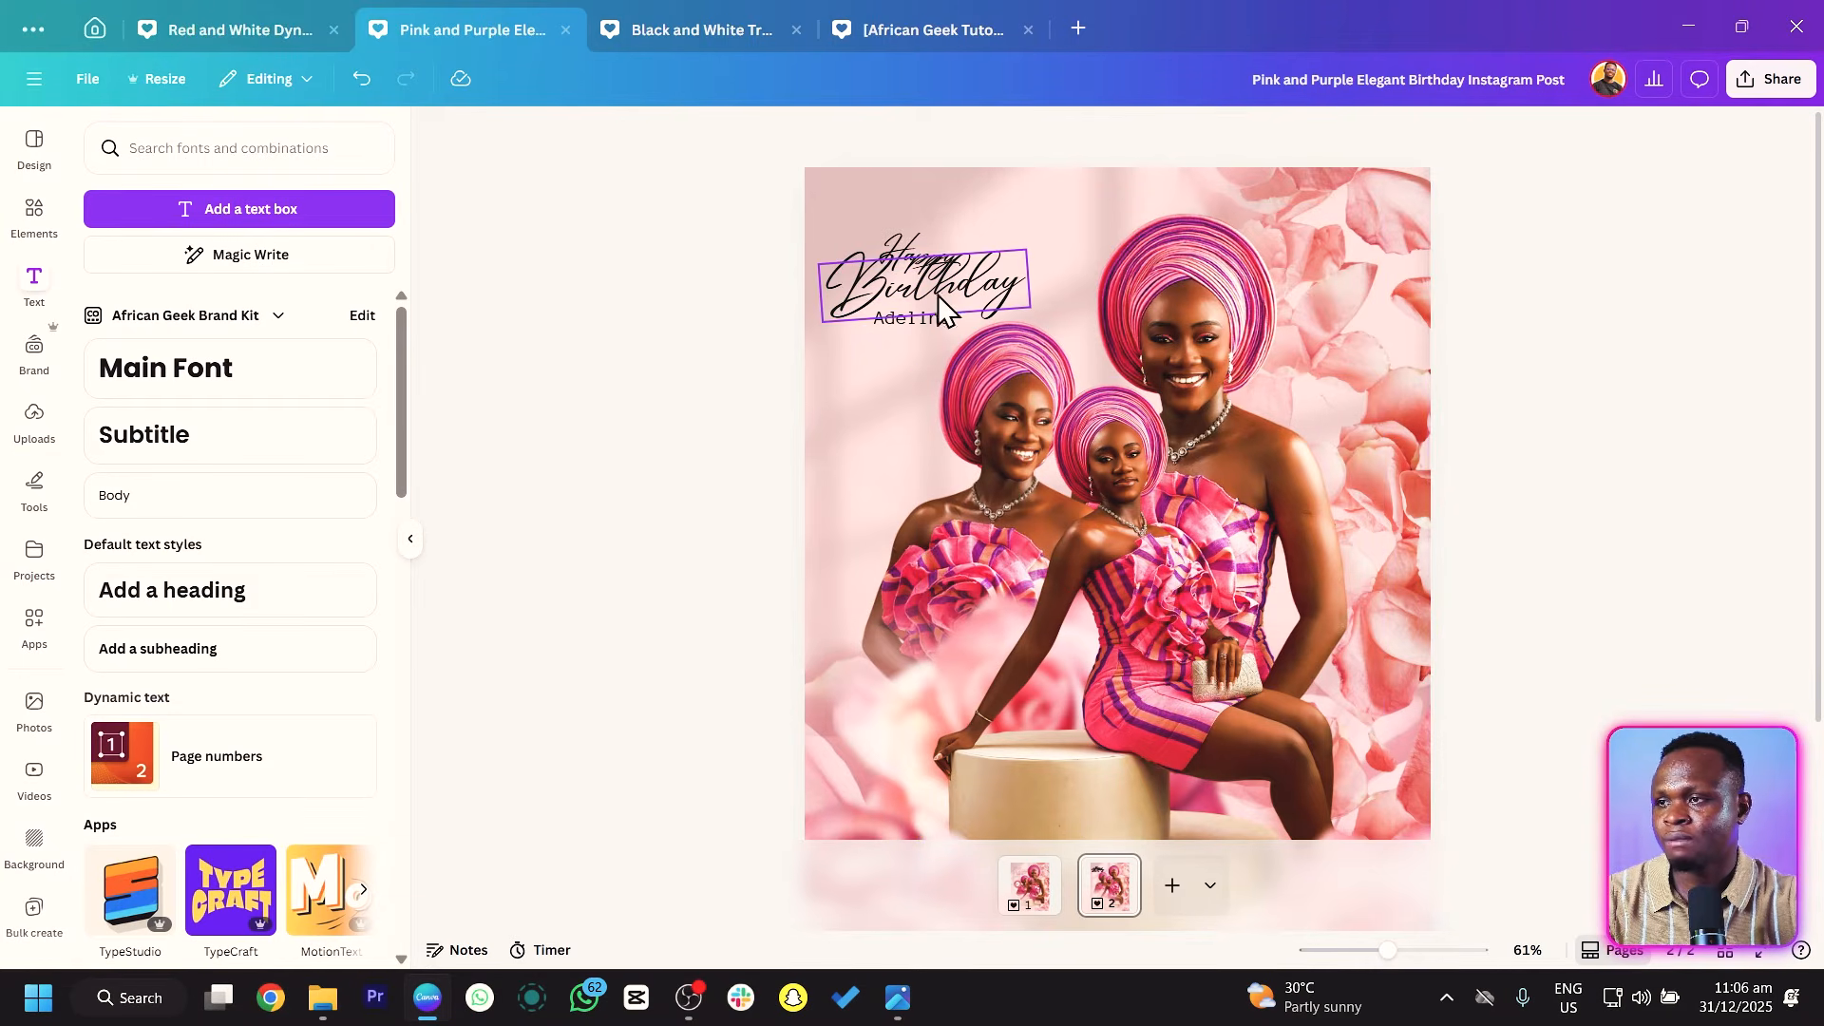
Move "Birthday" and "Happy" slightly right, keeping "Happy" centred above "Birthday".
{"action": "mouse_move", "coordinate": [923, 249]}
{"action": "left_mouse_down"}
{"action": "mouse_move", "coordinate": [967, 226]}
{"action": "mouse_move", "coordinate": [931, 272]}
{"action": "left_mouse_up"}
{"action": "left_click", "coordinate": [887, 264]}
{"action": "left_click", "coordinate": [741, 334]}
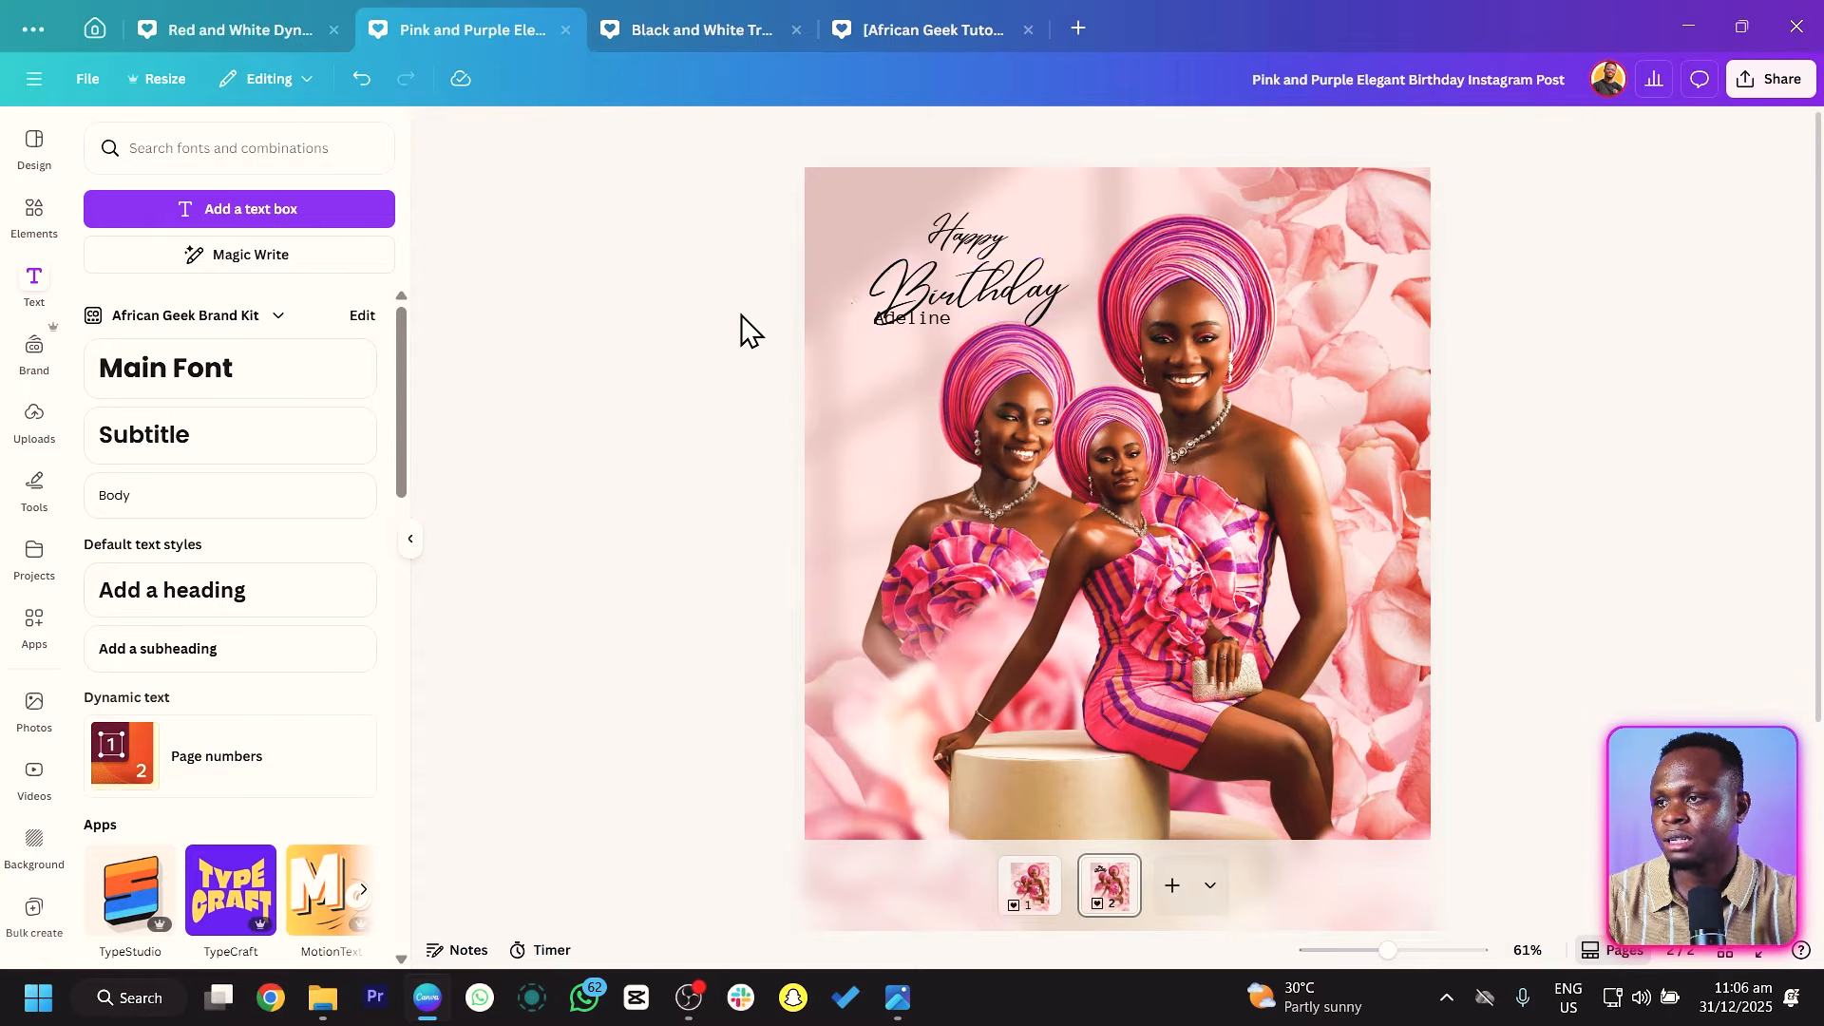
Rotate "Birthday" clockwise so that it slopes slightly downward like "Happy".
{"action": "left_click", "coordinate": [920, 295]}
{"action": "scroll", "coordinate": [920, 294], "scroll_direction": "up", "scroll_amount": 5}
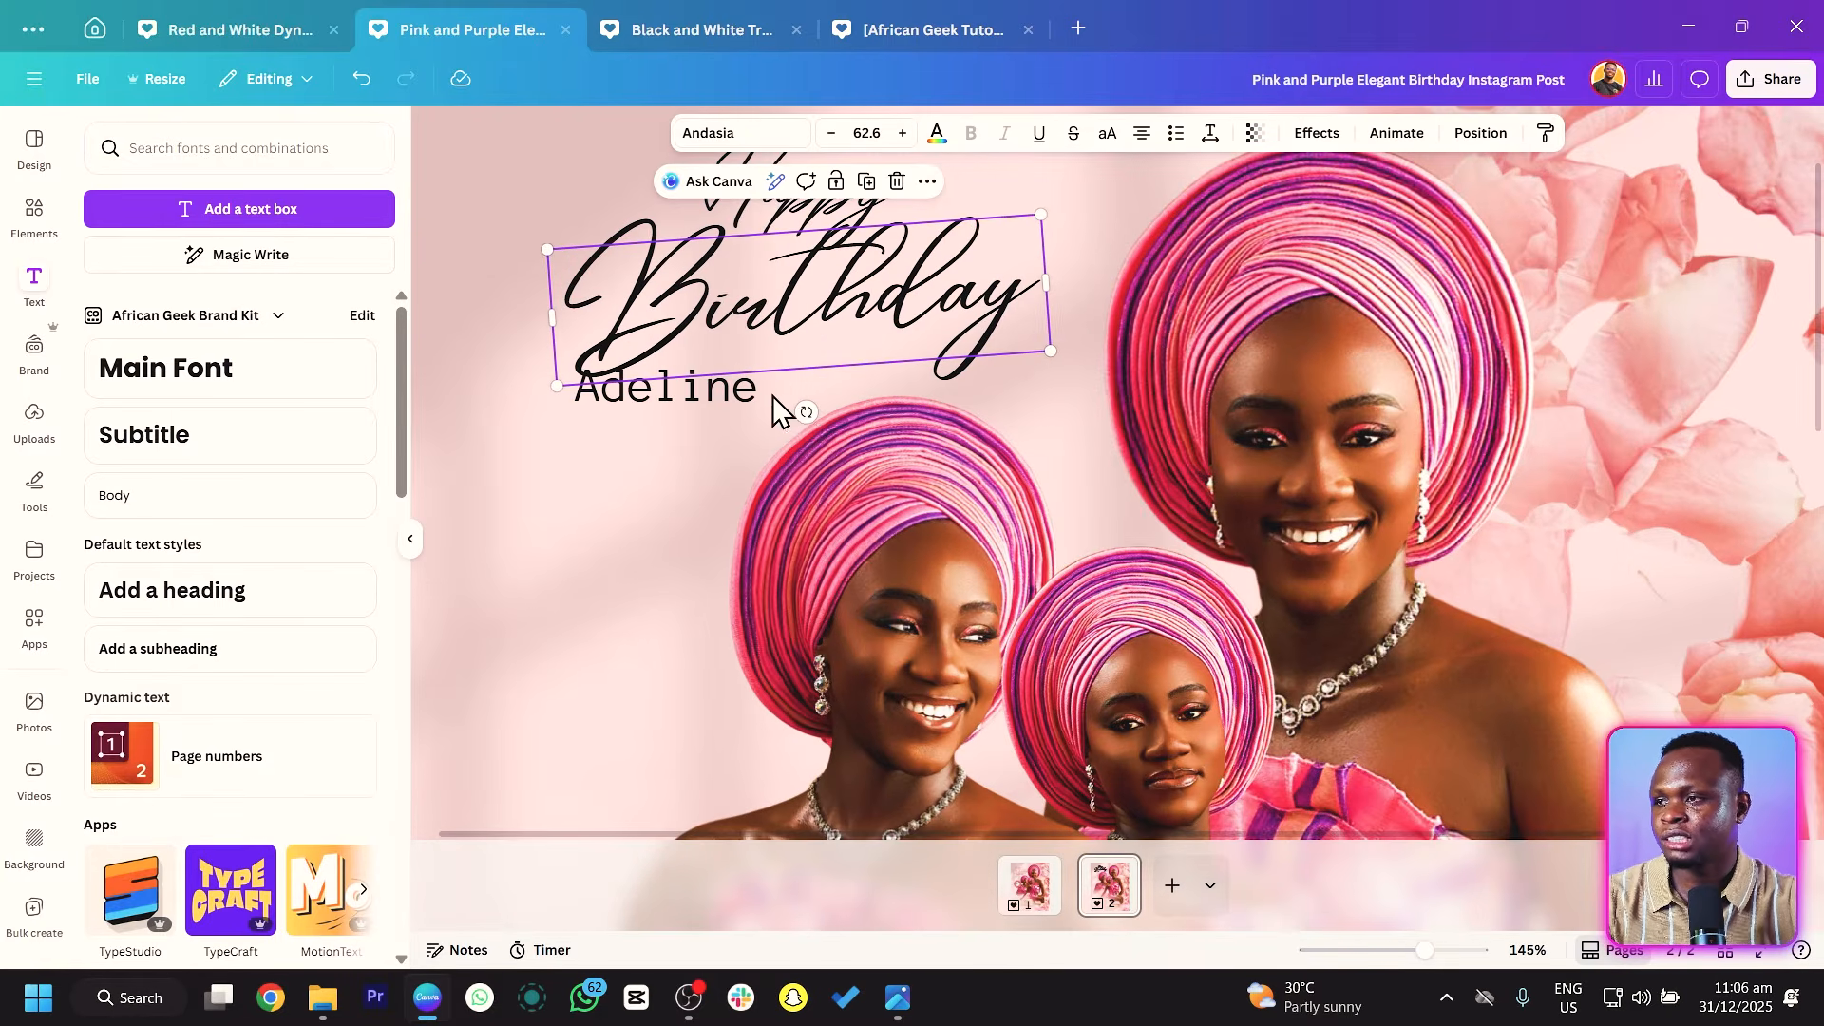
{"action": "left_click_drag", "start_coordinate": [808, 410], "coordinate": [835, 456]}
Move the celebrant's name beneath the middle of "Birthday" and nudge "Happy" slightly up and left.
{"action": "left_click", "coordinate": [611, 395]}
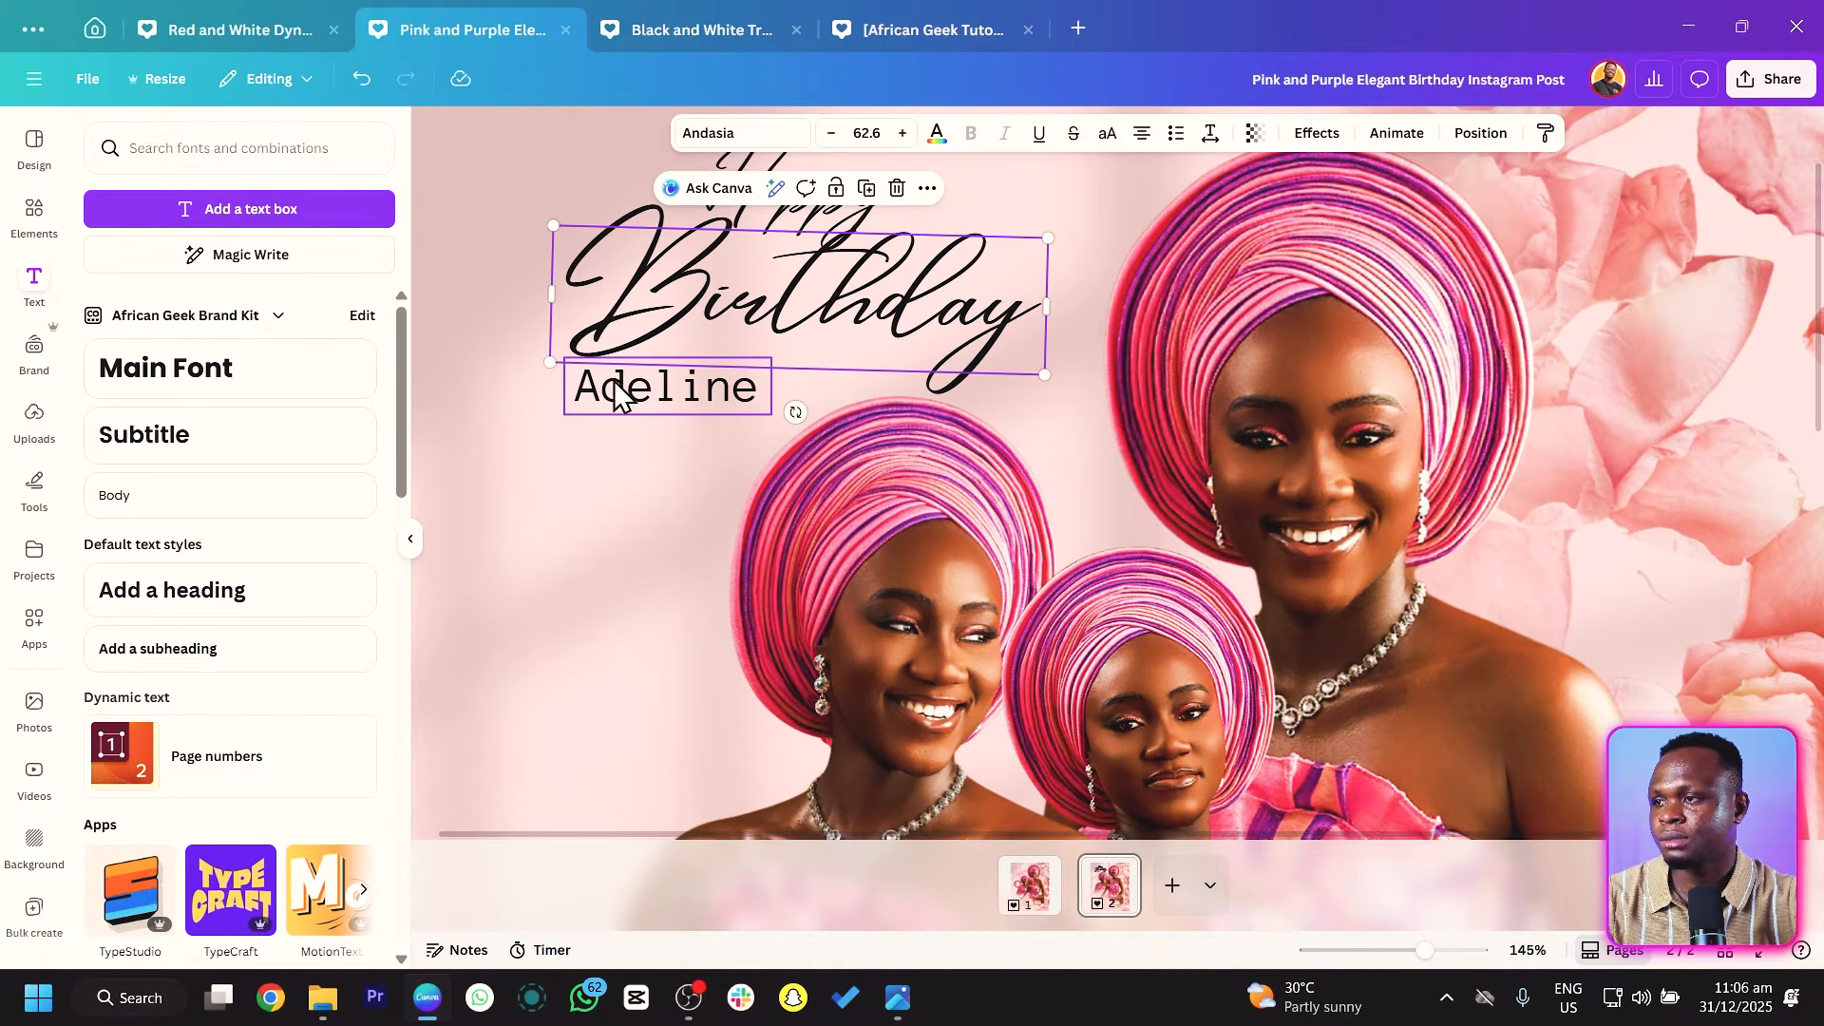
{"action": "left_click_drag", "start_coordinate": [611, 396], "coordinate": [738, 364]}
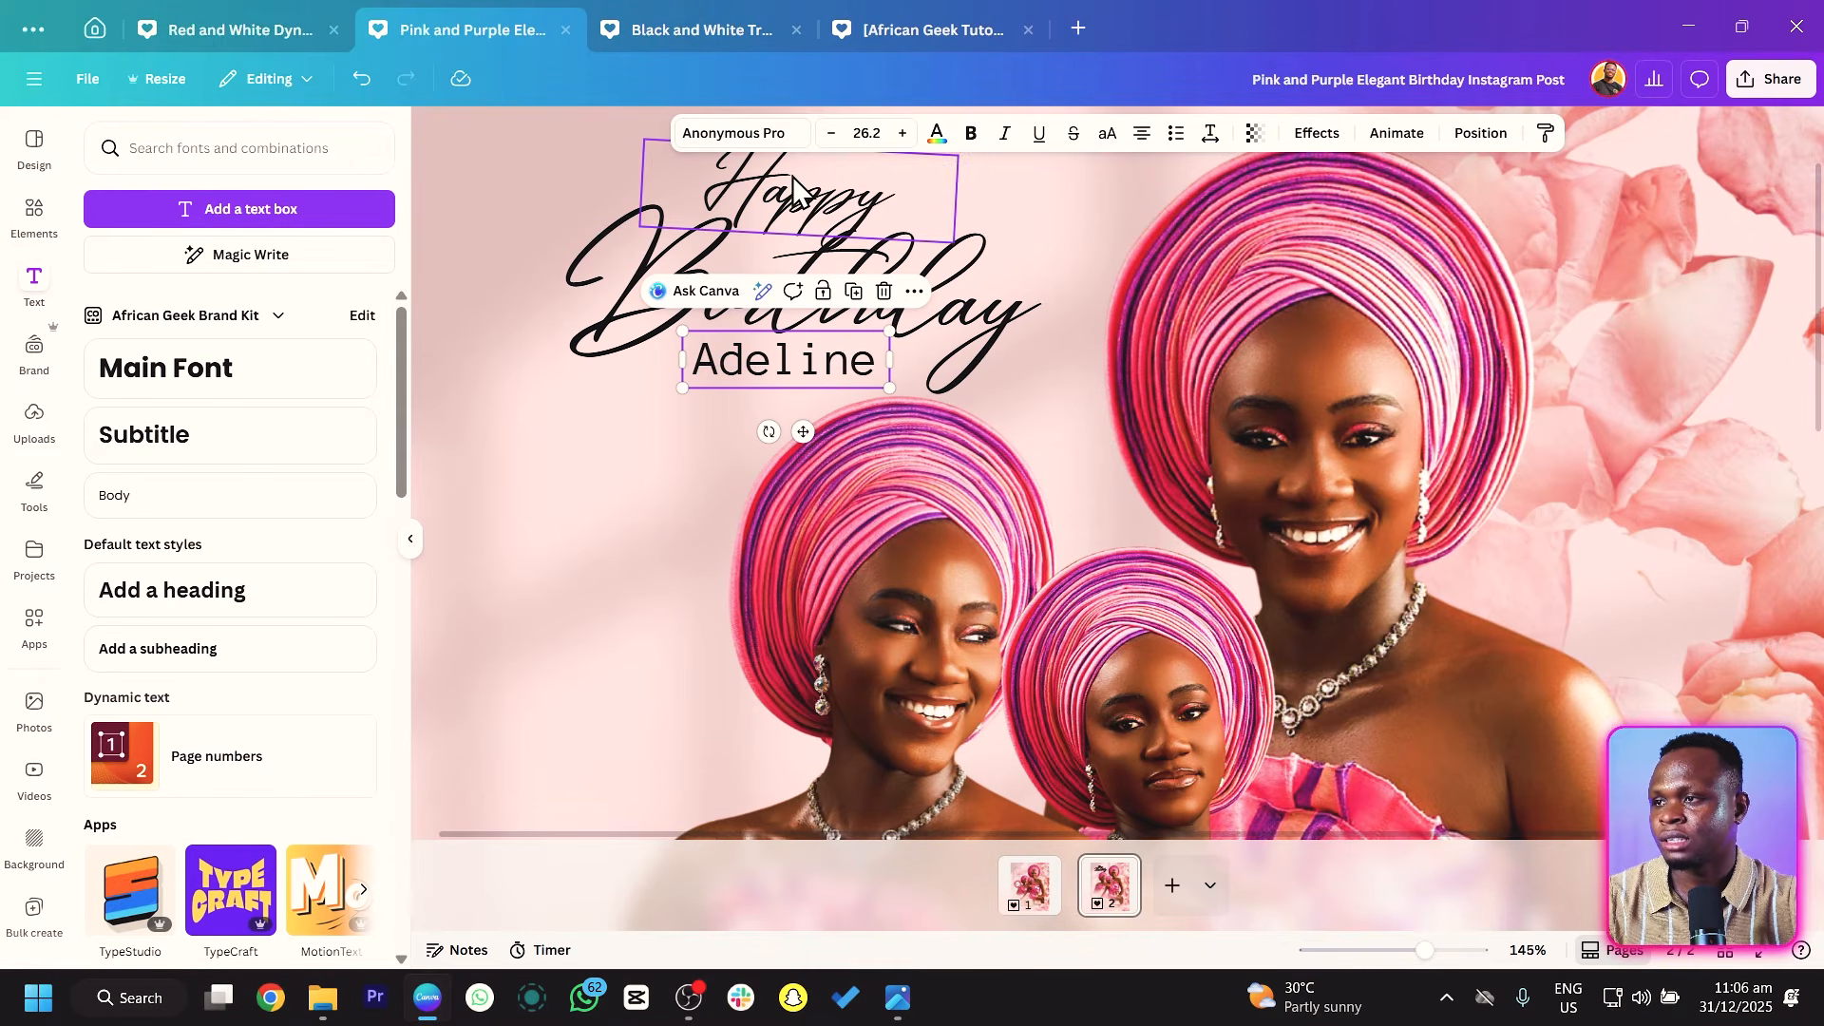
{"action": "mouse_move", "coordinate": [794, 174]}
{"action": "left_mouse_down"}
{"action": "mouse_move", "coordinate": [816, 175]}
{"action": "mouse_move", "coordinate": [770, 163]}
{"action": "left_mouse_up"}
Select "Happy", "Birthday" and the celebrant's name together and colour them dark red #9A2F3F from the petal photo's palette.
{"action": "left_click", "coordinate": [652, 333], "text": "shift"}
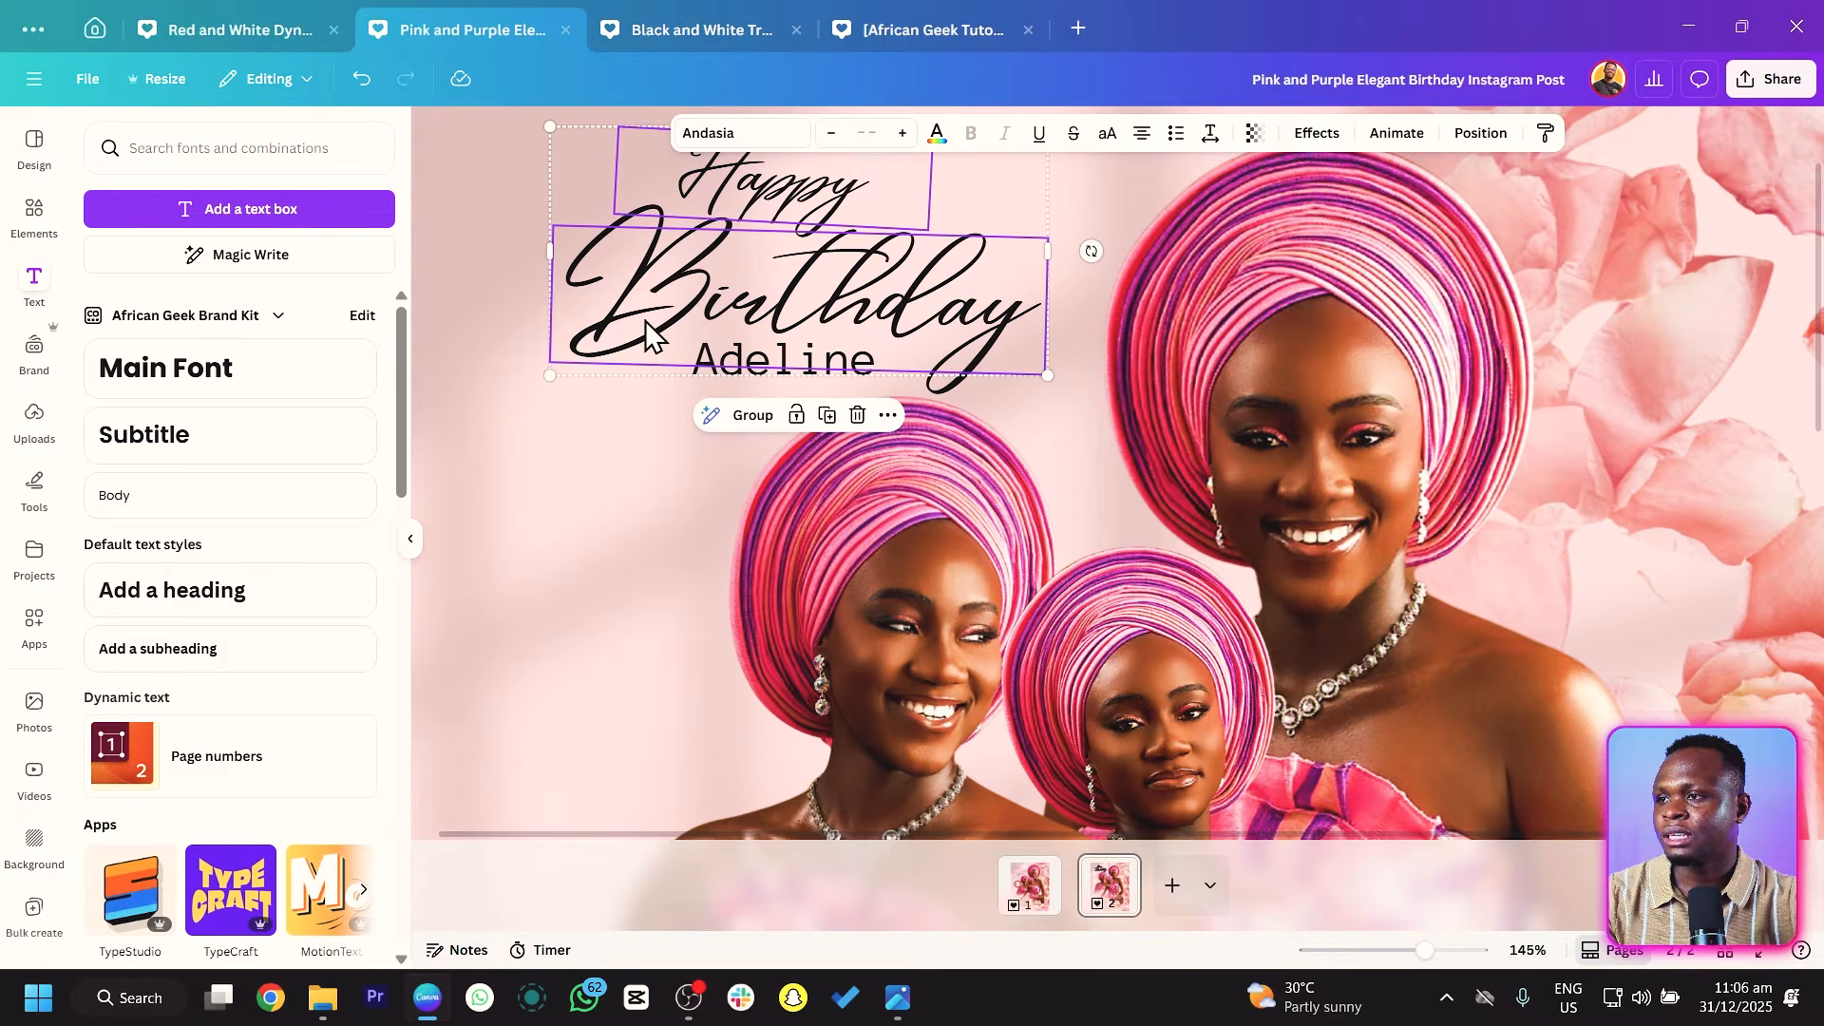
{"action": "left_click", "coordinate": [689, 380], "text": "shift"}
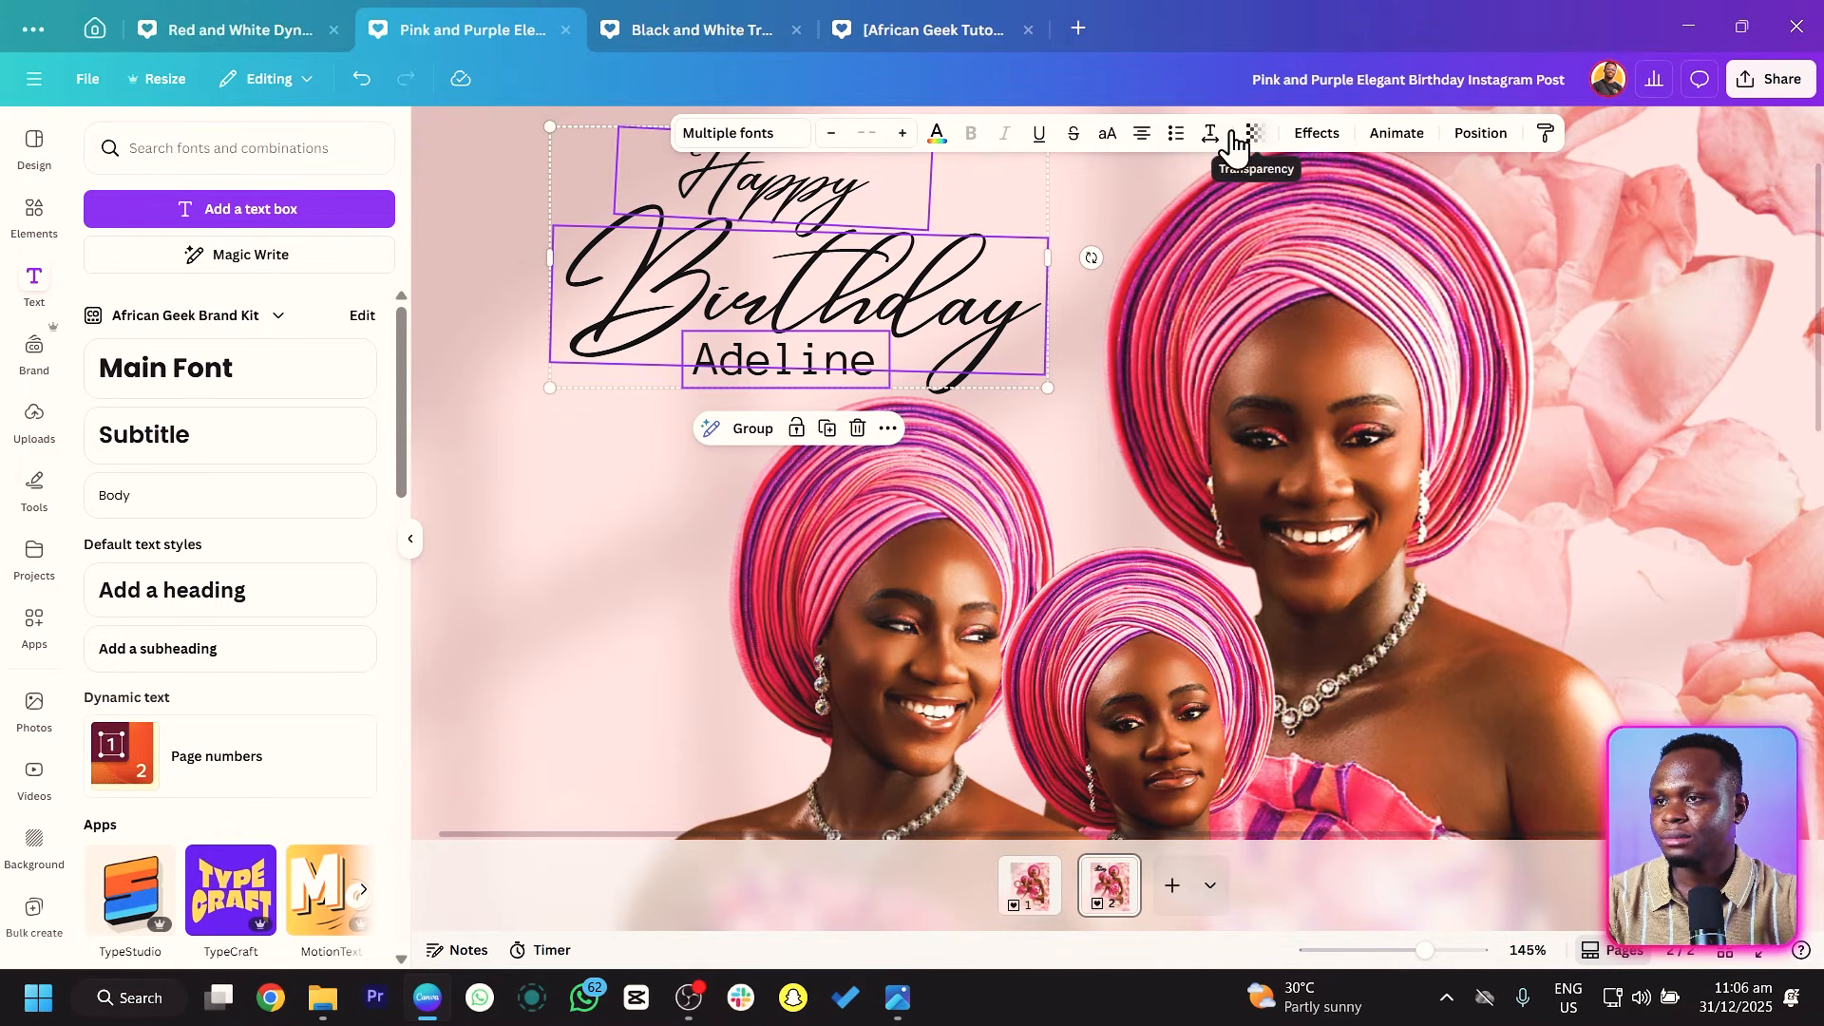
{"action": "left_click", "coordinate": [938, 144]}
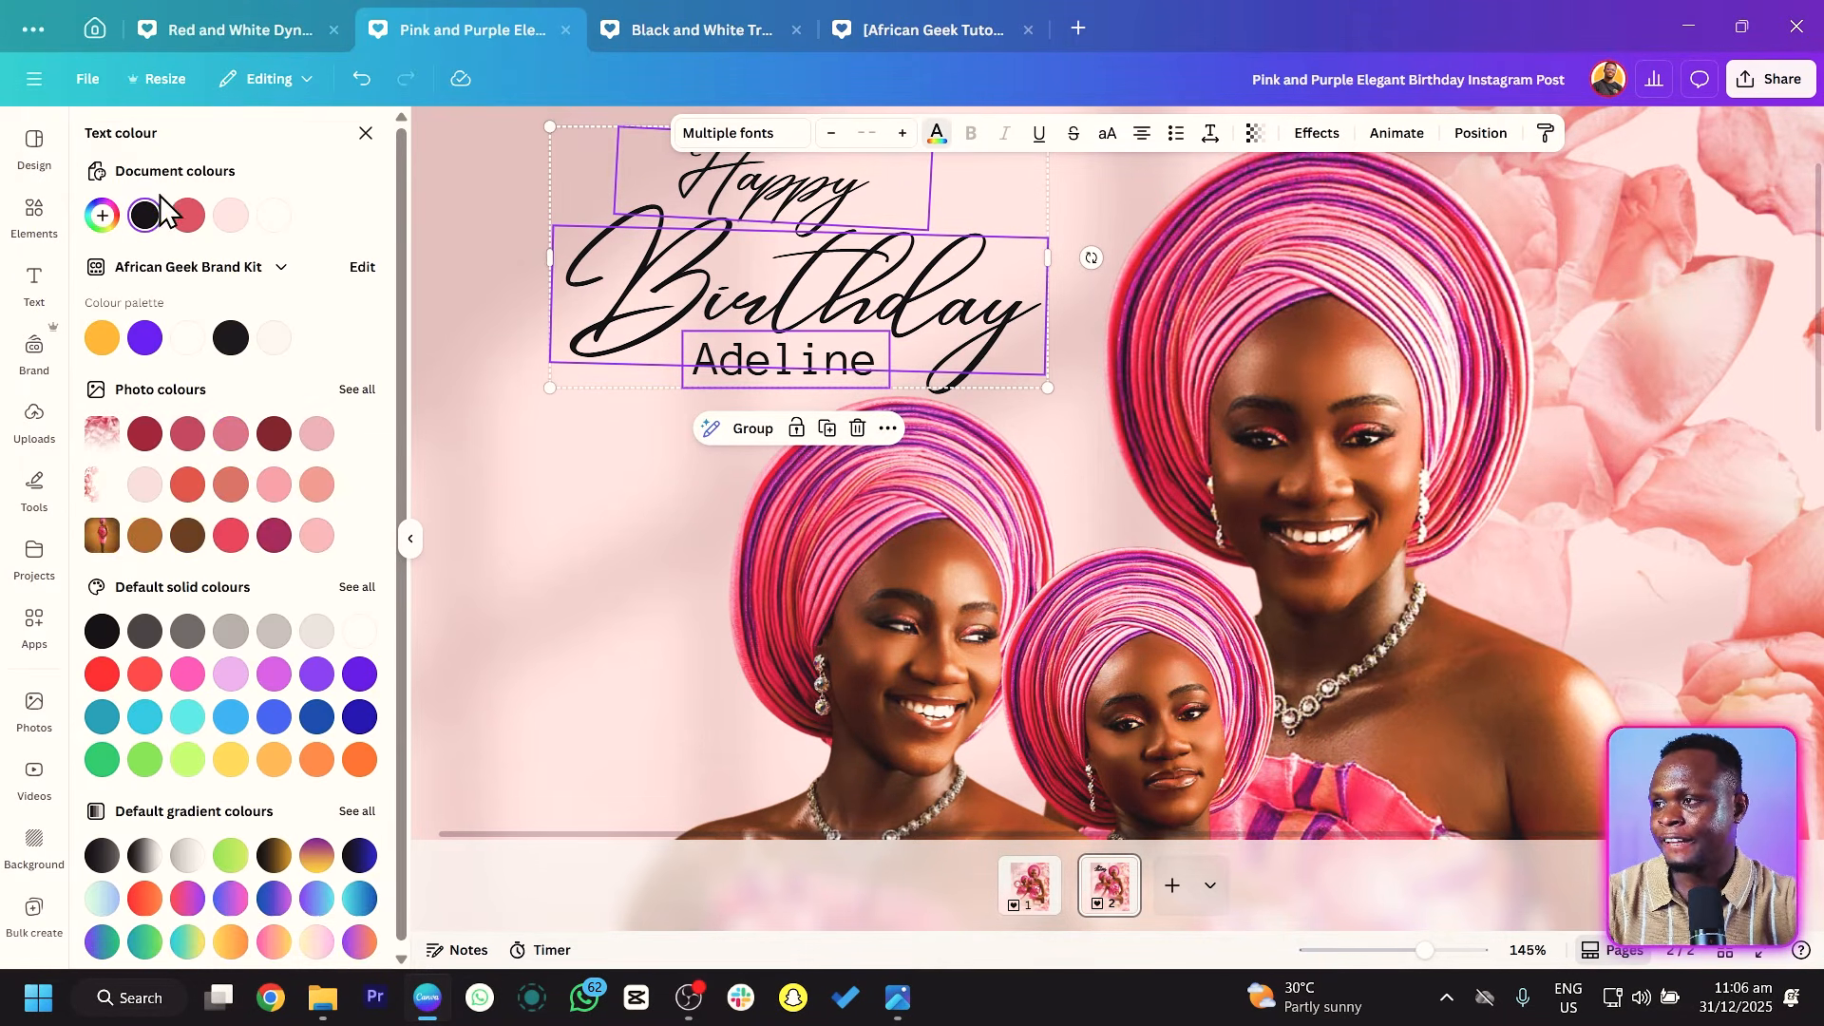
{"action": "left_click", "coordinate": [188, 215]}
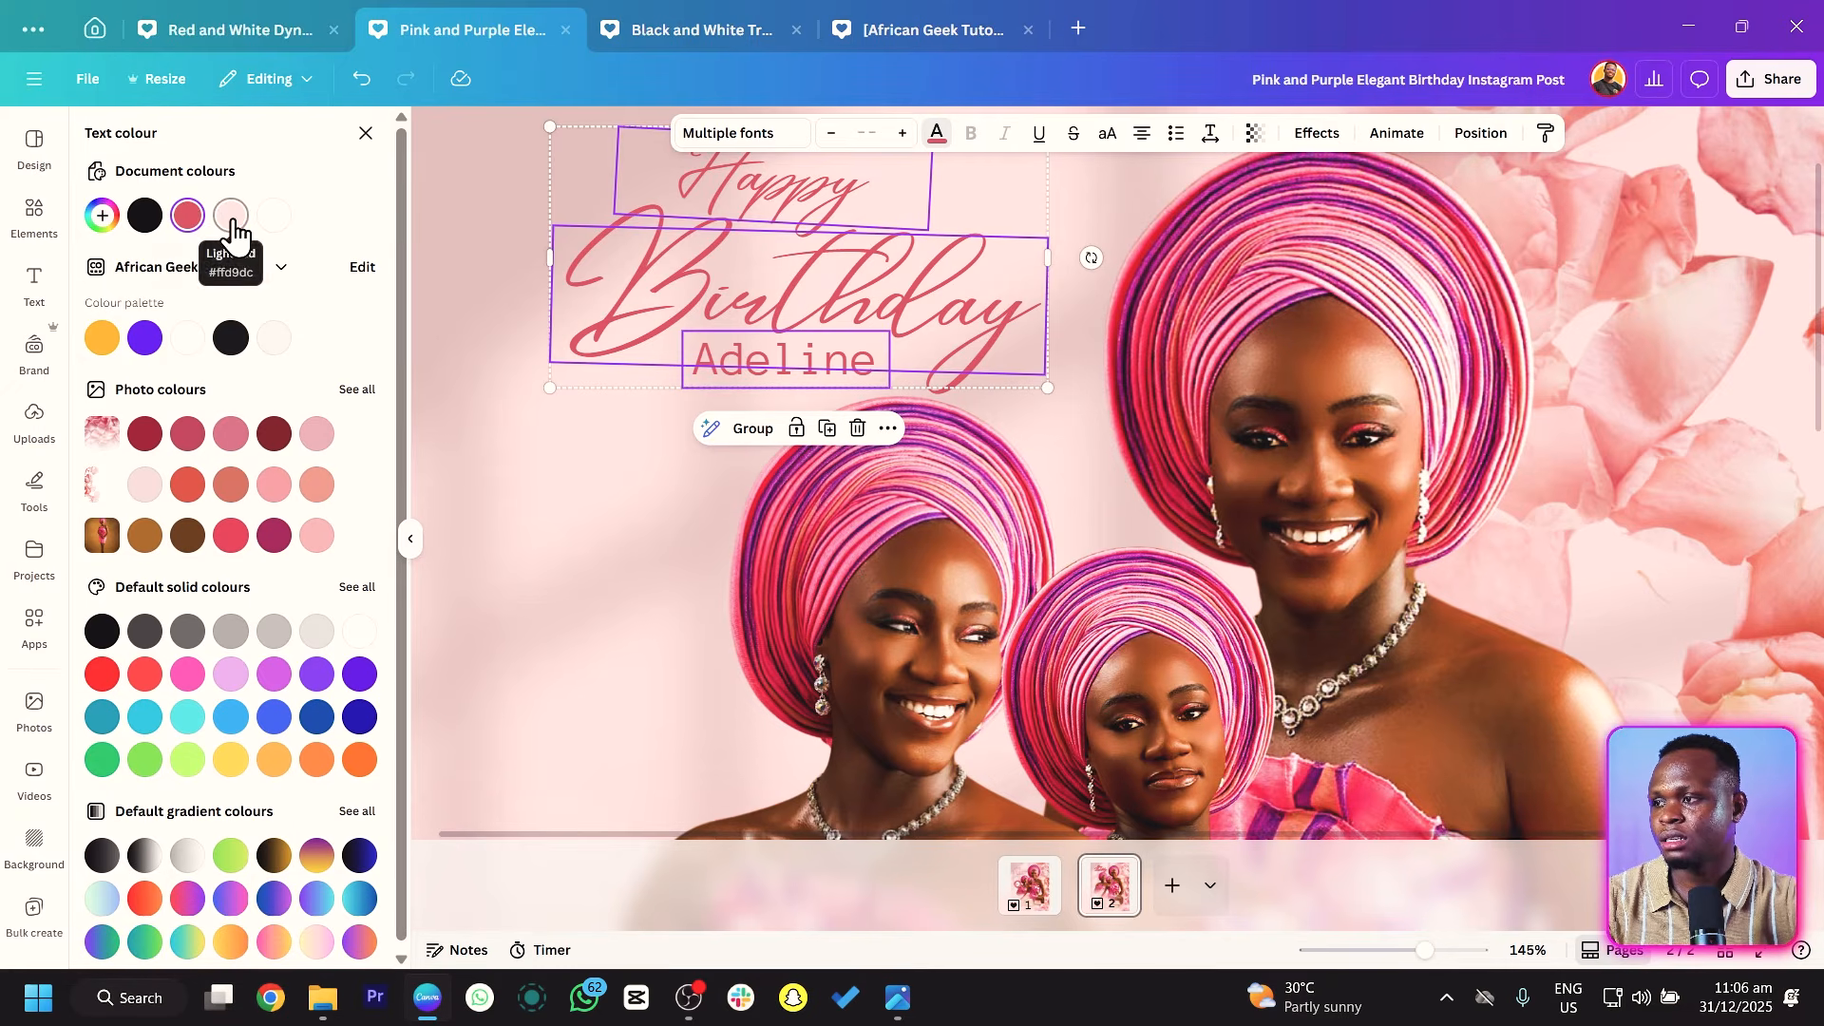
{"action": "left_click", "coordinate": [231, 214]}
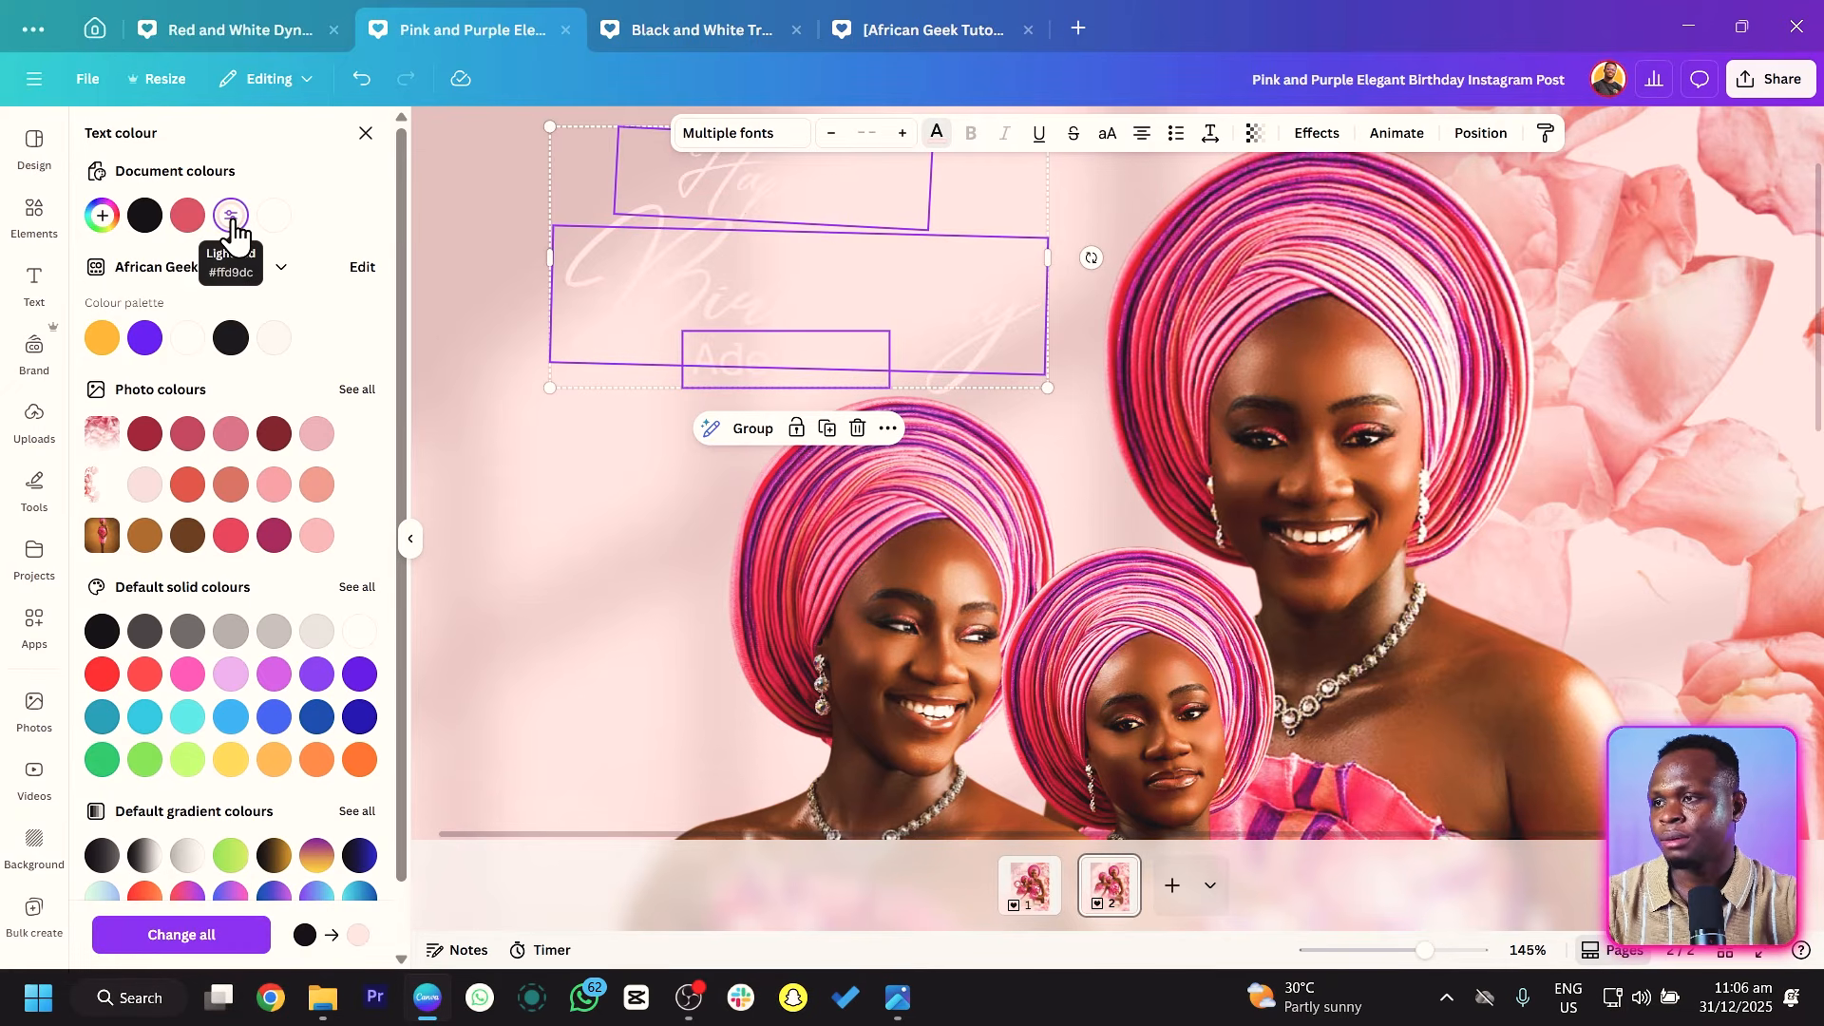
{"action": "left_click", "coordinate": [274, 535]}
{"action": "left_click", "coordinate": [274, 434]}
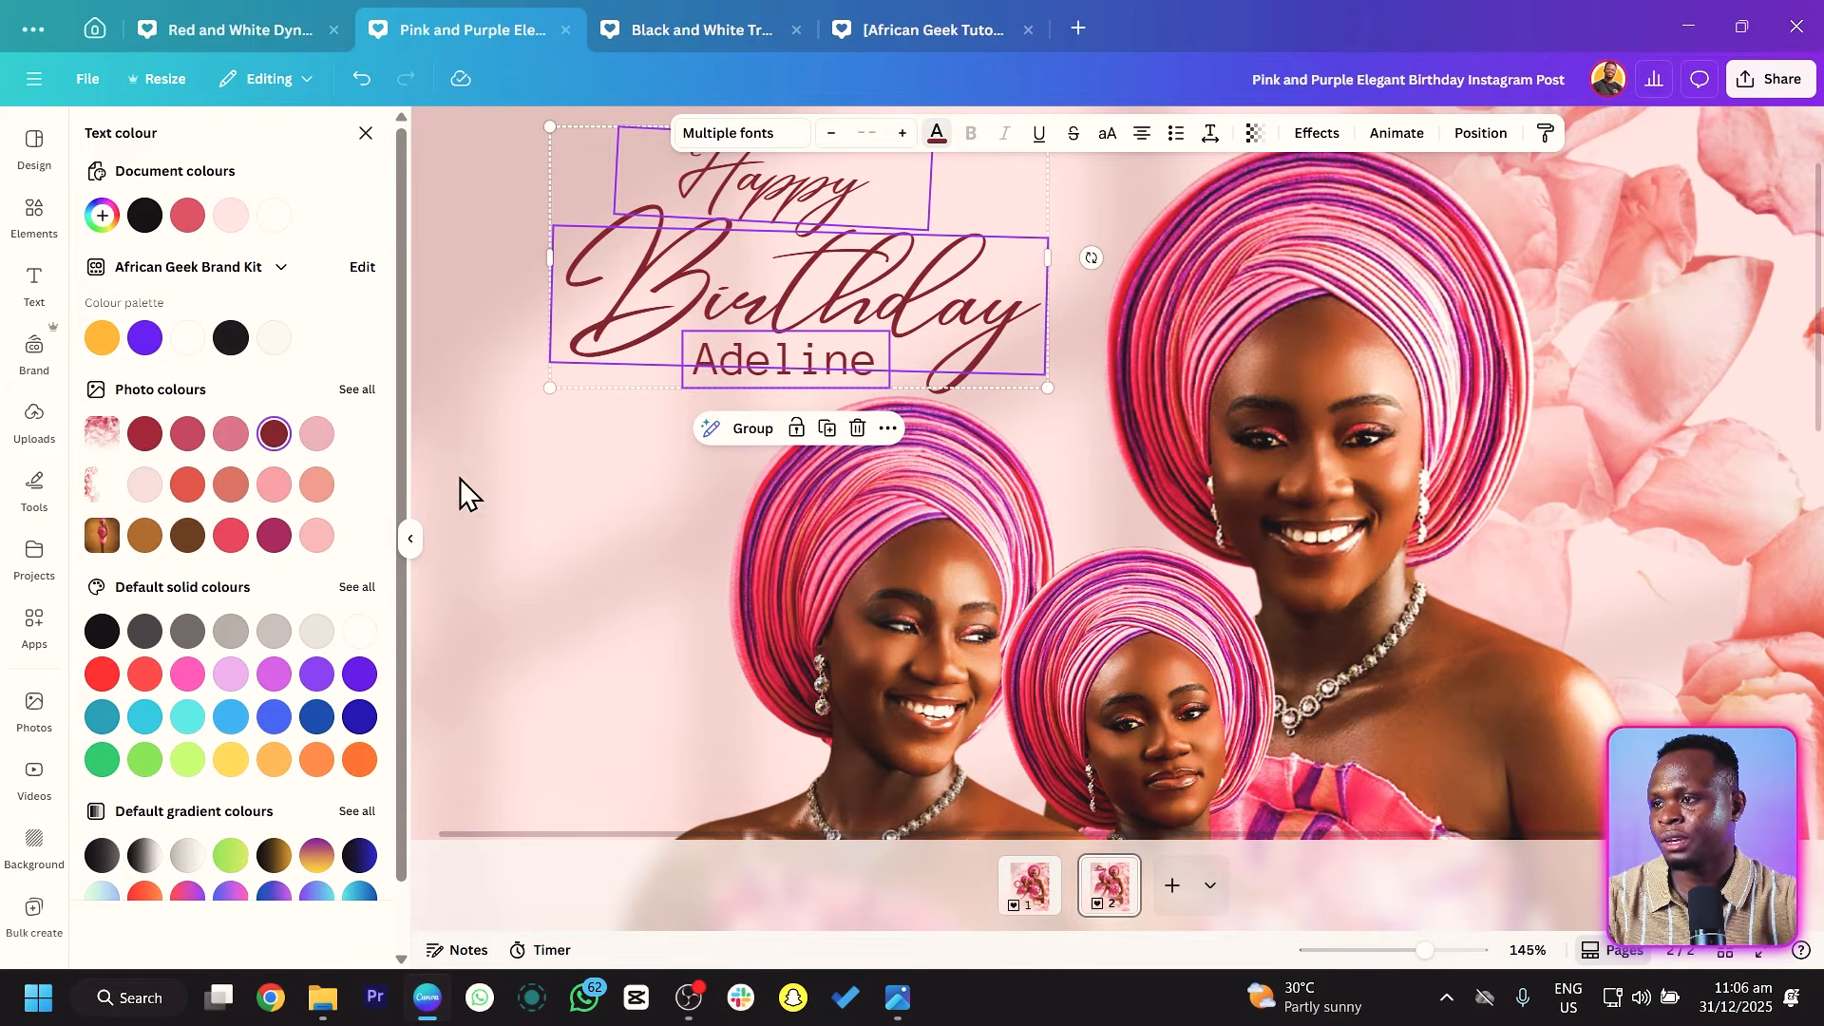
{"action": "left_click", "coordinate": [145, 433]}
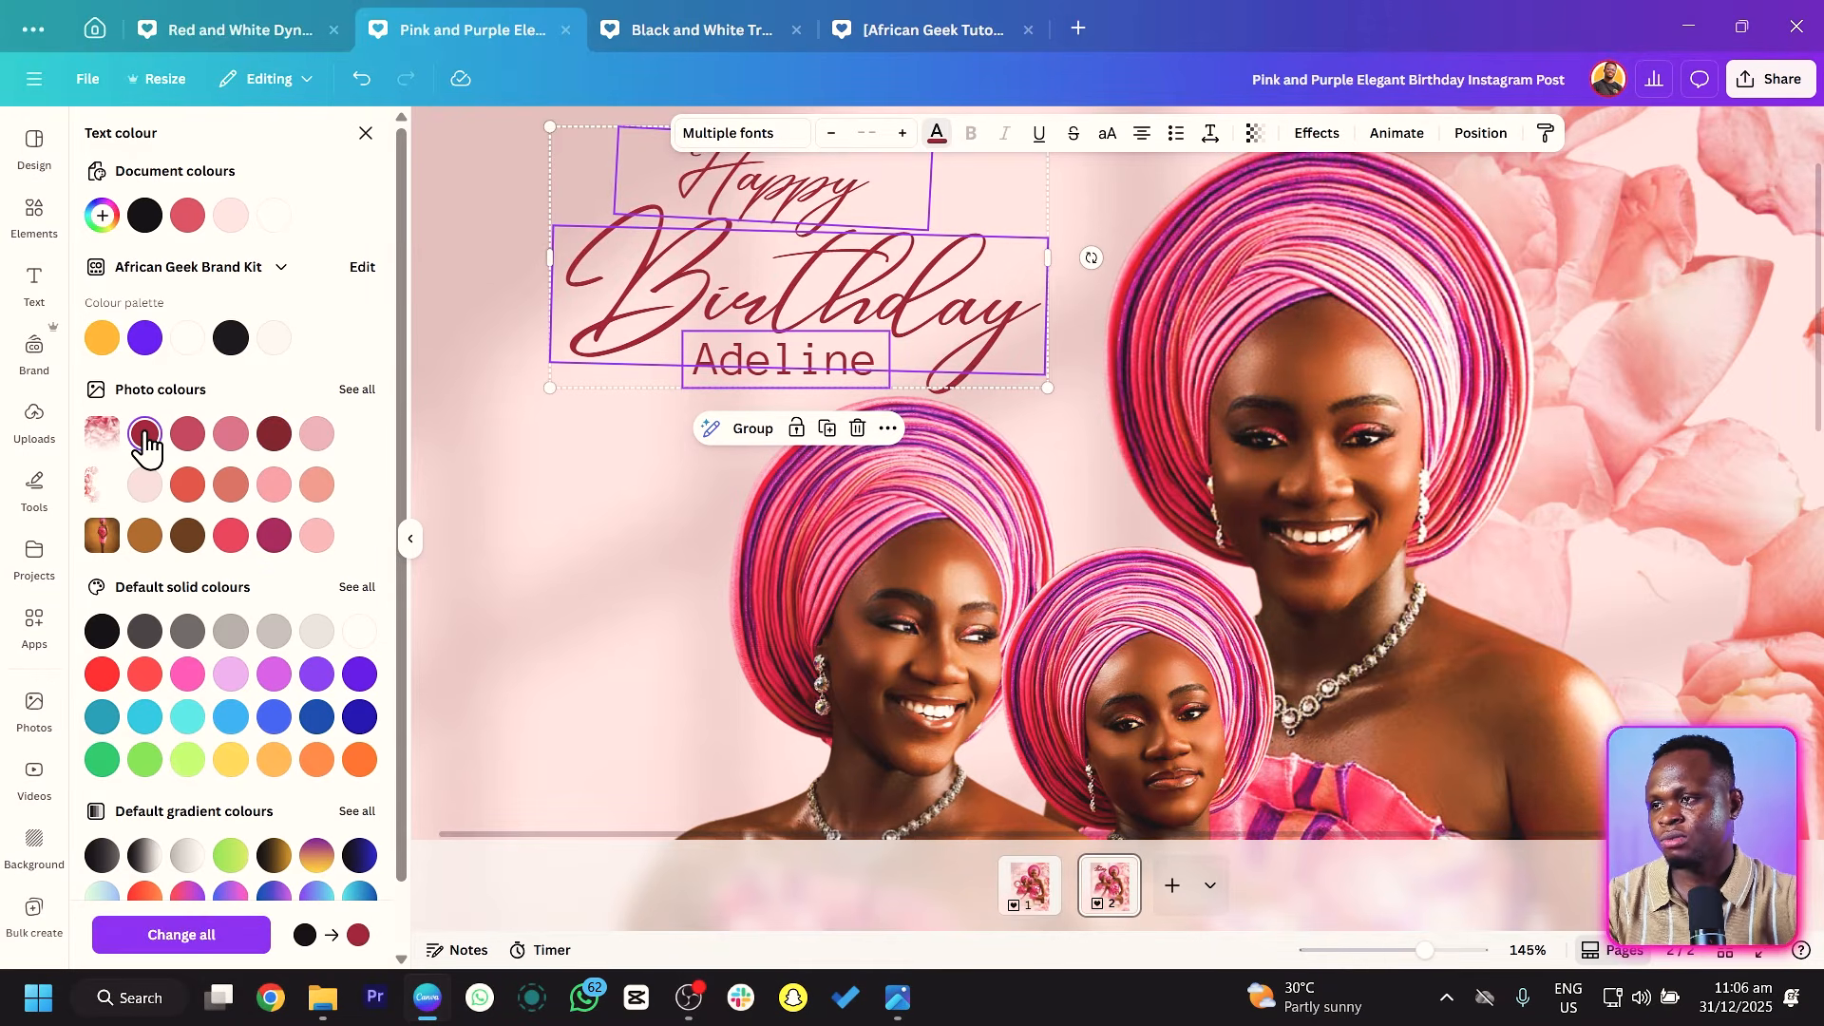
Apply the Shadow effect to the greeting and the celebrant's name and make the shadow white.
{"action": "left_click", "coordinate": [1297, 141]}
{"action": "left_click", "coordinate": [241, 270]}
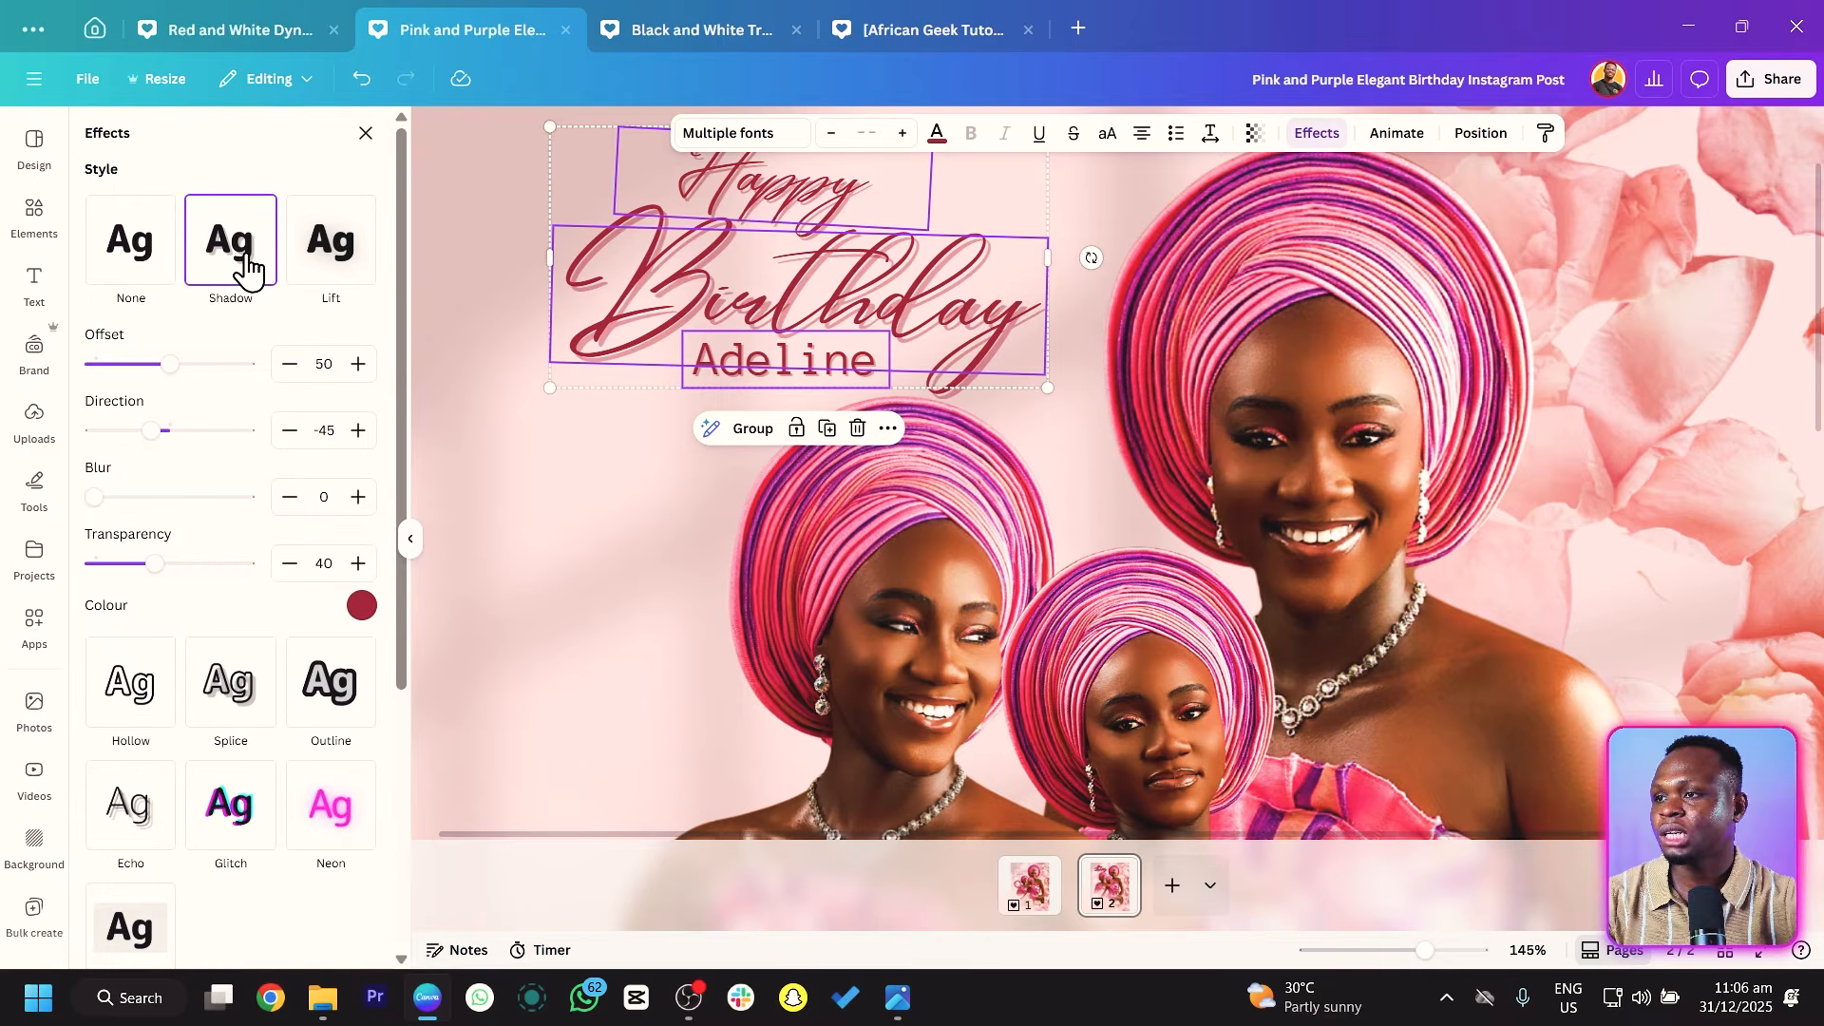
{"action": "left_click", "coordinate": [363, 610]}
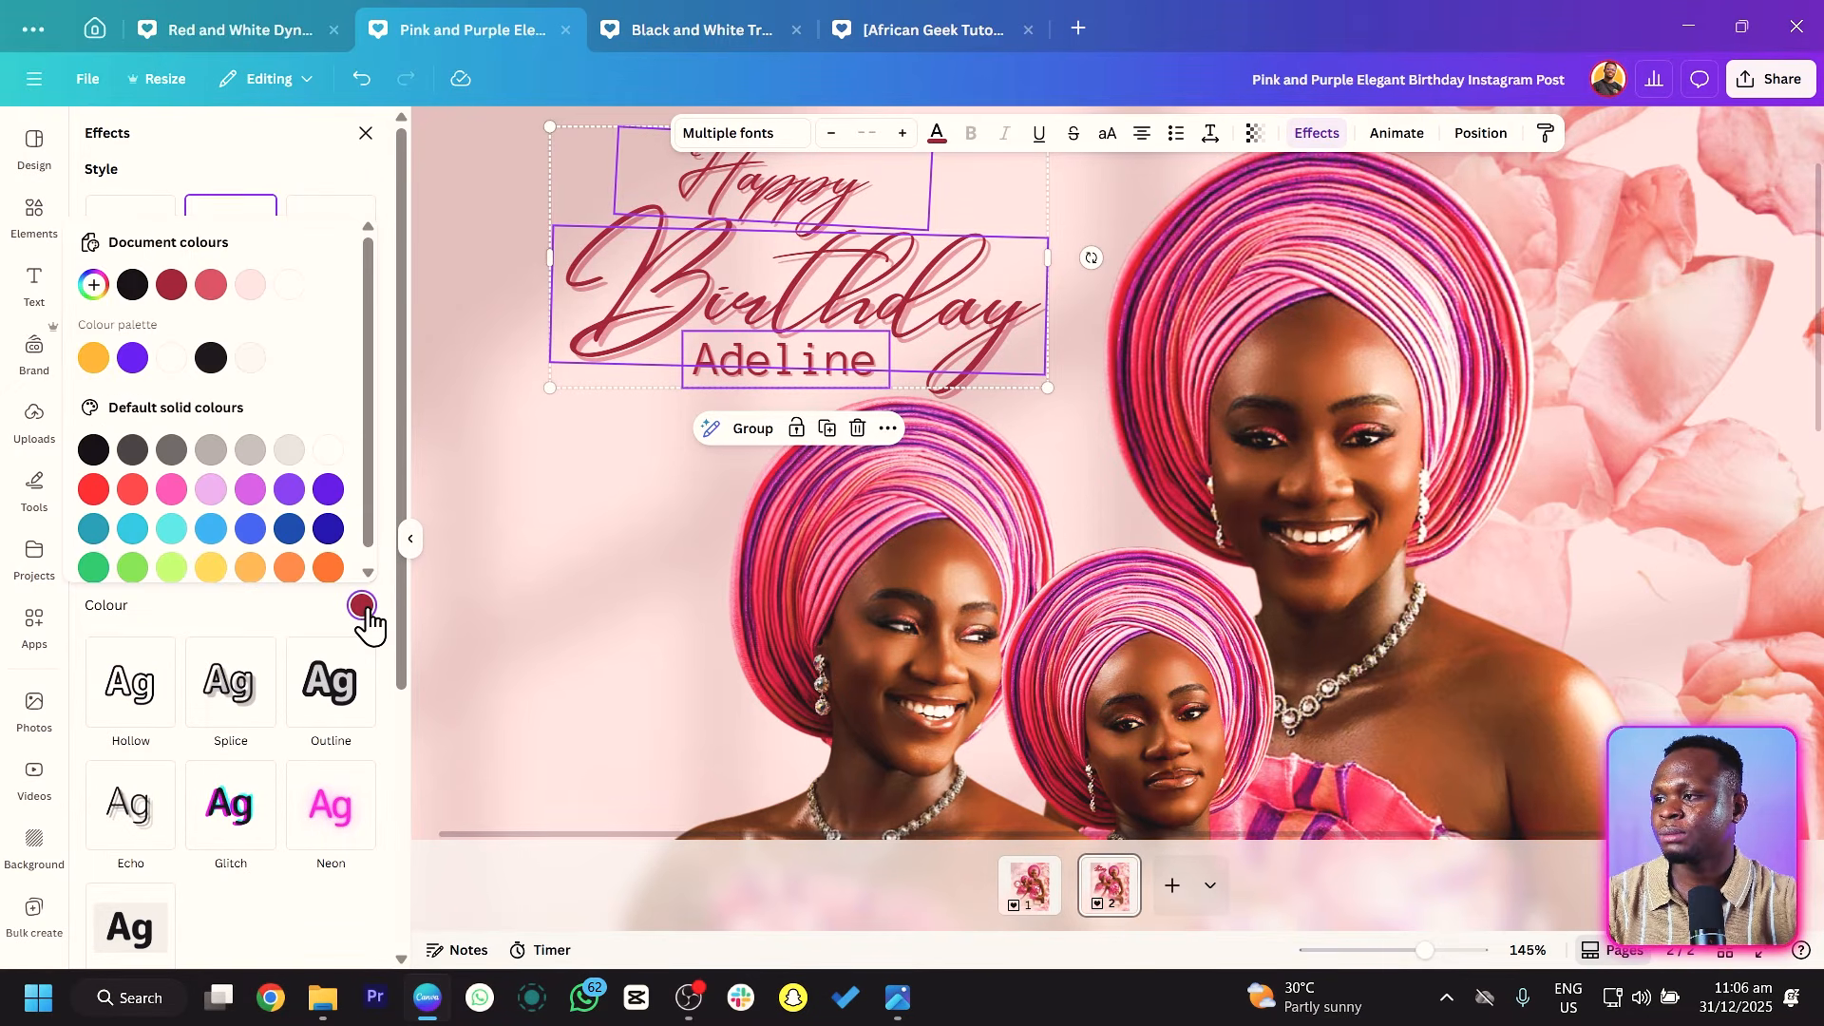
{"action": "left_click", "coordinate": [302, 634]}
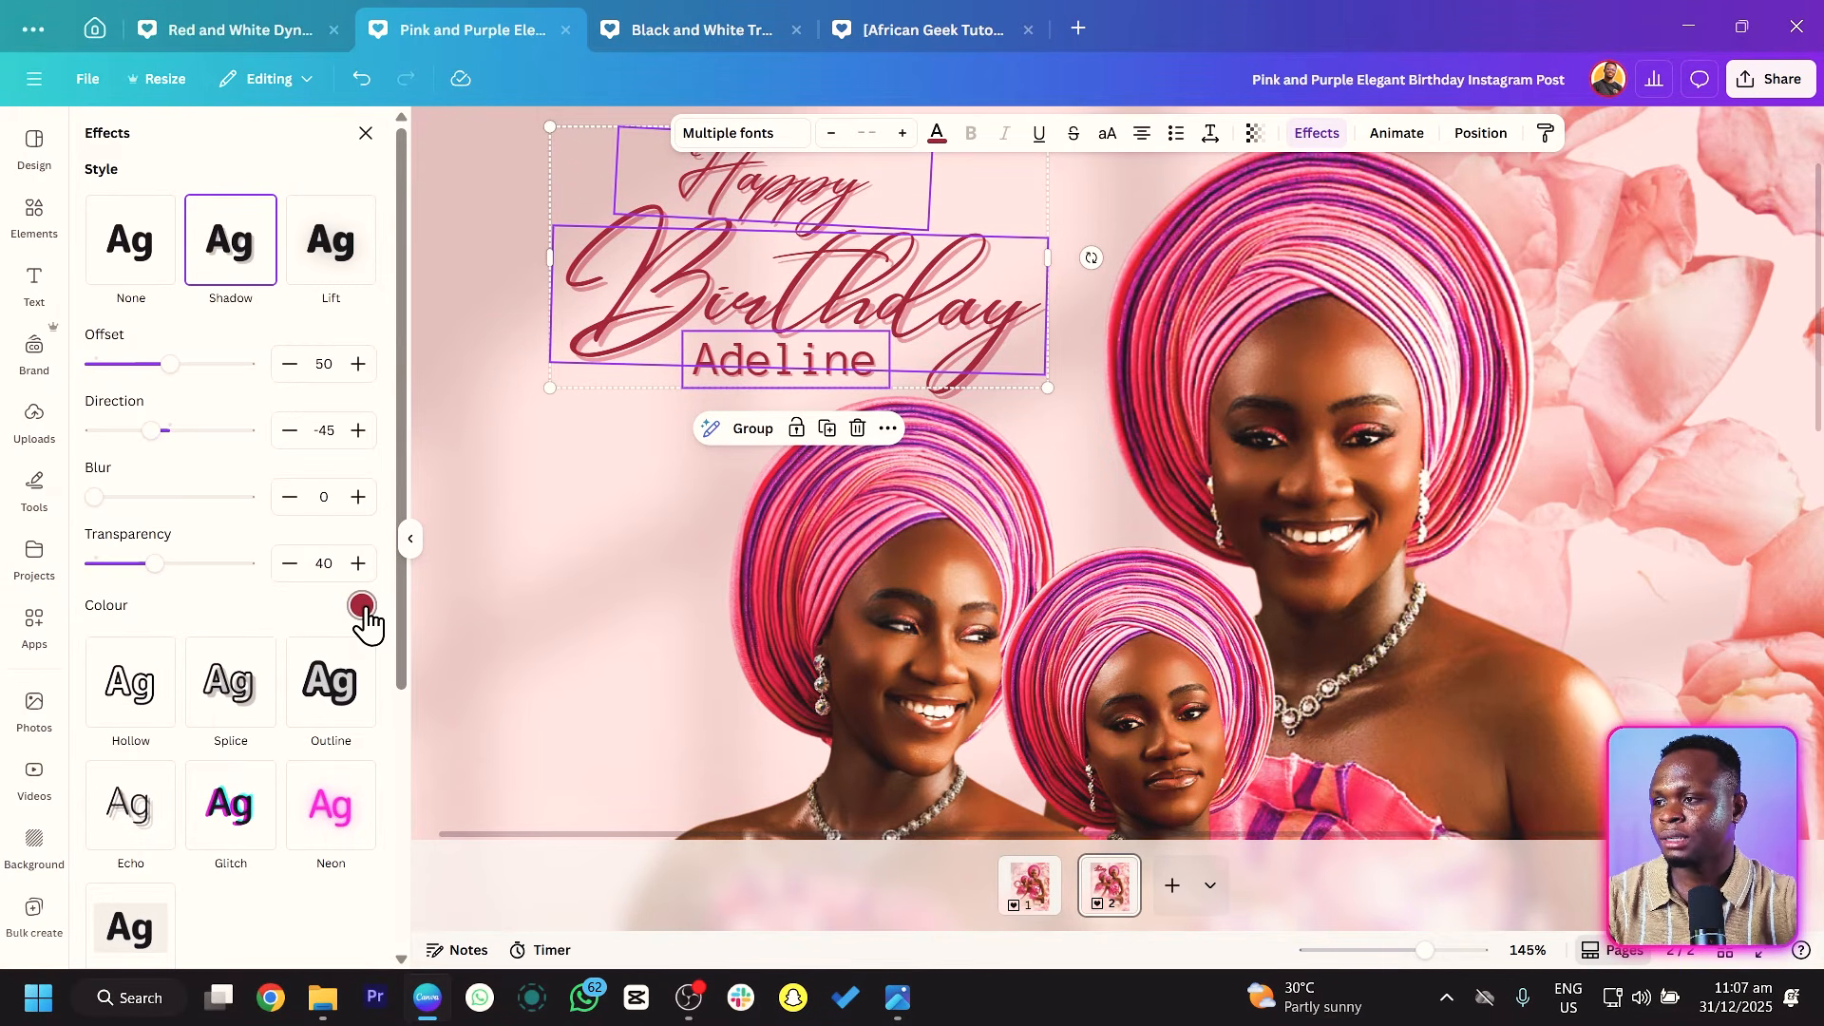
{"action": "left_click", "coordinate": [363, 608]}
{"action": "left_click", "coordinate": [171, 358]}
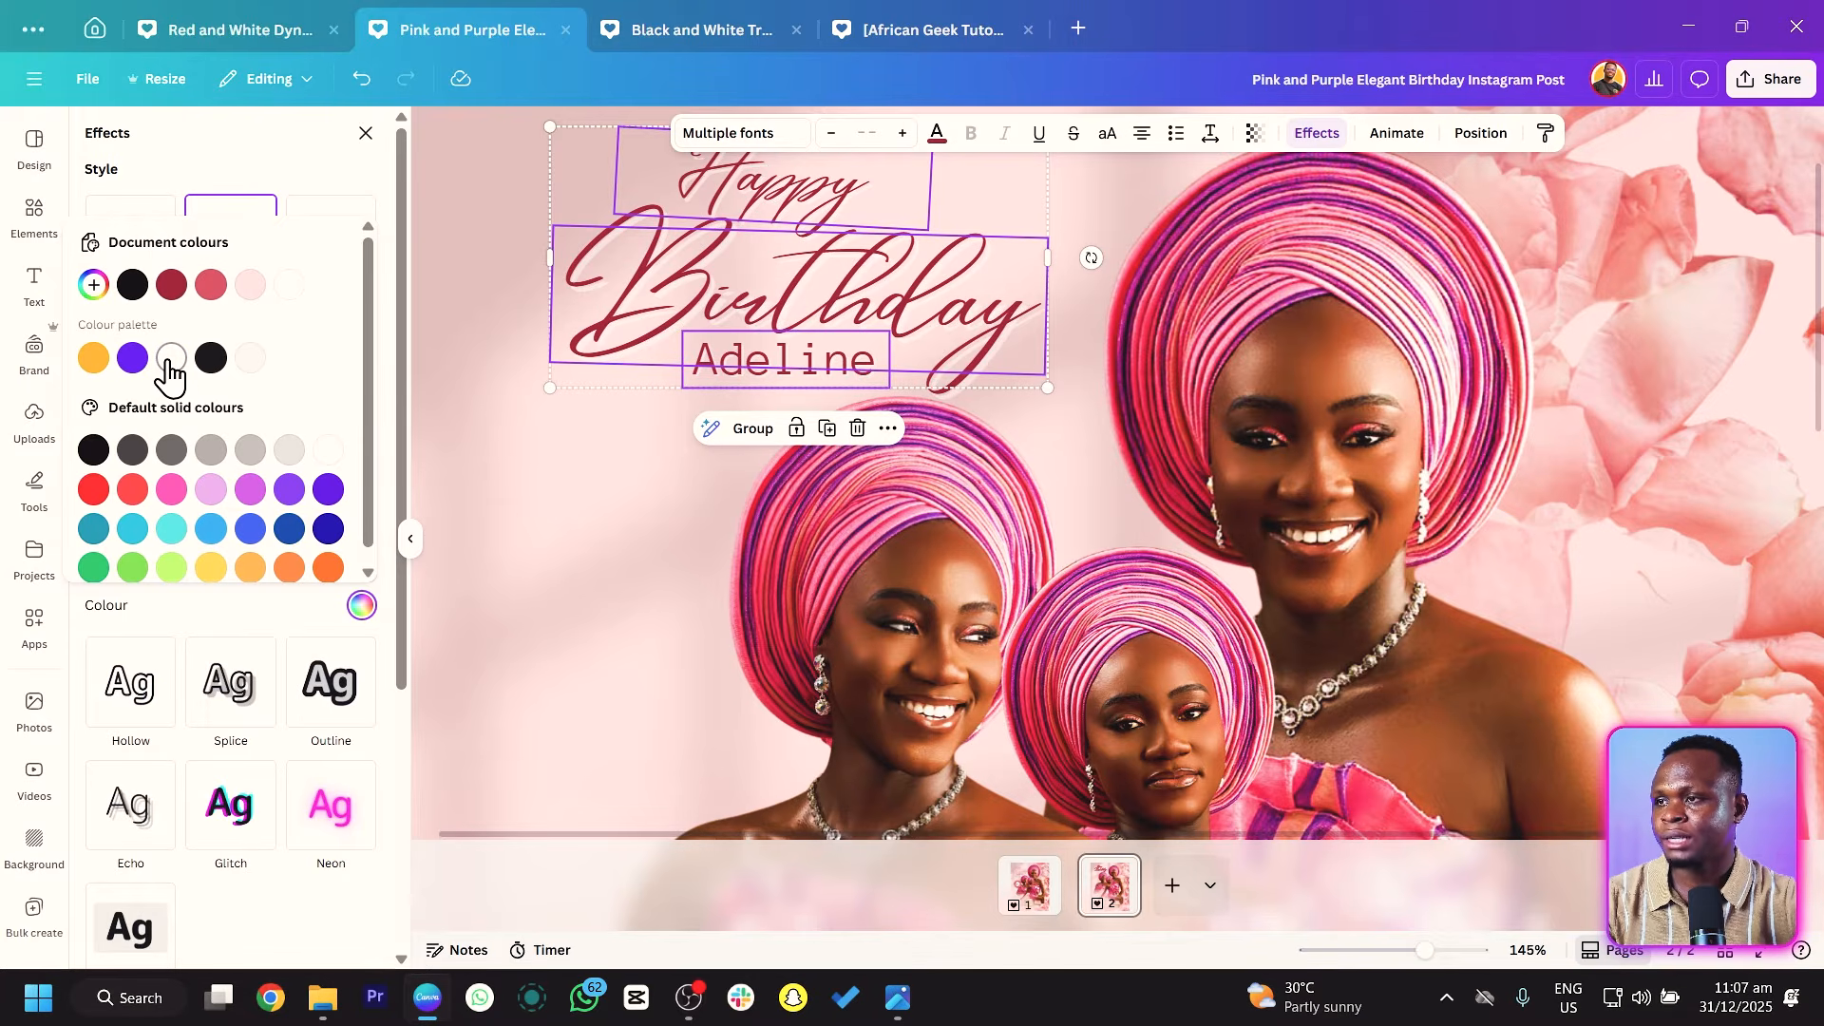
{"action": "left_click", "coordinate": [187, 174]}
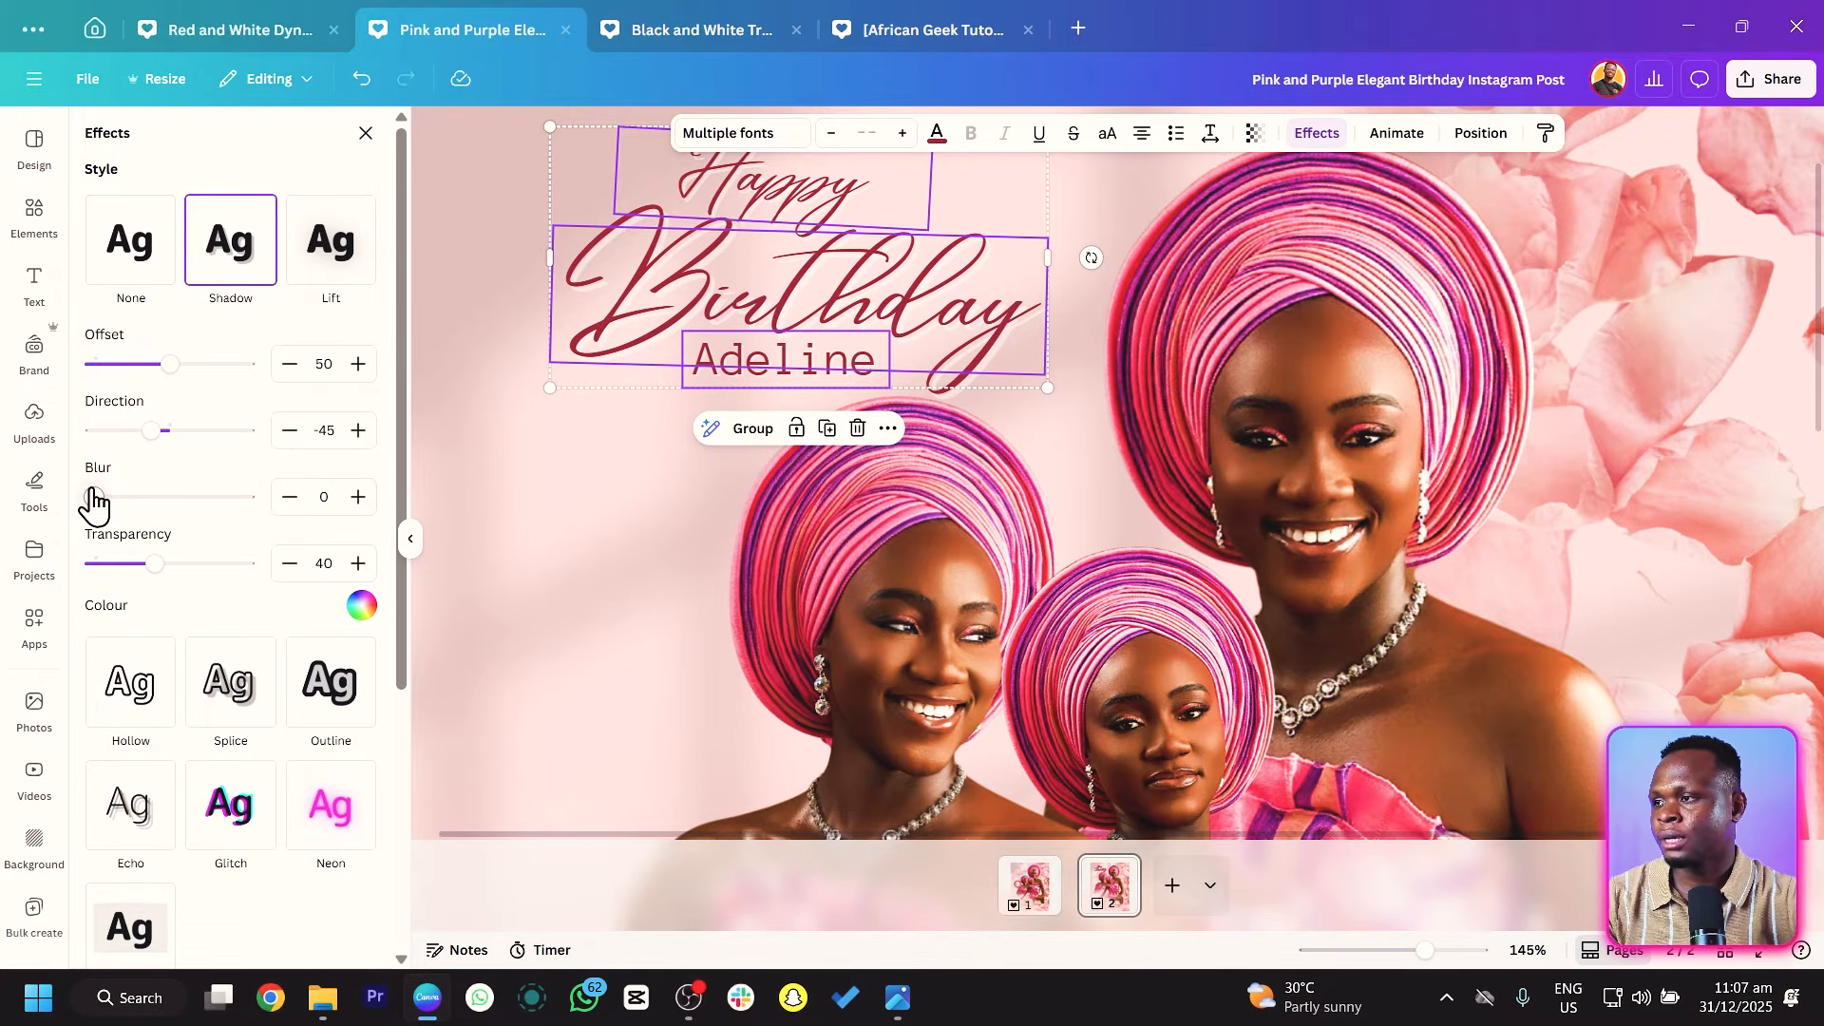
Soften the text shadow with a blur of 30 and an offset of 37.
{"action": "left_click_drag", "start_coordinate": [94, 497], "coordinate": [136, 497]}
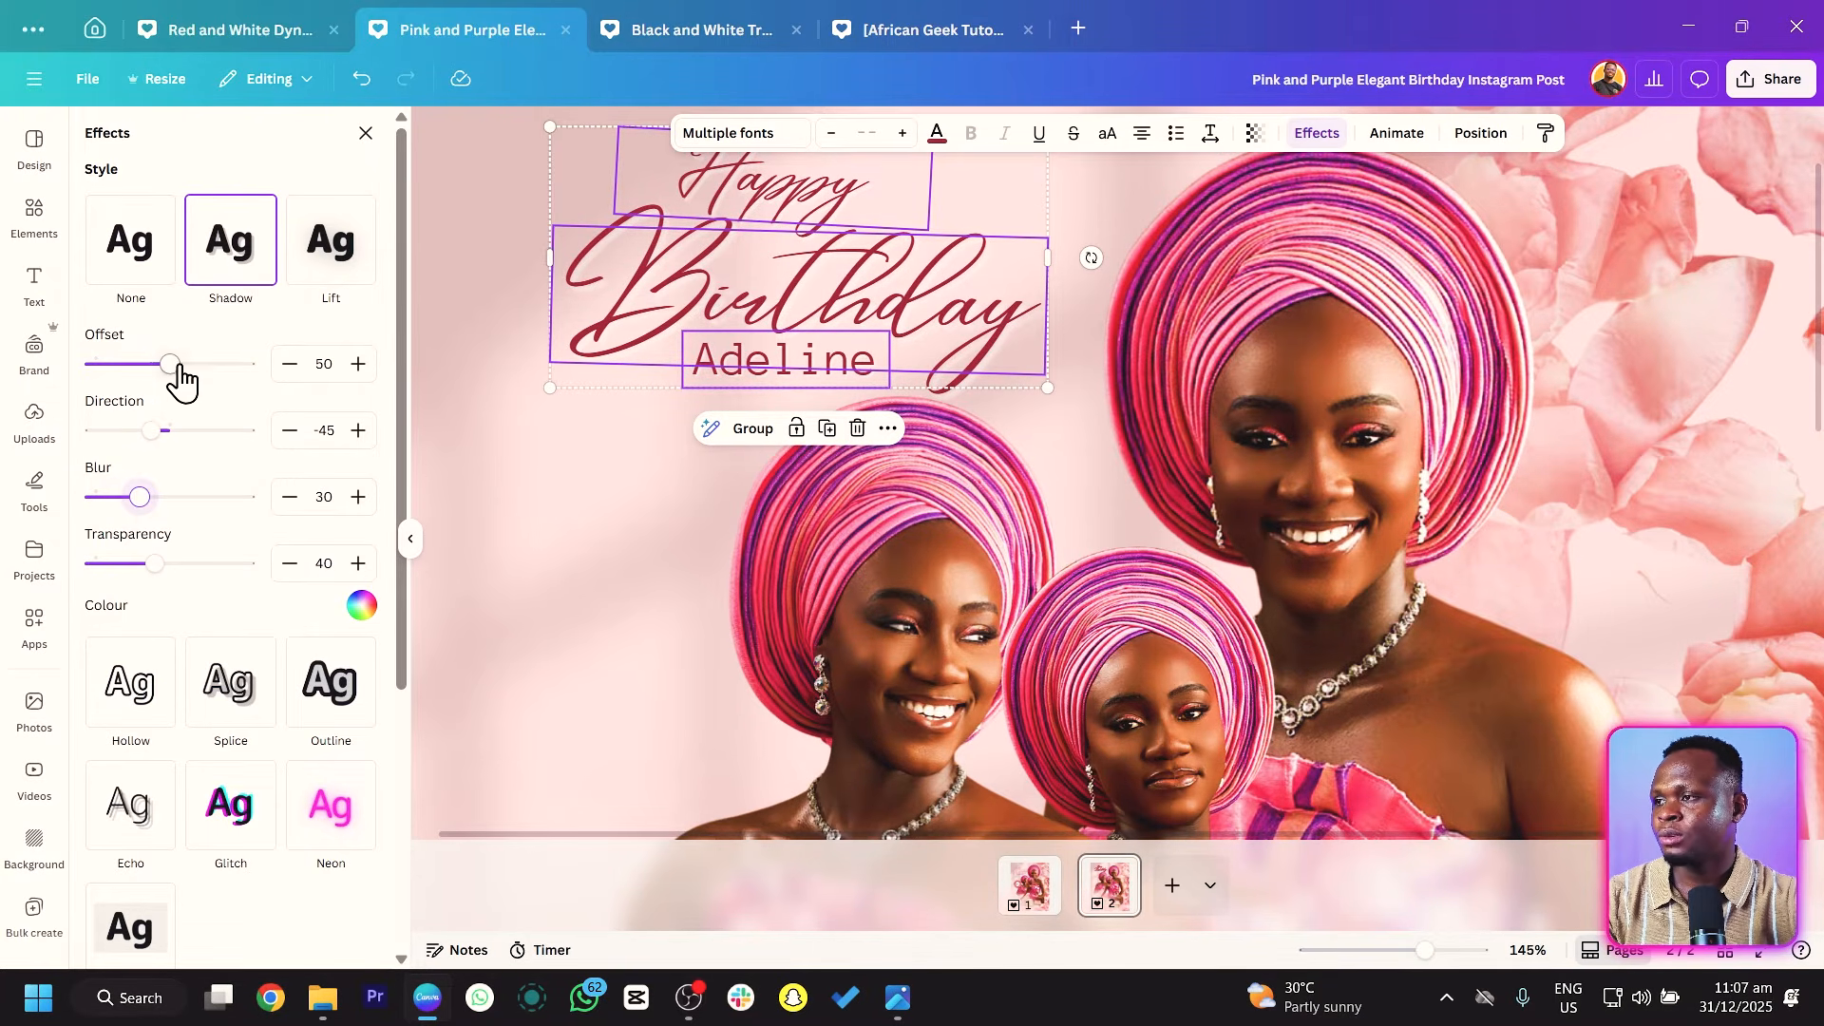
{"action": "mouse_move", "coordinate": [177, 365]}
{"action": "left_mouse_down"}
{"action": "mouse_move", "coordinate": [134, 366]}
{"action": "mouse_move", "coordinate": [150, 365]}
{"action": "left_mouse_up"}
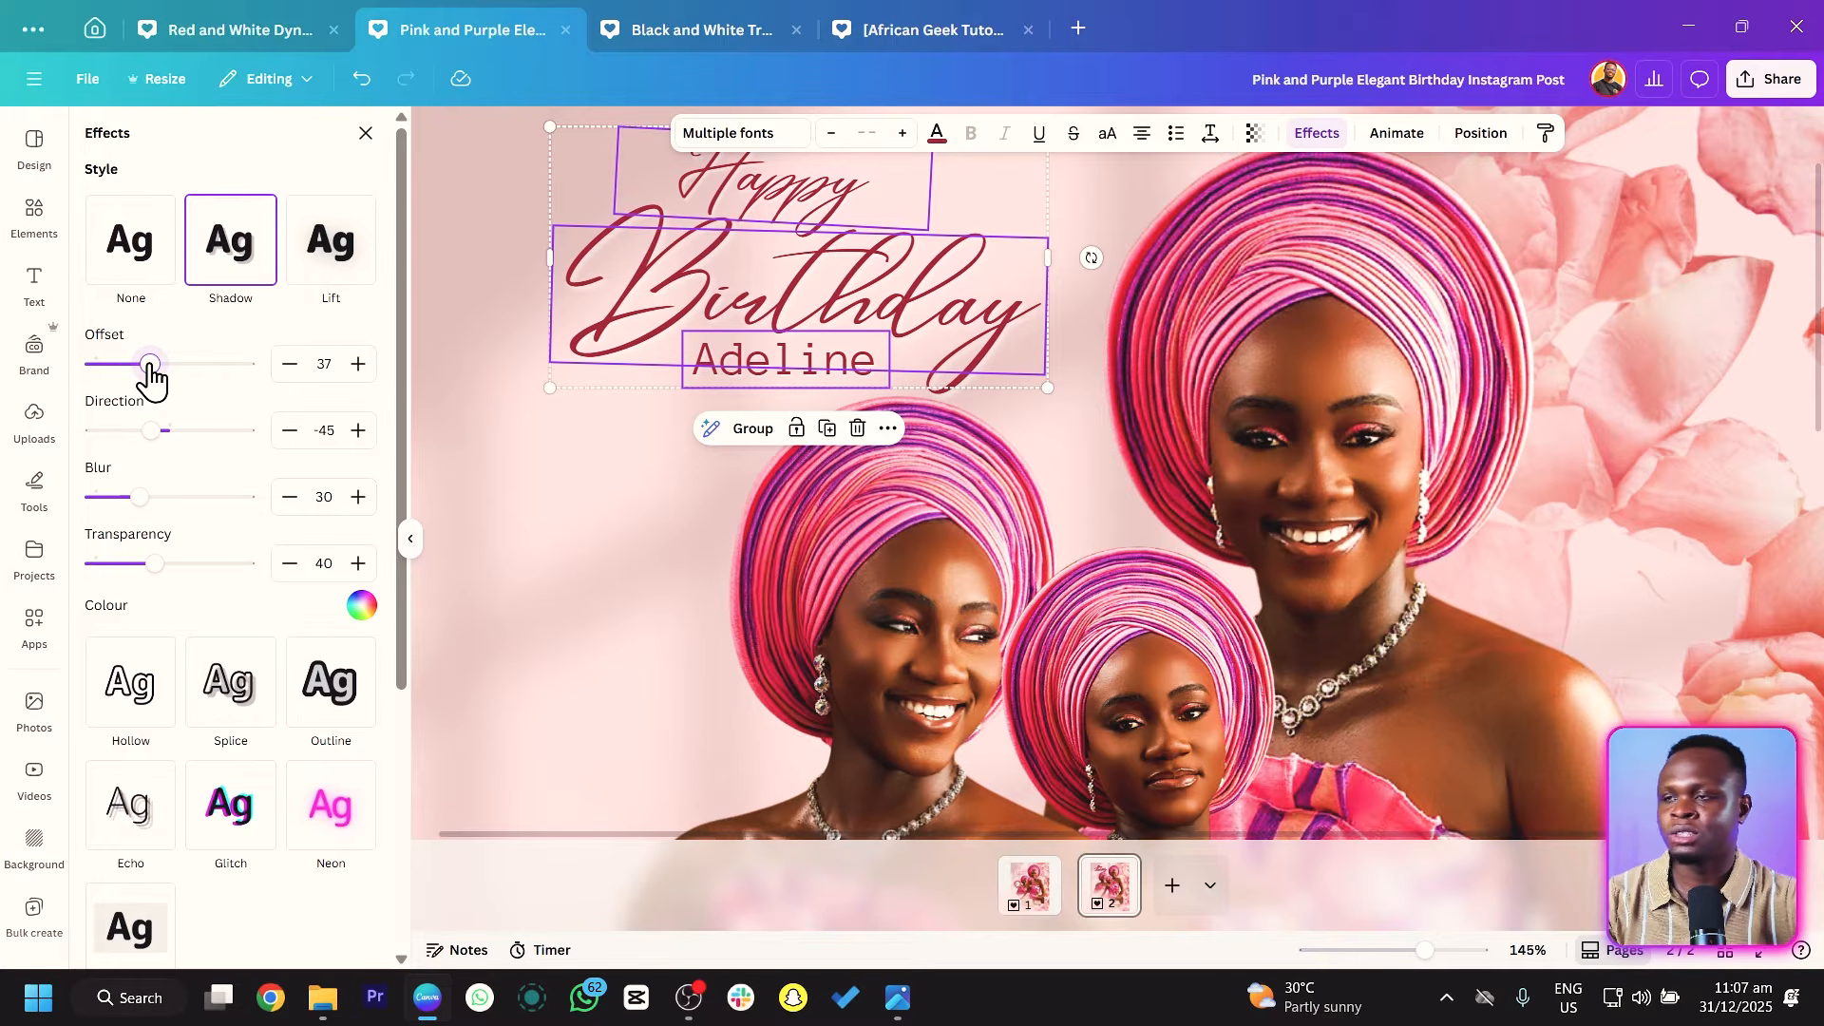
{"action": "left_click", "coordinate": [432, 331]}
{"action": "double_click", "coordinate": [431, 328]}
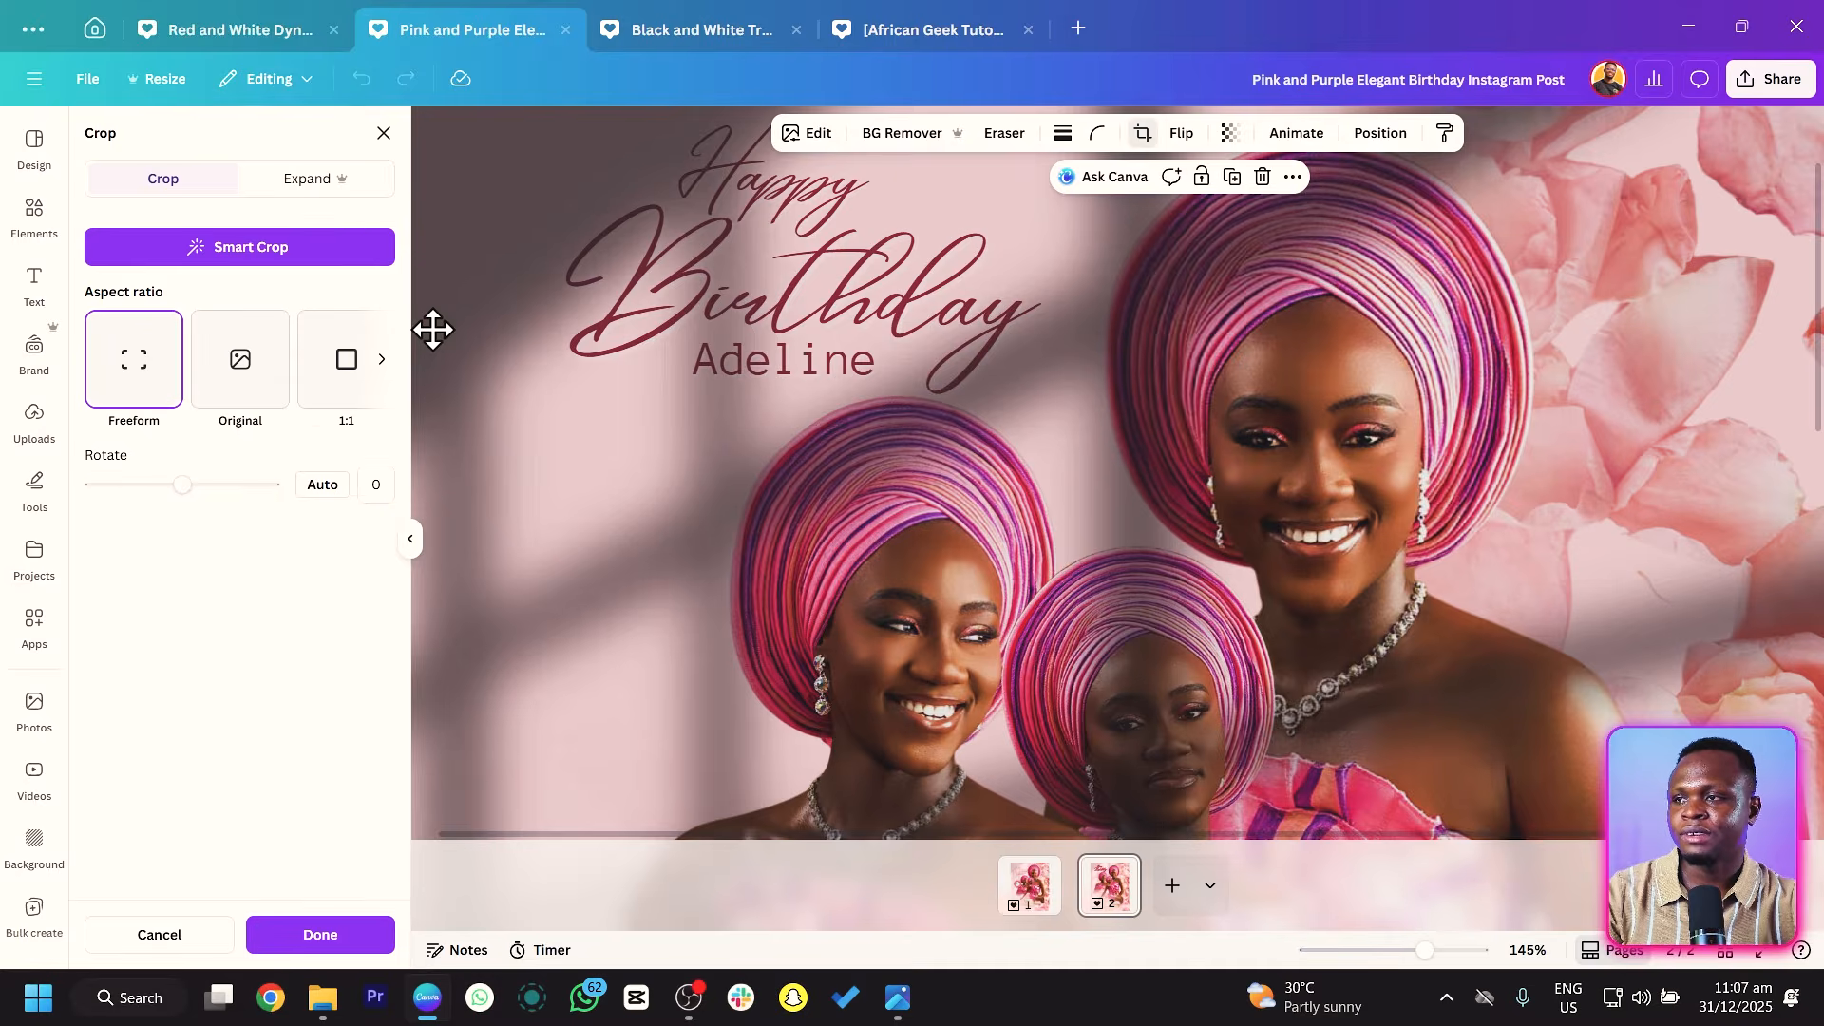
{"action": "left_click", "coordinate": [384, 133]}
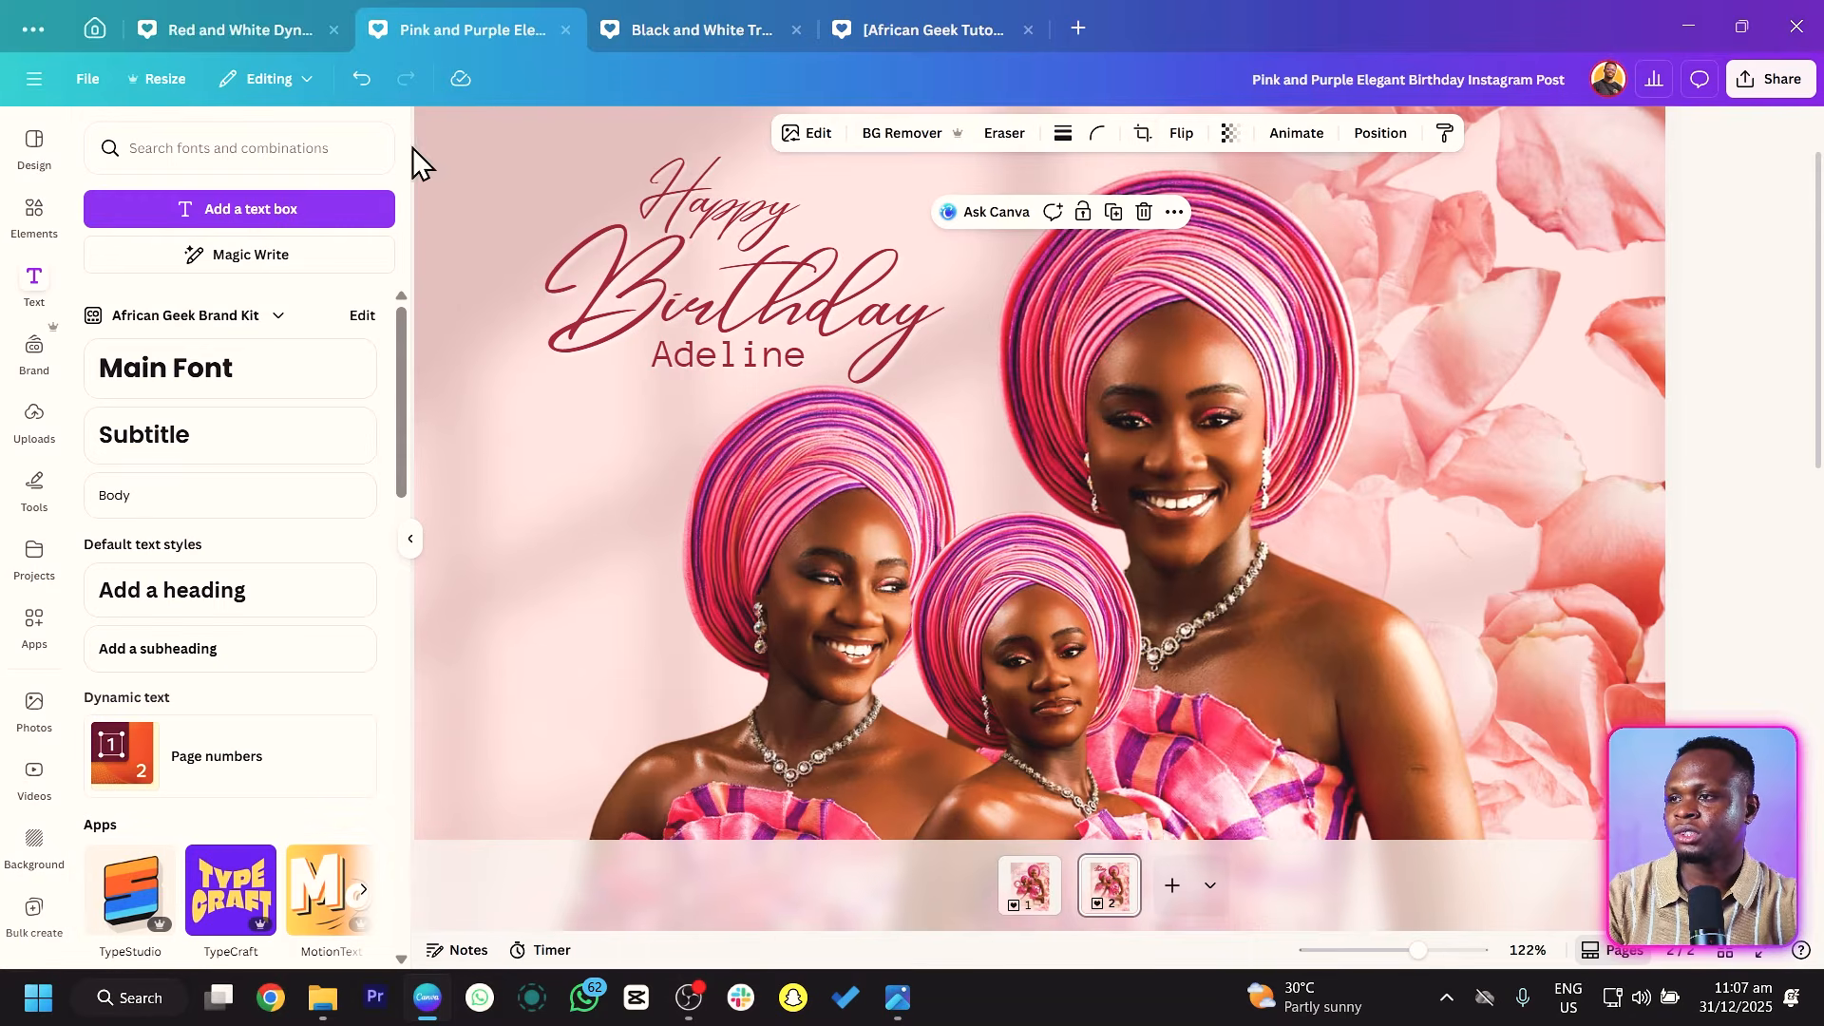
Select the greeting and the celebrant's name together, move them slightly left and rotate them counterclockwise so the greeting slopes upward.
{"action": "left_click", "coordinate": [690, 194]}
{"action": "scroll", "coordinate": [739, 321], "scroll_direction": "down", "scroll_amount": 5}
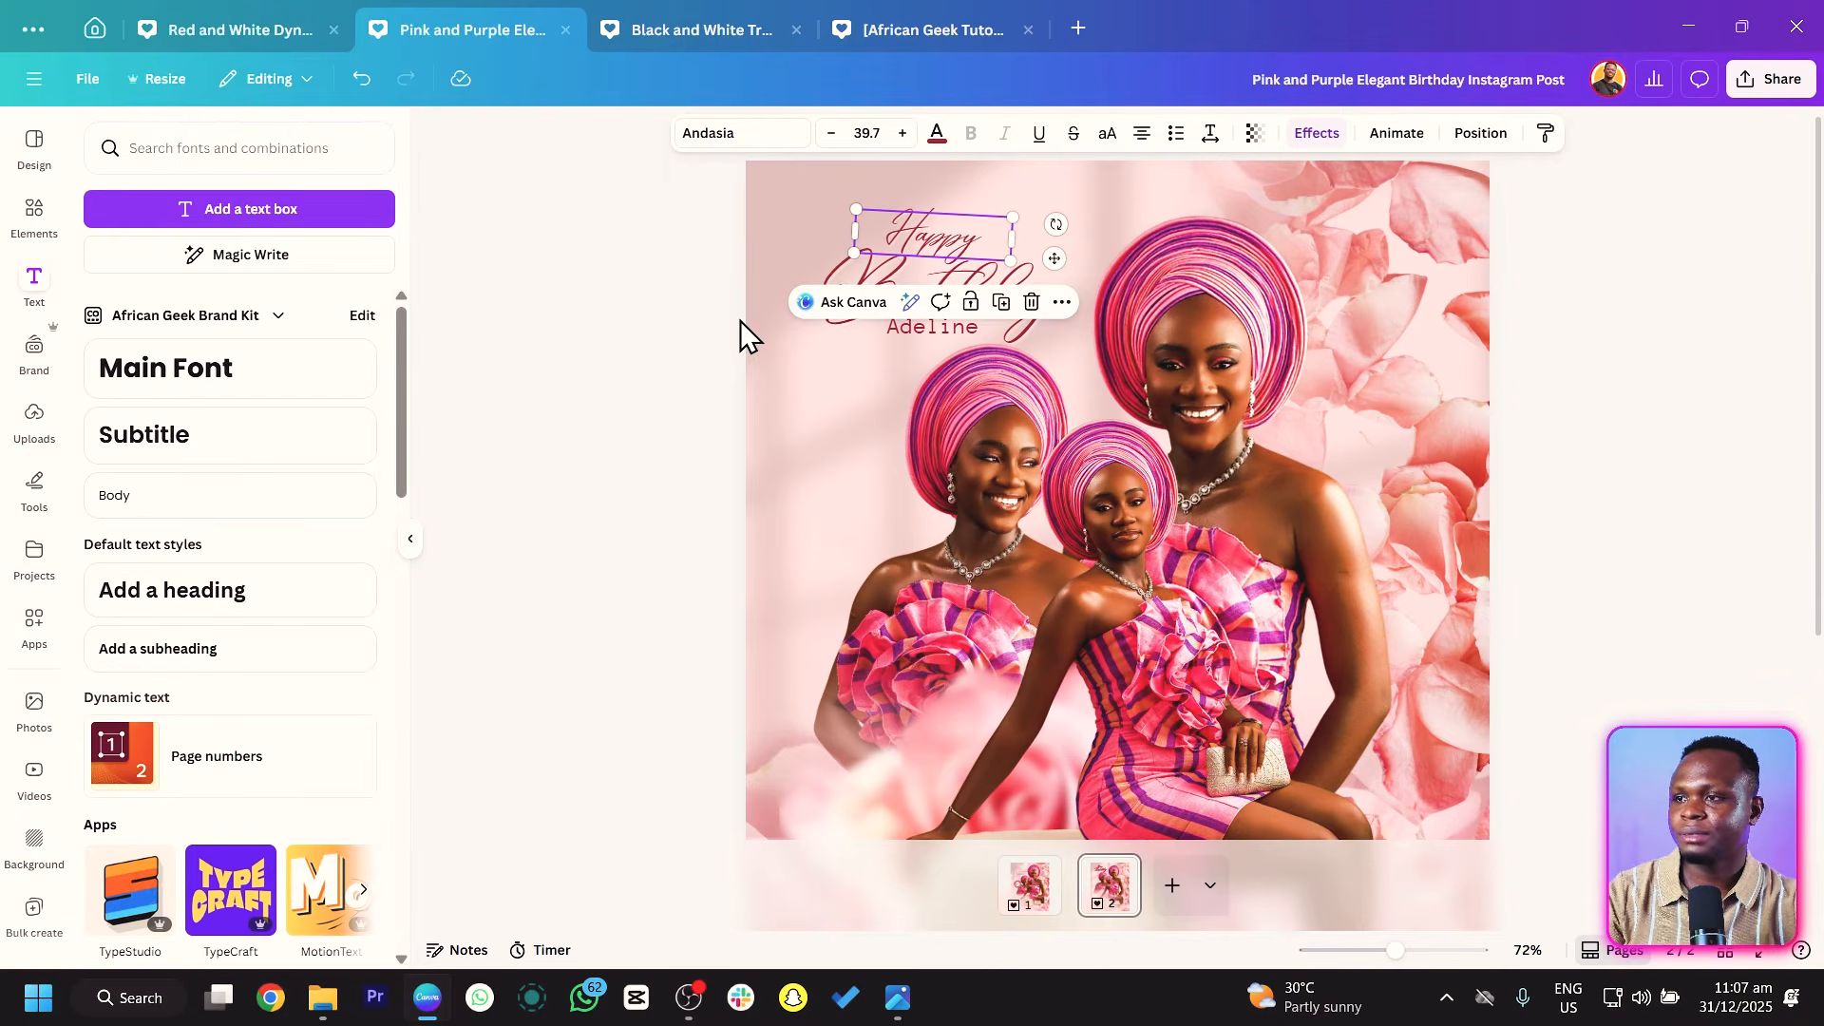
{"action": "left_click", "coordinate": [920, 327]}
{"action": "left_click", "coordinate": [868, 309], "text": "shift"}
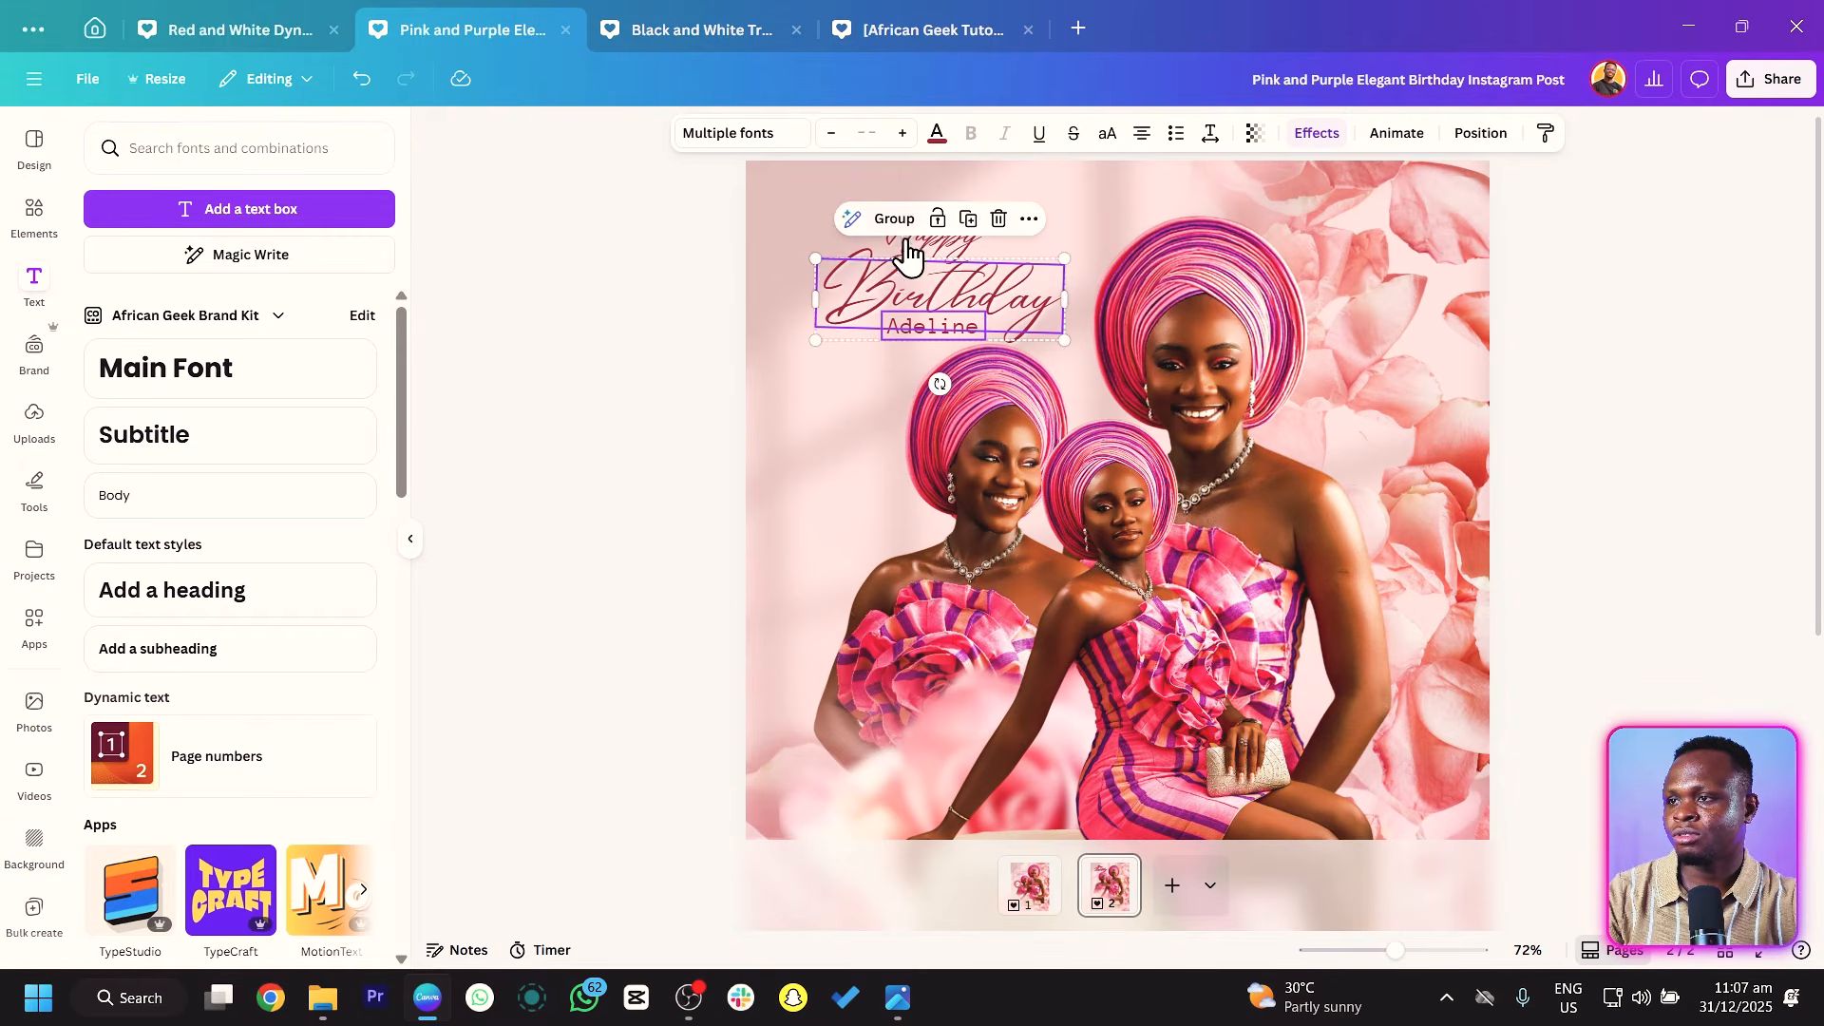
{"action": "left_click", "coordinate": [903, 243], "text": "shift"}
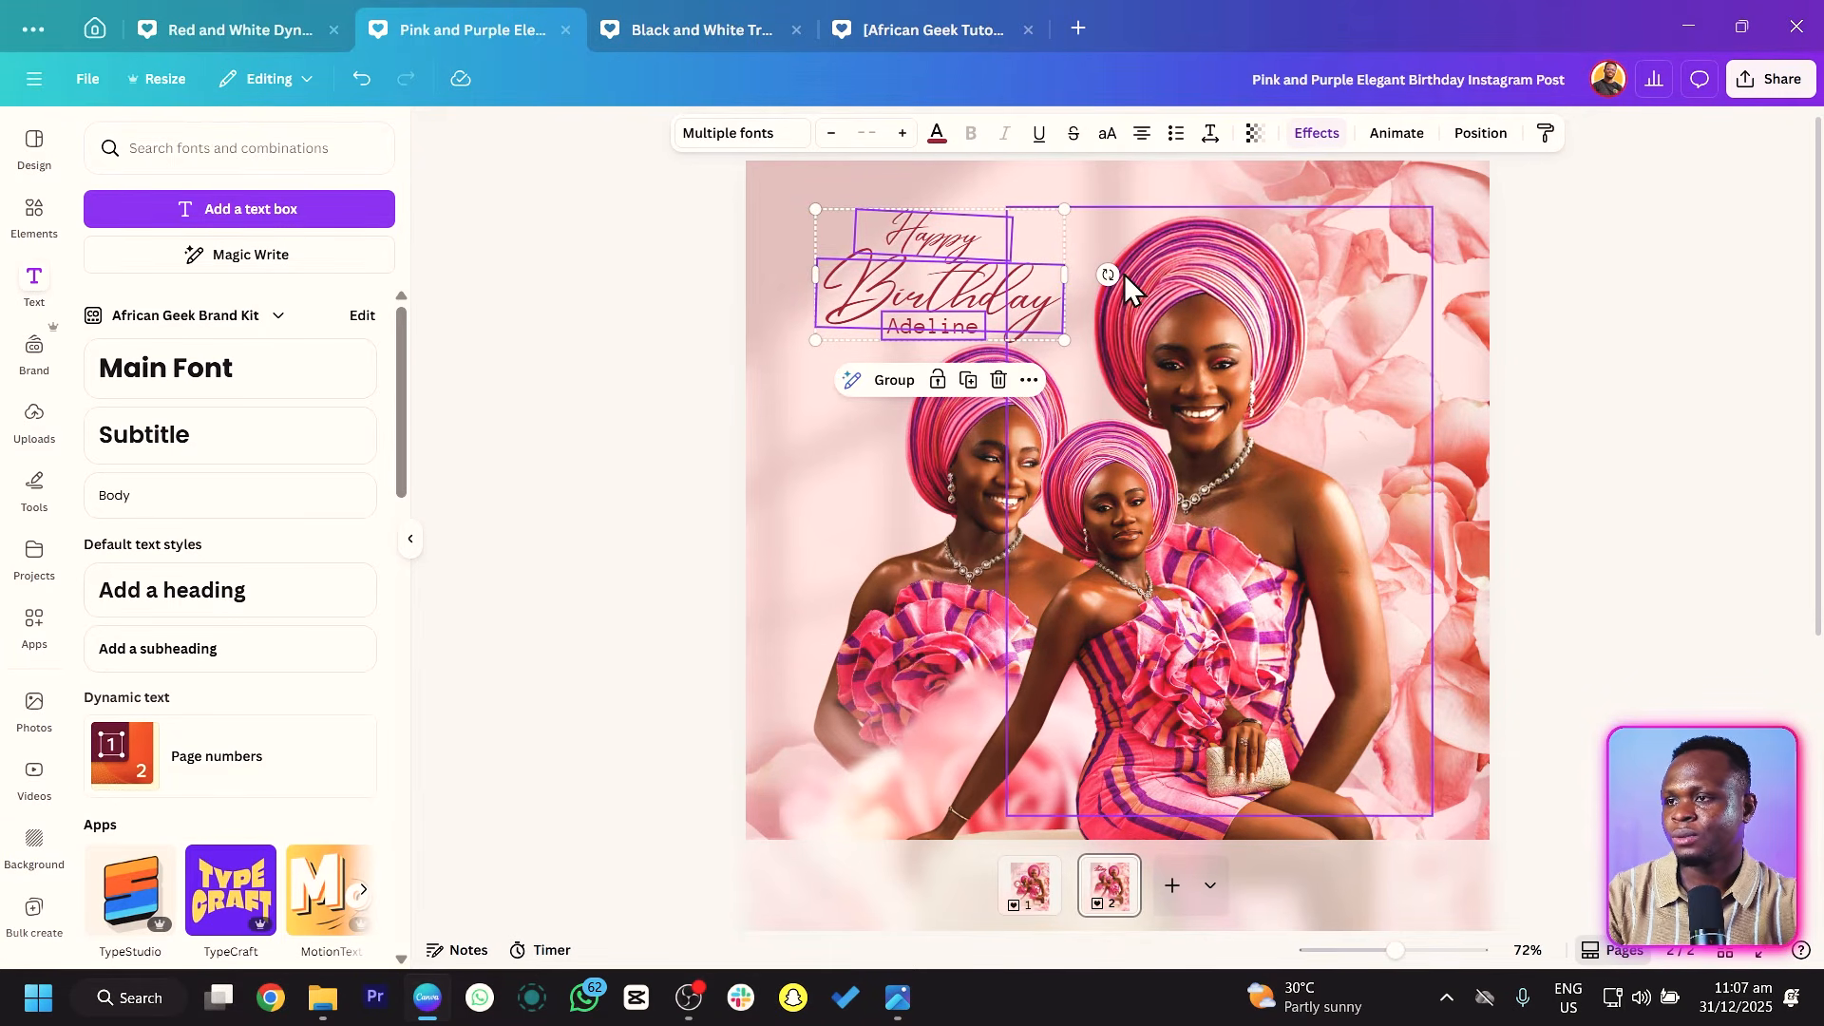
{"action": "left_click_drag", "start_coordinate": [962, 279], "coordinate": [946, 277]}
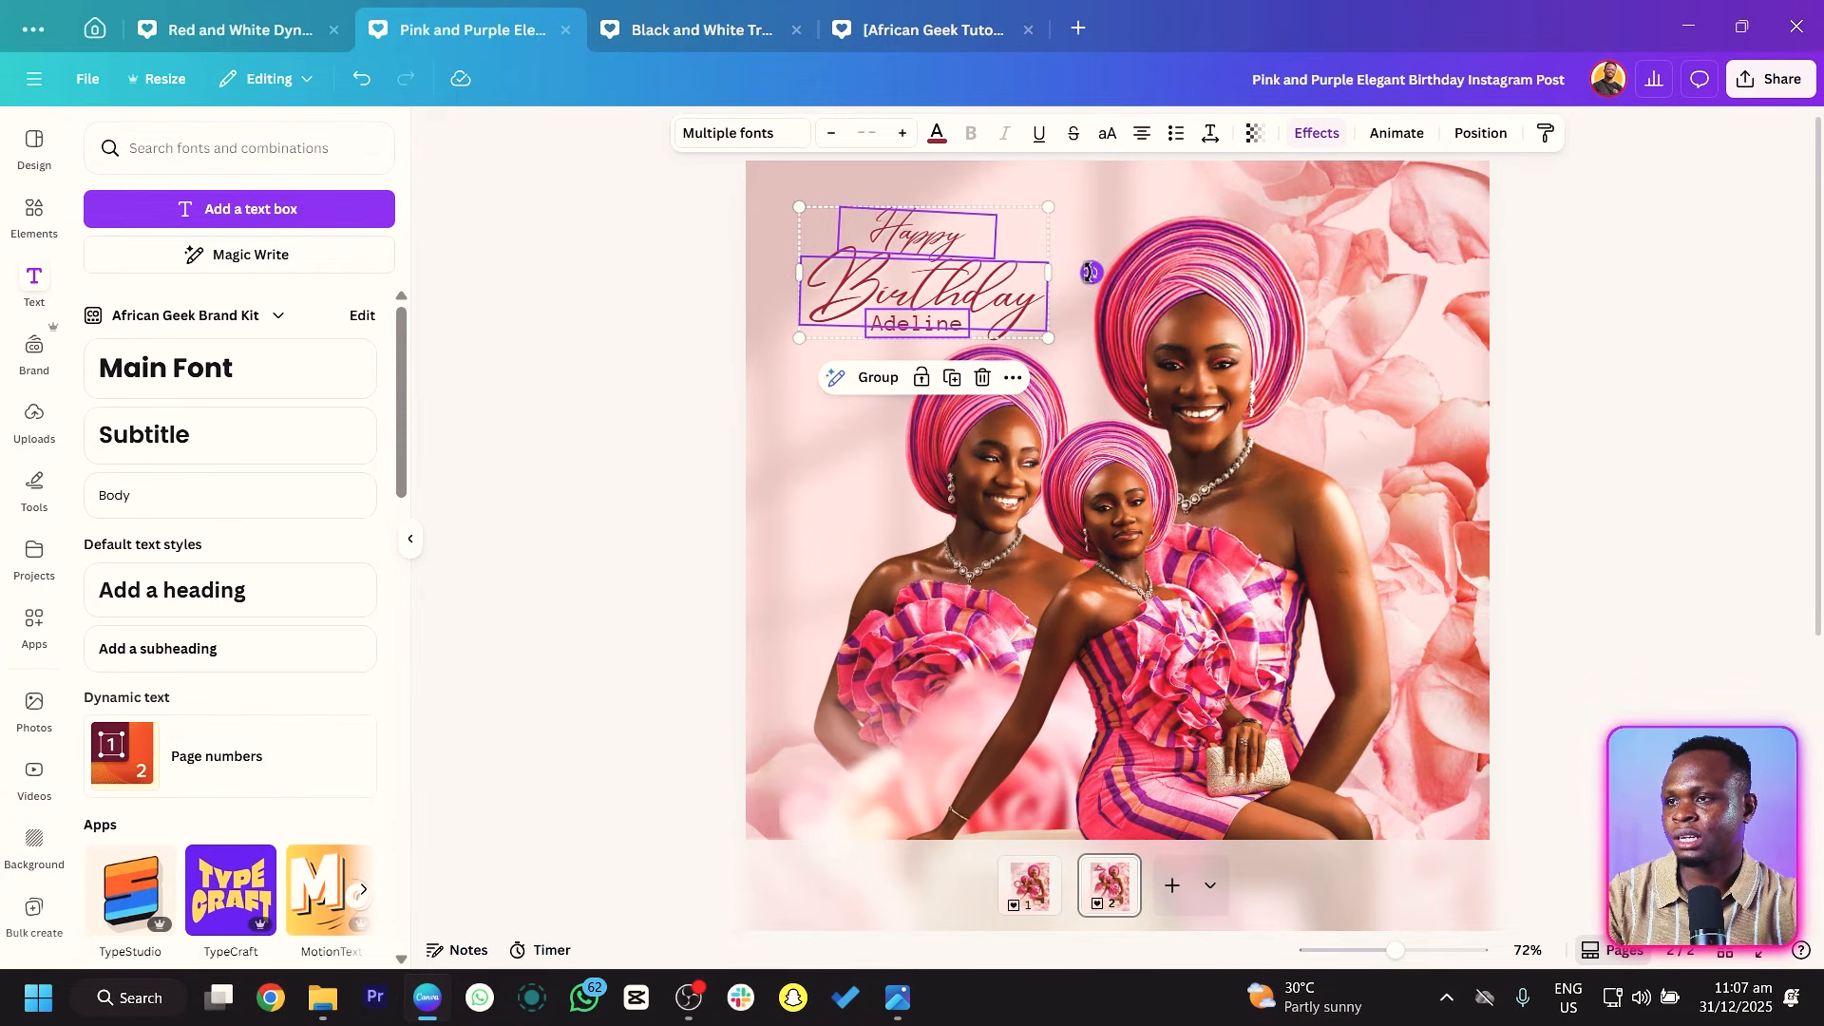
{"action": "left_click", "coordinate": [611, 351]}
{"action": "scroll", "coordinate": [628, 435], "scroll_direction": "up", "scroll_amount": 5}
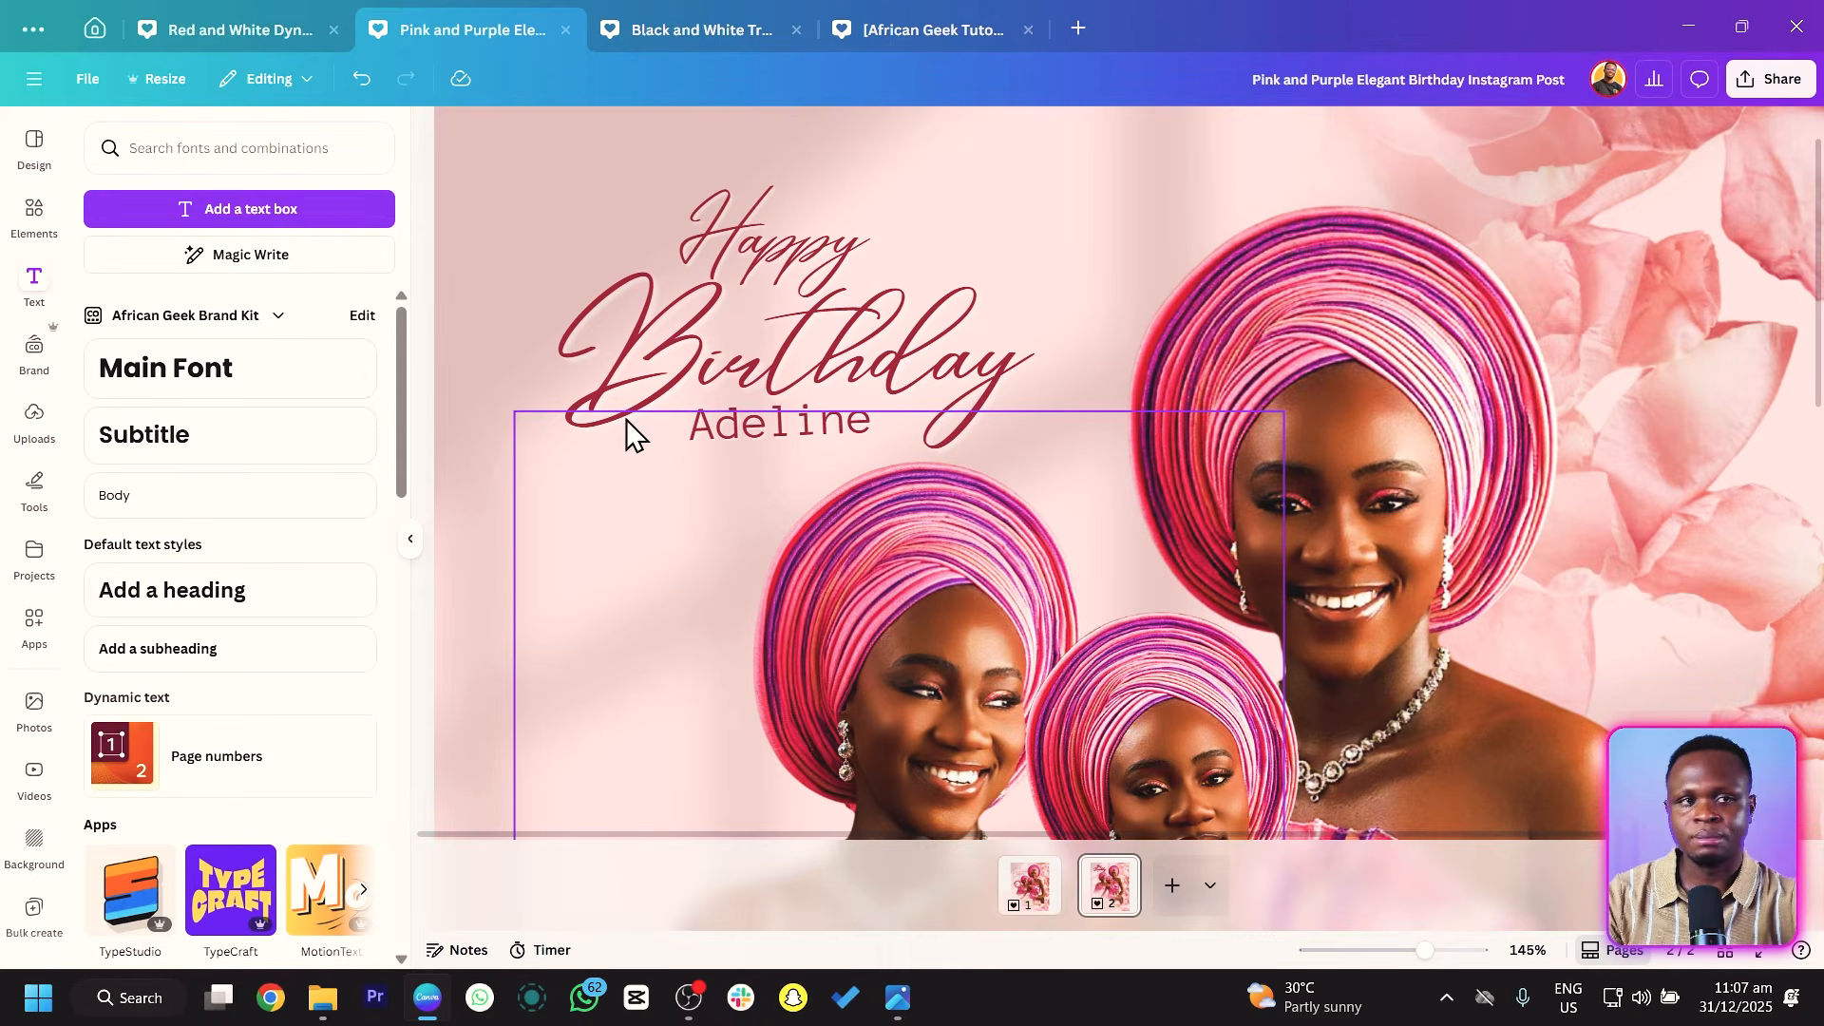
{"action": "left_click", "coordinate": [700, 217]}
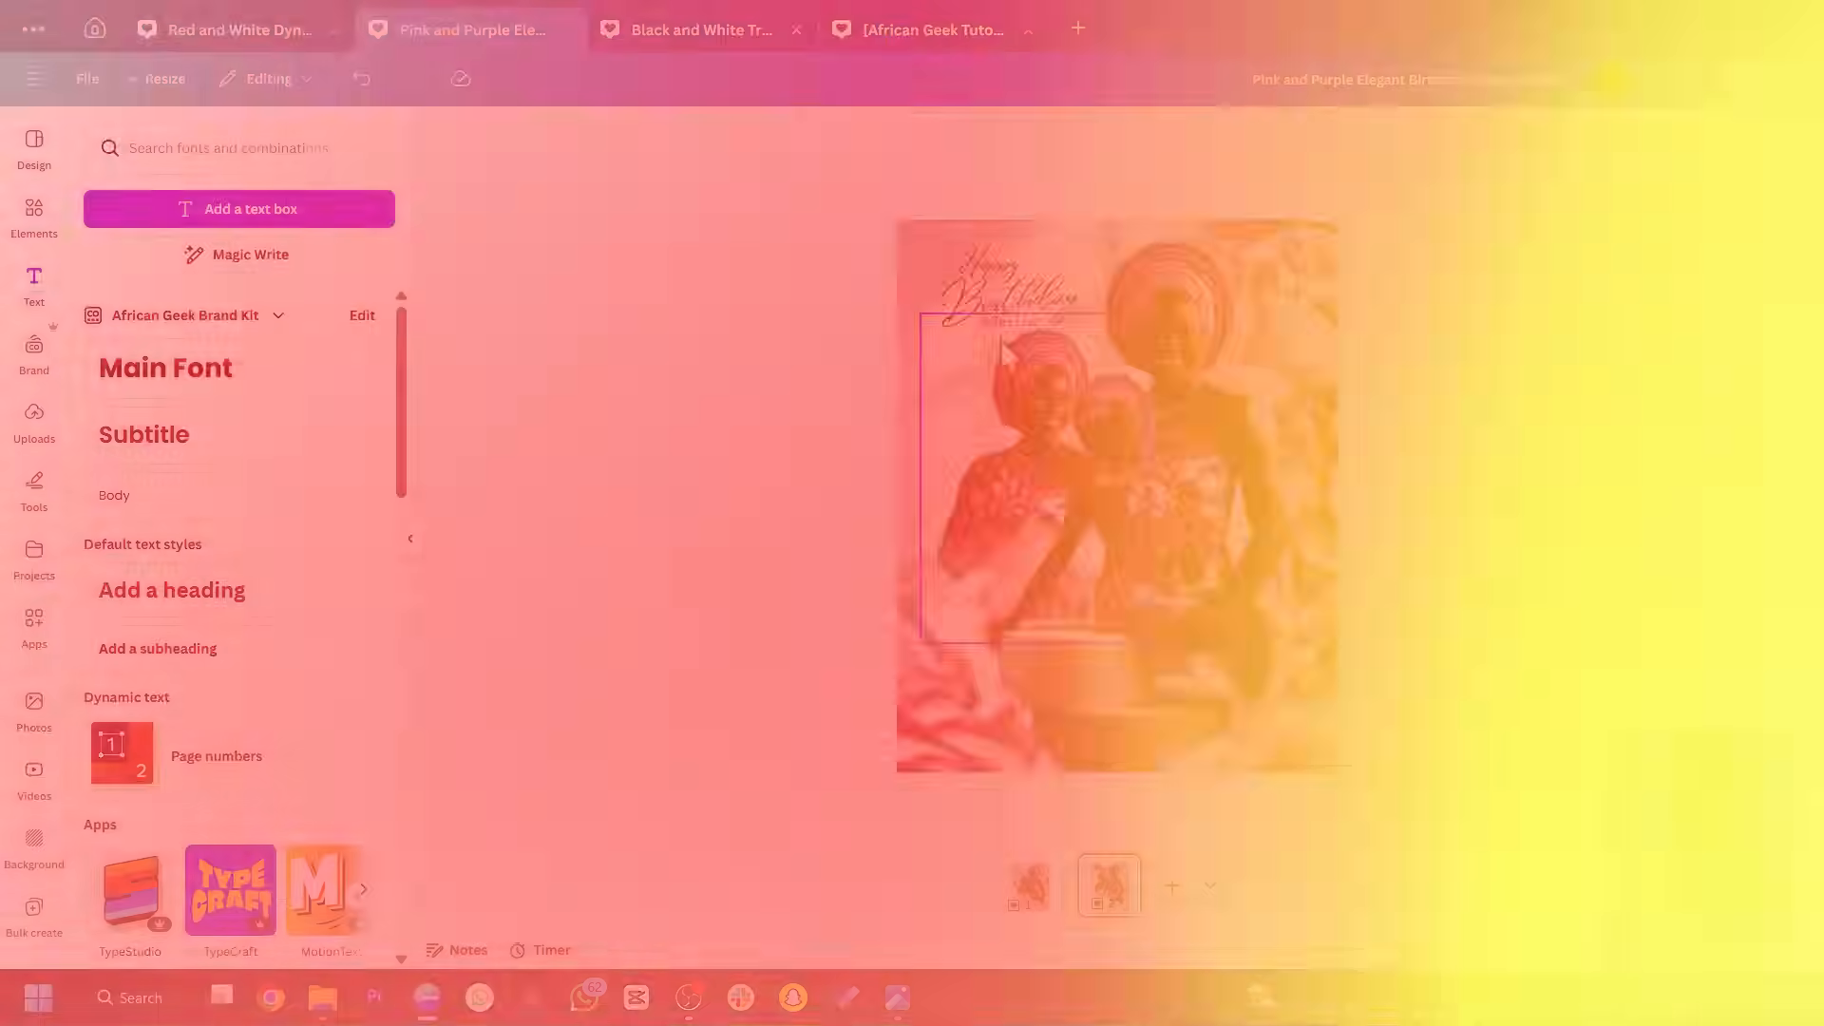
Recolour "Happy", "Birthday" and the celebrant's name with the brighter custom red #ED304D.
{"action": "scroll", "coordinate": [1000, 342], "scroll_direction": "up", "scroll_amount": 4}
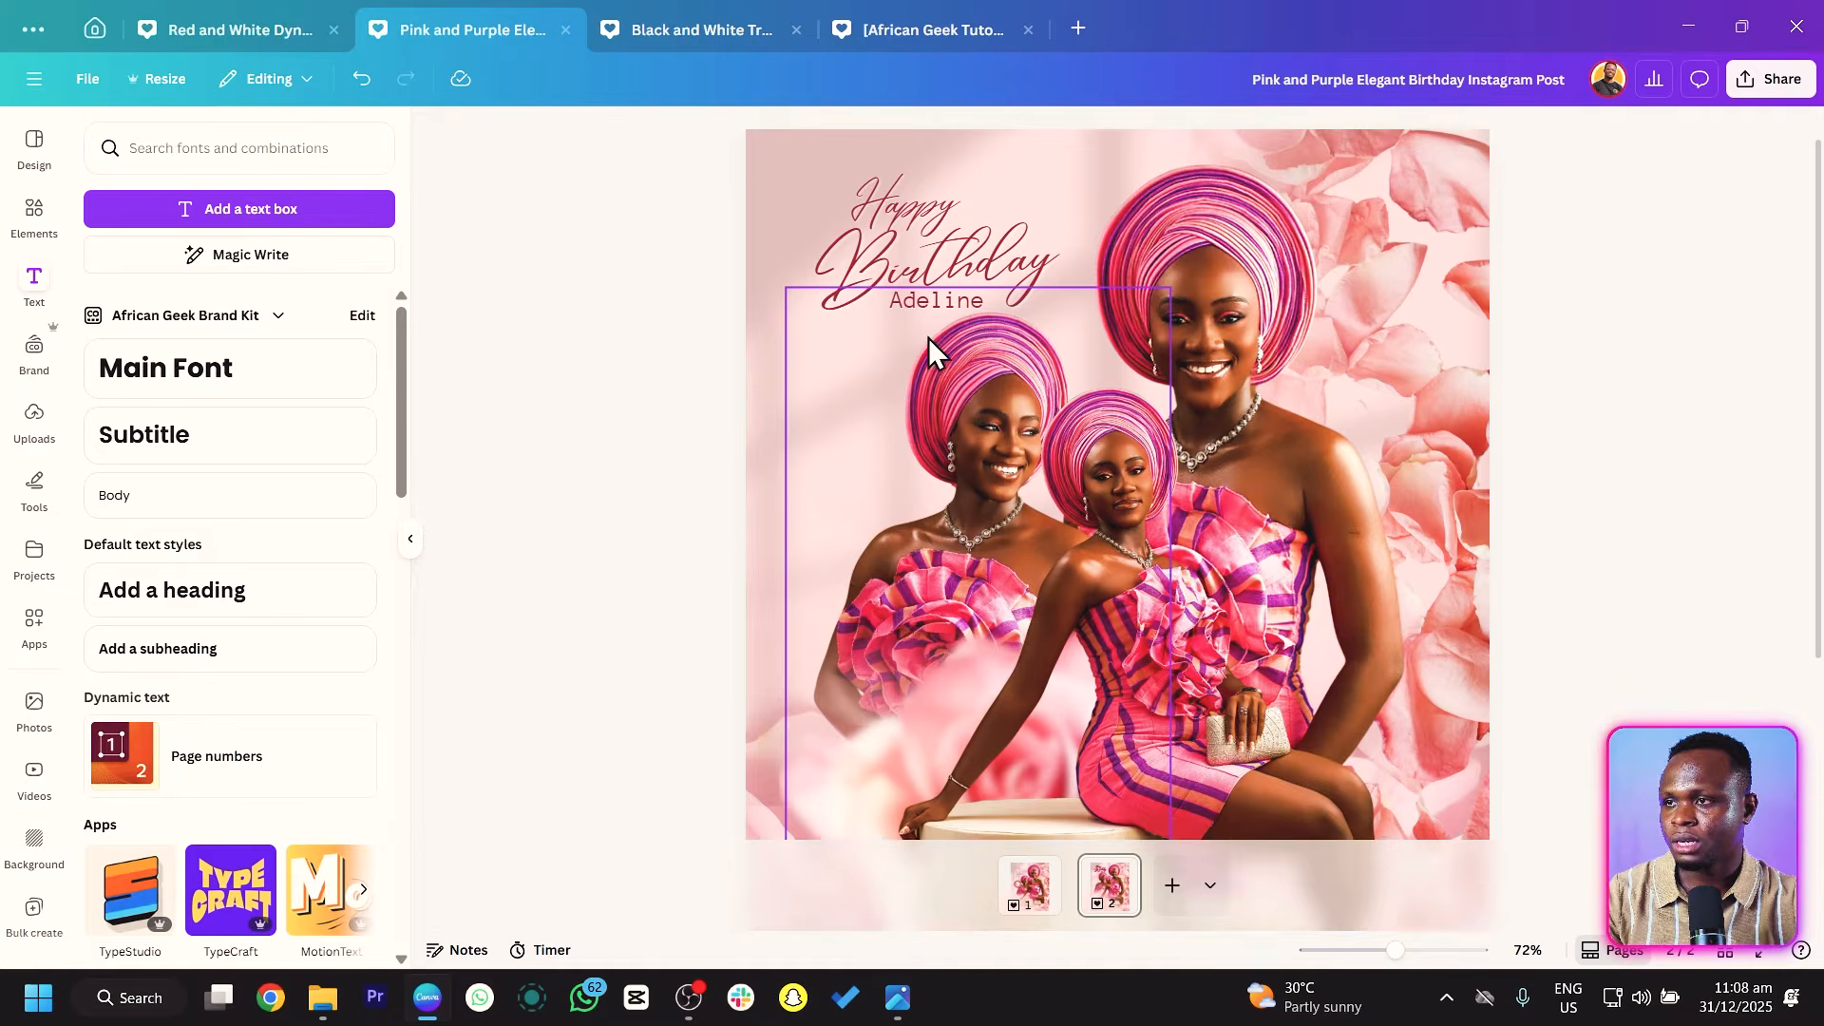
{"action": "left_click", "coordinate": [901, 340]}
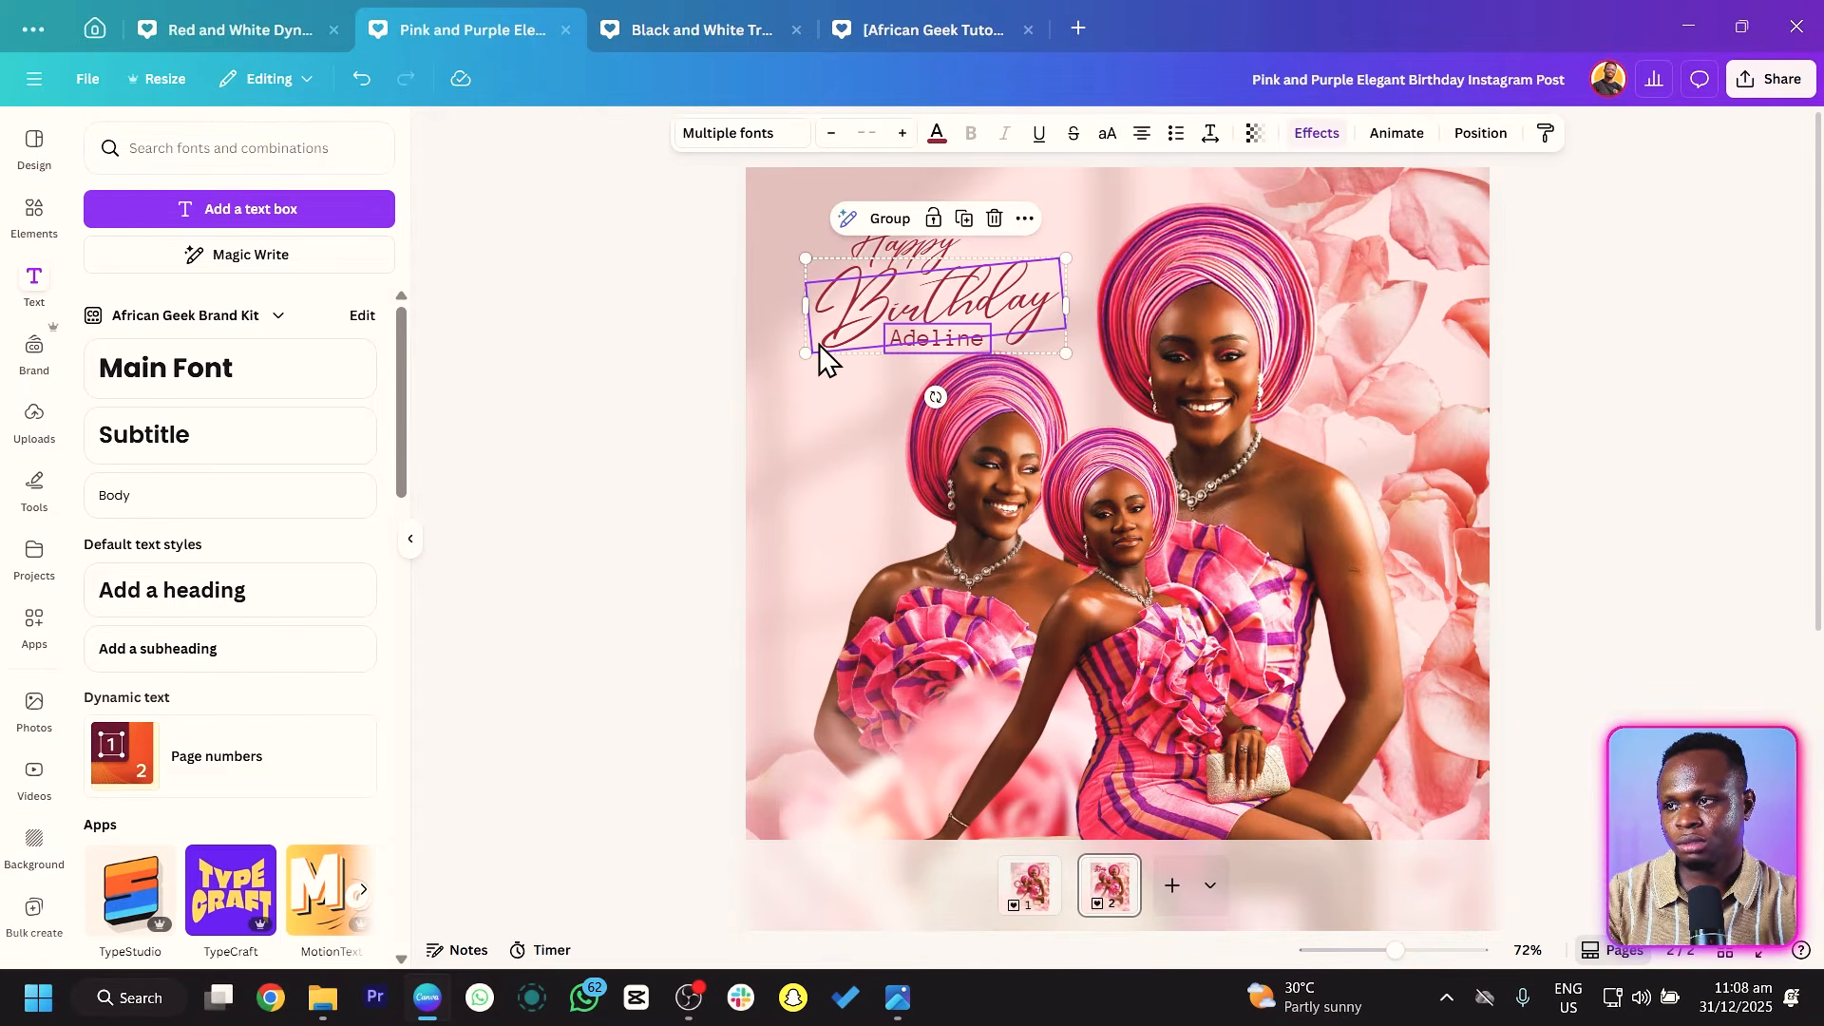
{"action": "left_click", "coordinate": [854, 235], "text": "shift"}
{"action": "left_click", "coordinate": [937, 133]}
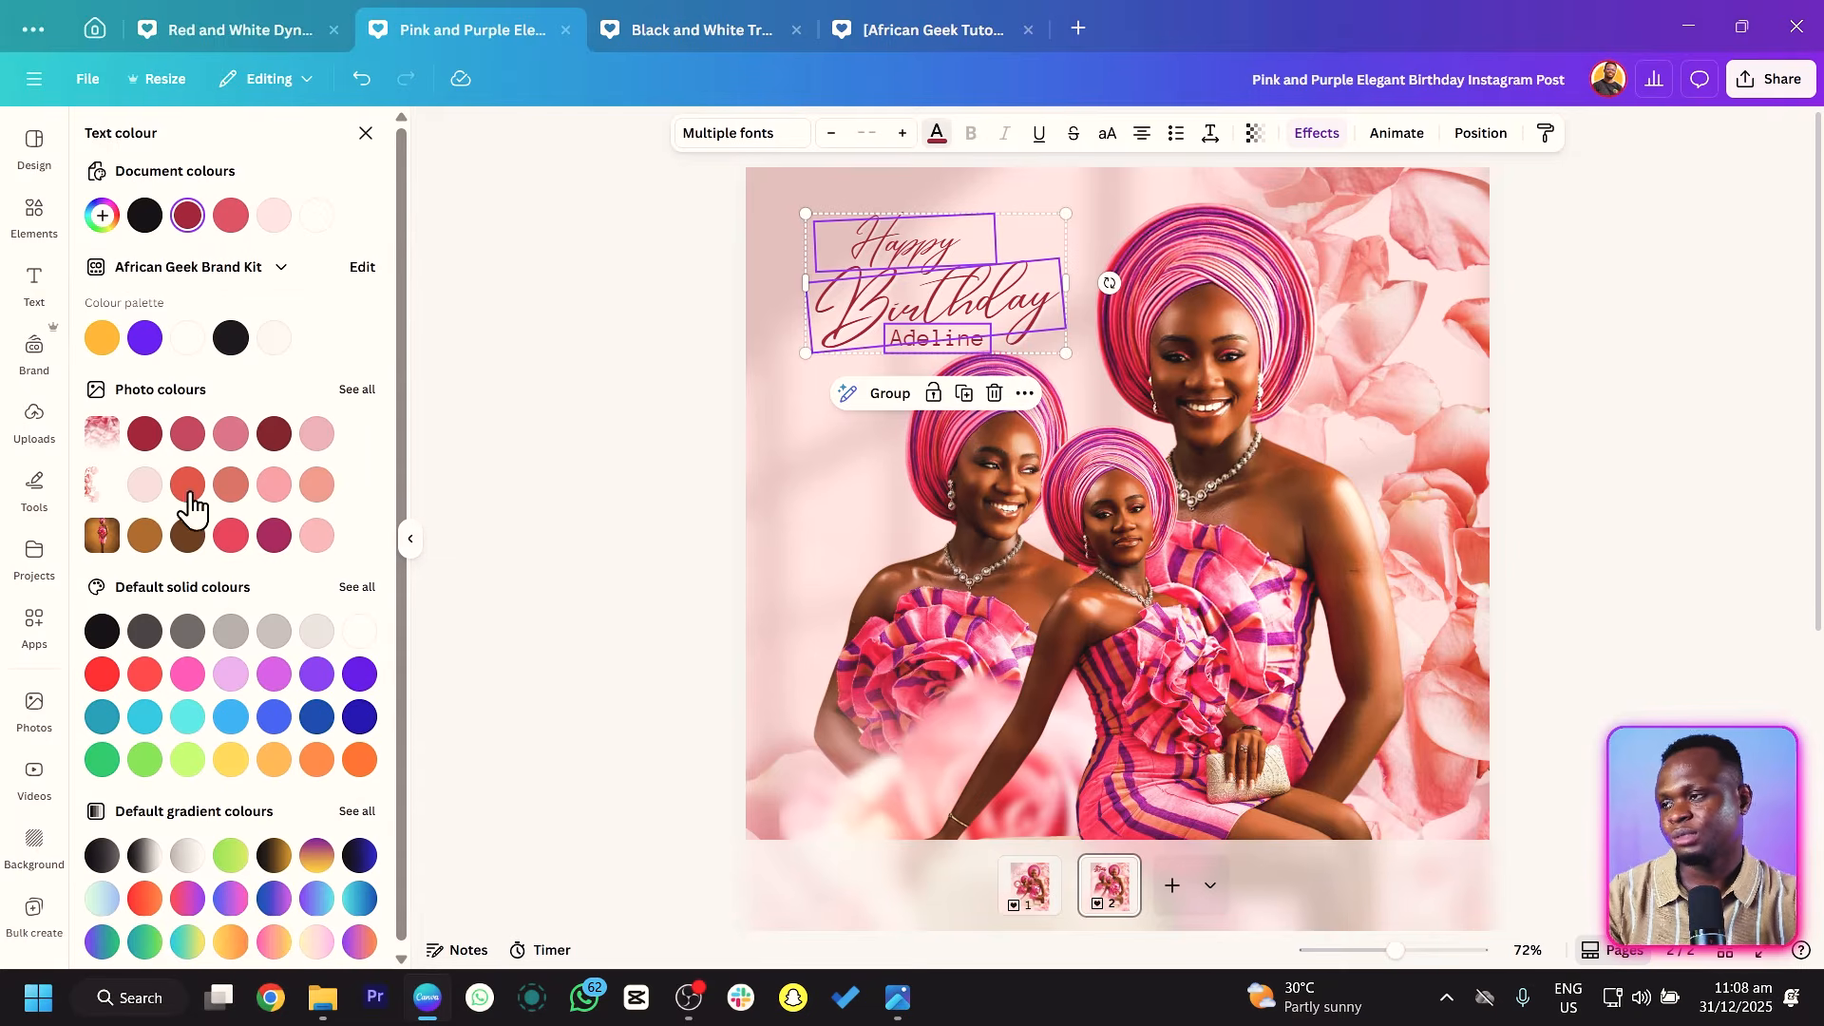
{"action": "left_click", "coordinate": [101, 215]}
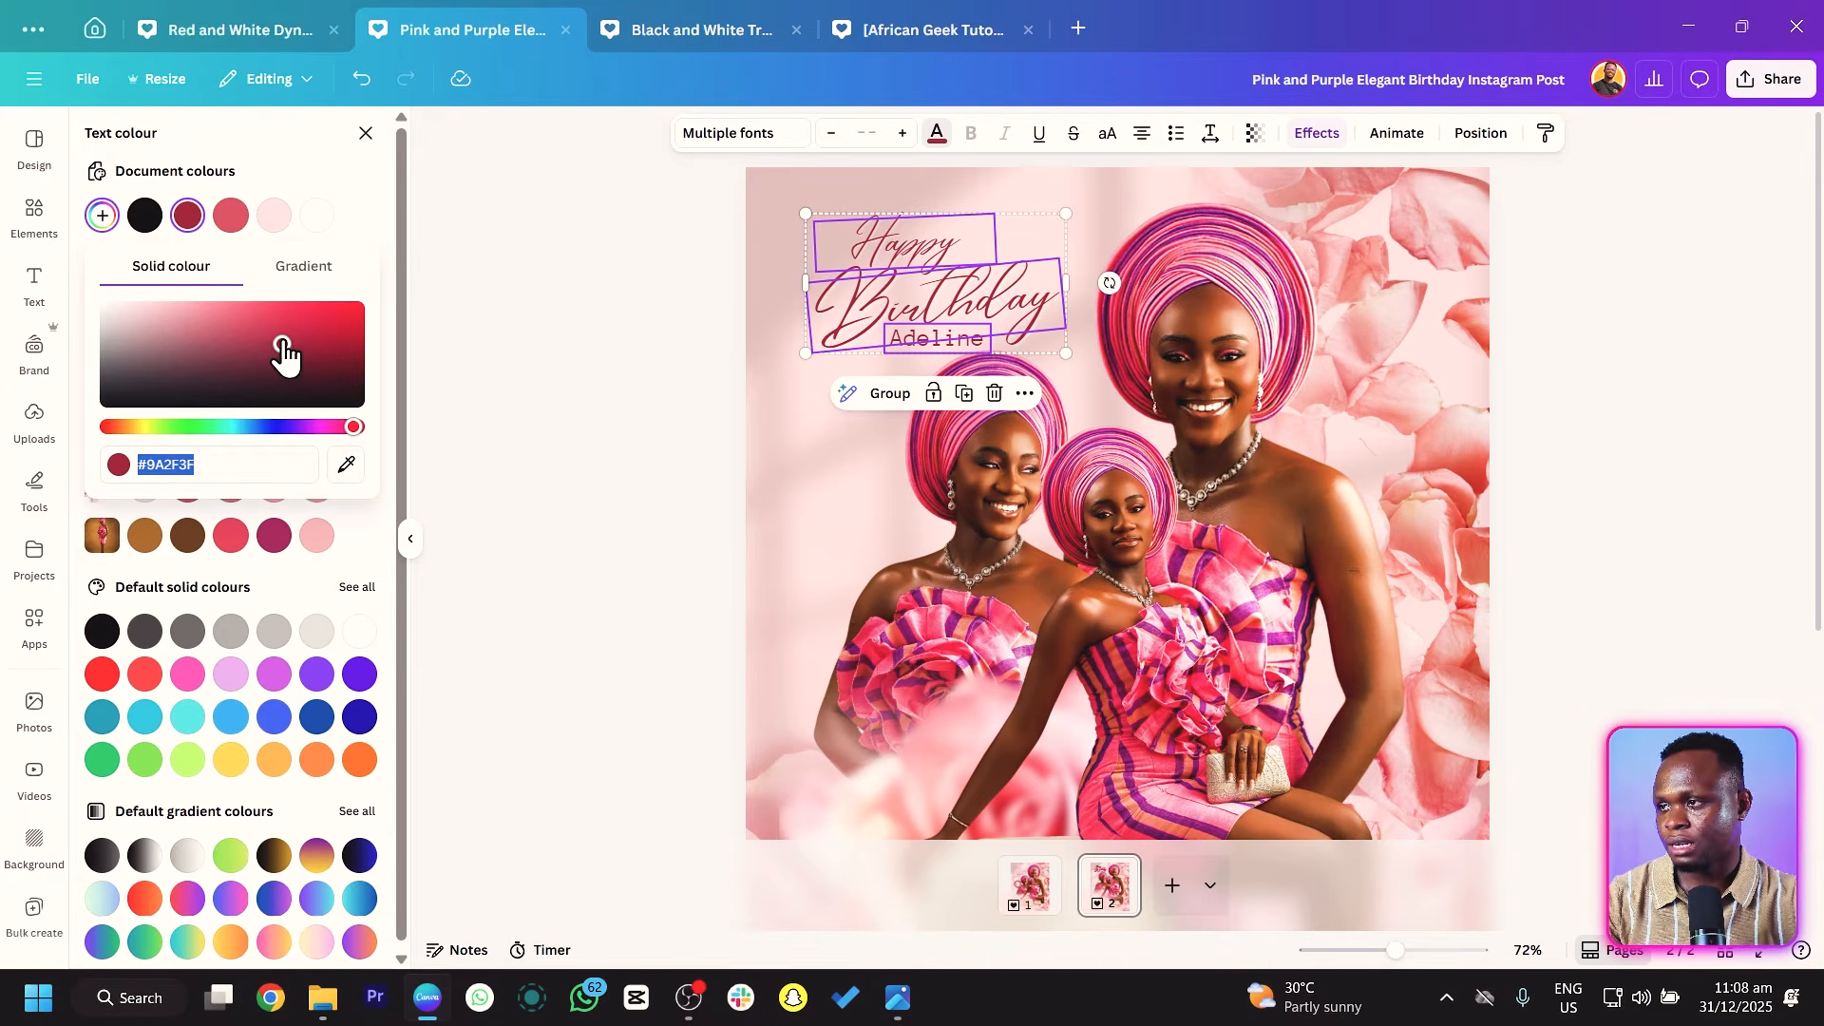
{"action": "left_click_drag", "start_coordinate": [282, 344], "coordinate": [287, 328]}
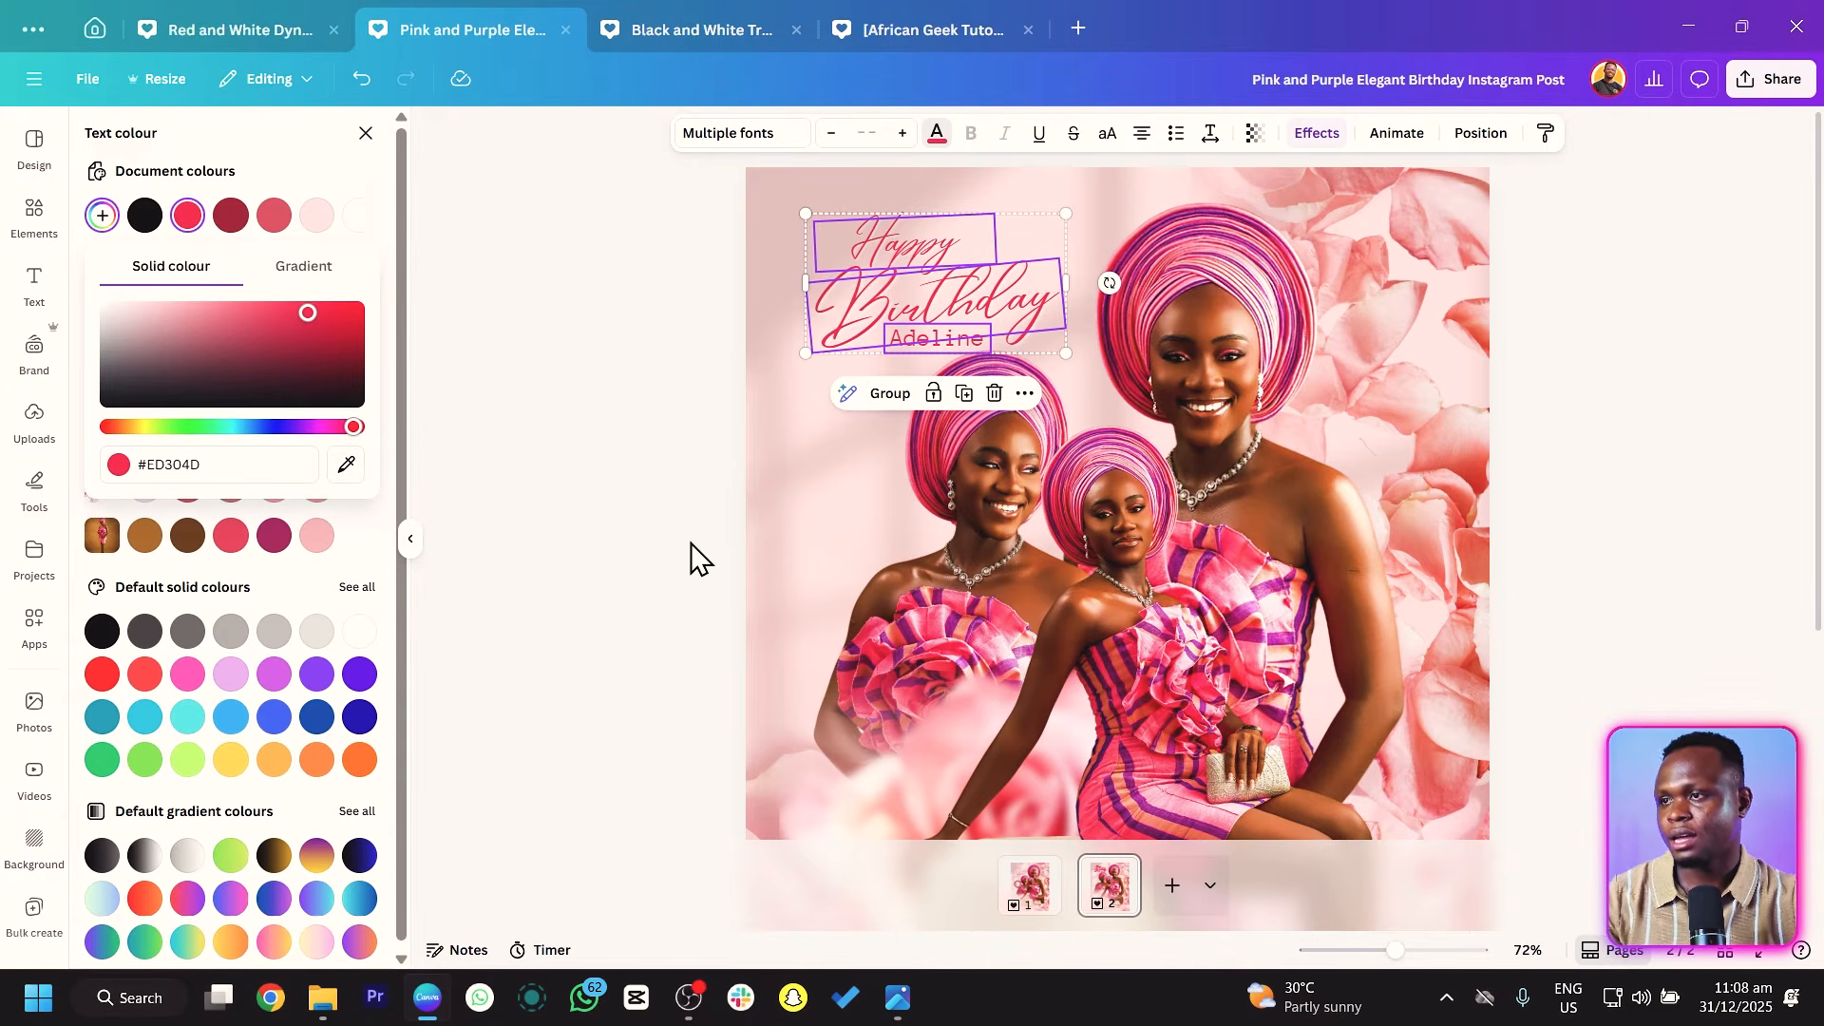
{"action": "left_click", "coordinate": [620, 551]}
Examine the hex code of the custom colour used on the "Birthday" text.
{"action": "scroll", "coordinate": [622, 551], "scroll_direction": "down", "scroll_amount": 2}
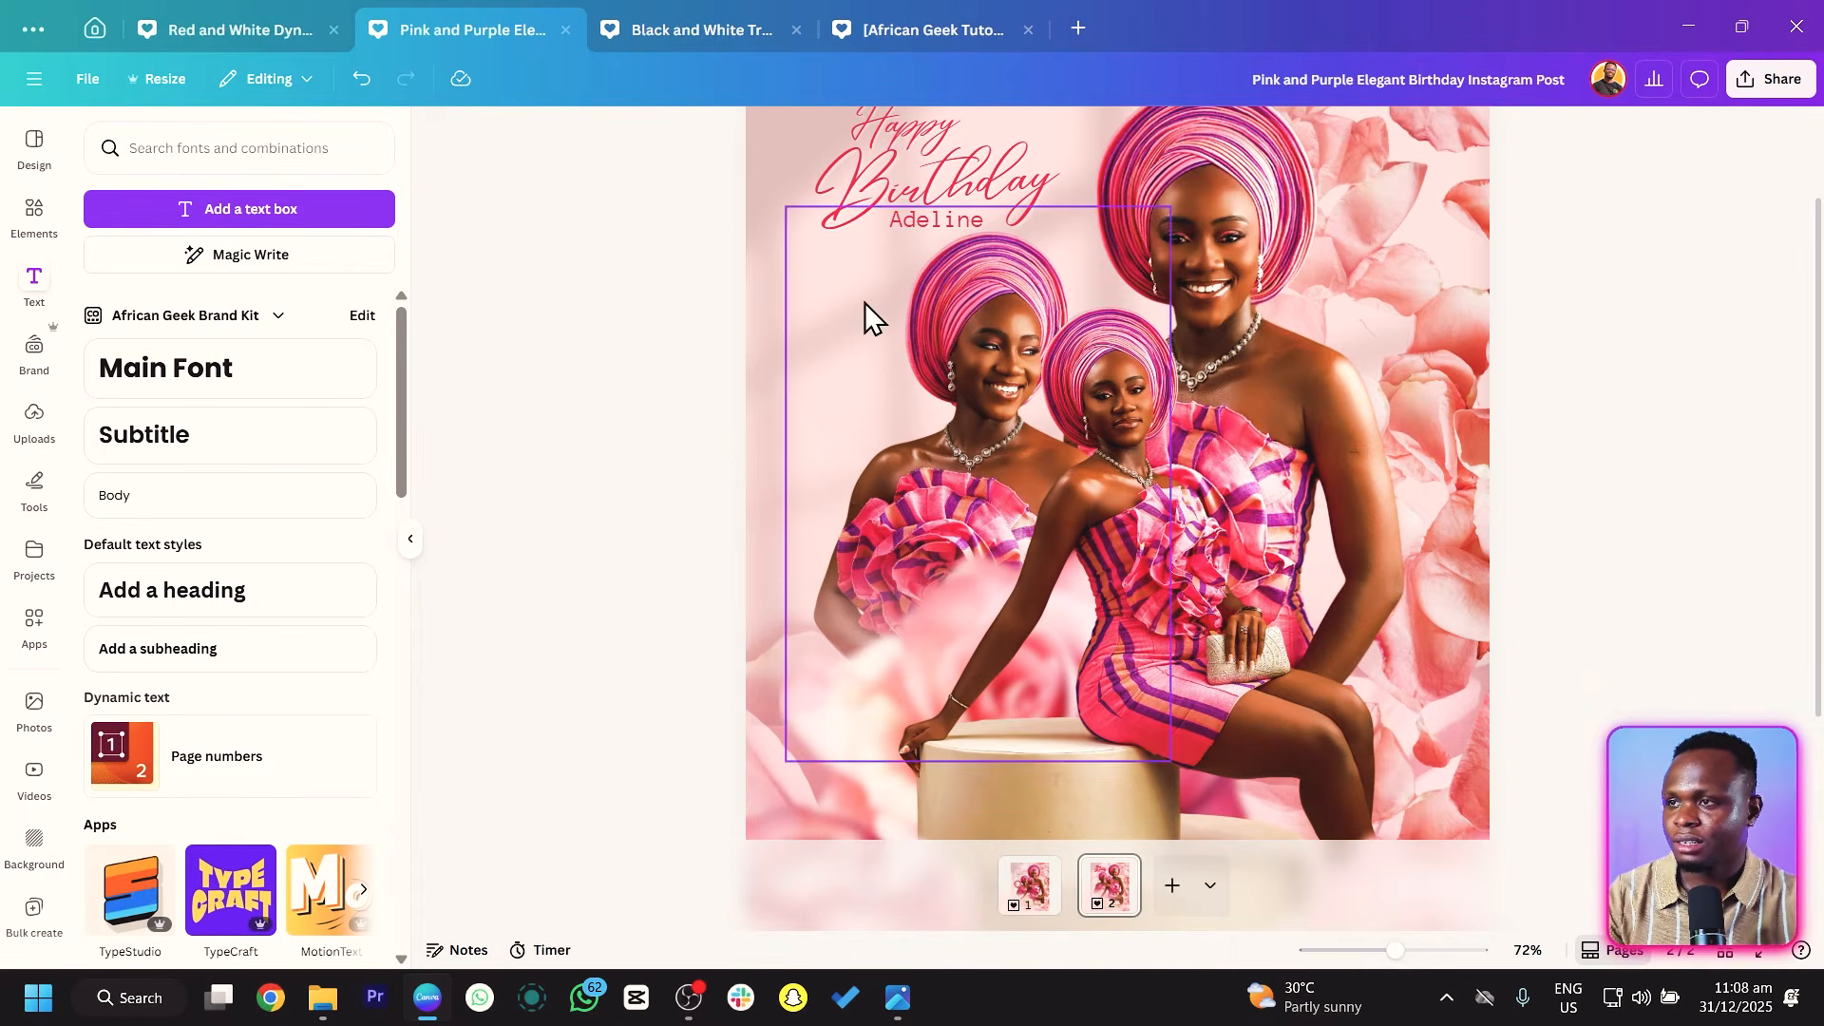
{"action": "left_click", "coordinate": [929, 184]}
{"action": "left_click", "coordinate": [936, 134]}
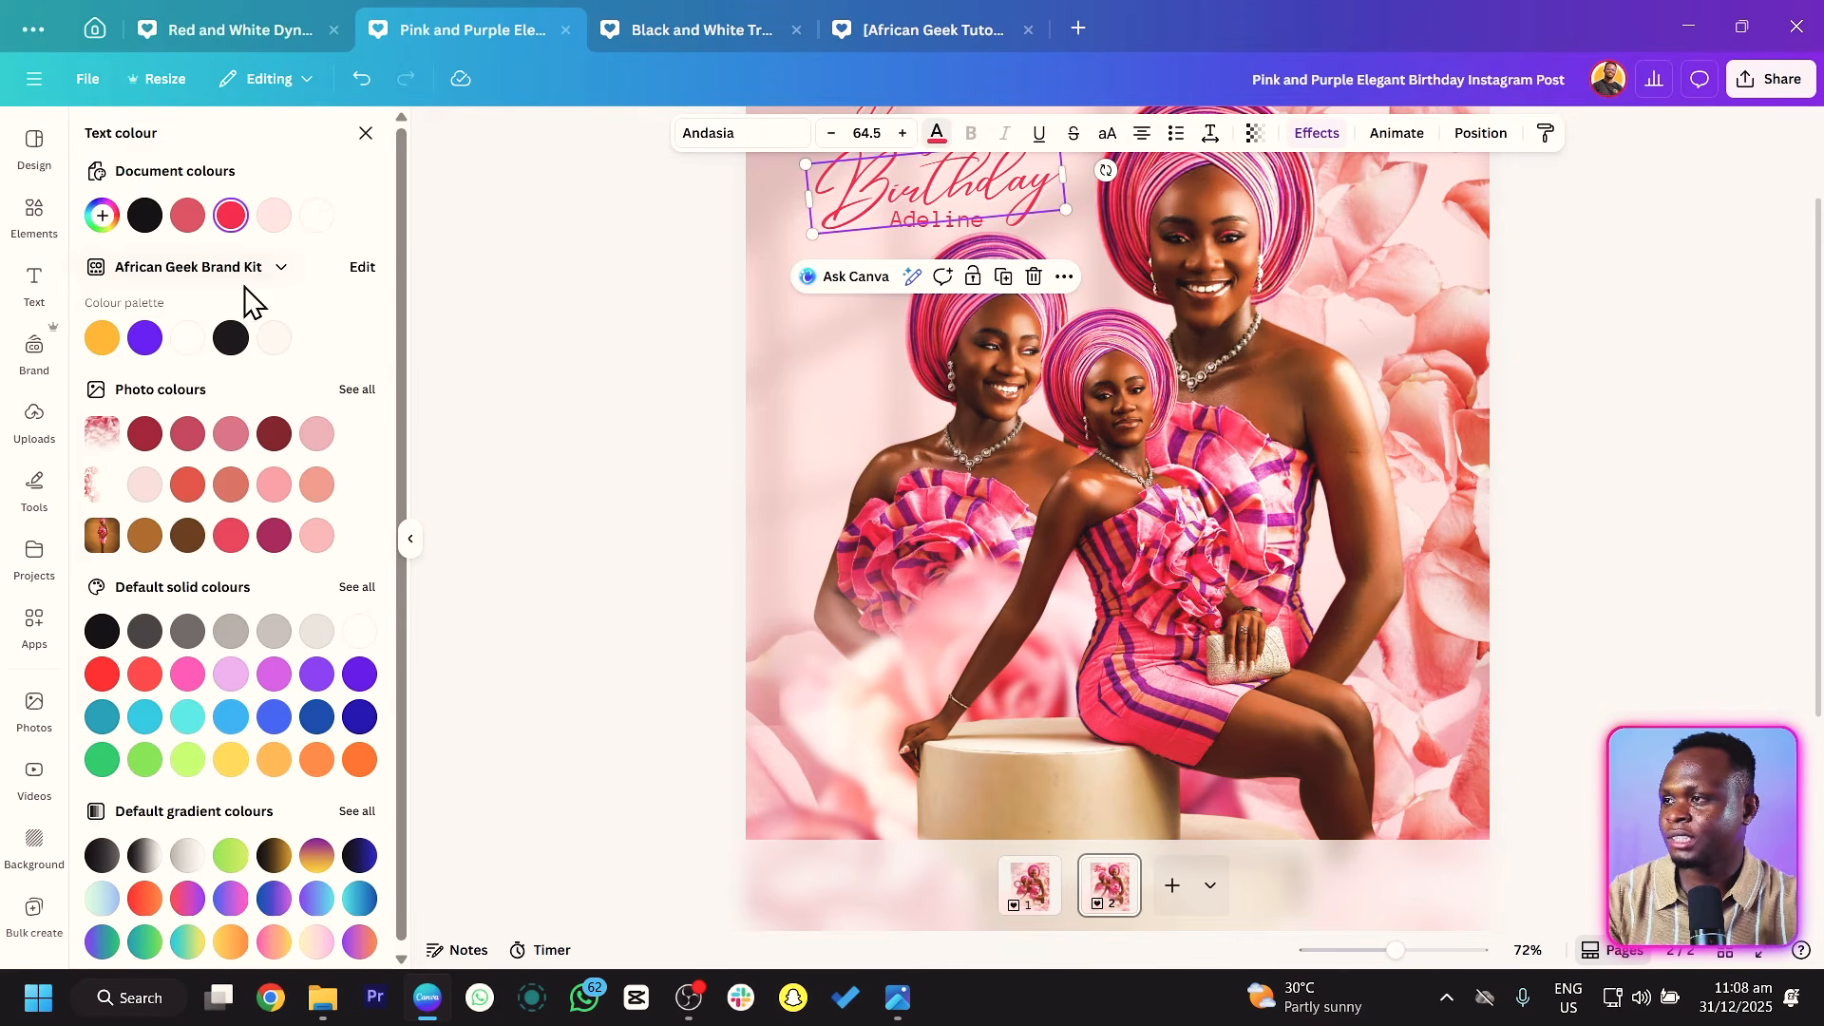
{"action": "left_click", "coordinate": [102, 217]}
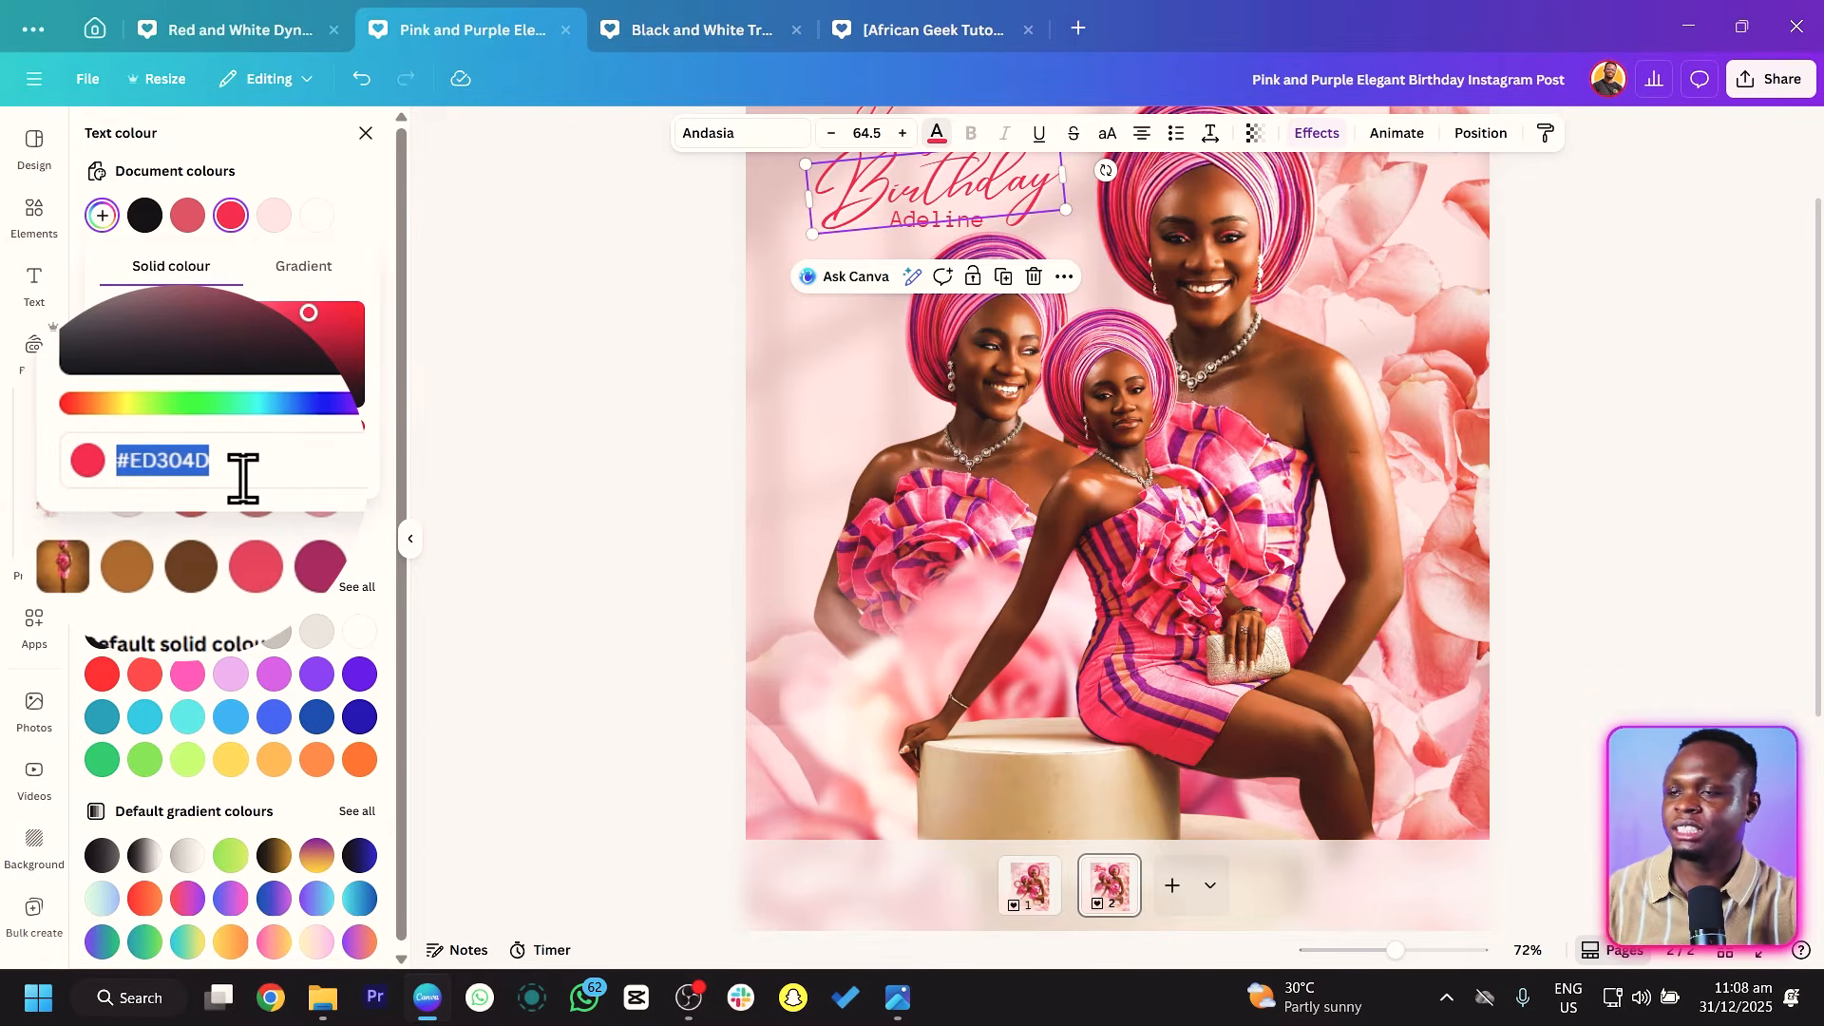
{"action": "left_click", "coordinate": [729, 317]}
{"action": "left_click", "coordinate": [656, 444]}
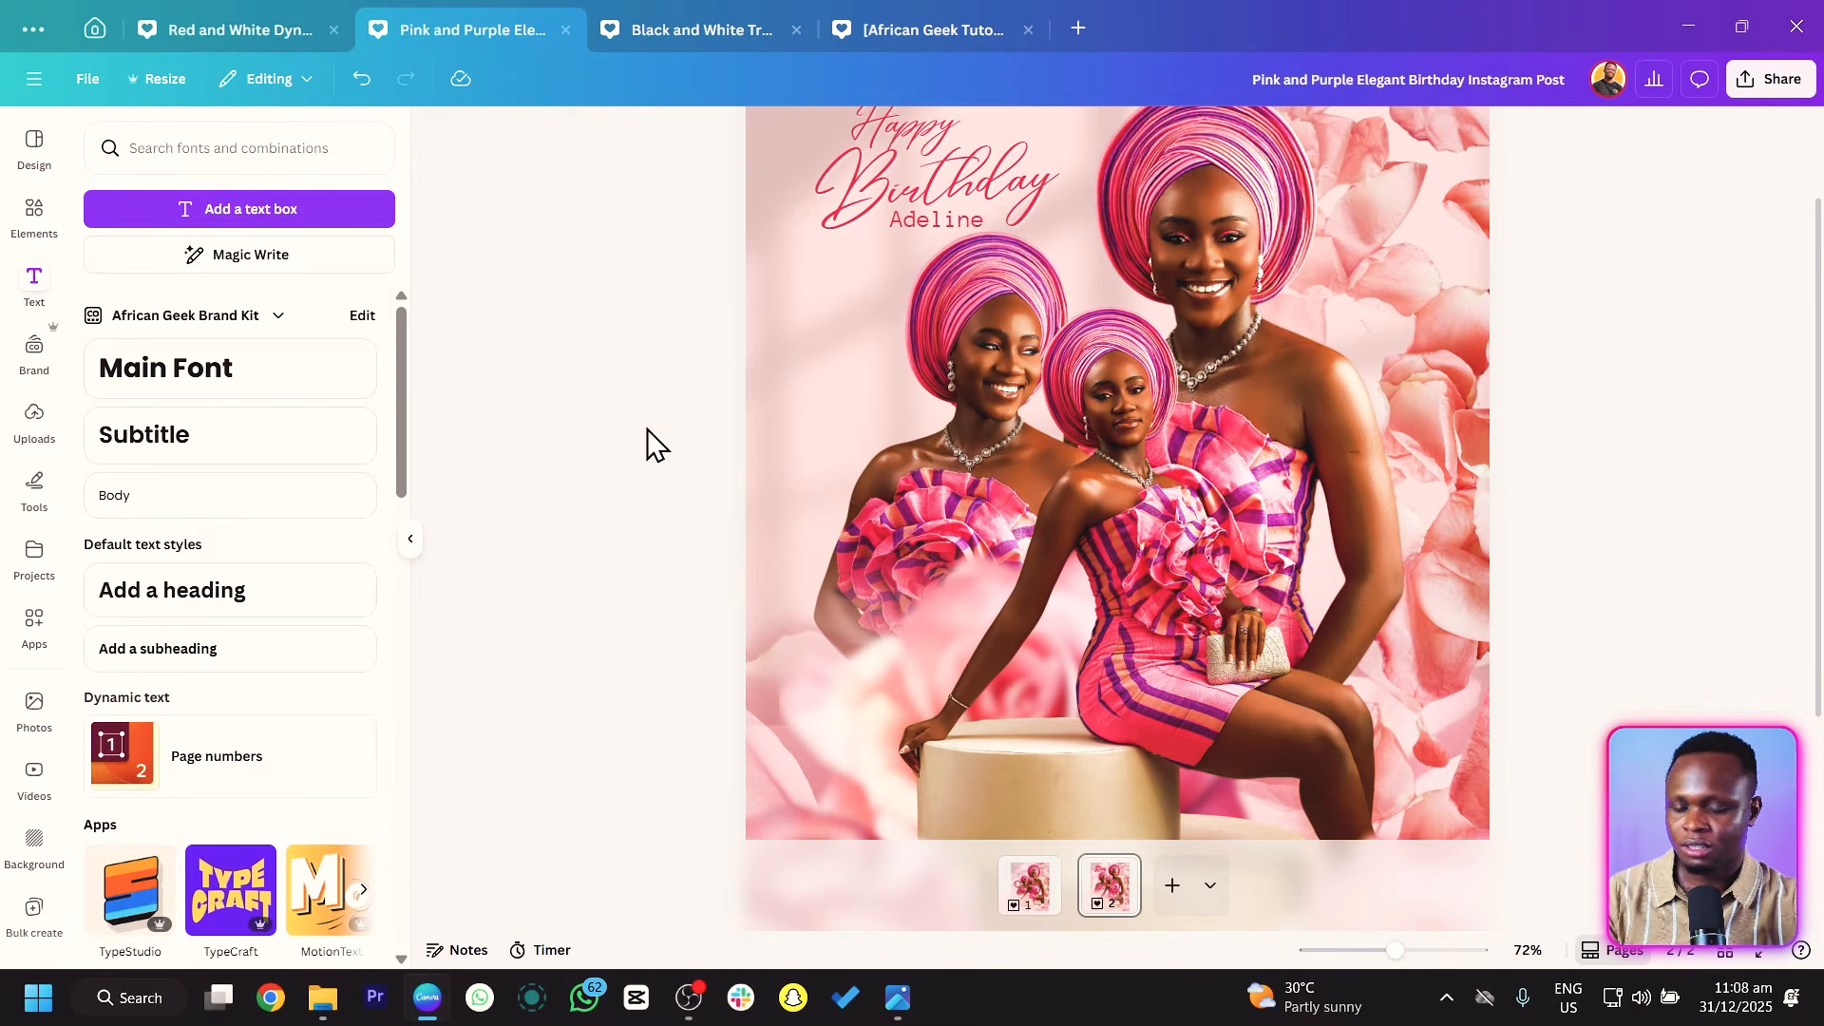
Add a filled circle, scale it down and place it over the blurred flowers in the design's lower-left area.
{"action": "key", "text": "c"}
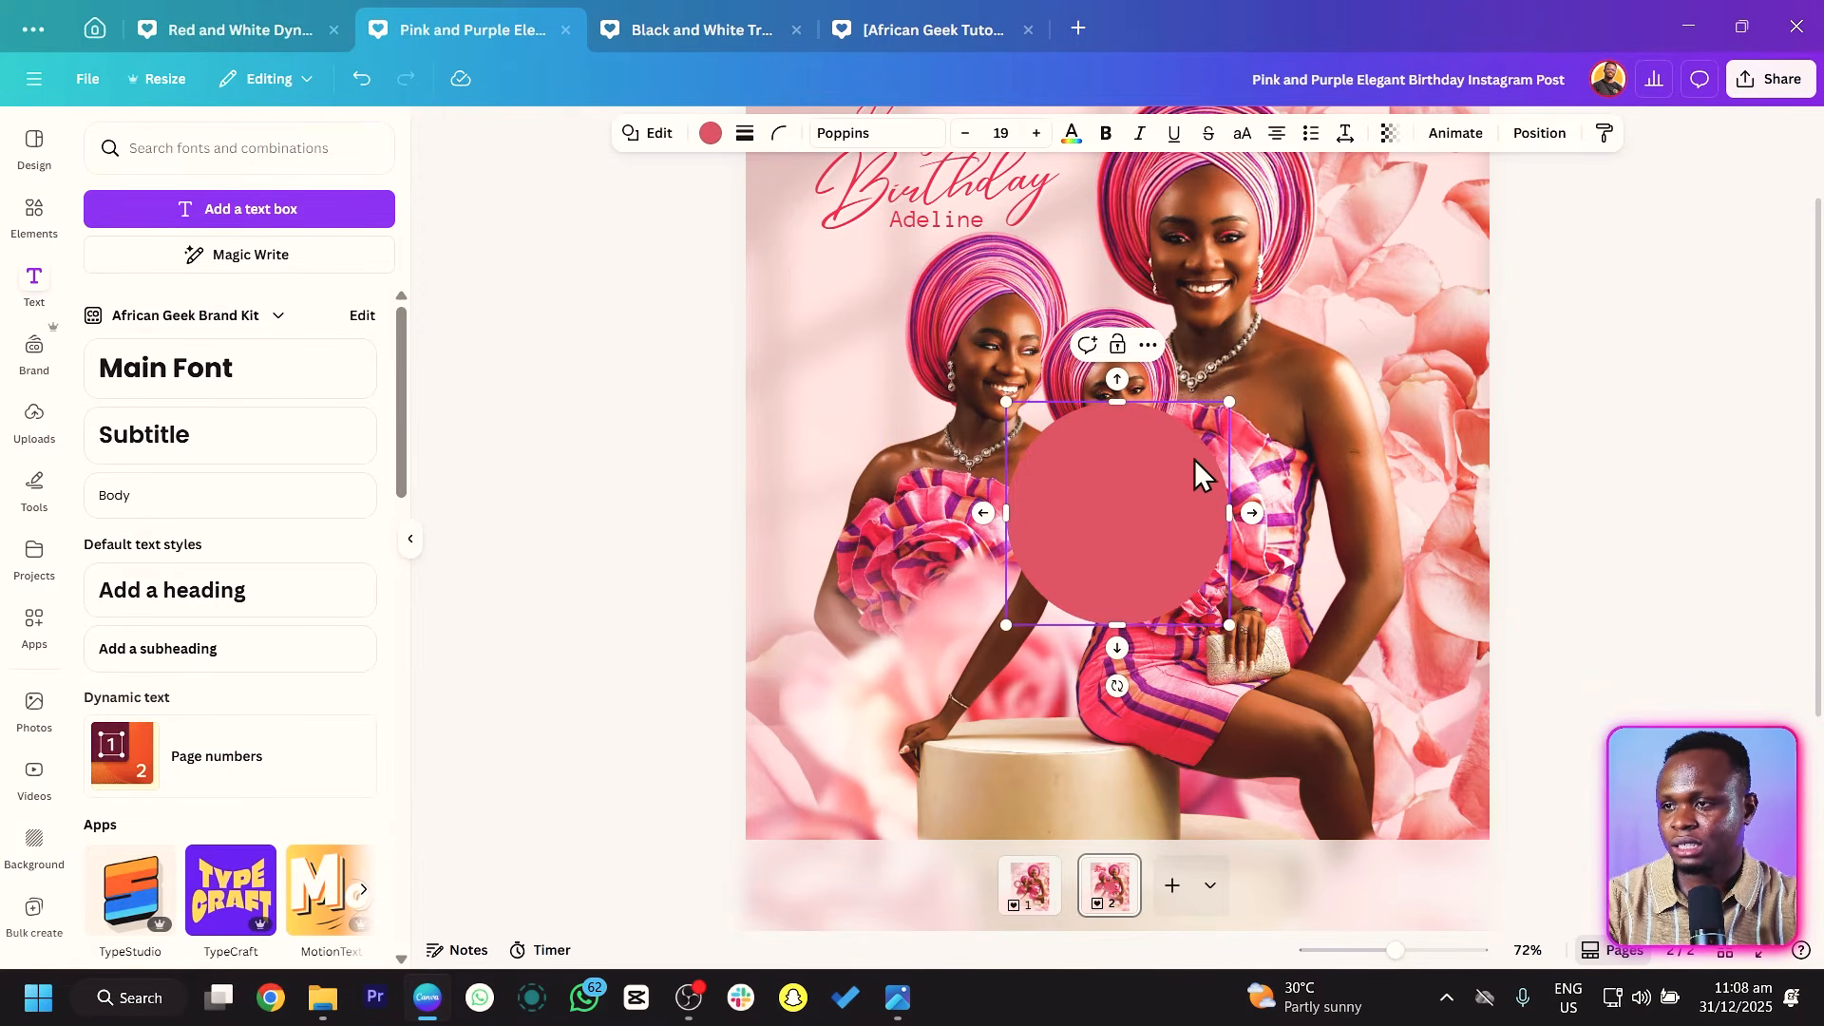
{"action": "left_click_drag", "start_coordinate": [1227, 402], "coordinate": [1151, 480]}
{"action": "left_click_drag", "start_coordinate": [1102, 582], "coordinate": [908, 671]}
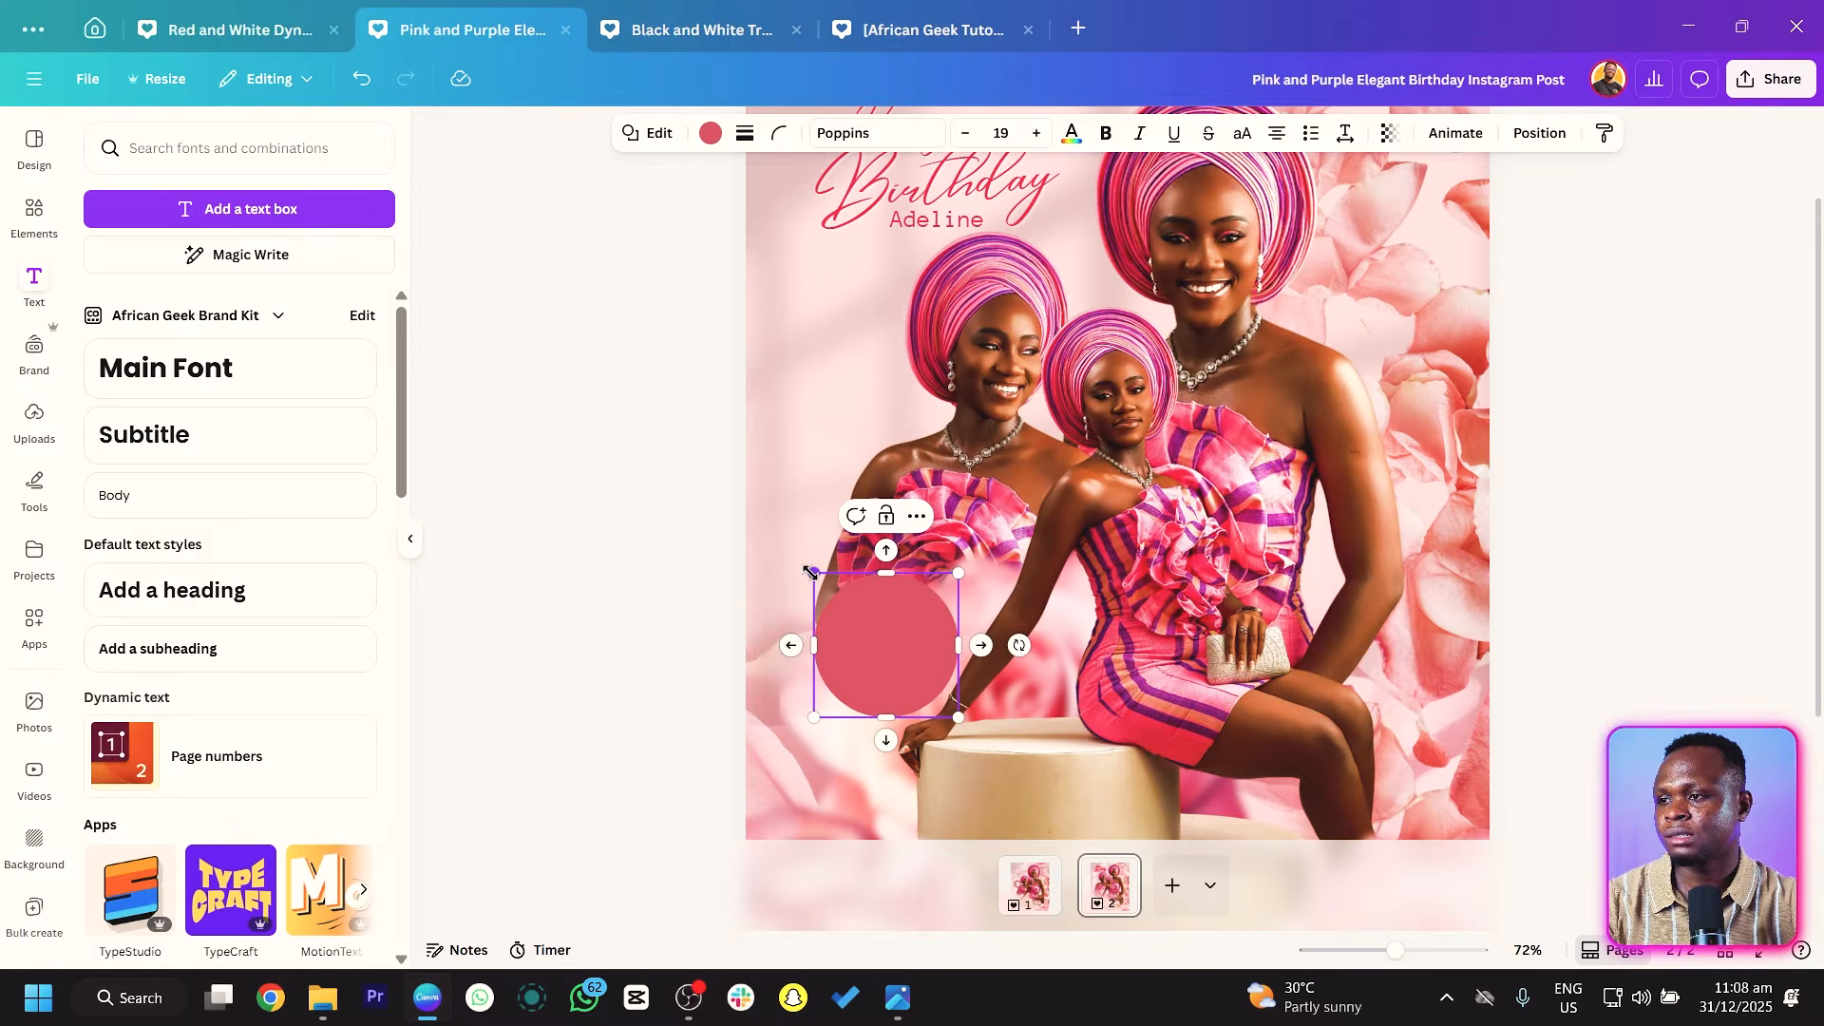
{"action": "left_click_drag", "start_coordinate": [810, 572], "coordinate": [789, 553]}
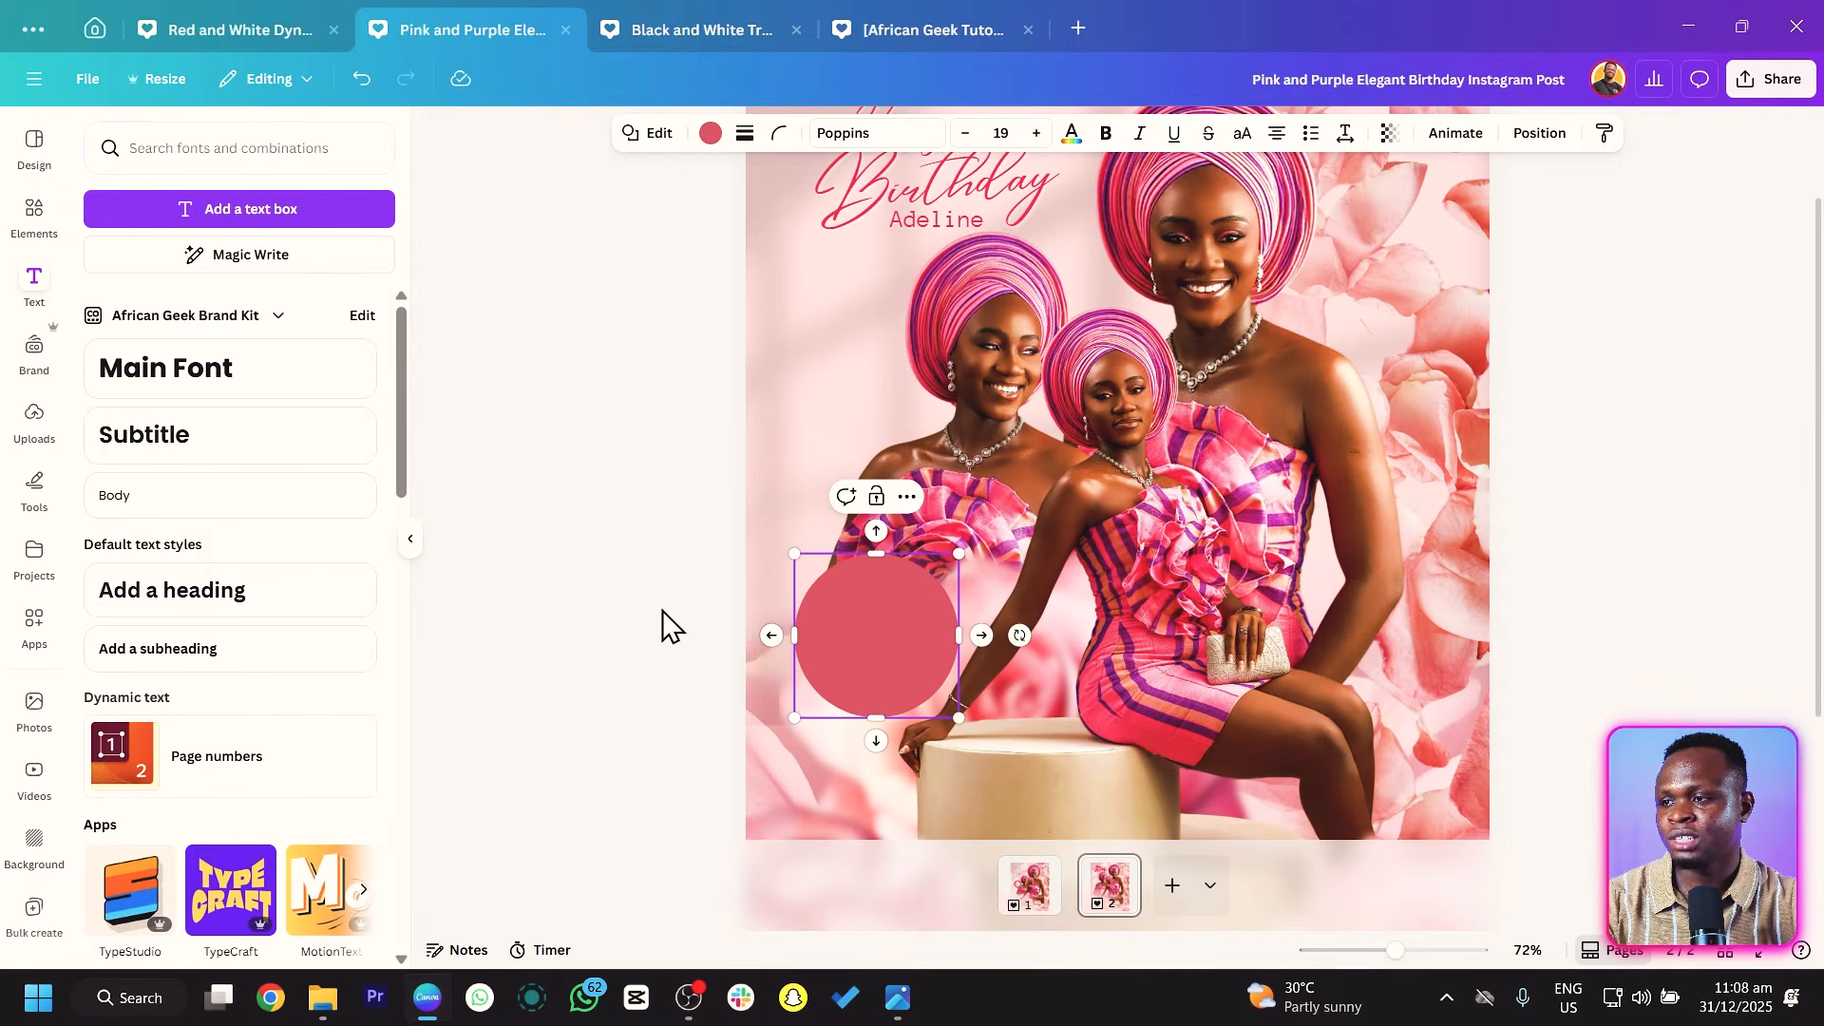
{"action": "mouse_move", "coordinate": [843, 655]}
{"action": "left_mouse_down"}
{"action": "mouse_move", "coordinate": [851, 631]}
{"action": "mouse_move", "coordinate": [848, 649]}
{"action": "left_mouse_up"}
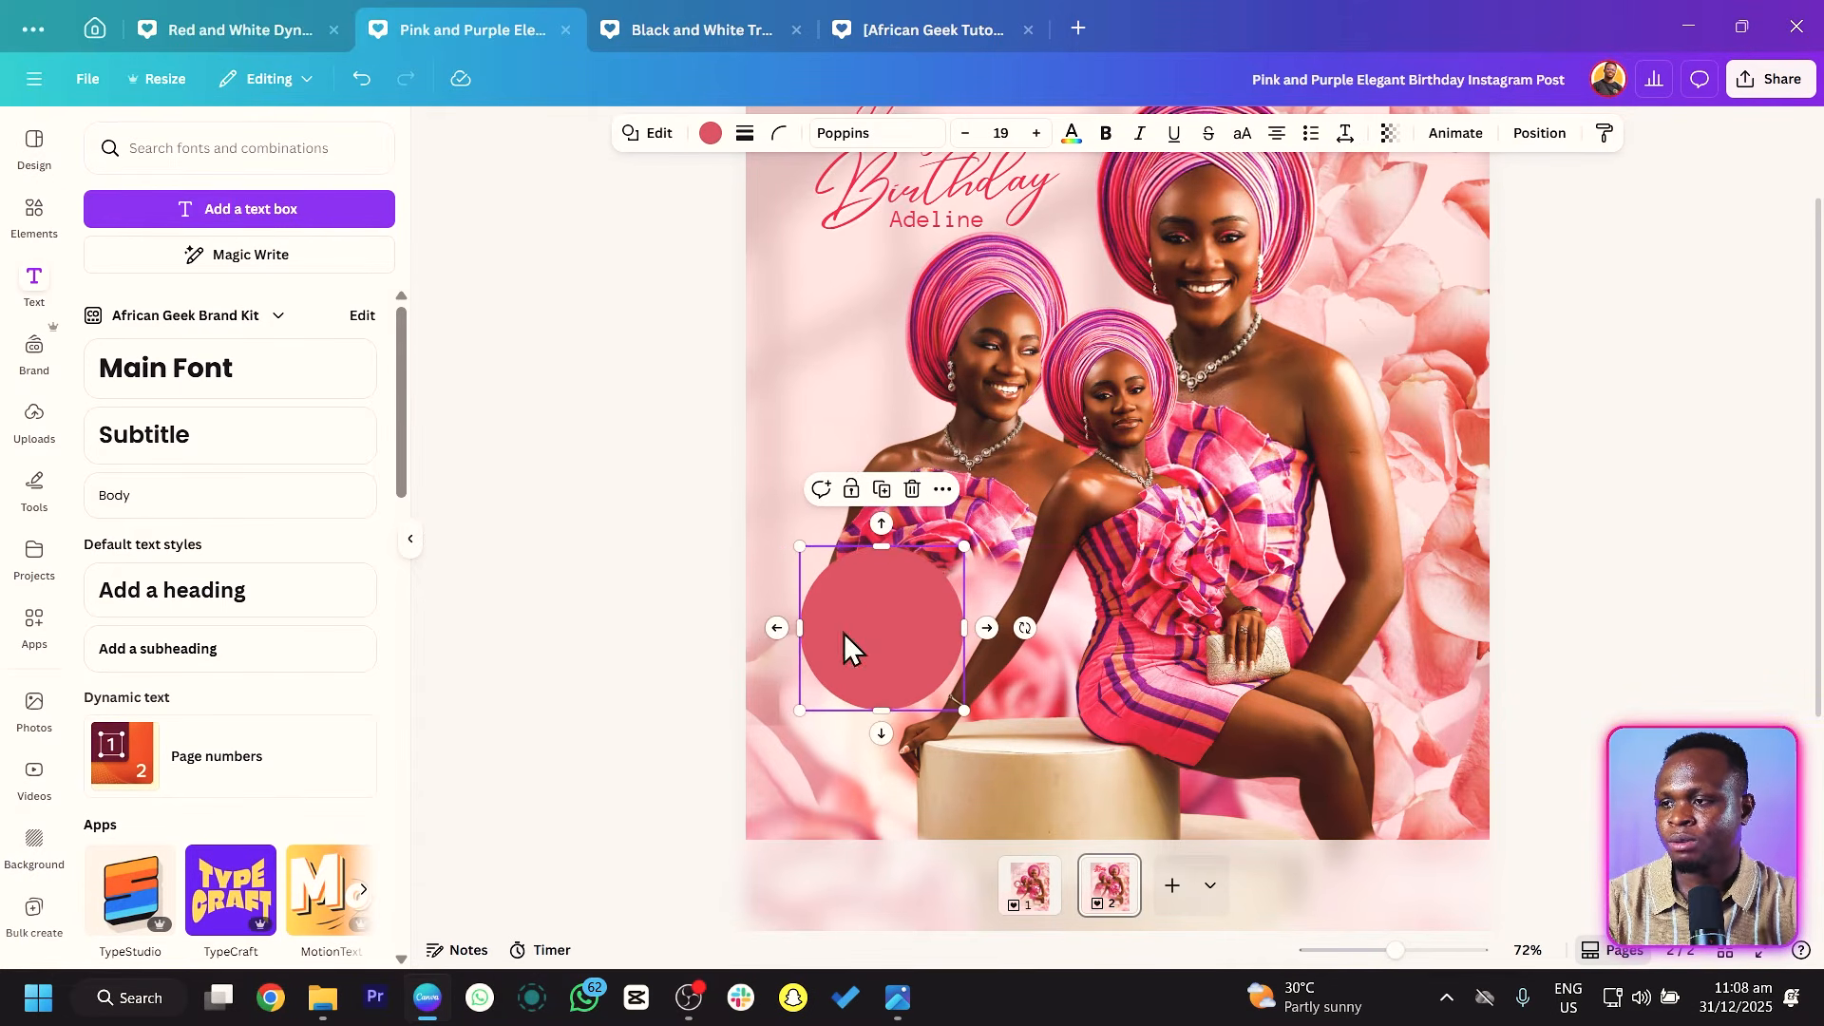
{"action": "left_click", "coordinate": [608, 655]}
{"action": "key", "text": "c"}
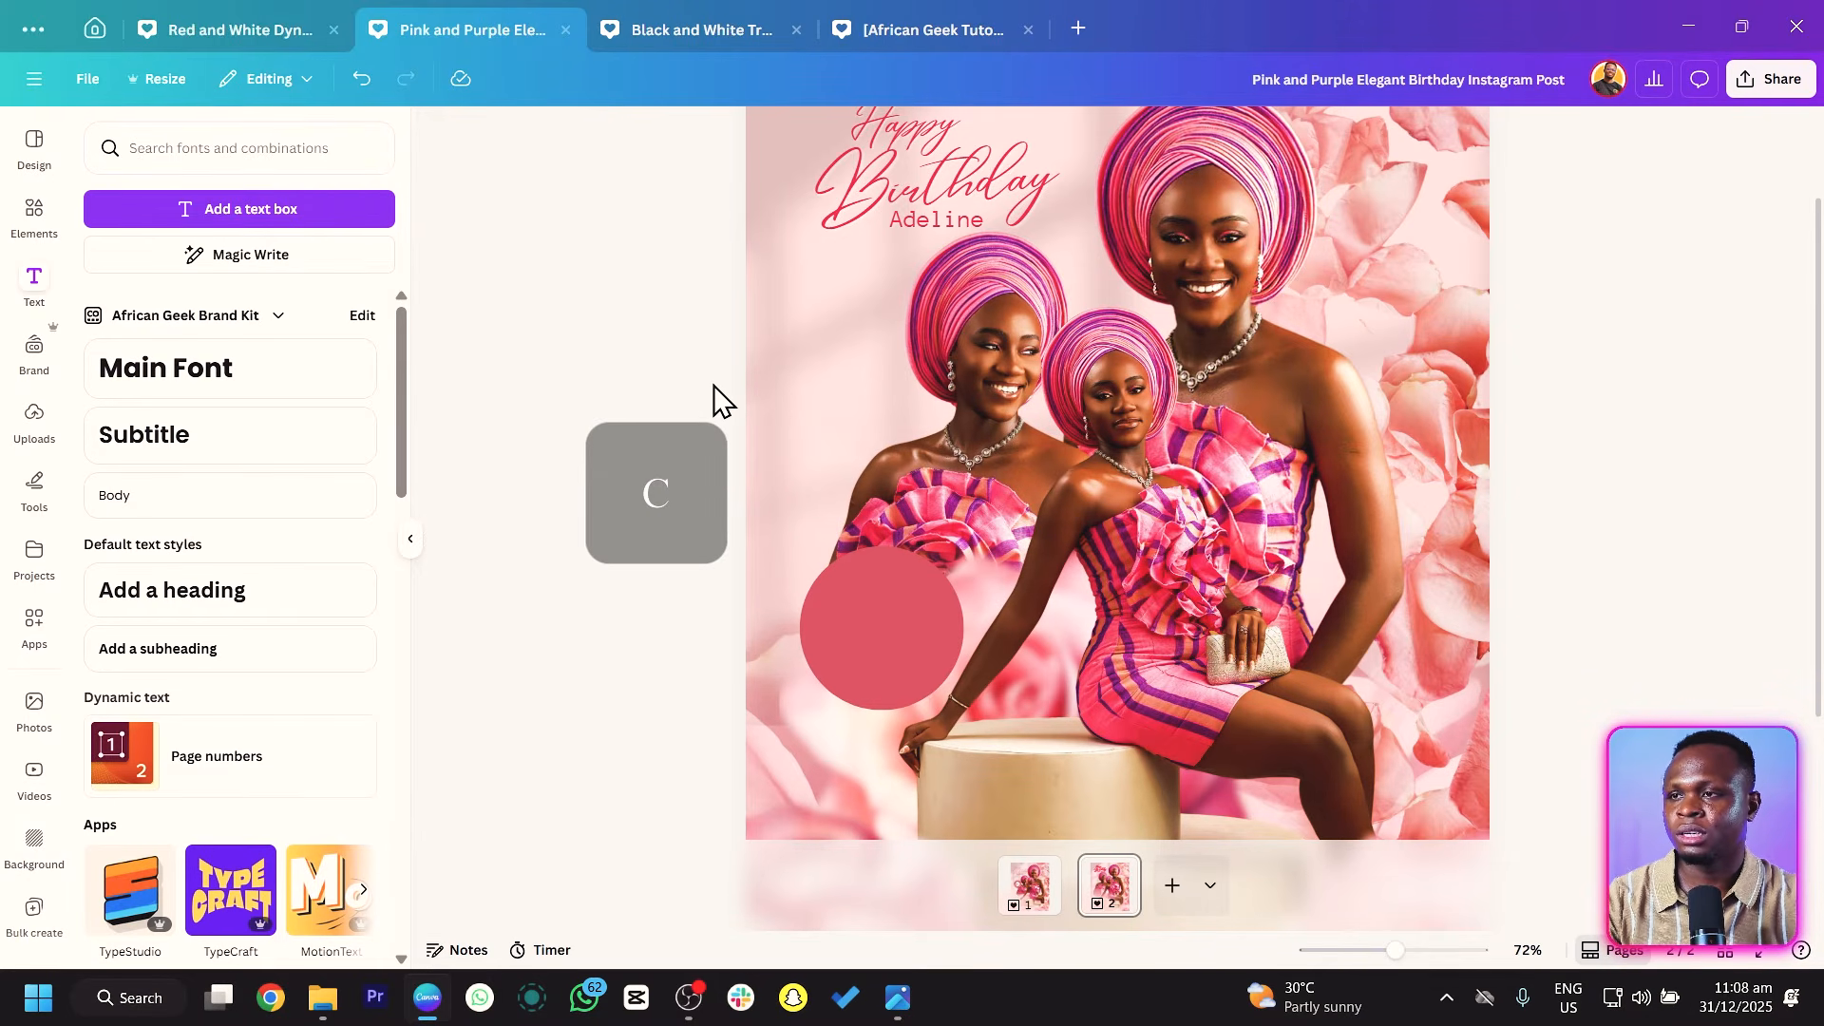
{"action": "key", "text": "c"}
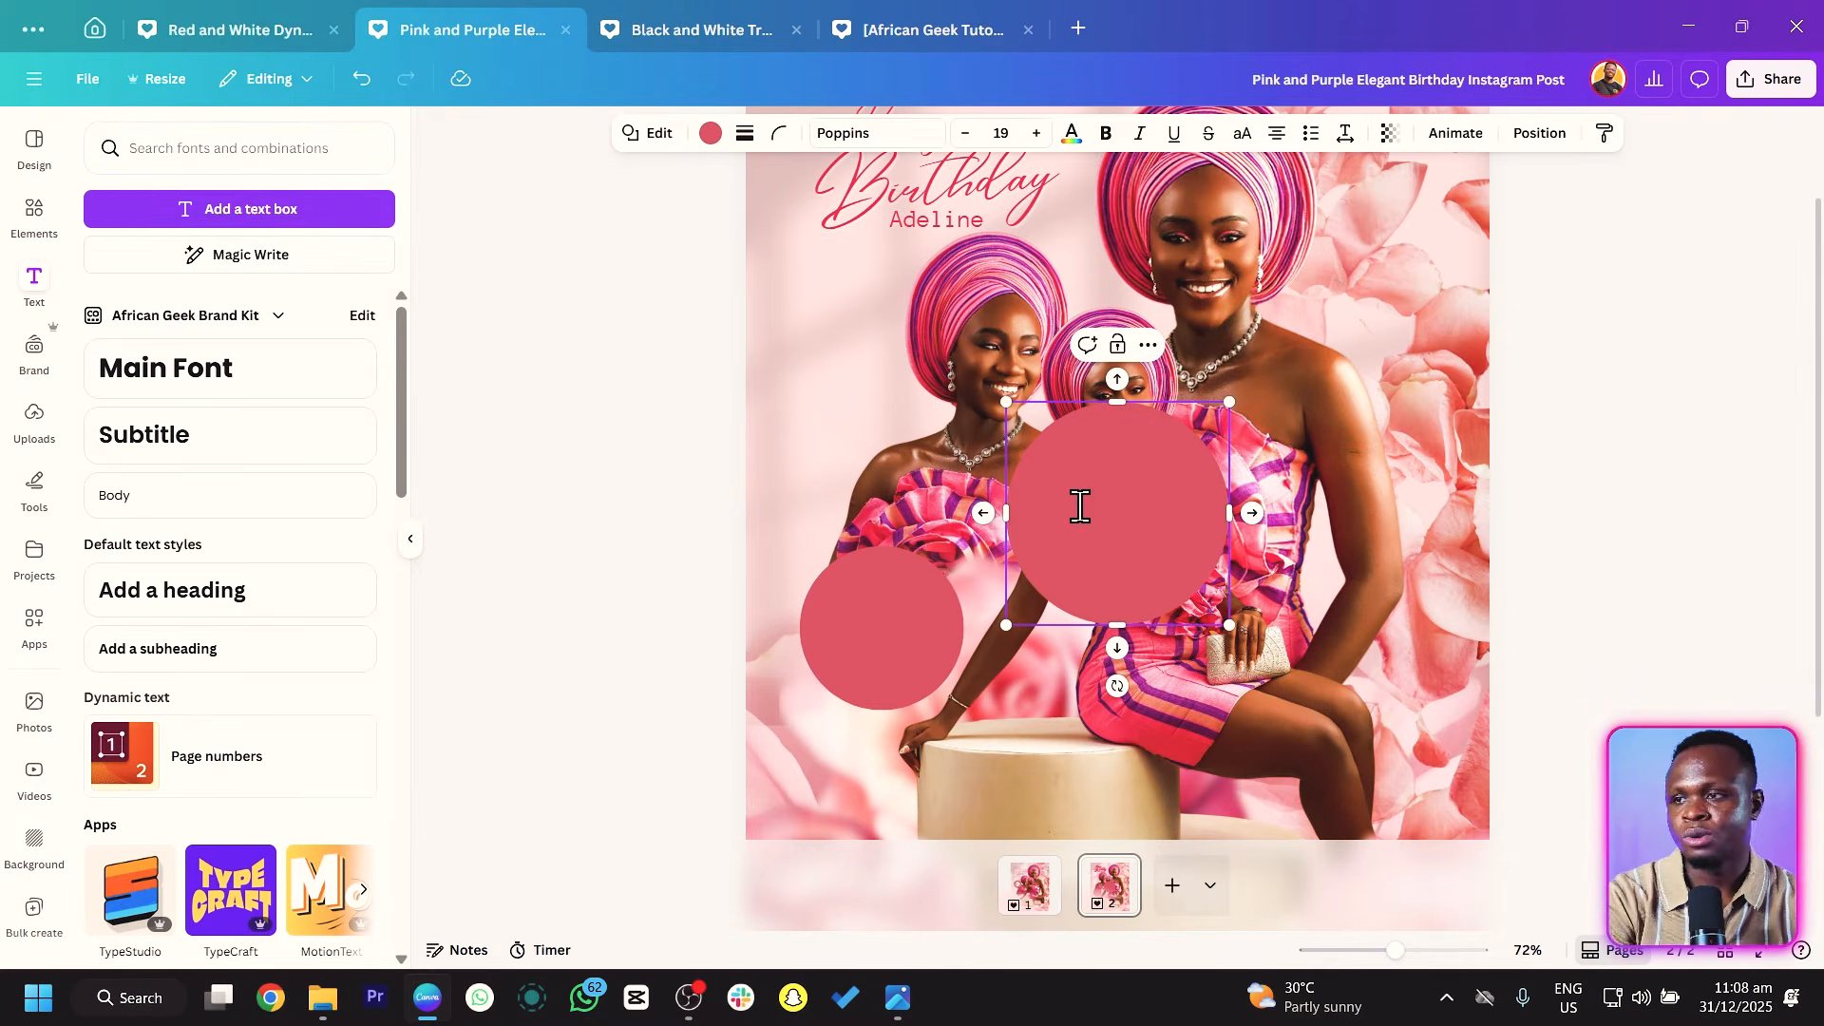
{"action": "key", "text": "Delete"}
Recolour the circle over the blurred flowers with the bright pinkish-red photo colour.
{"action": "left_click", "coordinate": [884, 654]}
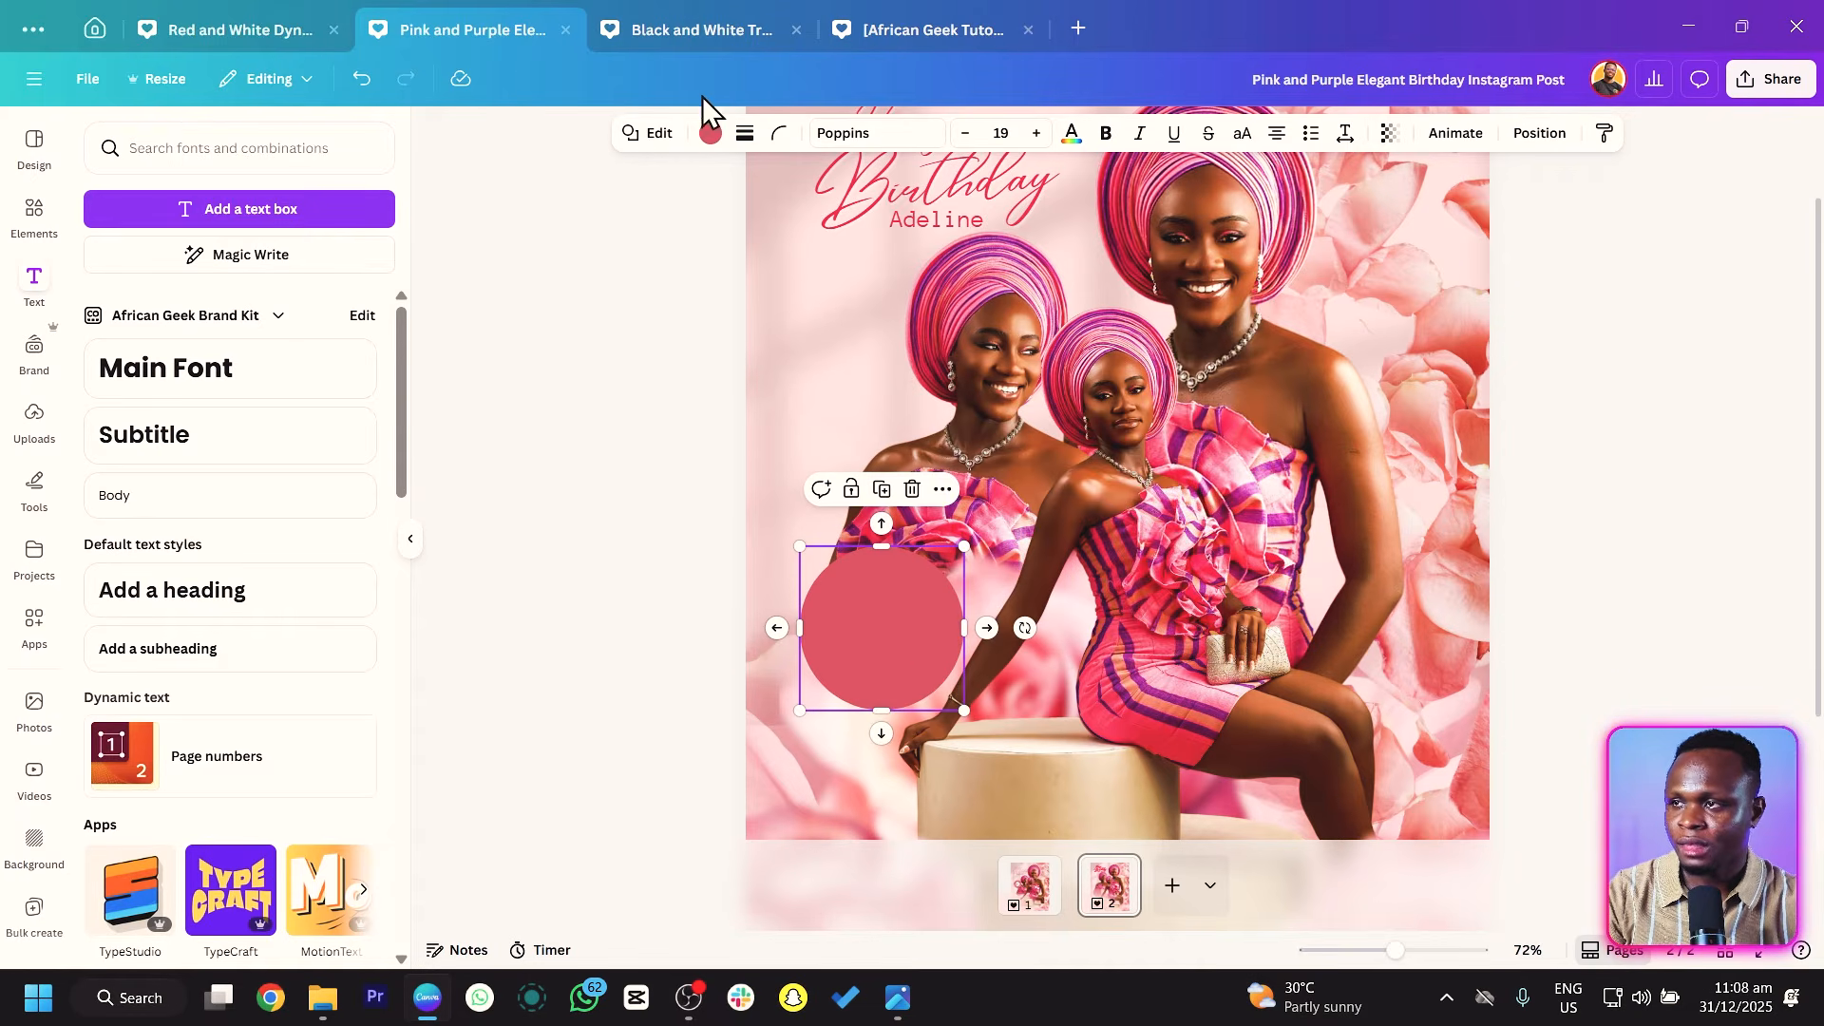
{"action": "left_click", "coordinate": [711, 133]}
{"action": "left_click", "coordinate": [231, 535]}
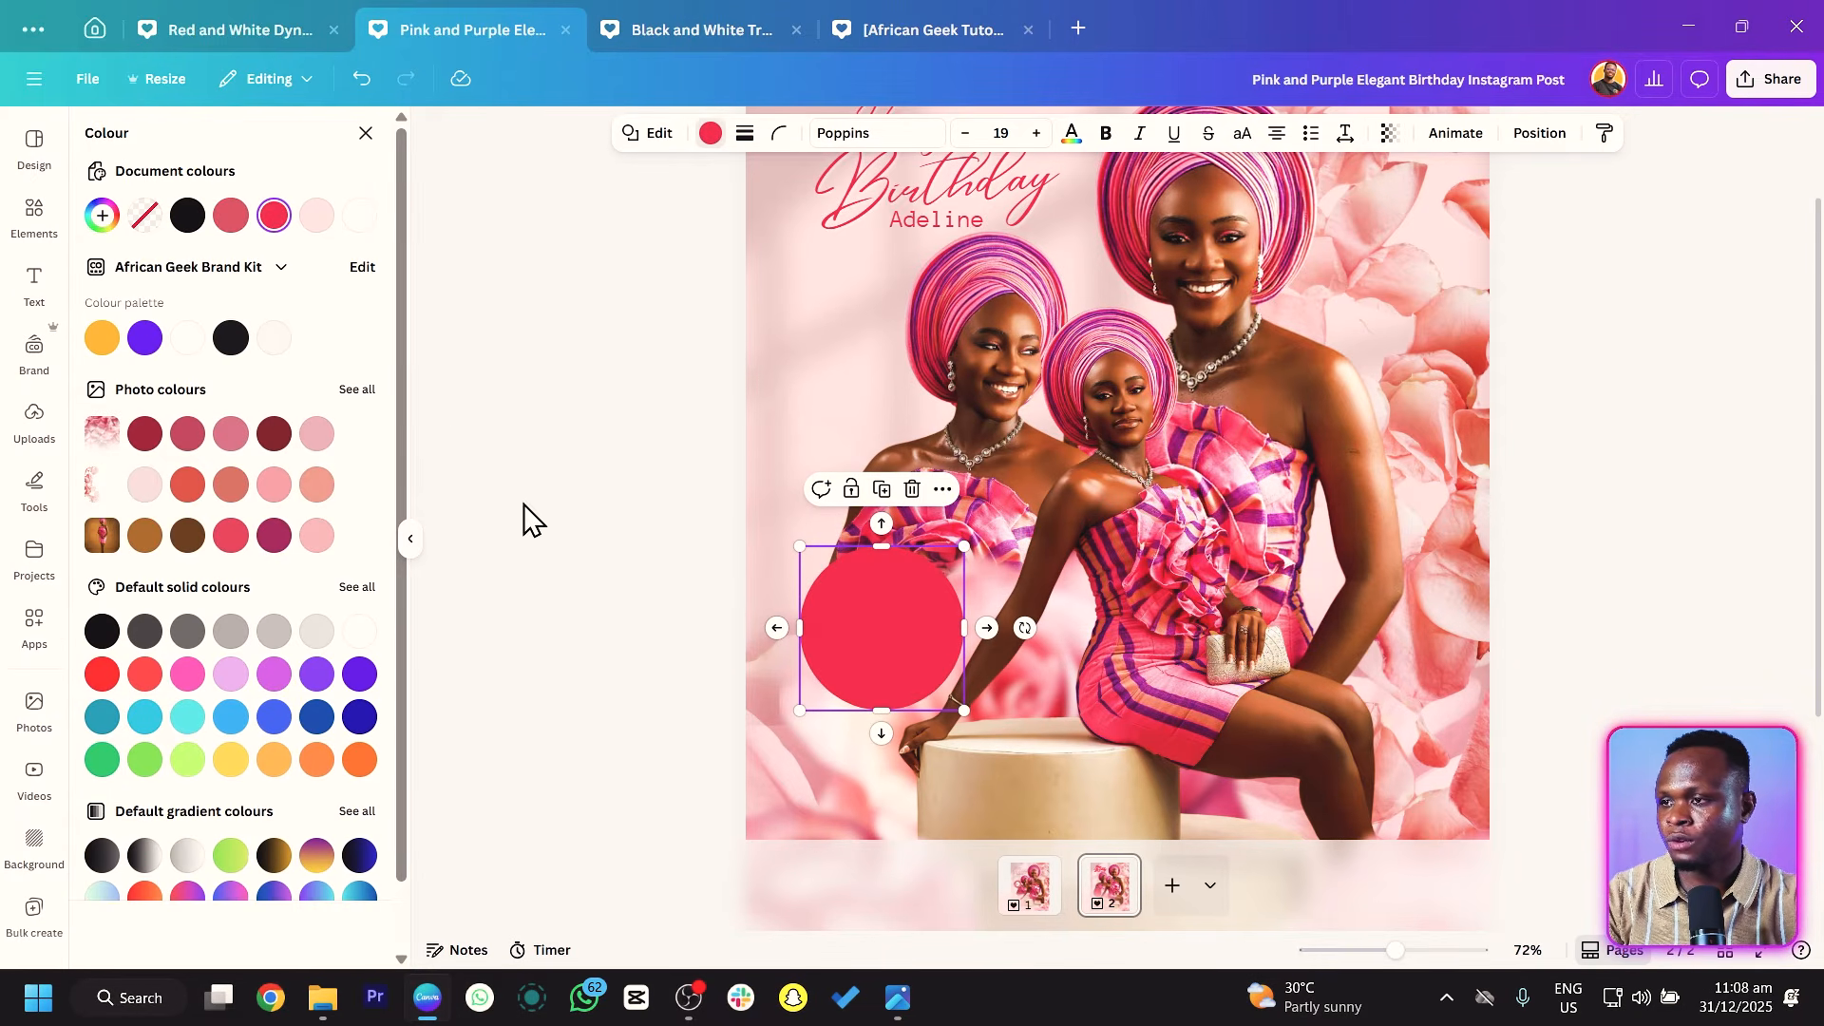
Place a smaller white duplicate of the circle centred inside the red one so the red forms a ring.
{"action": "left_click_drag", "start_coordinate": [887, 642], "coordinate": [931, 658]}
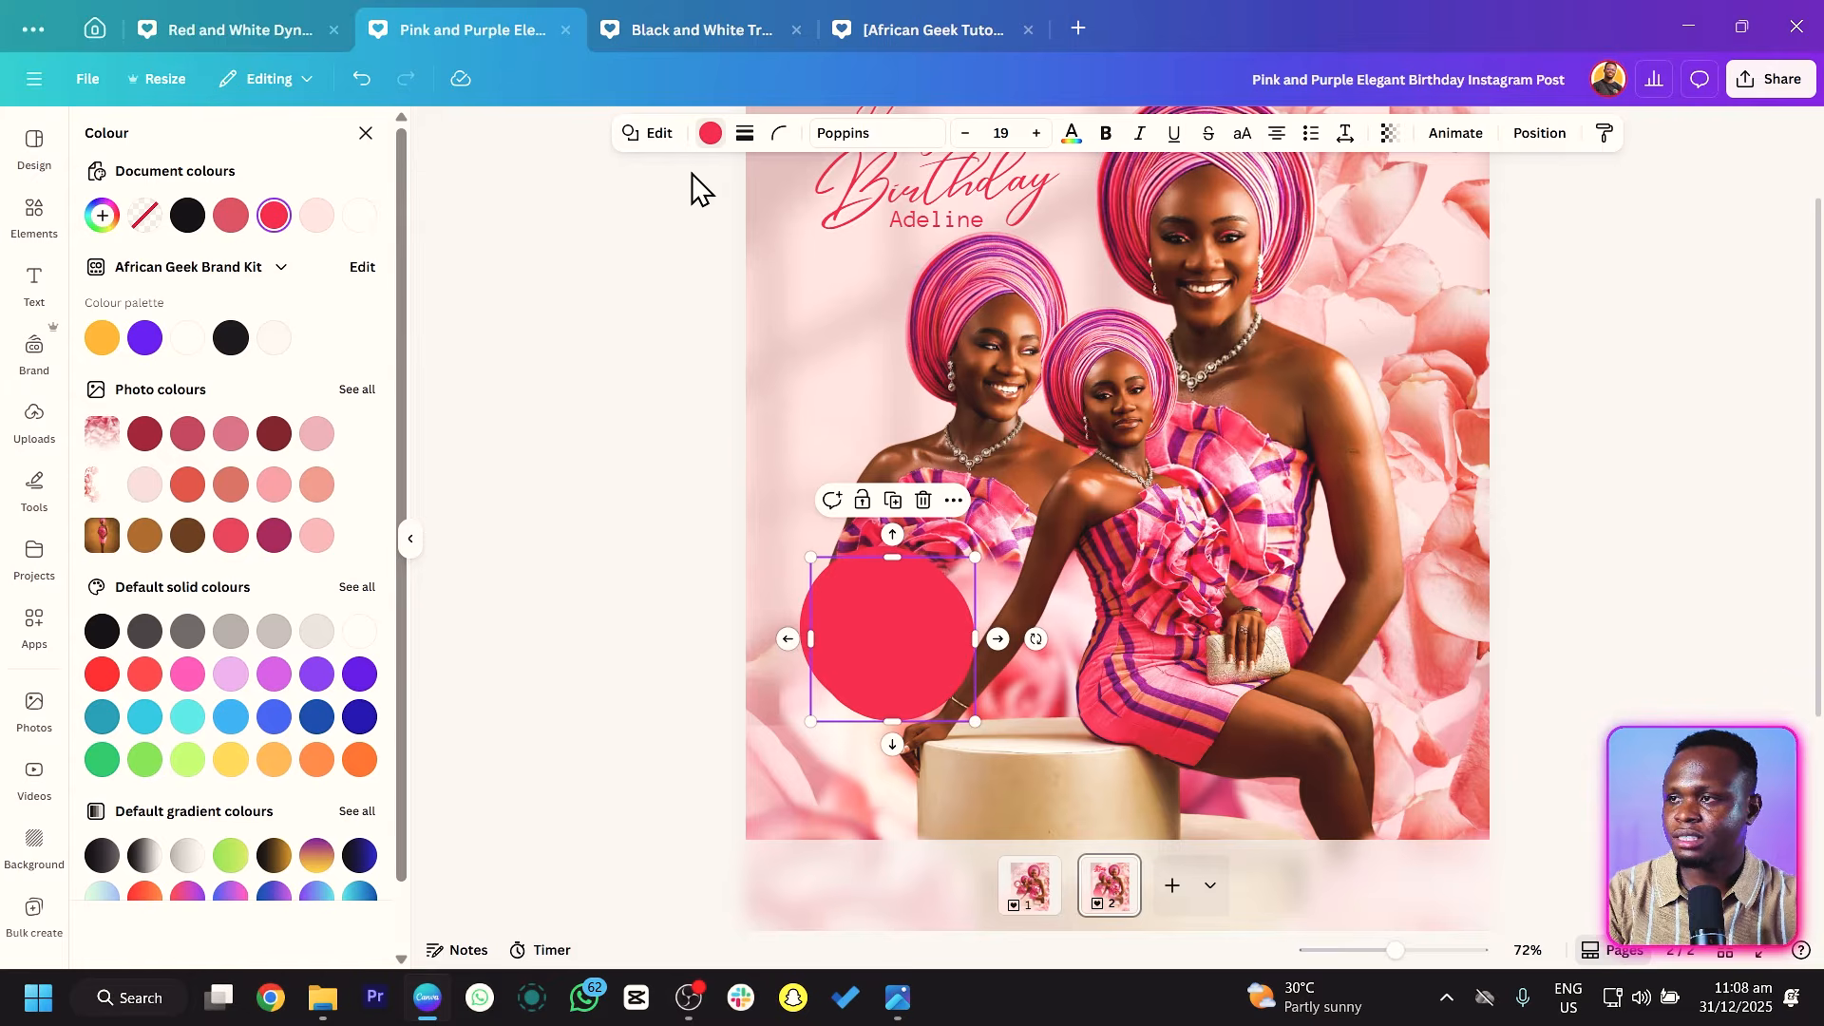
{"action": "left_click", "coordinate": [711, 135]}
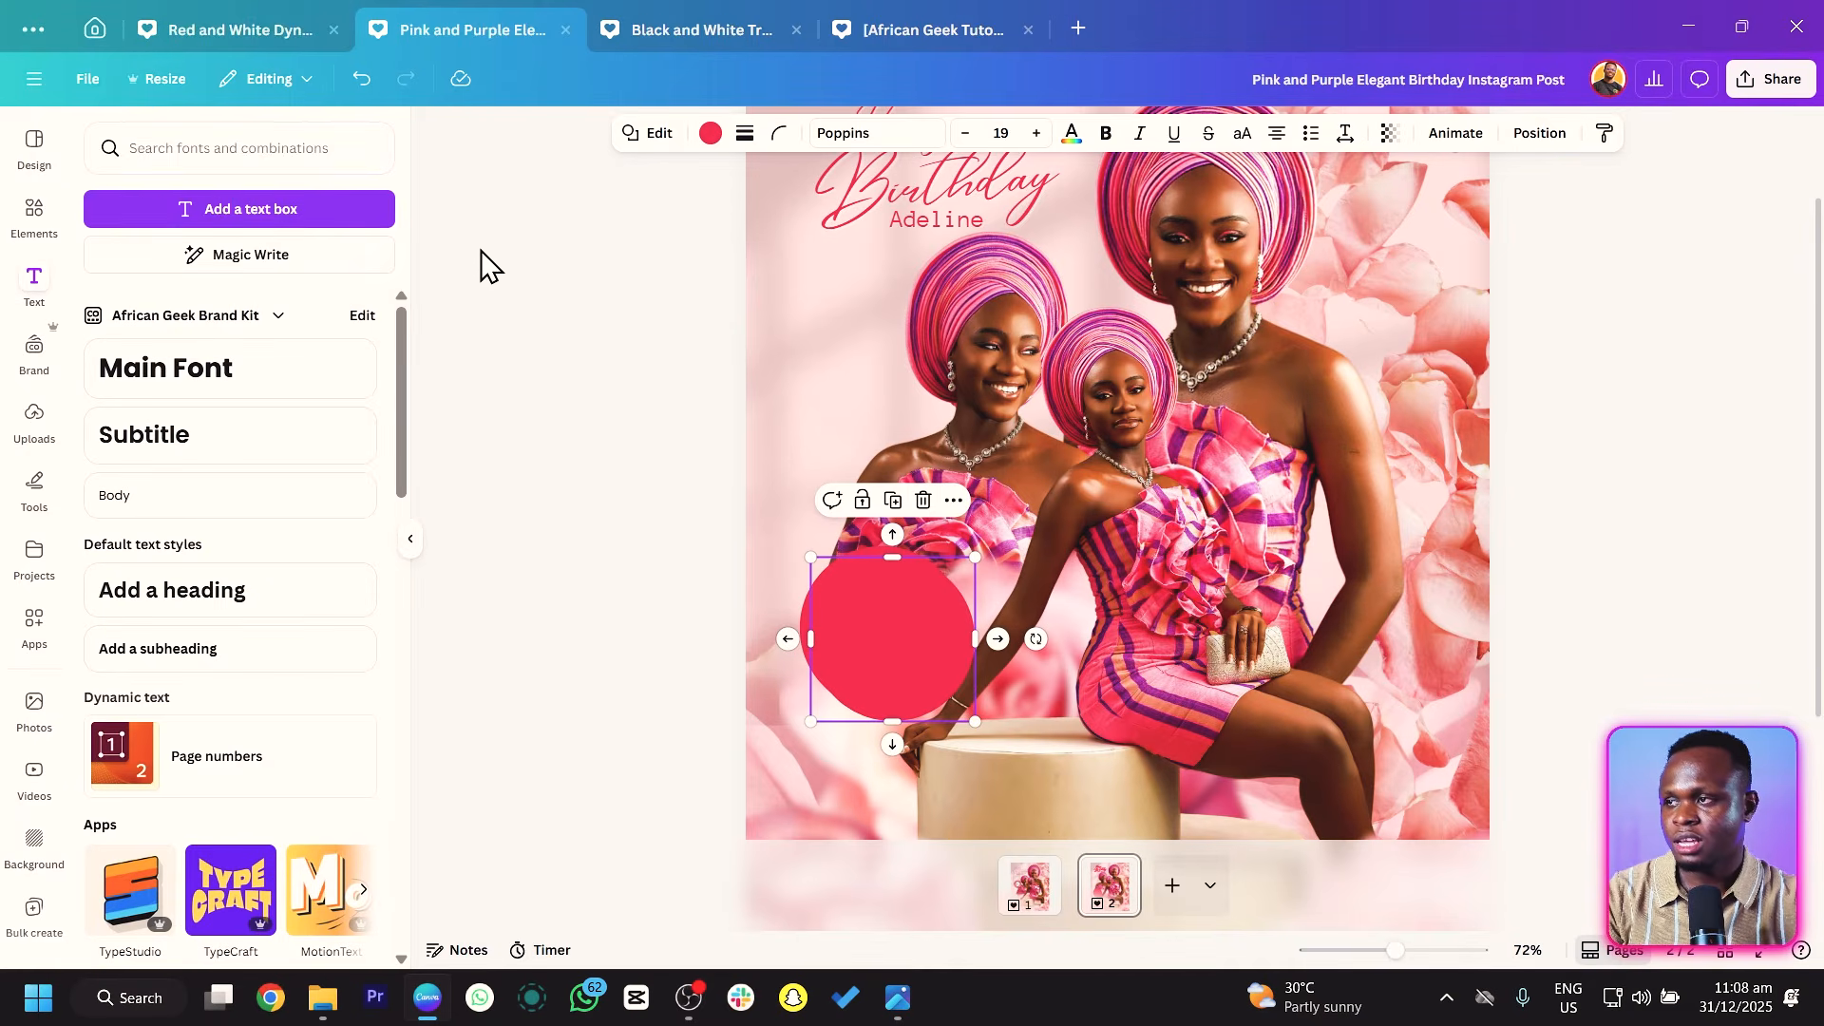
{"action": "left_click", "coordinate": [713, 138]}
{"action": "left_click", "coordinate": [364, 216]}
{"action": "left_click_drag", "start_coordinate": [875, 639], "coordinate": [864, 629]}
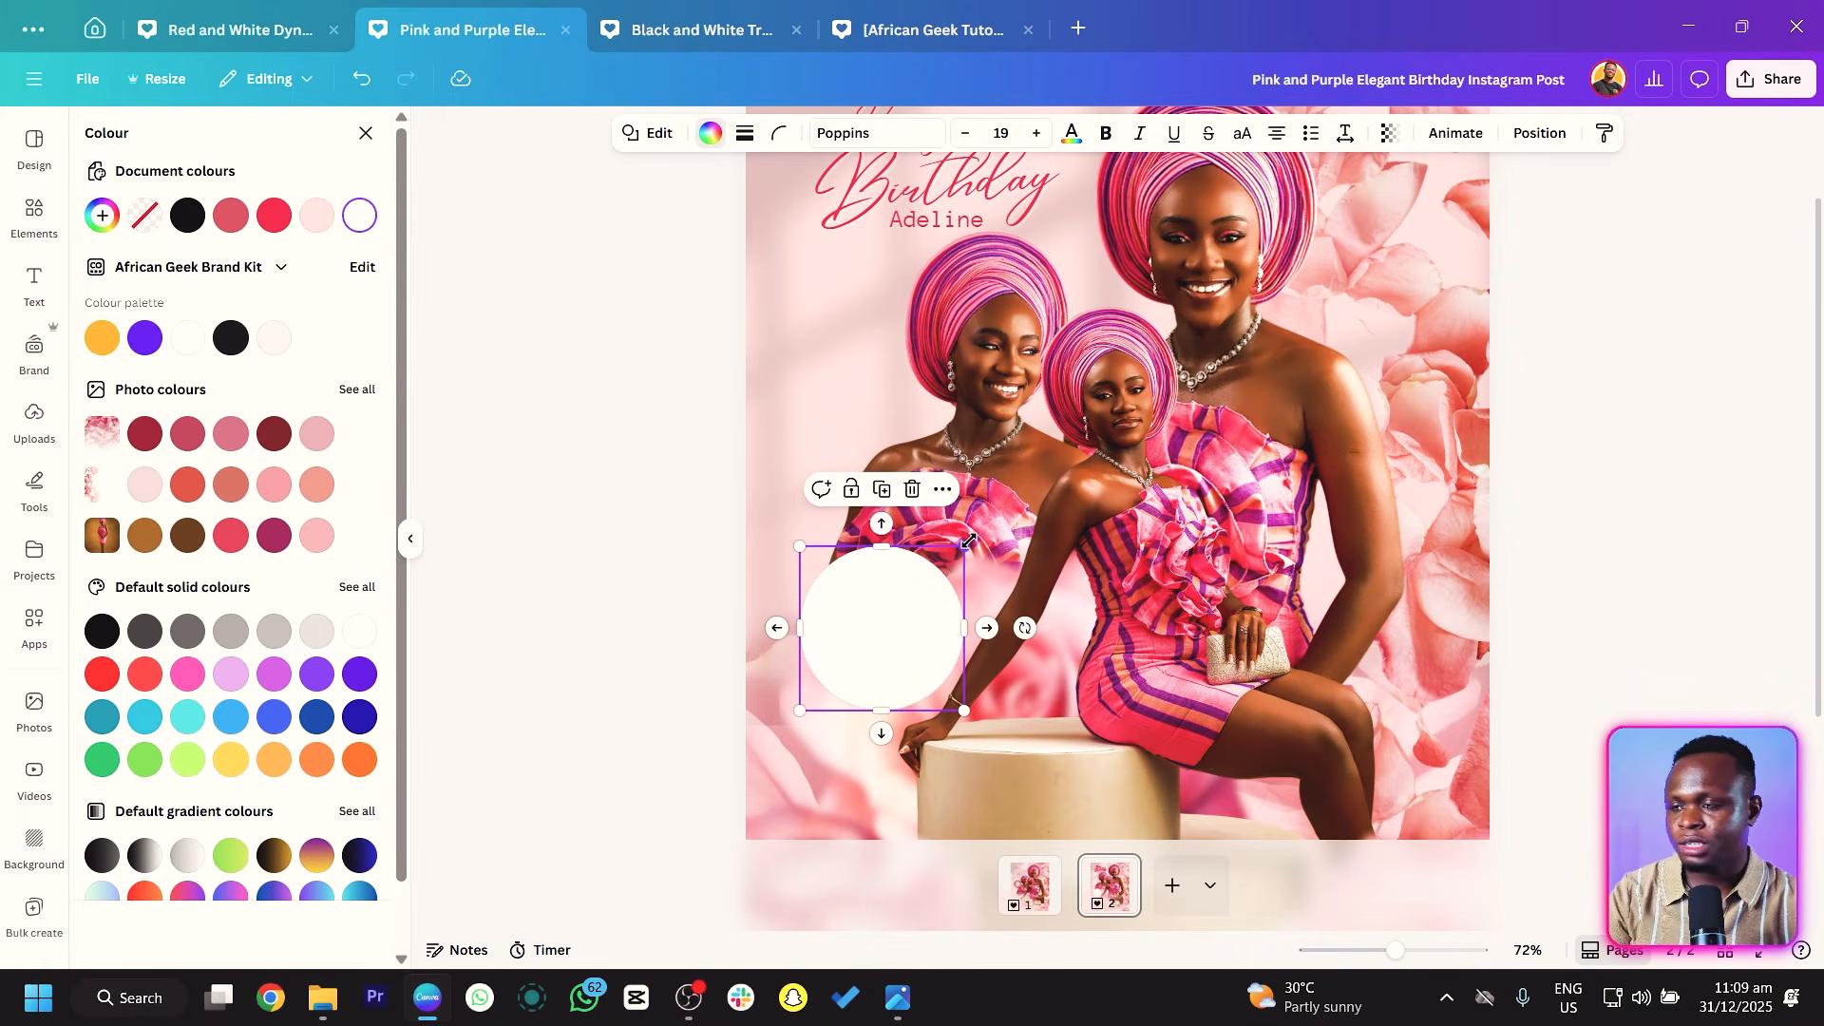
{"action": "left_click_drag", "start_coordinate": [968, 542], "coordinate": [940, 572]}
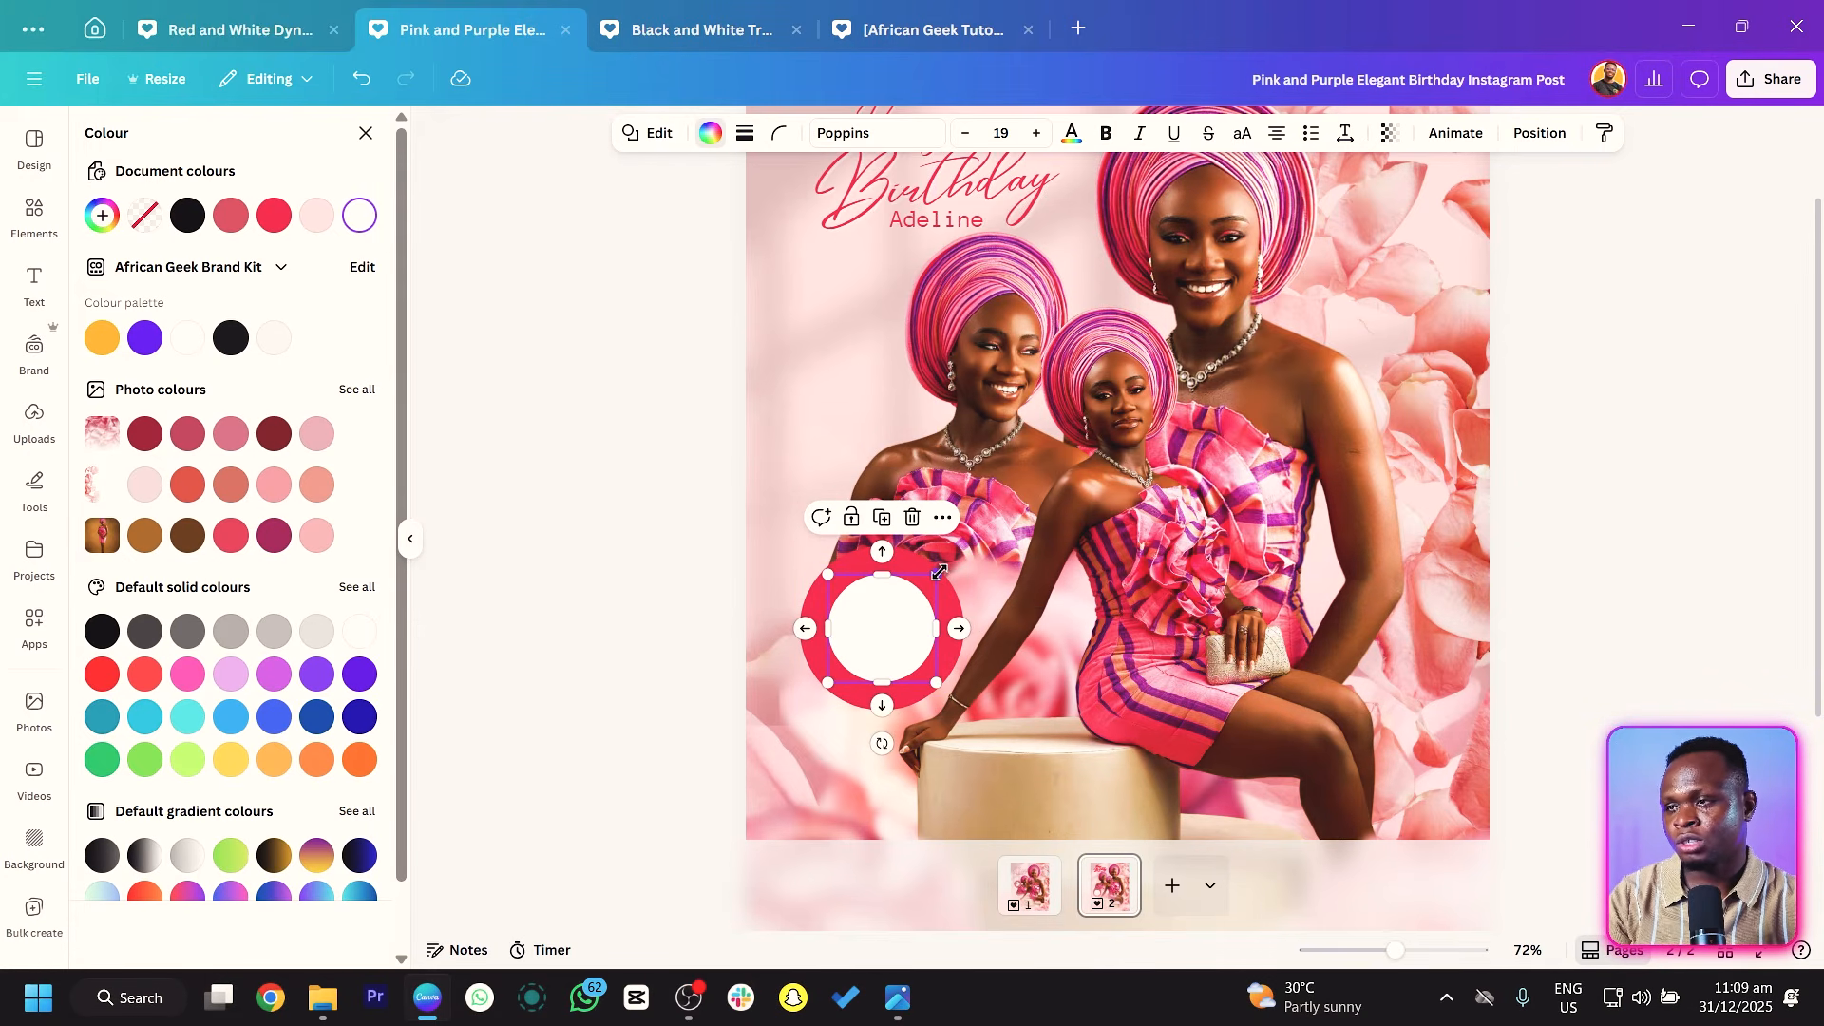
{"action": "left_click", "coordinate": [697, 295]}
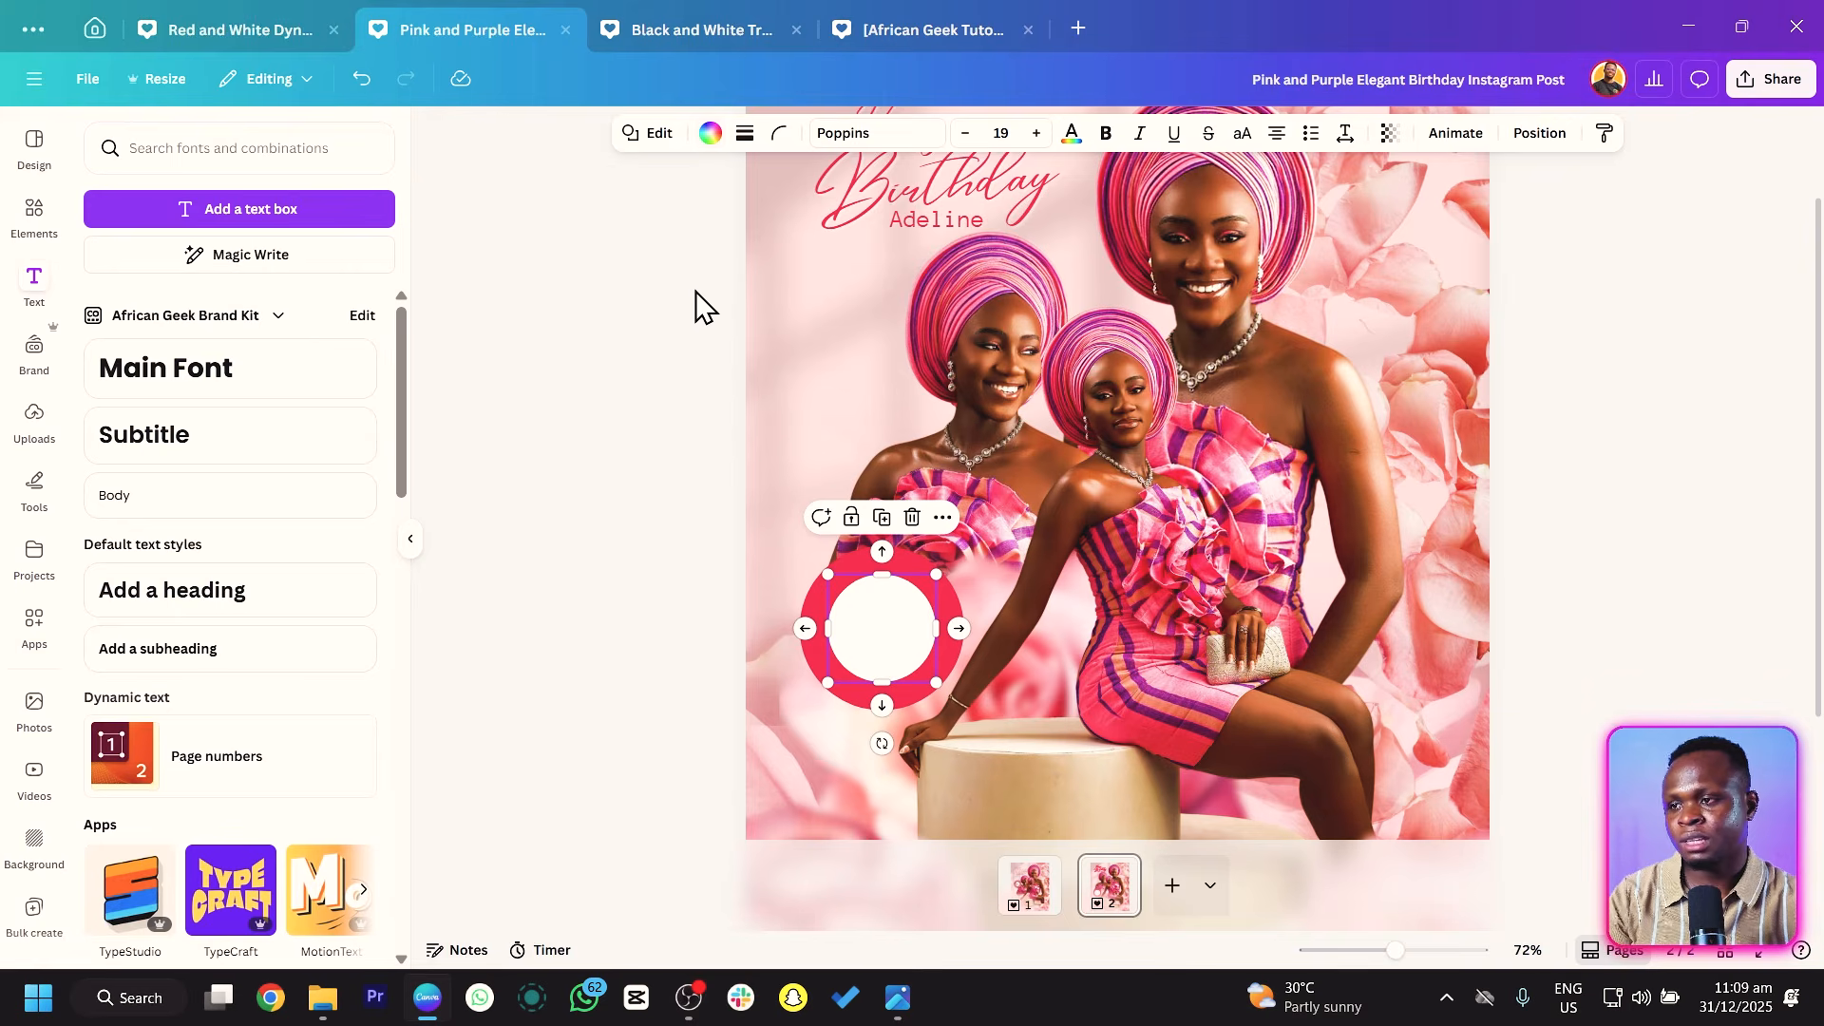
Place a copy of the celebrant's name text in the white circle, replace it with "31st" and enlarge it to size 40.7.
{"action": "left_click", "coordinate": [963, 219]}
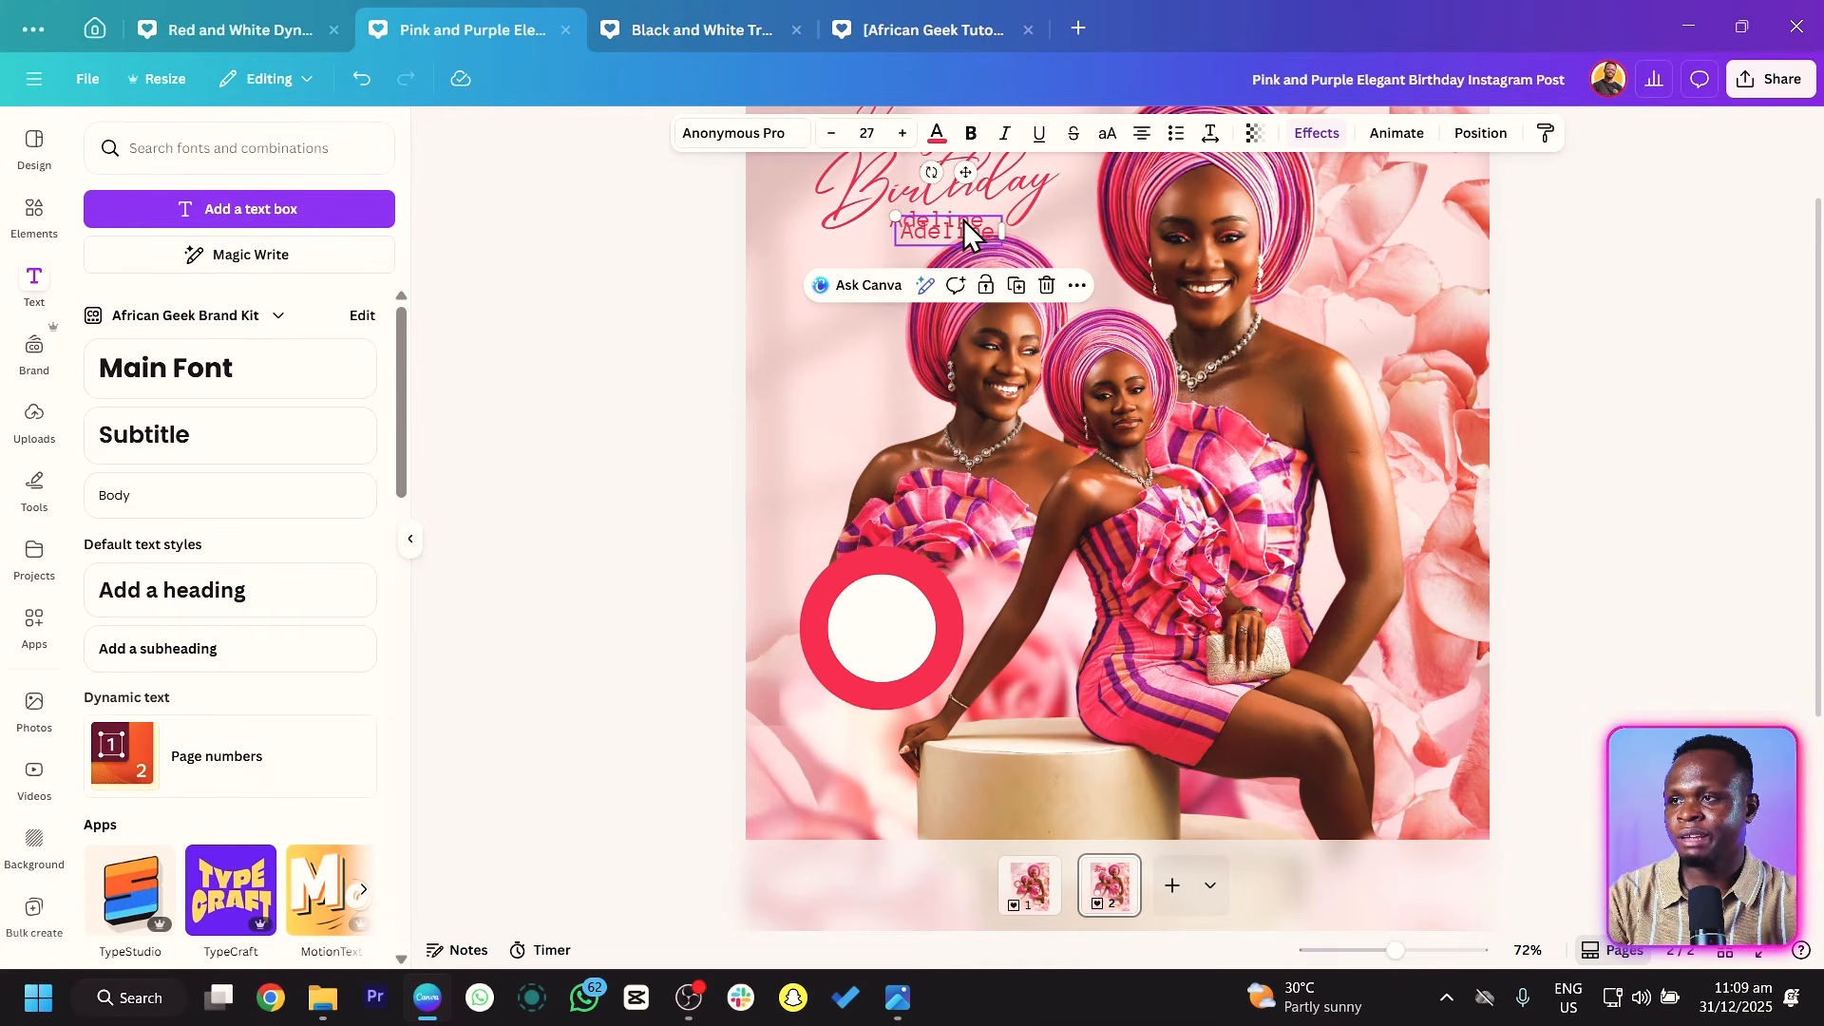
{"action": "left_click_drag", "start_coordinate": [963, 220], "coordinate": [892, 613]}
{"action": "double_click", "coordinate": [880, 628]}
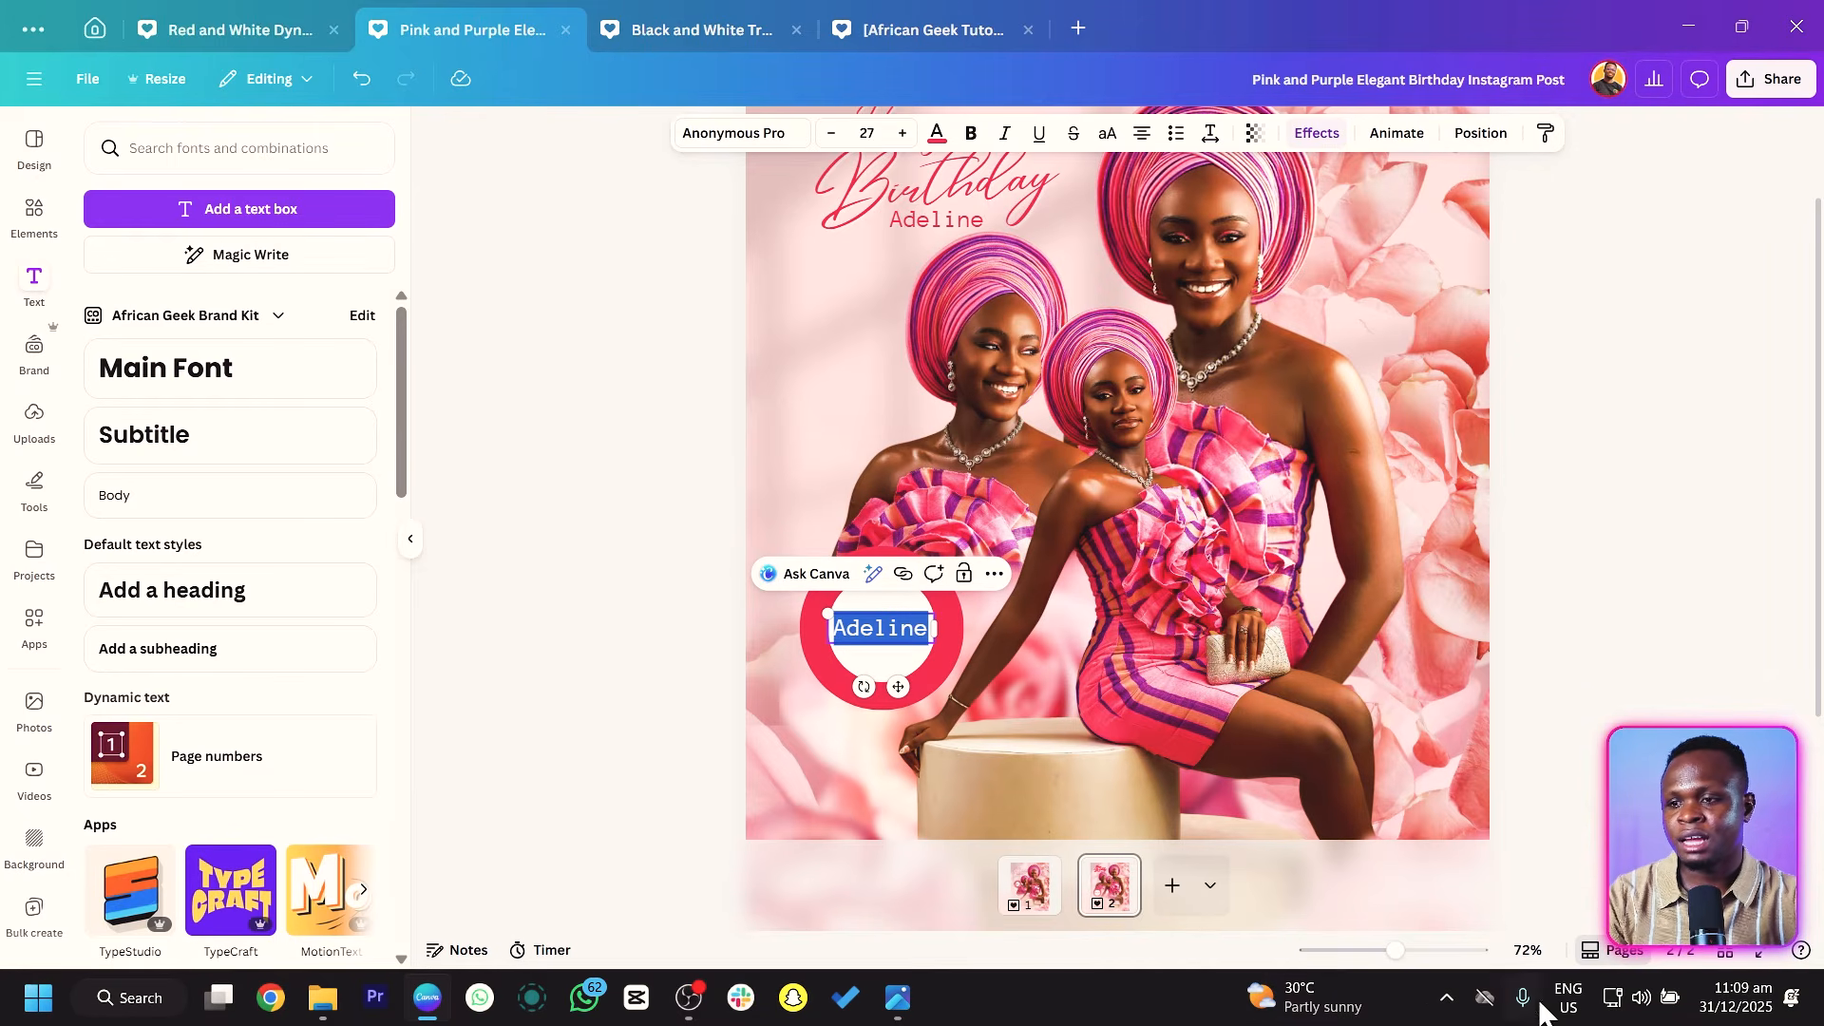
{"action": "type", "text": "31st"}
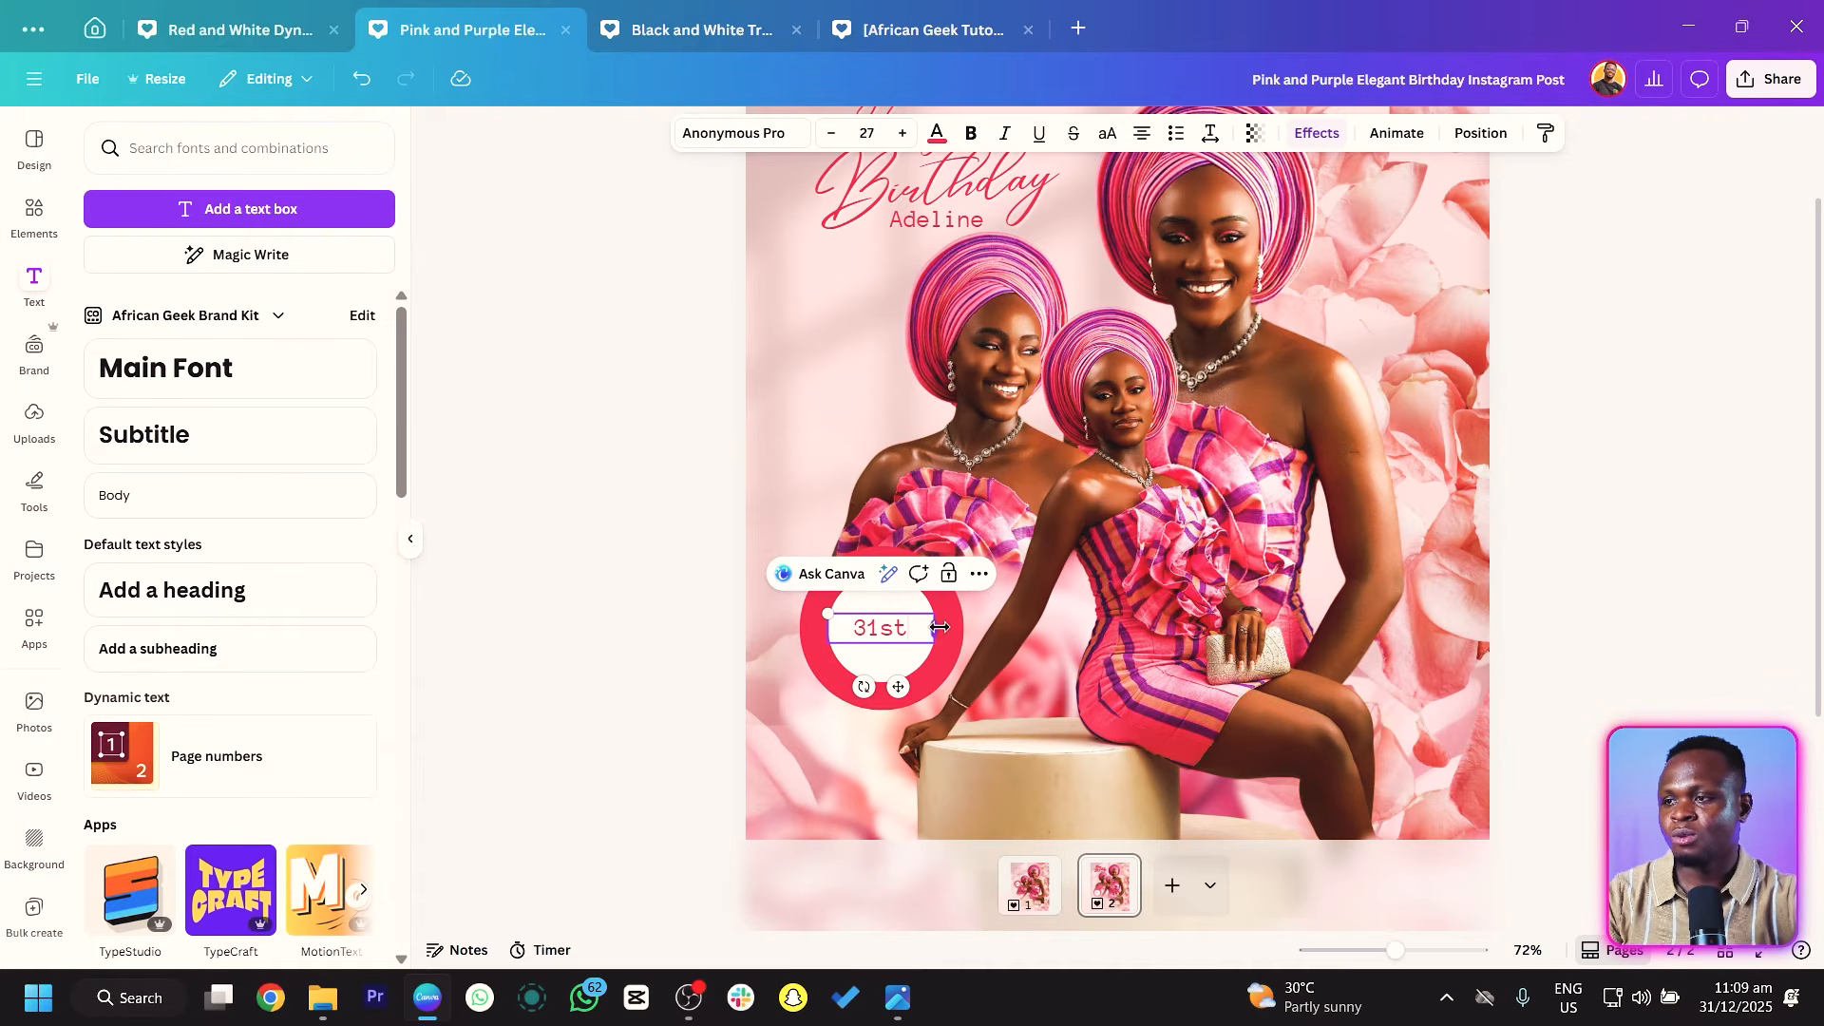
{"action": "left_click_drag", "start_coordinate": [940, 627], "coordinate": [929, 668]}
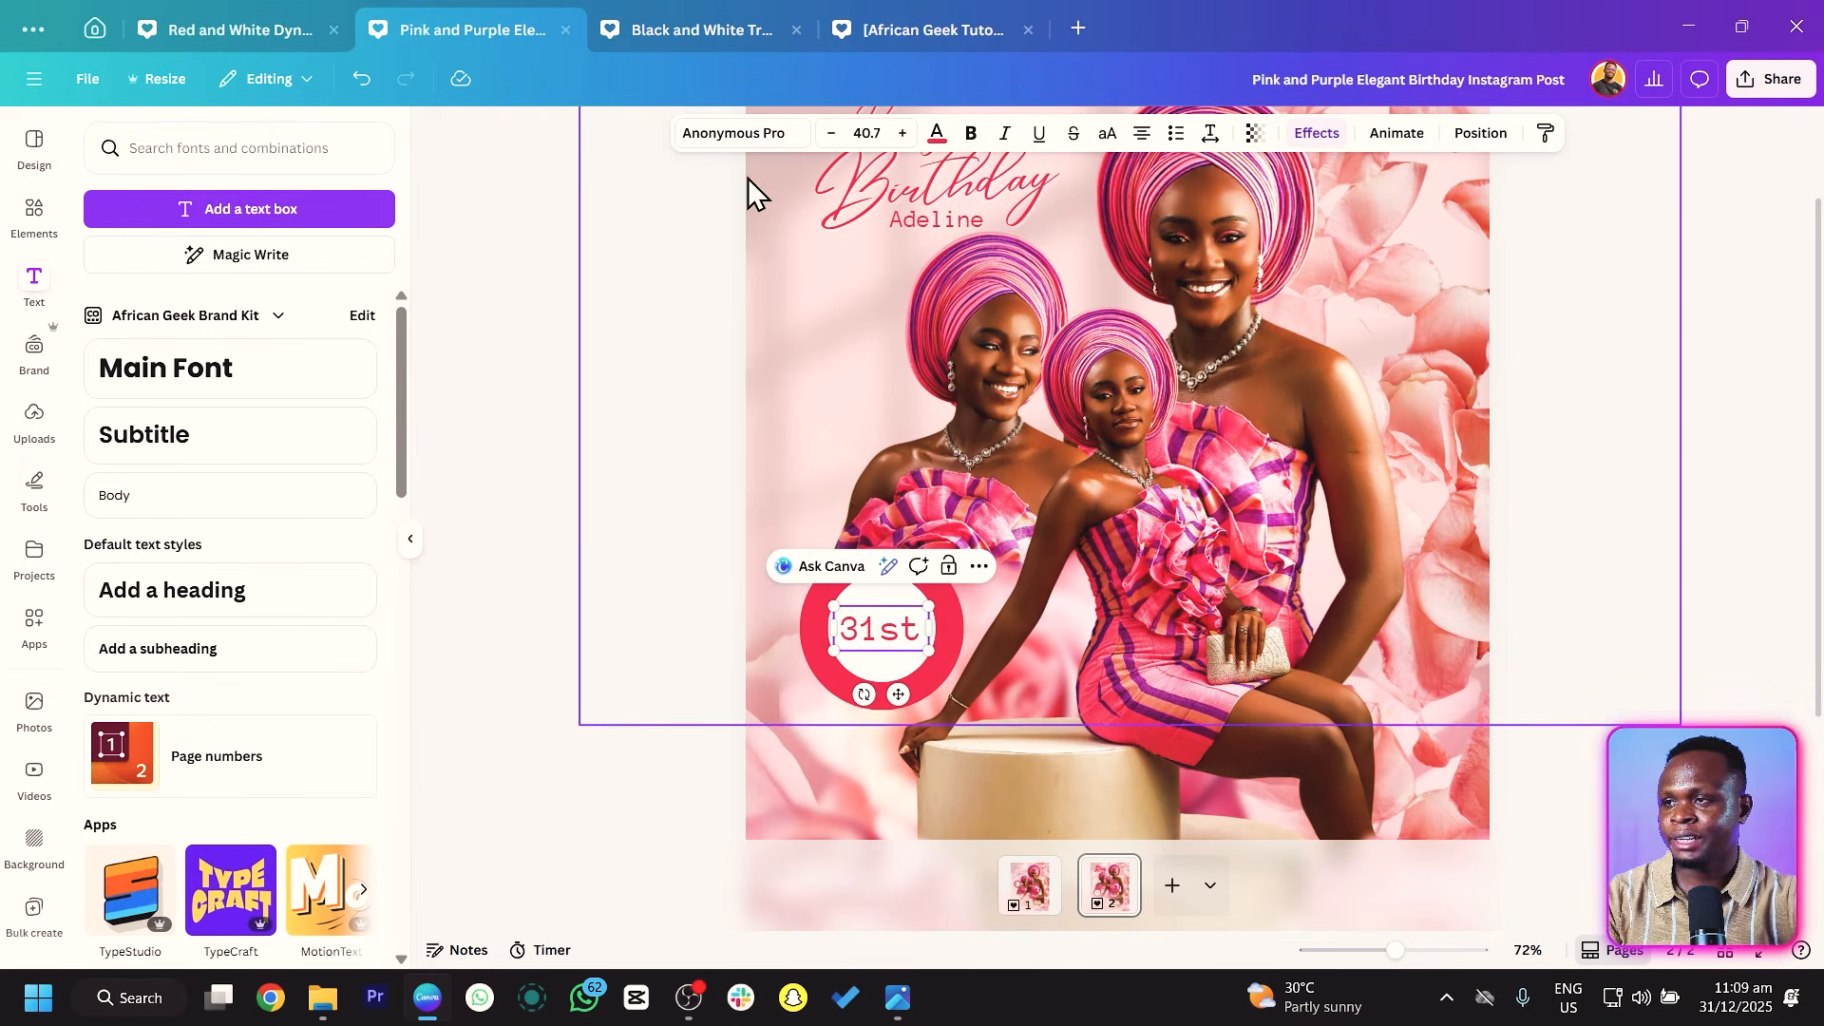
{"action": "left_click", "coordinate": [601, 648]}
Recolour the "31st" text black and place a white copy of it just above, over the red ring.
{"action": "left_click_drag", "start_coordinate": [888, 635], "coordinate": [846, 656]}
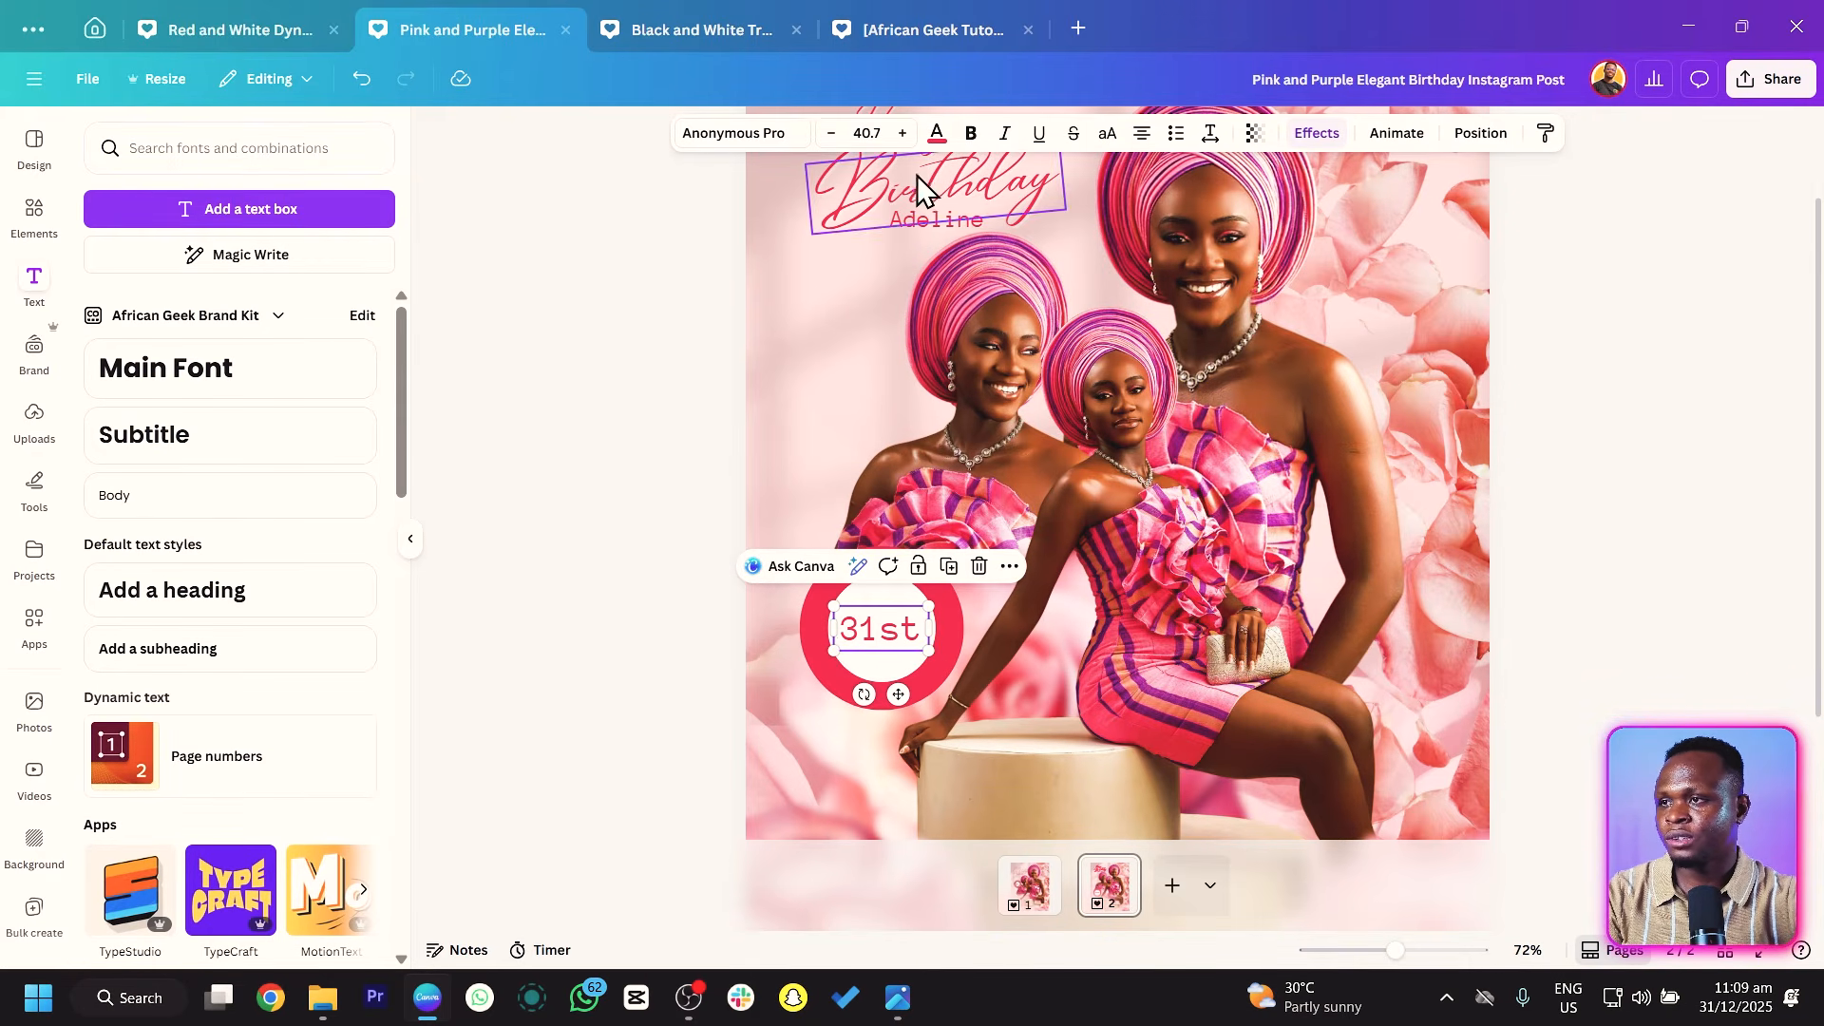
{"action": "left_click", "coordinate": [937, 133]}
{"action": "left_click", "coordinate": [228, 334]}
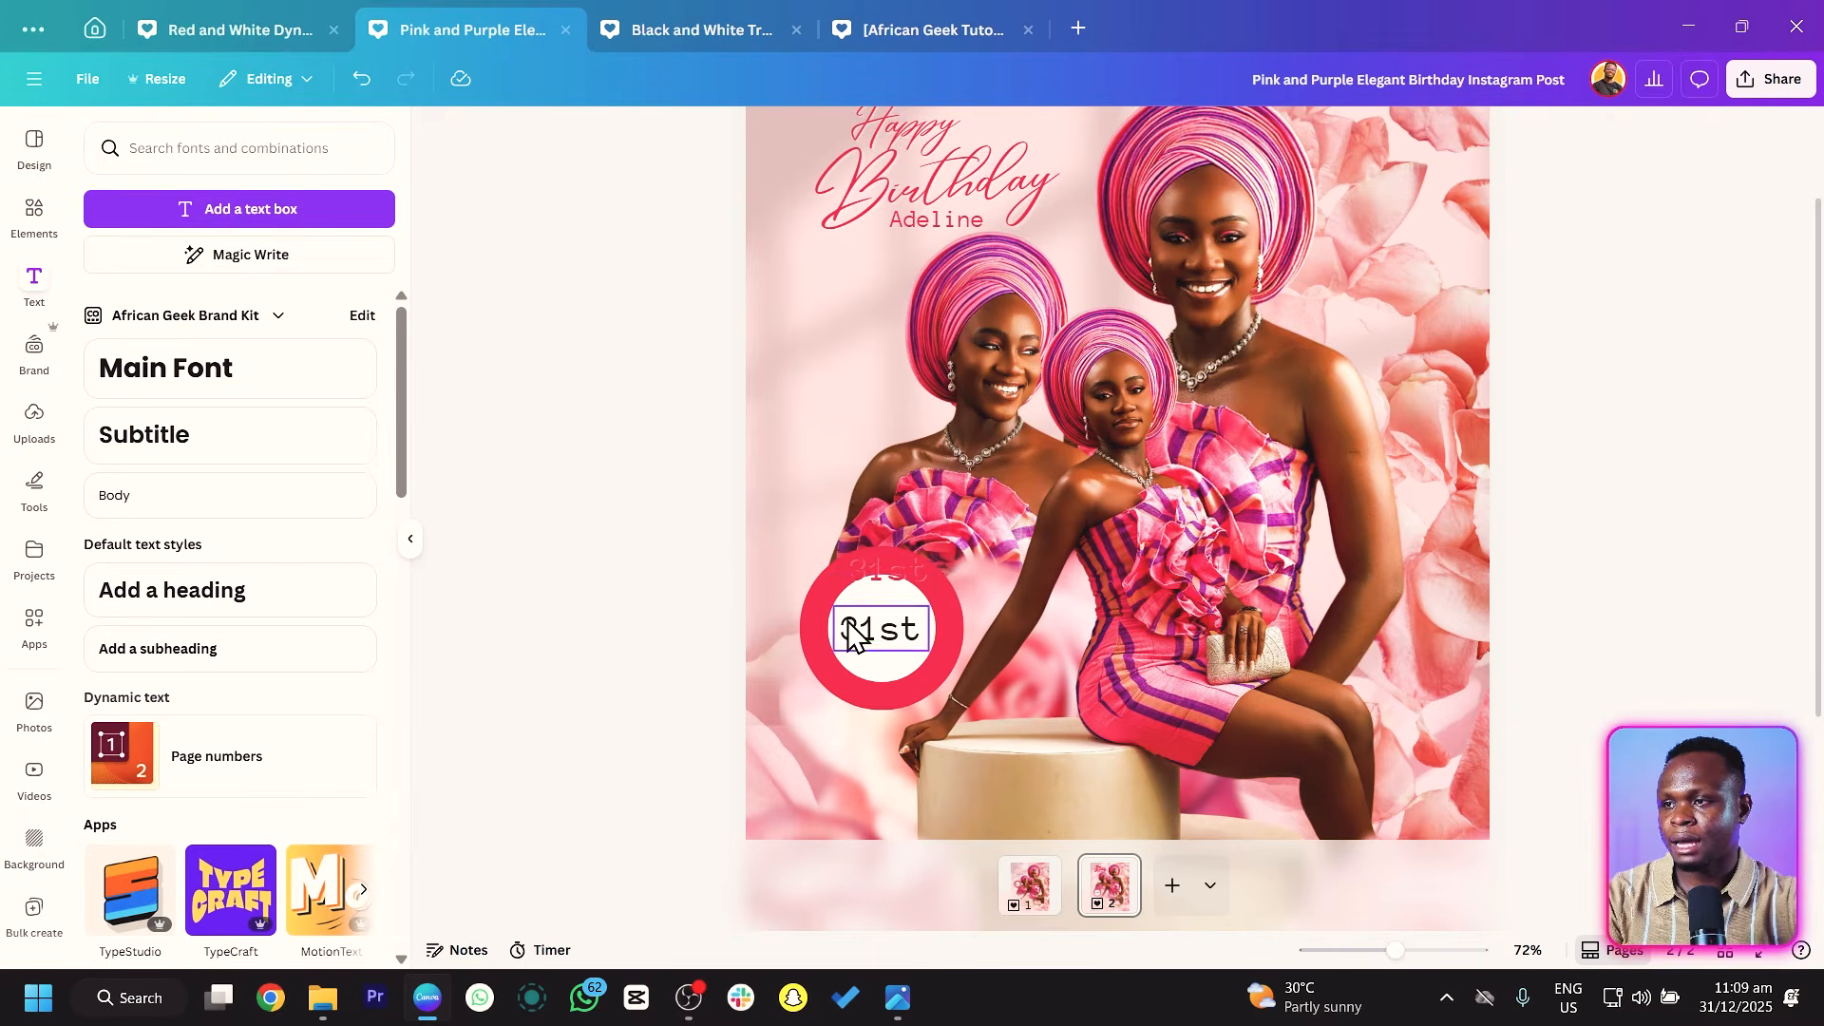
{"action": "left_click", "coordinate": [866, 575]}
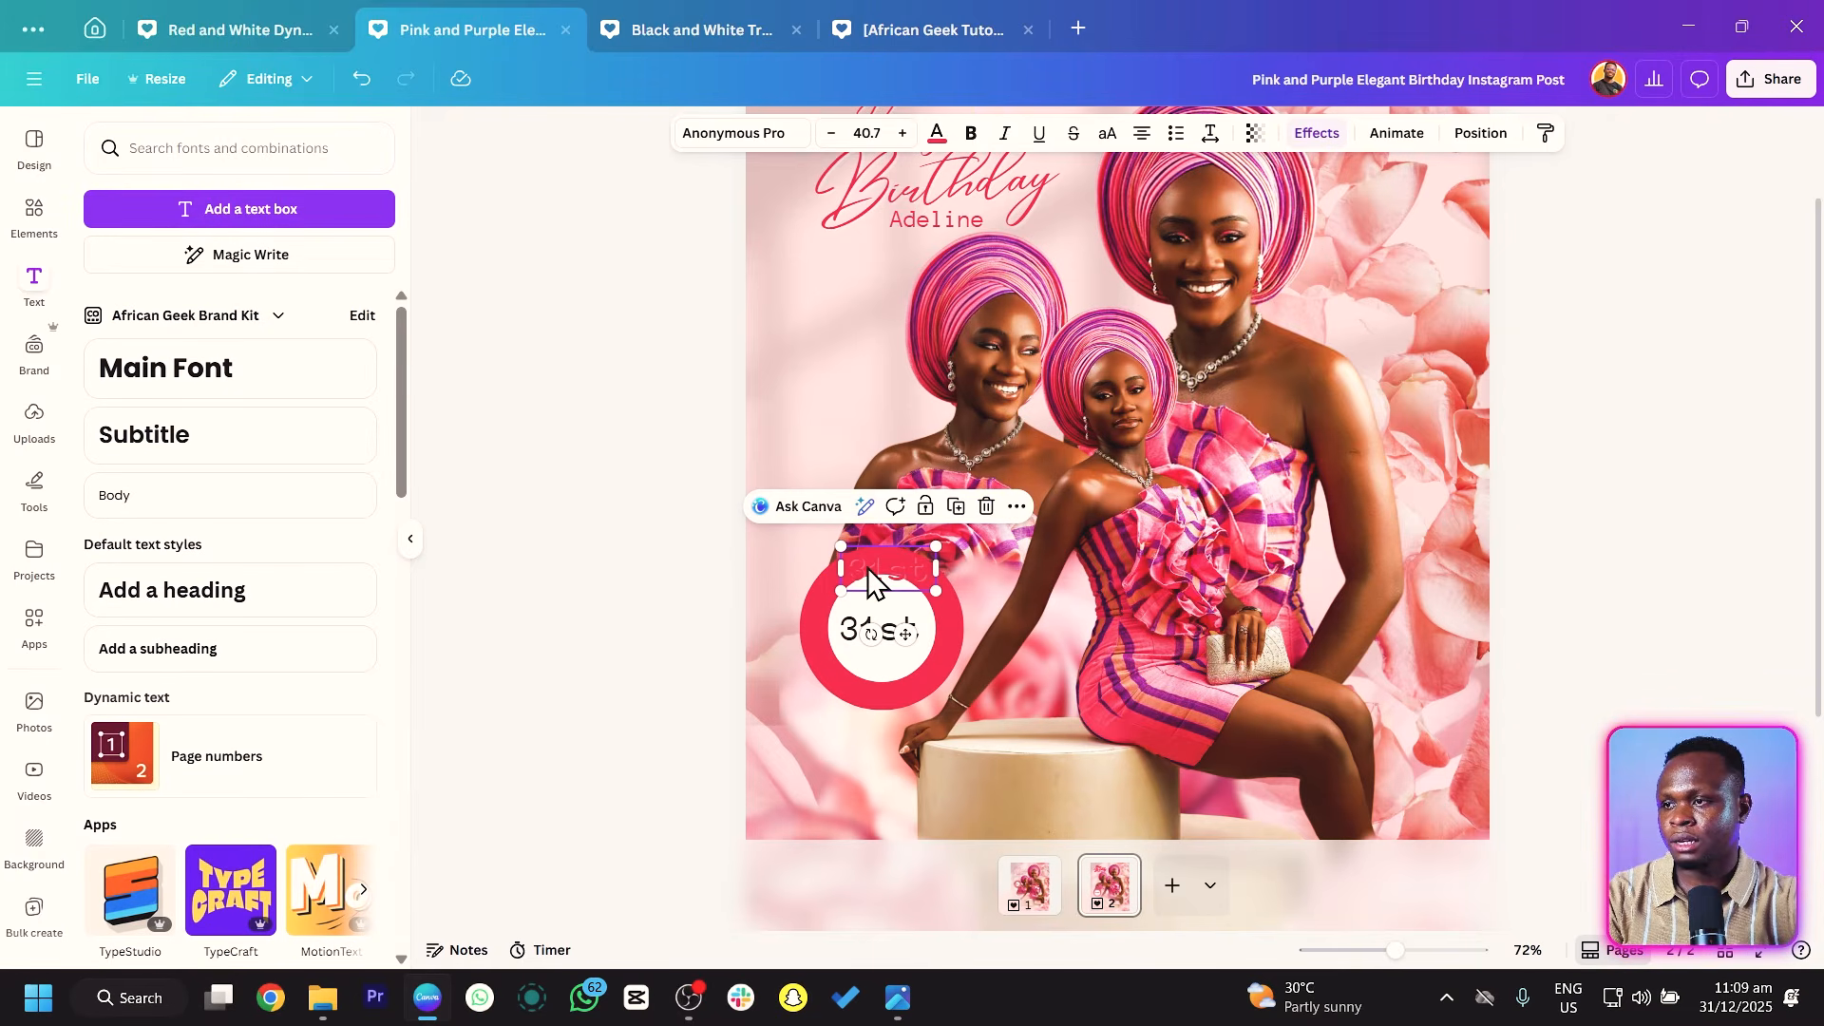
{"action": "left_click", "coordinate": [944, 137]}
{"action": "left_click", "coordinate": [187, 337]}
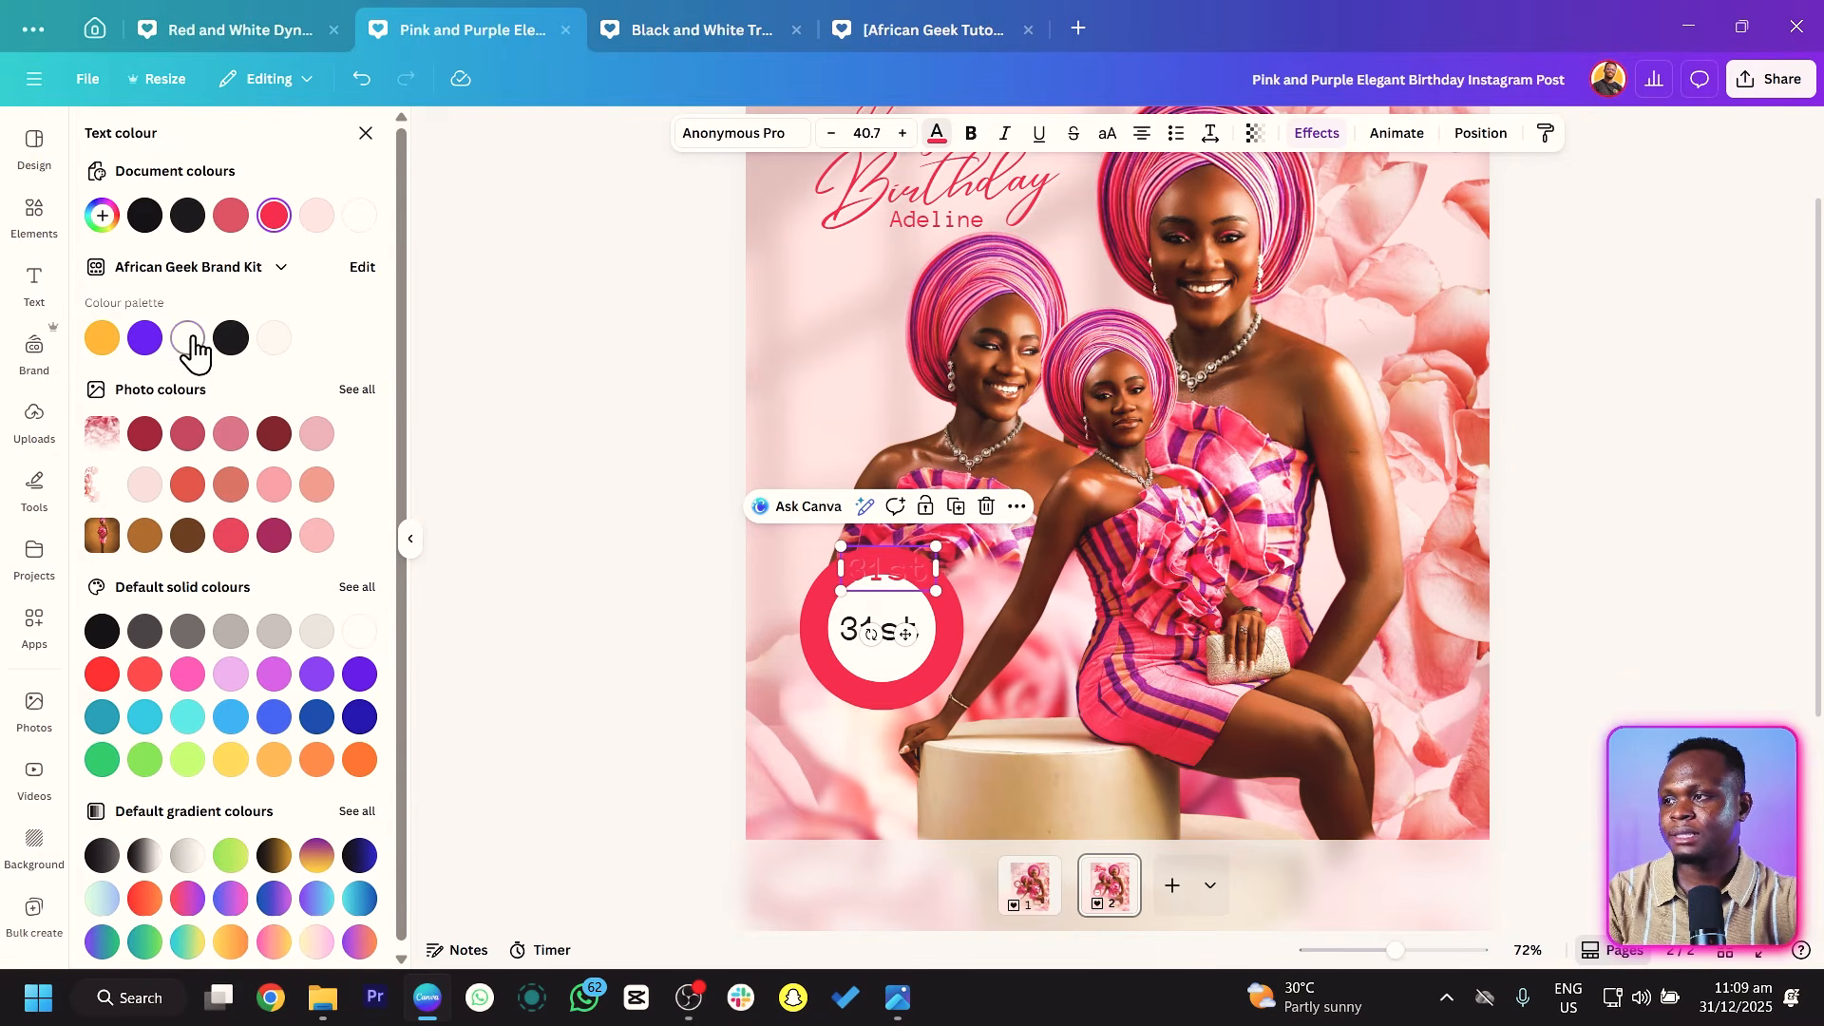
Change the white copy's text to "December" and widen its text box so the word fits on one line.
{"action": "double_click", "coordinate": [893, 570]}
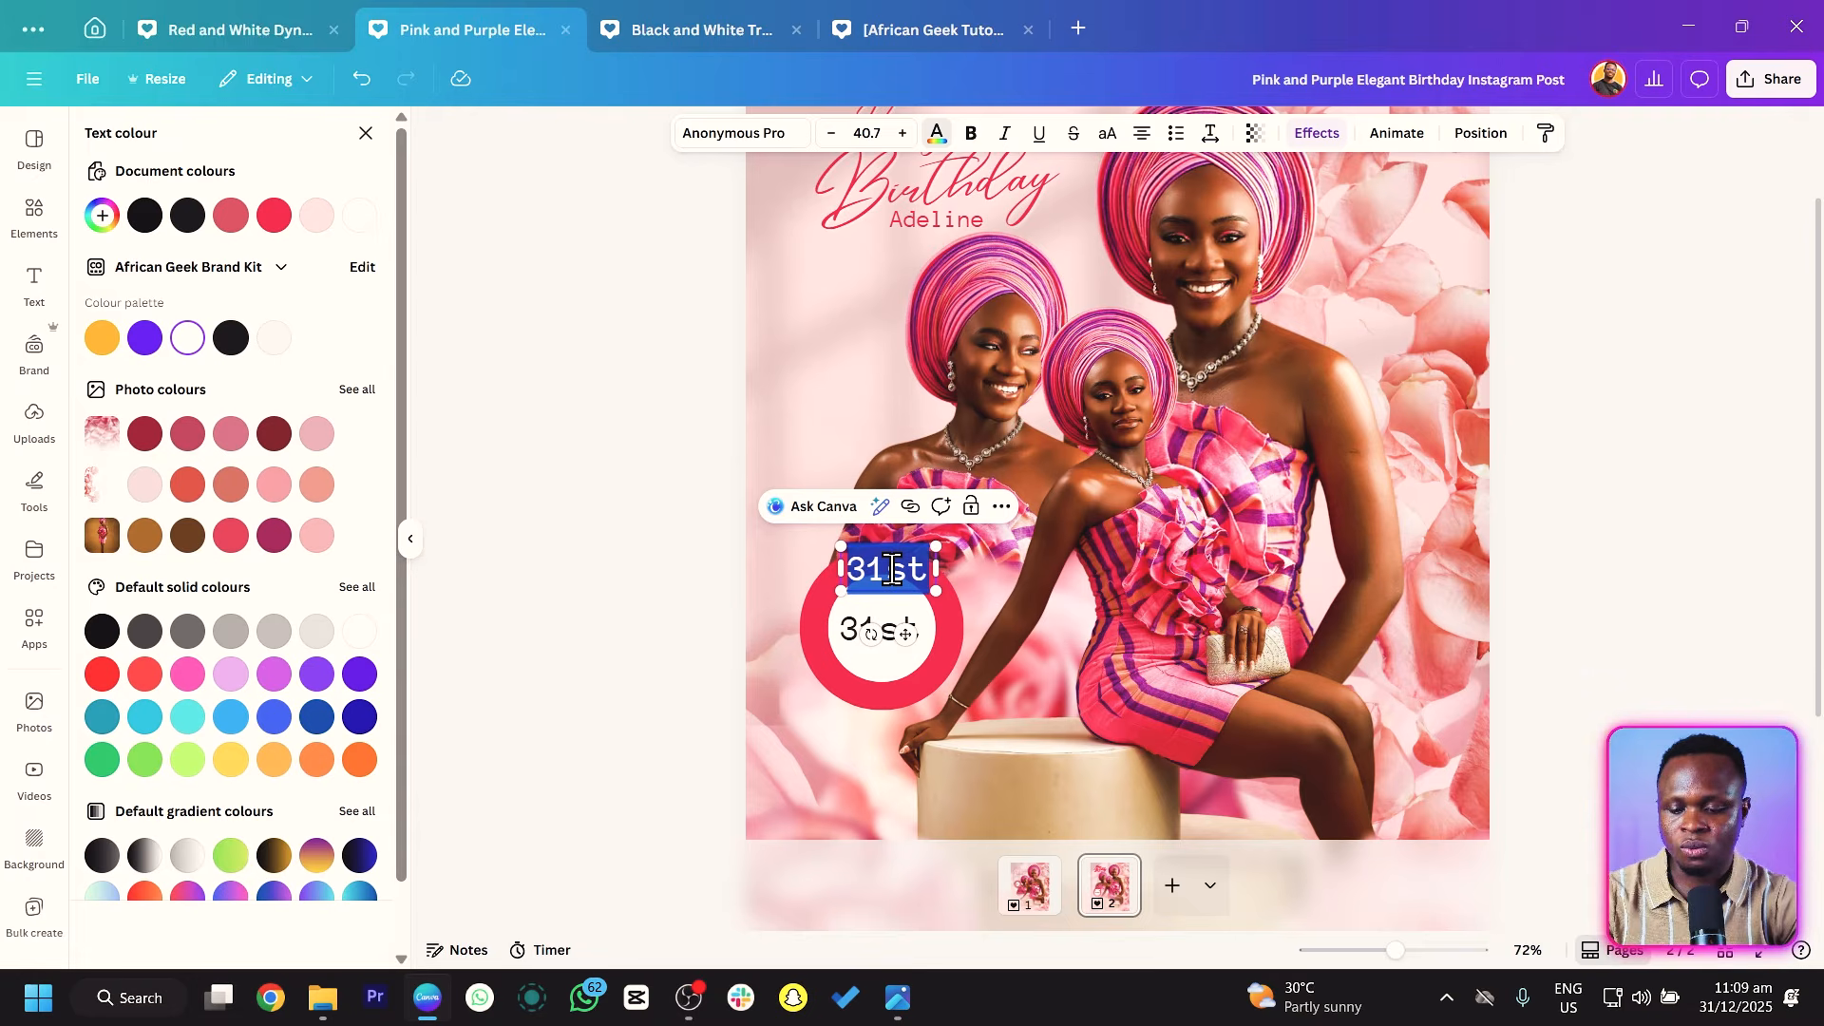
{"action": "type", "text": "Dece"}
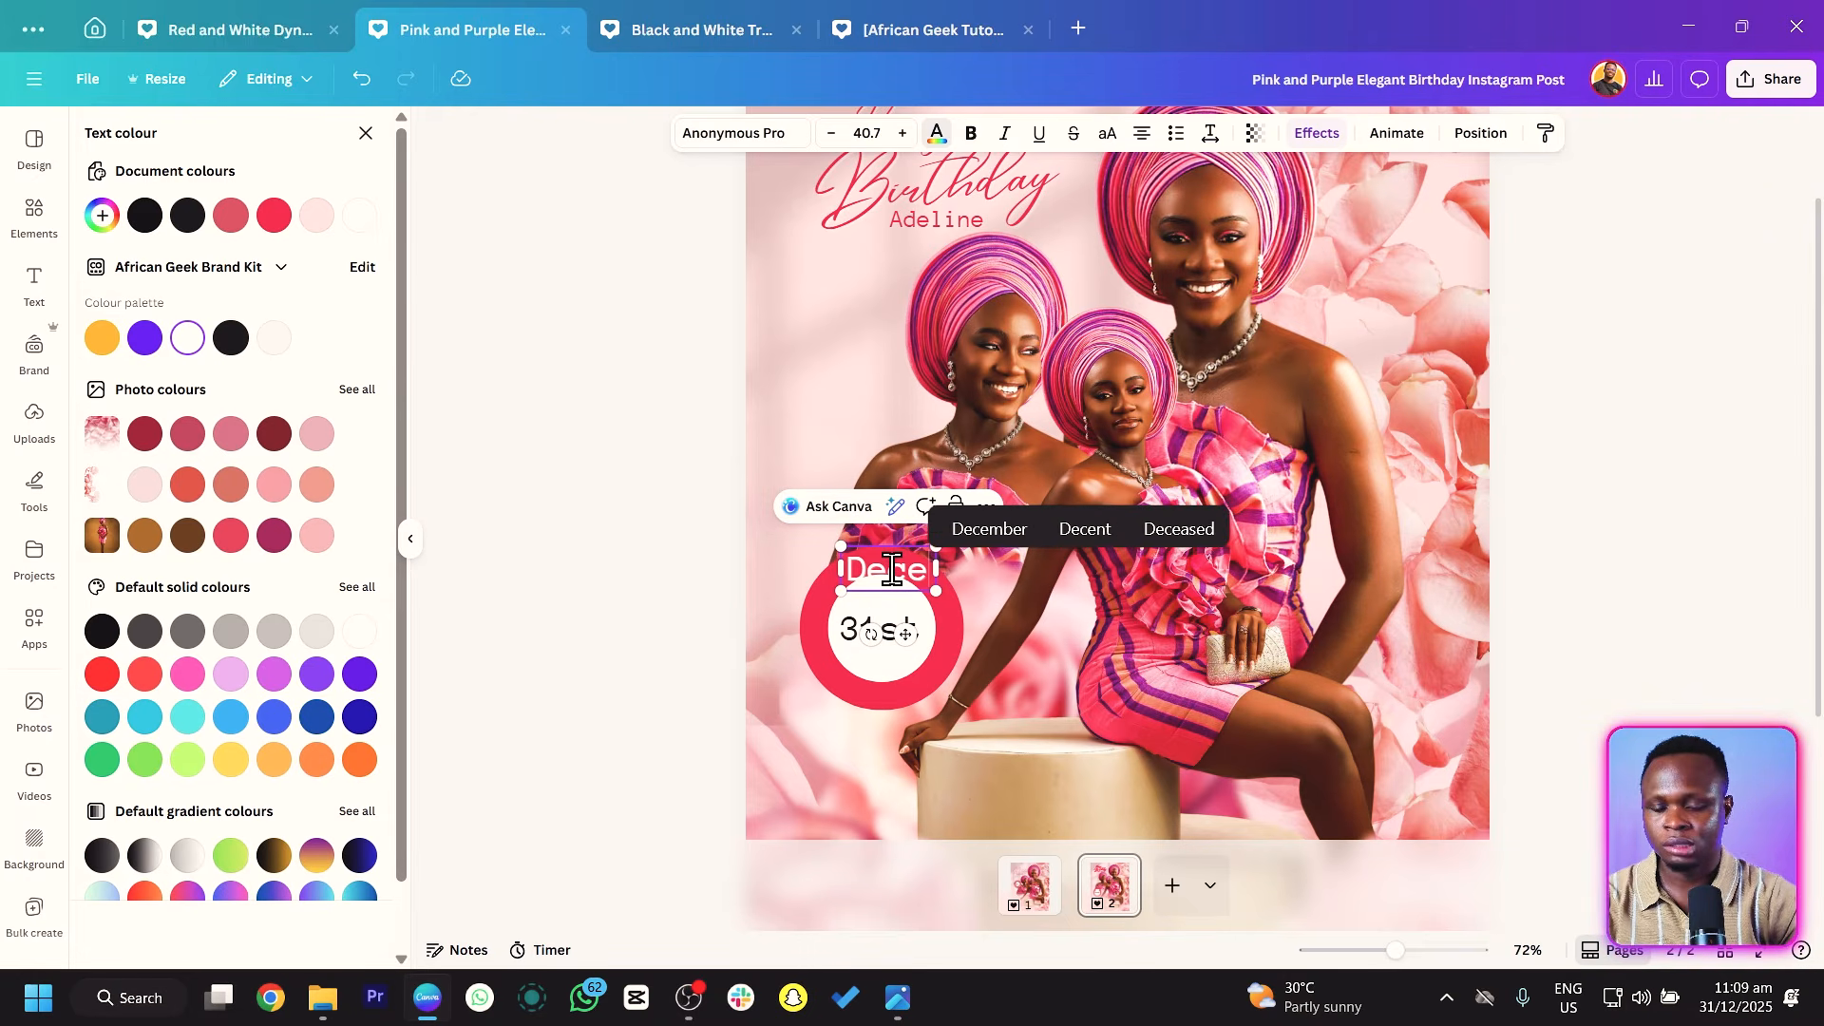
{"action": "type", "text": "mber"}
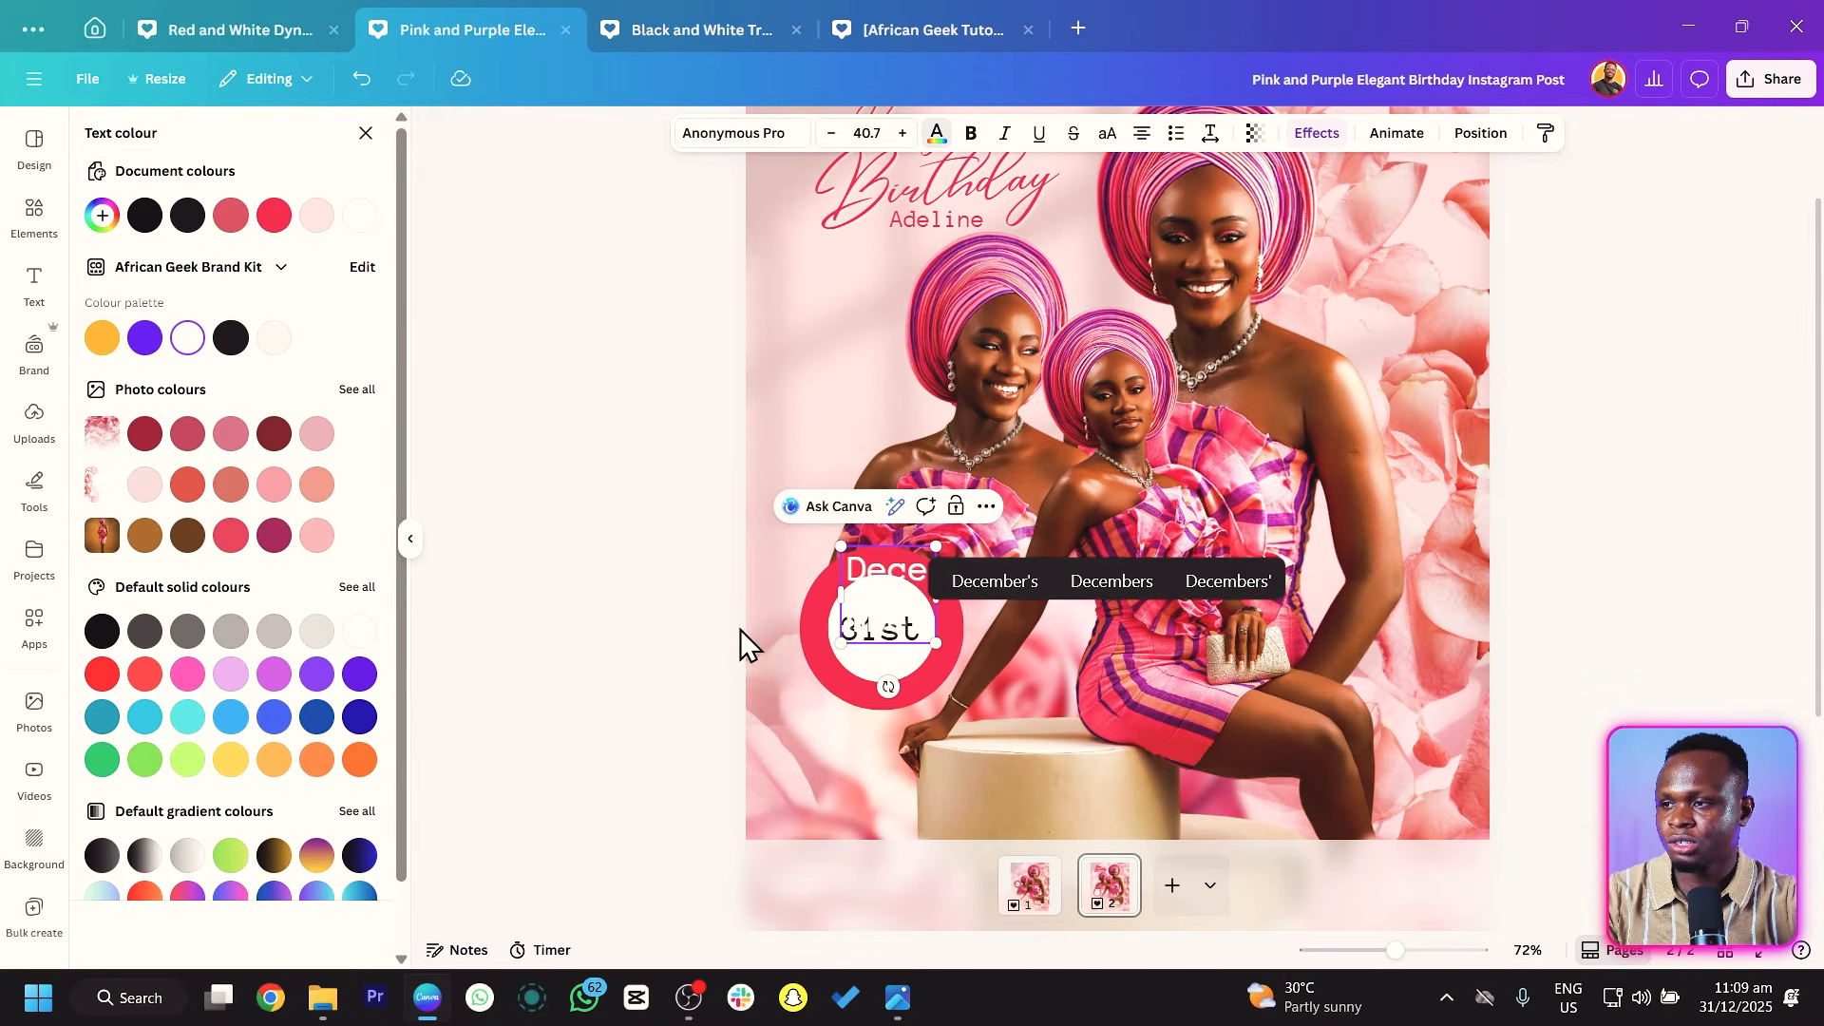
{"action": "left_click_drag", "start_coordinate": [838, 596], "coordinate": [771, 610]}
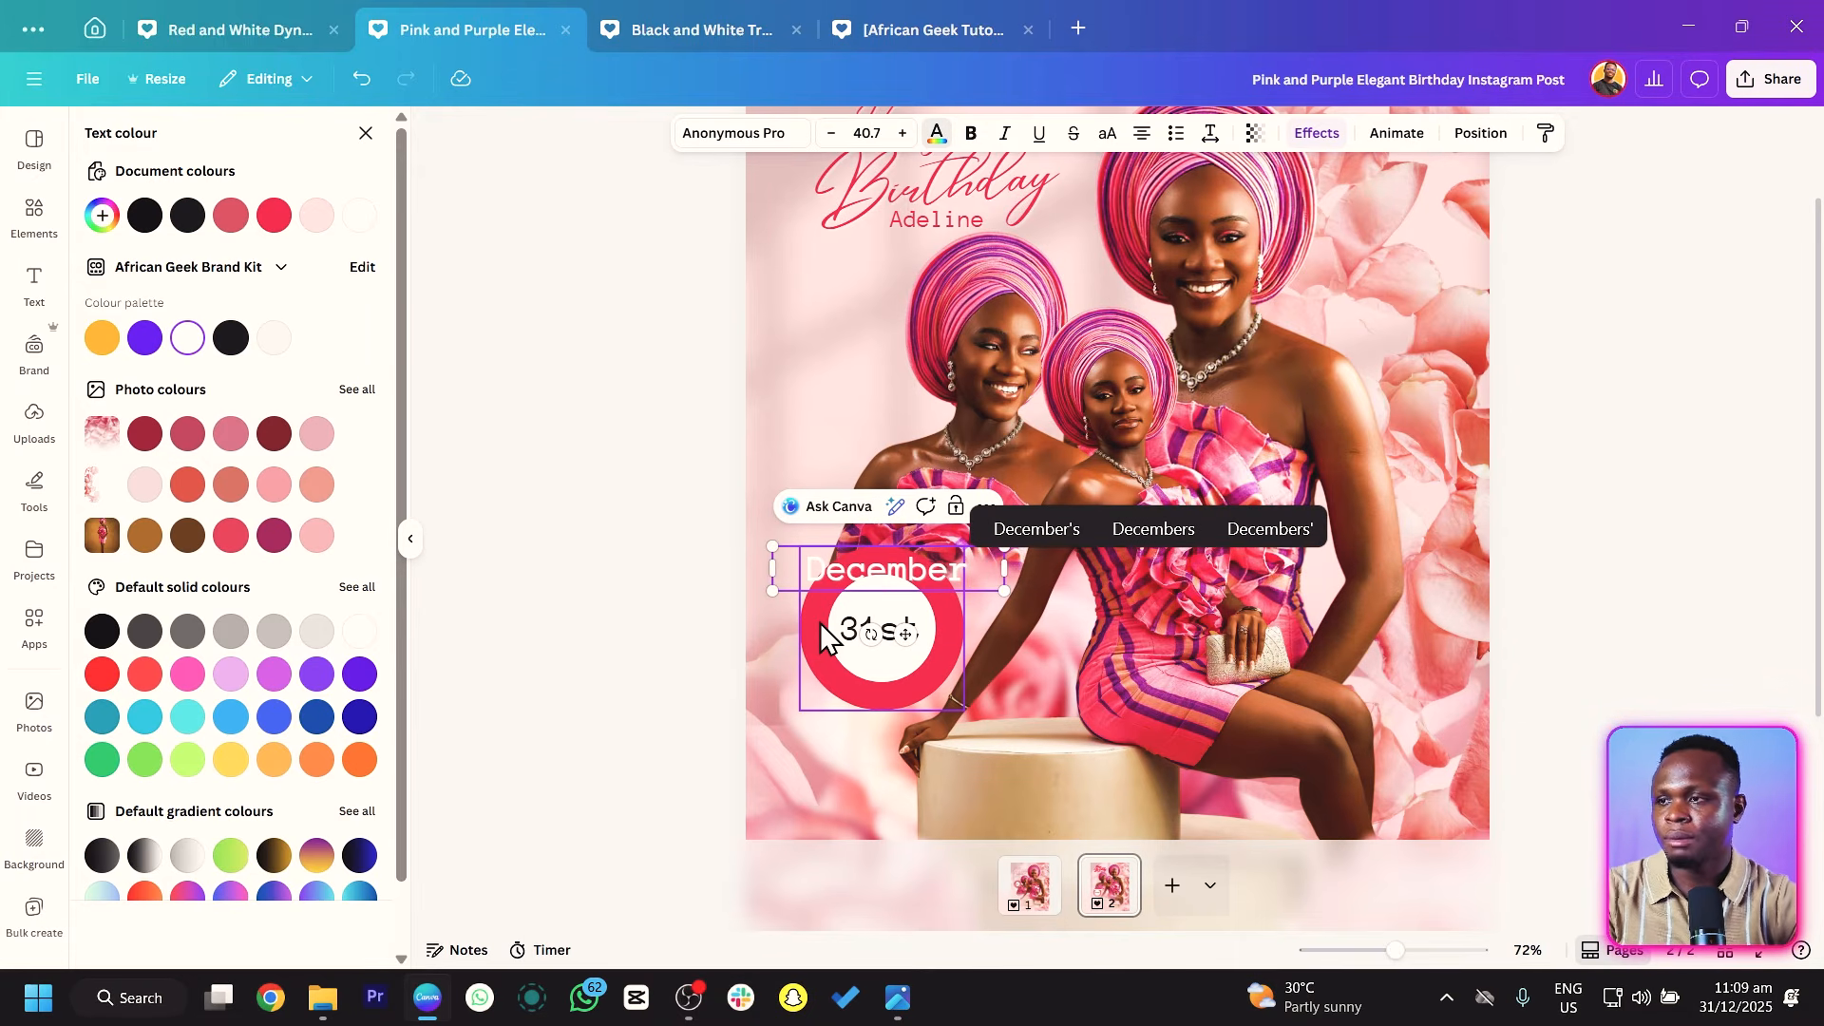
Add a spaced dot after "December" and extend the text so that "December ." is written three times.
{"action": "type", "text": "."}
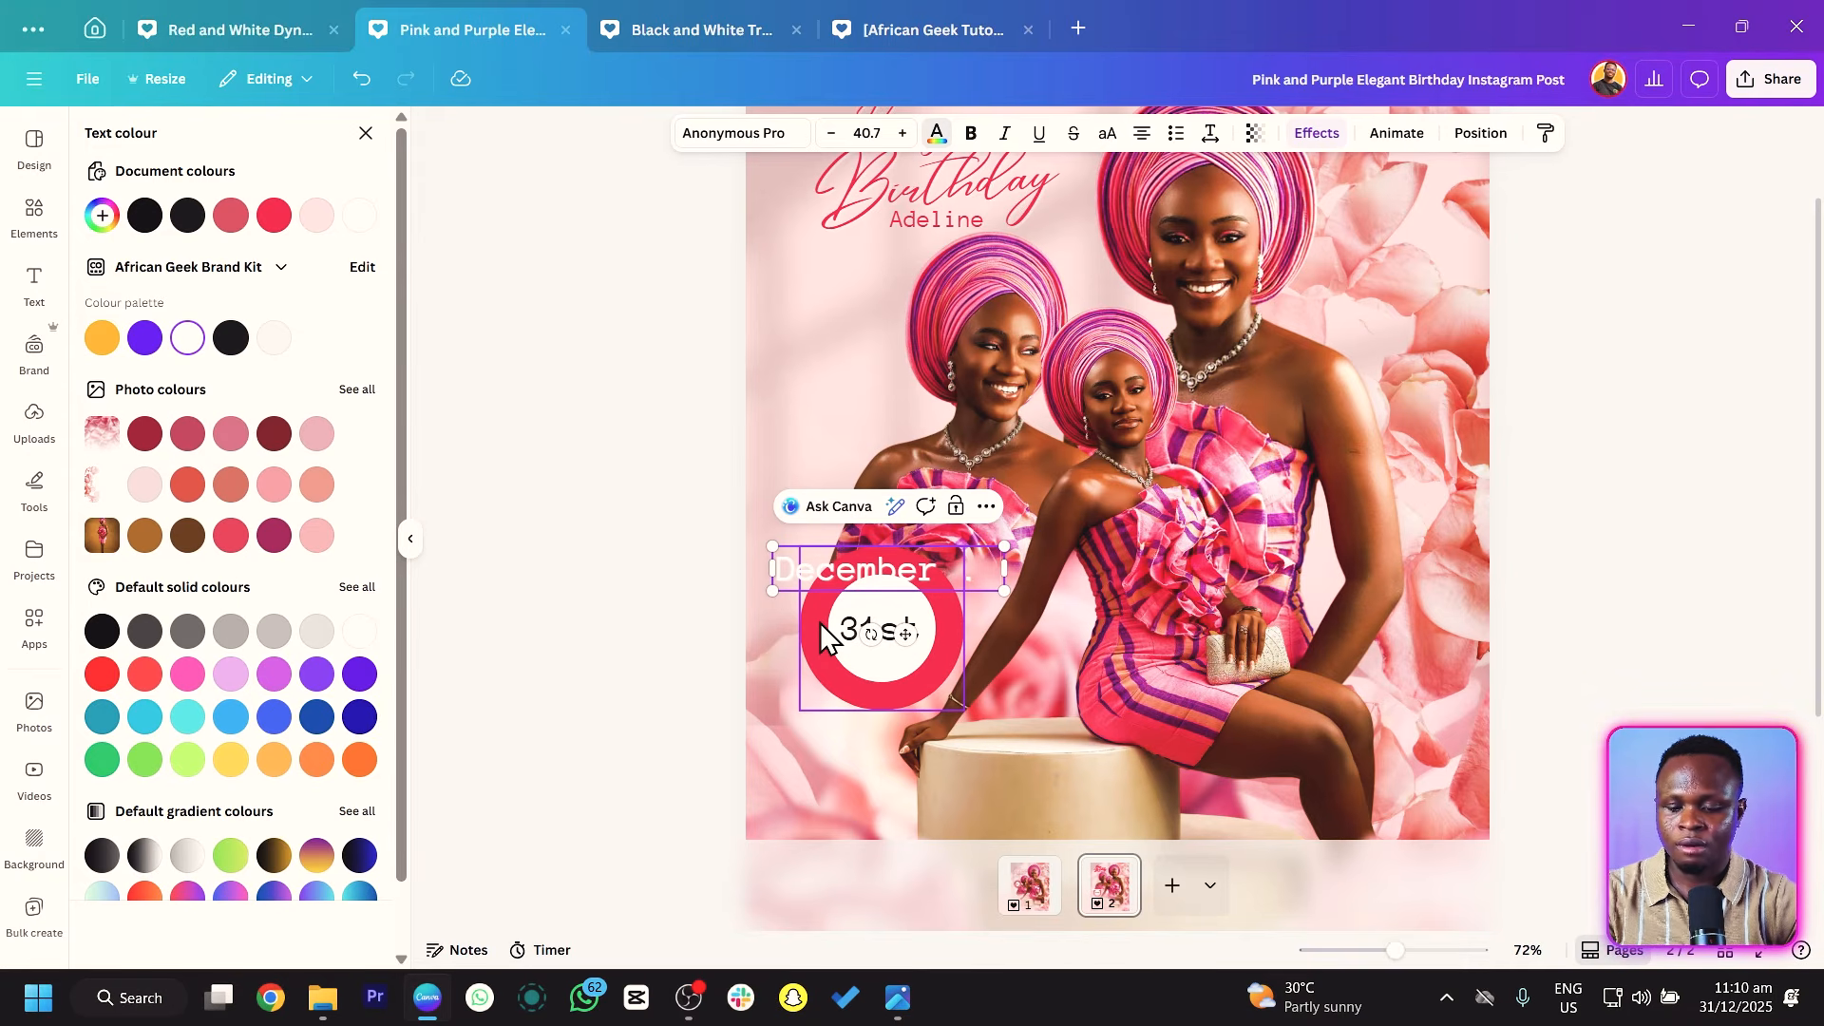
{"action": "key", "text": "BackSpace"}
{"action": "key", "text": "BackSpace"}
{"action": "key", "text": "BackSpace"}
{"action": "key", "text": "Return"}
{"action": "type", "text": "December"}
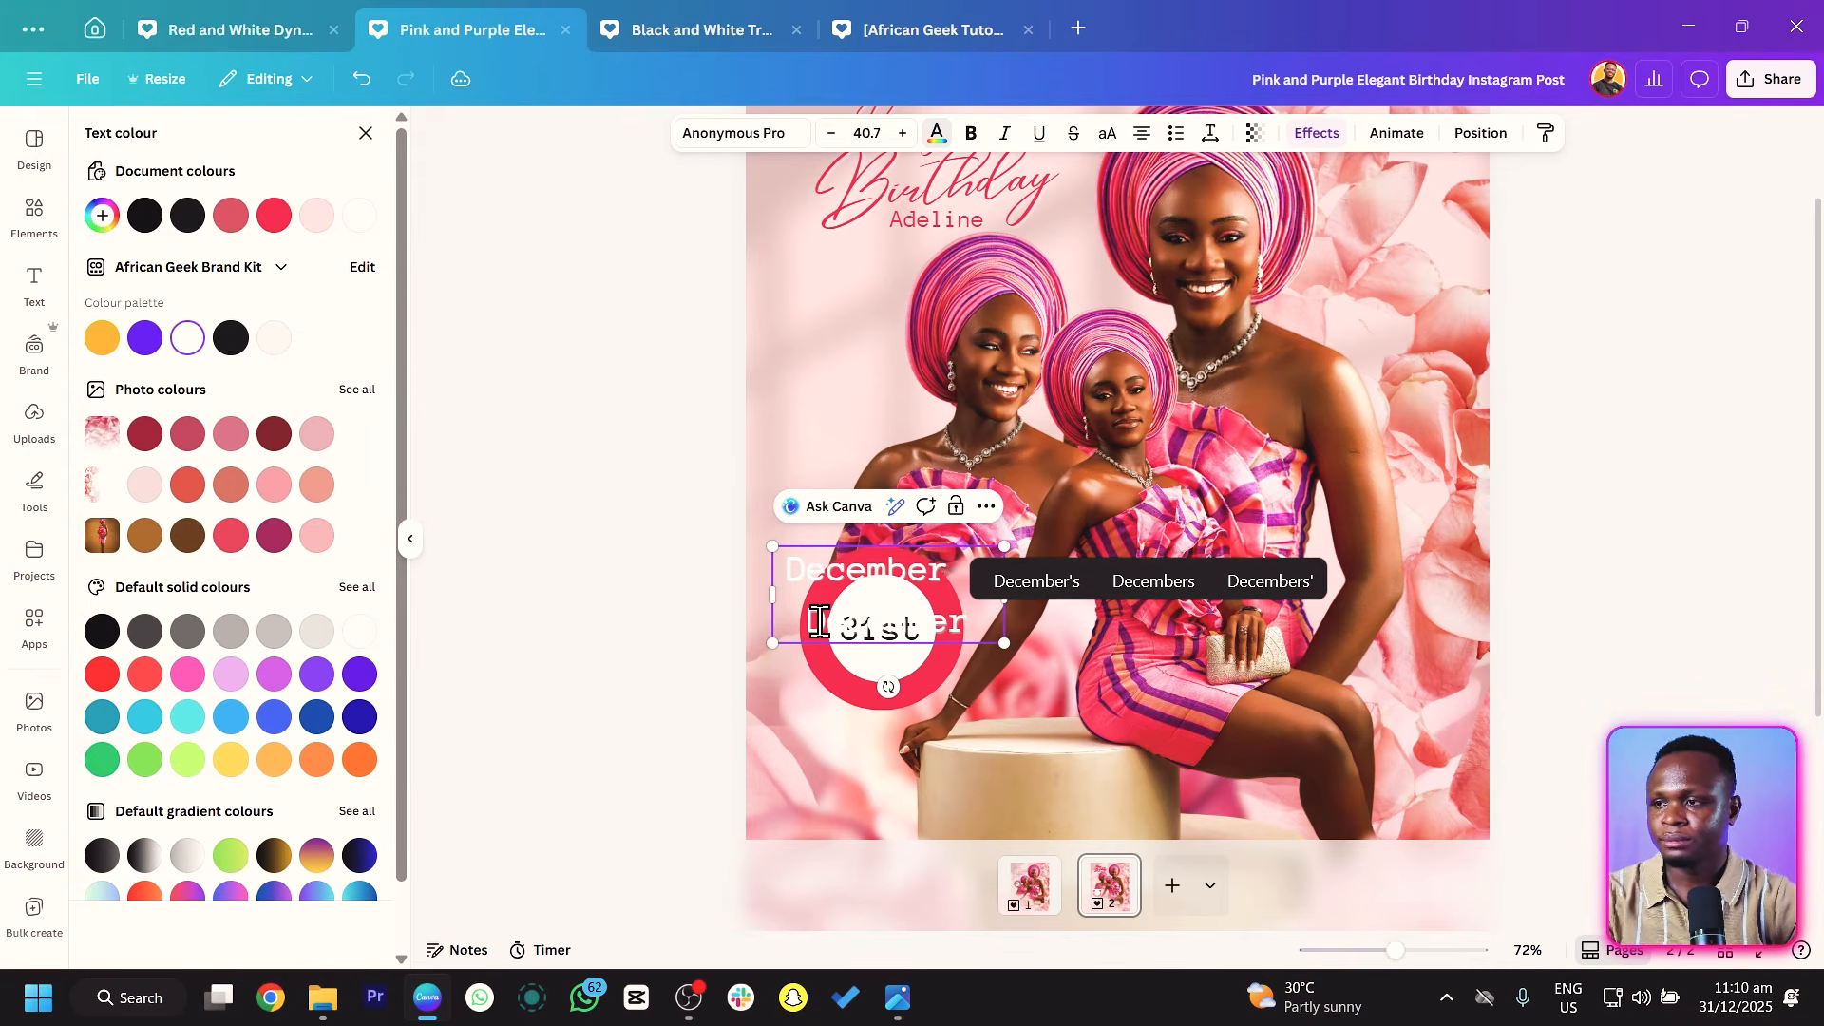
{"action": "type", "text": " ."}
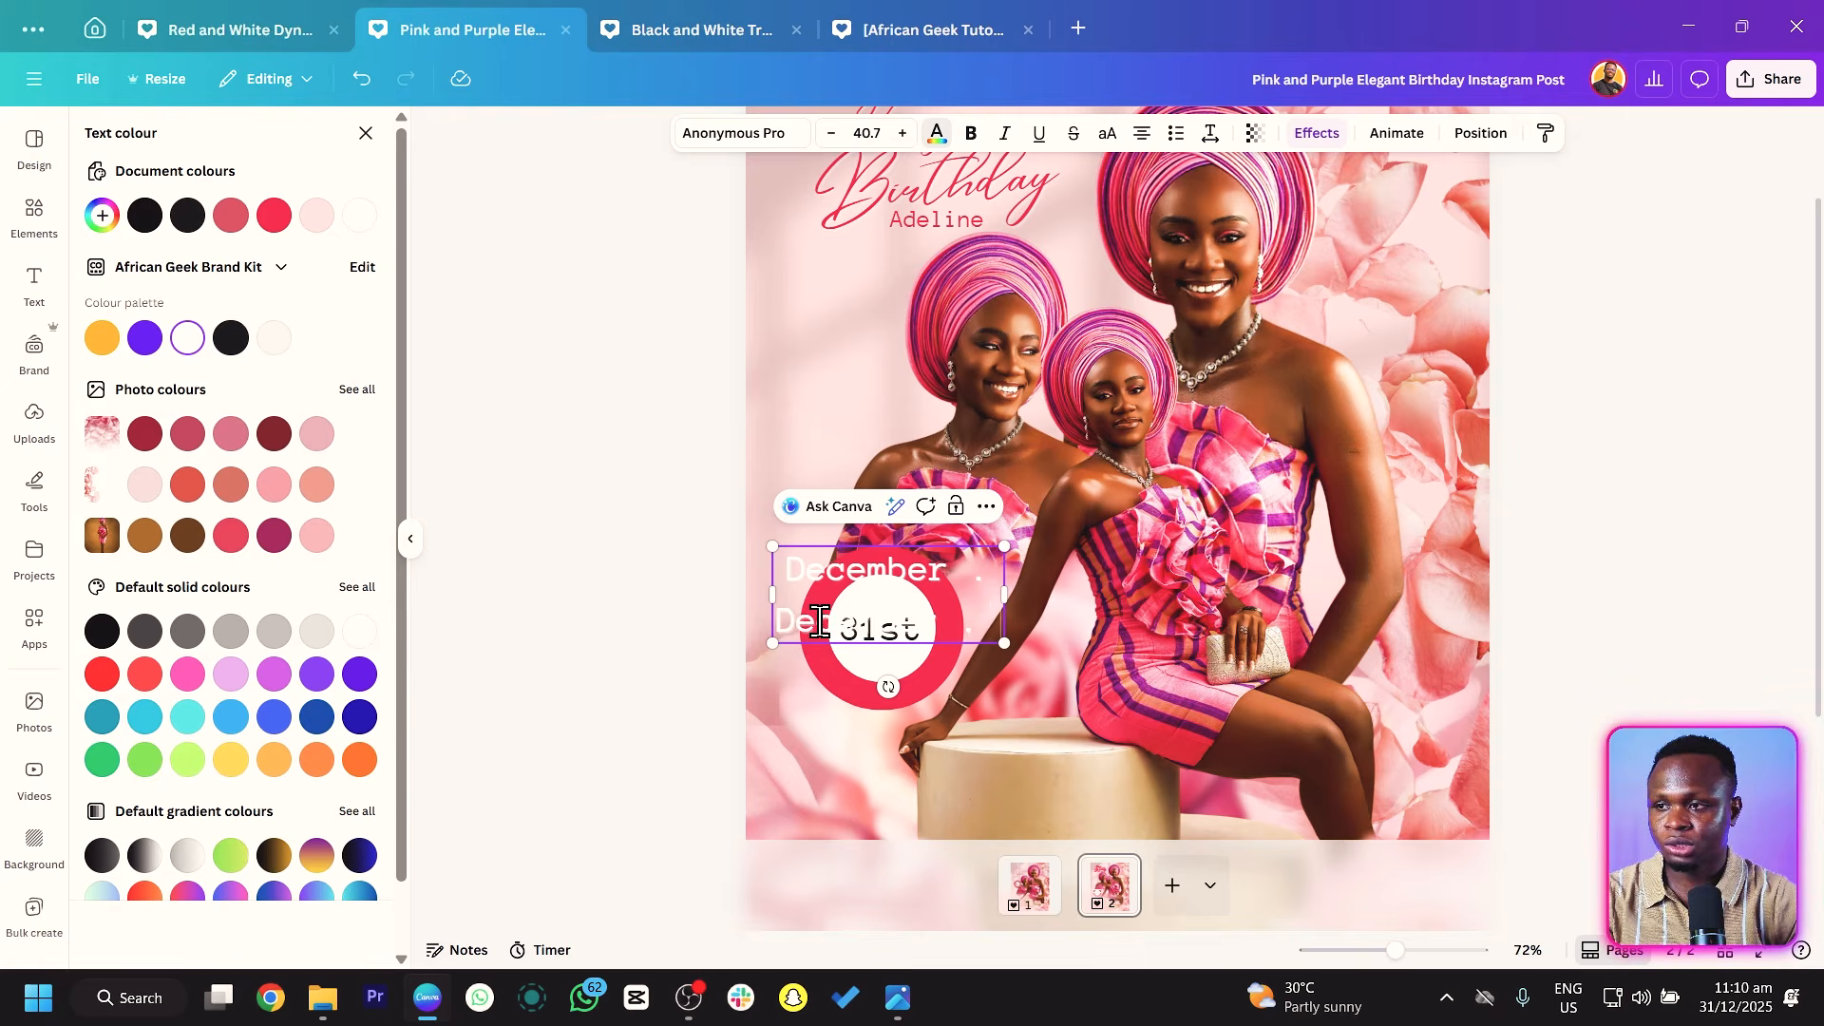
{"action": "key", "text": "BackSpace"}
{"action": "key", "text": "BackSpace"}
{"action": "key", "text": "BackSpace"}
{"action": "key", "text": "Return"}
{"action": "type", "text": "December"}
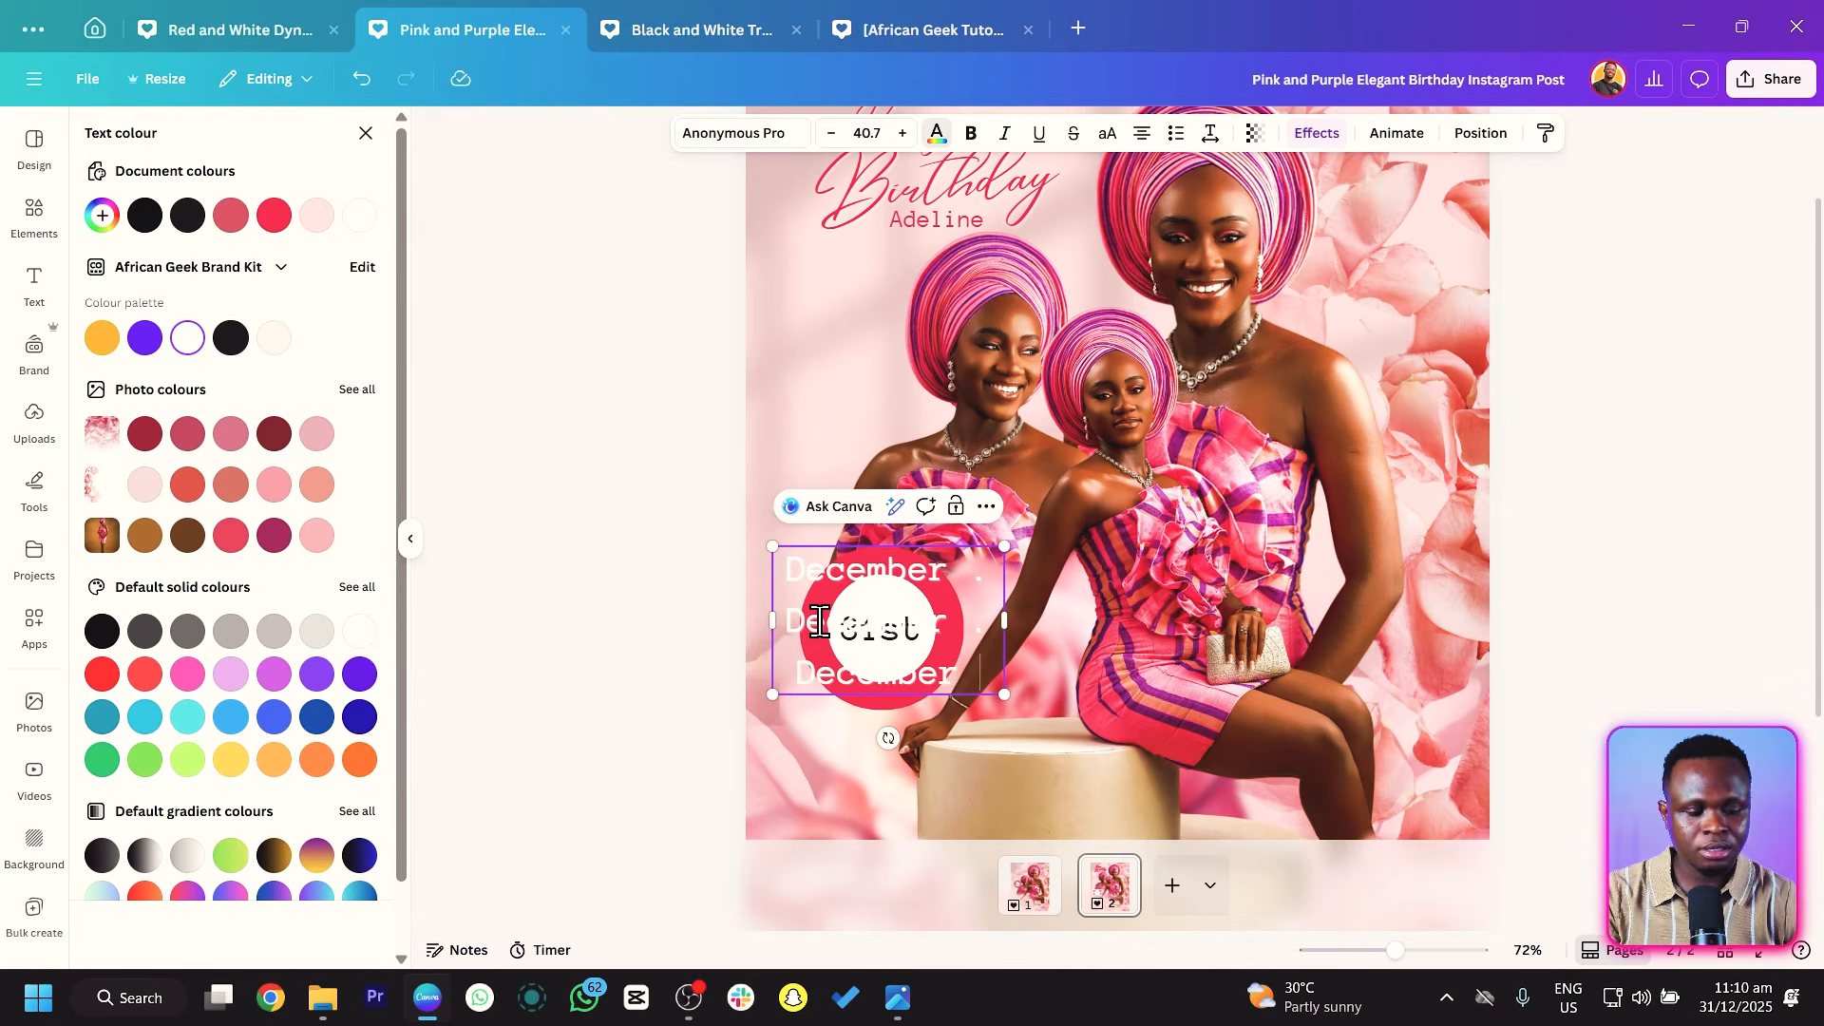
{"action": "type", "text": " ."}
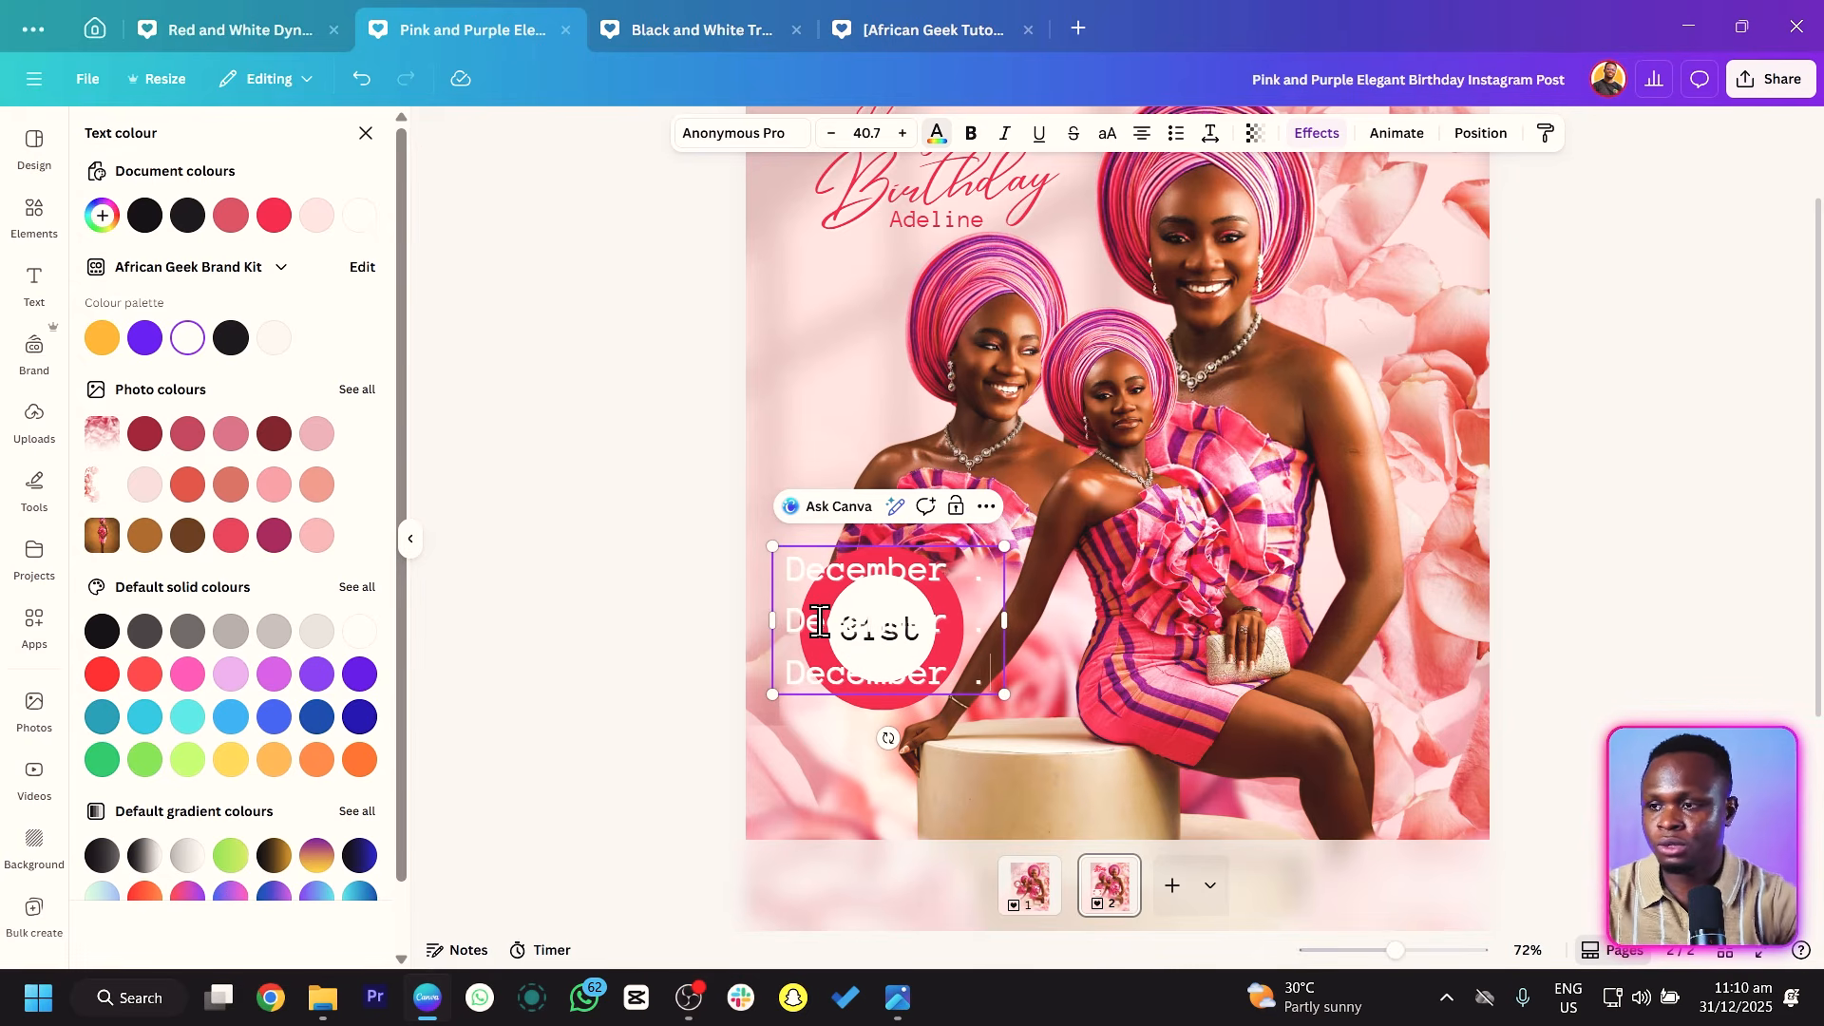
{"action": "right_click", "coordinate": [819, 623]}
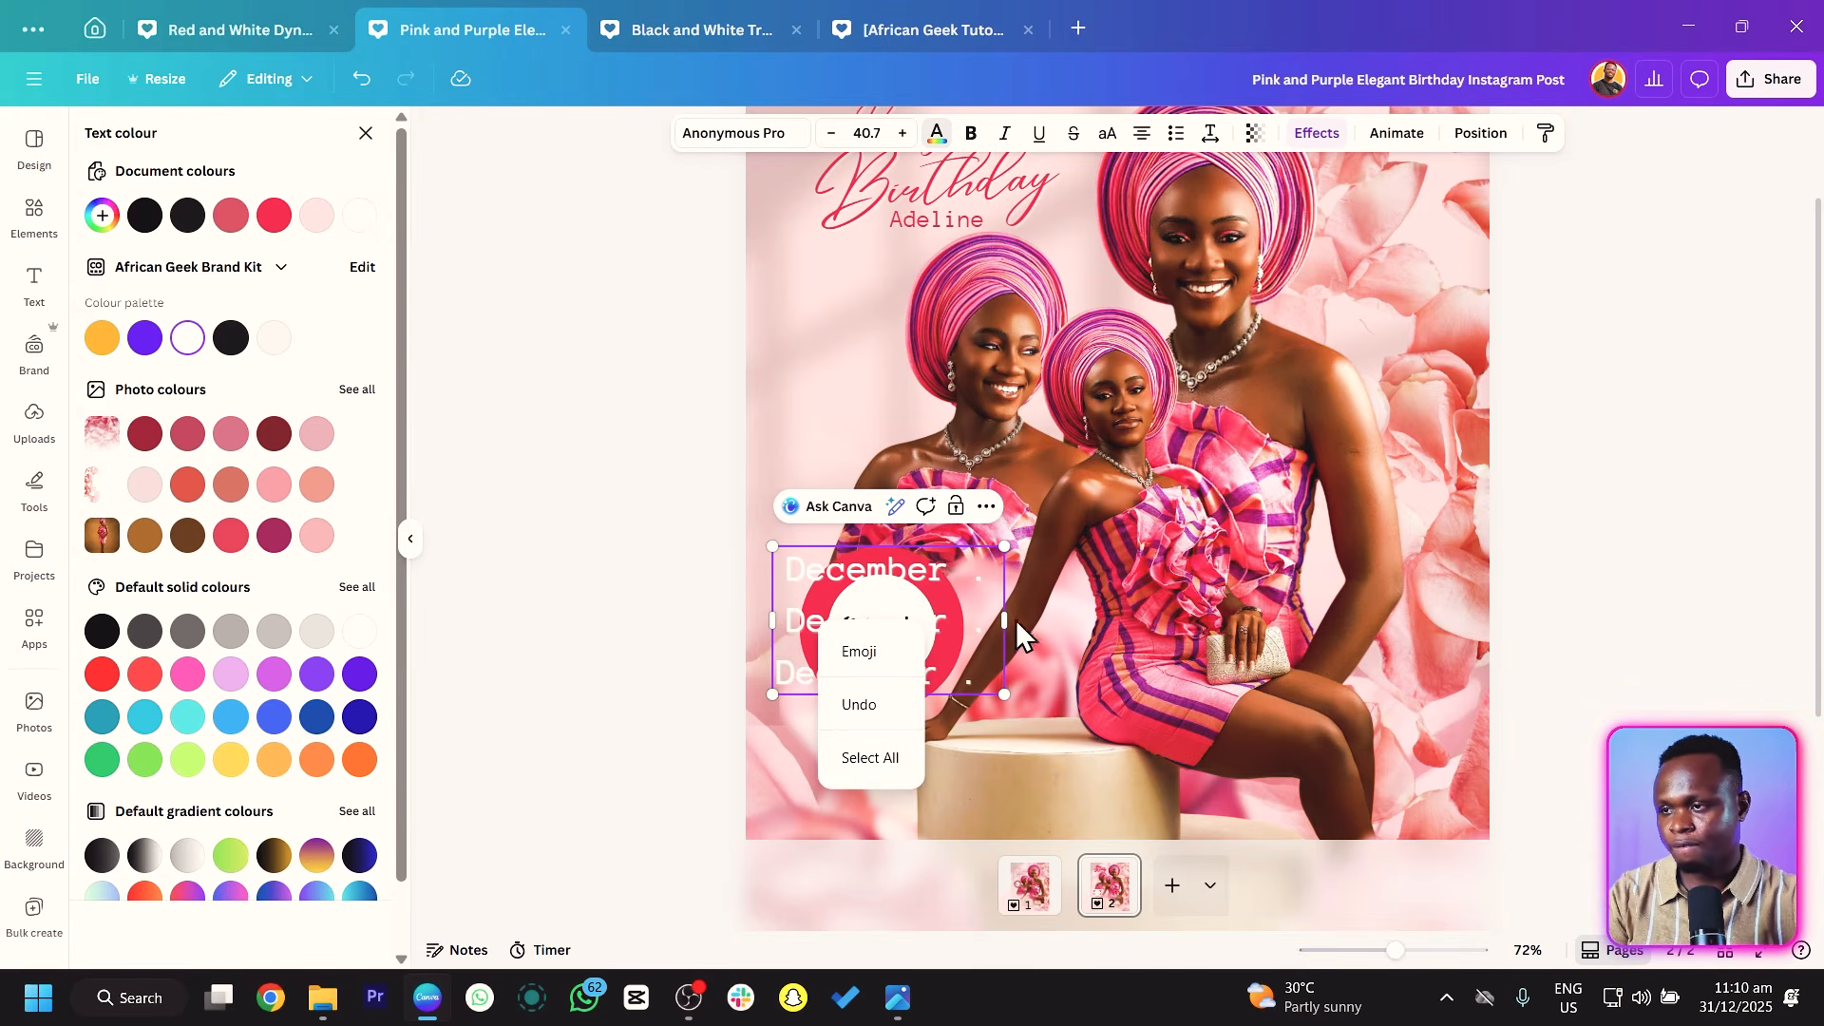
{"action": "left_click", "coordinate": [990, 681]}
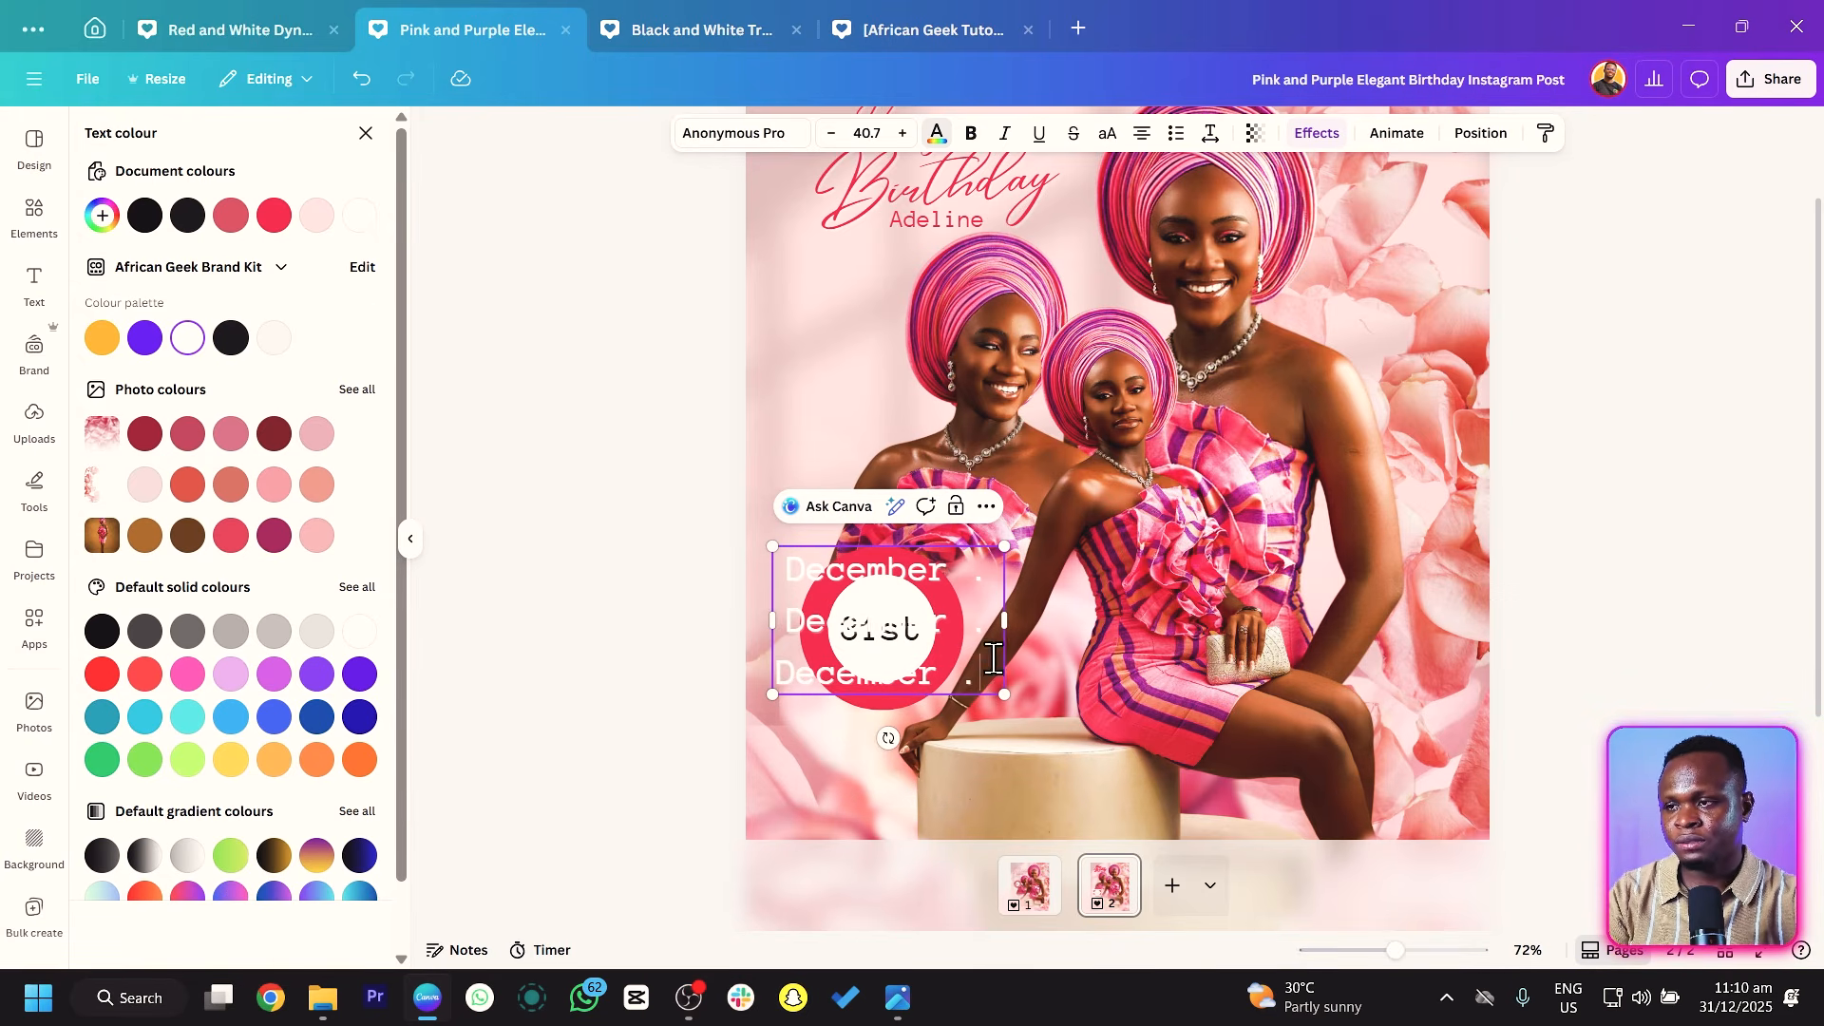
Widen the repeated "December" text box and apply the Curve shape effect with a curve of 78.
{"action": "left_click_drag", "start_coordinate": [1007, 622], "coordinate": [1093, 640]}
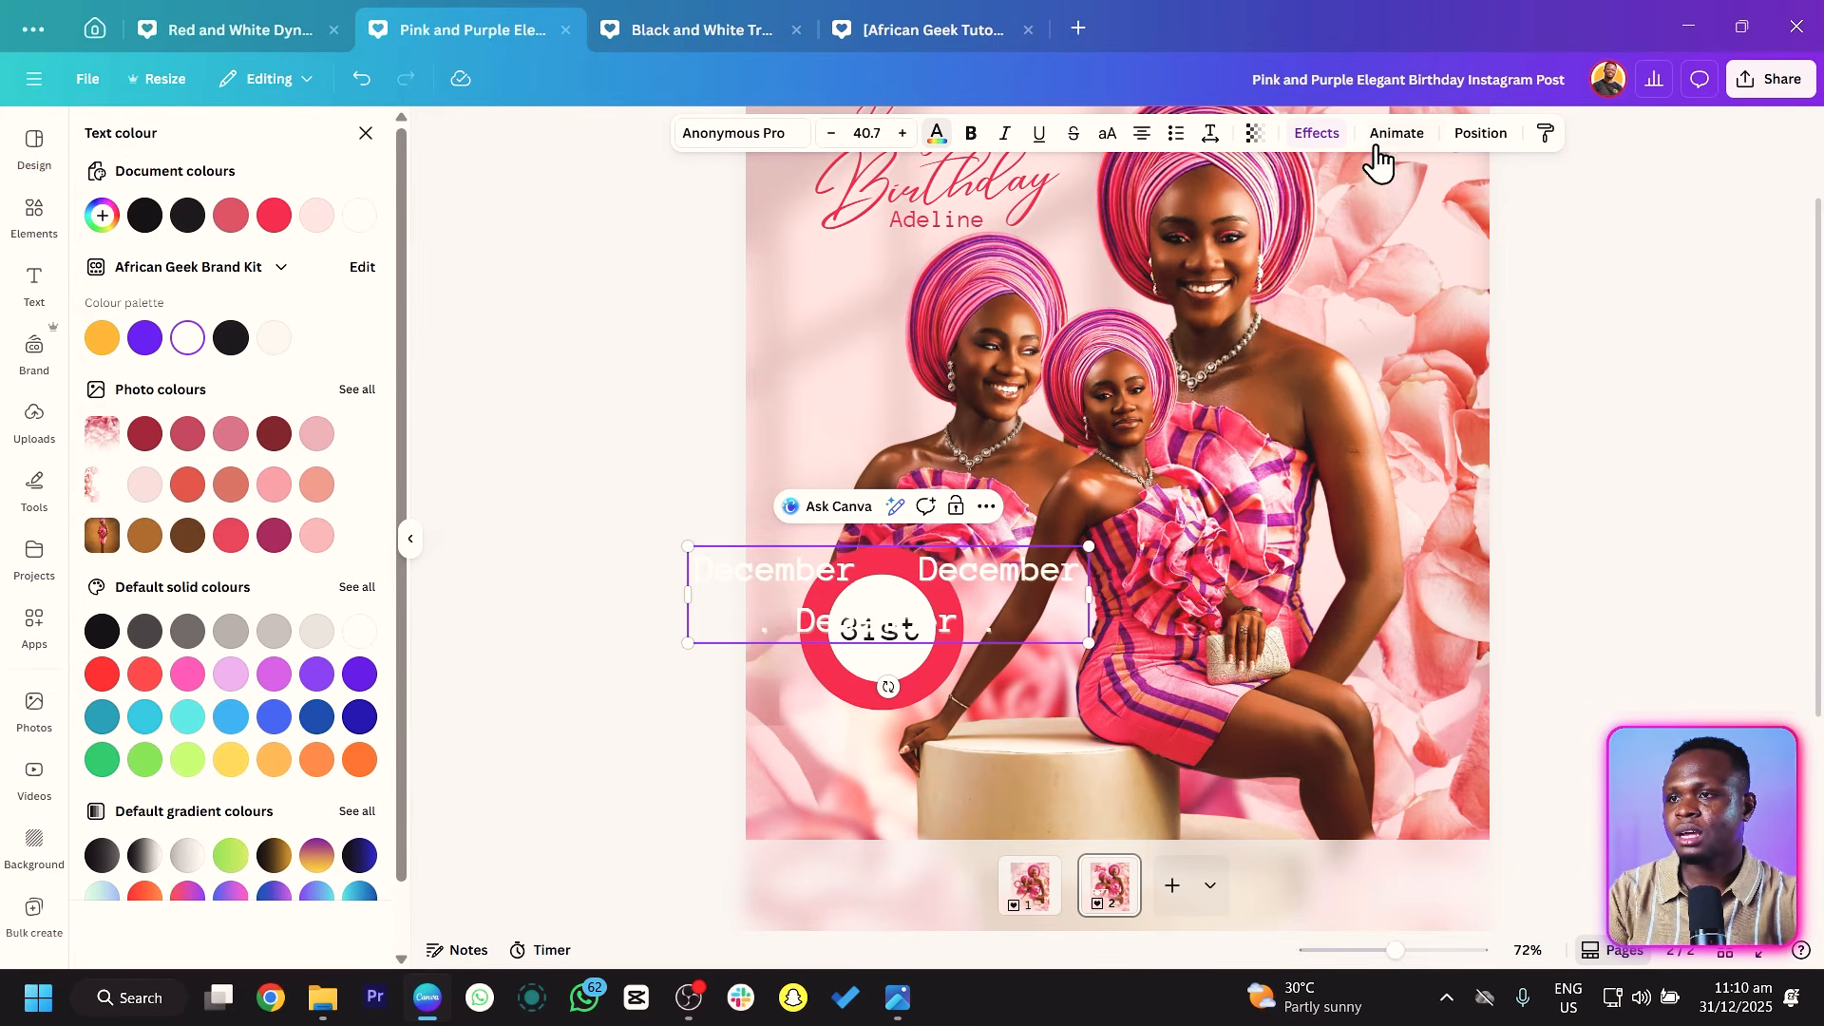
{"action": "left_click", "coordinate": [1317, 134]}
{"action": "scroll", "coordinate": [254, 713], "scroll_direction": "down", "scroll_amount": 5}
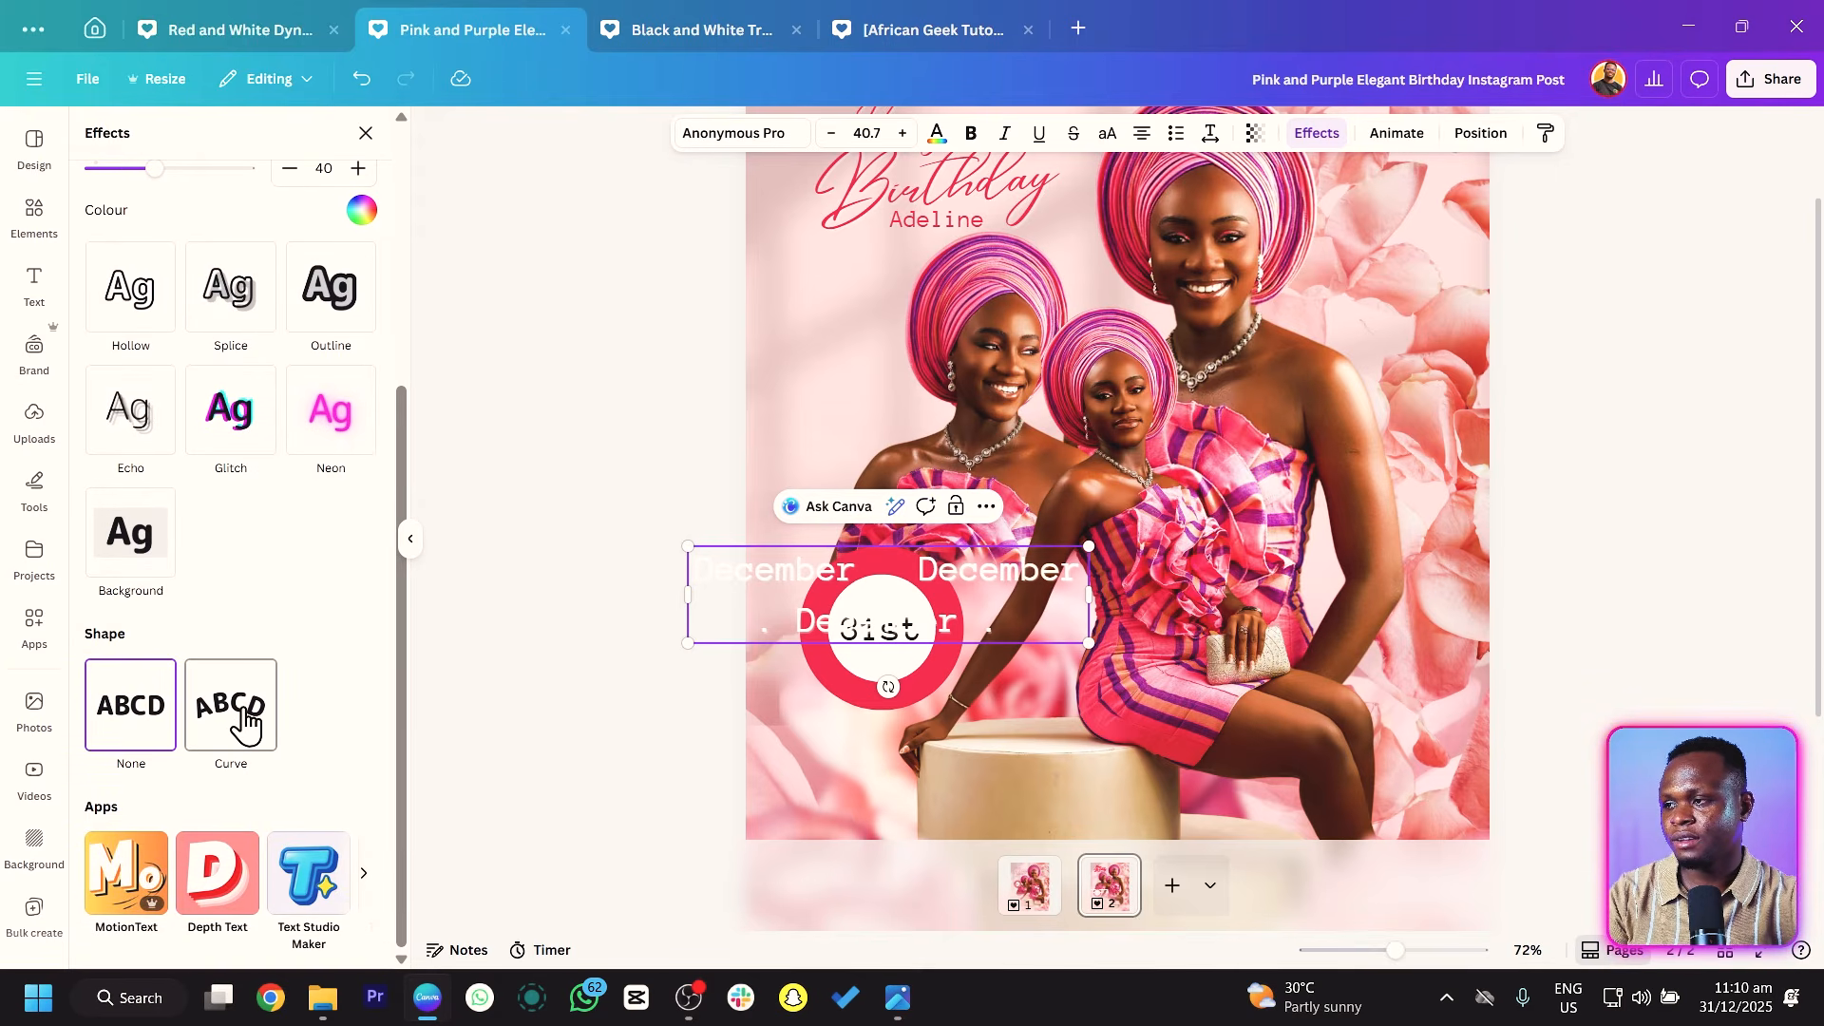
{"action": "left_click", "coordinate": [246, 725]}
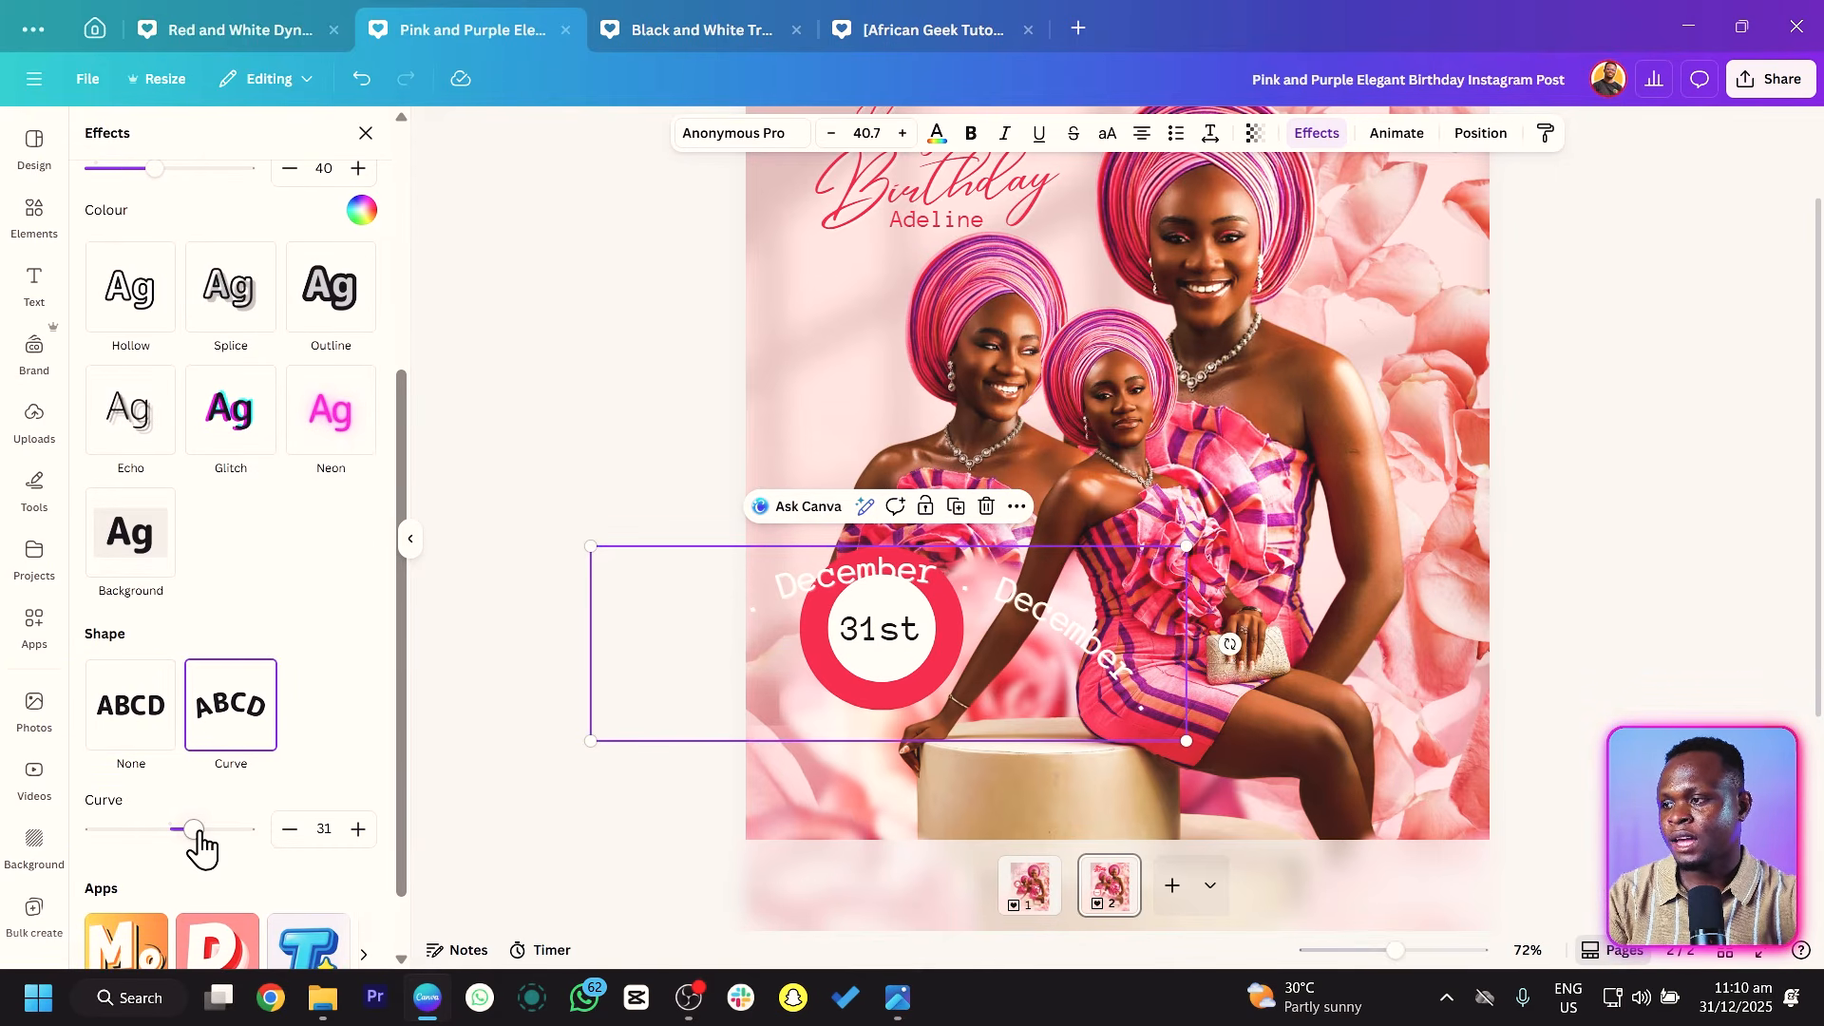
{"action": "left_click_drag", "start_coordinate": [199, 845], "coordinate": [233, 849]}
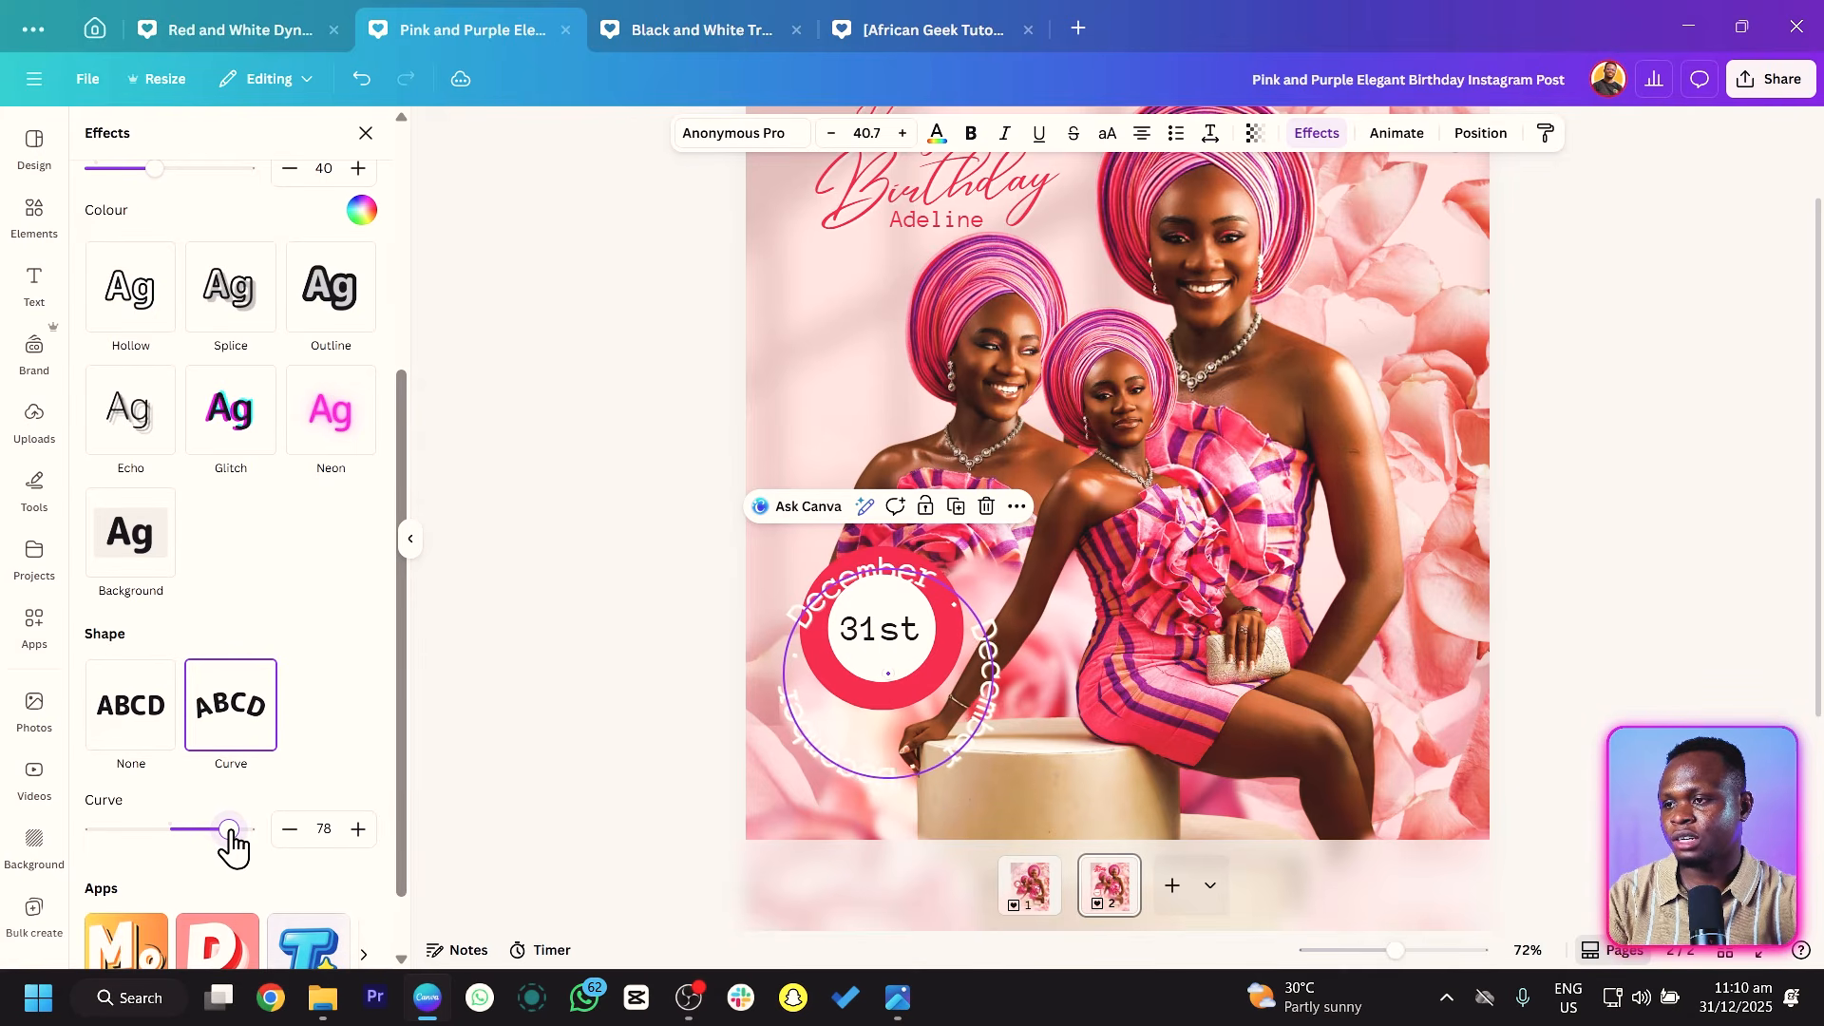
Centre the curved "December" text on the red ring, shrink it to size 27.1 and rotate it slightly clockwise.
{"action": "left_click_drag", "start_coordinate": [898, 727], "coordinate": [887, 671]}
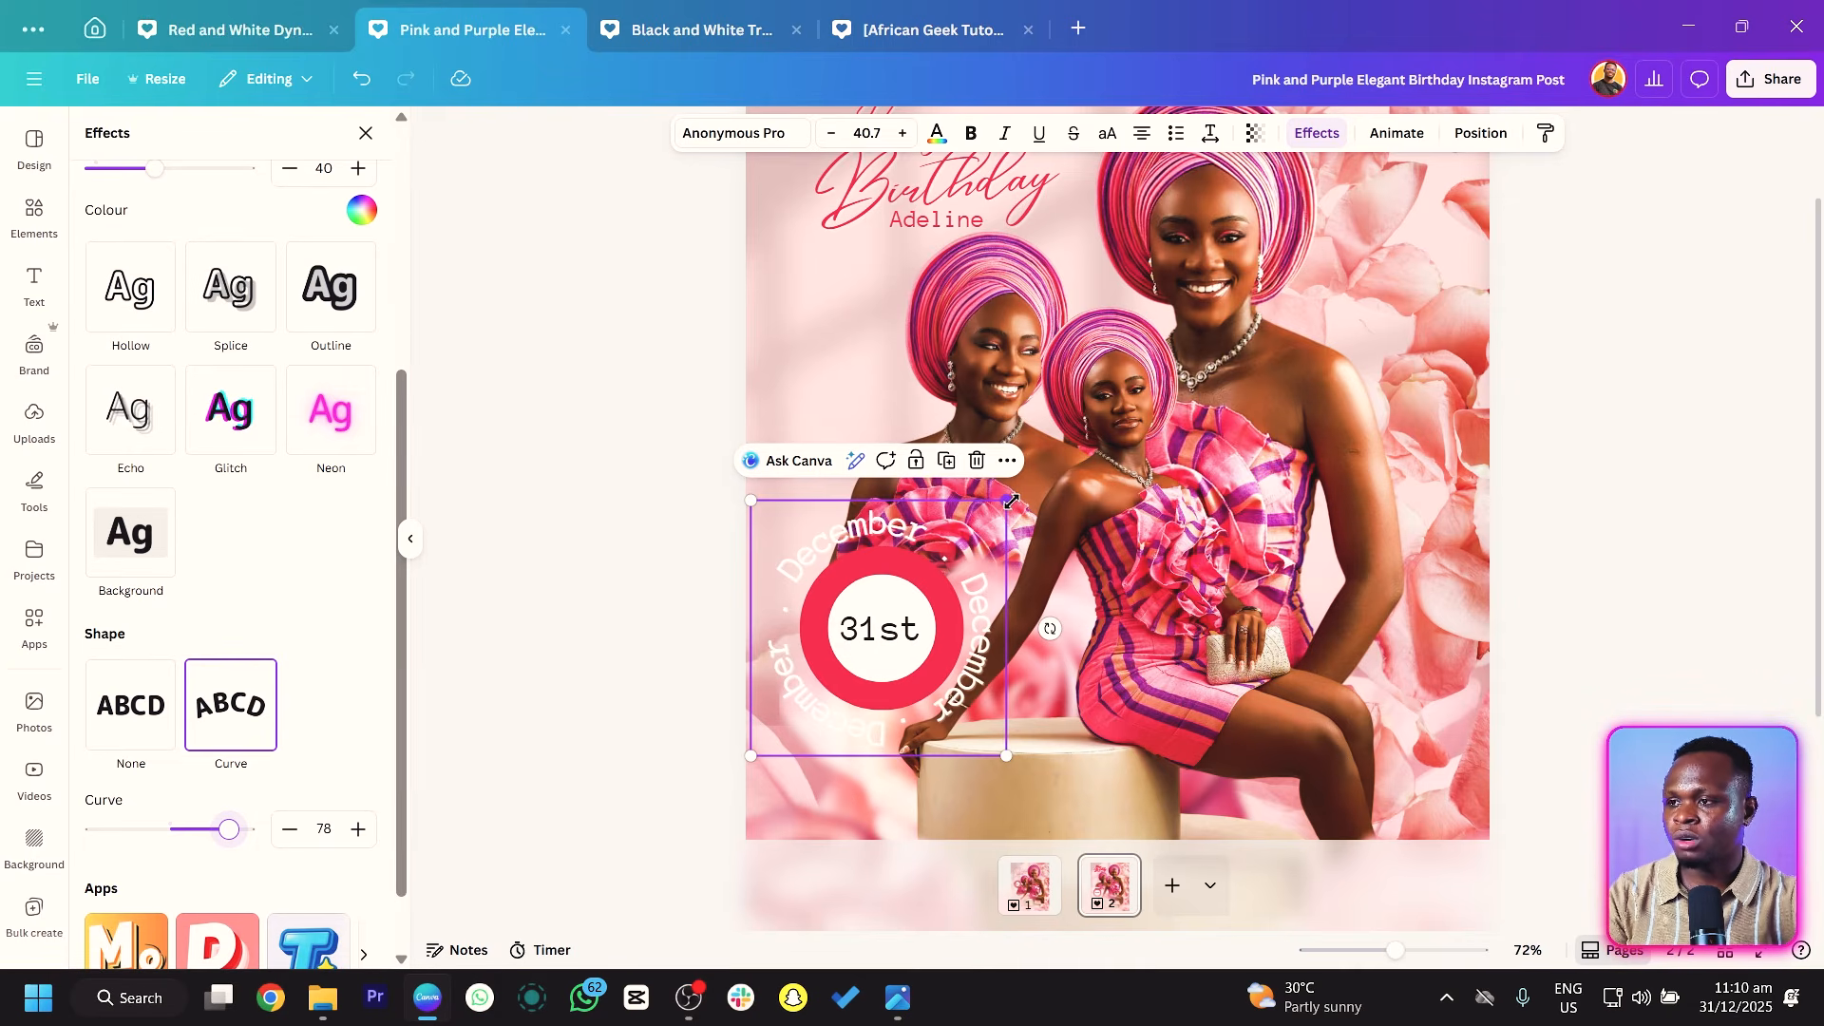
{"action": "left_click_drag", "start_coordinate": [1011, 501], "coordinate": [950, 528]}
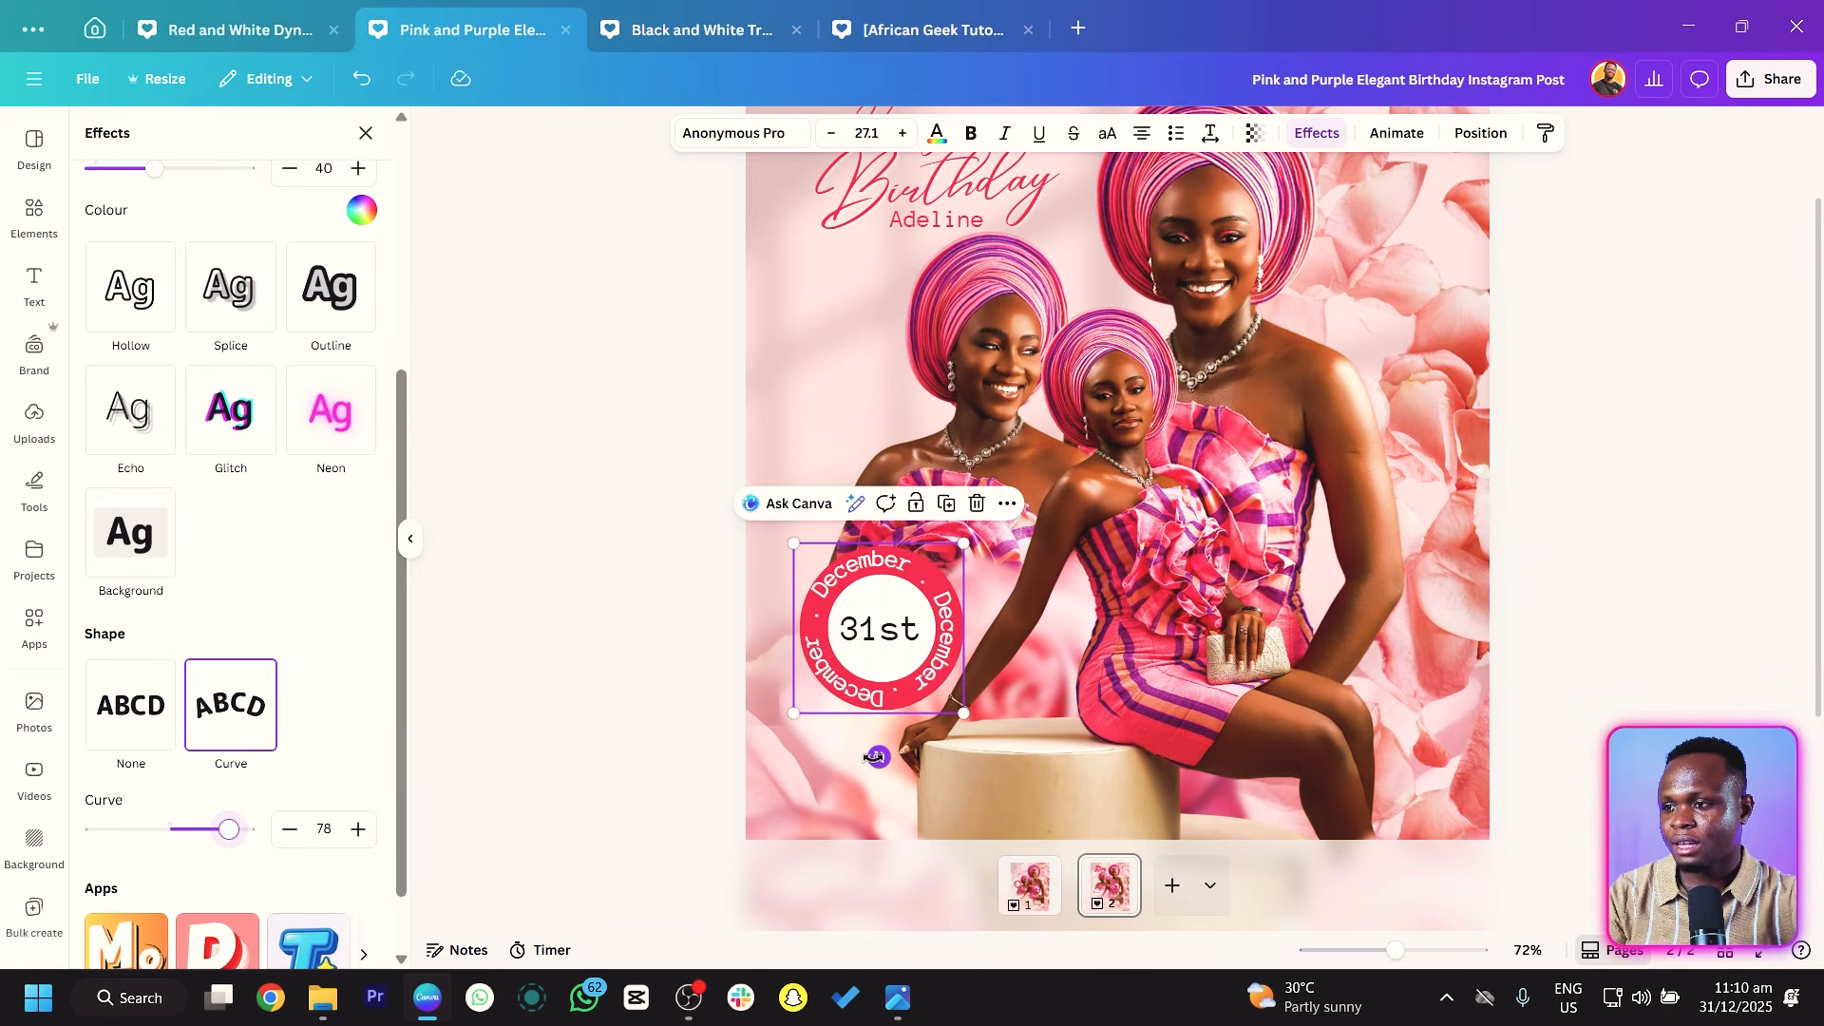
{"action": "left_click_drag", "start_coordinate": [852, 757], "coordinate": [828, 756]}
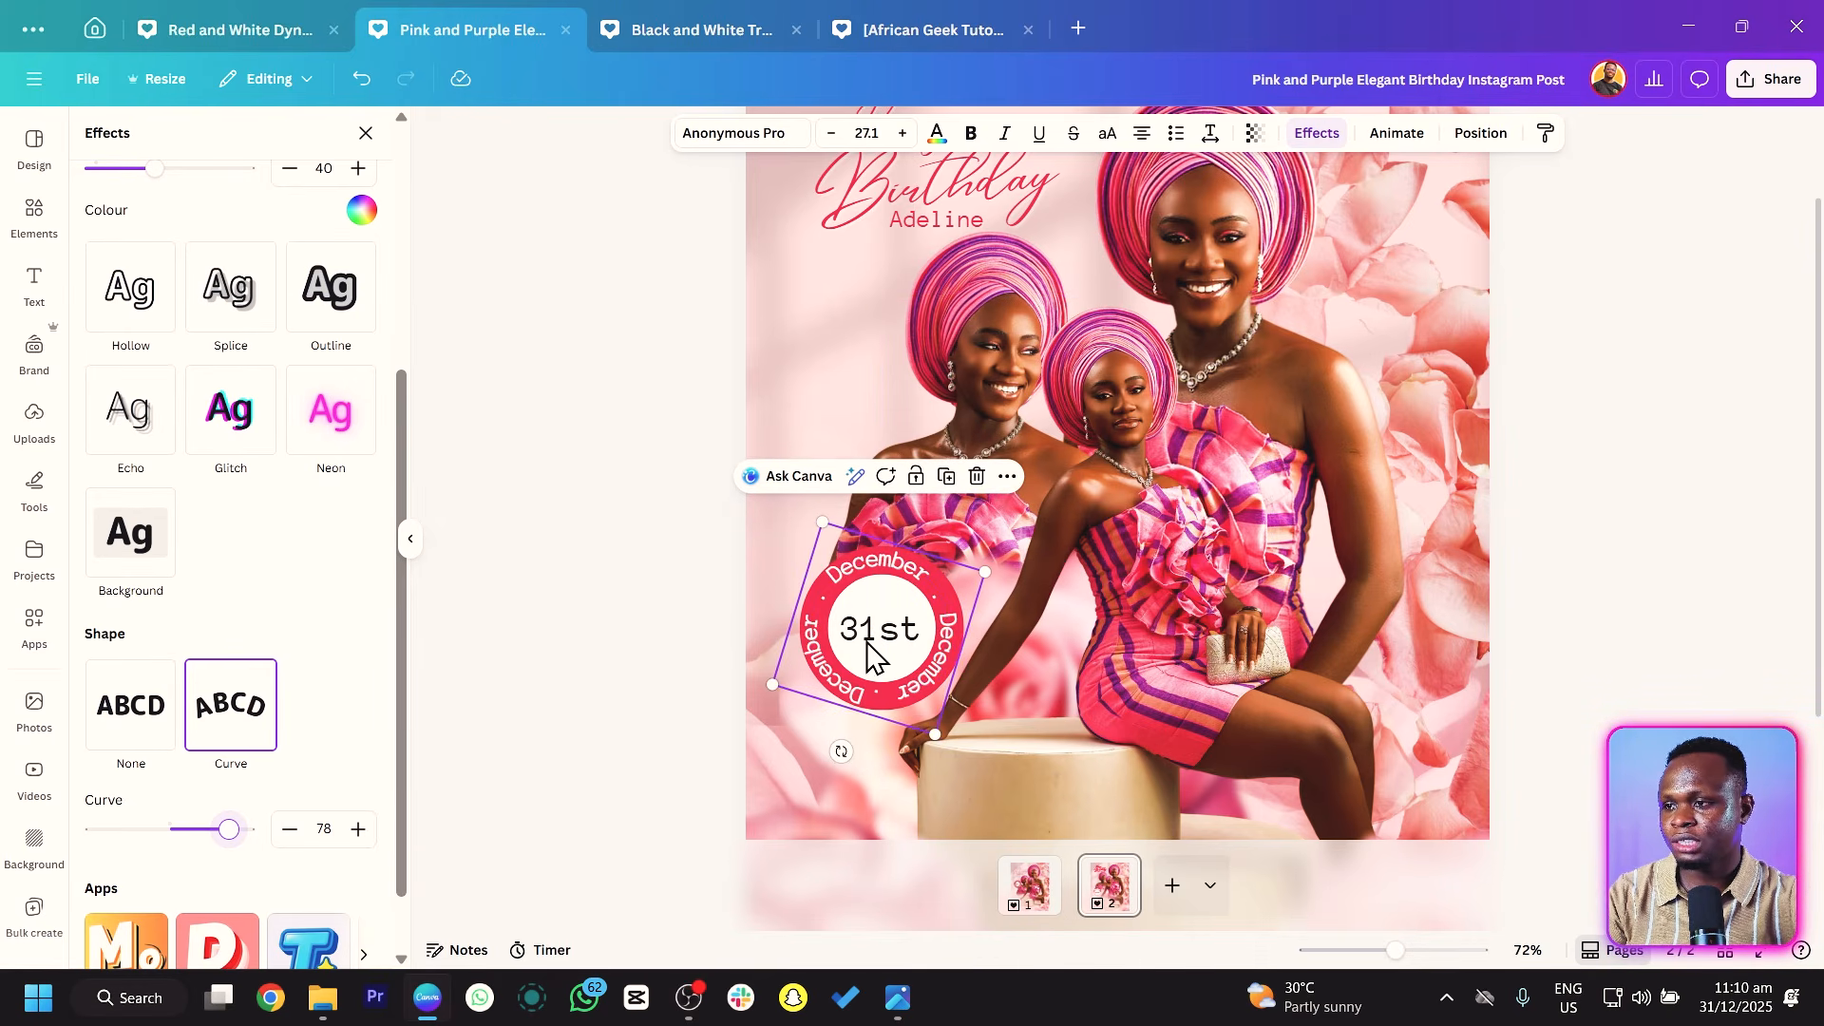
Shrink the badge's inner white circle slightly, reduce the curved "December" text to size 25.3 and recentre it on the red ring.
{"action": "left_click", "coordinate": [881, 674]}
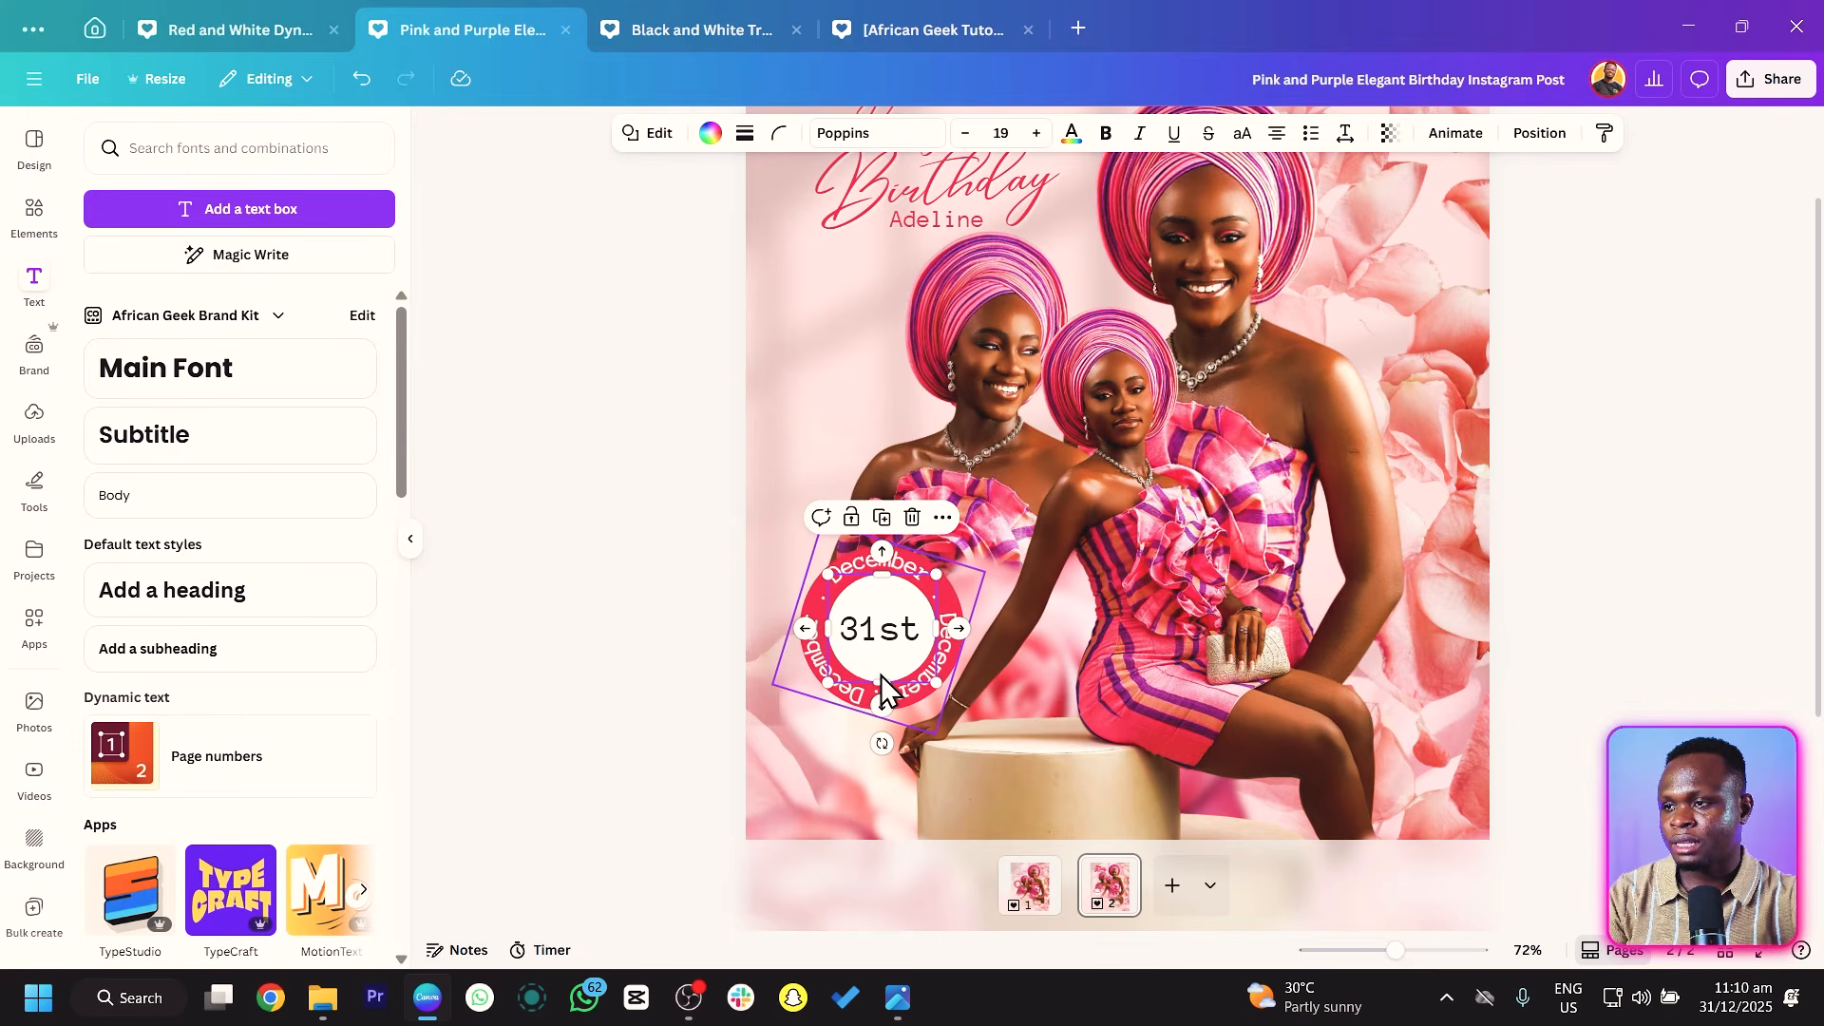
{"action": "left_click", "coordinate": [849, 715]}
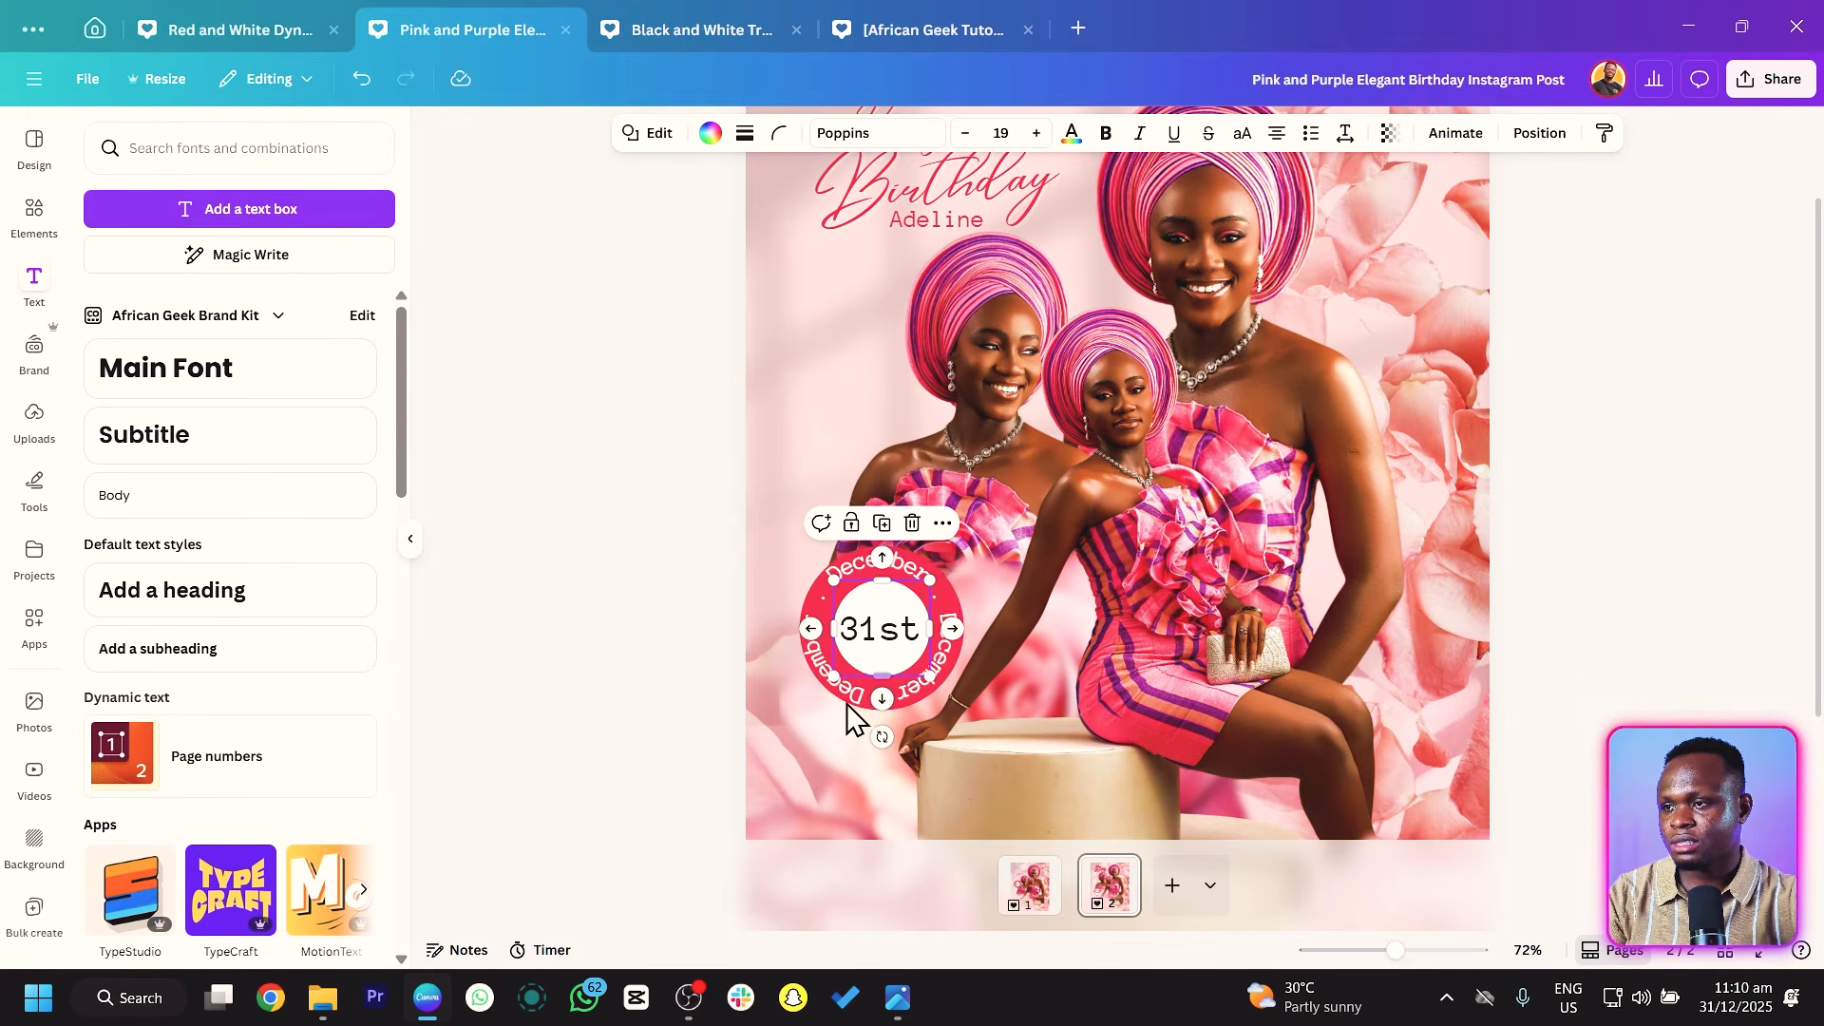
{"action": "left_click_drag", "start_coordinate": [770, 682], "coordinate": [778, 678]}
{"action": "left_click", "coordinate": [715, 676]}
{"action": "left_click_drag", "start_coordinate": [948, 656], "coordinate": [948, 642]}
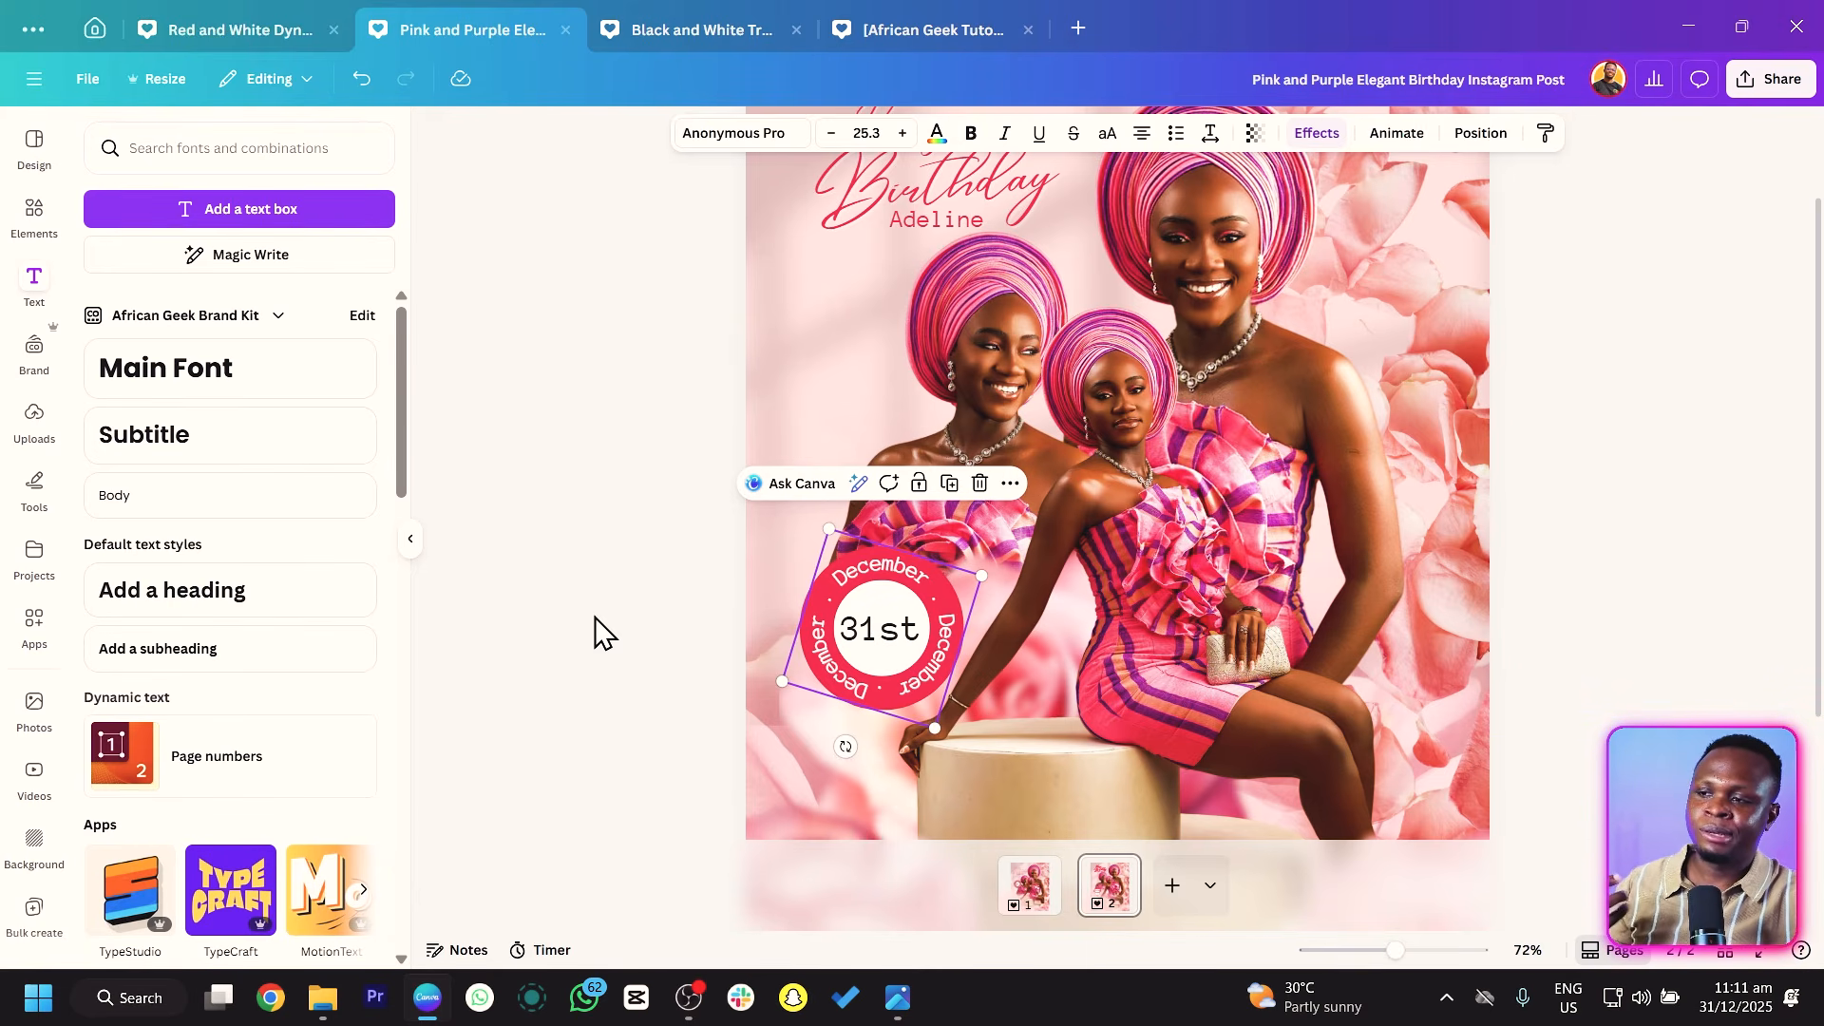
Show the layers and move the curved "December" text, white circle and "31st" directly above the red circle in the stack.
{"action": "right_click", "coordinate": [874, 608]}
{"action": "mouse_move", "coordinate": [1136, 657]}
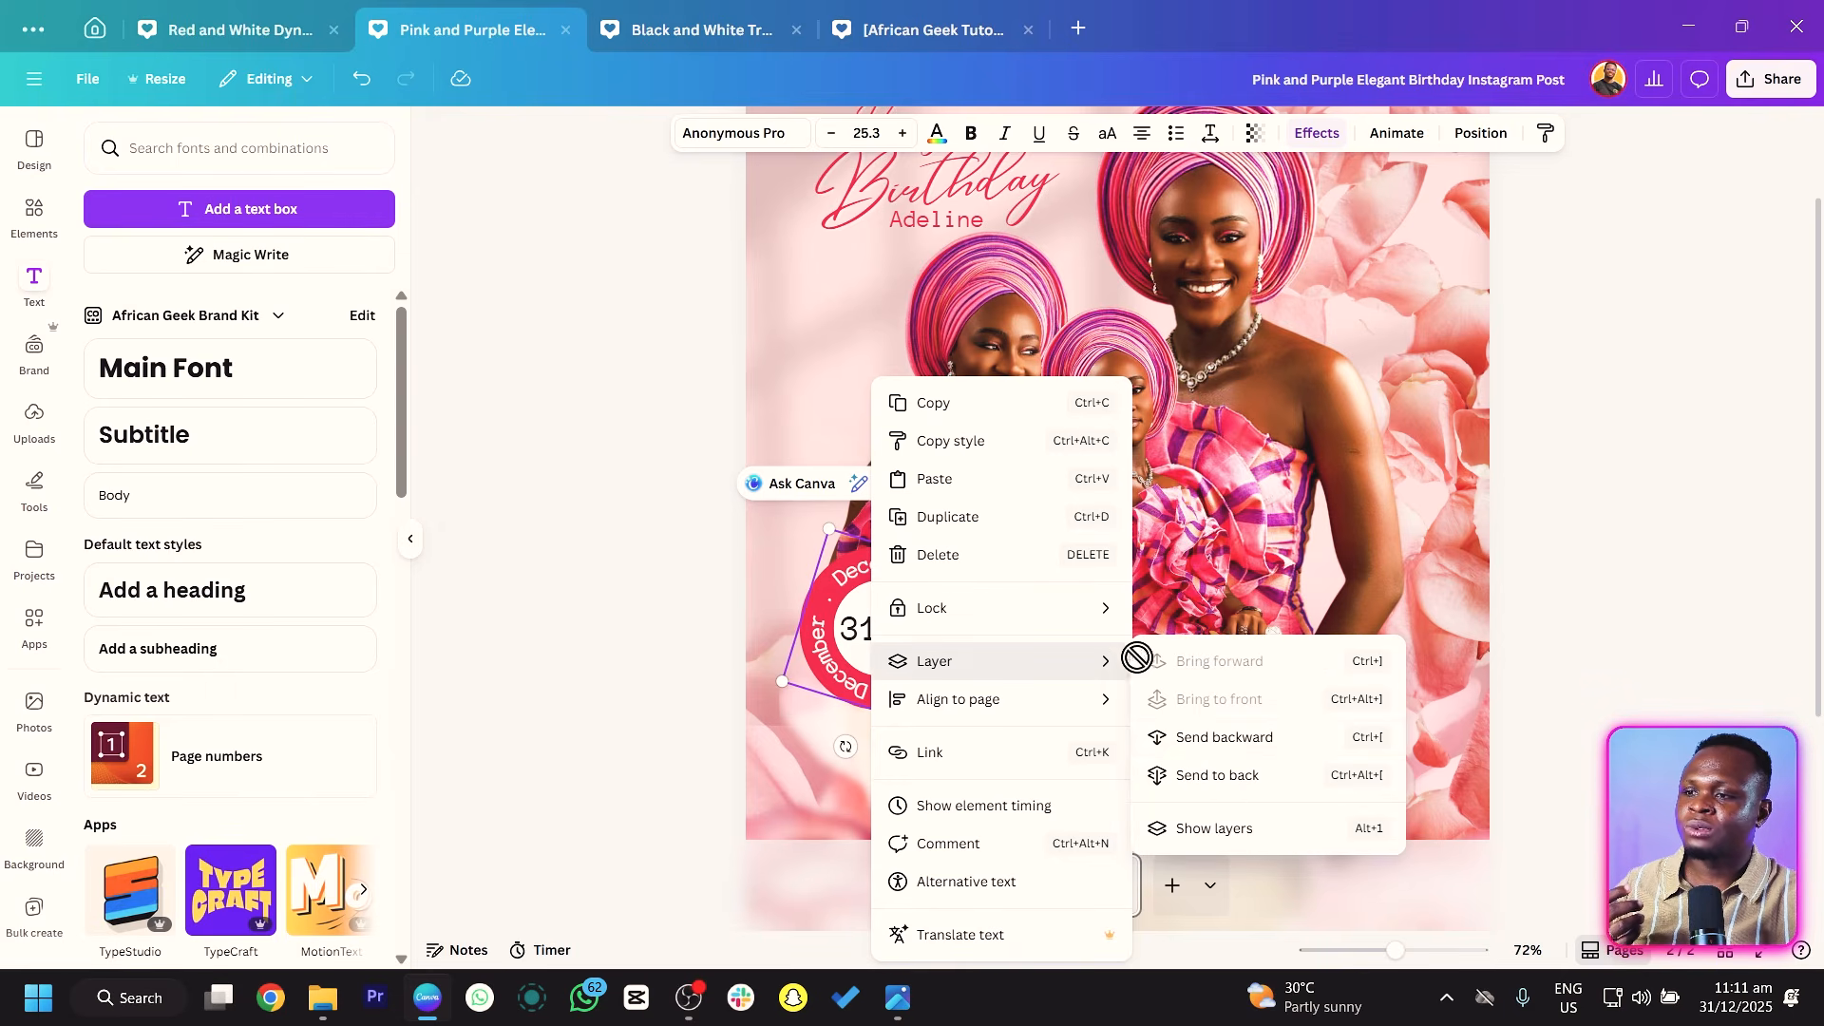
{"action": "left_click", "coordinate": [1227, 830]}
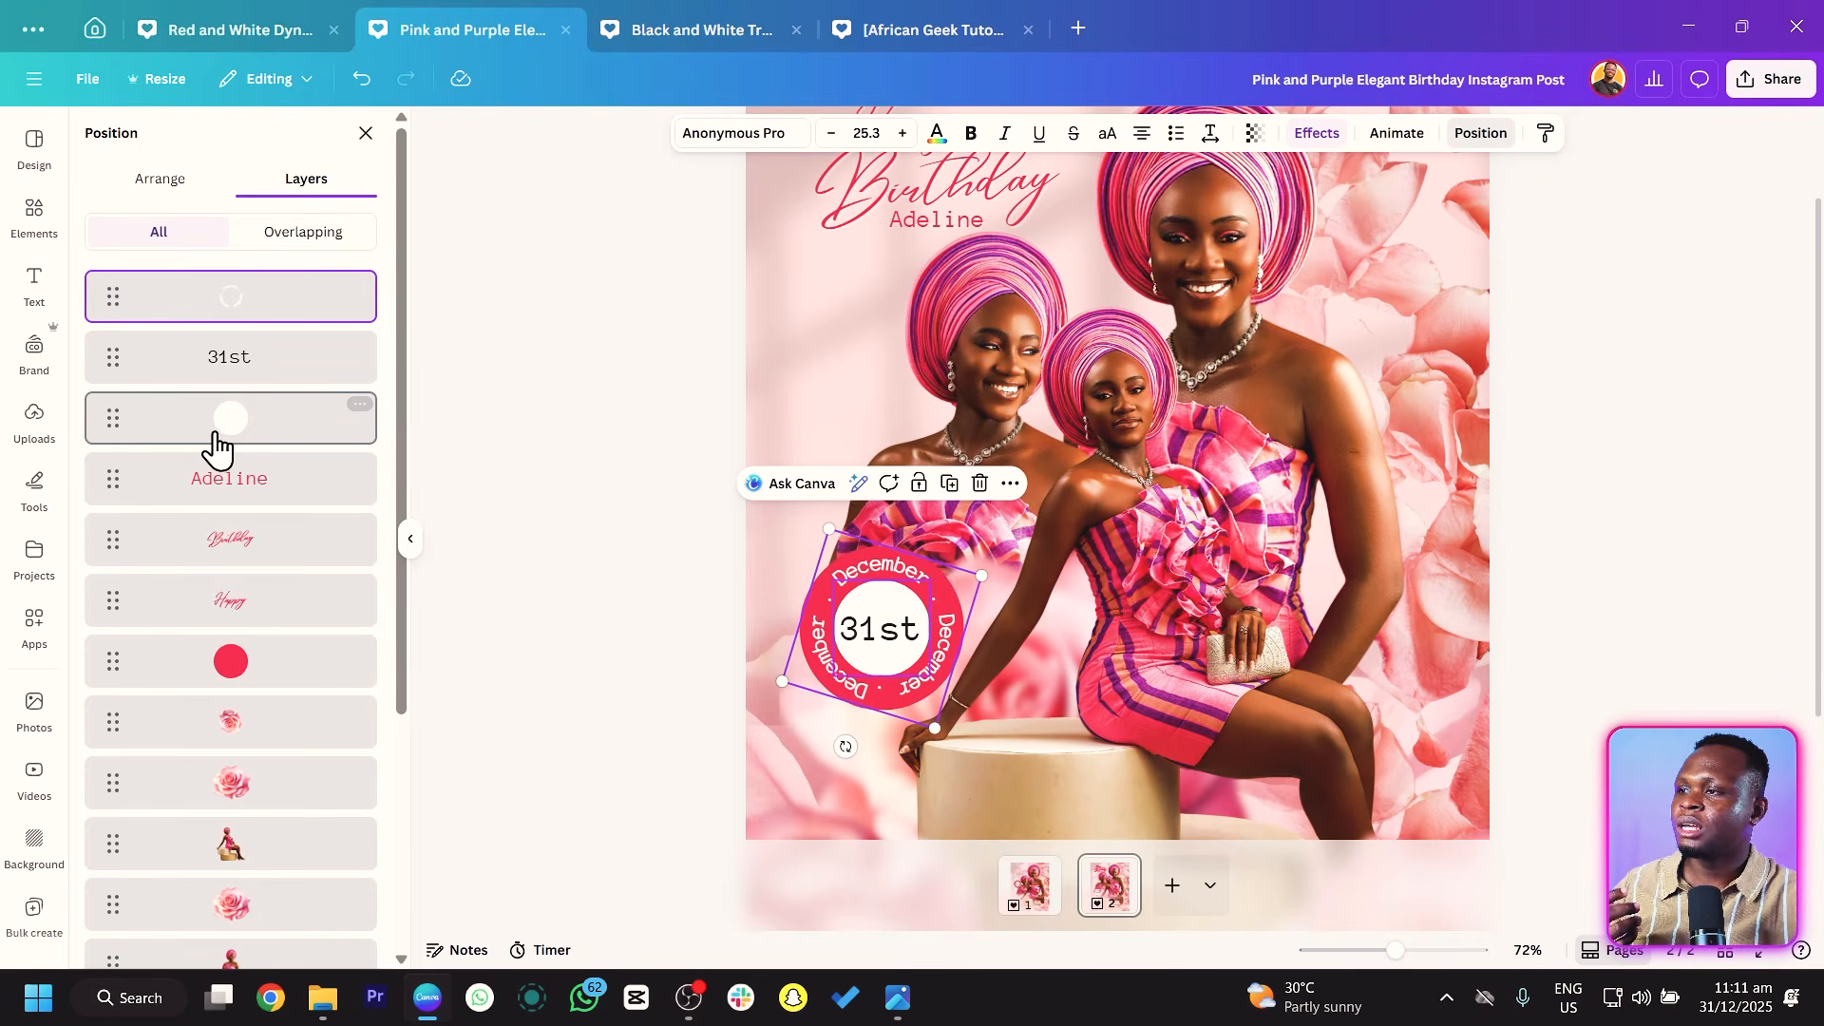
{"action": "left_click", "coordinate": [226, 480]}
{"action": "left_click", "coordinate": [209, 547]}
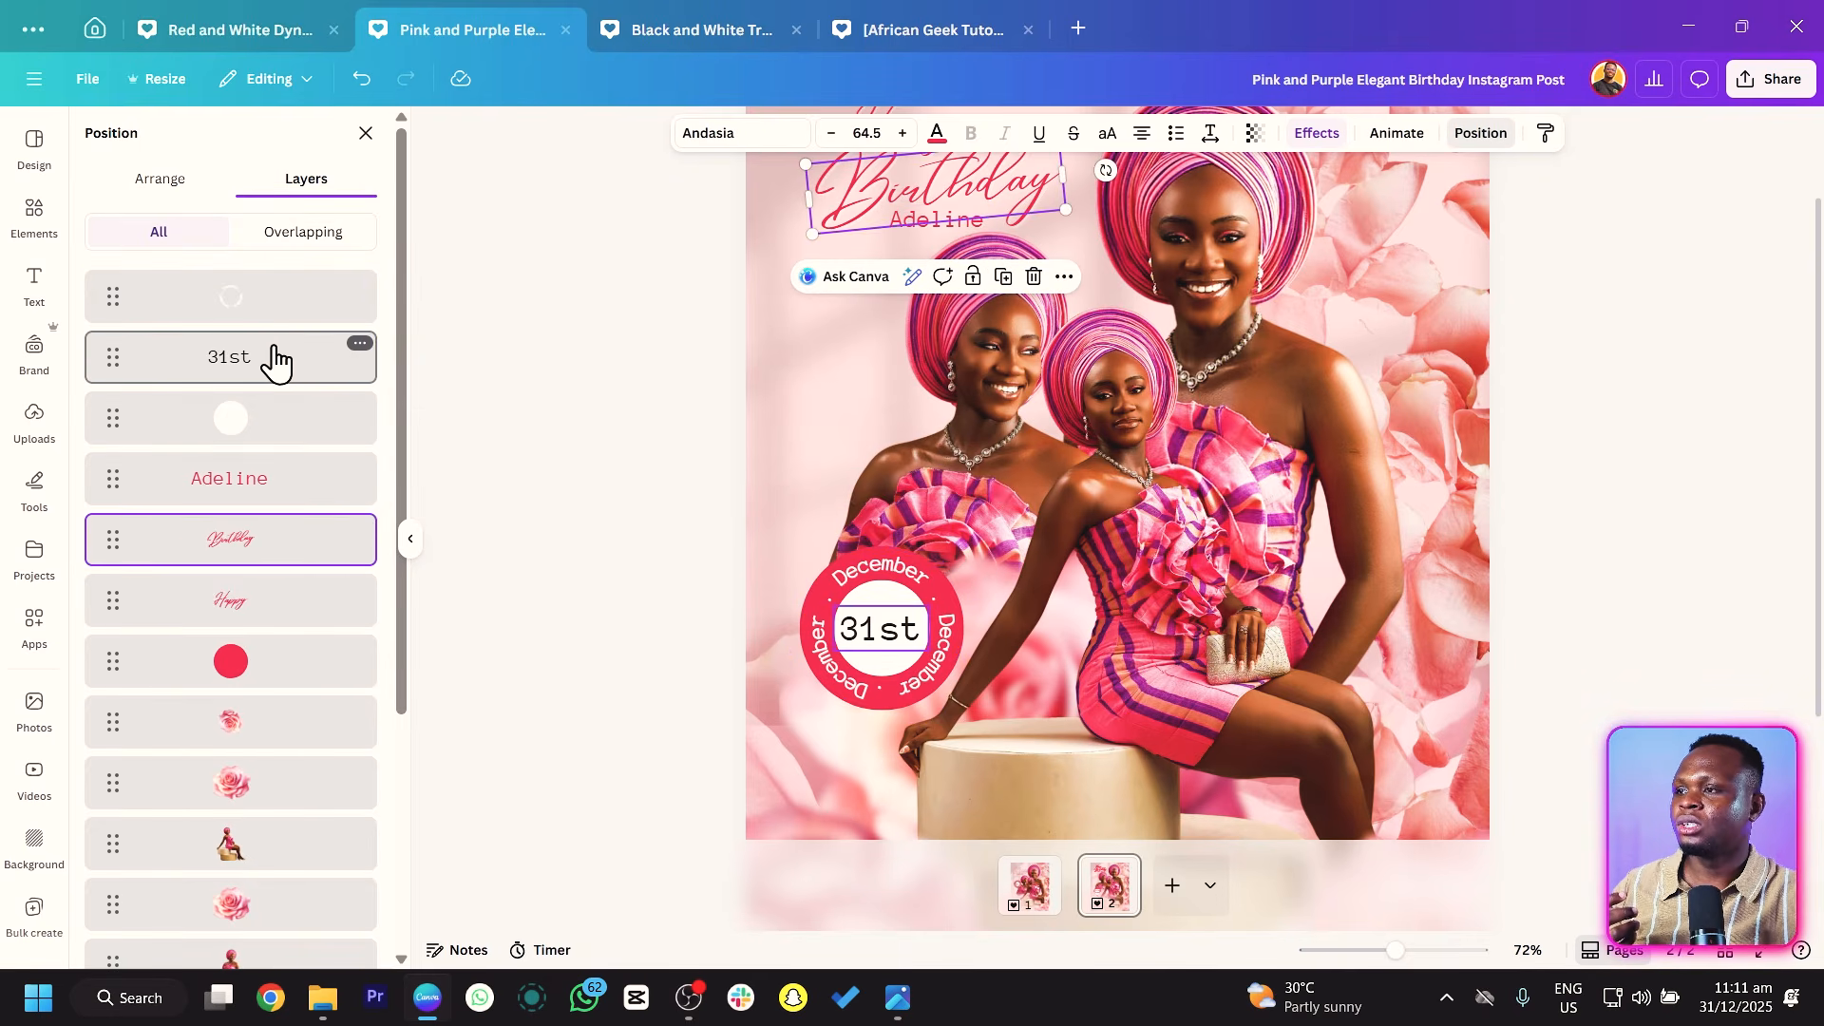
{"action": "left_click", "coordinate": [272, 359]}
{"action": "left_click", "coordinate": [285, 432]}
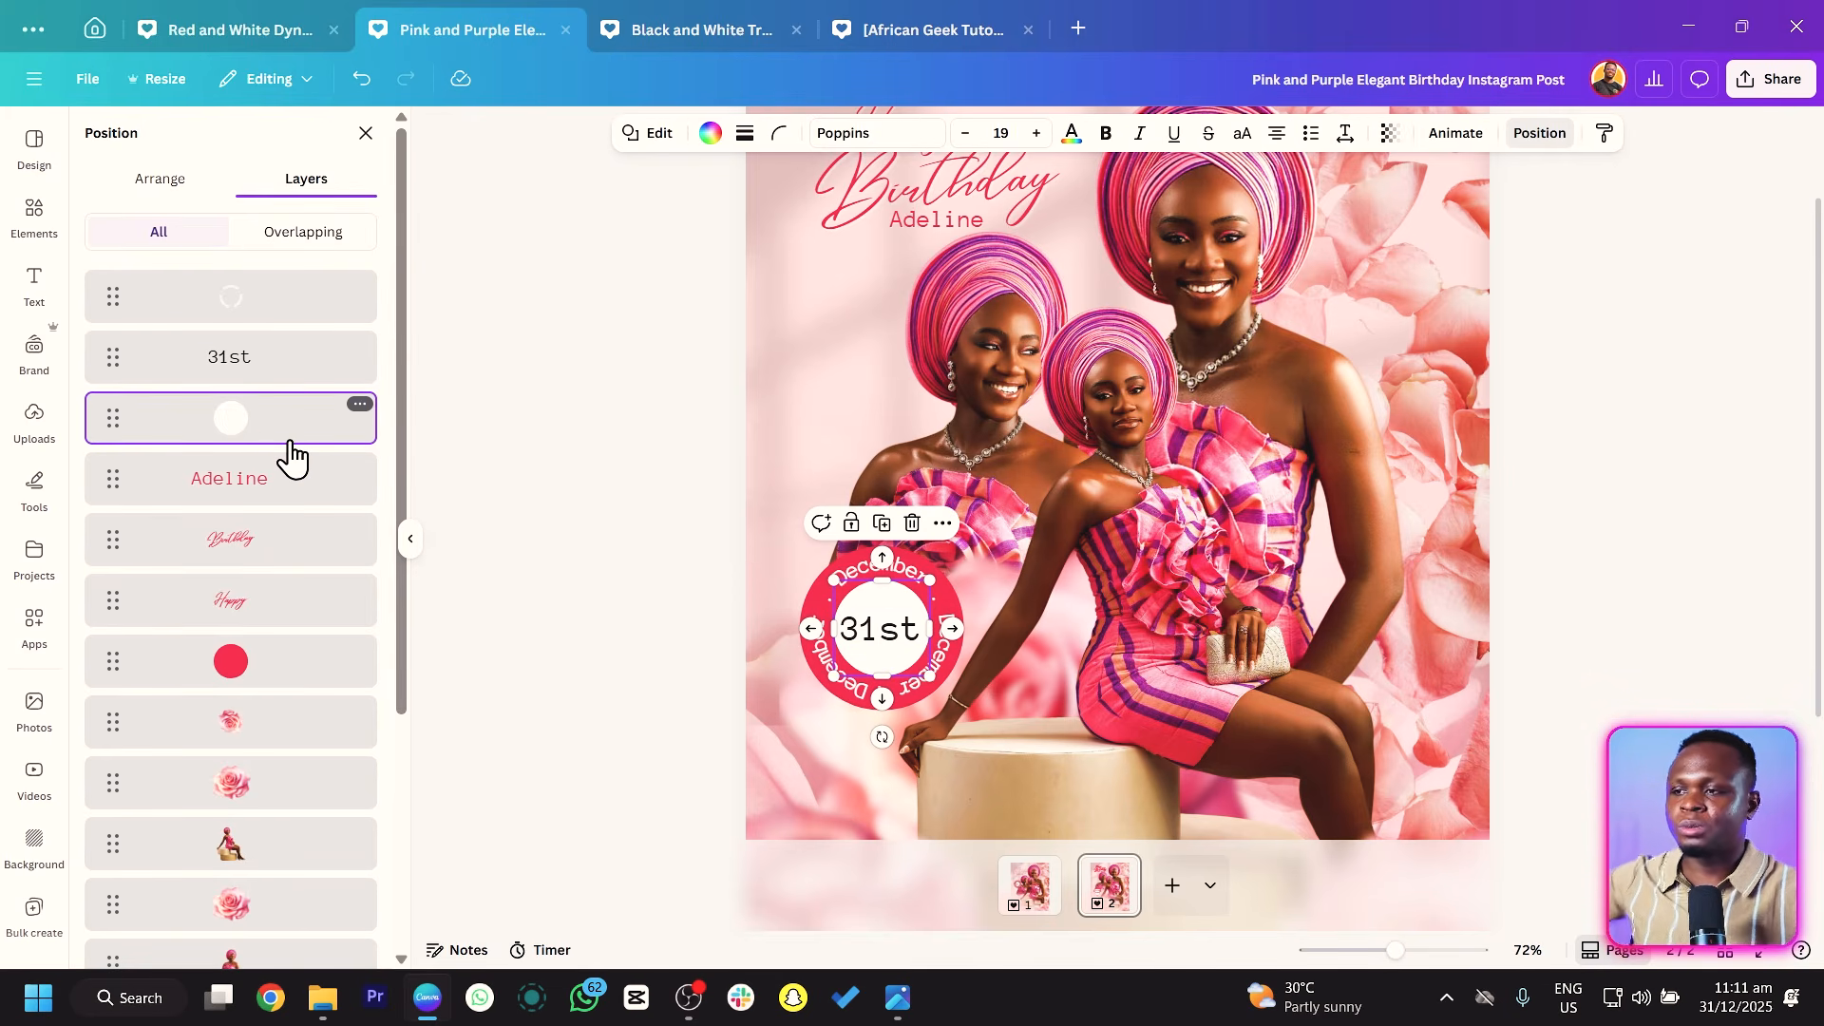
{"action": "left_click", "coordinate": [209, 302]}
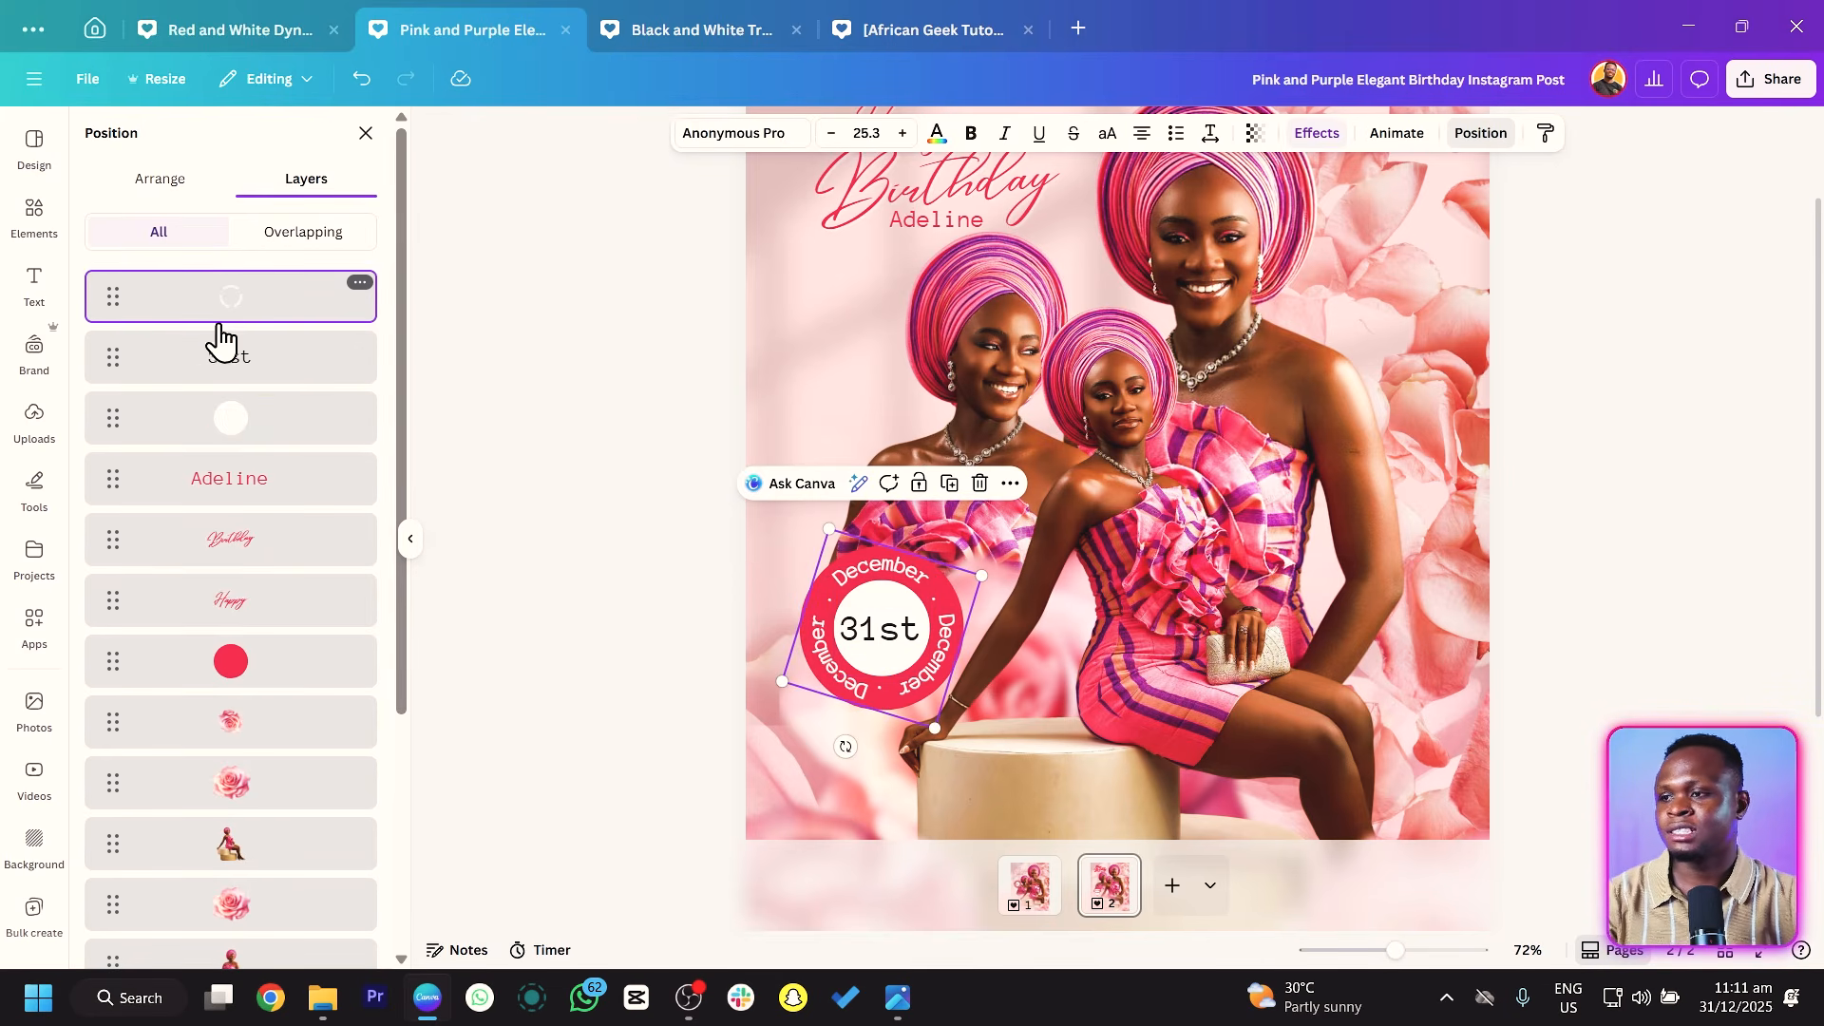
{"action": "left_click_drag", "start_coordinate": [299, 342], "coordinate": [249, 670]}
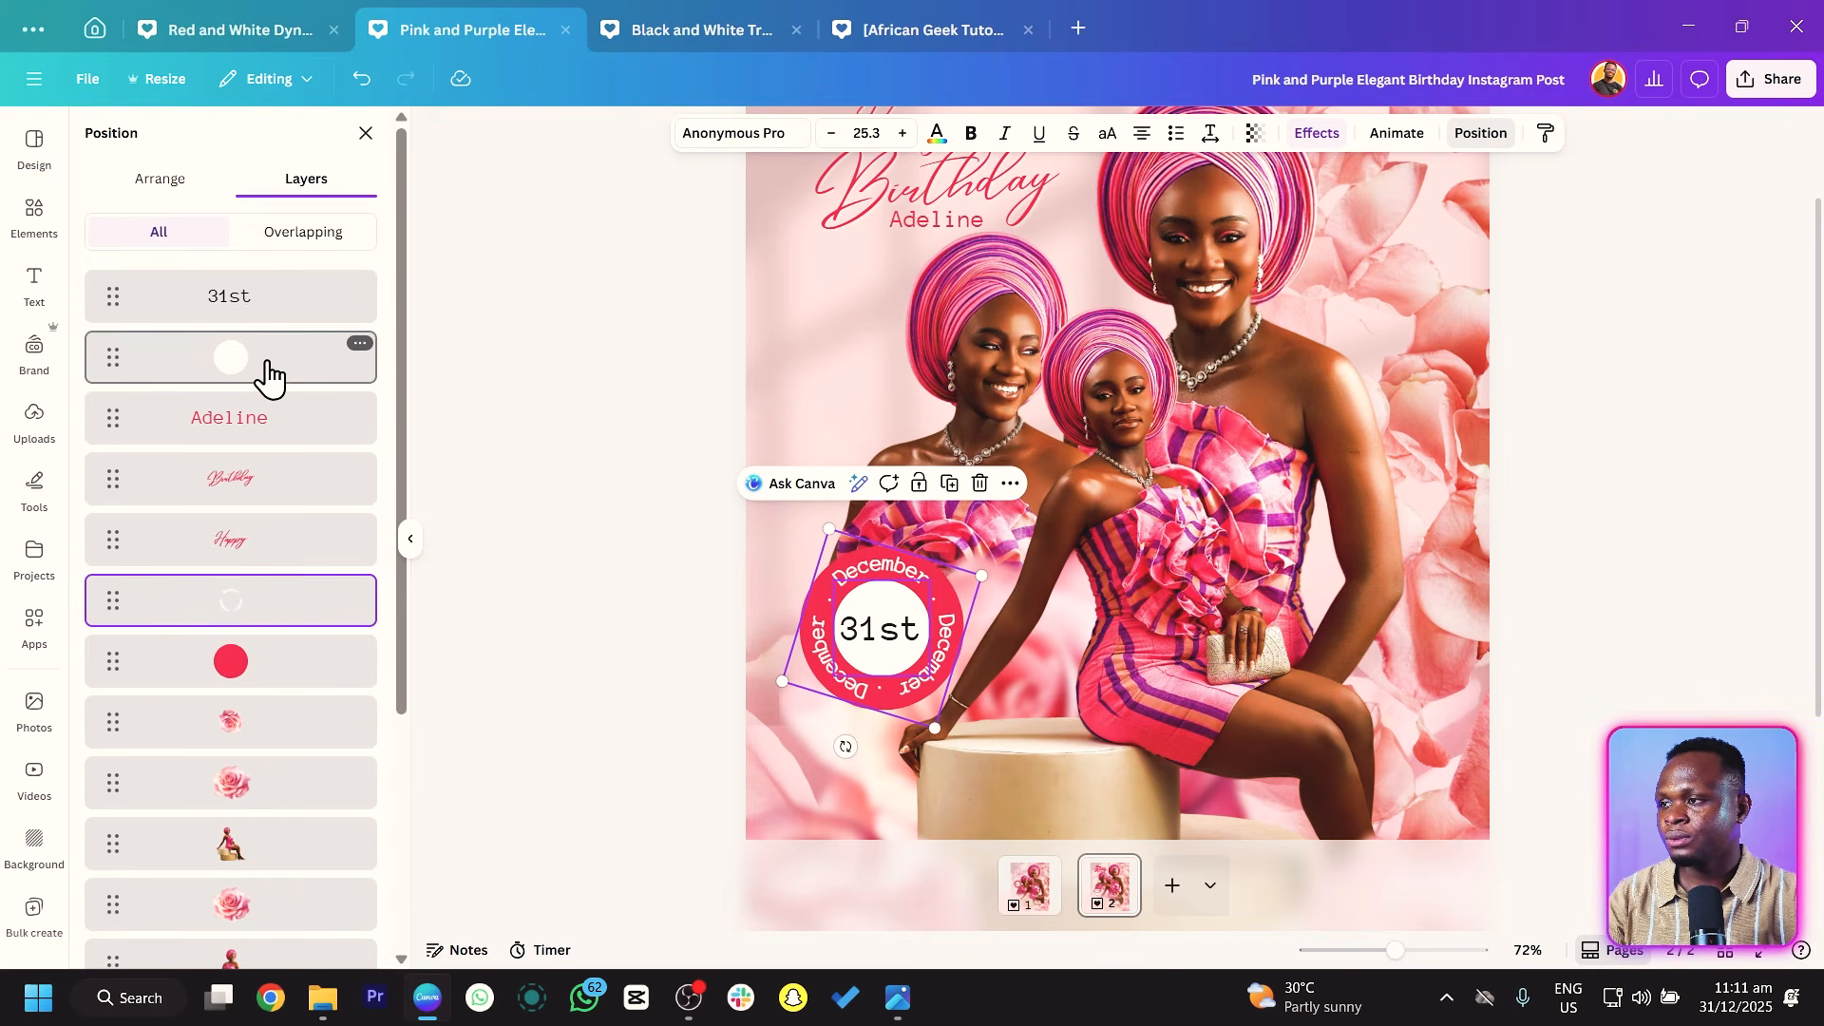
{"action": "left_click_drag", "start_coordinate": [264, 371], "coordinate": [257, 555]}
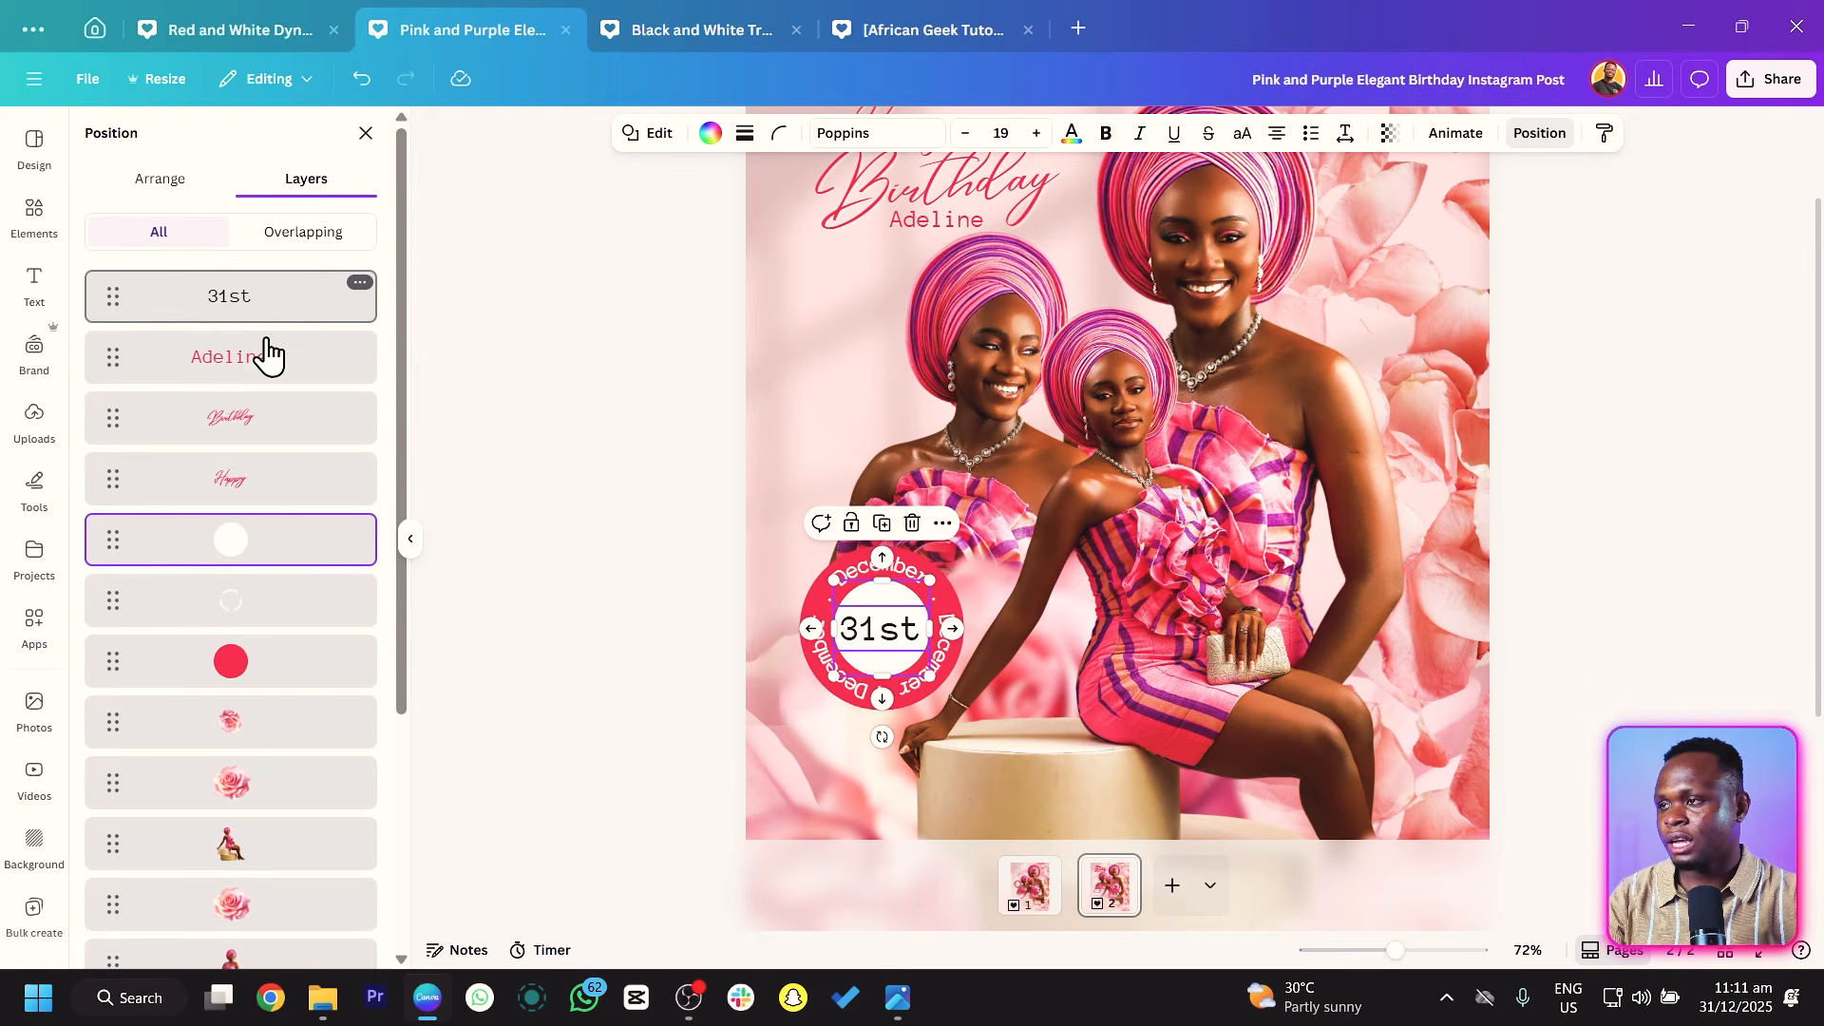
{"action": "left_click_drag", "start_coordinate": [269, 356], "coordinate": [277, 509]}
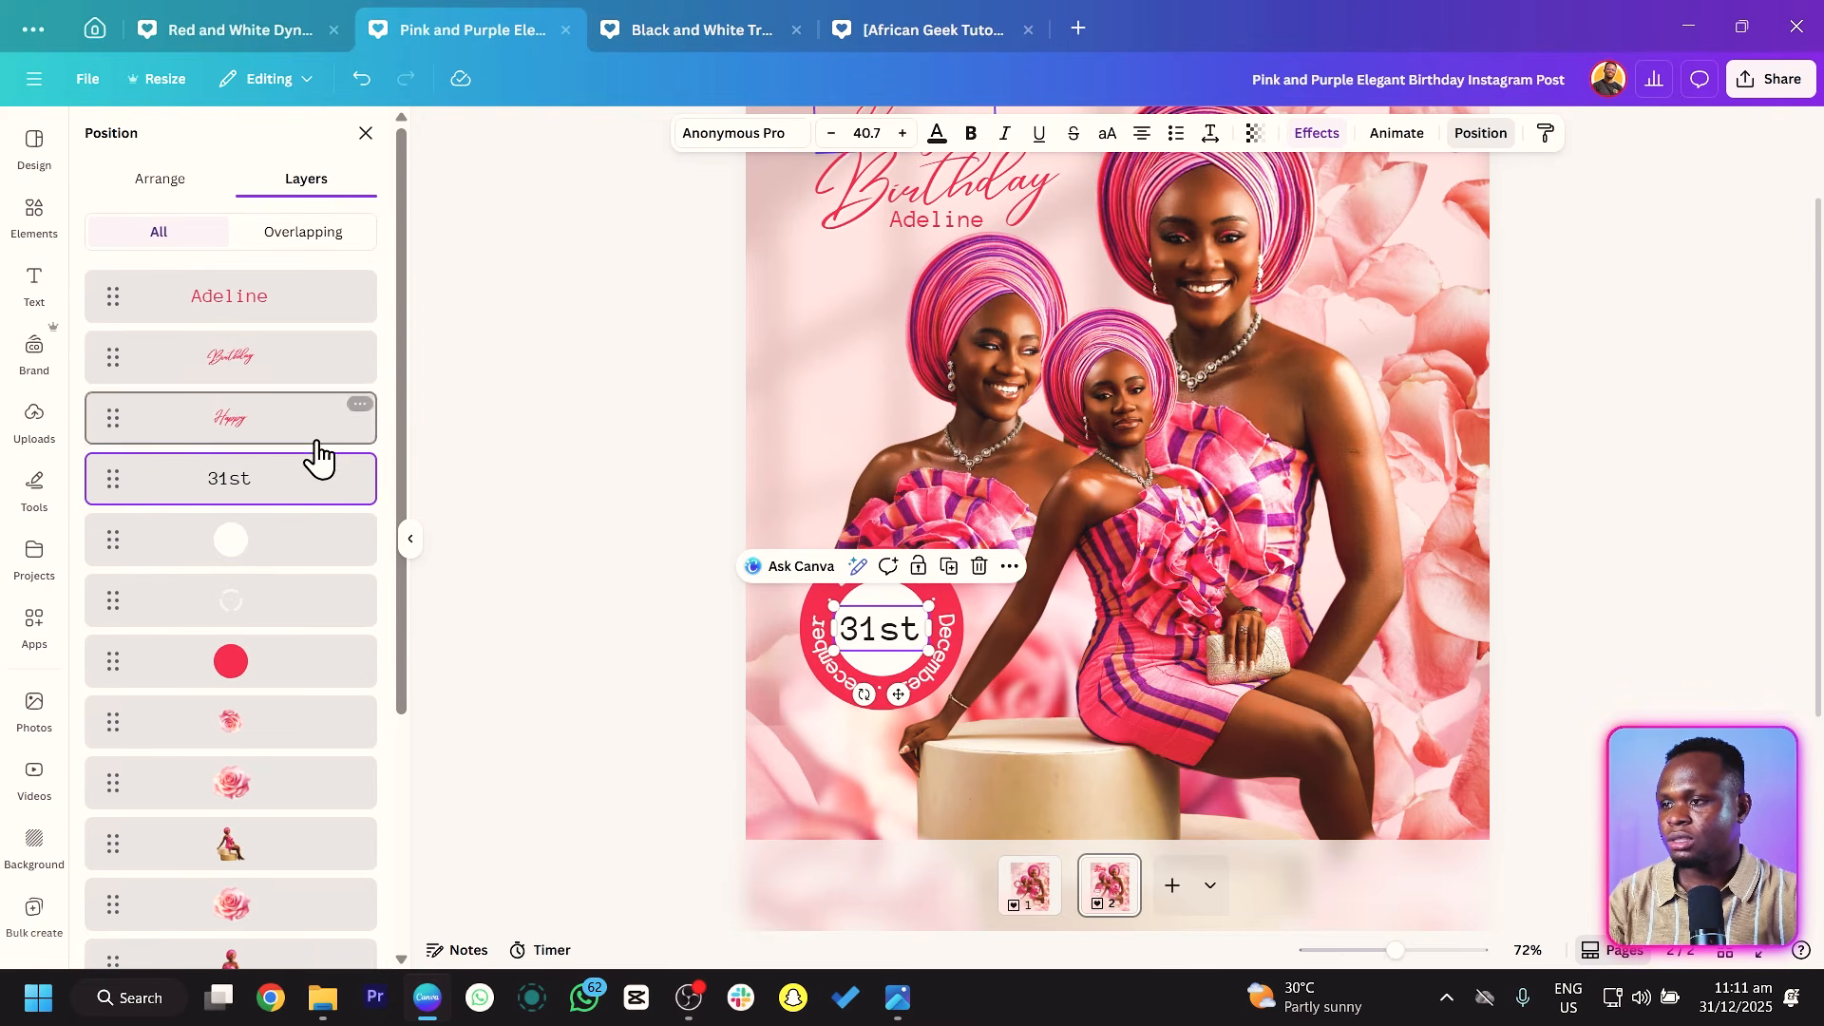
{"action": "left_click", "coordinate": [559, 544]}
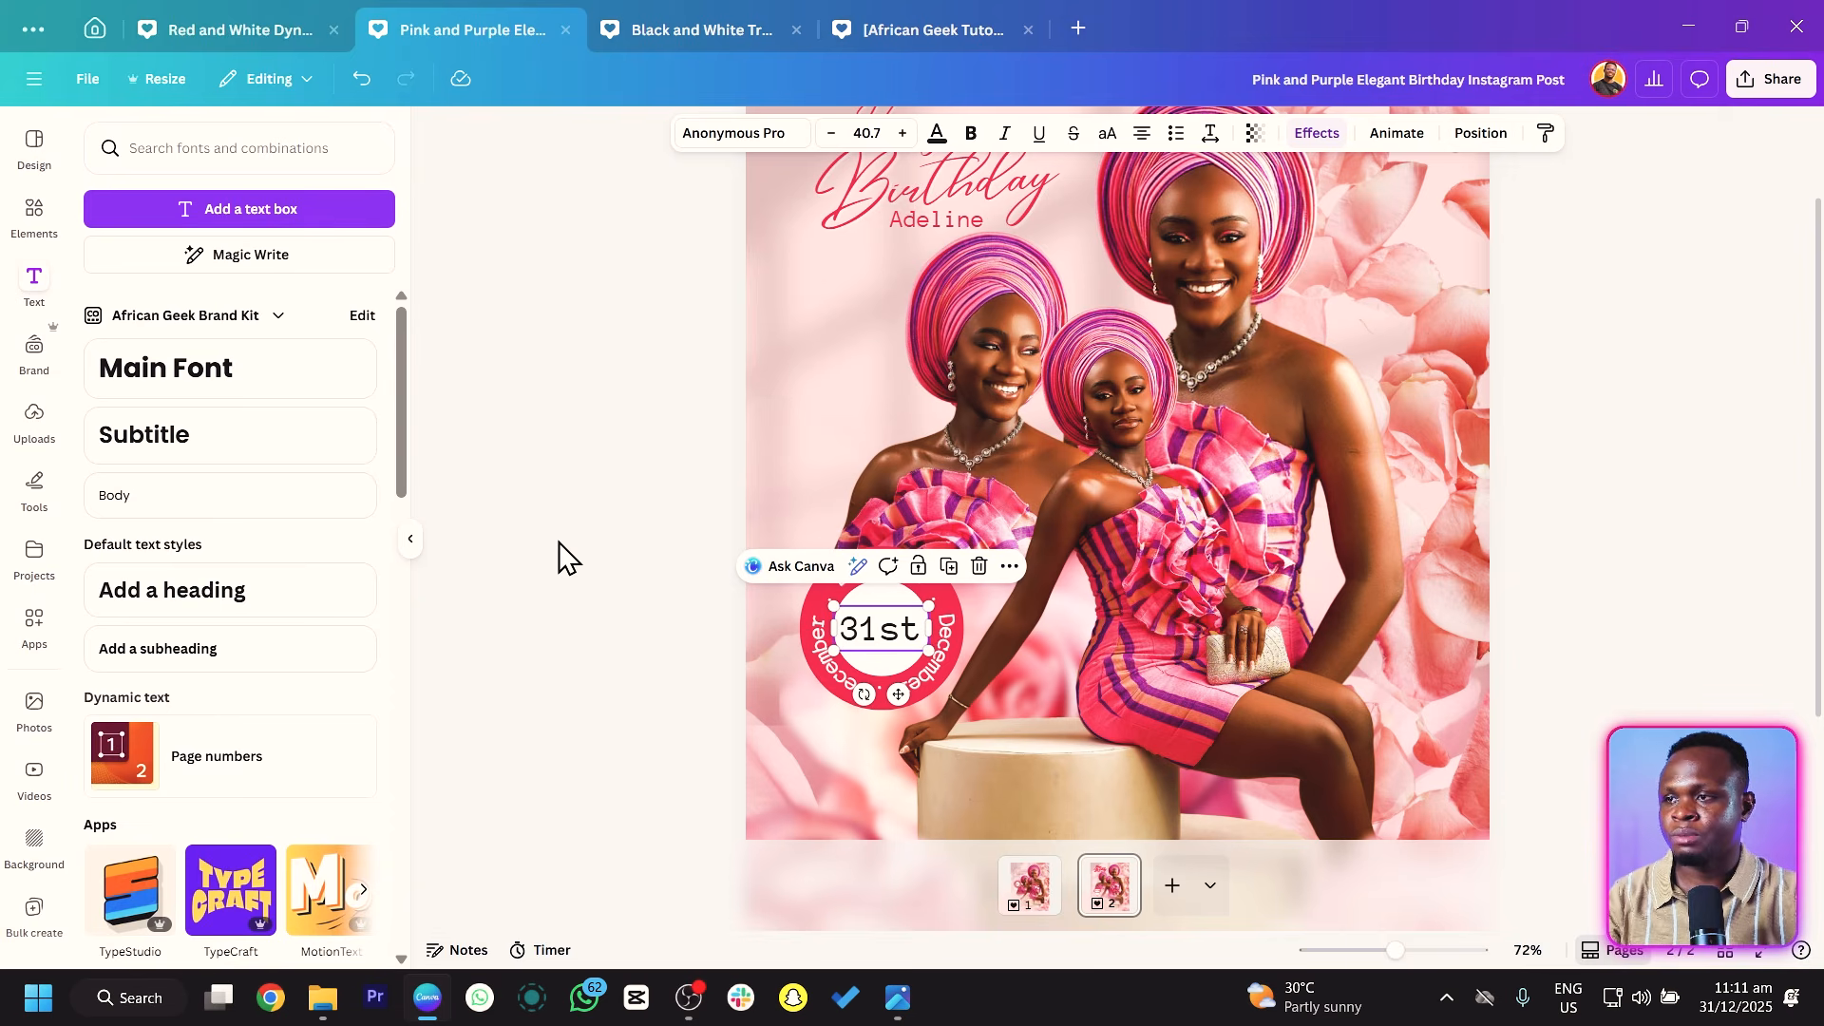
{"action": "left_click", "coordinate": [654, 412]}
Place a copy of the celebrant's name text on the front of the upper podium and colour it white.
{"action": "scroll", "coordinate": [662, 410], "scroll_direction": "down", "scroll_amount": 2}
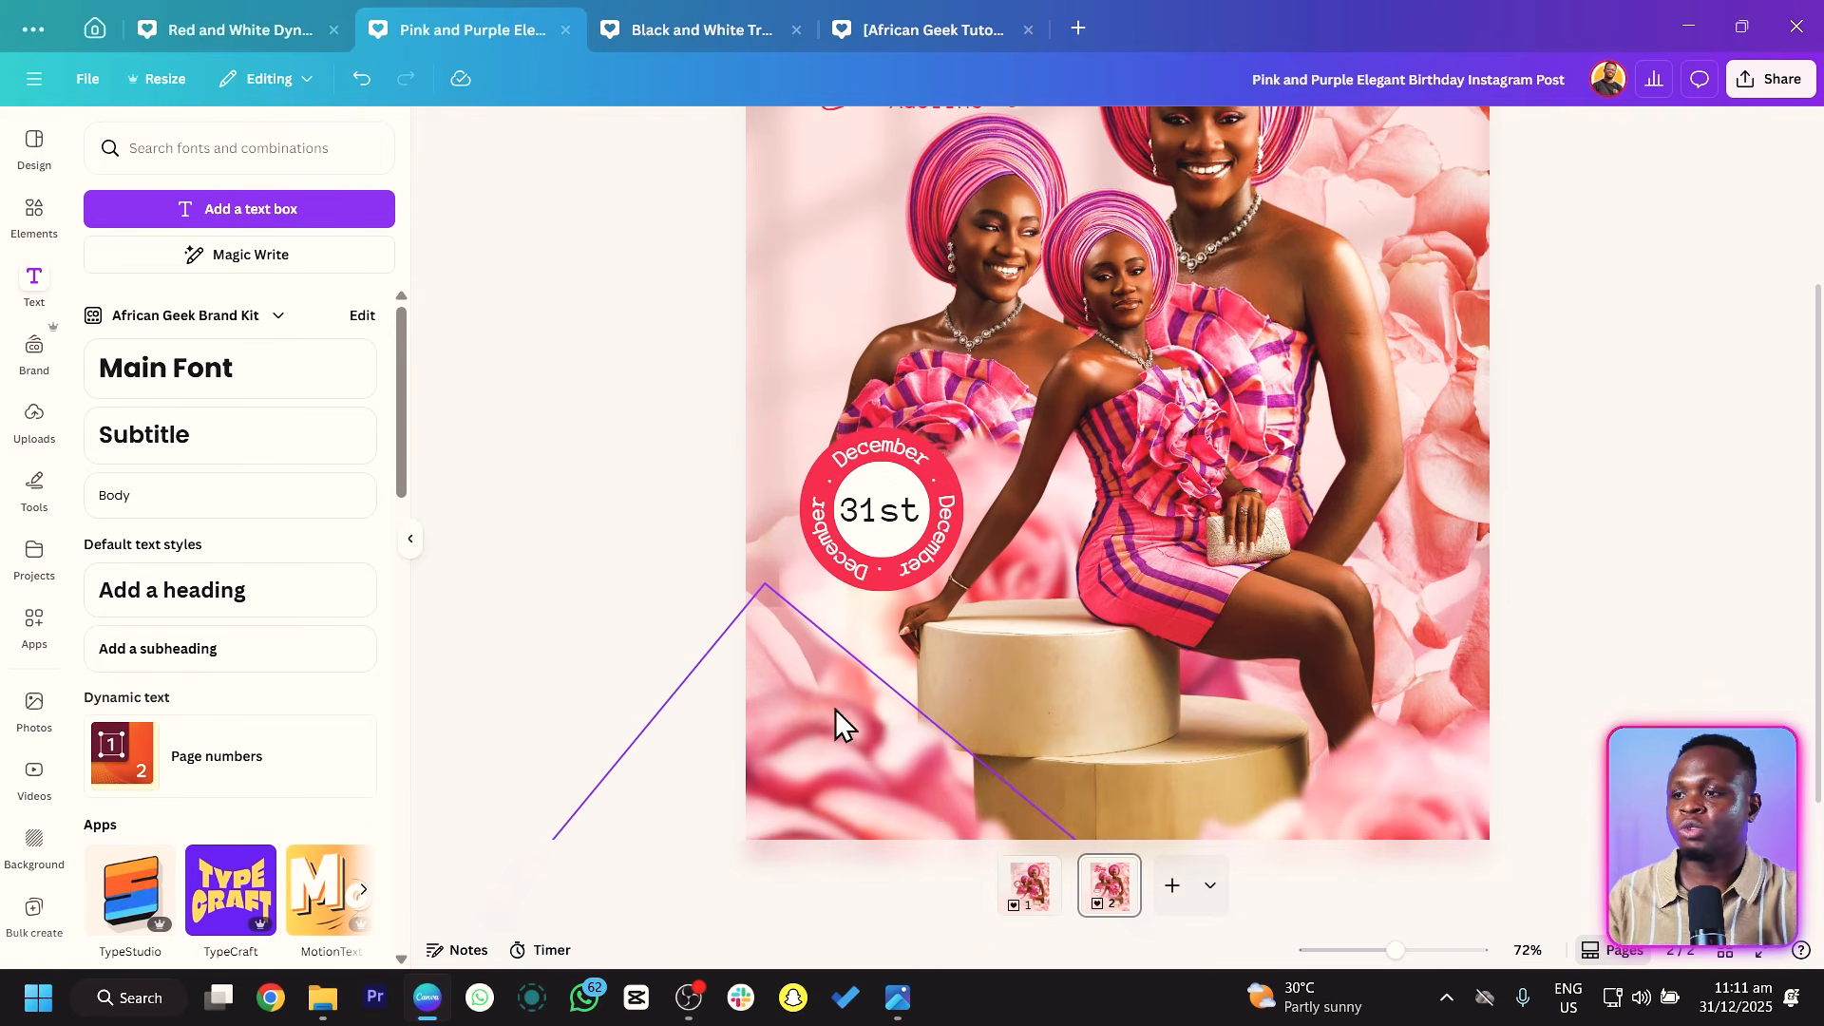
{"action": "scroll", "coordinate": [871, 545], "scroll_direction": "up", "scroll_amount": 2}
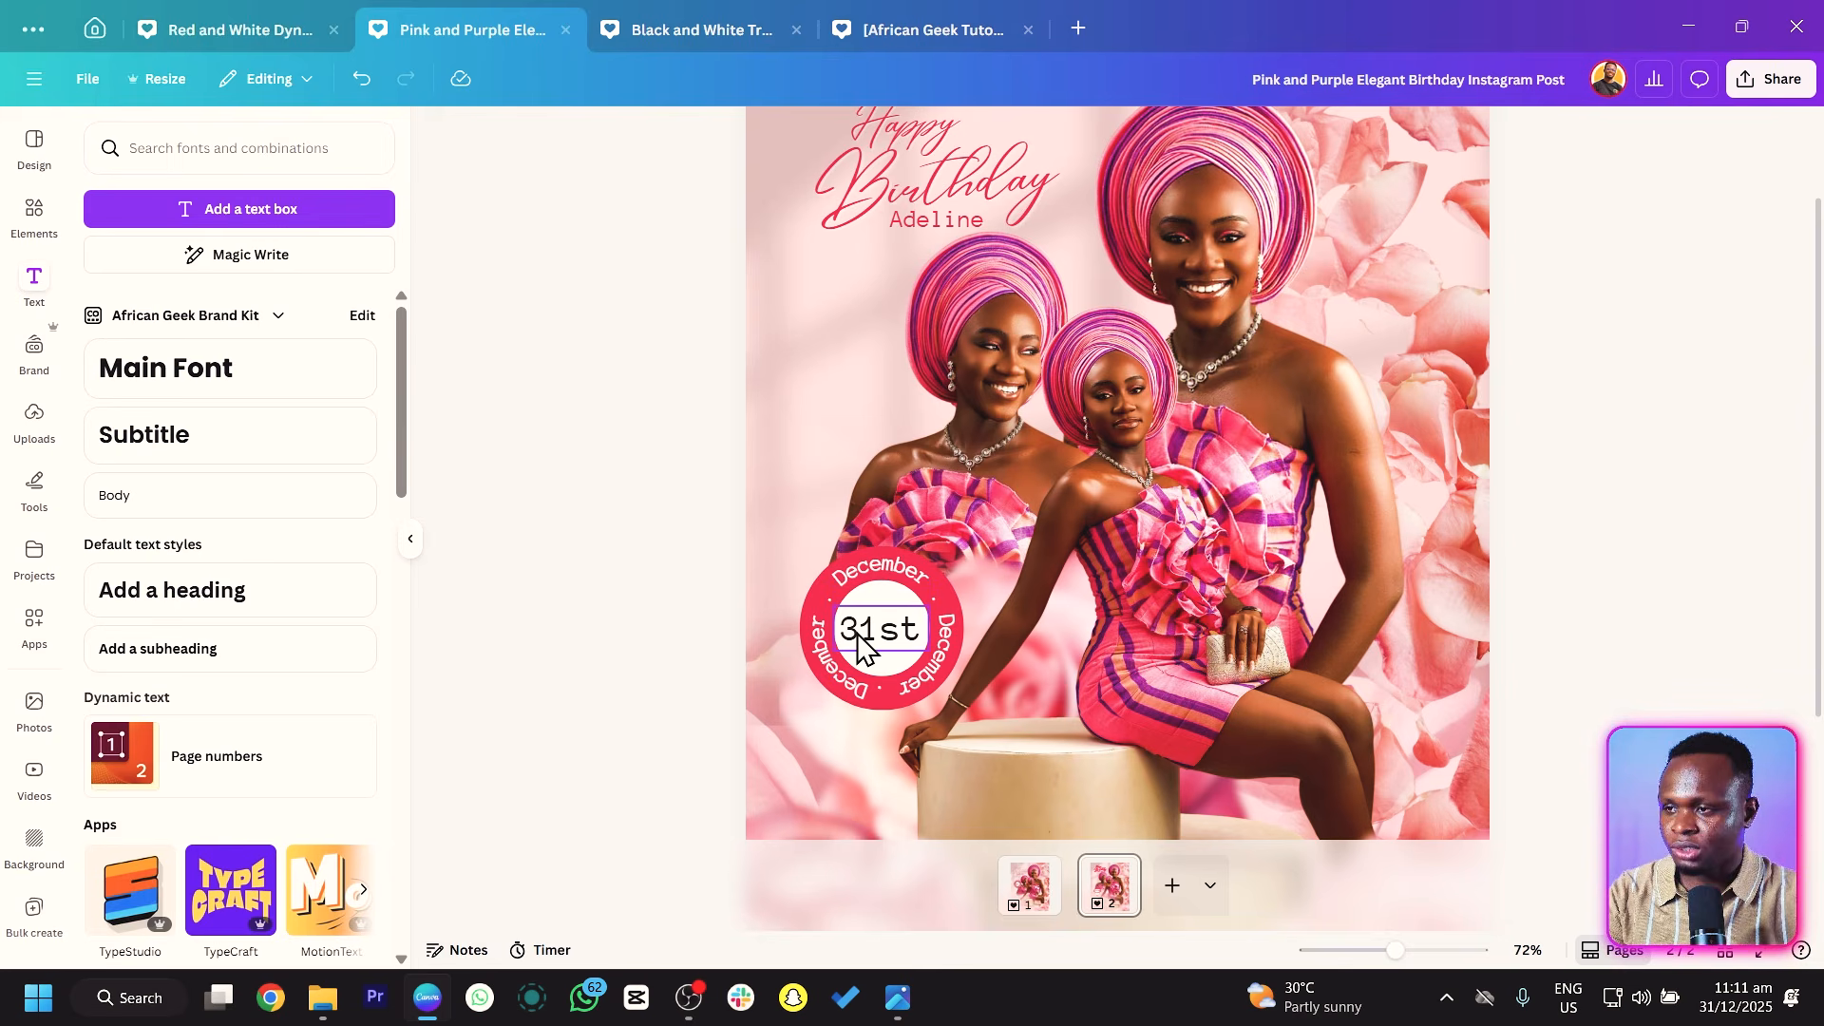
{"action": "left_click", "coordinate": [933, 230]}
{"action": "left_click_drag", "start_coordinate": [933, 230], "coordinate": [988, 663]}
{"action": "scroll", "coordinate": [888, 737], "scroll_direction": "down", "scroll_amount": 2}
{"action": "left_click", "coordinate": [937, 133]}
{"action": "left_click", "coordinate": [359, 214]}
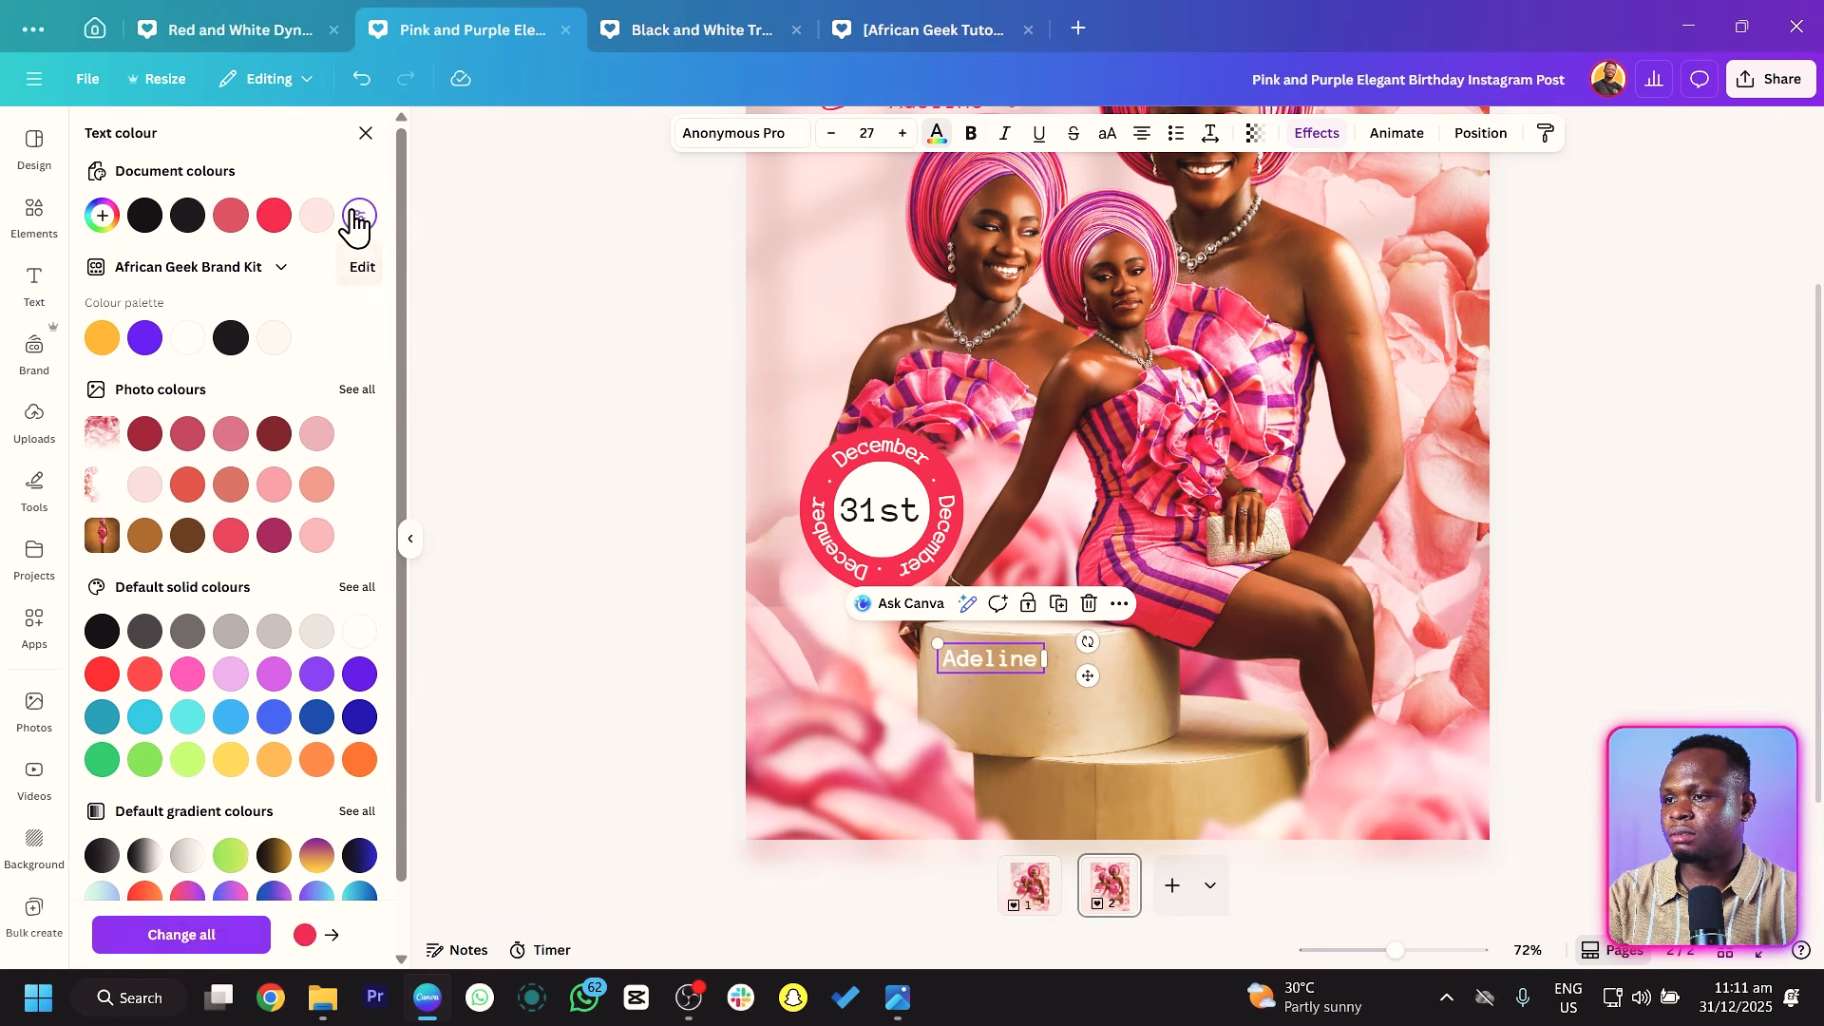
Replace the copied text with "More grace and favour!", reduce it to size 21.9 and widen its box so it fits on two lines.
{"action": "double_click", "coordinate": [1013, 665]}
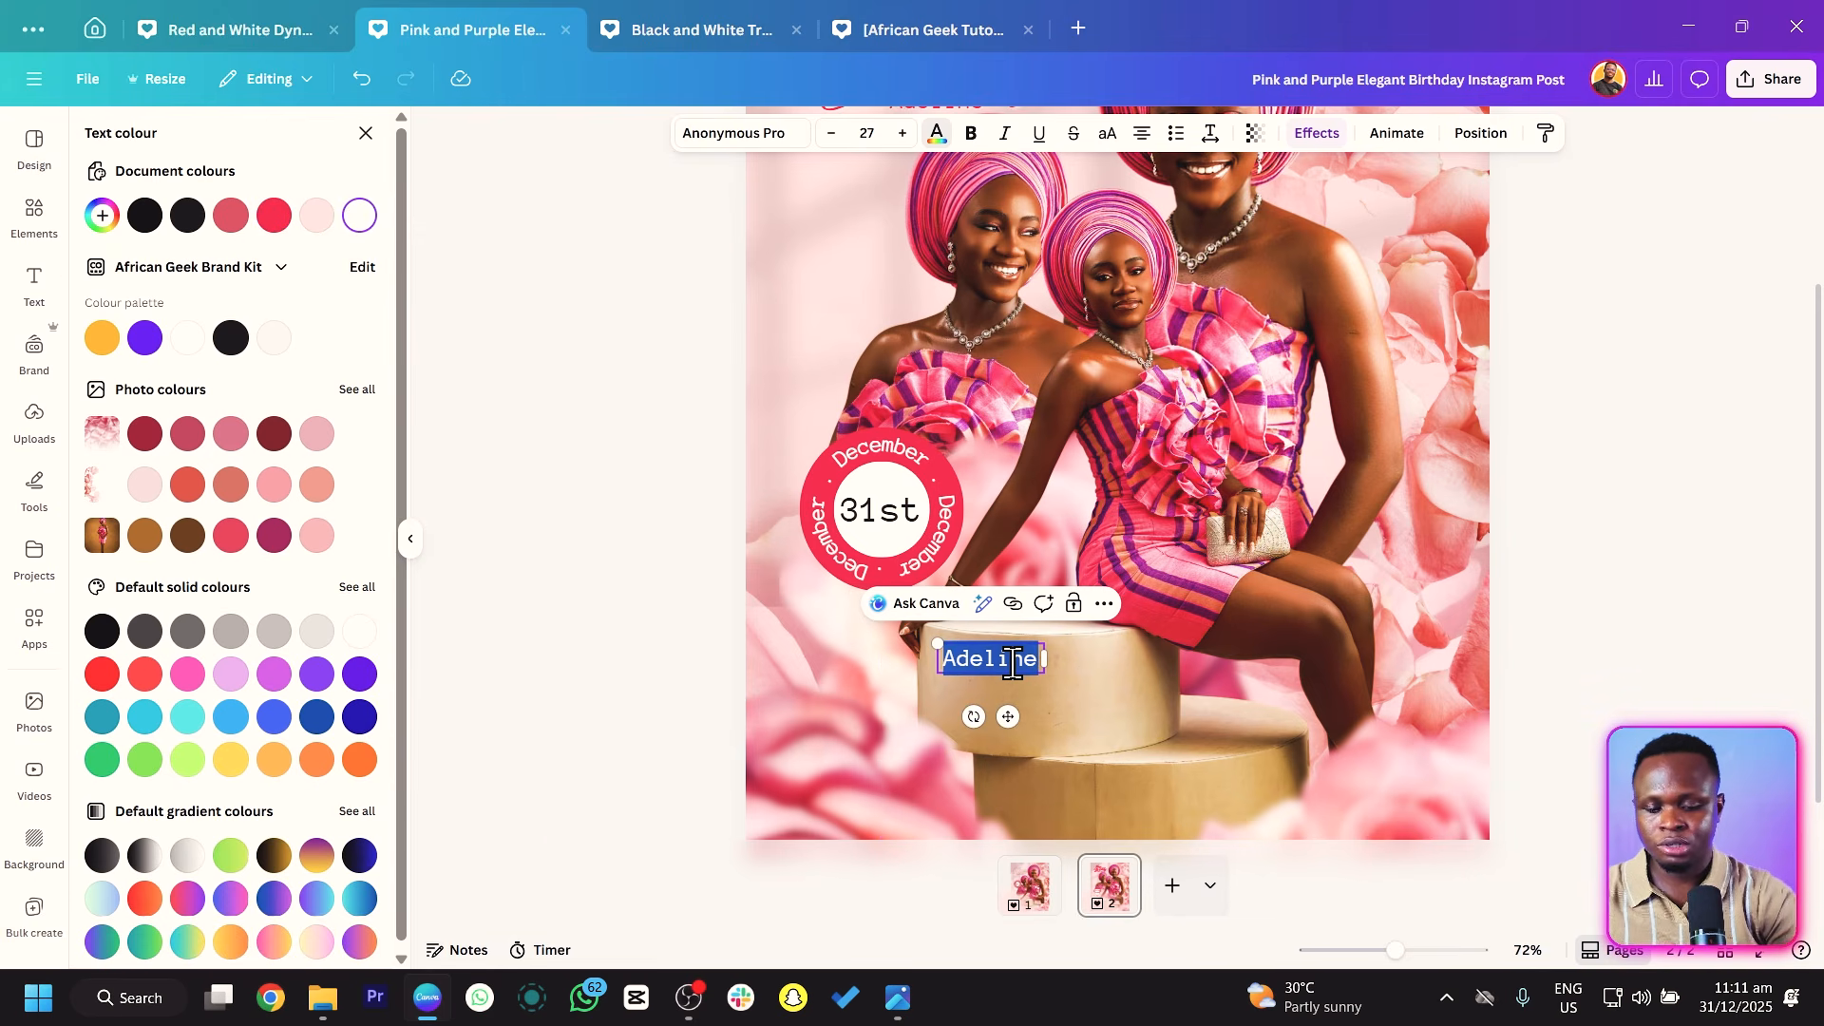
{"action": "type", "text": "More grace and fa"}
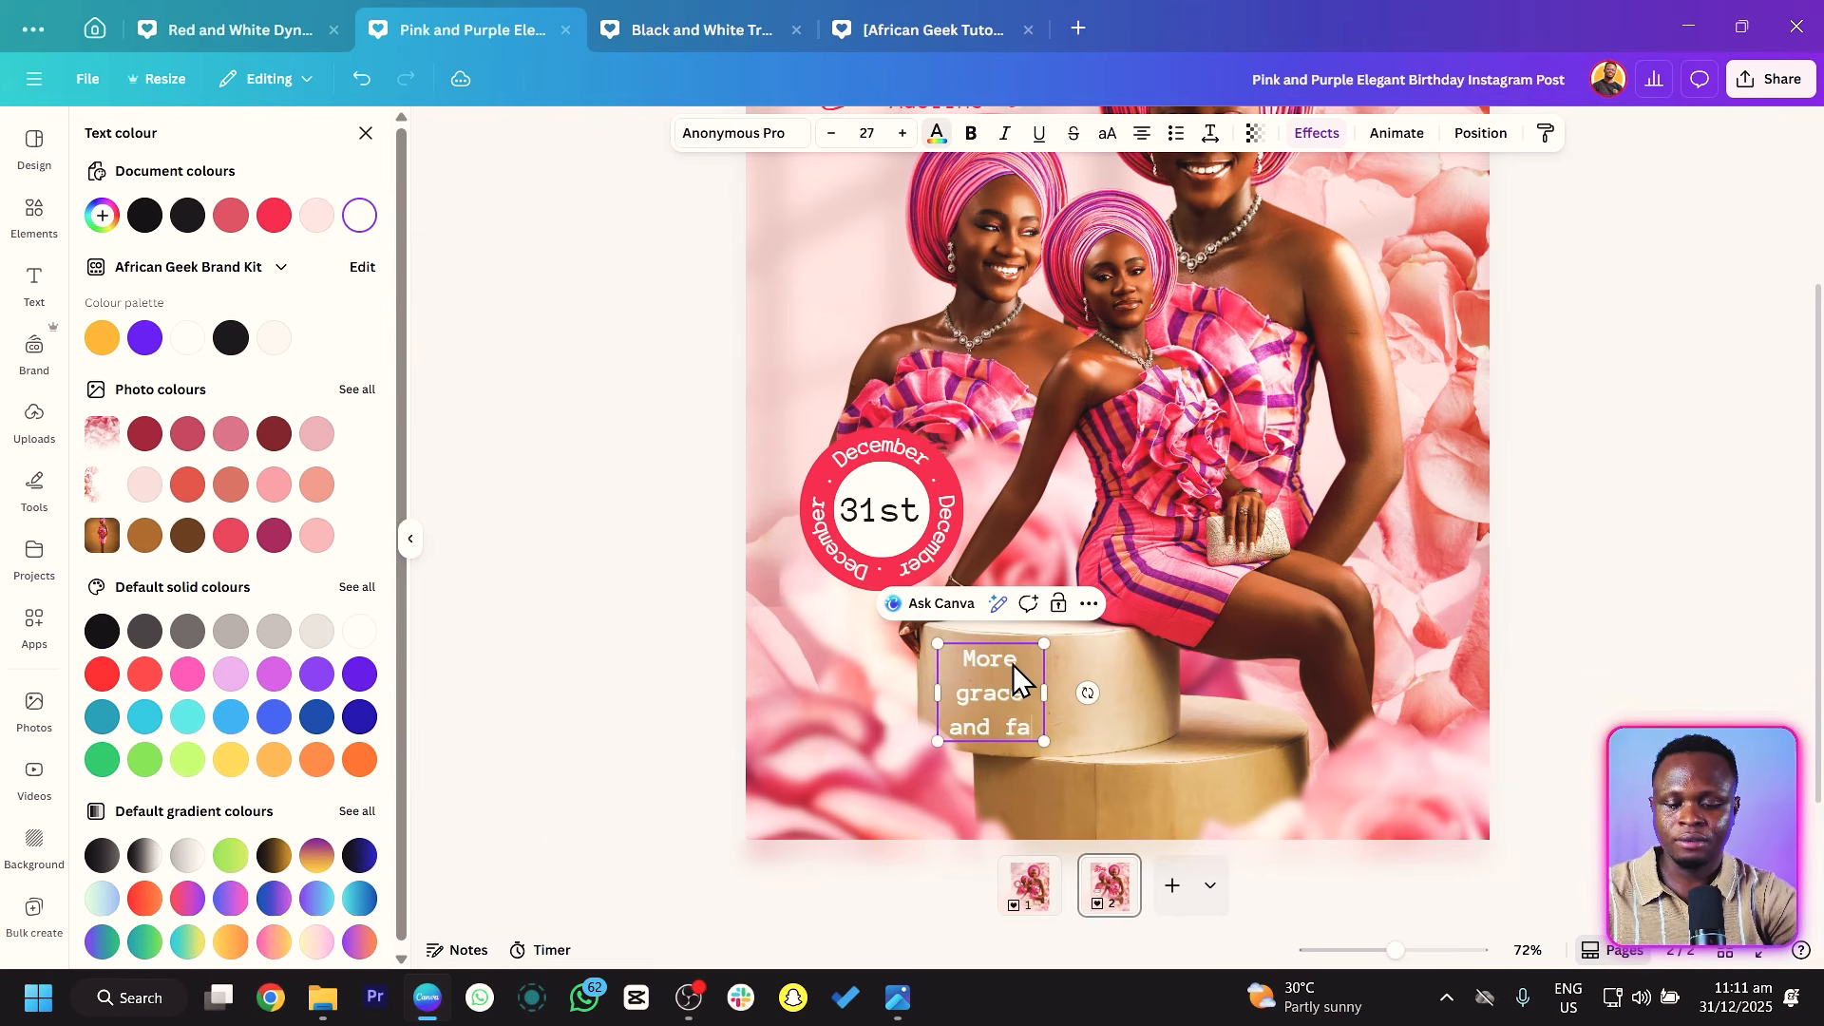
{"action": "type", "text": "vour!"}
{"action": "left_click_drag", "start_coordinate": [1048, 710], "coordinate": [1119, 656]}
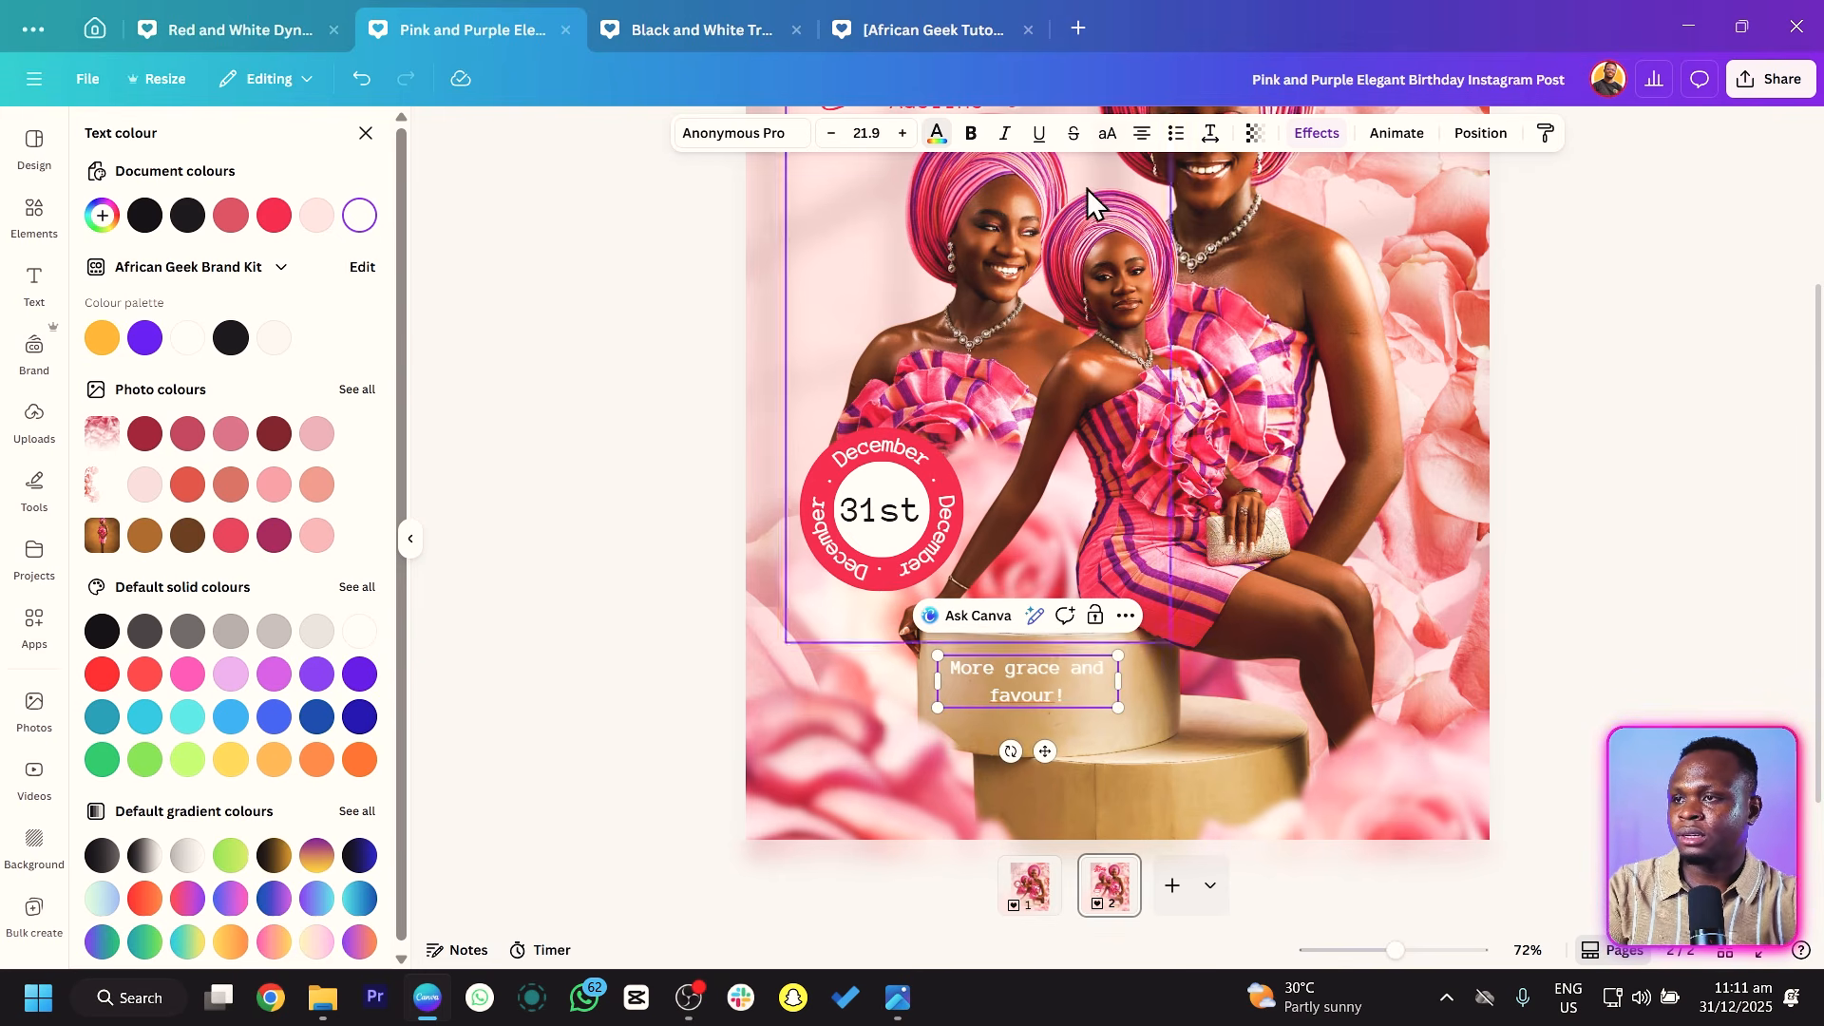
Set the wish text's line spacing to 0.95, left-align it and narrow its box so the line breaks after "grace".
{"action": "left_click", "coordinate": [1210, 136]}
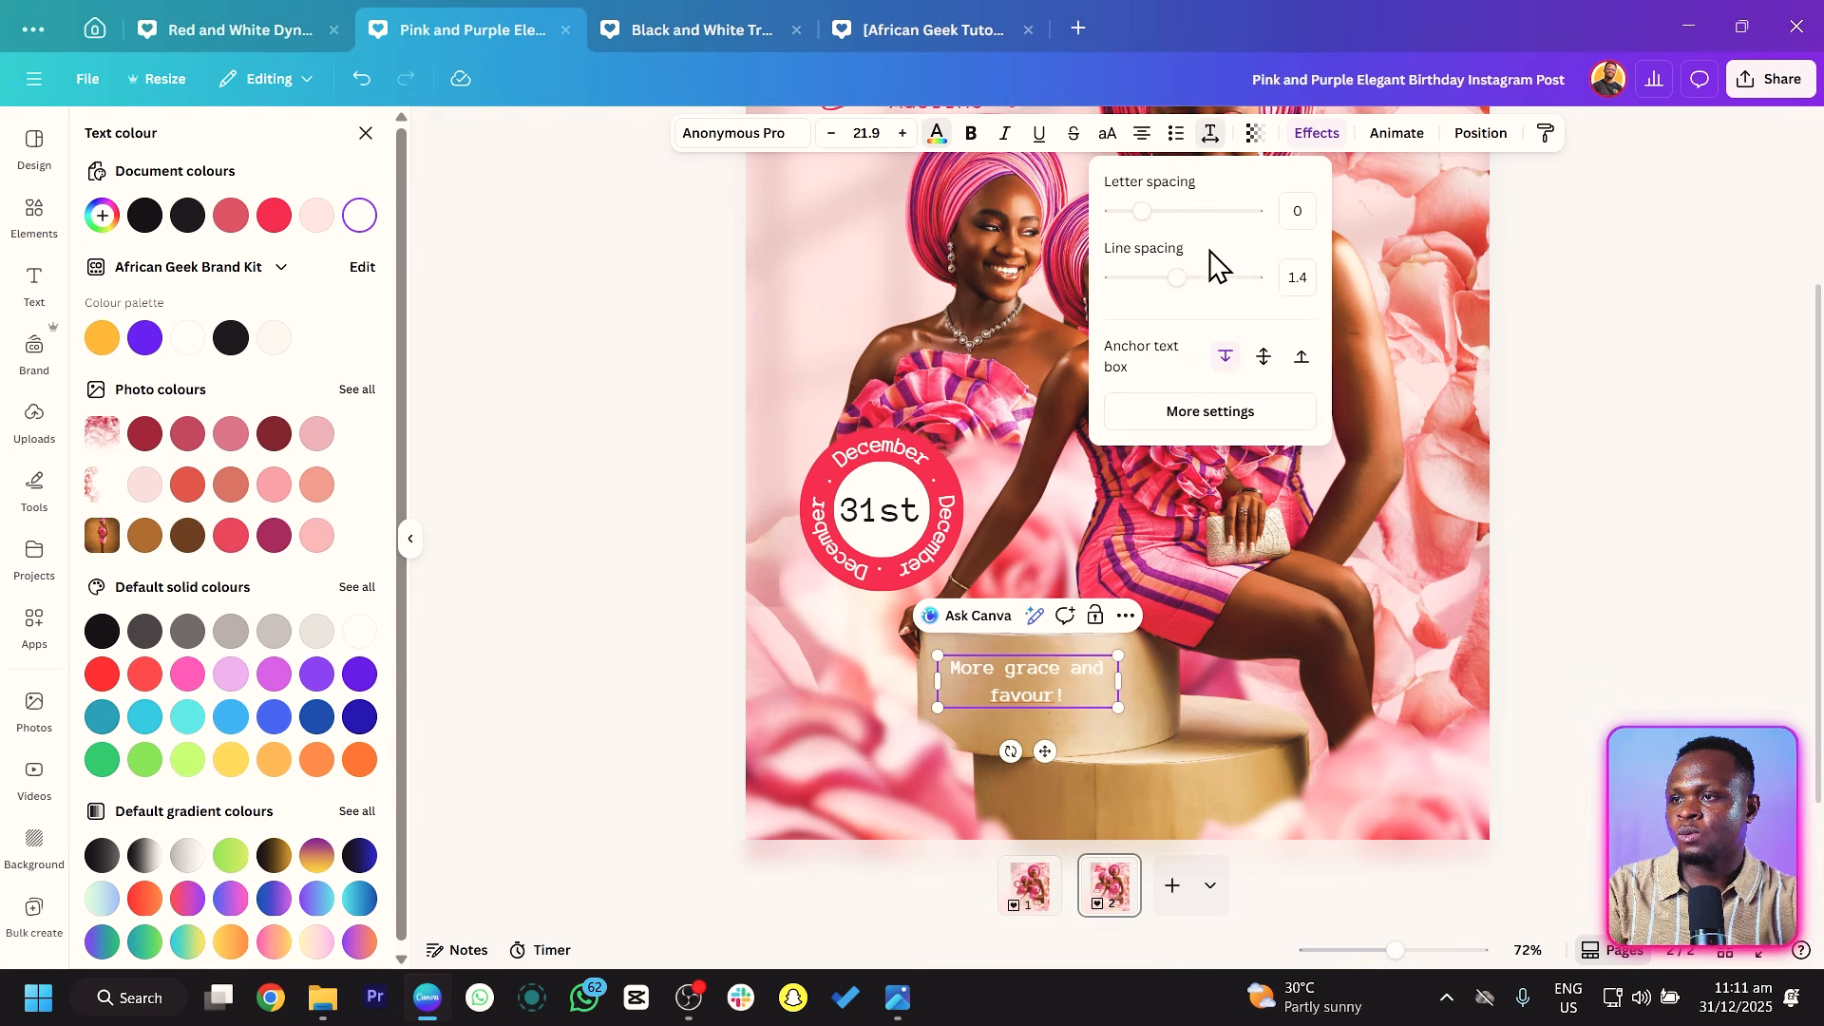
{"action": "left_click_drag", "start_coordinate": [1175, 278], "coordinate": [1144, 277]}
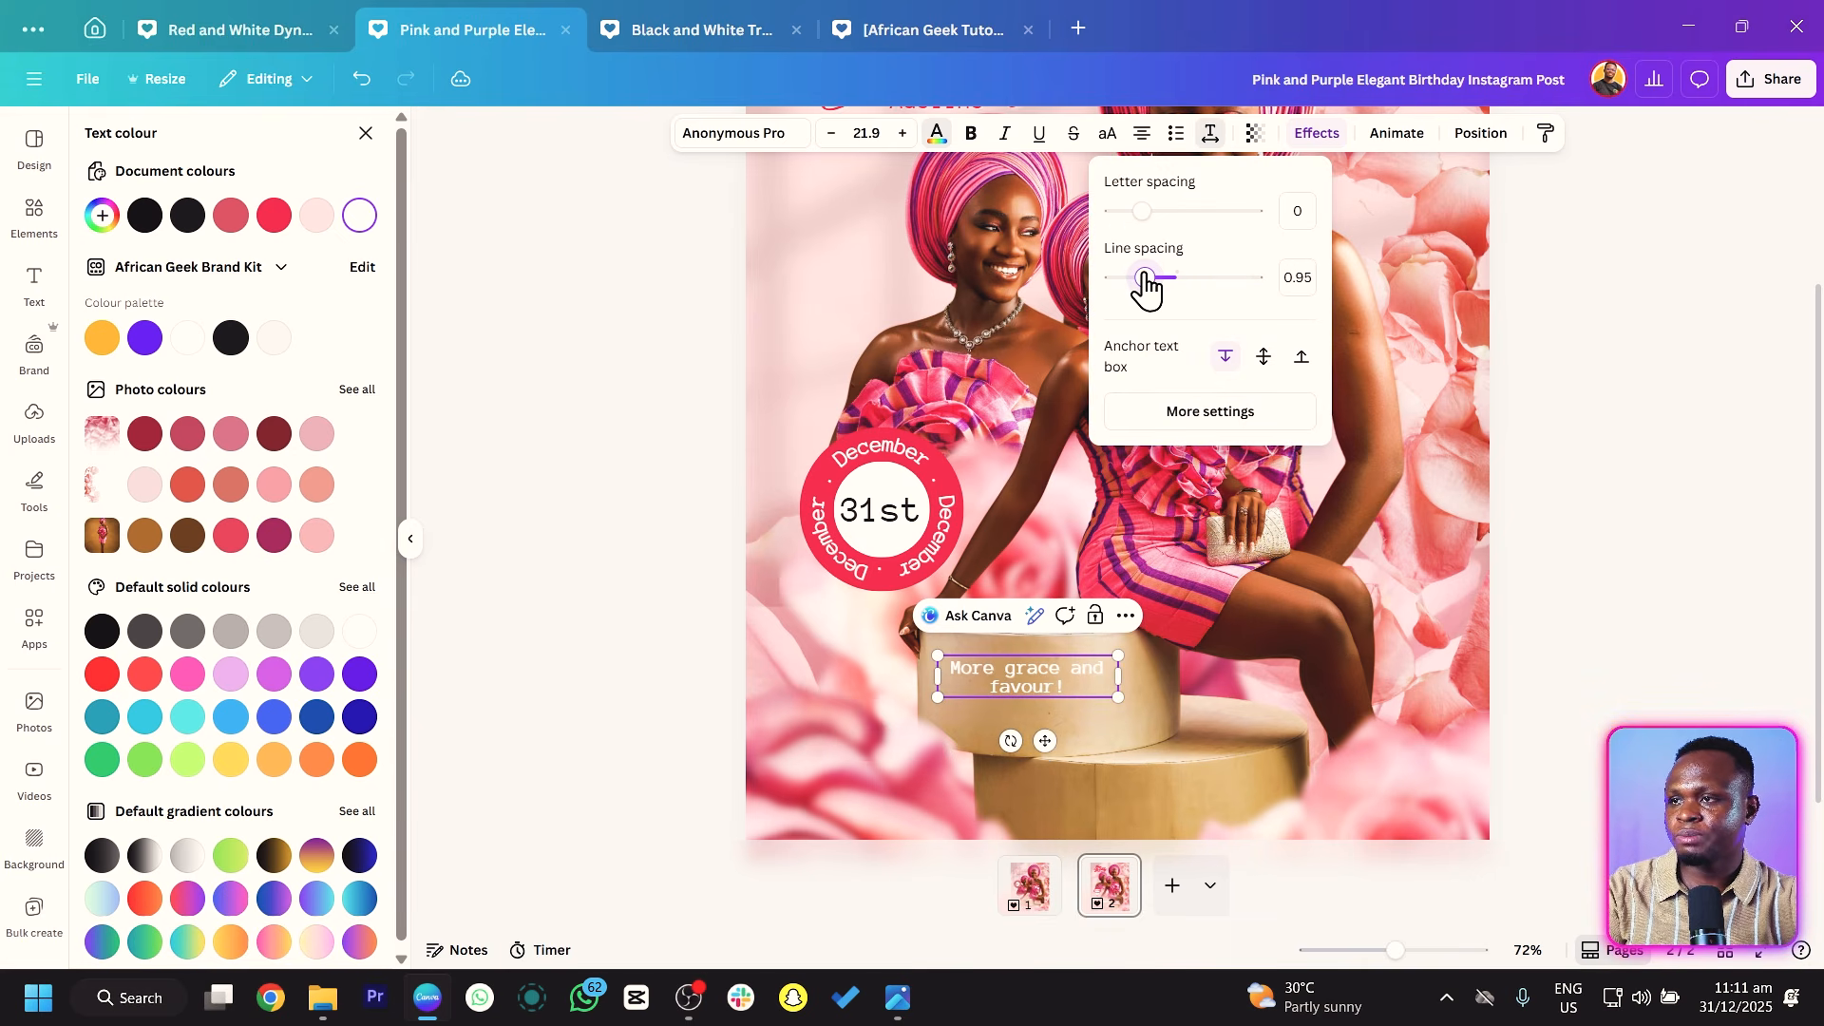
{"action": "left_click", "coordinate": [1141, 133]}
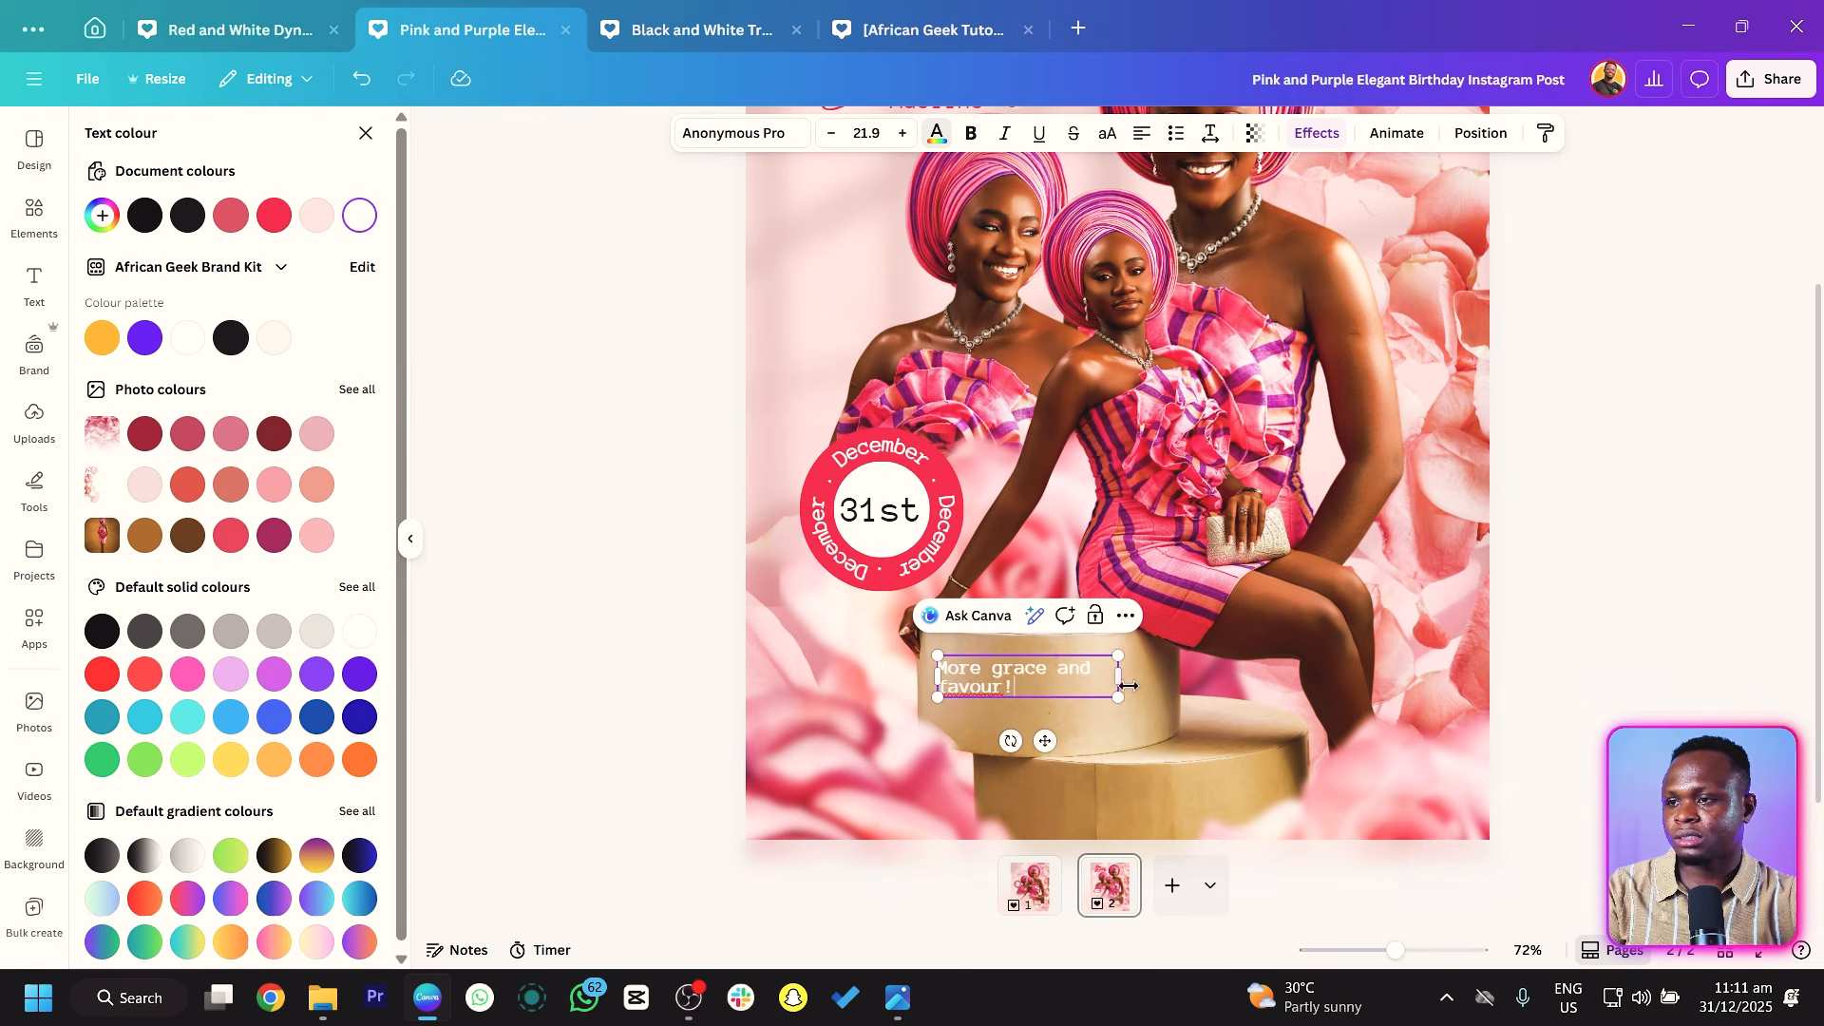
{"action": "left_click_drag", "start_coordinate": [1112, 686], "coordinate": [1081, 686]}
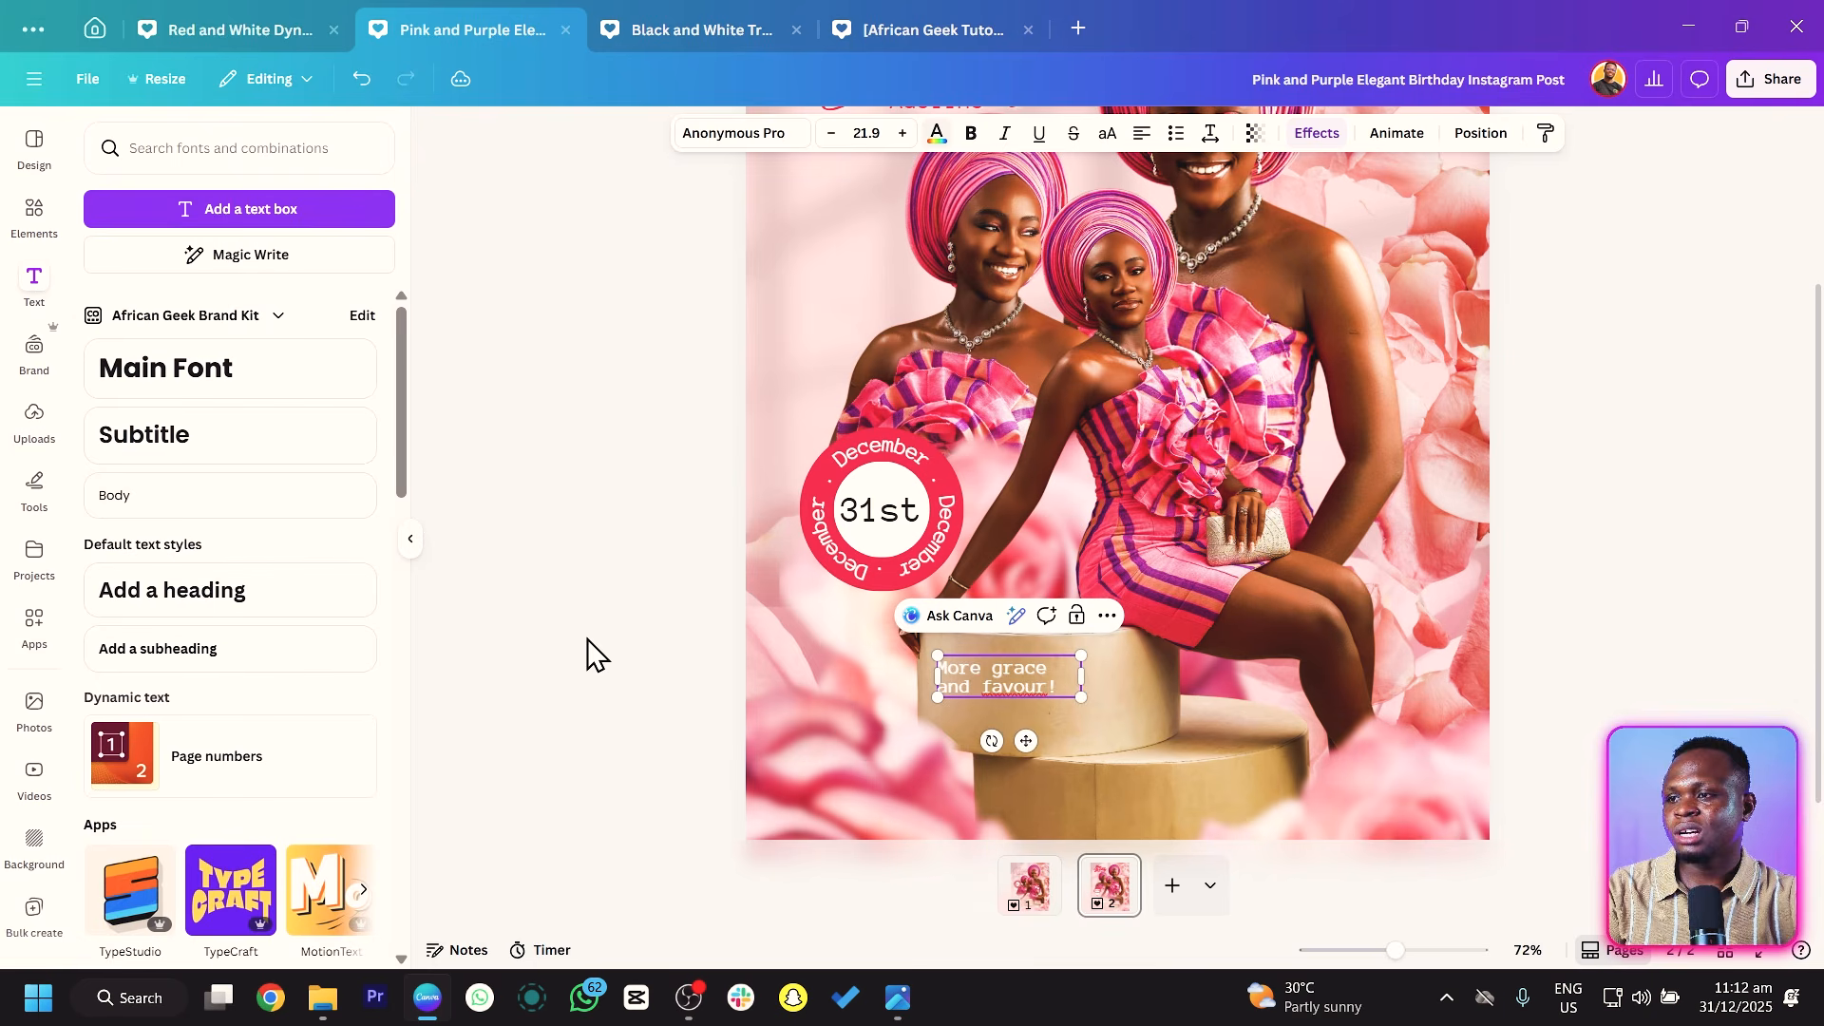
Move the "More grace and favour!" text slightly lower on the upper podium, then deselect it and show the whole design.
{"action": "left_click", "coordinate": [570, 681]}
{"action": "left_click_drag", "start_coordinate": [924, 745], "coordinate": [866, 804]}
{"action": "left_click_drag", "start_coordinate": [1002, 698], "coordinate": [994, 701]}
{"action": "left_click", "coordinate": [537, 660]}
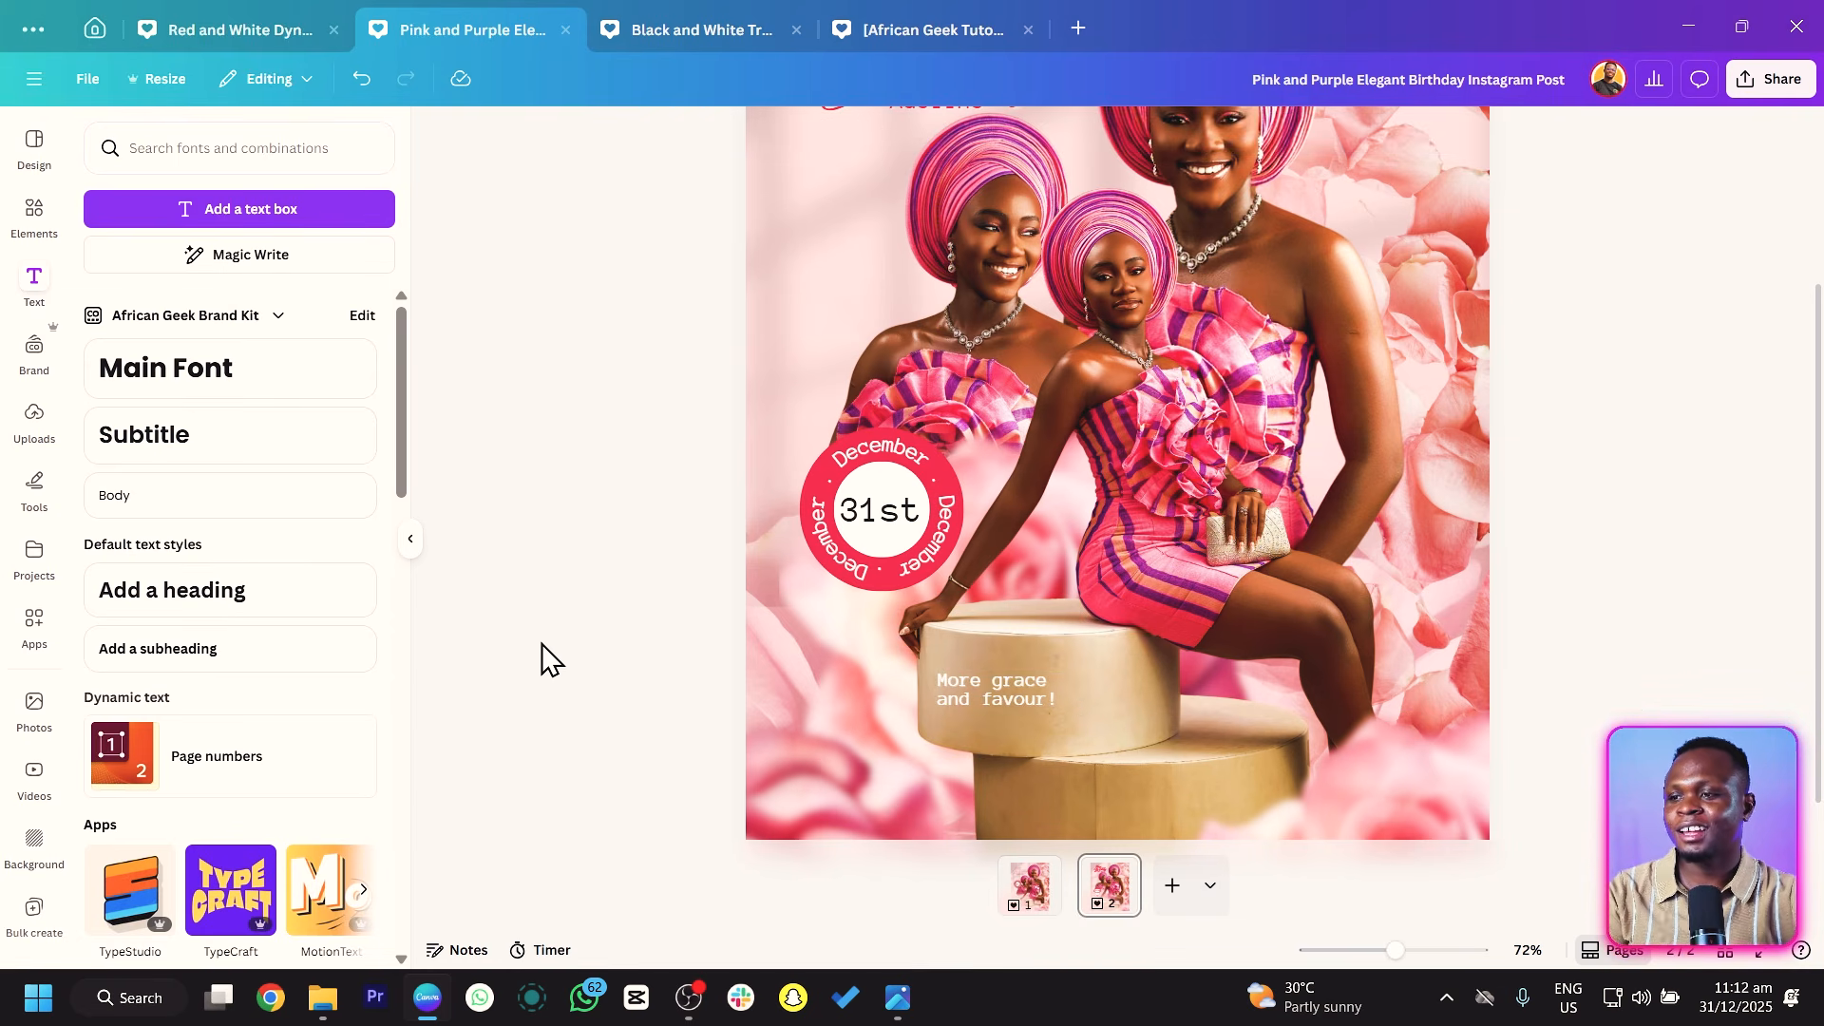
{"action": "scroll", "coordinate": [551, 661], "scroll_direction": "down", "scroll_amount": 1}
{"action": "scroll", "coordinate": [542, 659], "scroll_direction": "down", "scroll_amount": 2}
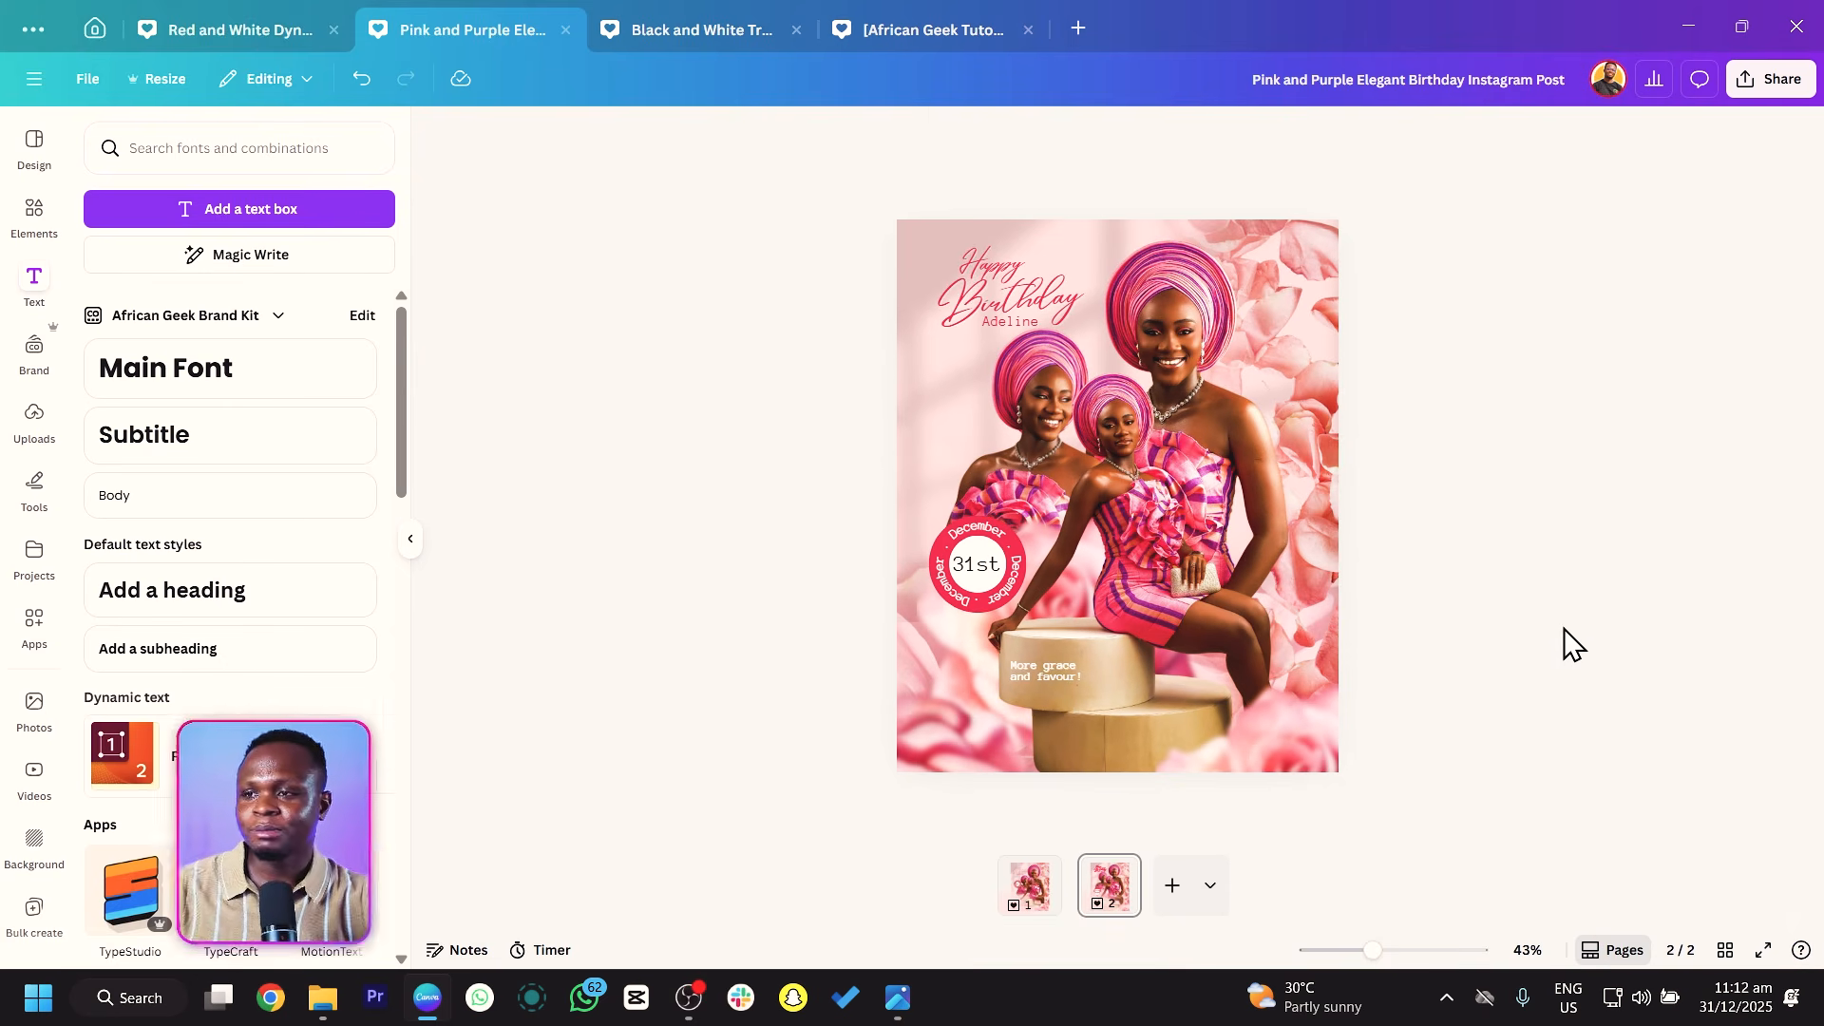